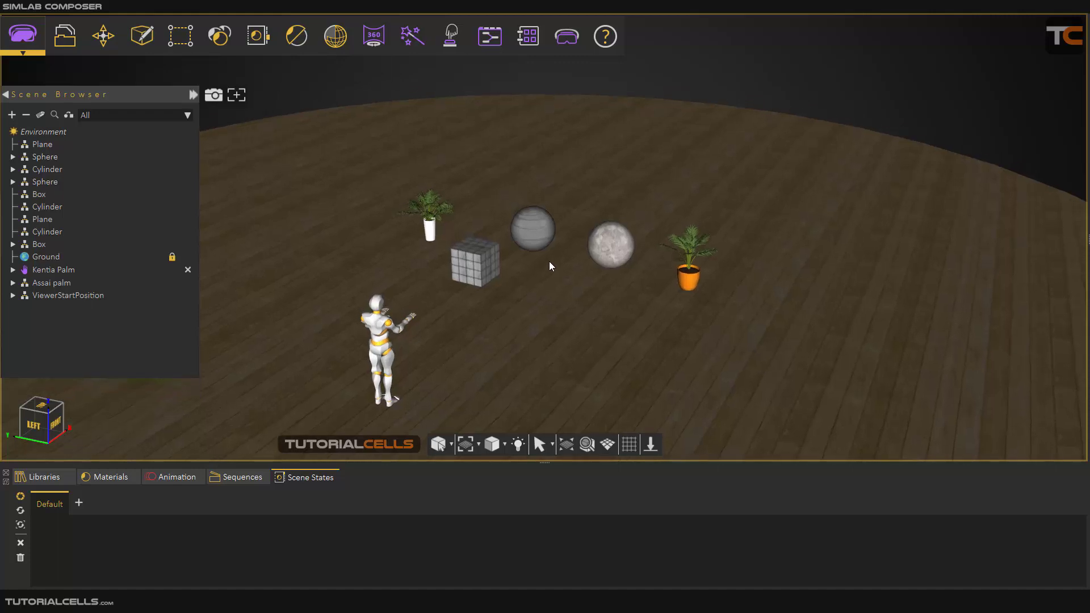
Open the Training Builder and place a SceneState input, a SceneState Applied event and a Change Variable Value response in the Default diagram
mouse_move(486, 41)
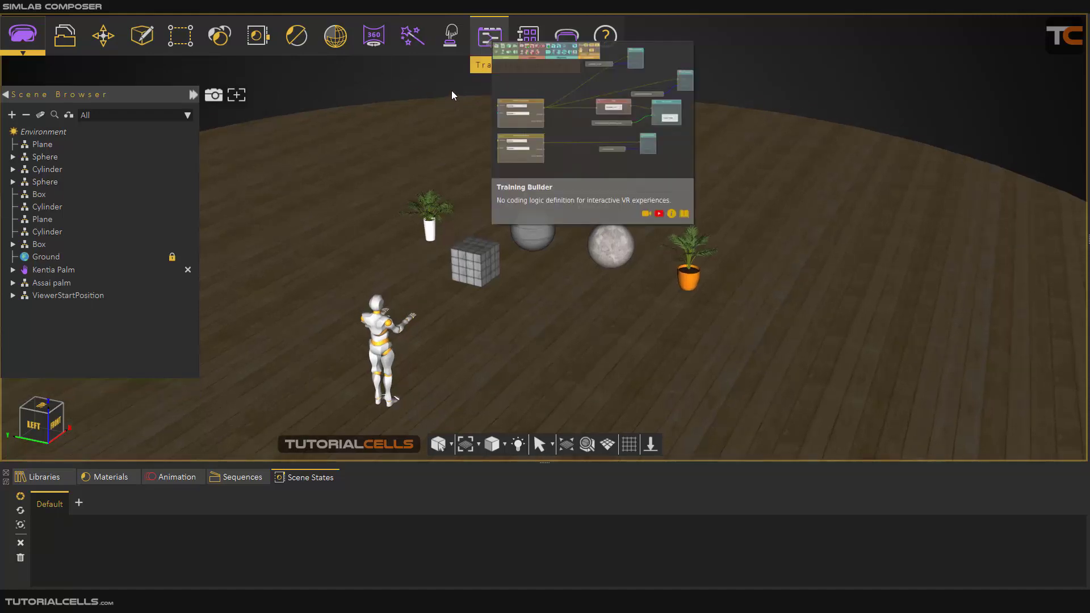
left_click(486, 43)
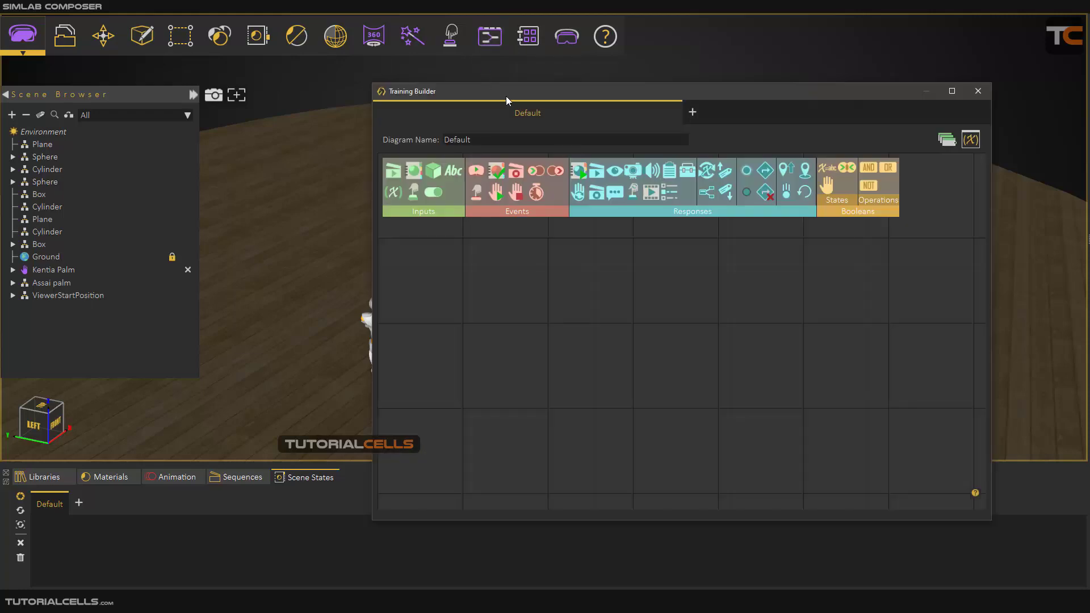
left_click_drag(505, 96, 470, 84)
scroll(579, 276, "down", 2)
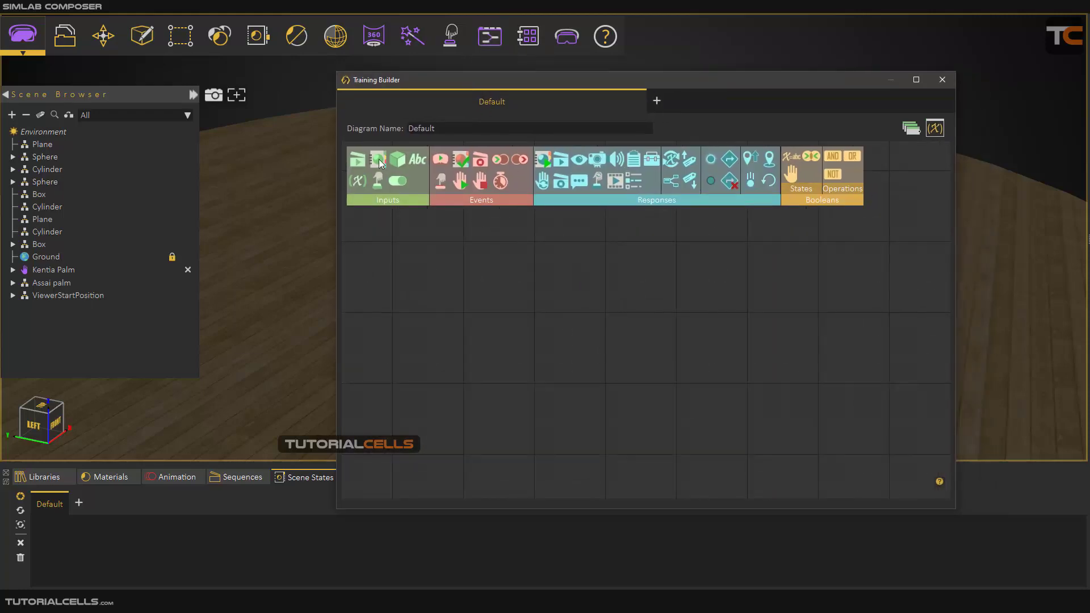
left_click_drag(379, 159, 425, 285)
left_click_drag(461, 159, 587, 307)
left_click_drag(671, 159, 812, 367)
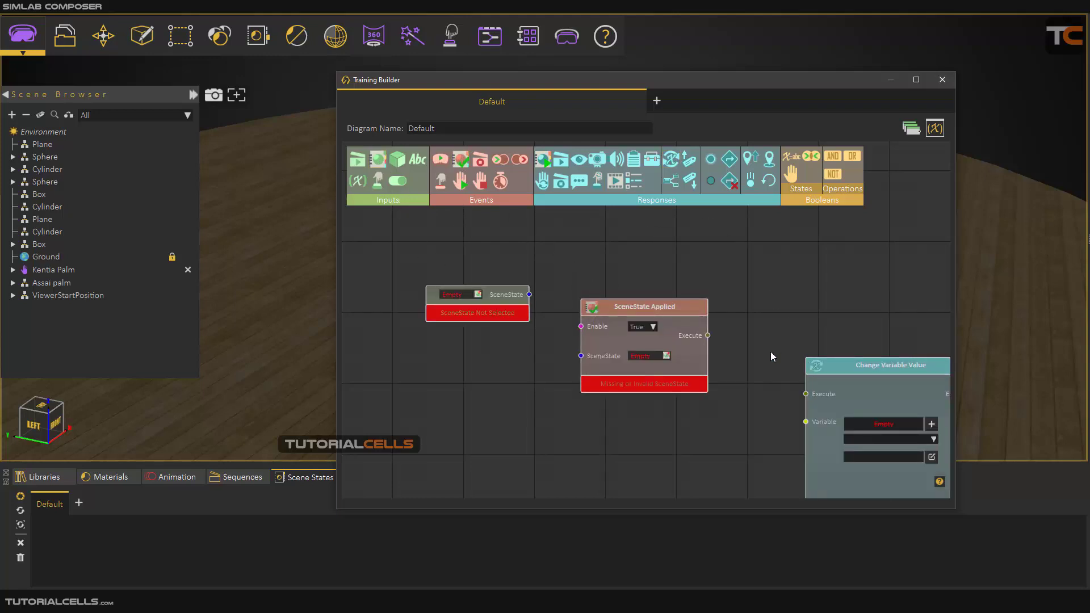
Select the three placed nodes together and shift them slightly within the diagram
scroll(724, 350, "down", 10)
scroll(700, 346, "up", 7)
scroll(700, 346, "down", 5)
scroll(700, 346, "up", 8)
scroll(700, 345, "down", 5)
scroll(701, 345, "up", 2)
scroll(701, 345, "down", 2)
middle_click_drag(701, 345, 635, 390)
left_click_drag(462, 257, 804, 421)
left_click_drag(747, 332, 727, 323)
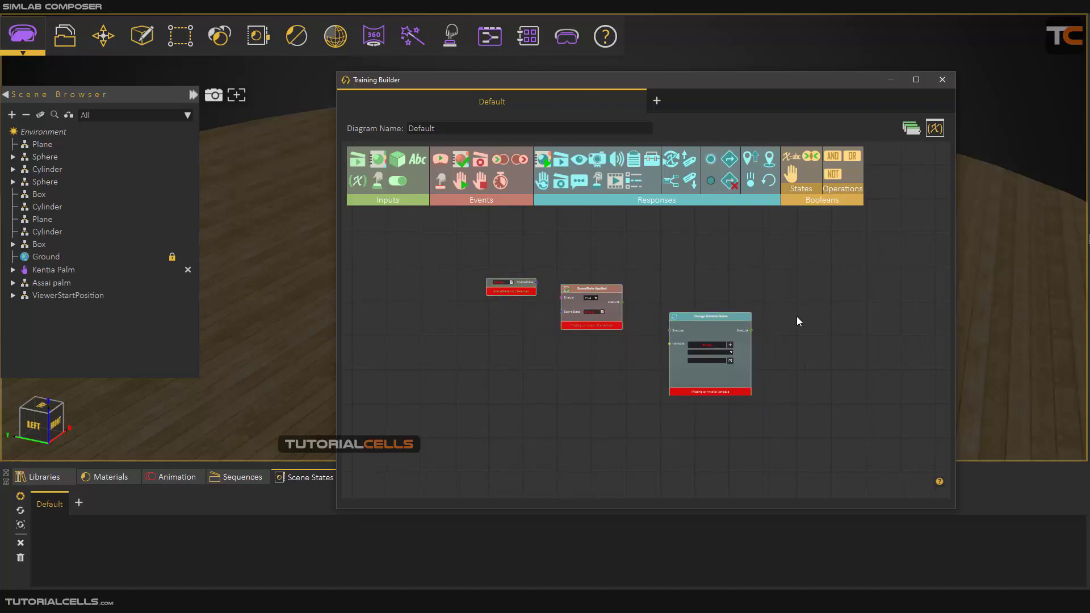
mouse_move(798, 317)
middle_mouse_down()
mouse_move(778, 321)
mouse_move(776, 292)
mouse_move(789, 315)
middle_mouse_up()
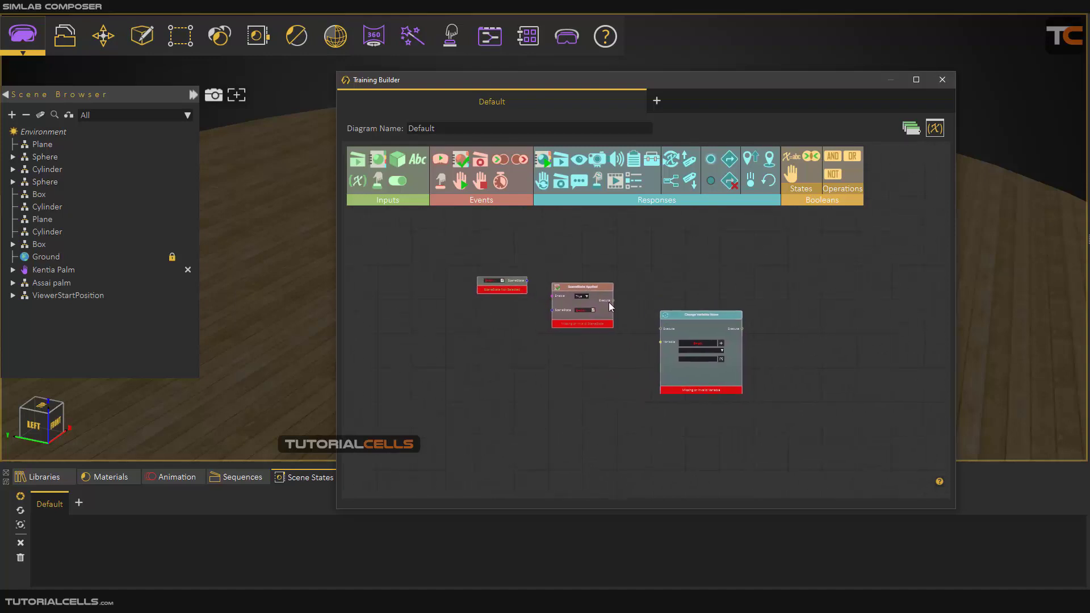
Delete all three nodes from the Default diagram and close the Training Builder
left_click_drag(445, 244, 787, 419)
key("Delete")
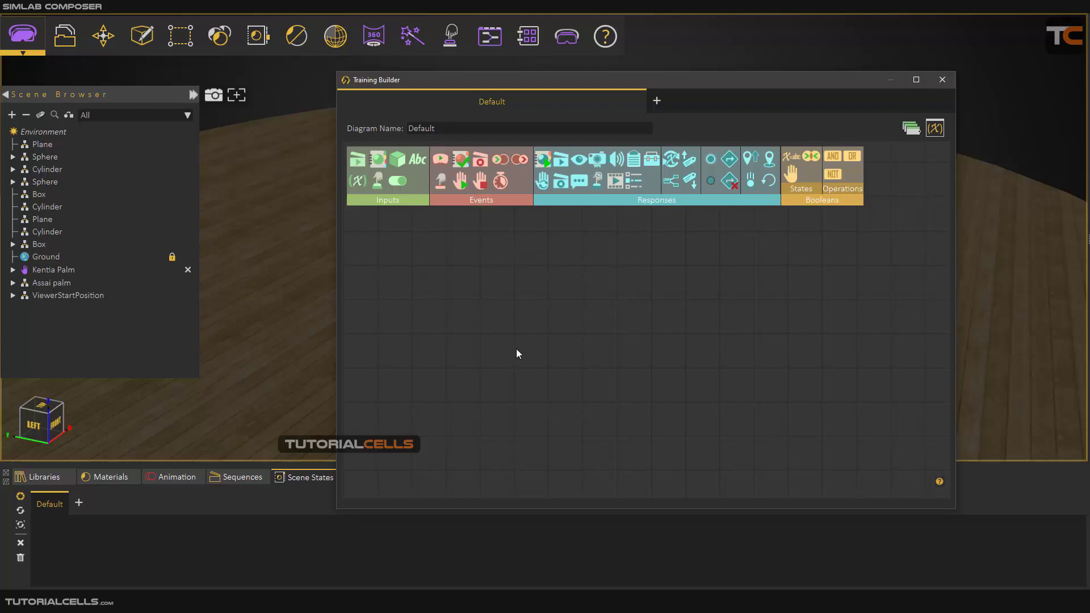
left_click_drag(550, 86, 651, 88)
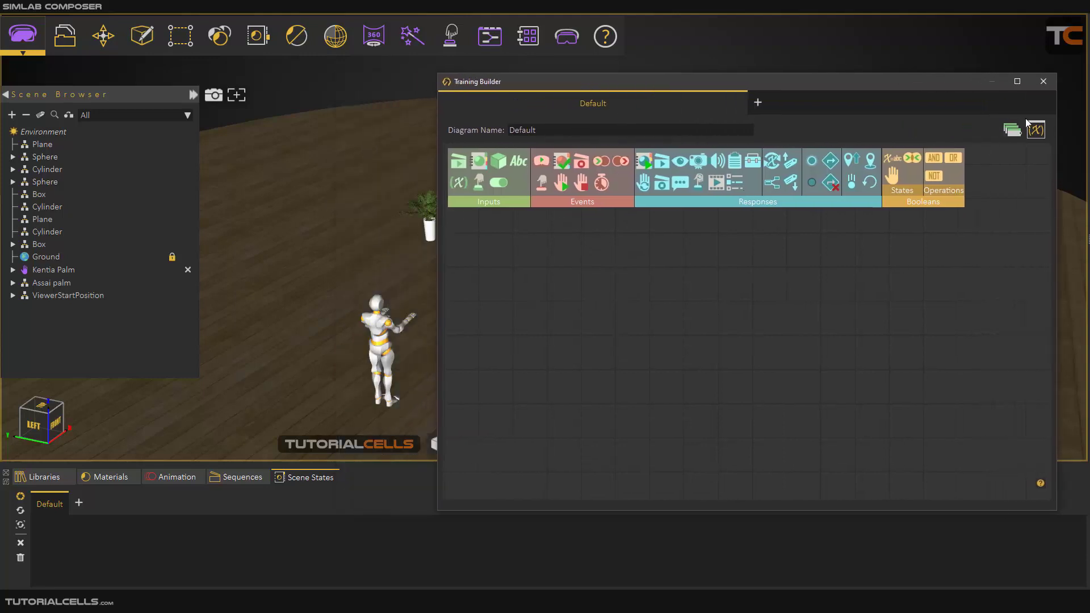
left_click(1043, 82)
Create a box shape in the scene and move it along its green axis to the open floor beyond the orange plant pot
middle_click_drag(522, 291, 434, 226)
scroll(563, 298, "down", 3)
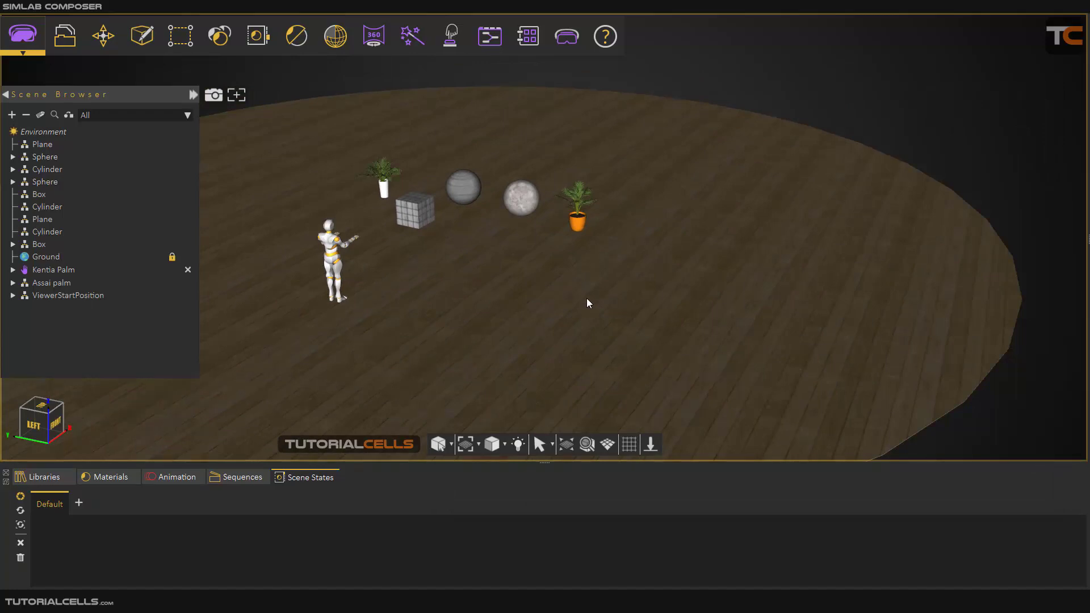
scroll(586, 298, "down", 1)
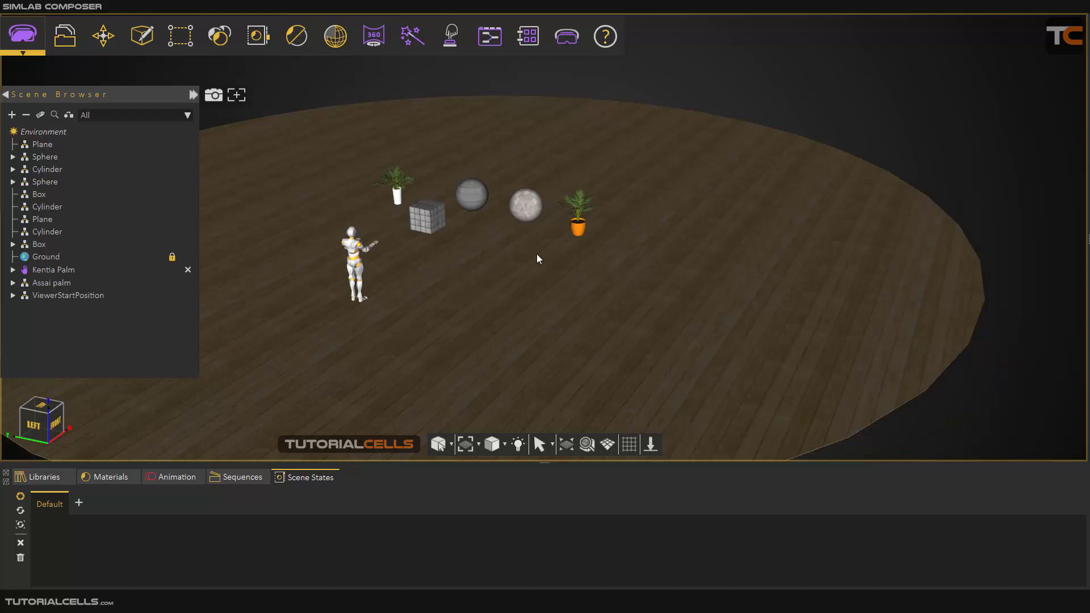
middle_click_drag(538, 258, 529, 259)
left_click(142, 39)
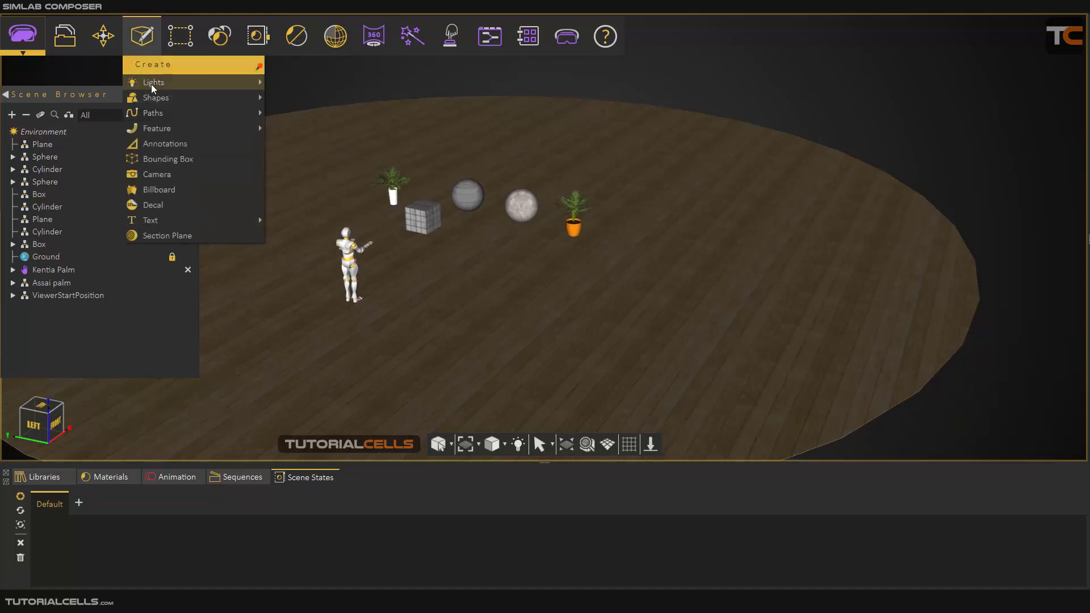
mouse_move(155, 98)
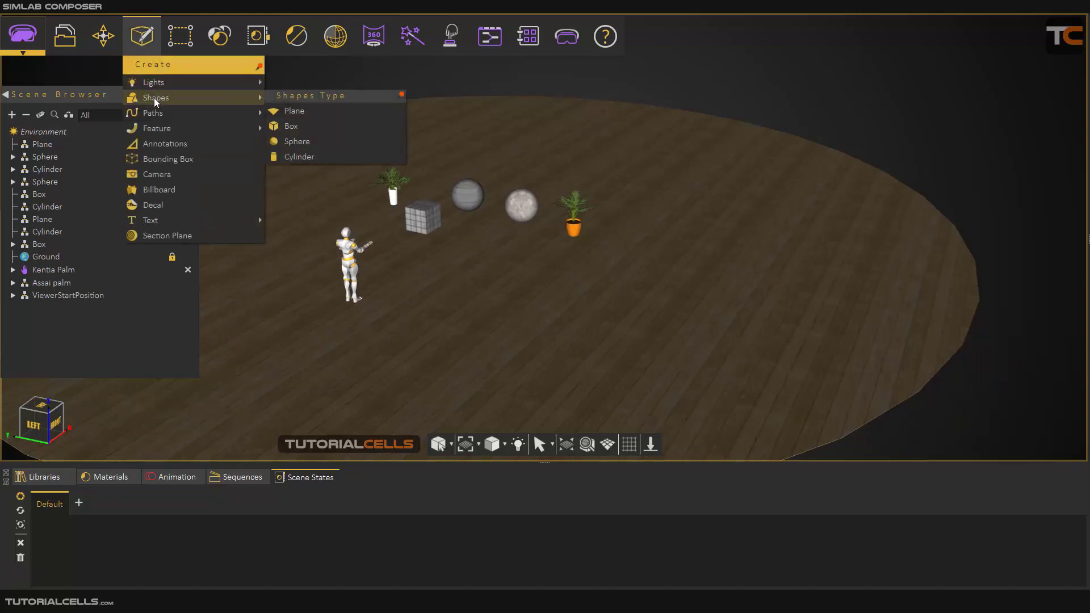
left_click(290, 126)
left_click(596, 352)
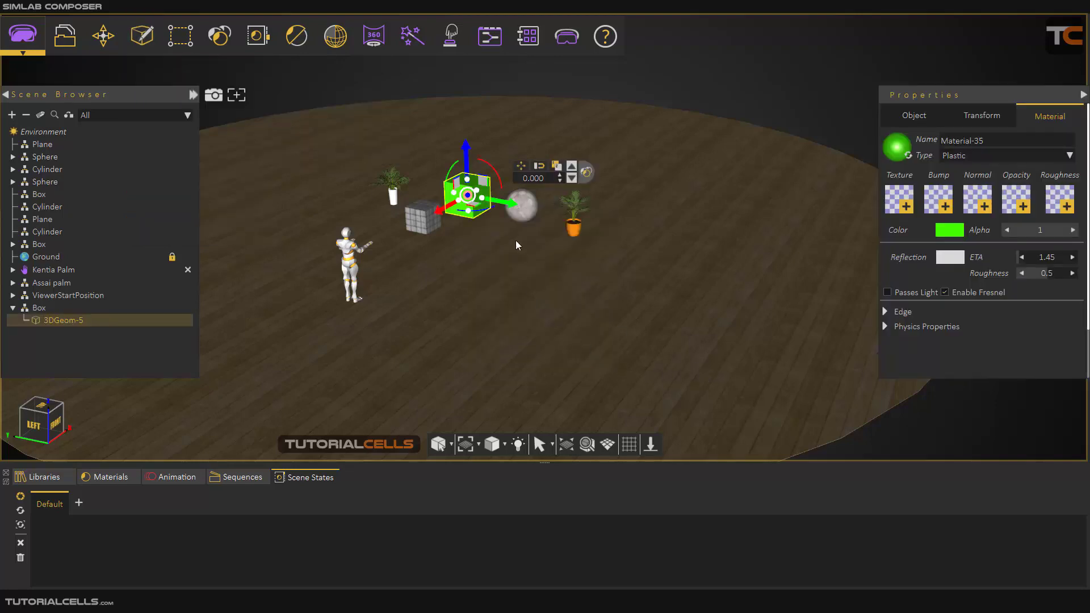
left_click_drag(510, 208, 714, 255)
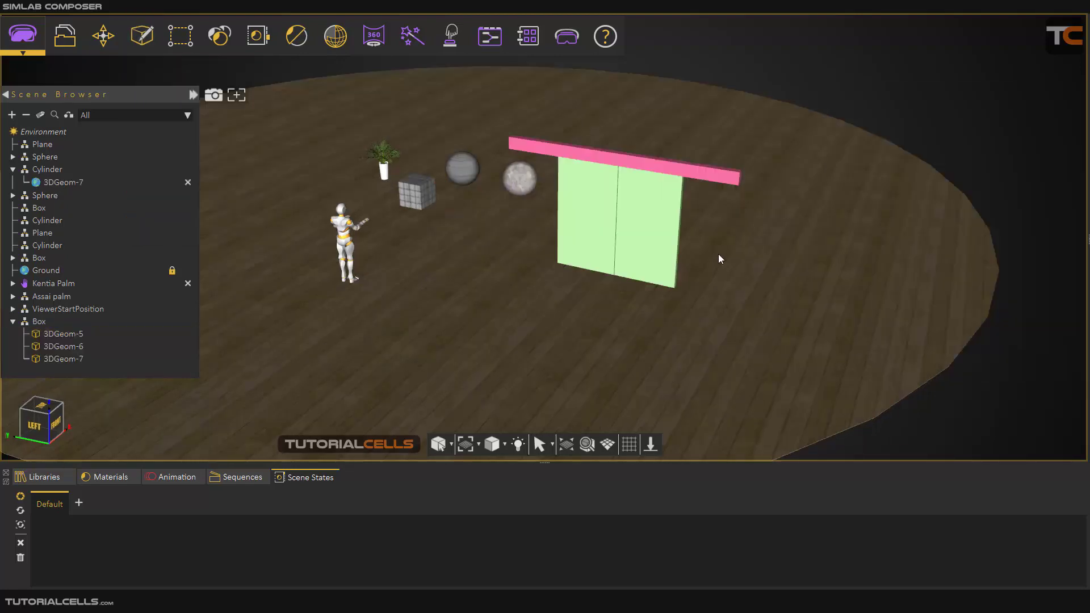
Try to slide the right green door panel sideways along the pink beam and undo the move
scroll(629, 224, "up", 4)
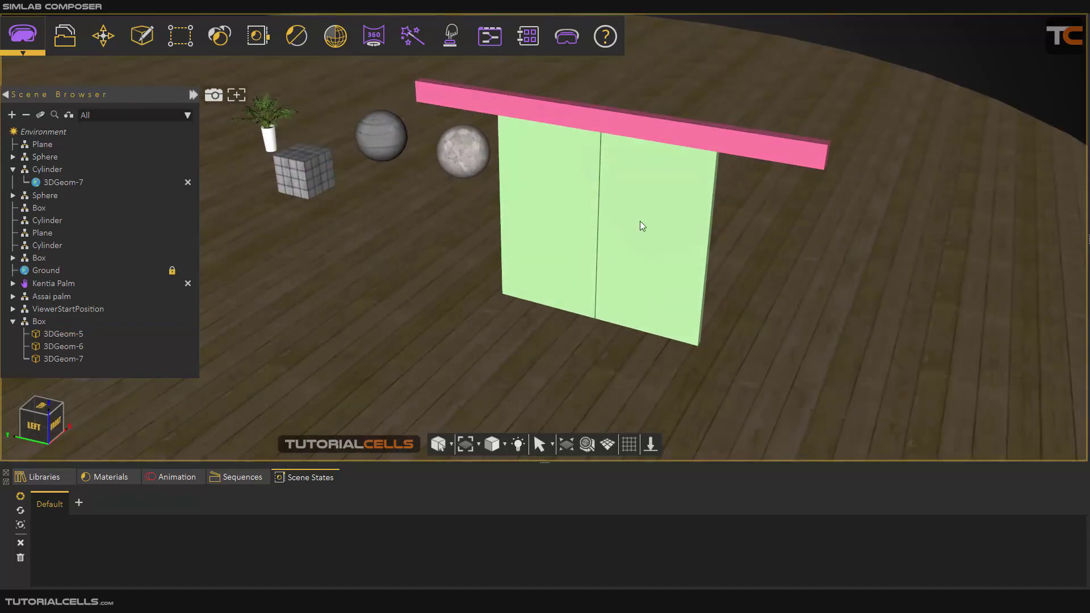
left_click(640, 225)
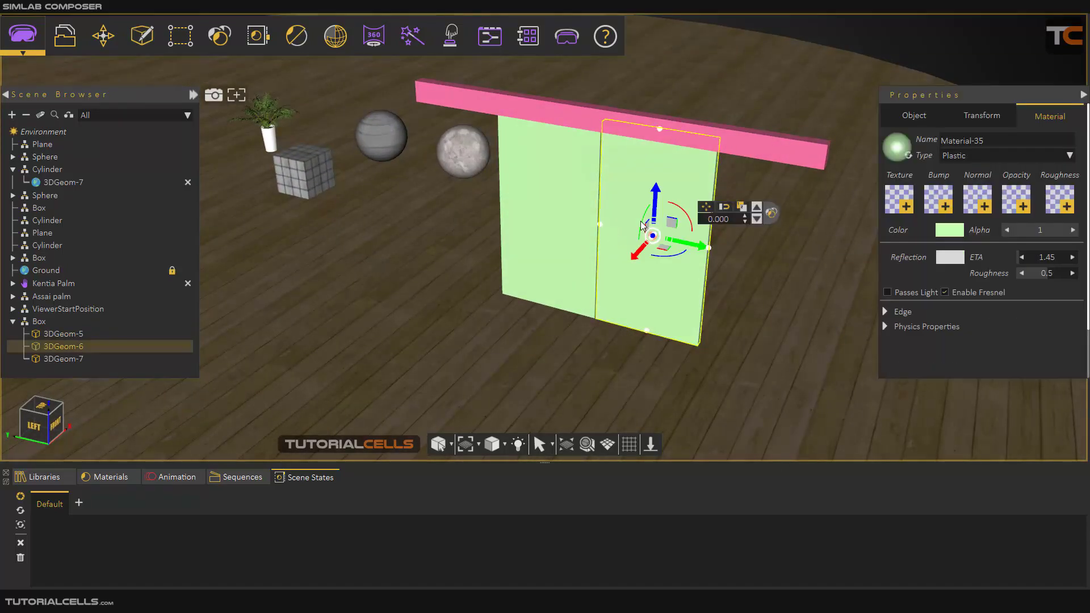
scroll(571, 332, "down", 3)
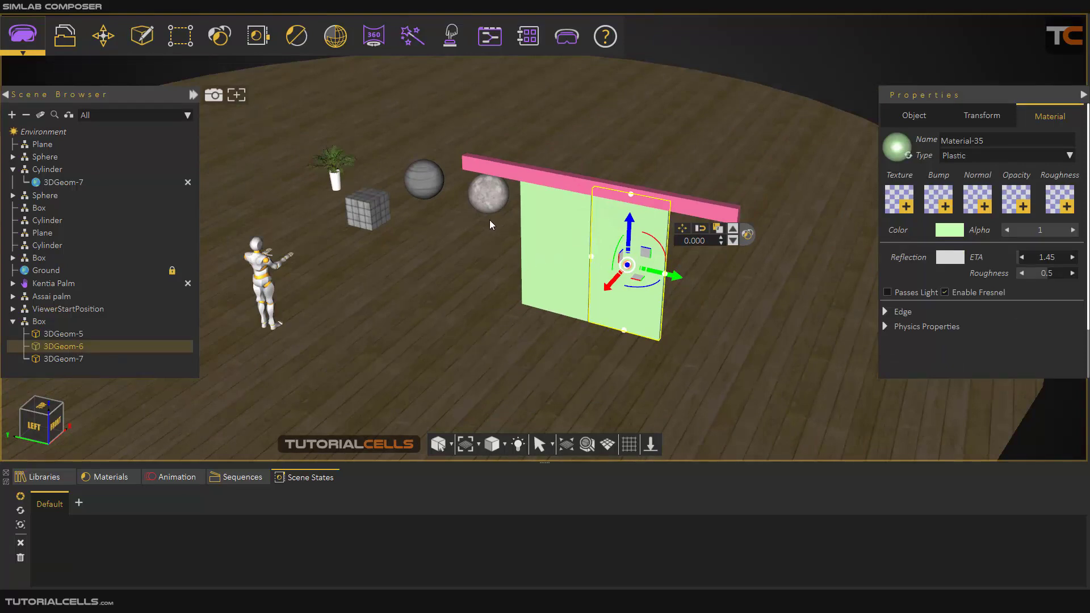
left_click_drag(672, 284, 718, 285)
key("ctrl+z")
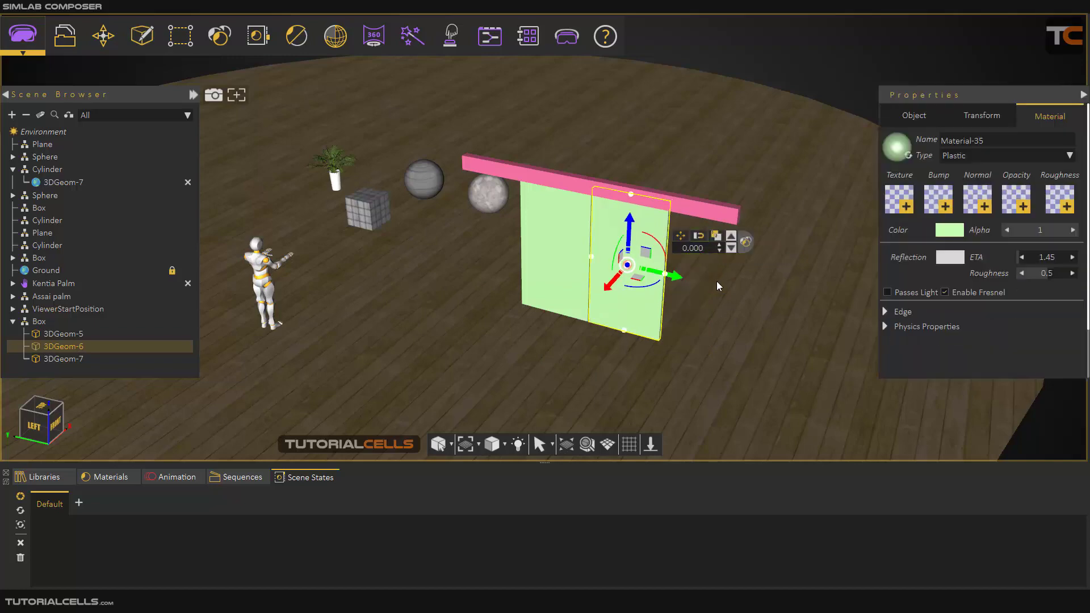
Select both green door panels and add a keyframe for them at frame 0 of the animation timeline
middle_click_drag(629, 238, 620, 249)
scroll(621, 253, "down", 3)
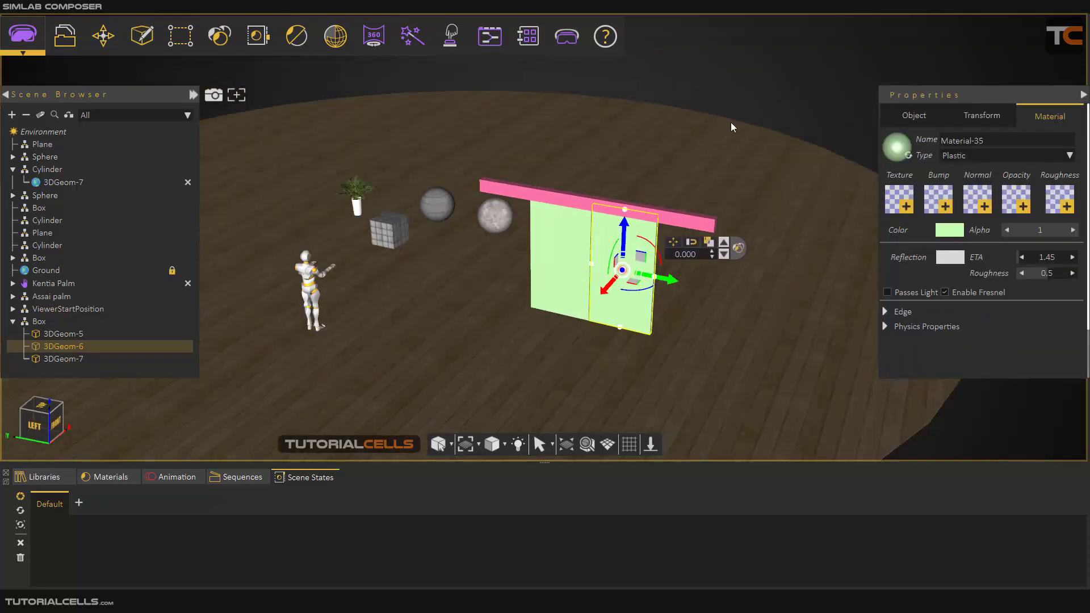
scroll(593, 253, "up", 3)
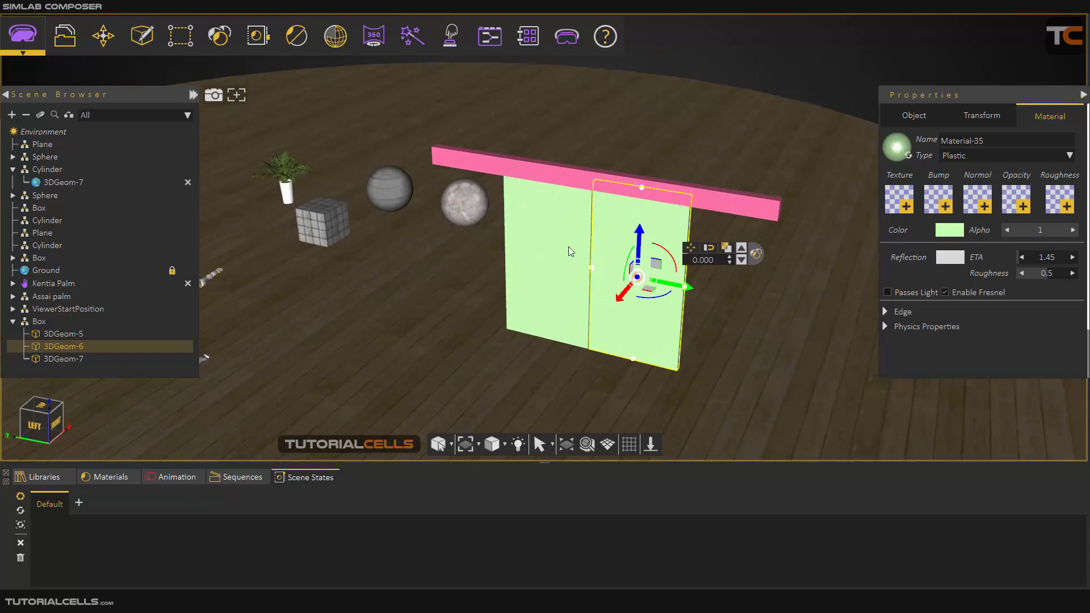
left_click(172, 478)
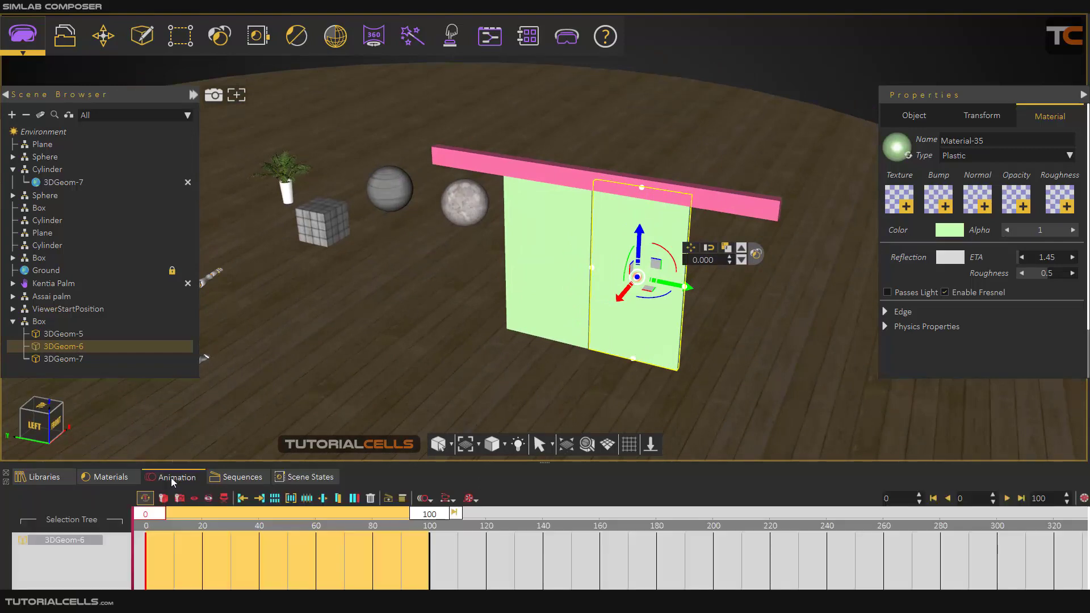
left_click(549, 296, "ctrl")
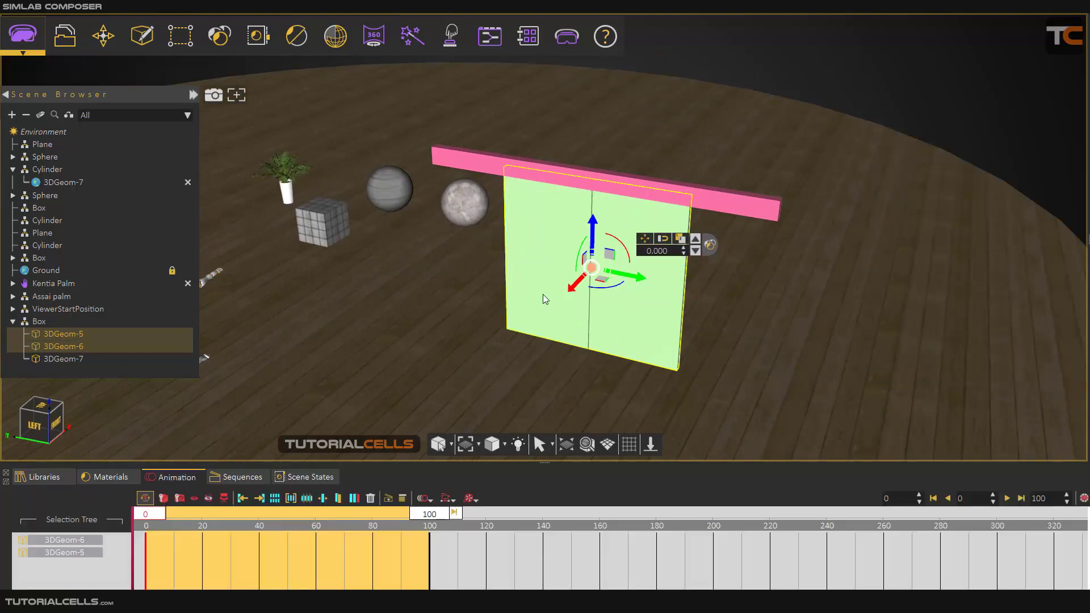
left_click(163, 498)
At frame 100, slide the right door panel outward along the pink beam by an offset of -1
left_click_drag(153, 521, 430, 520)
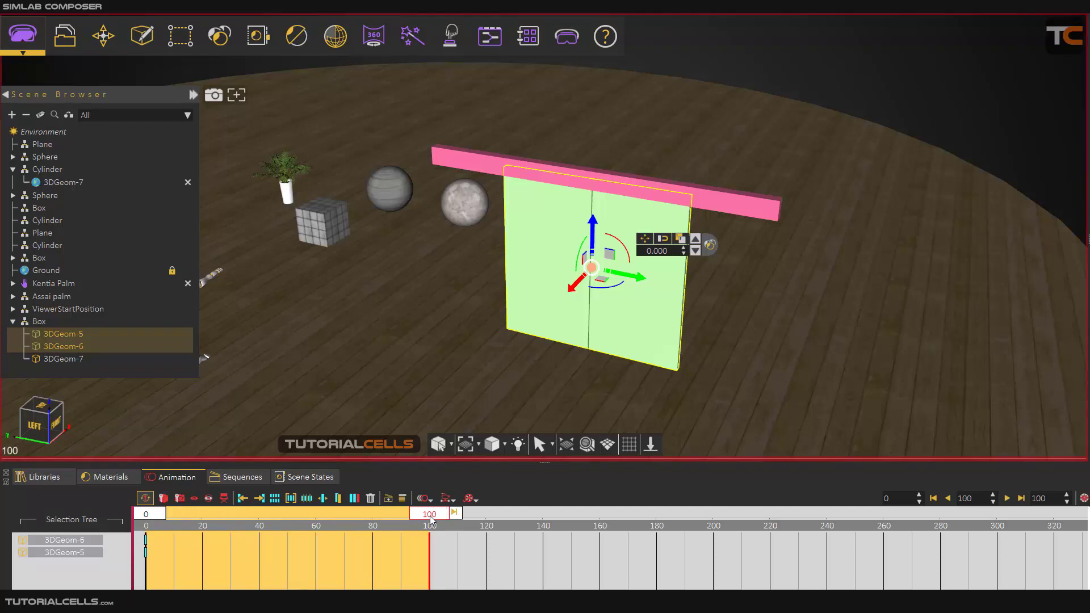
left_click(645, 305)
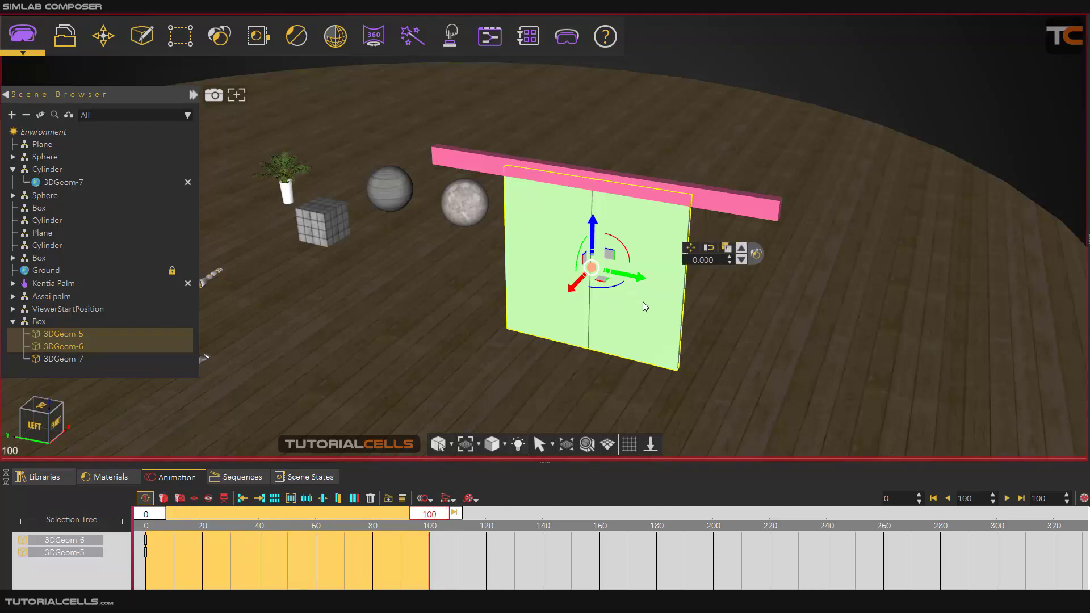
left_click_drag(675, 286, 705, 265)
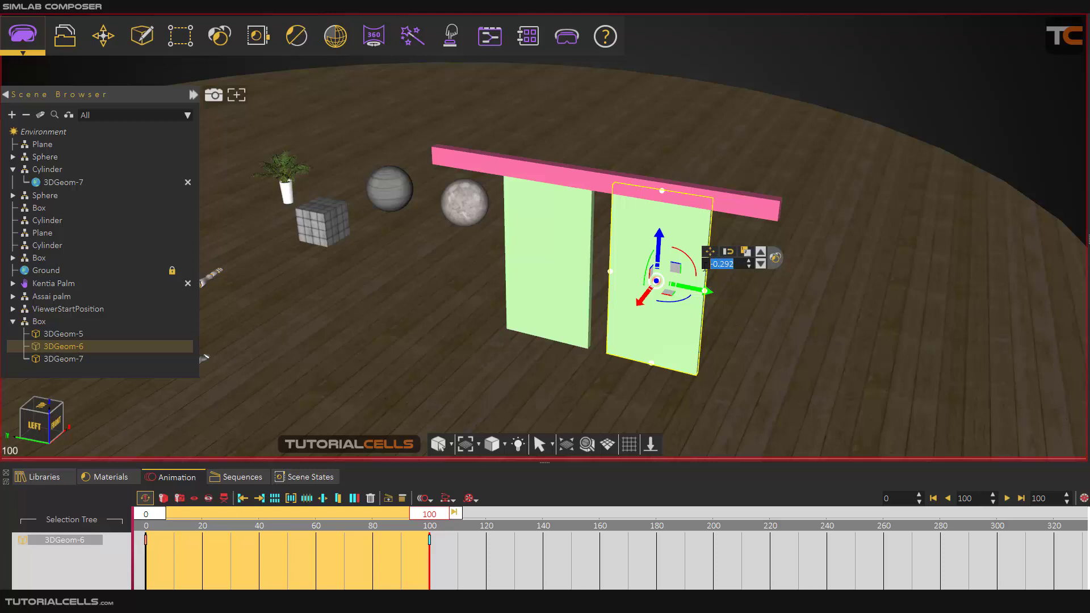
key("BackSpace")
type("-0.5")
key("Return")
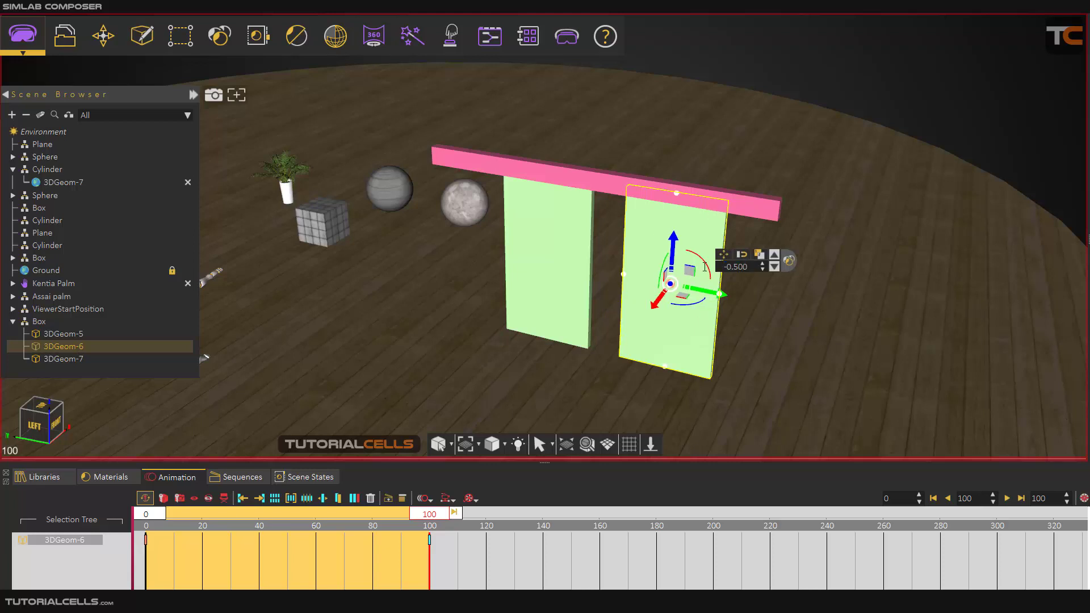
left_click_drag(753, 269, 729, 272)
type("-1")
key("Return")
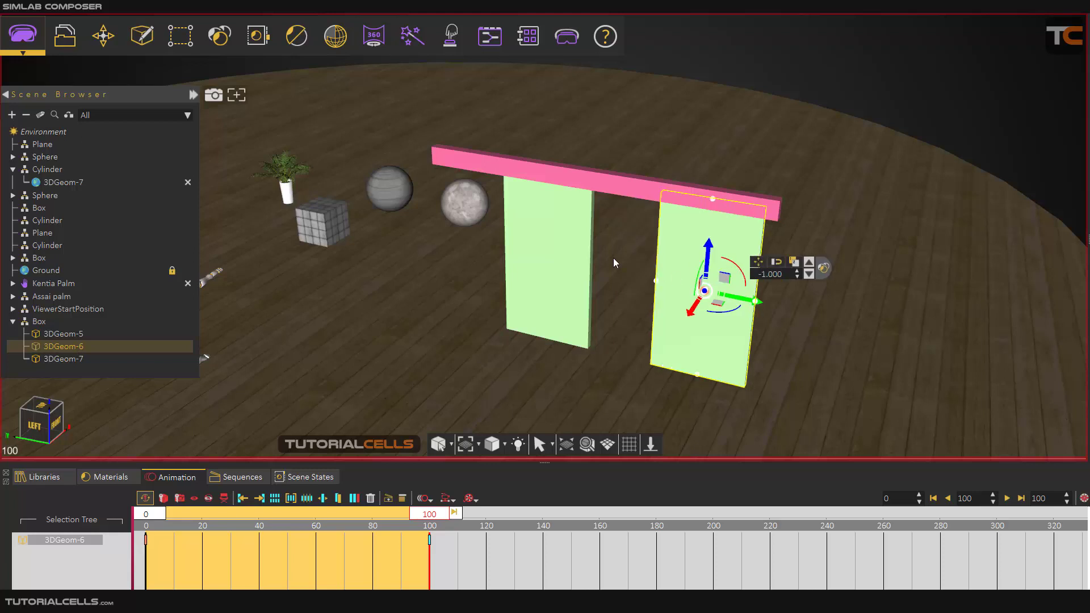
Try to offset the left door panel by 1 at frame 100 and undo the move
left_click(579, 244)
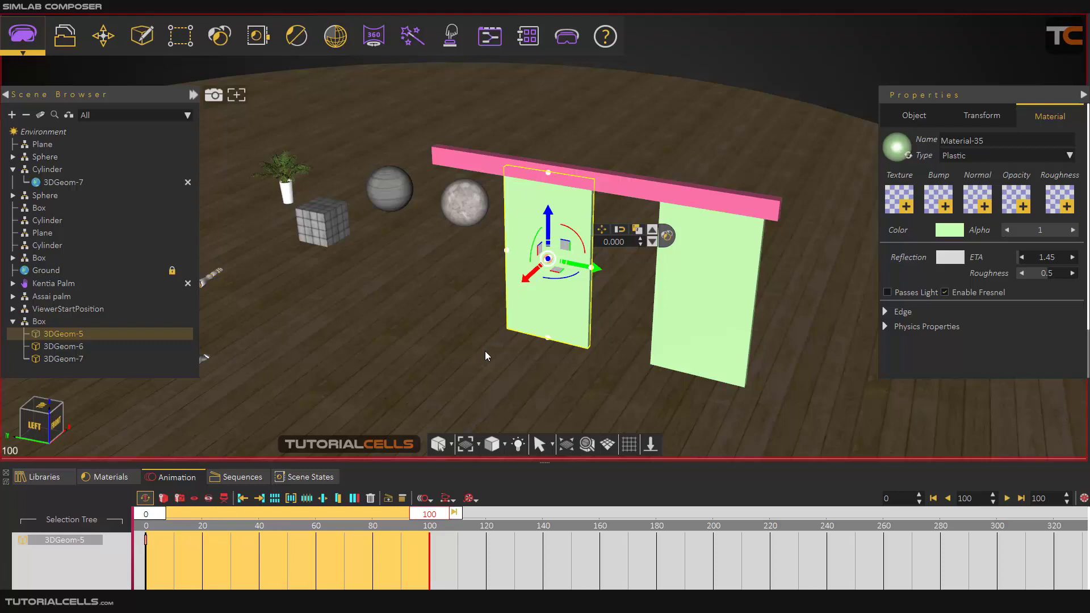
double_click(630, 243)
type("1")
key("Return")
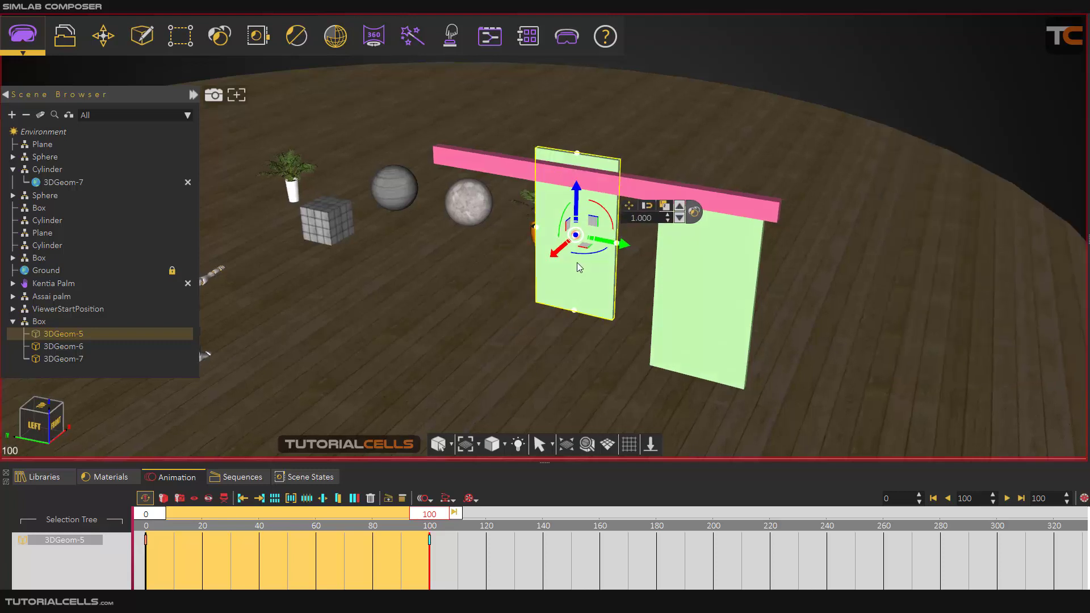
key("ctrl+z")
Slide the left door panel outward along the pink beam by an offset of 1 at frame 100
left_click_drag(589, 267, 550, 259)
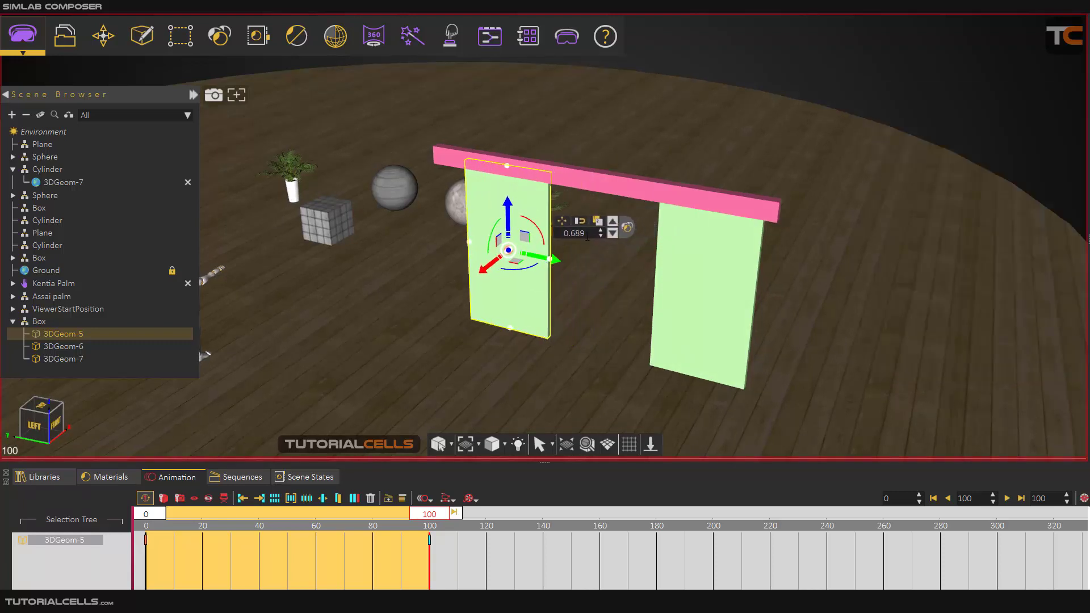
double_click(574, 233)
type("1")
key("Return")
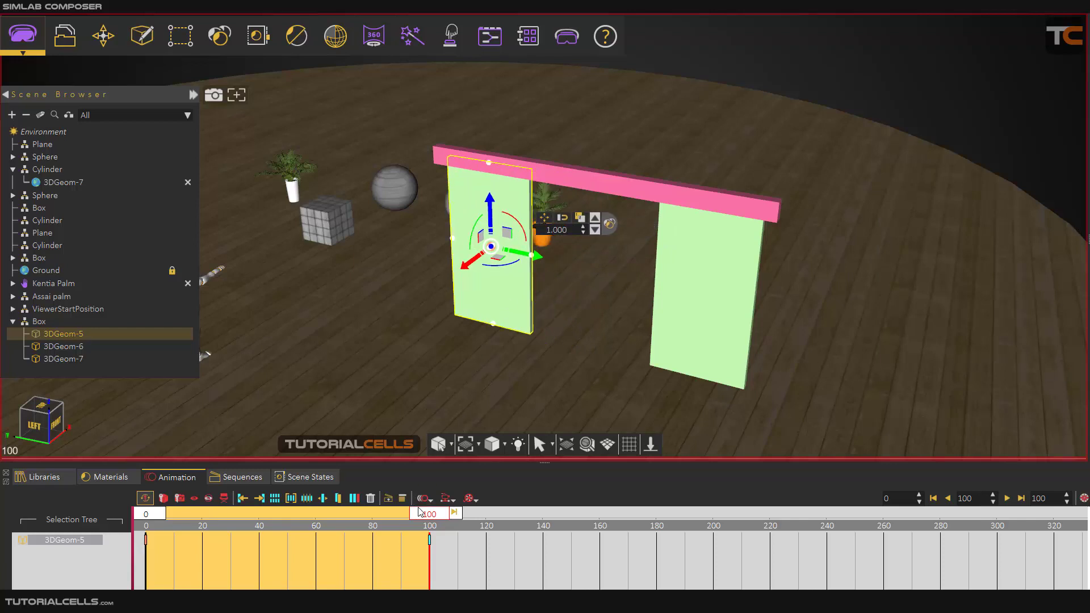
Return to frame 0, select both green door panels and create an animation sequence from them with Create Reverse enabled
left_click_drag(425, 513, 134, 508)
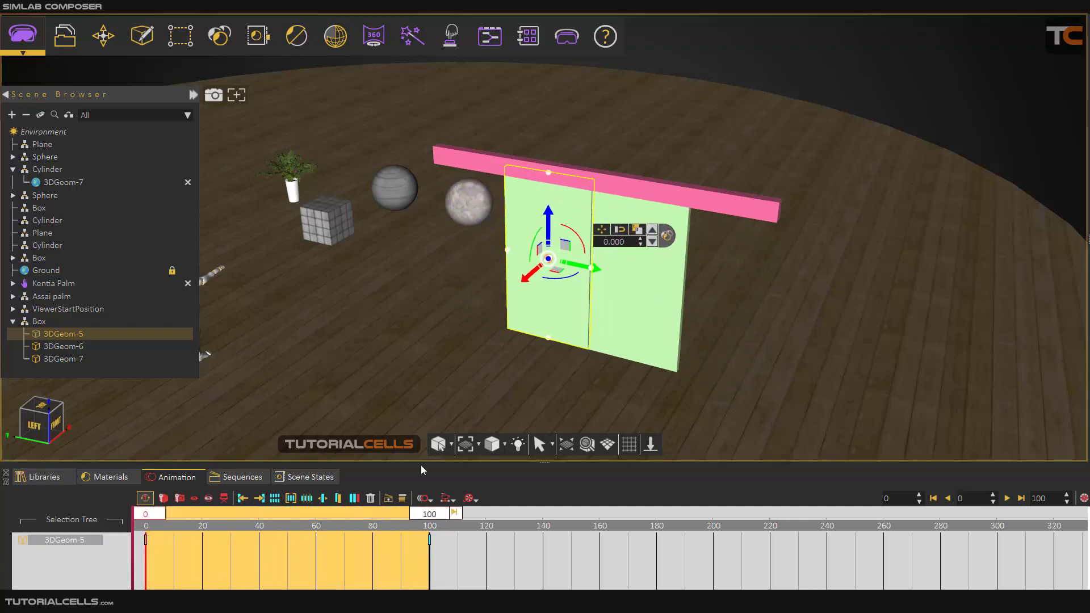
left_click(640, 340, "ctrl")
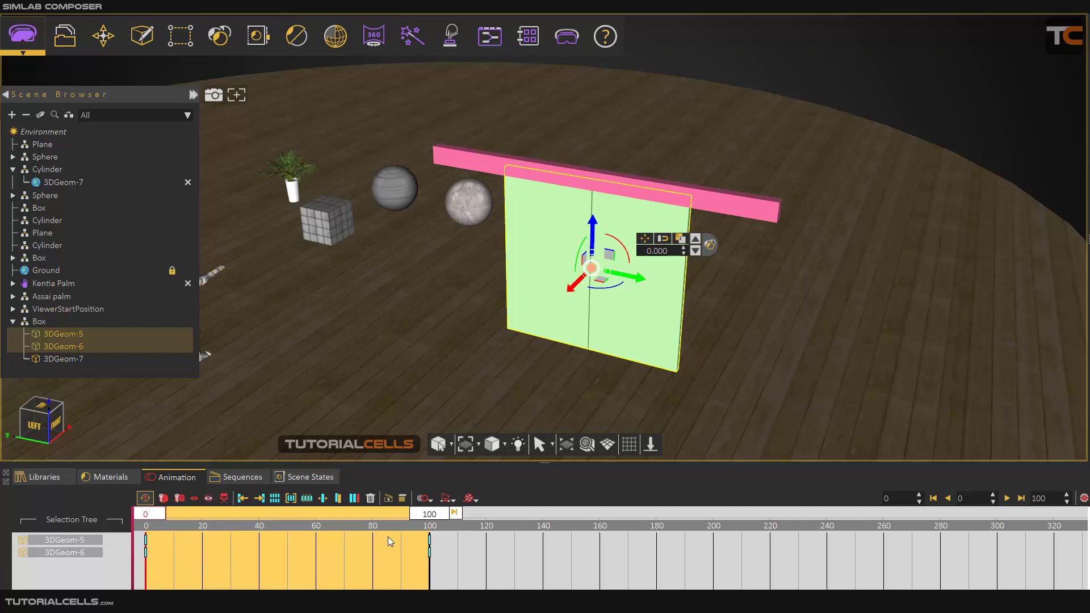
left_click(389, 500)
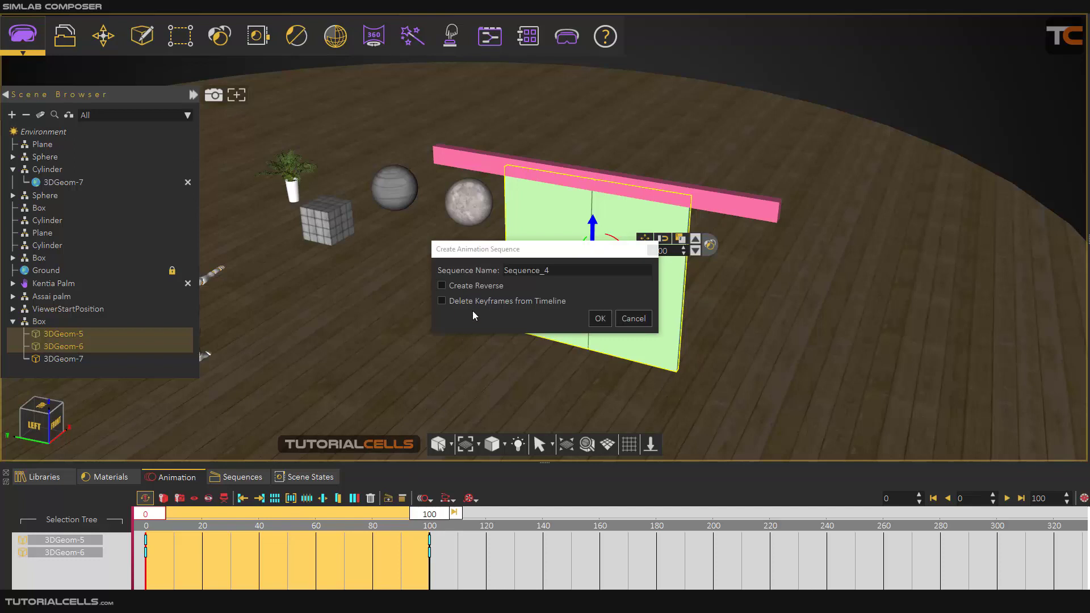
left_click(466, 286)
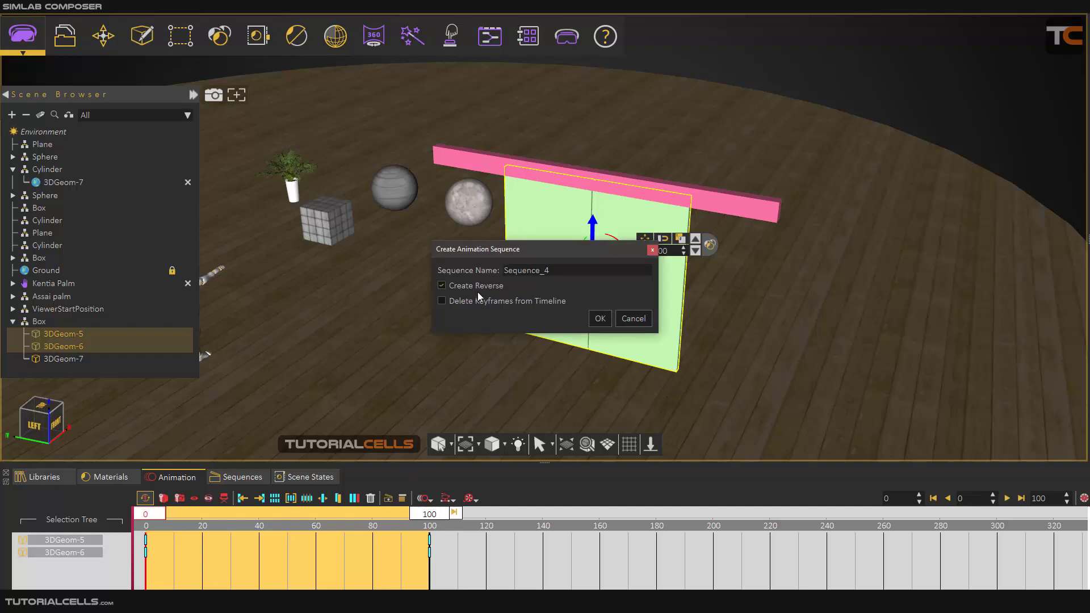
left_click(597, 319)
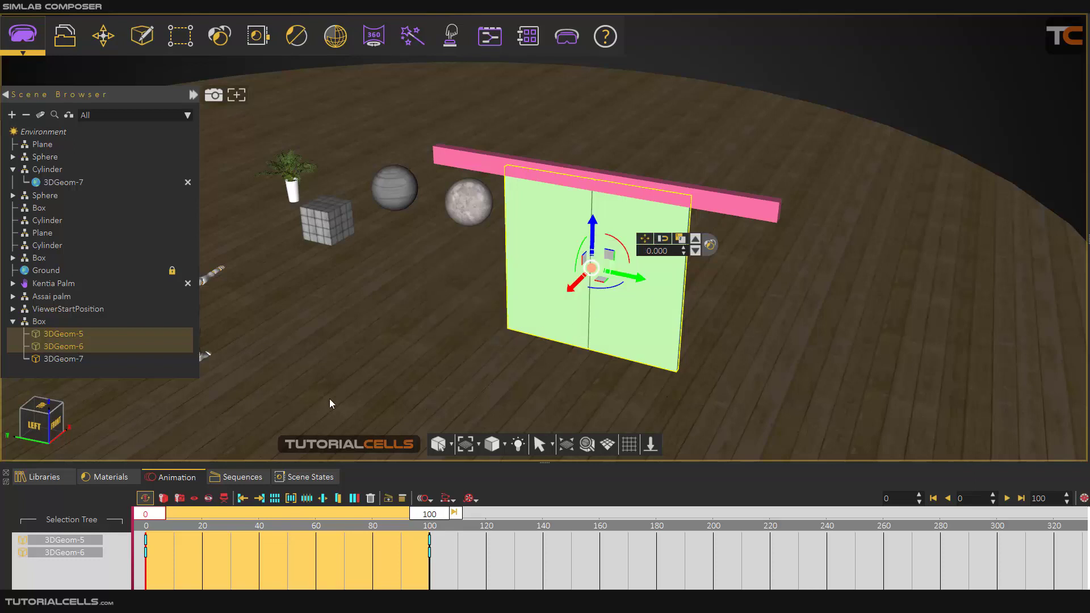
Play the reverse door sequence to preview the panels' motion
left_click(252, 479)
left_click(70, 538)
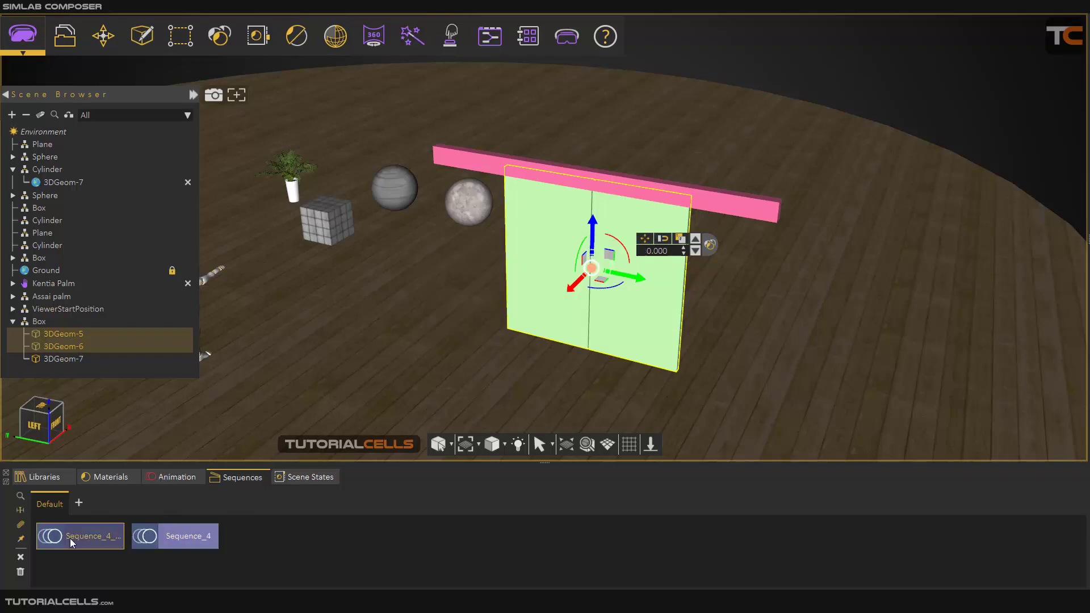
left_click(50, 537)
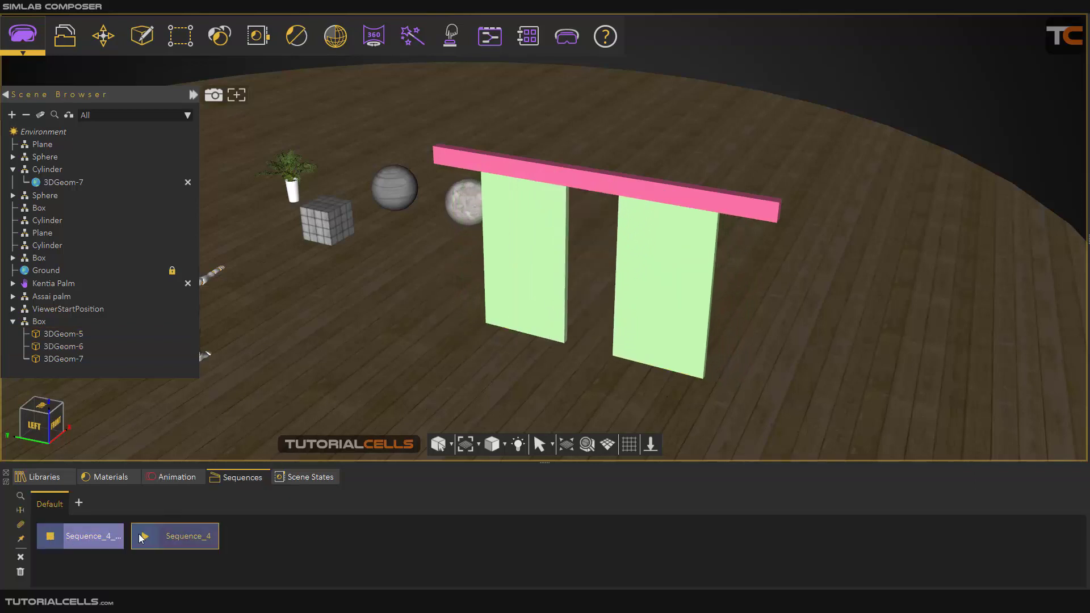
Rename Sequence_4 as "open" and its reverse sequence as "close"
left_click(172, 538)
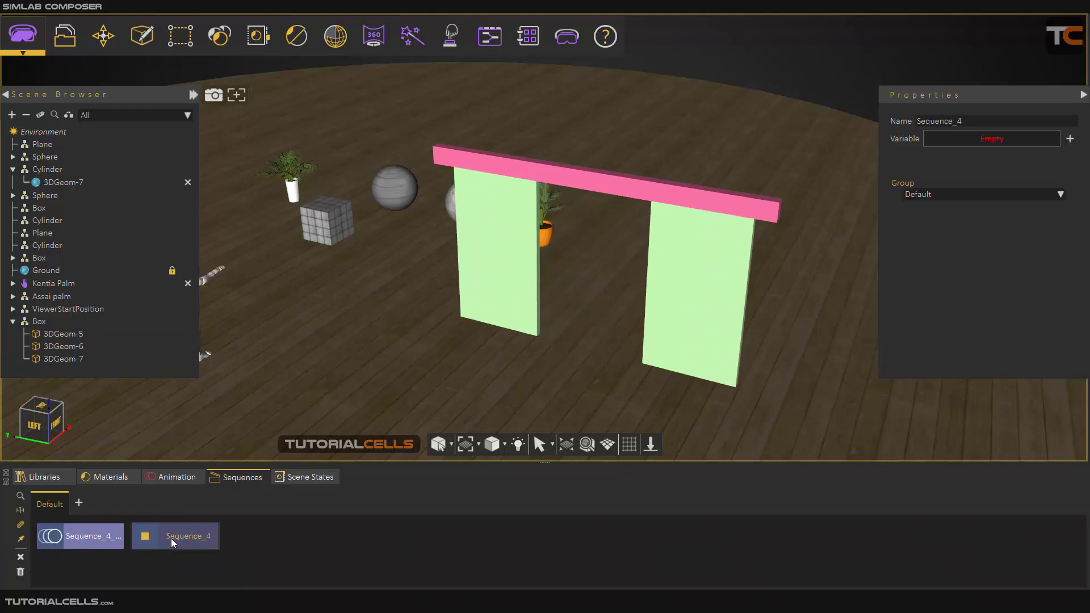
left_click(901, 123)
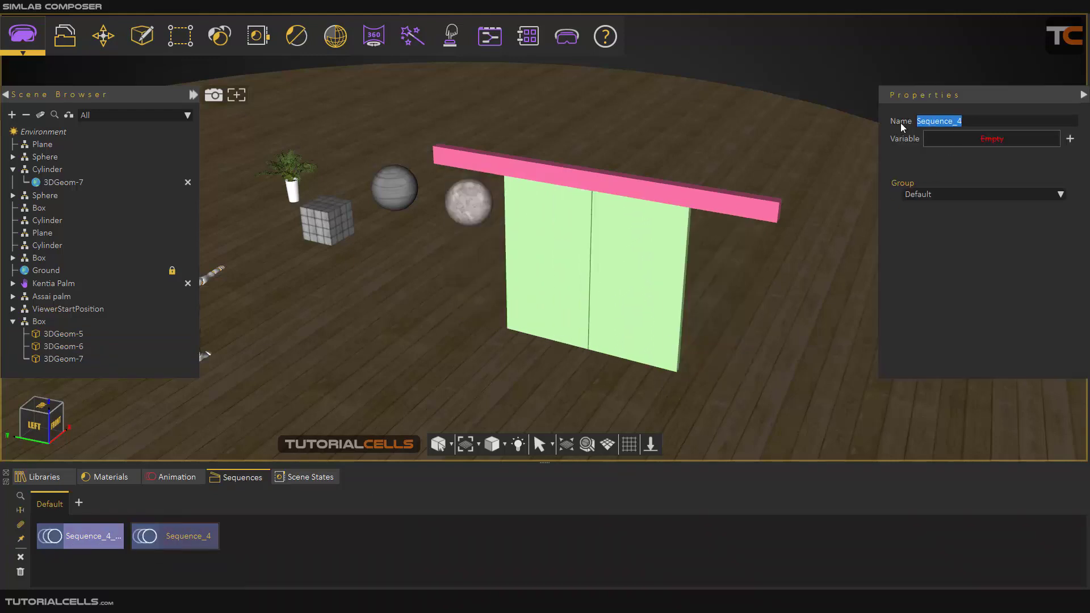
type("open")
left_click(82, 544)
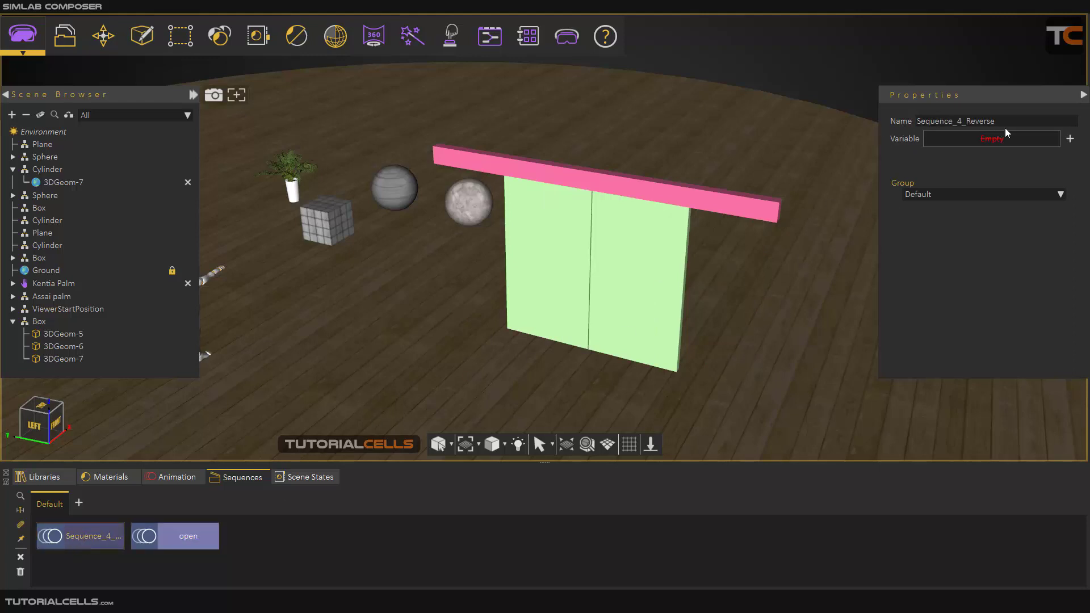
left_click_drag(998, 122, 897, 124)
type("close")
key("Return")
Review the object action types offered for the right door panel, including Play Sequence, without choosing one
middle_click_drag(571, 275, 529, 269)
scroll(529, 269, "down", 1)
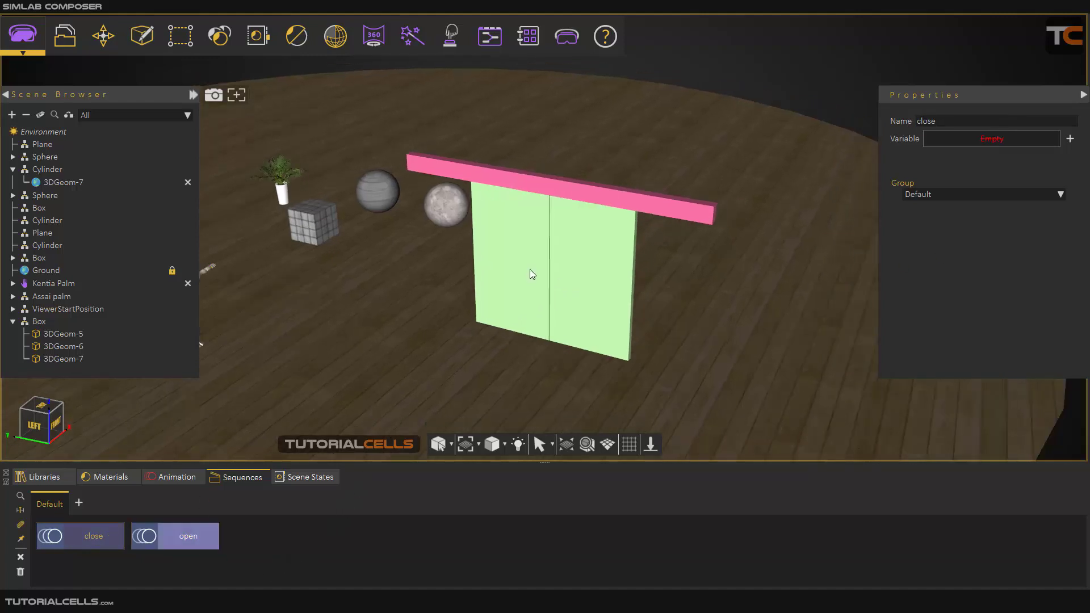
left_click(596, 244)
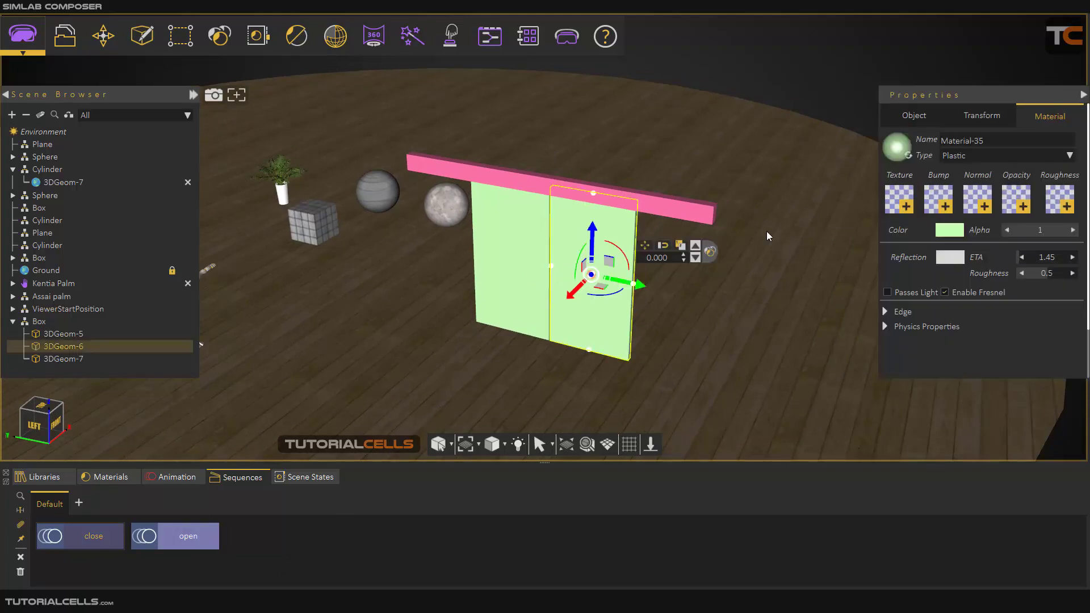
left_click(925, 116)
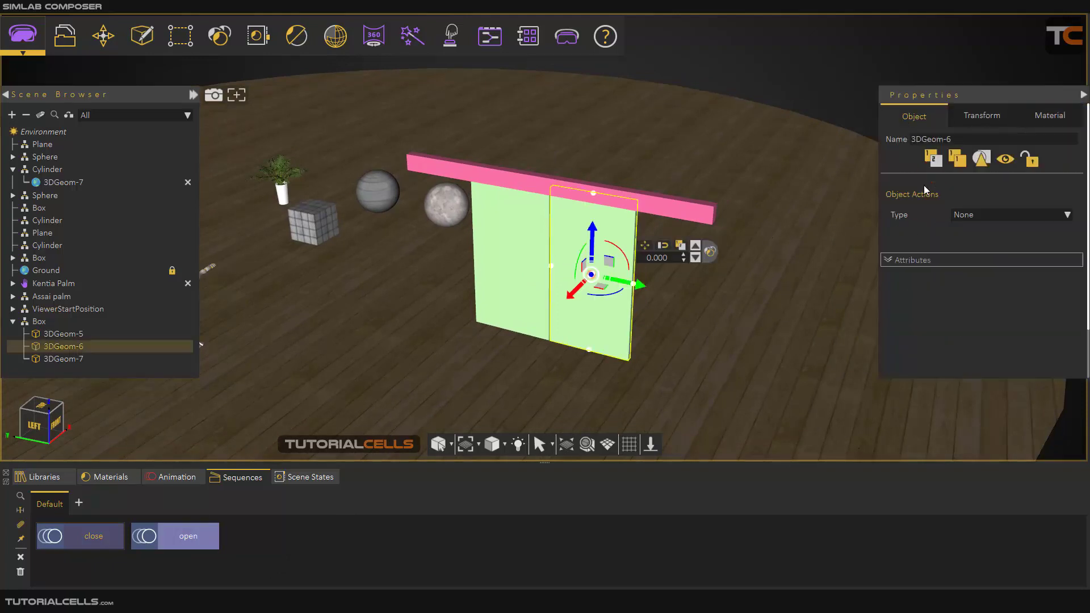
left_click(977, 214)
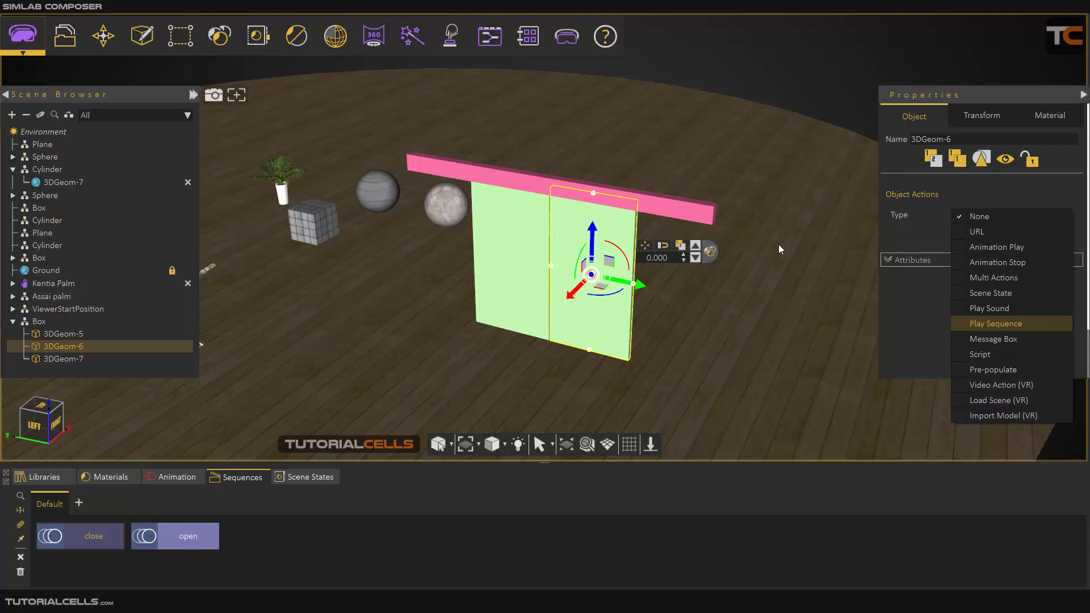
left_click(810, 113)
Create a basic cylinder with radius 0.50 and height 1.00
middle_click_drag(612, 300, 591, 287)
scroll(591, 287, "down", 5)
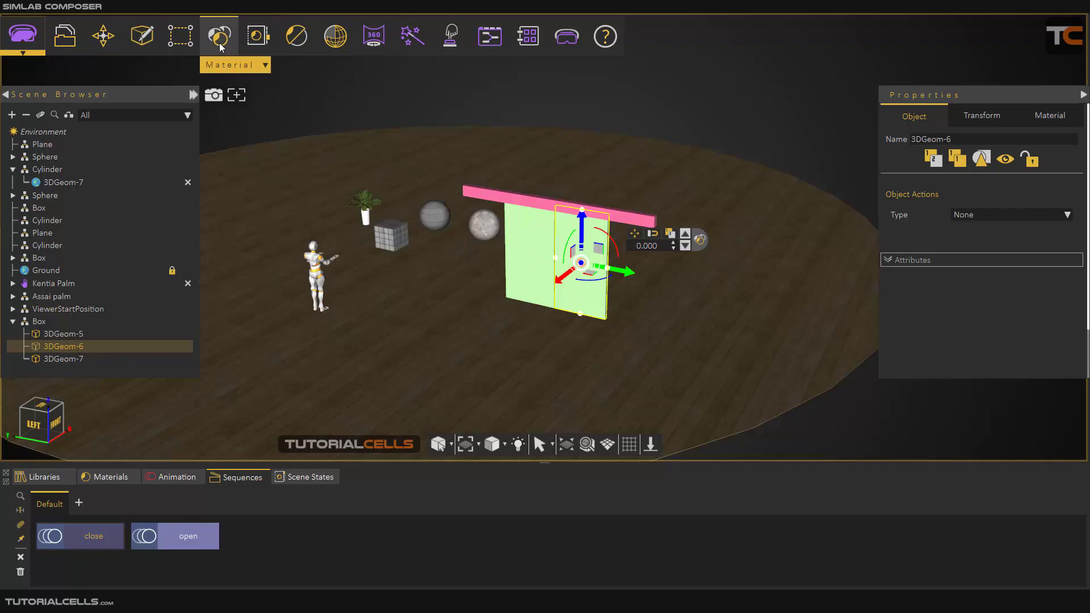
mouse_move(142, 40)
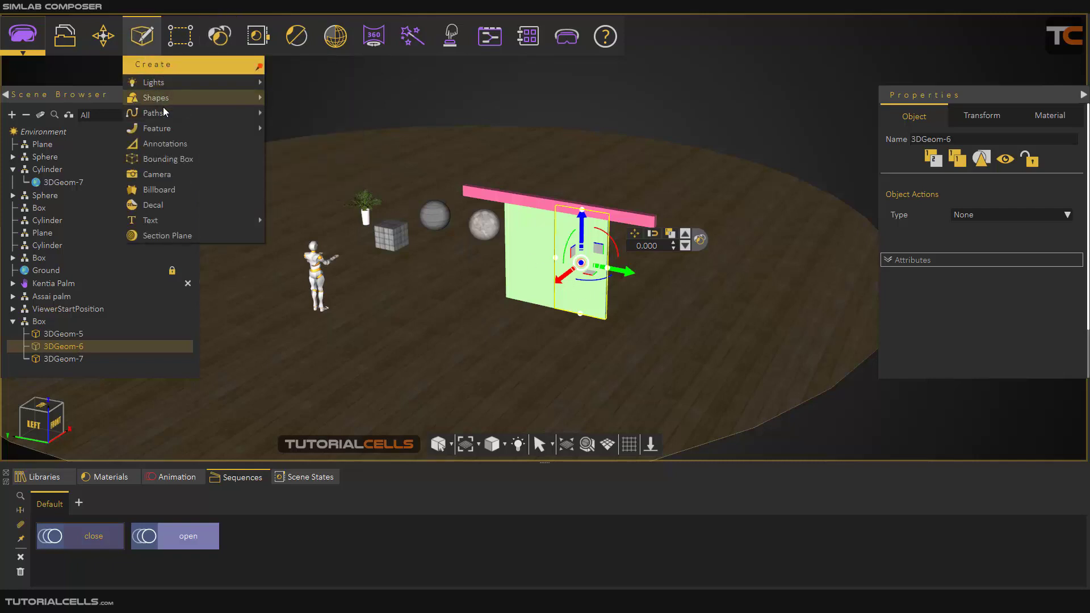
mouse_move(170, 97)
left_click(304, 159)
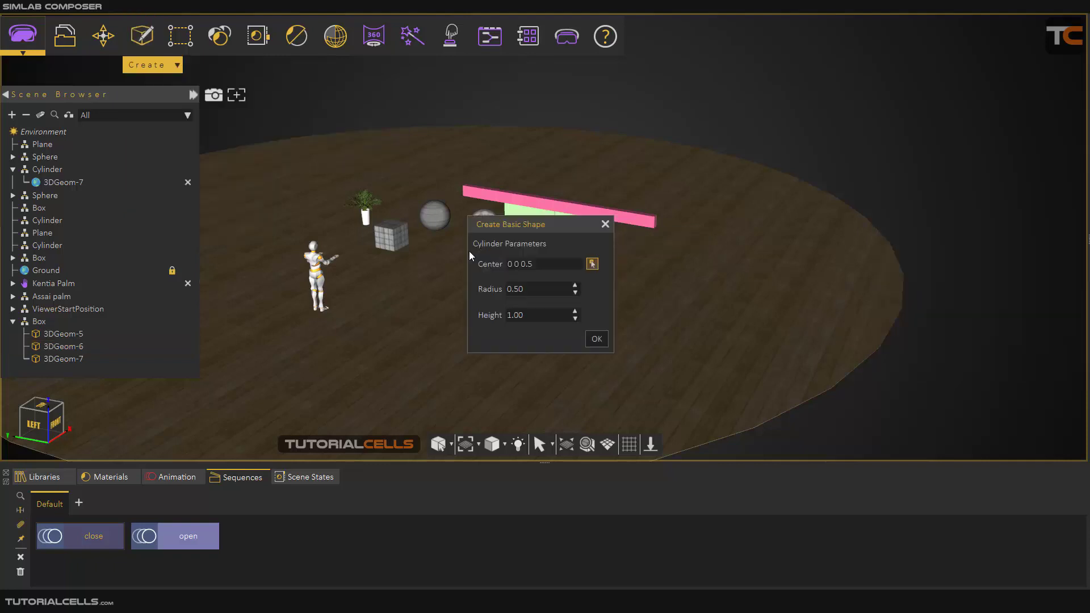
left_click(596, 339)
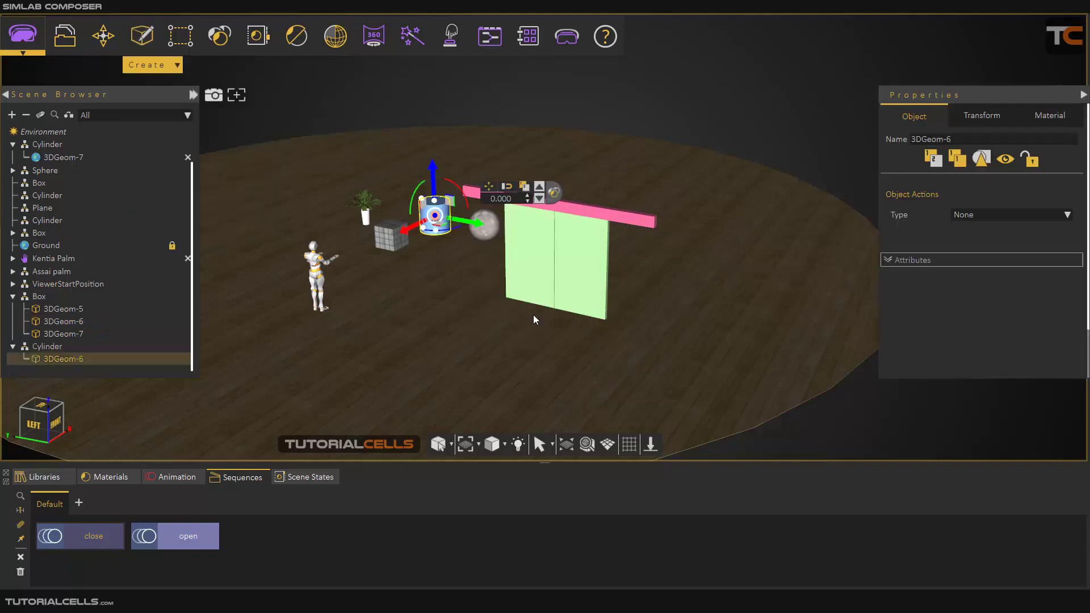
Snap the new cylinder to the lower end of the seam between the two door panels
key("s")
left_click(555, 308)
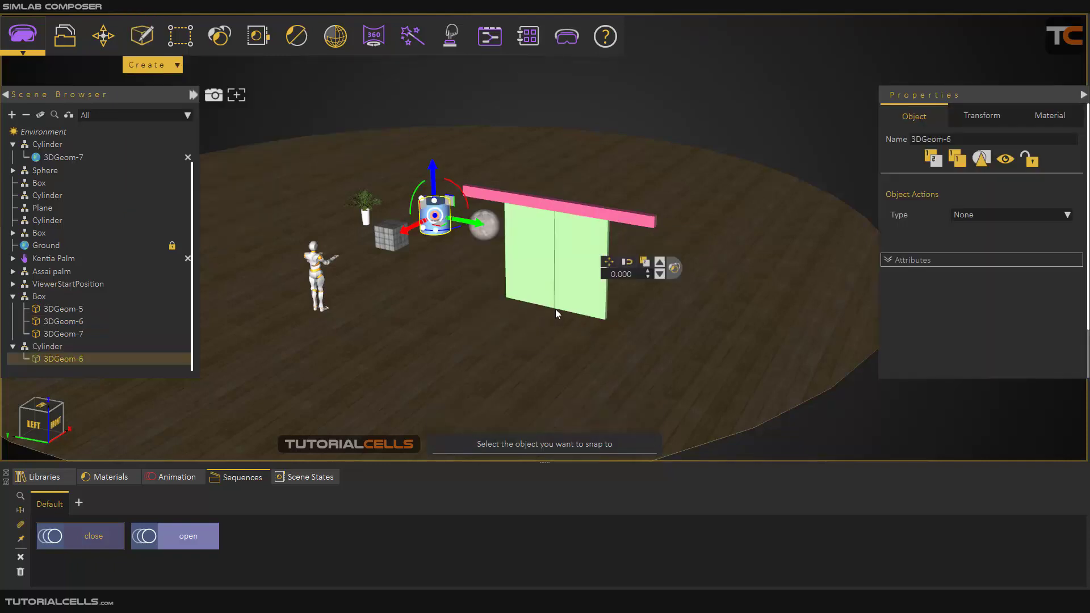
left_click(555, 309)
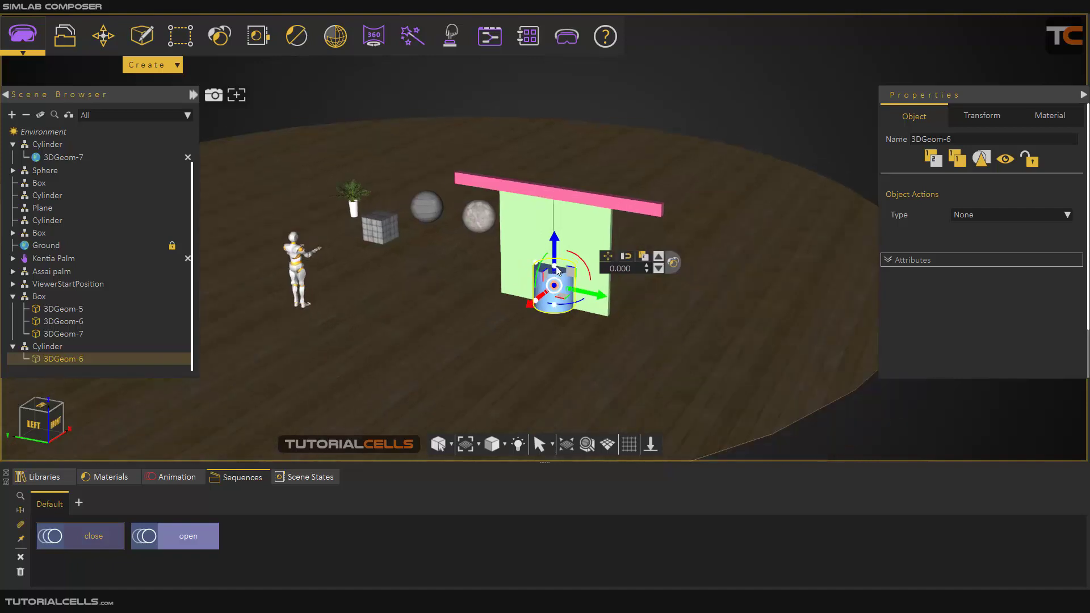
Reshape the cylinder into a low, wide disc around the double door with a radius of about 2.6
left_click(555, 265)
left_click_drag(554, 253, 424, 275)
left_click(536, 301)
scroll(533, 300, "down", 2)
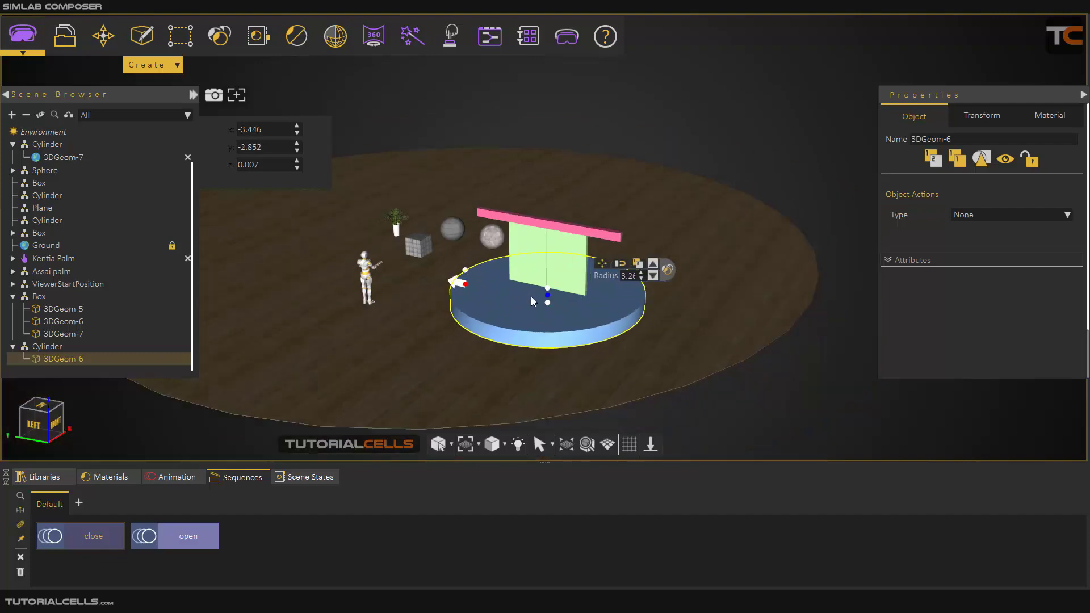
mouse_move(531, 297)
middle_mouse_down()
mouse_move(517, 357)
mouse_move(539, 299)
middle_mouse_up()
left_click_drag(457, 276, 472, 277)
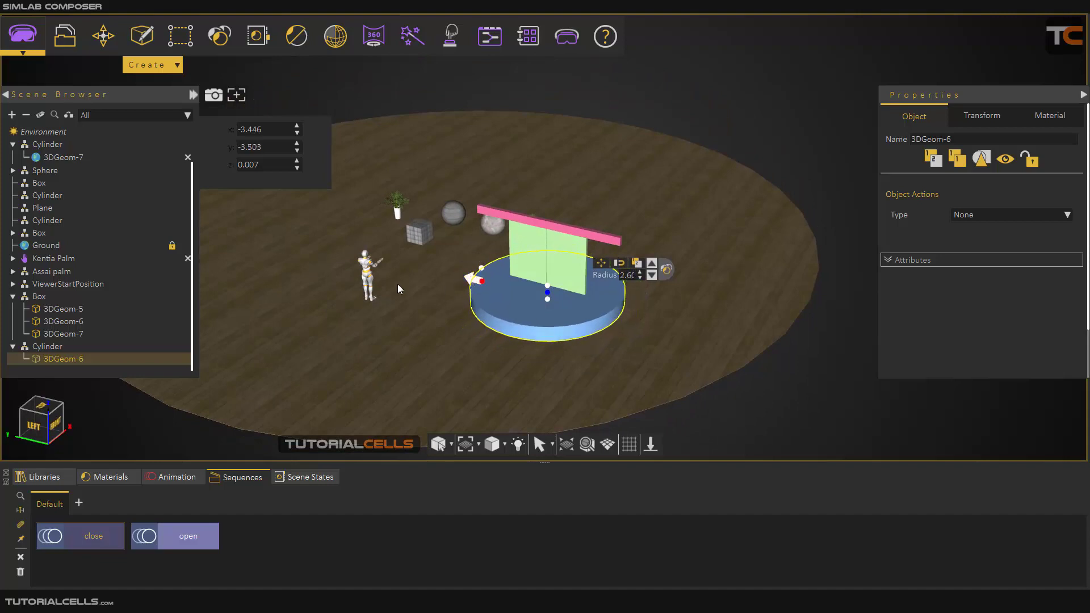
Move the ViewerStartPosition figure across the floor to a spot in front of the double door, outside the blue disc
left_click(30, 131)
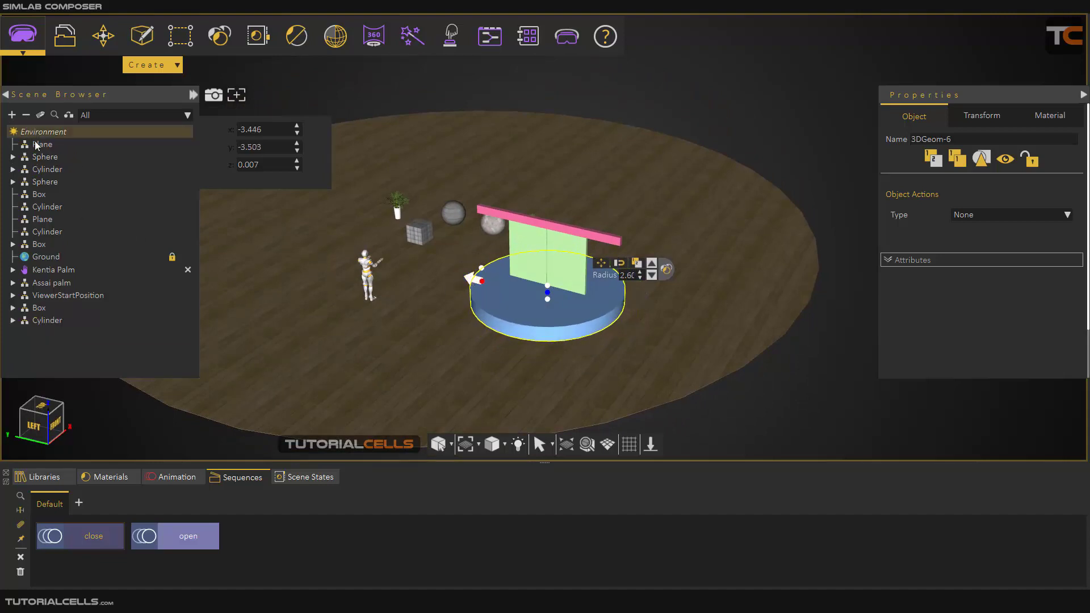
left_click(57, 296)
left_click(425, 244)
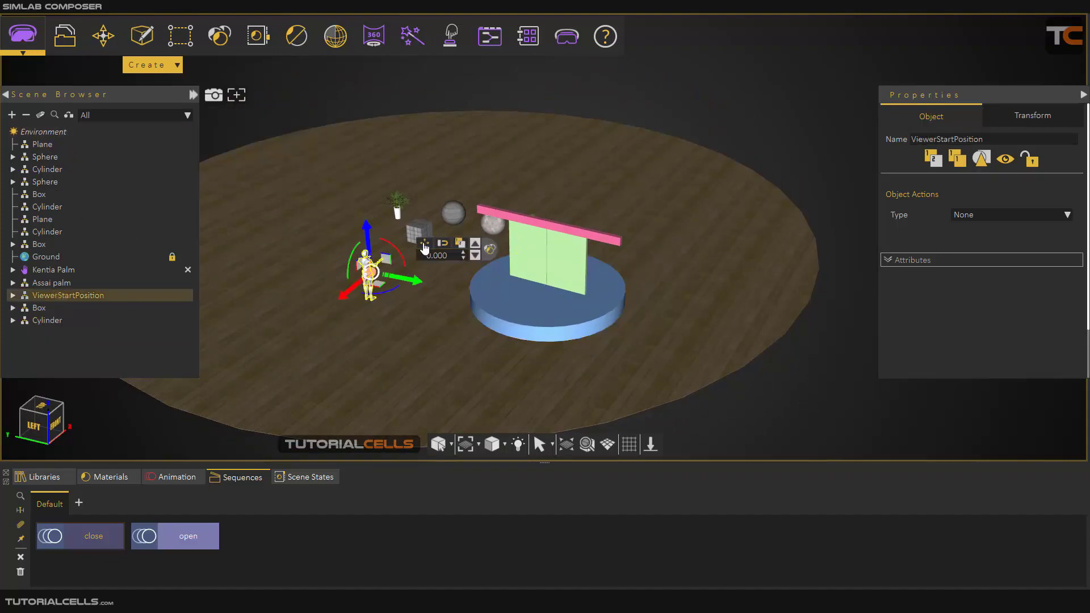
left_click_drag(383, 292, 440, 328)
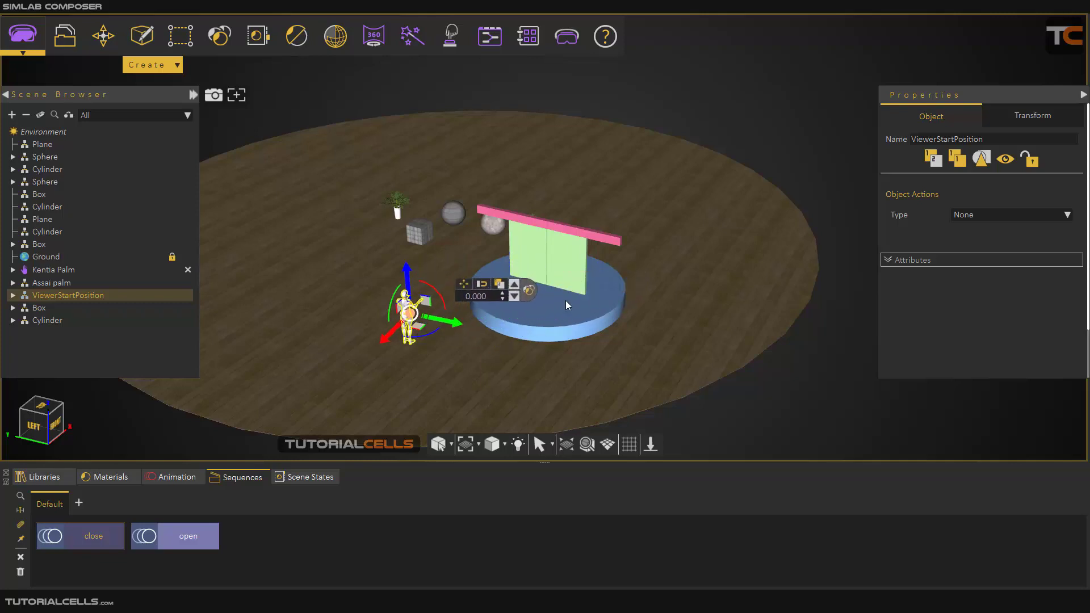
scroll(565, 301, "up", 5)
middle_click_drag(571, 331, 569, 320)
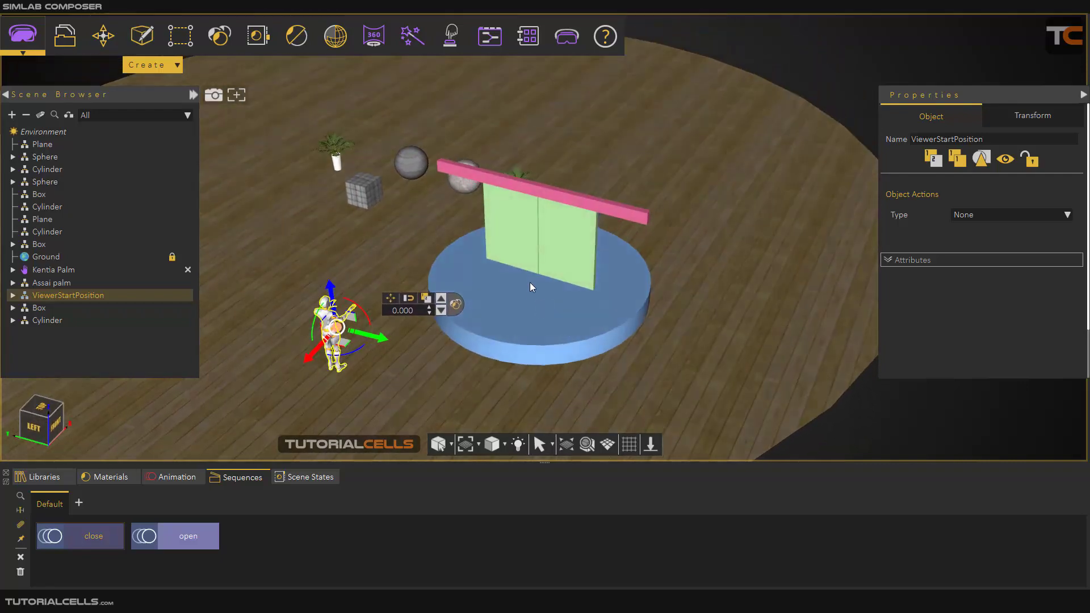
left_click_drag(343, 349, 406, 408)
Make the blue cylinder fully transparent by setting its material's alpha to 0
left_click(564, 307)
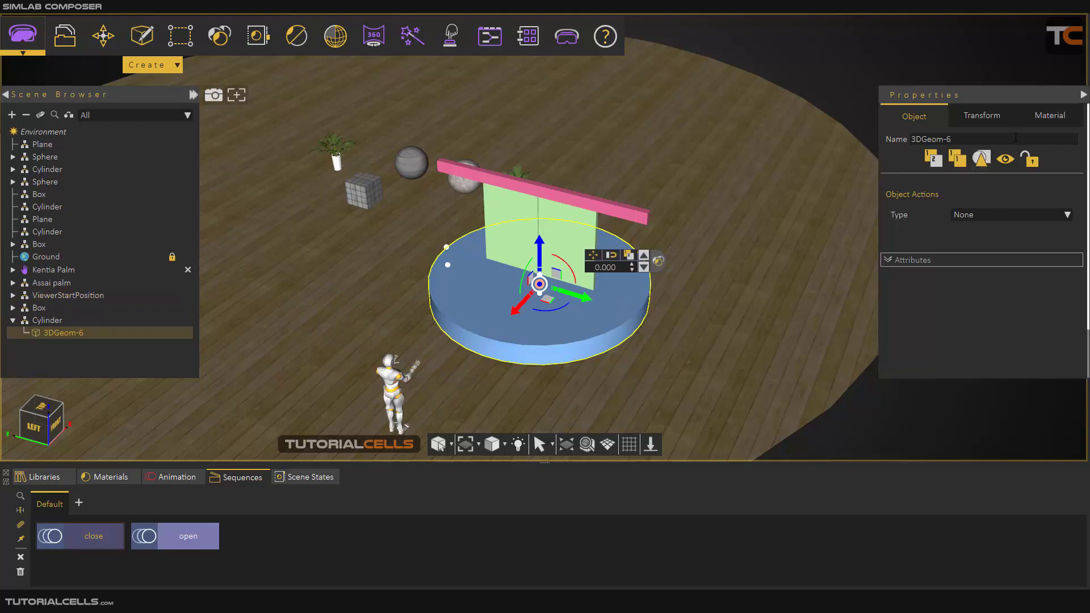
left_click(1045, 121)
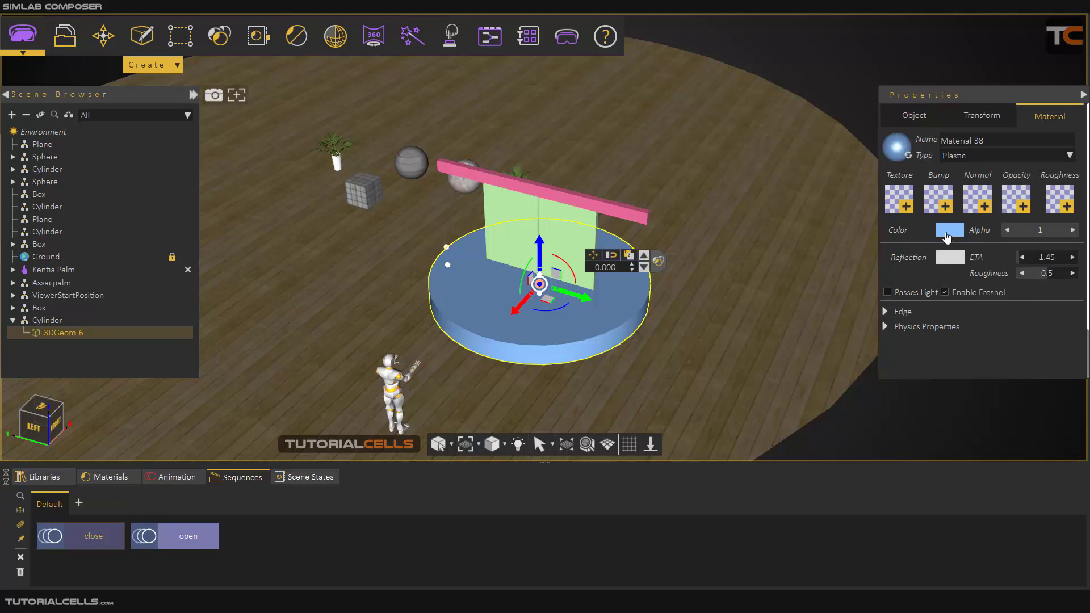
left_click_drag(1058, 231, 967, 233)
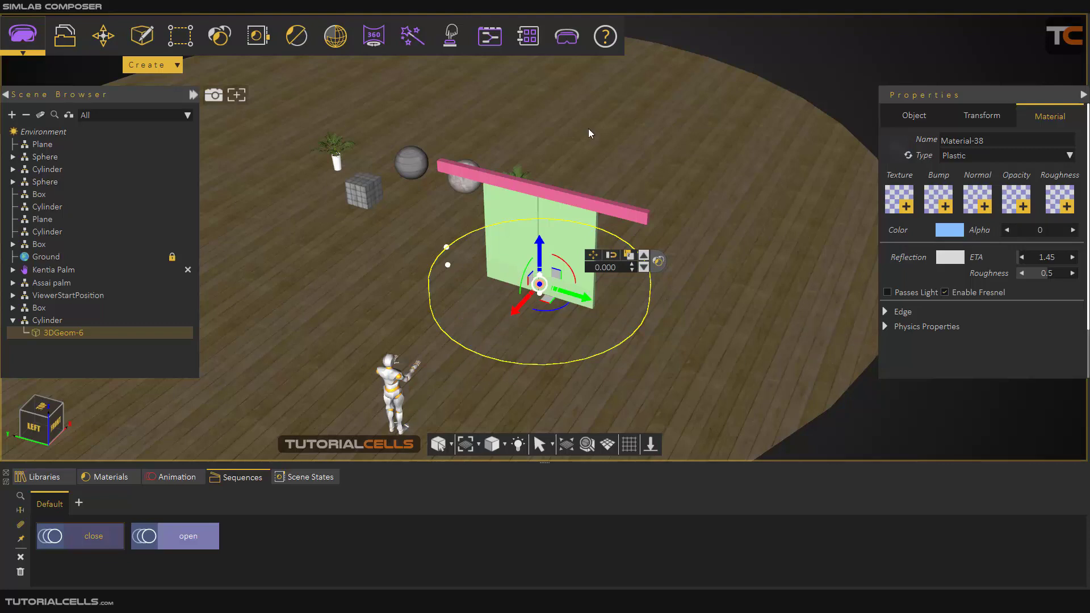
Launch the scene in the VR viewer and walk up to the double door
left_click(581, 39)
left_click(580, 87)
left_click(516, 250)
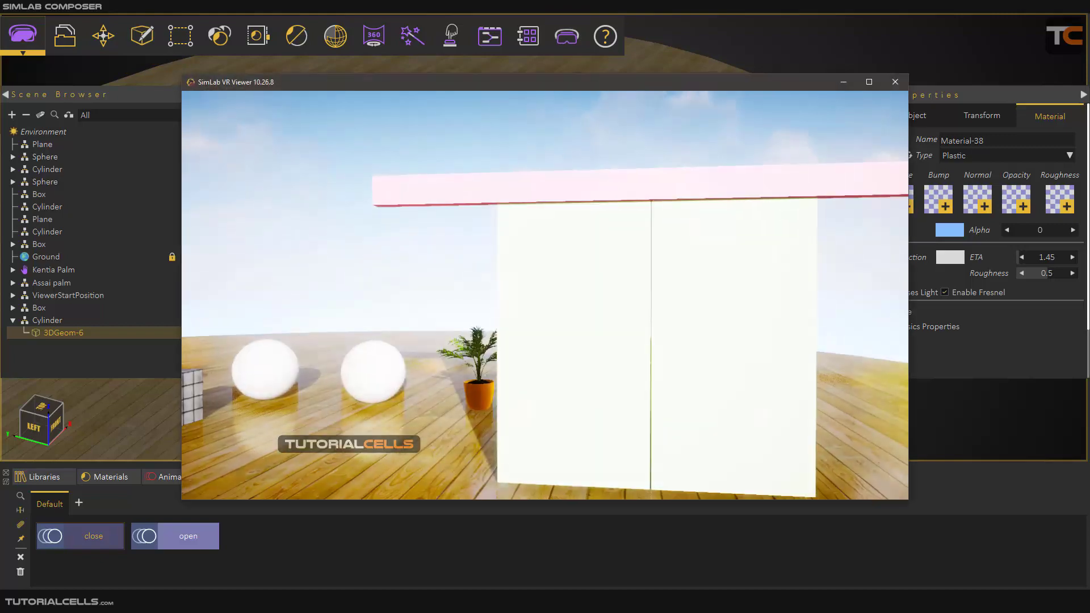
right_click_drag(506, 274, 574, 358)
key("w")
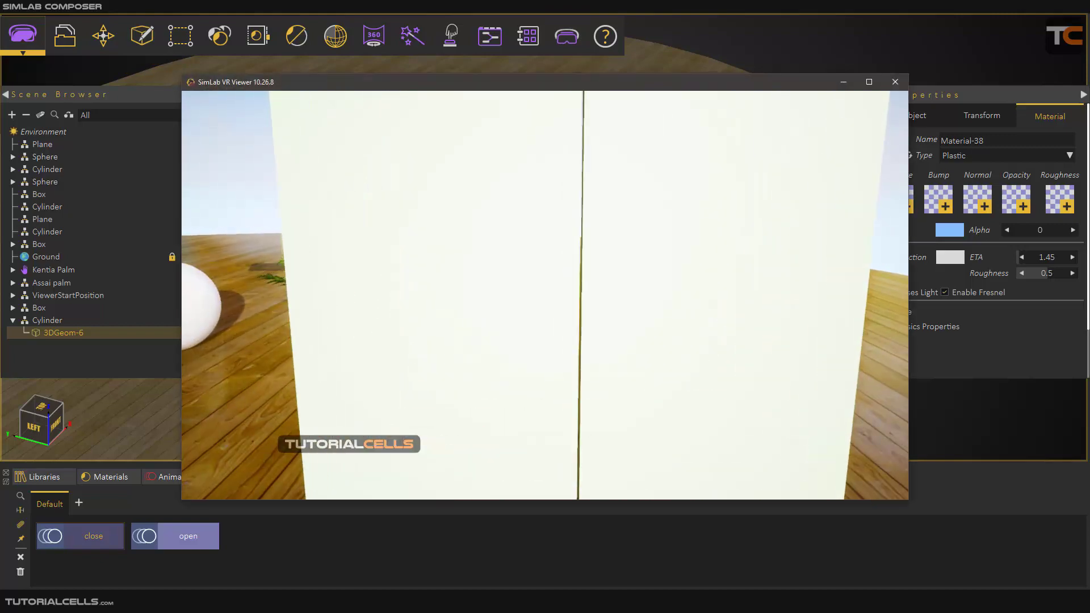
key("s")
key("d")
key("w")
key("w")
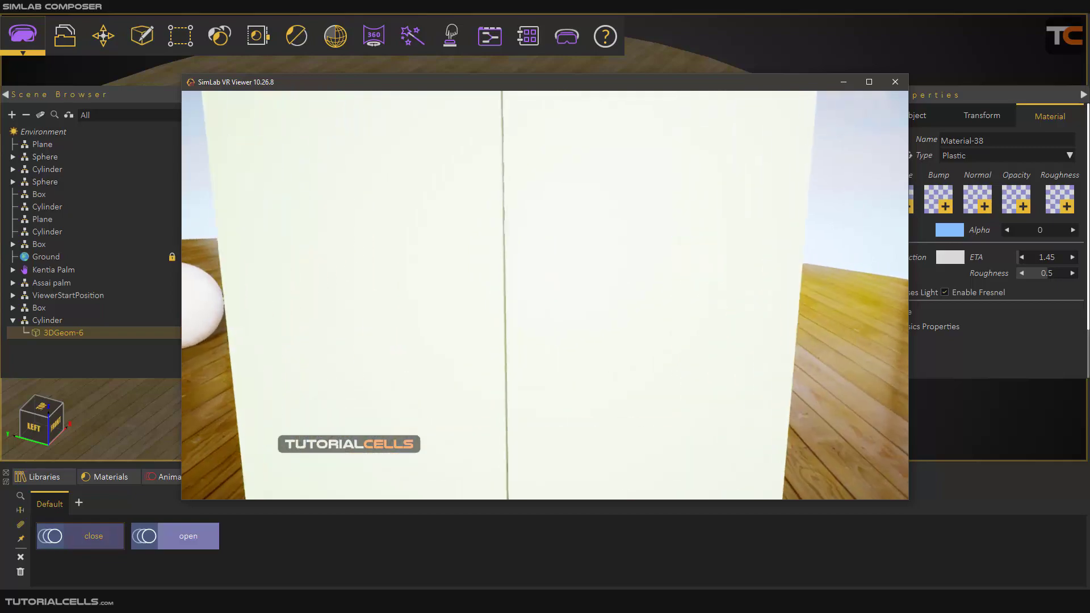
Step back to view the door from a distance, and exit the VR viewer without saving the scene
right_click_drag(506, 274, 547, 293)
key("s")
key("a")
key("Escape")
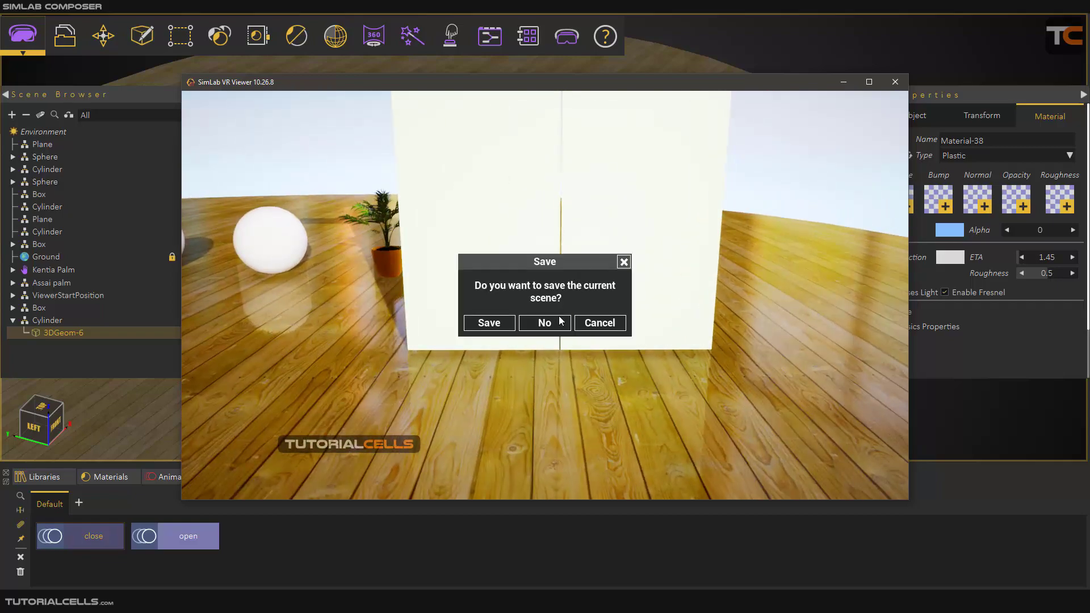
left_click(555, 322)
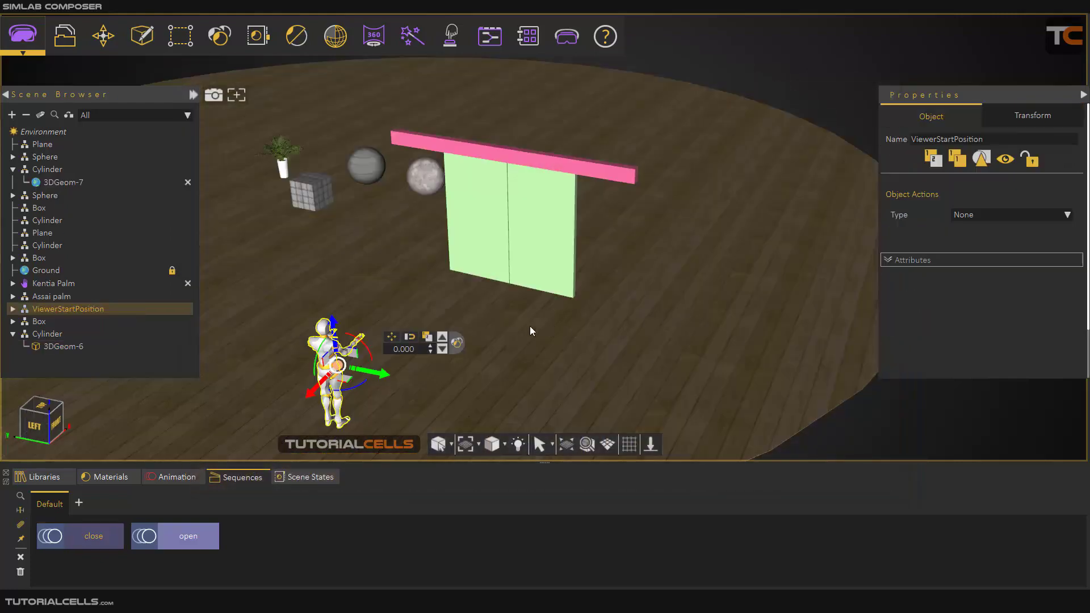
Select the transparent cylinder around the double door and inspect it from several angles
left_click(506, 315)
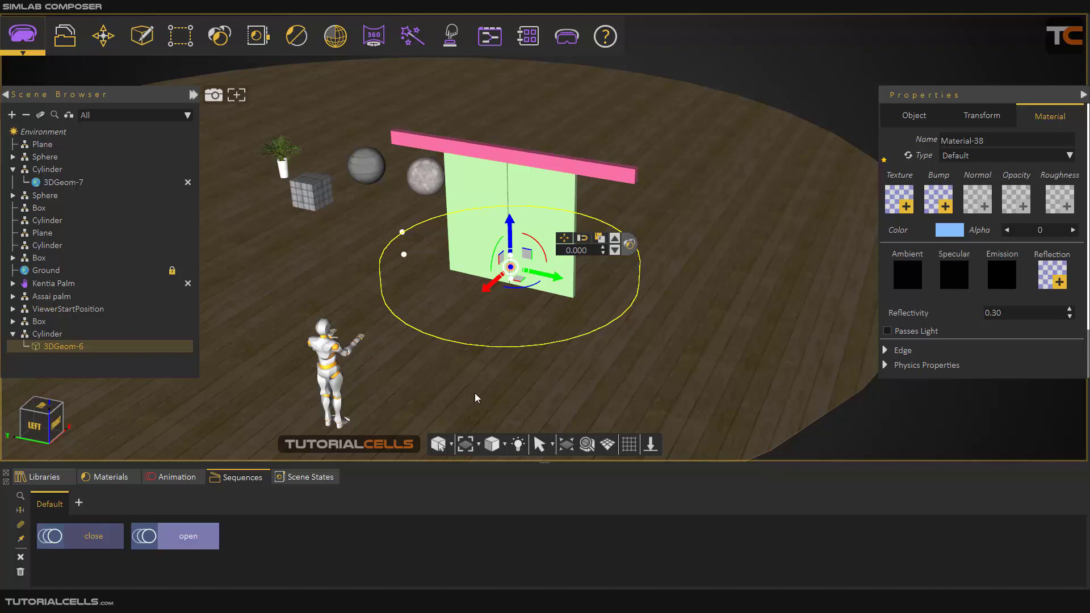
left_click_drag(475, 397, 427, 306)
scroll(478, 319, "up", 1)
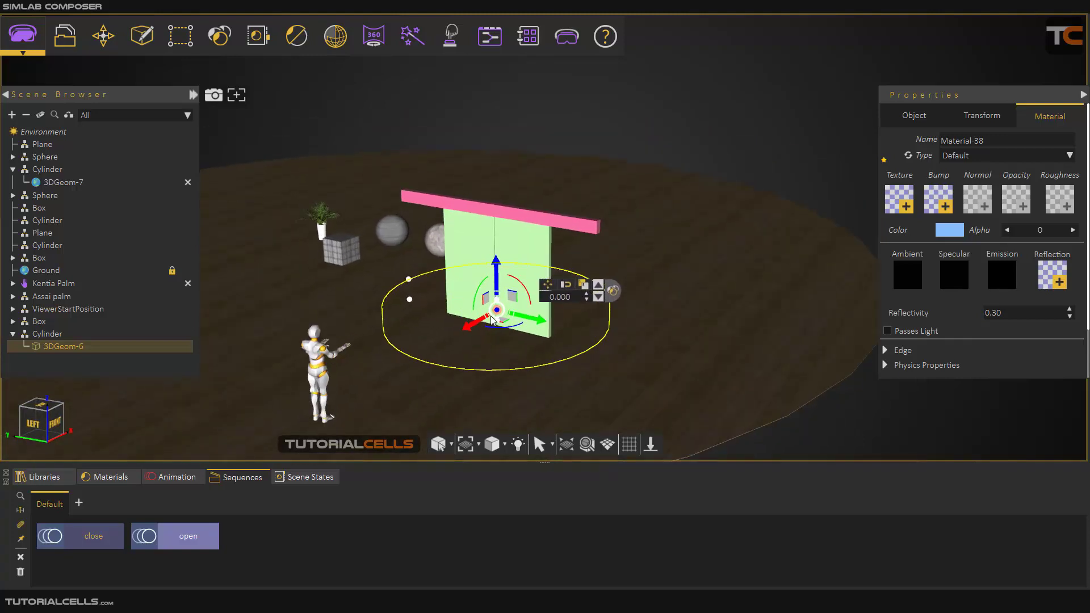
middle_click_drag(476, 321, 507, 279)
scroll(507, 278, "up", 3)
left_click_drag(506, 280, 529, 353)
scroll(503, 315, "down", 3)
left_click(529, 353)
key("ctrl+z")
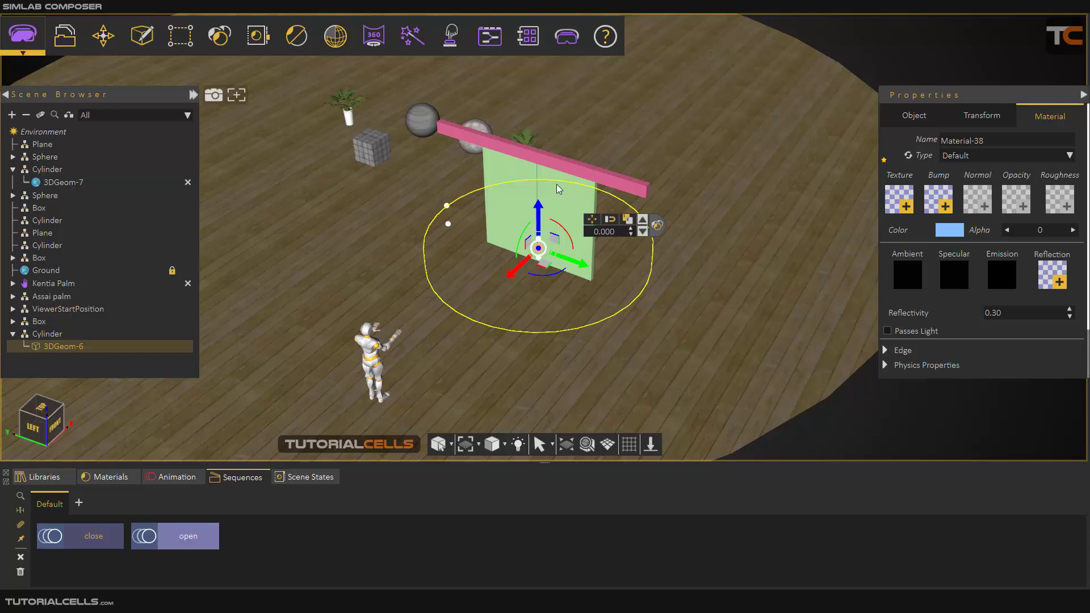
Open the Training Builder and move its window so that part of the scene stays in view
left_click(530, 39)
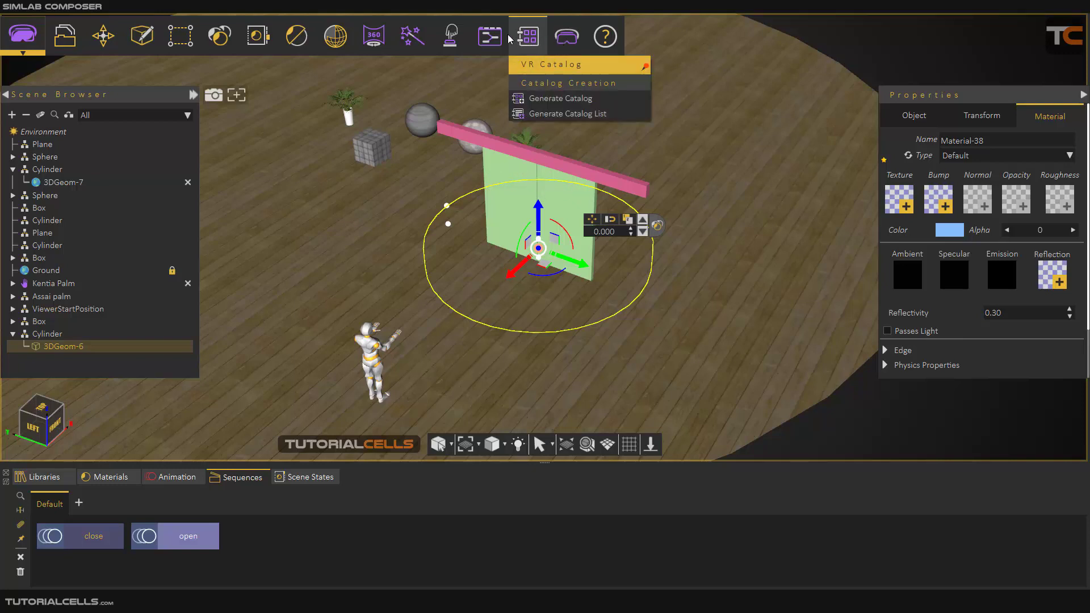
left_click(488, 37)
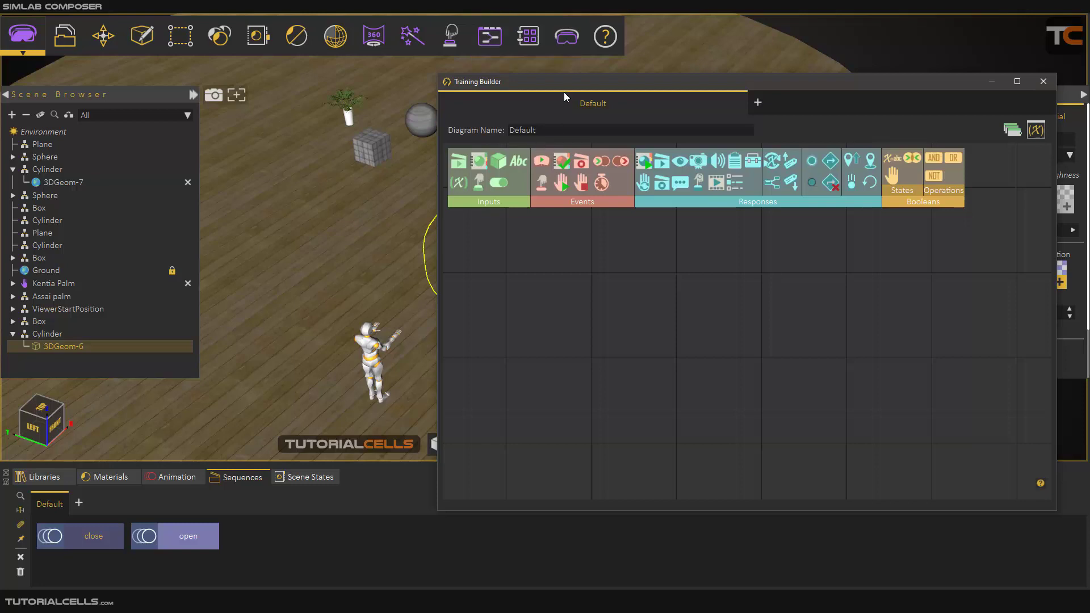
left_click_drag(556, 82, 479, 70)
Add two extra diagrams to the Training Builder, and remove both, leaving only the Default diagram
left_click(679, 92)
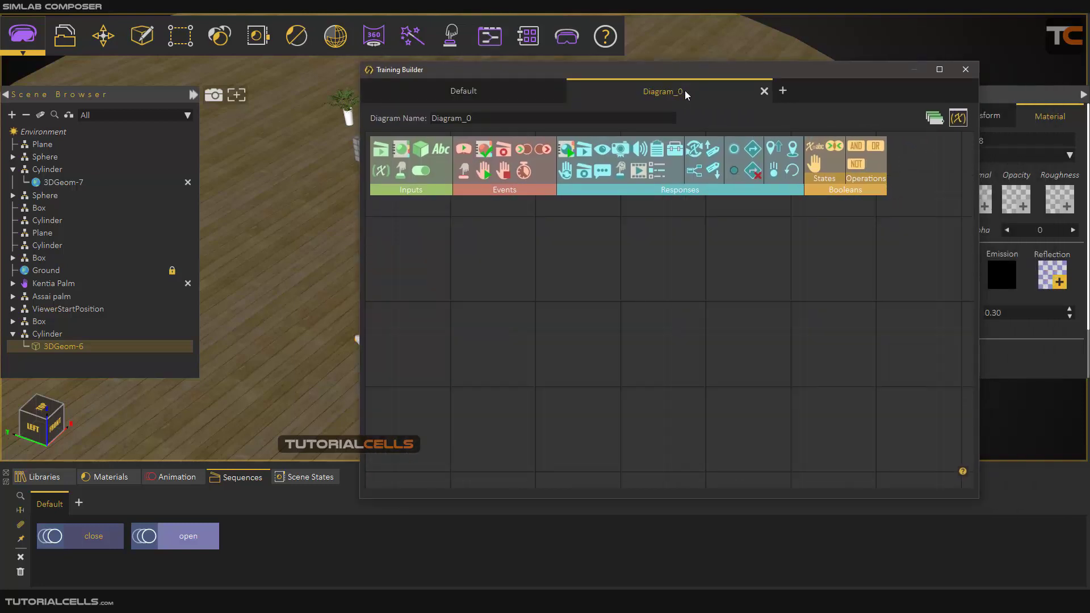
left_click(782, 91)
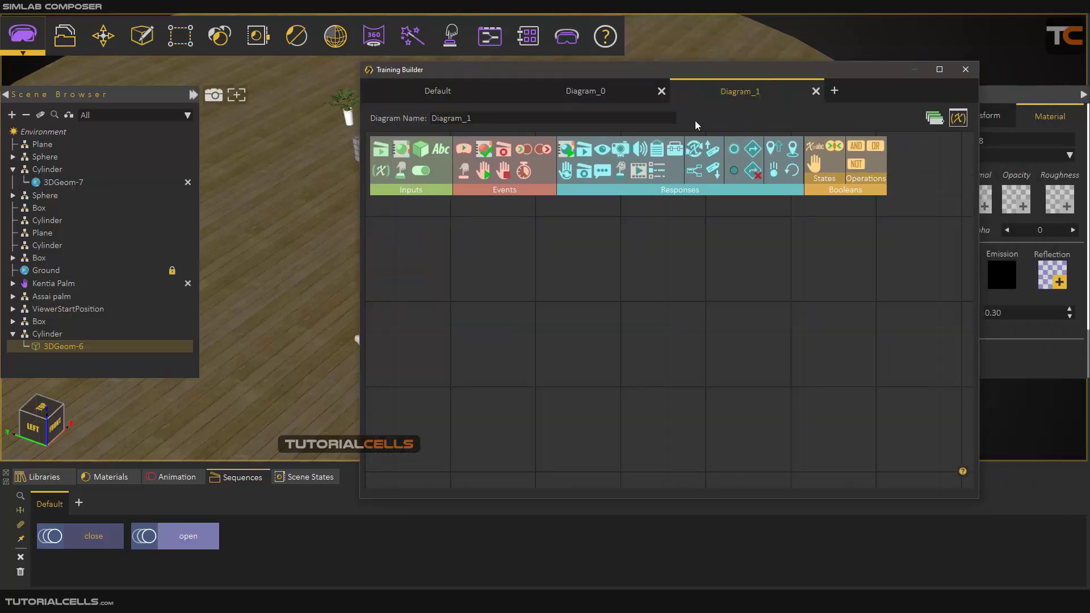
left_click(816, 92)
left_click(763, 92)
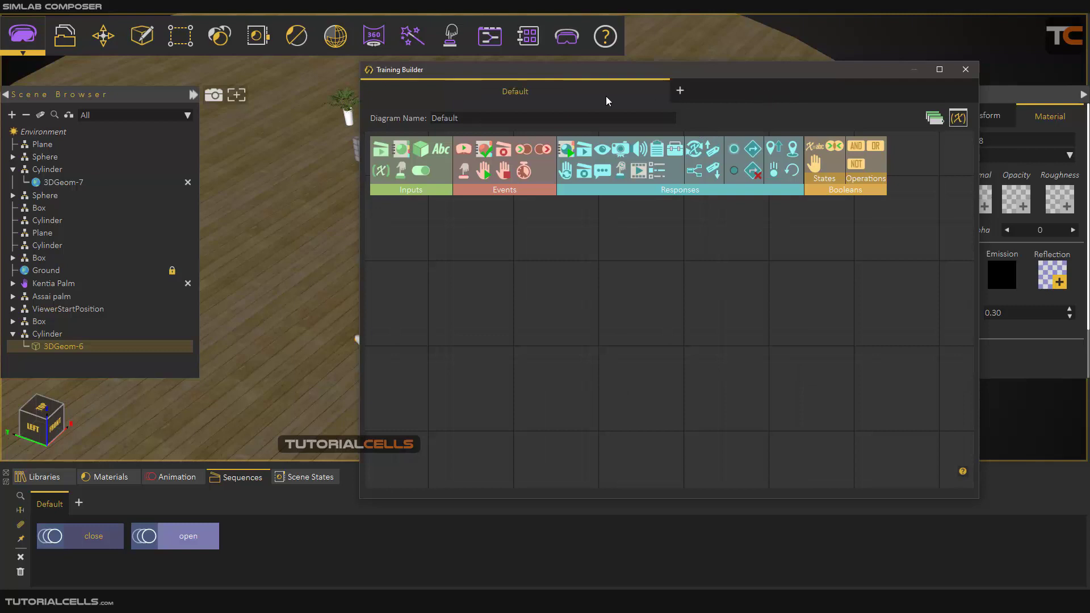
Add a Scene Node input block to the Default diagram and assign the ViewerStartPosition figure to it
left_click_drag(477, 118, 398, 117)
scroll(609, 303, "down", 1)
middle_click_drag(622, 305, 632, 285)
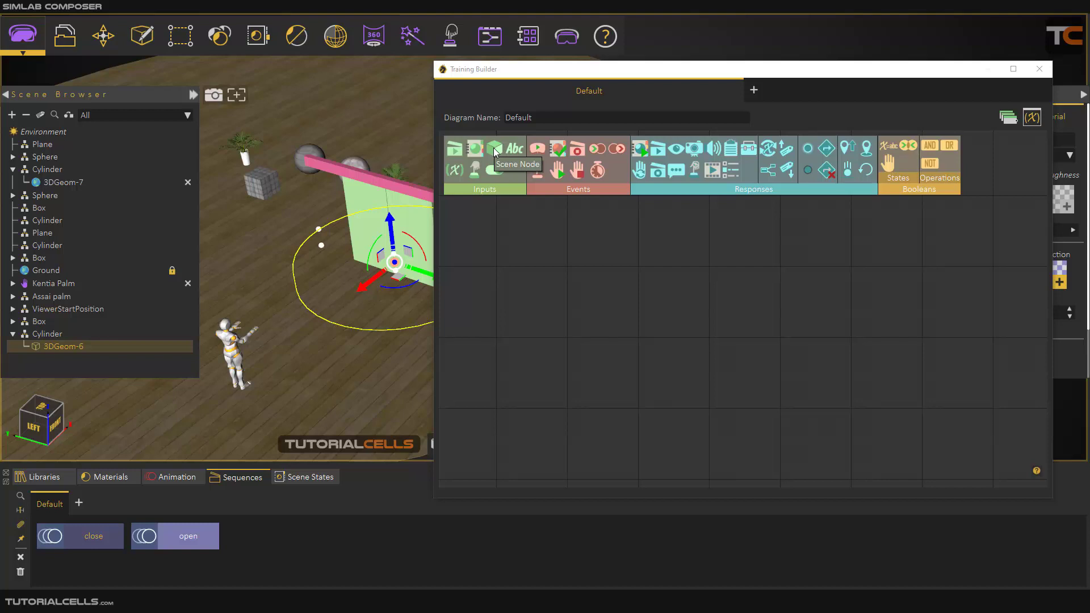
left_click_drag(493, 151, 540, 269)
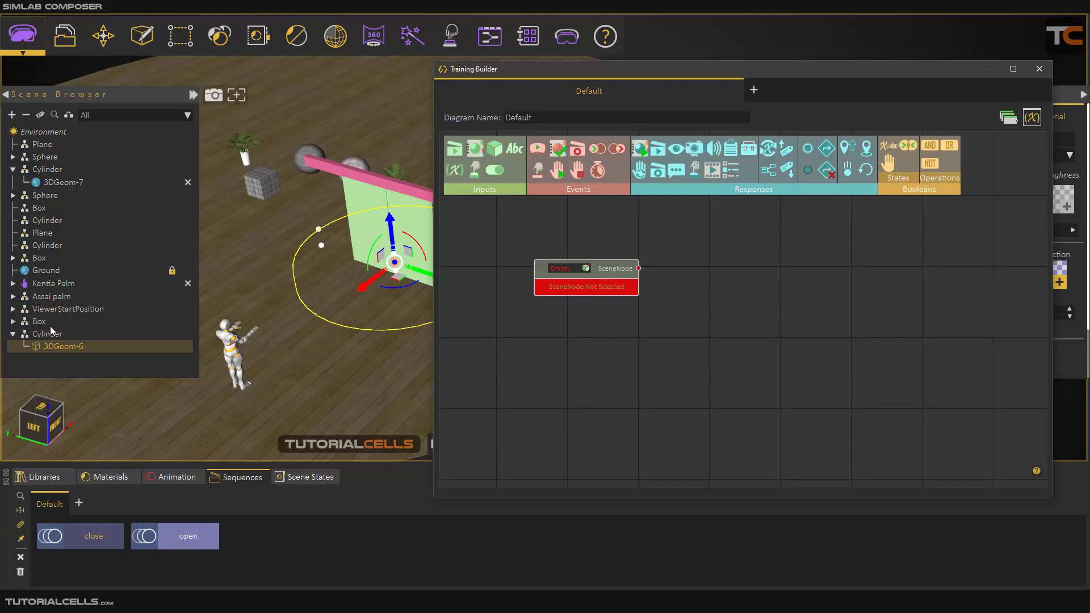
left_click_drag(605, 269, 564, 271)
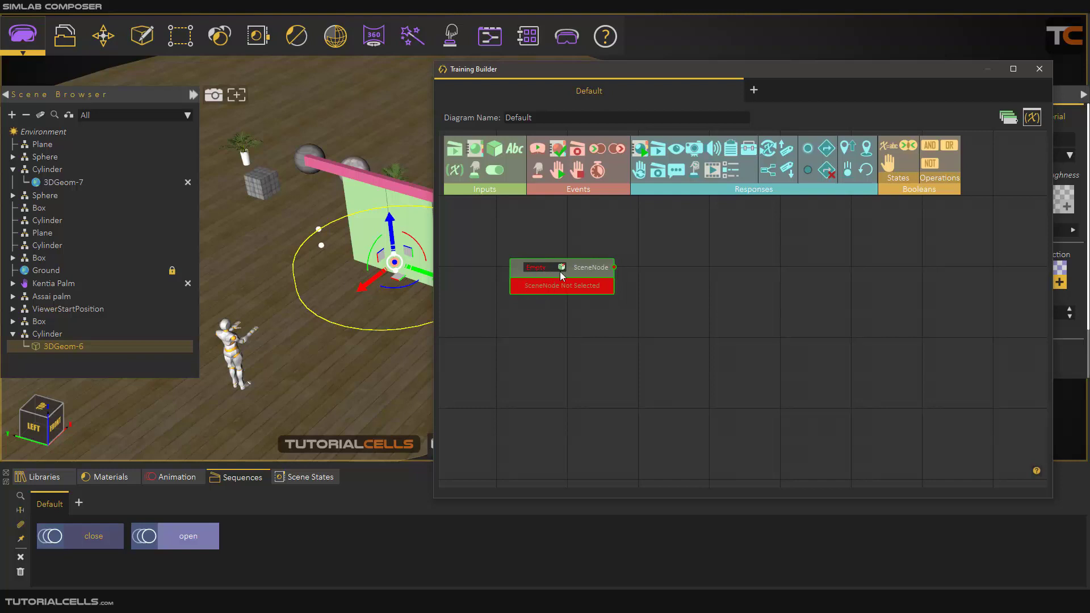
left_click_drag(594, 271, 587, 268)
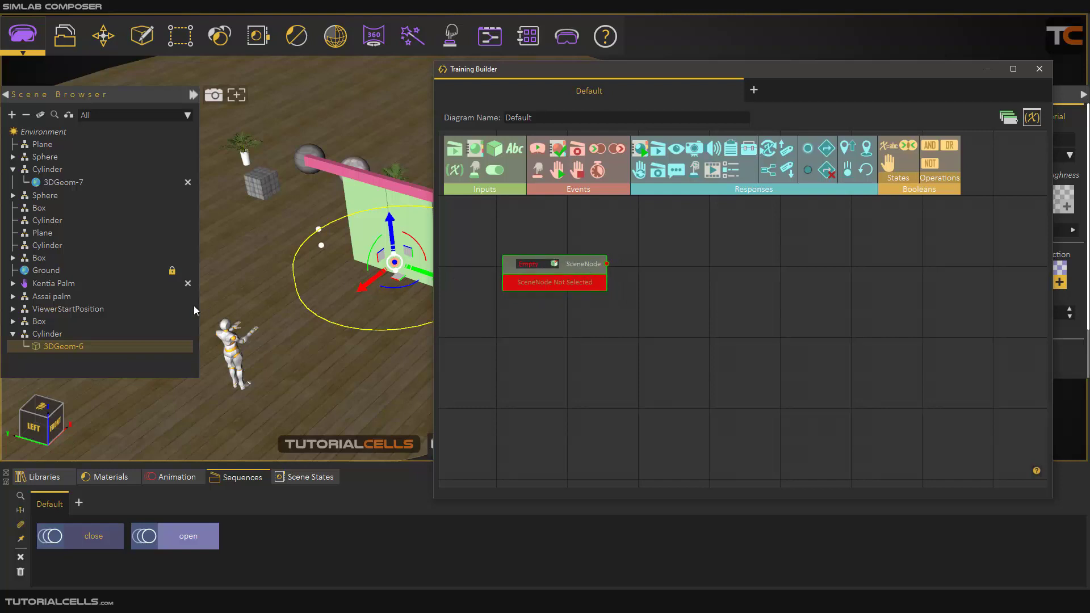
left_click(87, 310)
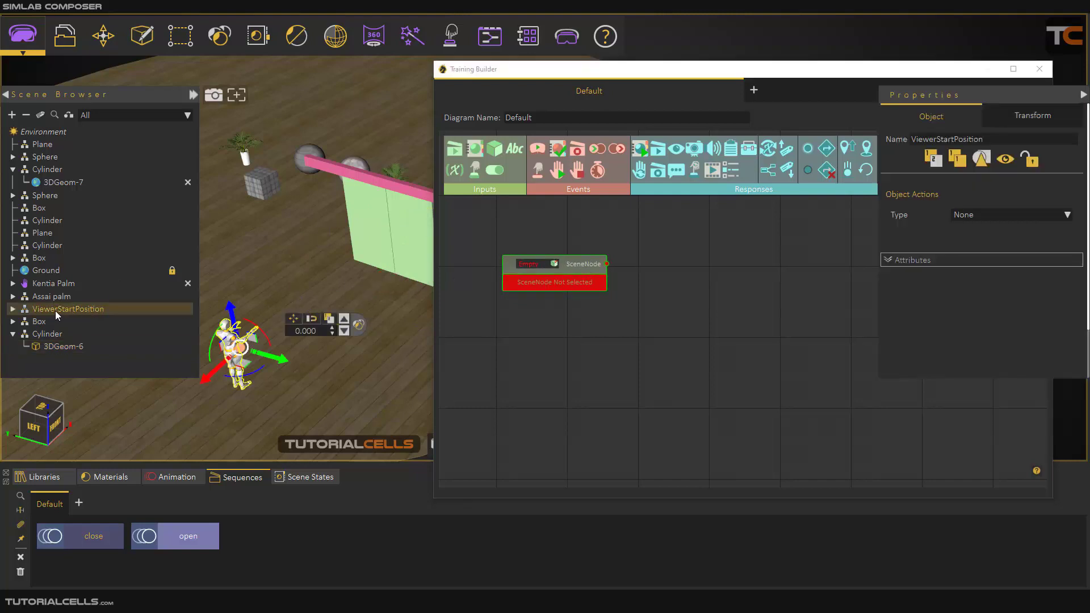
left_click(555, 264)
left_click(554, 264)
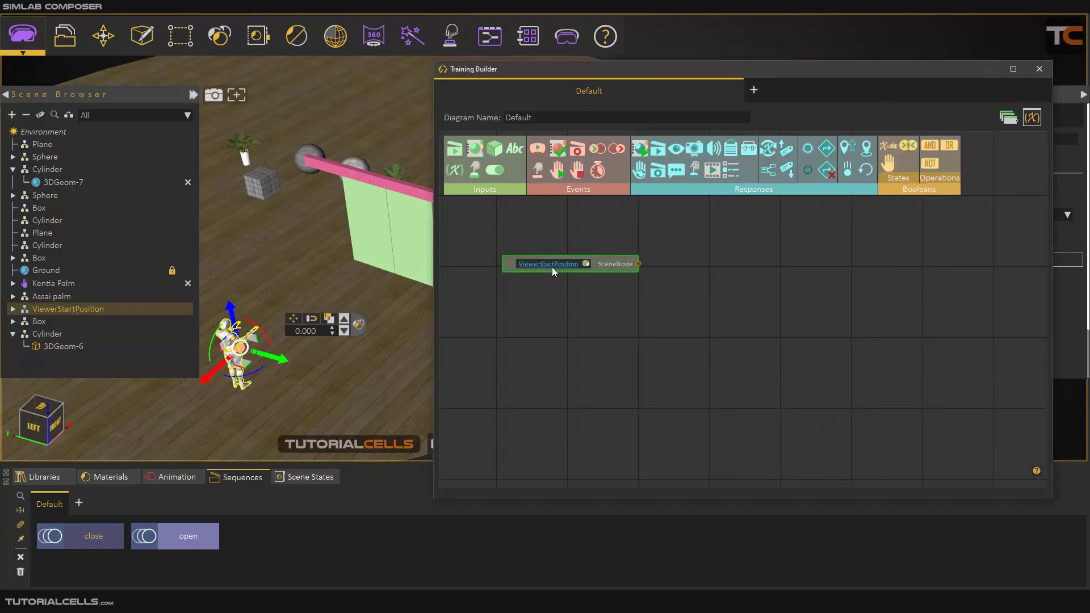
mouse_move(607, 269)
left_mouse_down()
mouse_move(587, 271)
mouse_move(600, 270)
left_mouse_up()
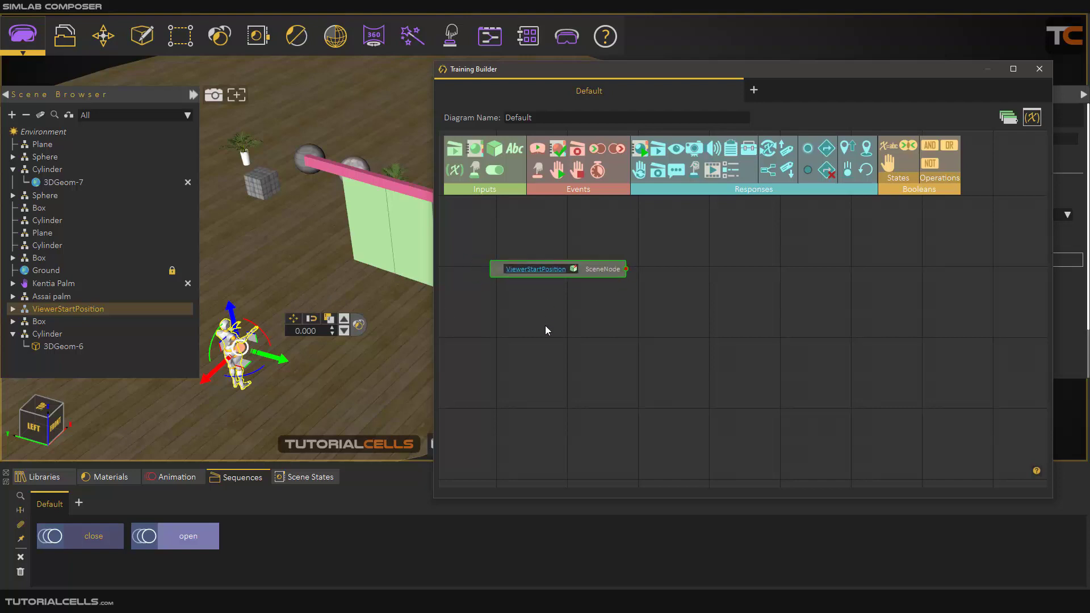
Add a second Scene Node block below the ViewerStartPosition block and assign the transparent cylinder's geometry, 3DGeom-6, to it
left_click_drag(496, 152, 505, 304)
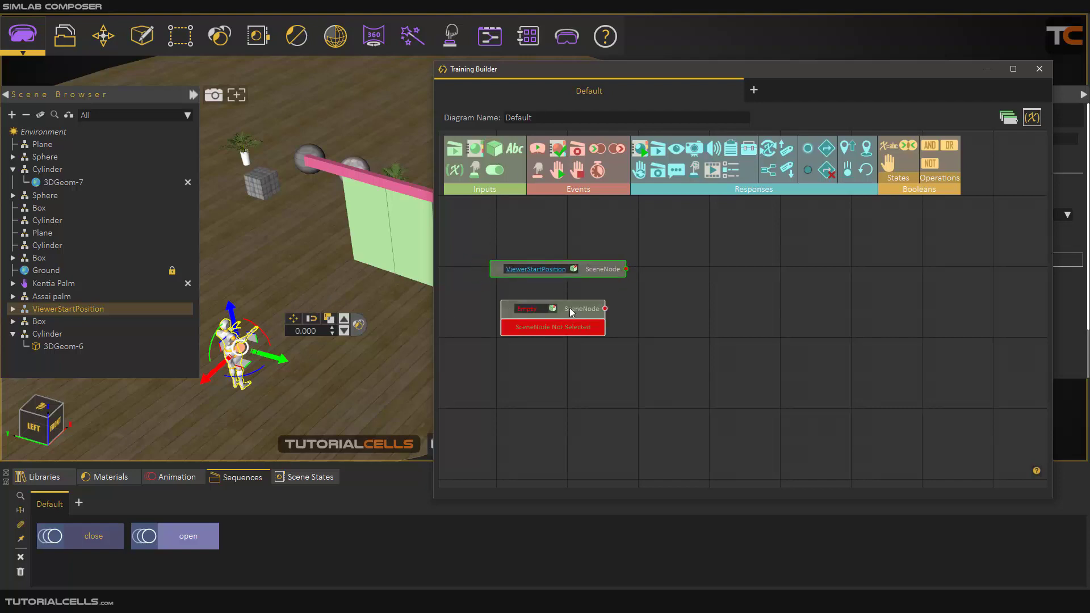
left_click(581, 315)
scroll(390, 291, "down", 1)
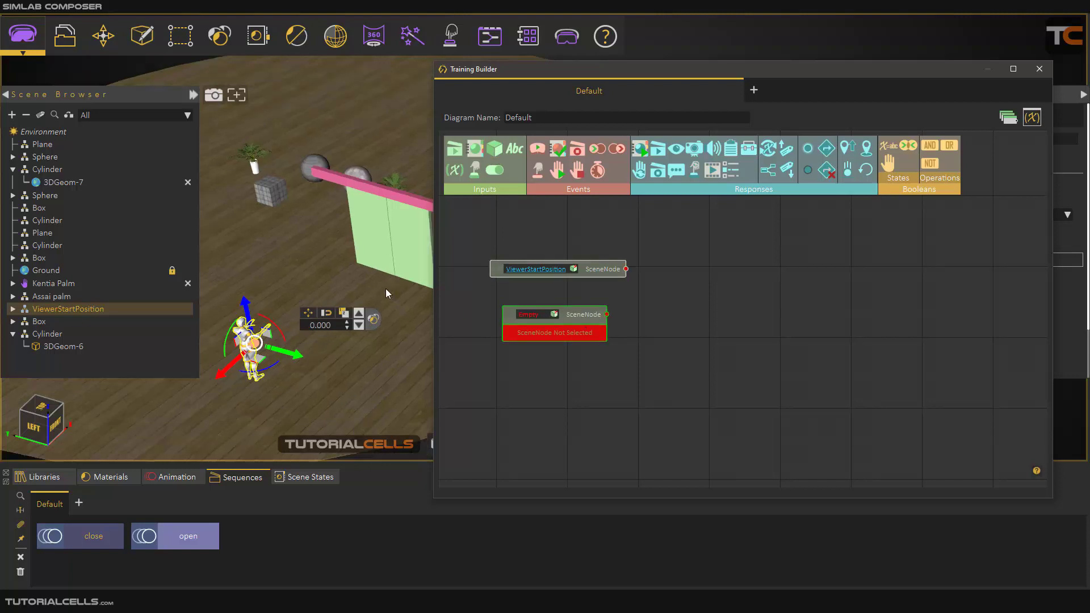
middle_click_drag(386, 285, 365, 275)
scroll(366, 274, "down", 1)
left_click(365, 274)
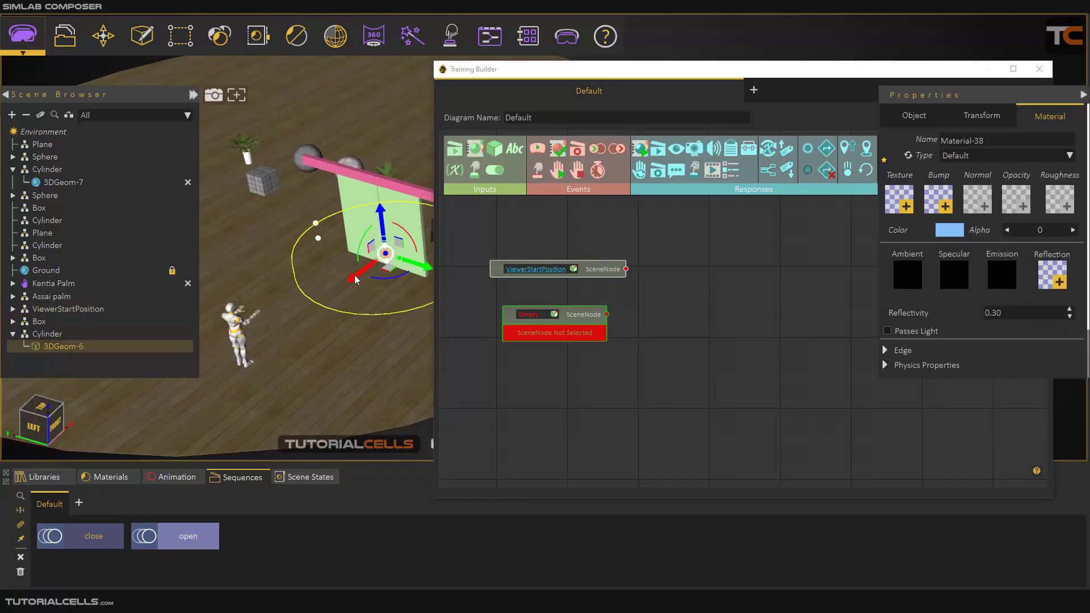
left_click(554, 314)
left_click_drag(587, 314, 583, 317)
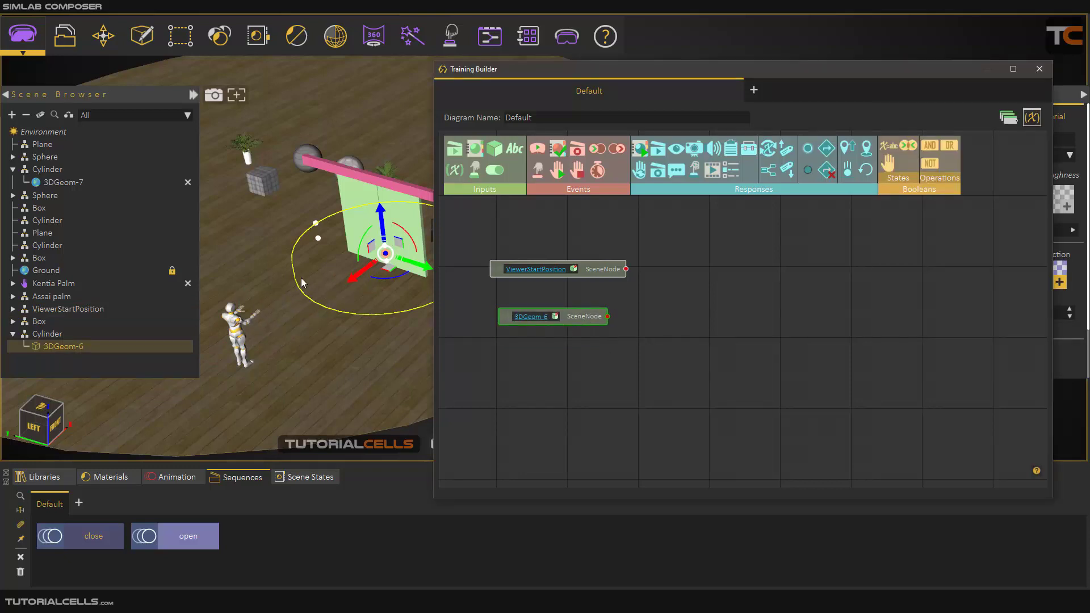
Add a Node Entered Node event, connecting ViewerStartPosition to its SceneNode A and 3DGeom-6 to its SceneNode B
left_click_drag(676, 310, 669, 308)
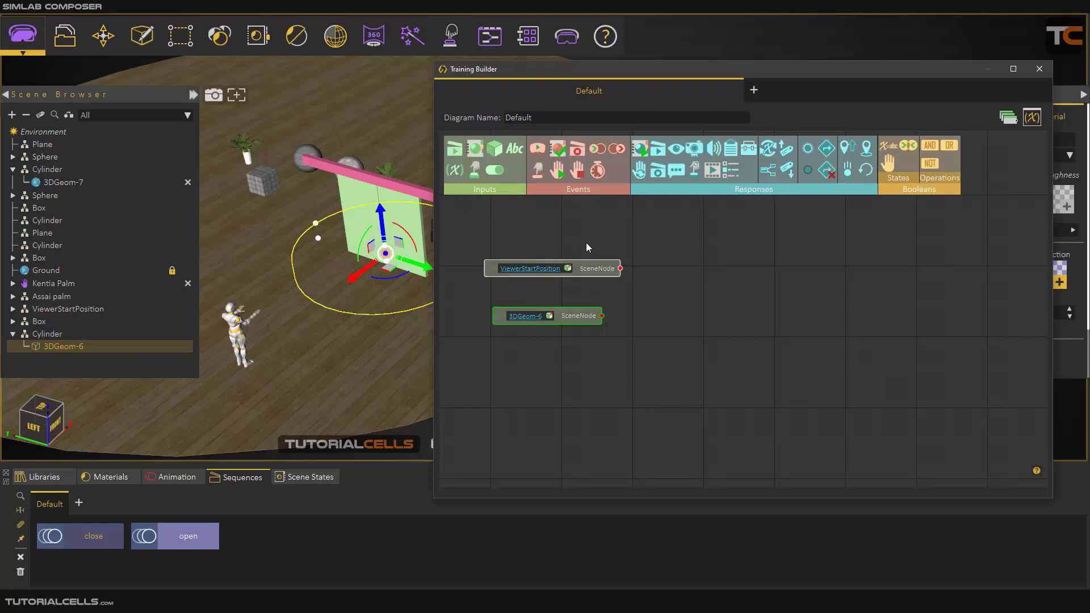
left_click_drag(597, 148, 715, 257)
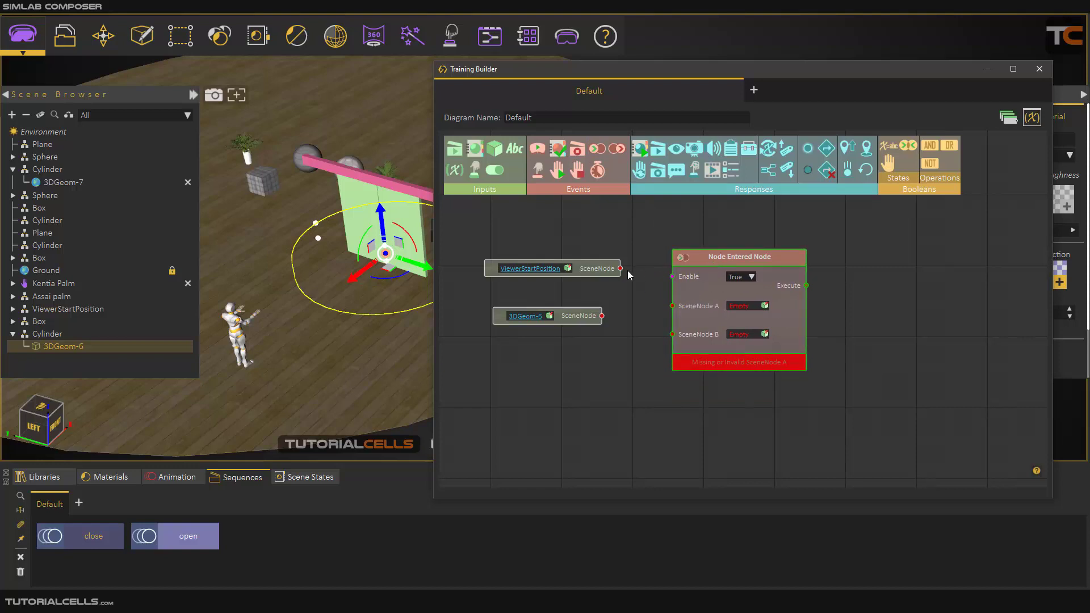
left_click_drag(621, 268, 640, 291)
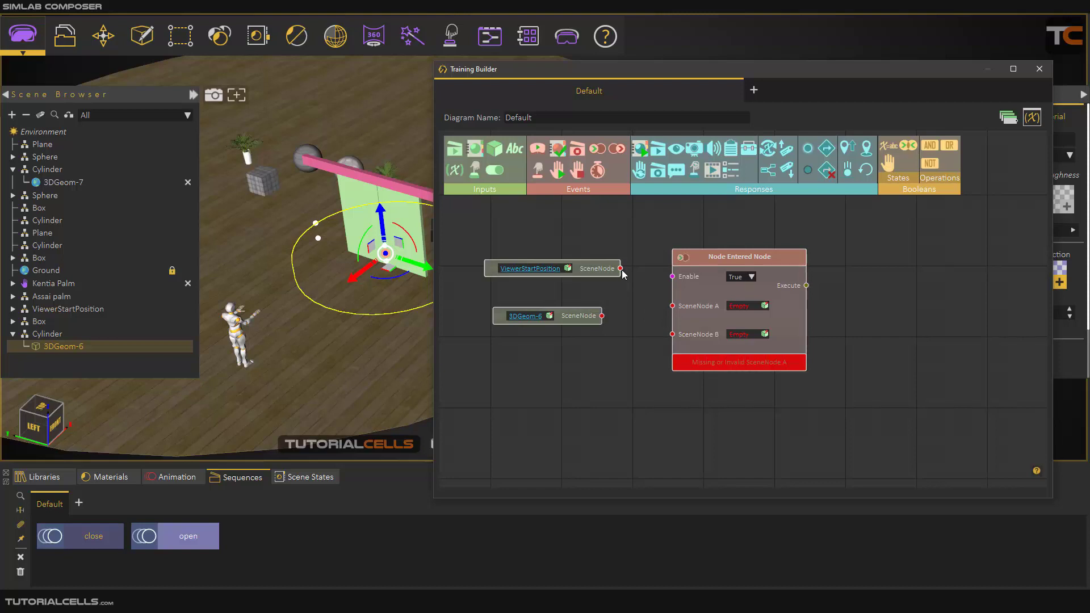
left_click_drag(620, 268, 672, 306)
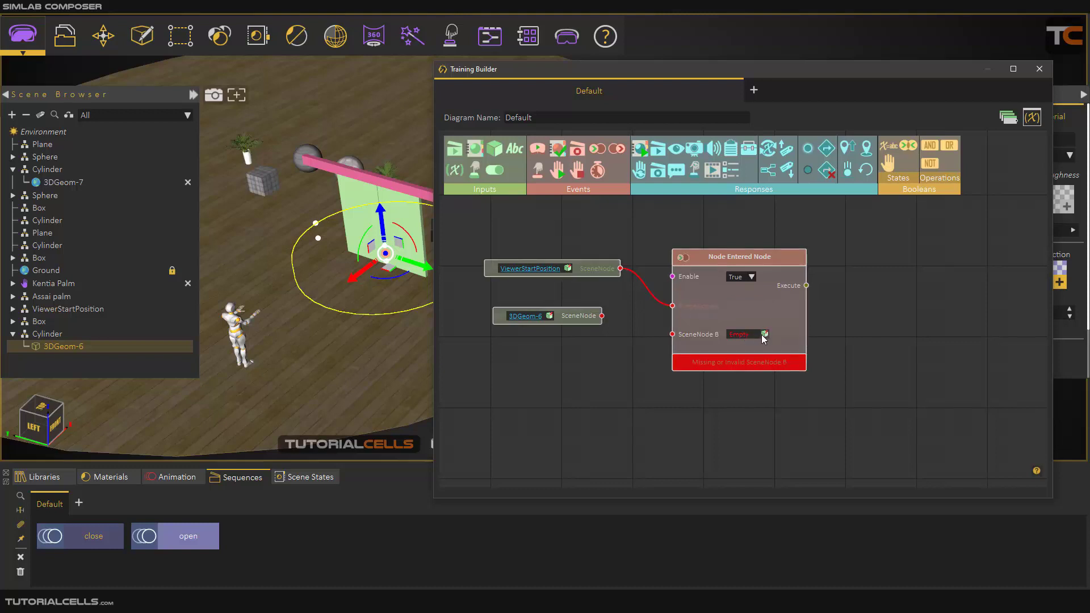
left_click_drag(591, 319, 583, 327)
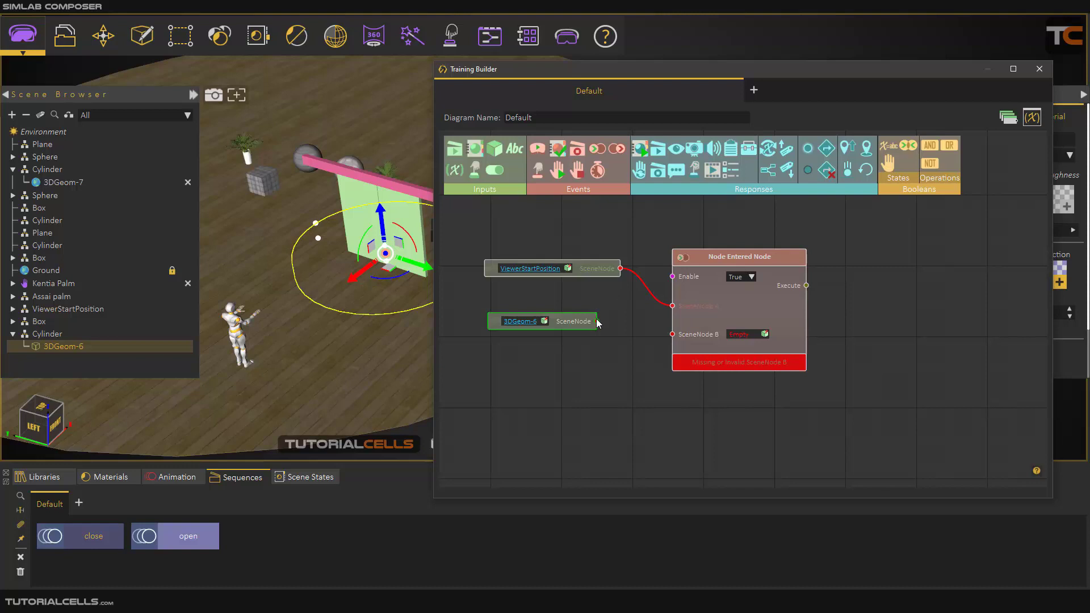
left_click_drag(597, 321, 672, 334)
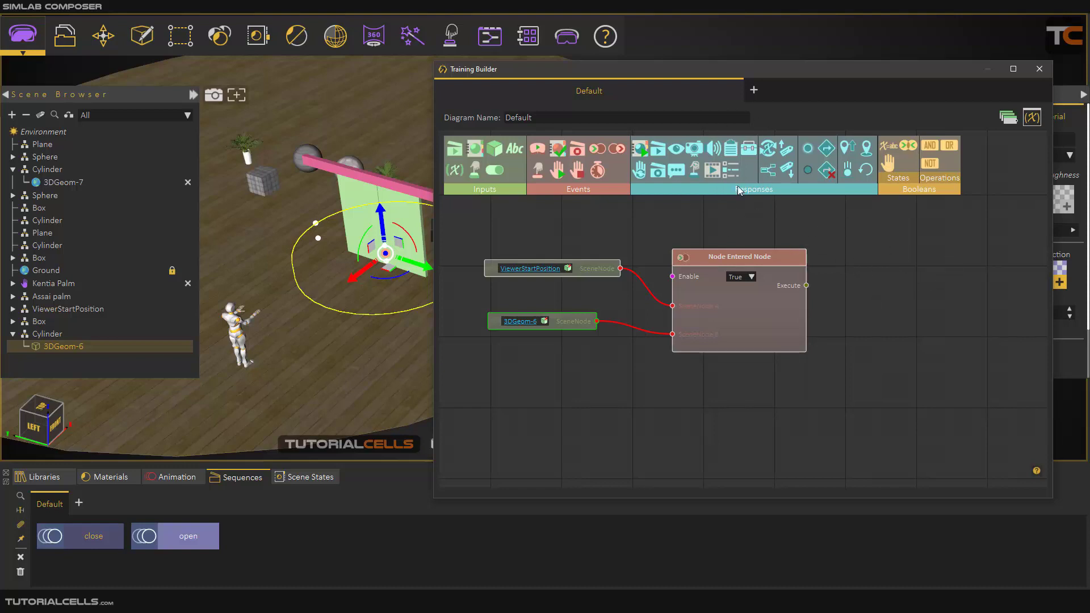
left_click_drag(724, 258, 716, 256)
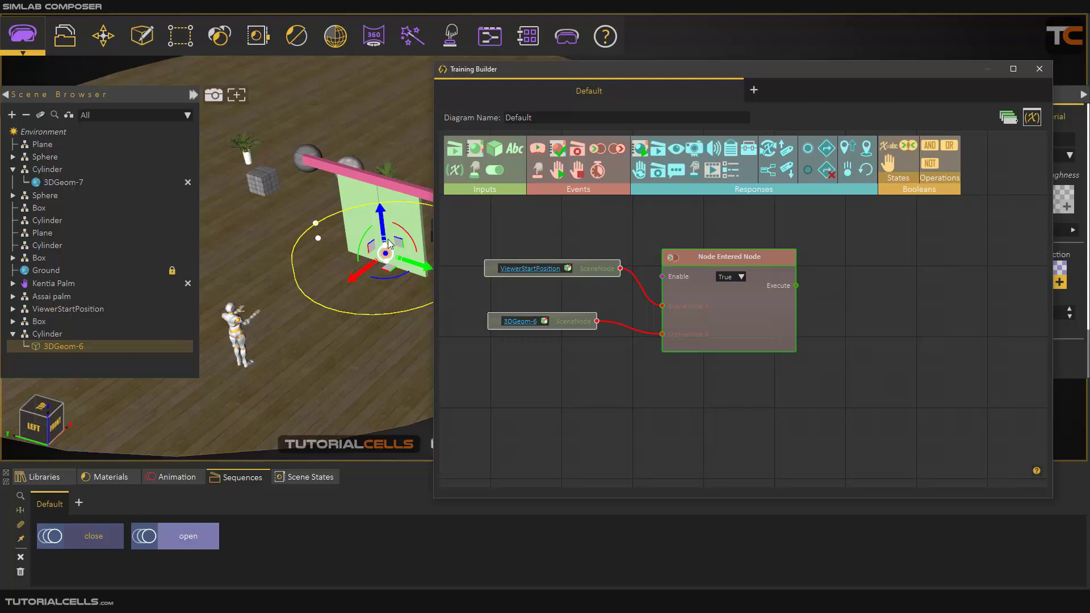
Add a Play Sequence response beside the Node Entered Node event and link the event's Execute output to its Execute input
mouse_move(721, 234)
middle_mouse_down()
mouse_move(707, 235)
mouse_move(732, 236)
middle_mouse_up()
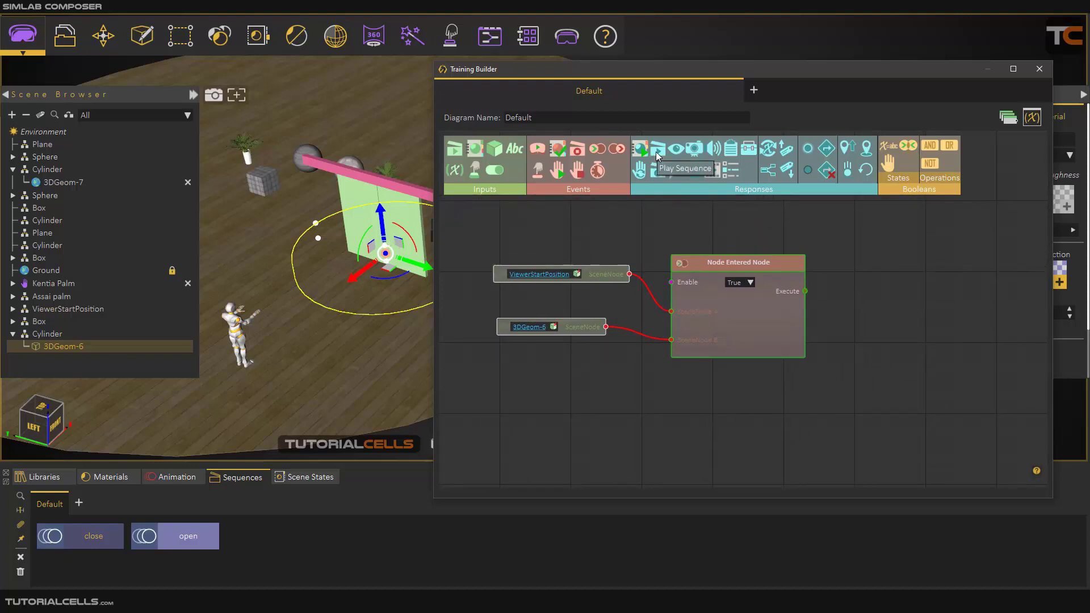
left_click_drag(657, 154, 779, 204)
left_click_drag(862, 269, 920, 263)
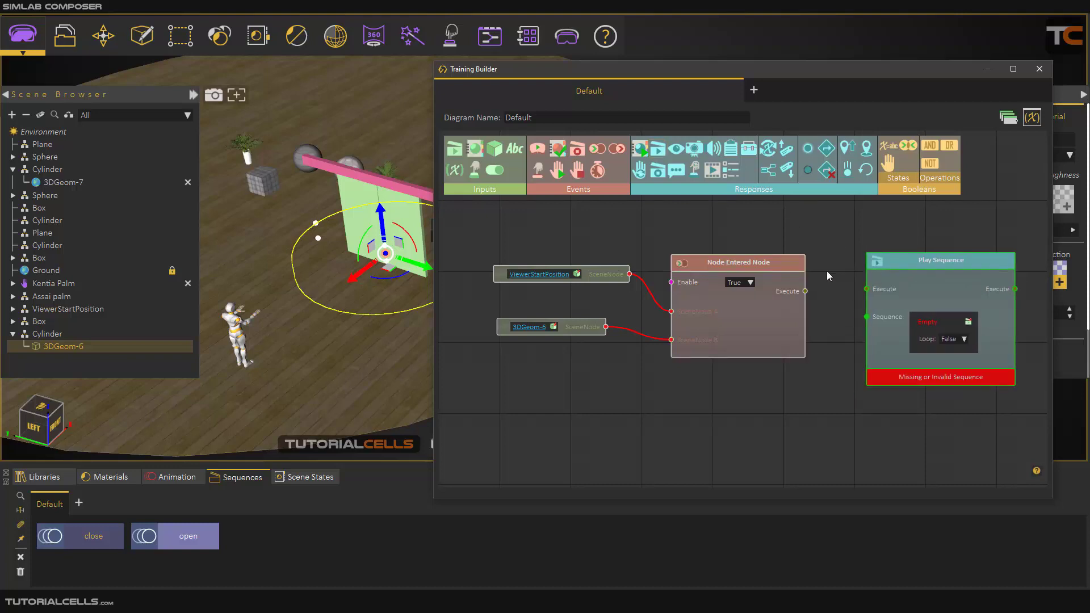
left_click_drag(804, 291, 867, 288)
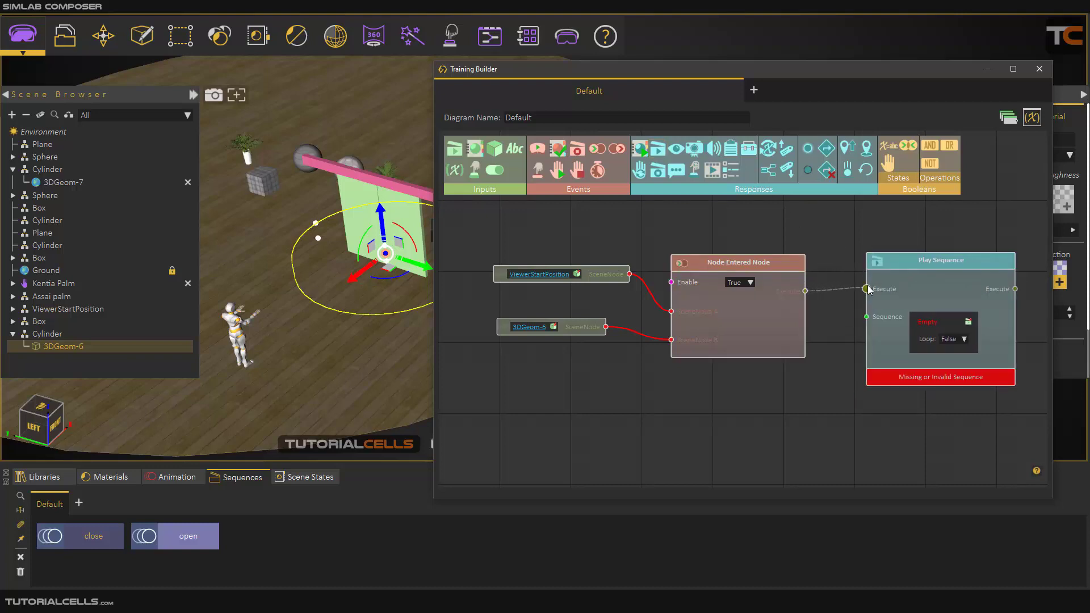
Tidy the positions of the two Scene Node blocks, the Node Entered Node event and the Play Sequence response in the diagram
left_click_drag(767, 259, 766, 255)
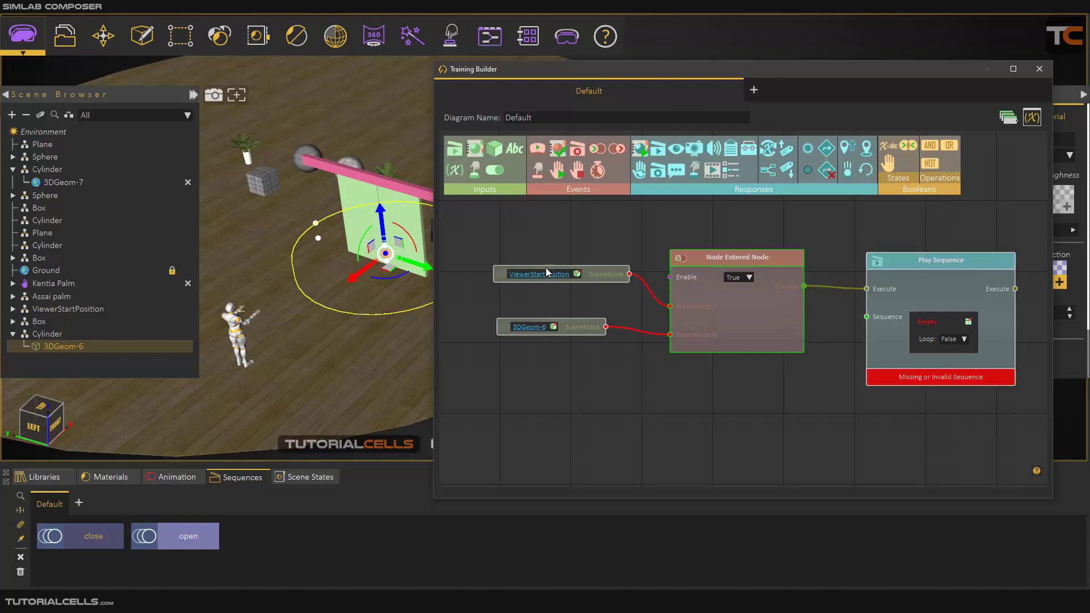
left_click_drag(699, 258, 692, 259)
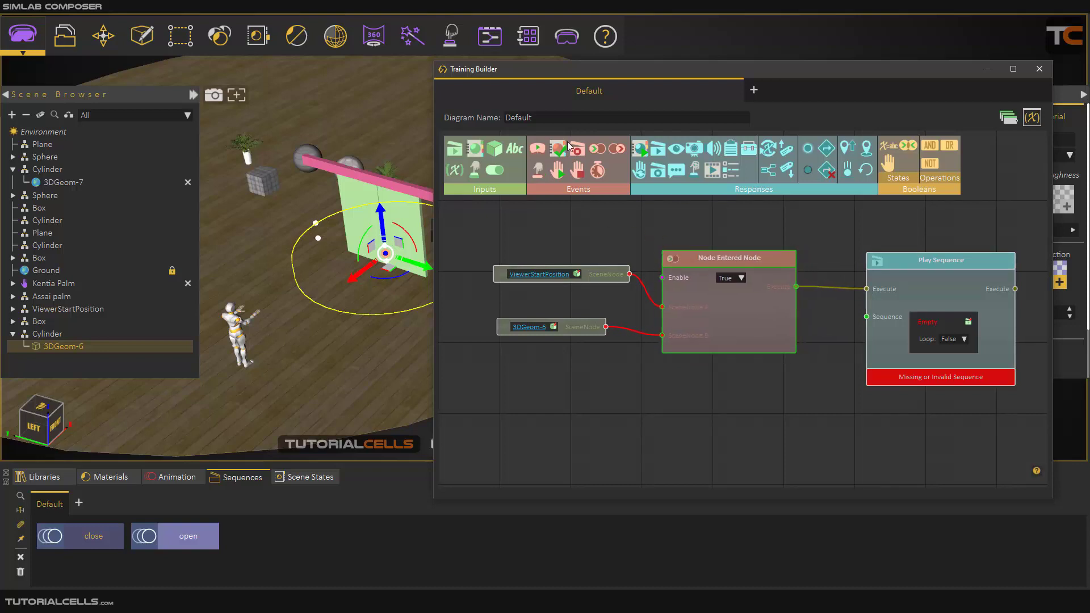
left_click_drag(601, 272, 598, 272)
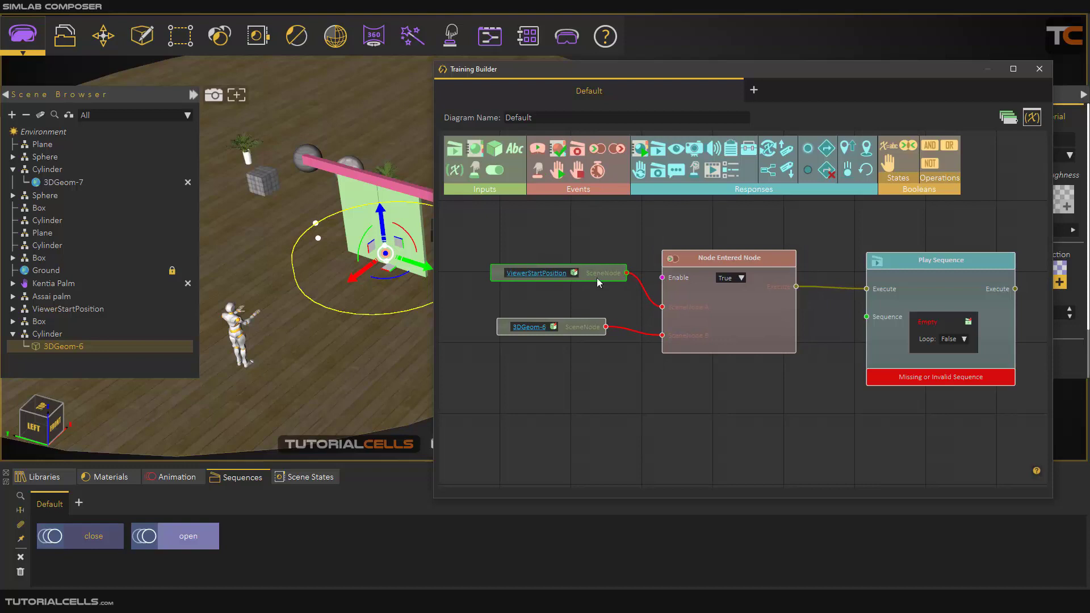
left_click_drag(590, 329, 584, 334)
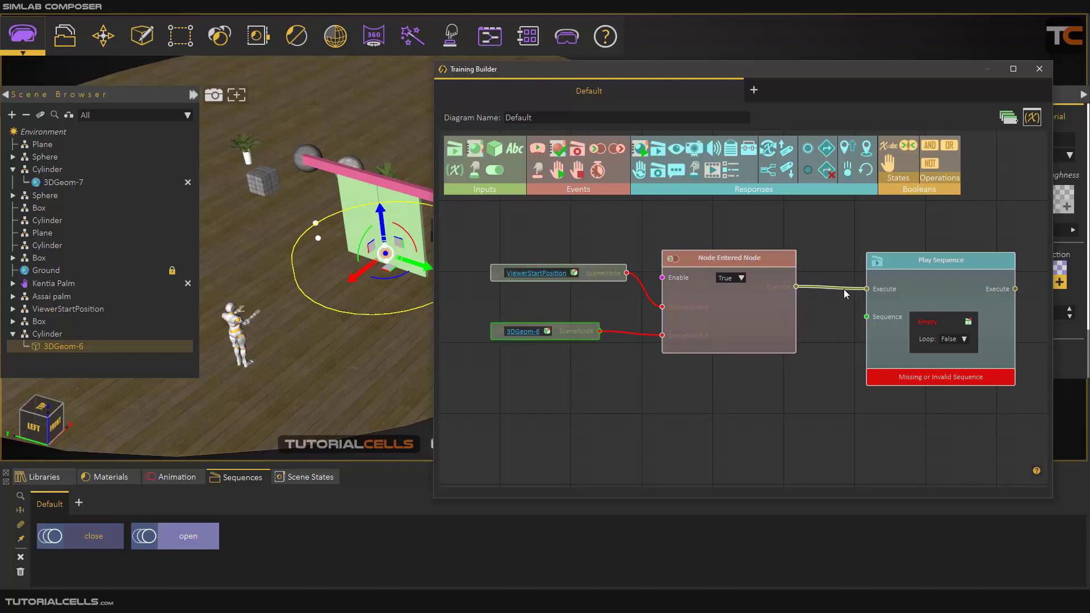
left_click_drag(902, 271, 893, 276)
scroll(789, 378, "down", 3)
scroll(795, 354, "up", 5)
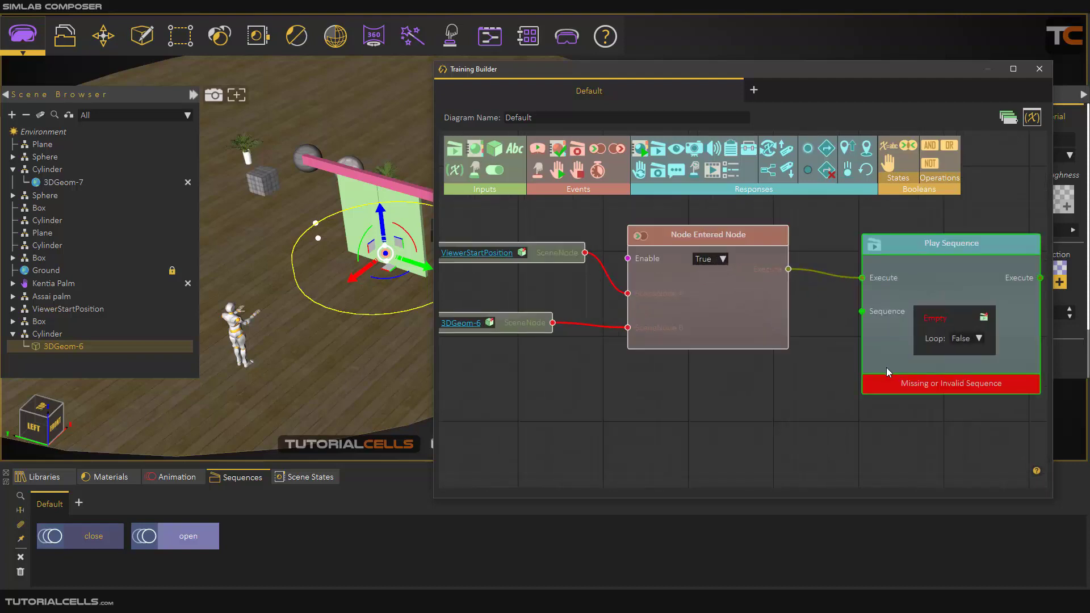
scroll(876, 352, "down", 2)
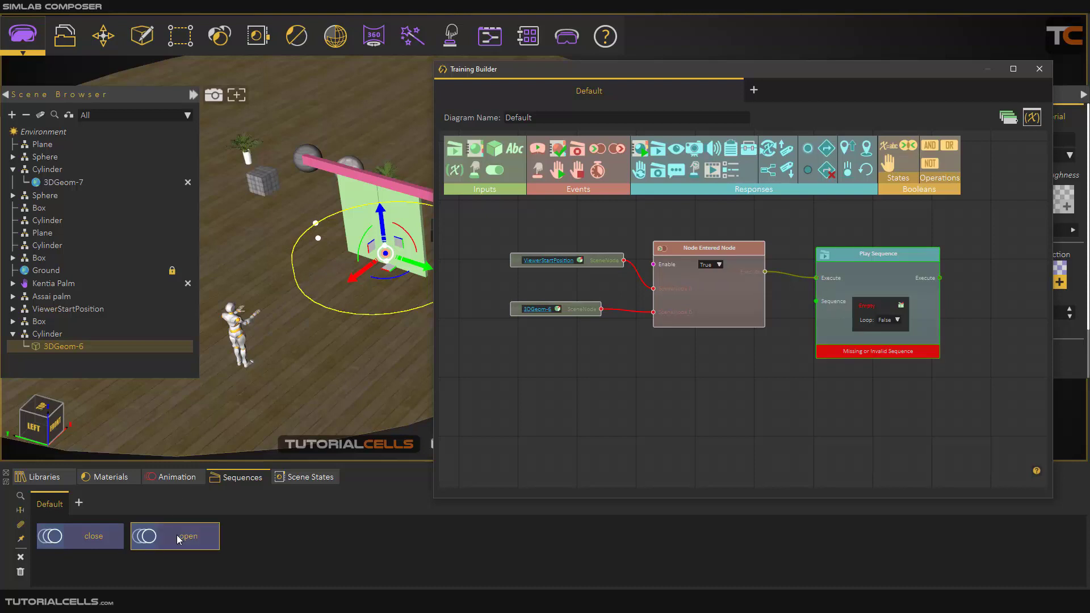
Add the open sequence to the diagram as an input block and connect it to the Play Sequence response's Sequence input
left_click_drag(176, 535, 464, 426)
left_click_drag(649, 361, 648, 361)
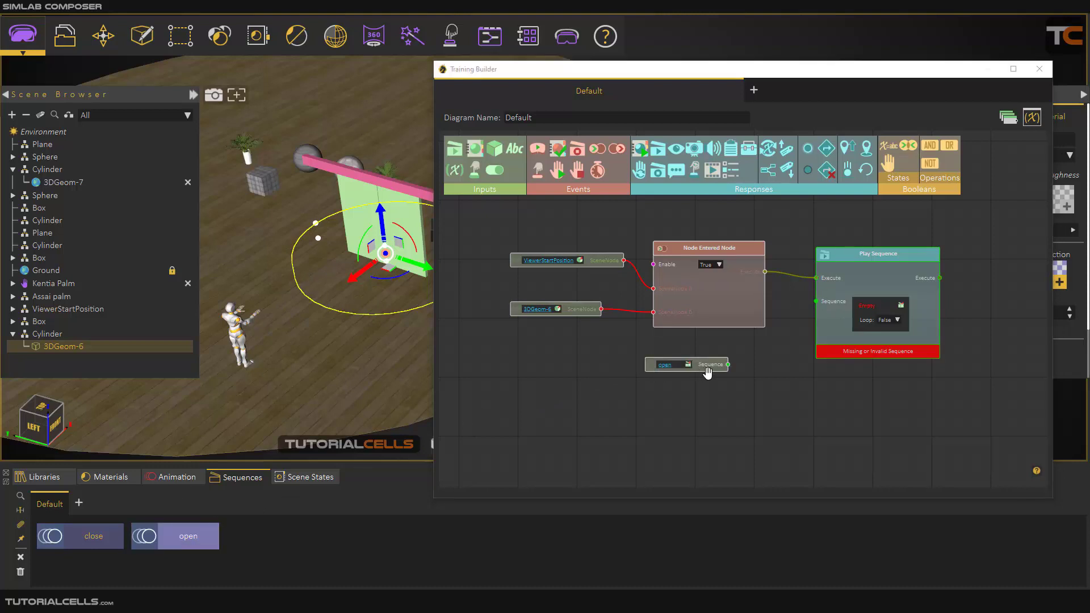
left_click_drag(727, 368, 740, 356)
left_click_drag(789, 319, 816, 302)
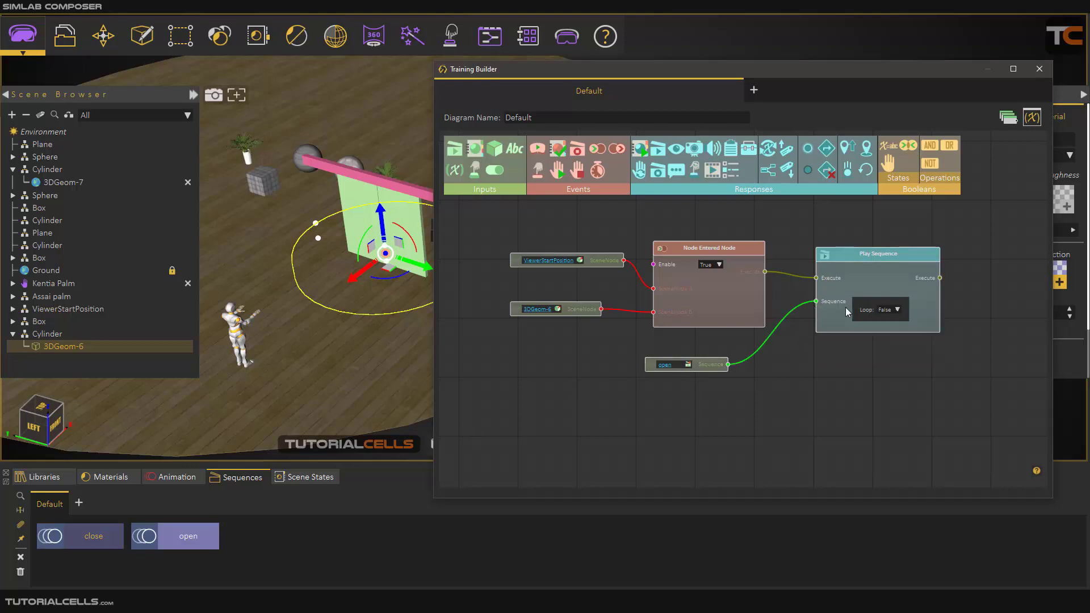
Keep the Play Sequence response's Loop option at False and shift the response slightly away from the Node Entered Node event
left_click(895, 310)
left_click(835, 358)
left_click(895, 310)
left_click(852, 372)
scroll(804, 297, "down", 1)
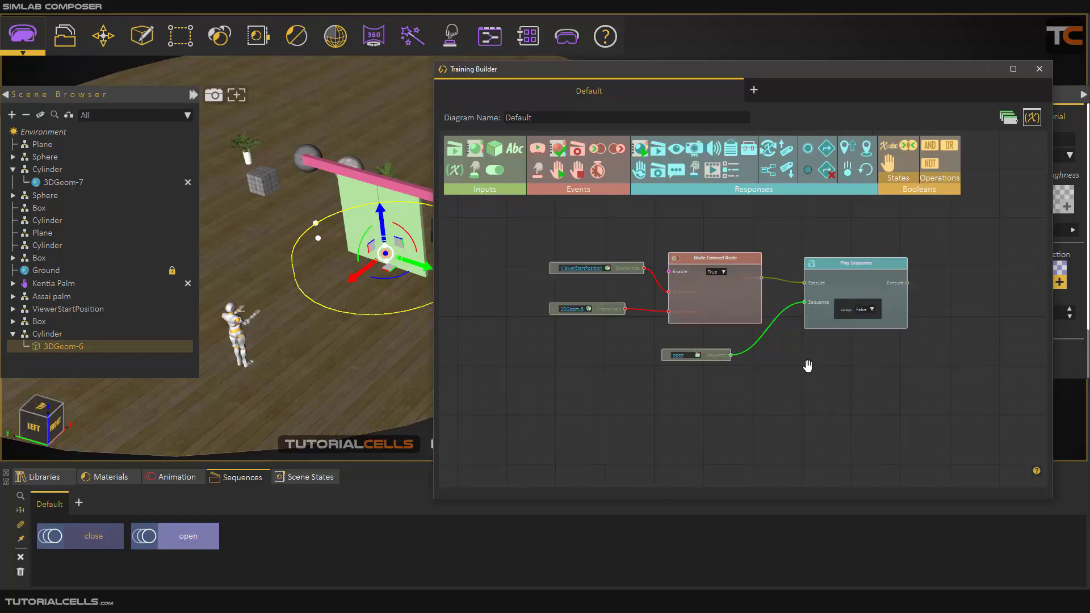
left_click_drag(841, 267, 855, 273)
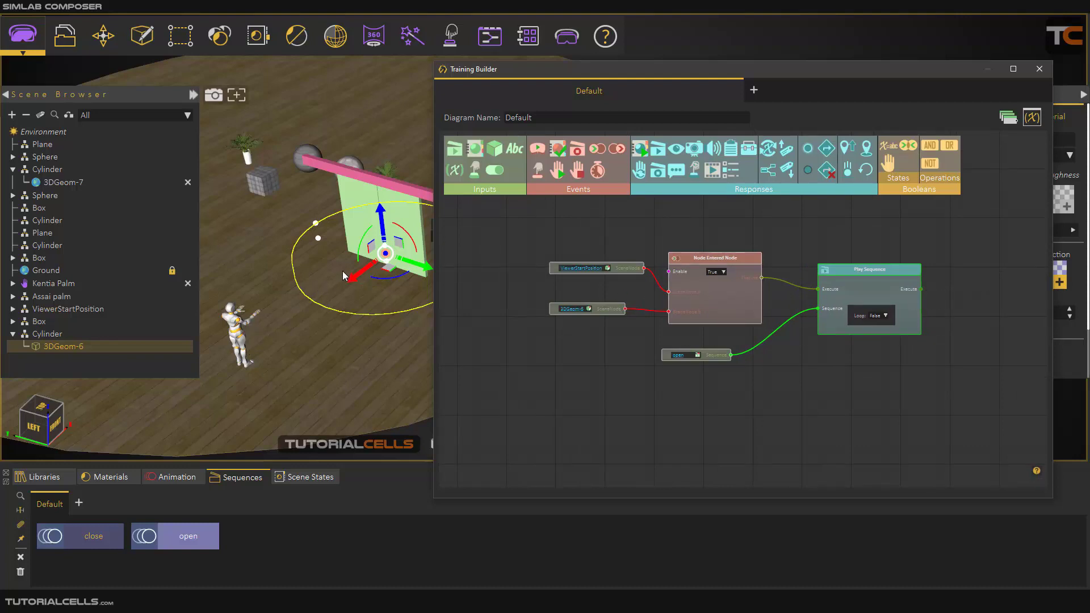
Test the scene in the VR Viewer by walking up to the double door and back, and exit without saving
left_click(566, 44)
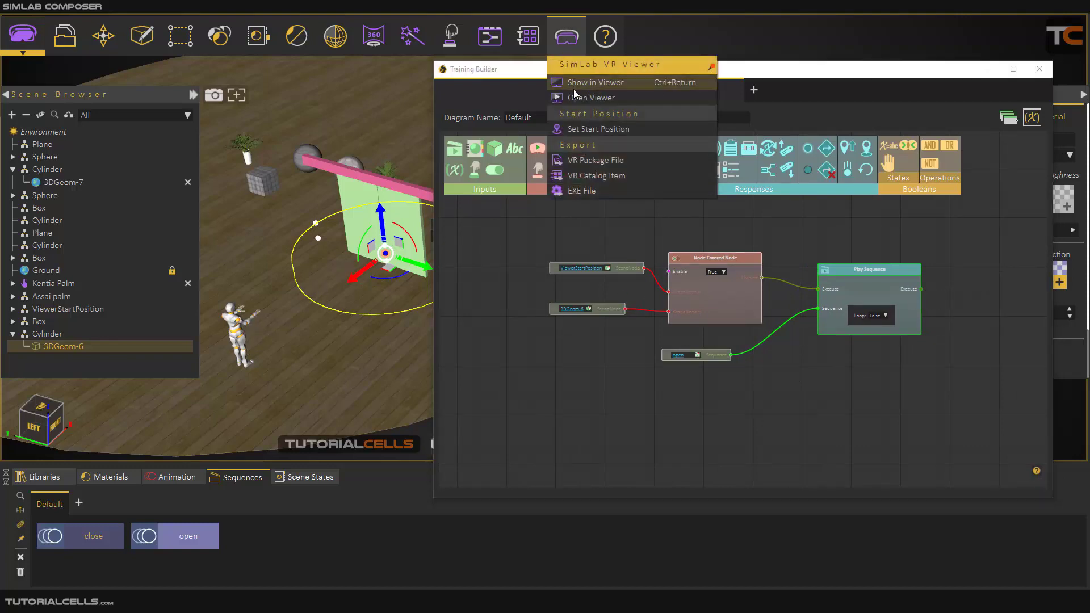
left_click(575, 90)
left_click(420, 326)
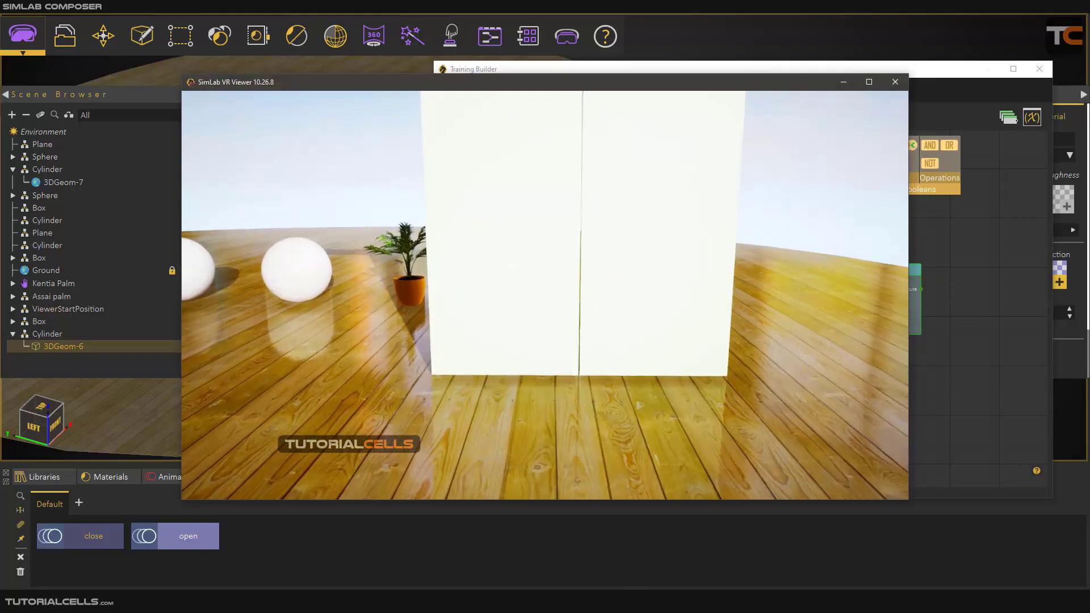
key("w")
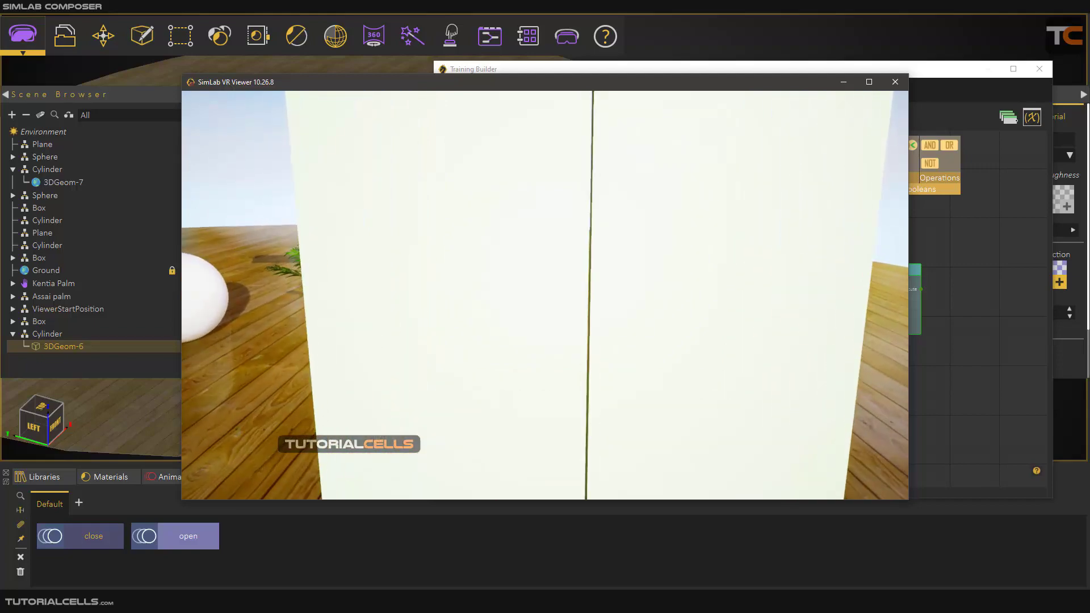
key("w")
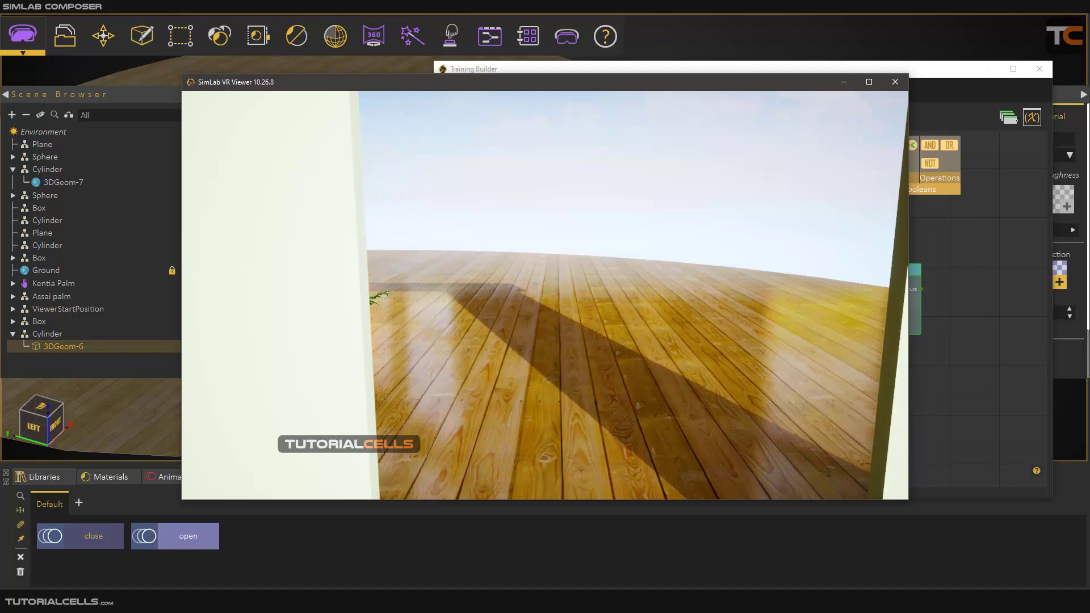
key("s")
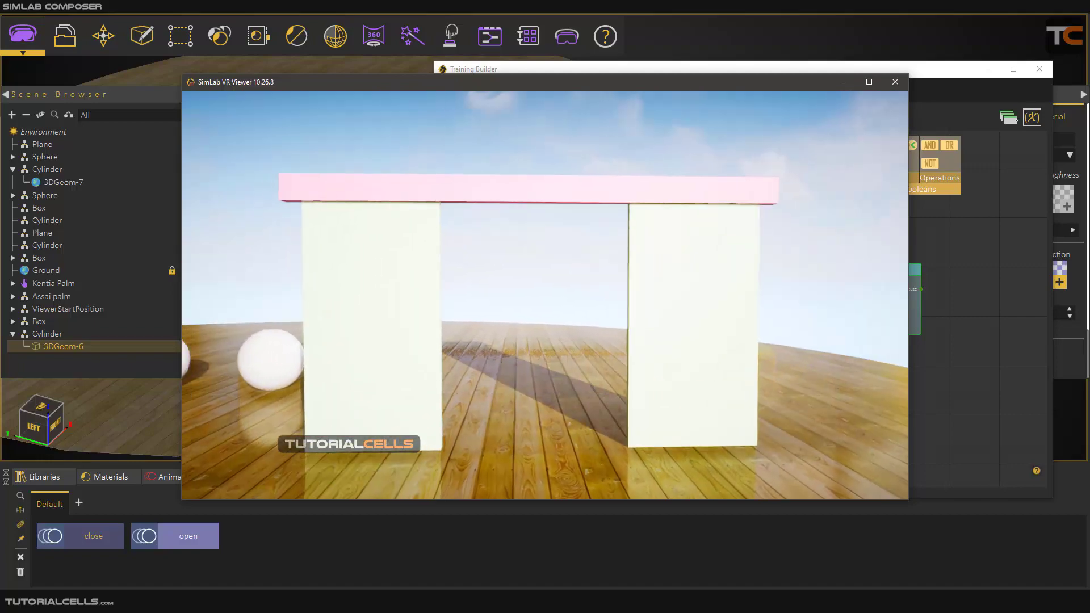
key("Escape")
left_click(544, 322)
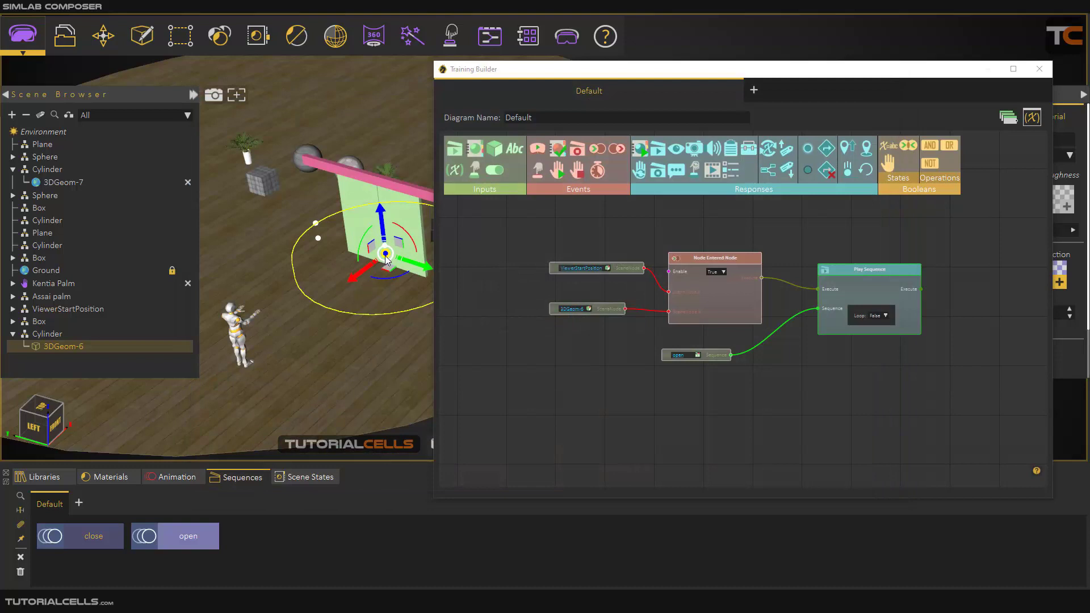
Scale up the transparent trigger cylinder so that it covers a wider area around the double door
left_click_drag(385, 254, 406, 238)
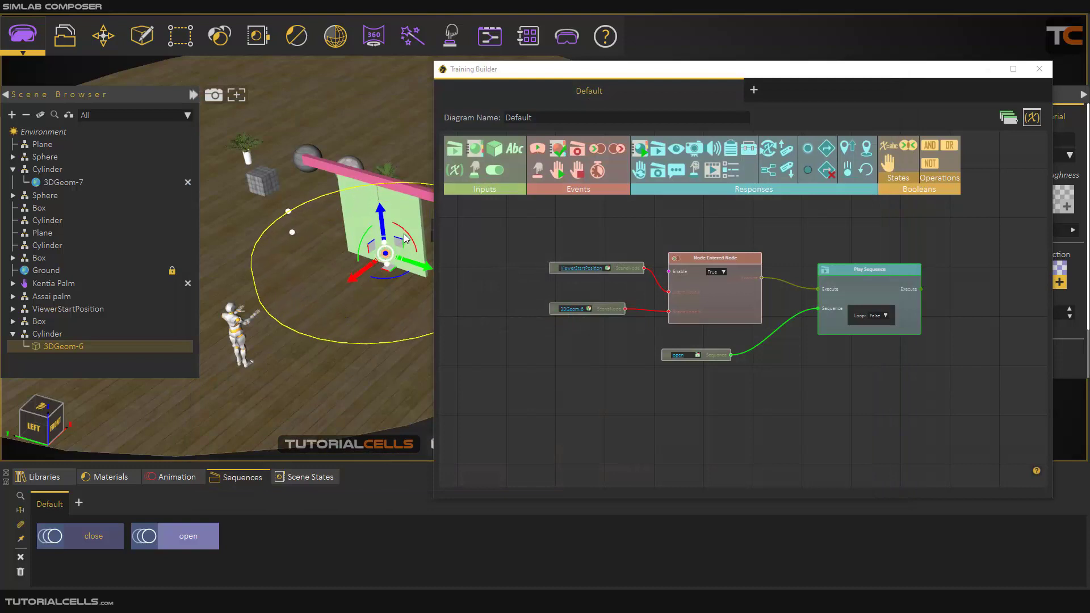
left_click_drag(817, 374, 788, 361)
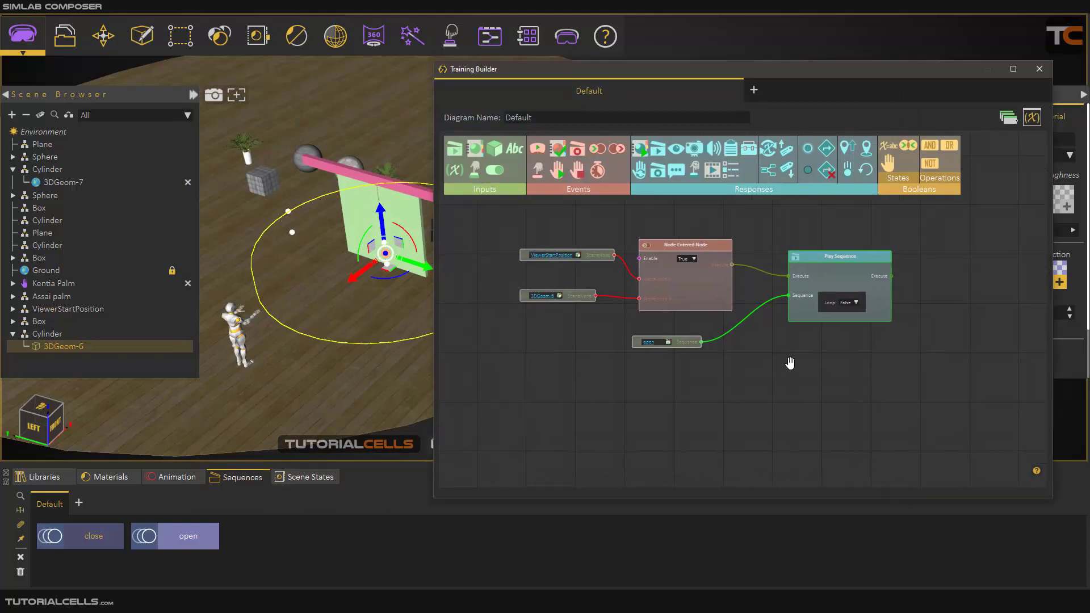
middle_click_drag(272, 274, 243, 326)
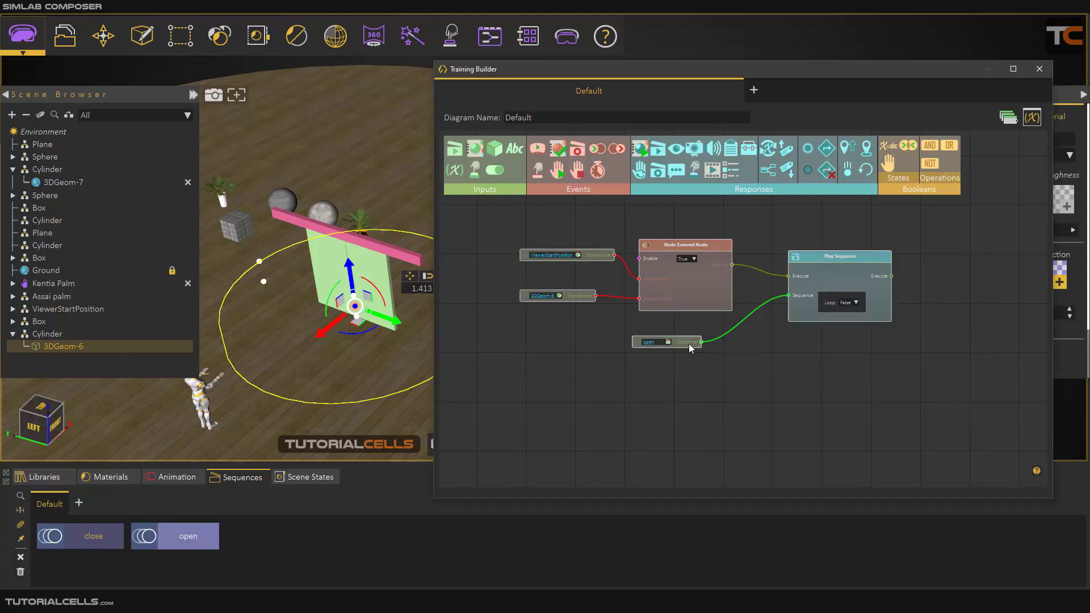
Add a Node Exited Node event below the open sequence block and connect ViewerStartPosition to its SceneNode A
left_click_drag(689, 343, 703, 339)
left_click_drag(674, 247, 672, 244)
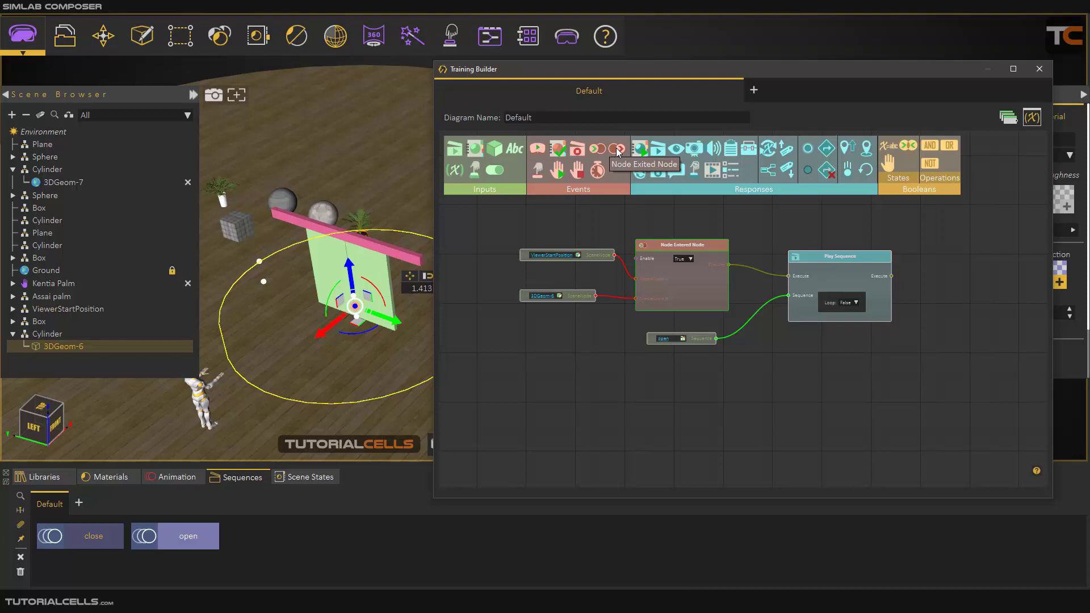
left_click_drag(617, 150, 671, 378)
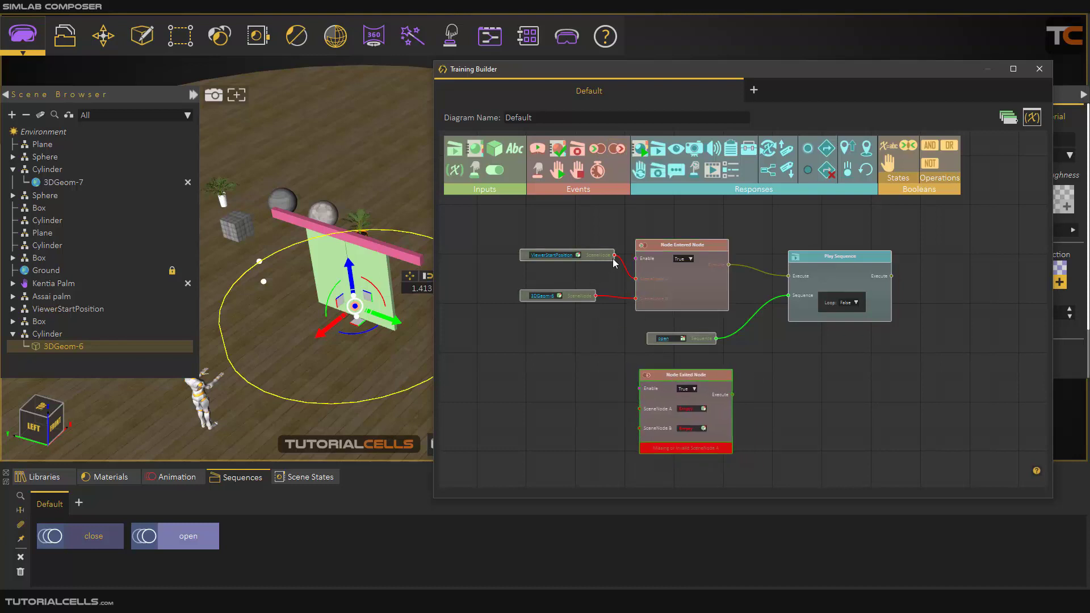
left_click_drag(614, 256, 634, 404)
left_click_drag(638, 412, 638, 409)
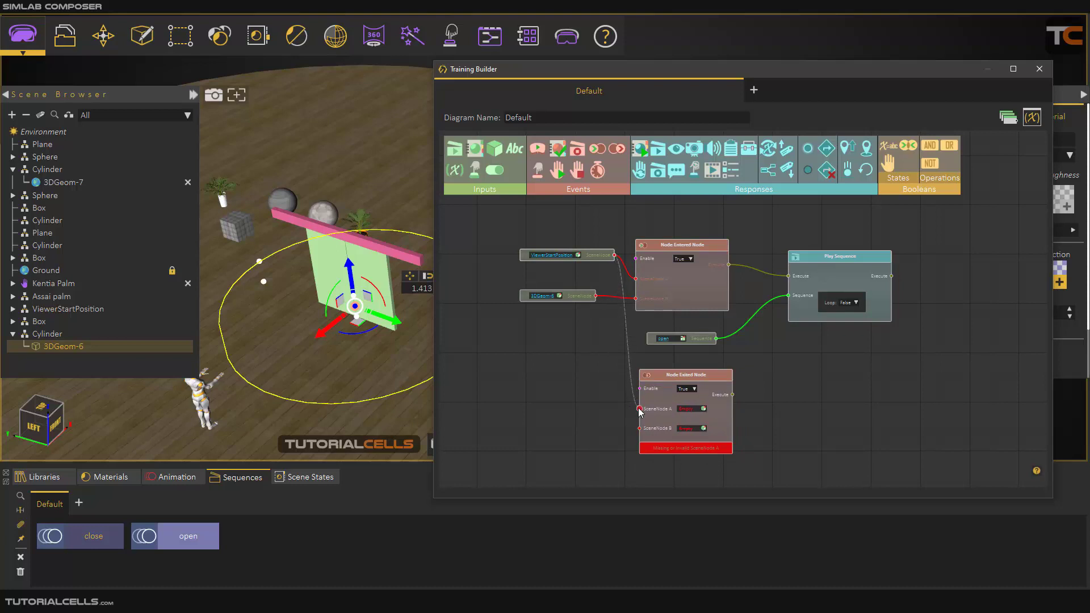
Spread out the two Scene Node blocks and connect 3DGeom-6 to SceneNode B of the Node Exited Node event
left_click_drag(566, 300, 539, 357)
left_click_drag(586, 255, 535, 293)
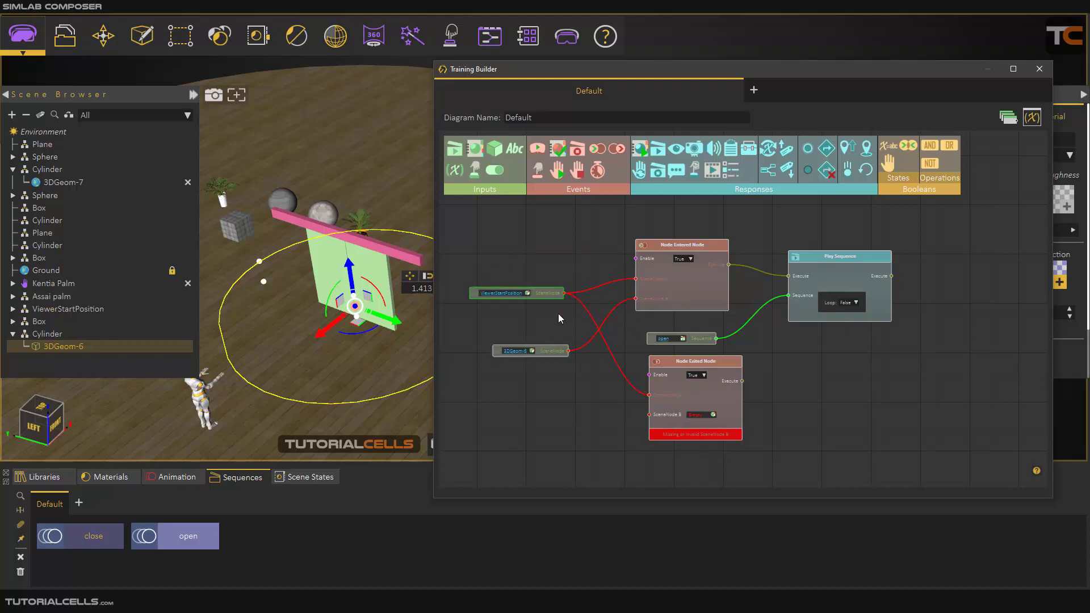
left_click_drag(689, 365, 684, 368)
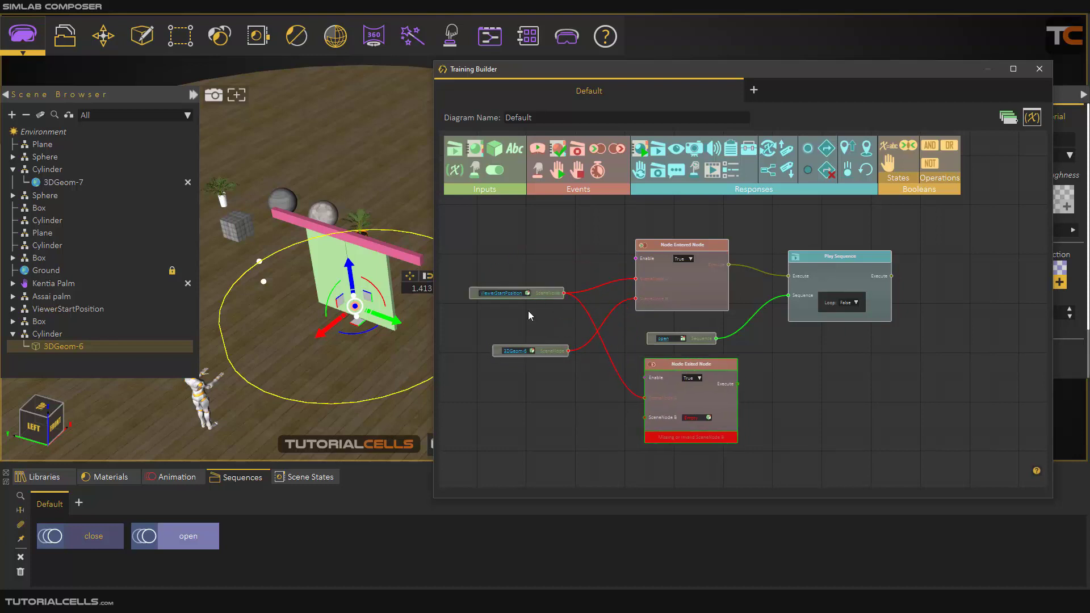
left_click_drag(568, 351, 644, 417)
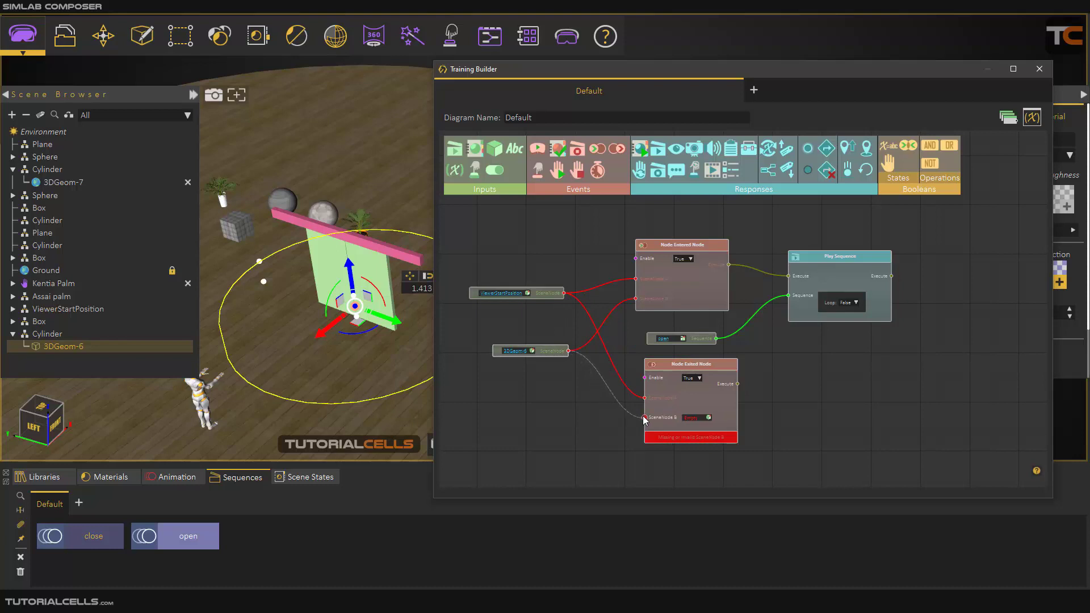
left_click_drag(547, 353, 549, 357)
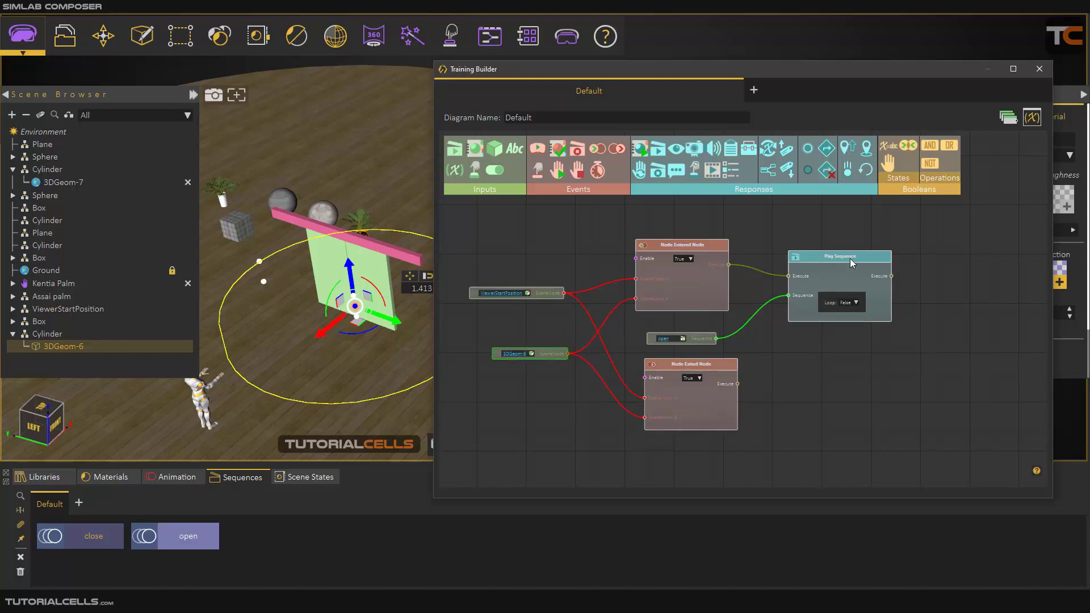
Add a second Play Sequence response, linking its Execute input to the Node Exited Node event and its Sequence input to the close sequence
left_click_drag(658, 150, 680, 293)
scroll(776, 397, "up", 3)
left_click_drag(658, 359, 747, 368)
scroll(767, 404, "down", 3)
left_click_drag(770, 421, 776, 411)
mouse_move(795, 314)
left_mouse_down()
mouse_move(810, 315)
mouse_move(797, 320)
left_mouse_up()
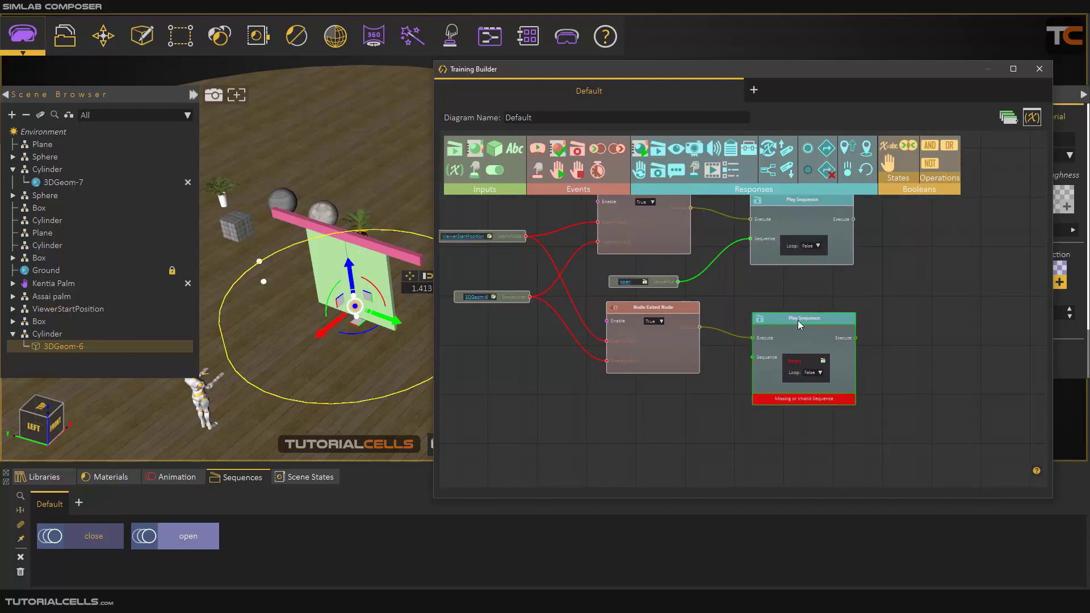
left_click_drag(87, 544, 753, 365)
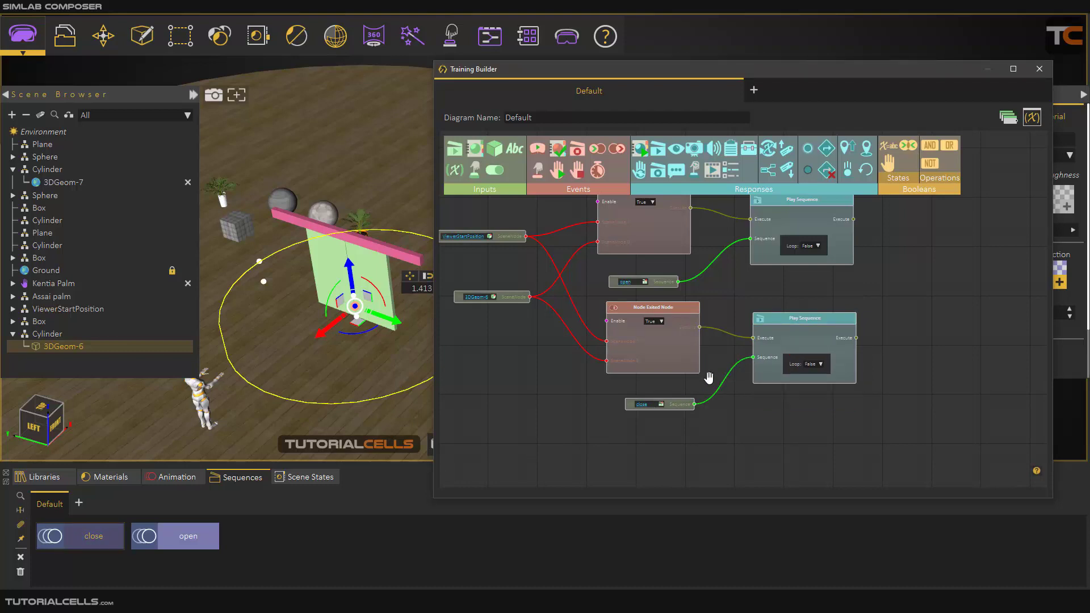
scroll(613, 390, "down", 4)
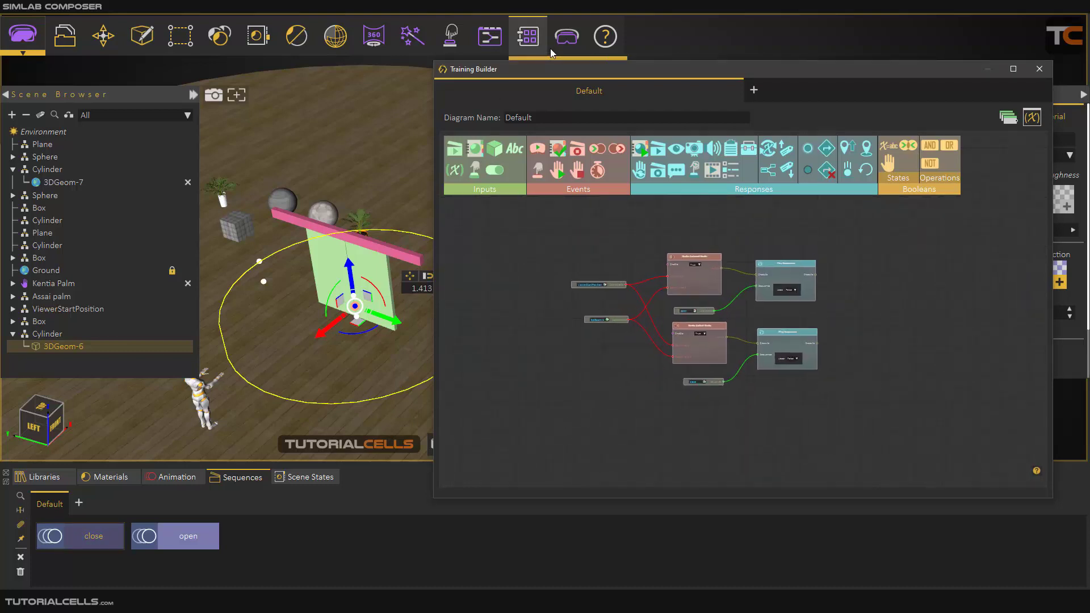
Test the door in the VR Viewer by walking into the trigger area and backing out, and exit without saving
left_click(567, 36)
left_click(567, 84)
left_click(469, 281)
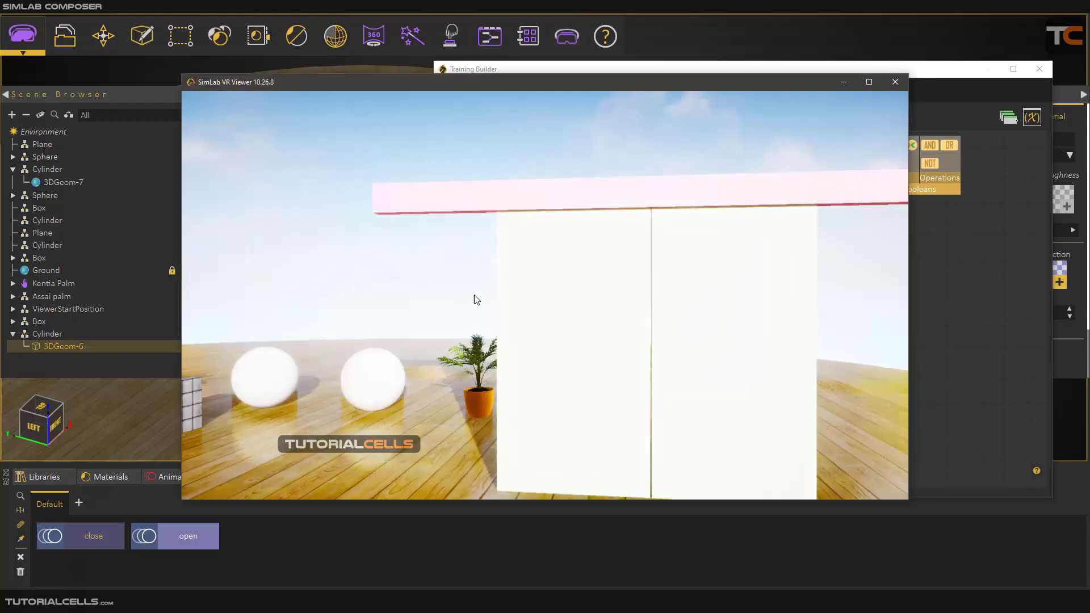
right_click_drag(474, 299, 593, 372)
key("w")
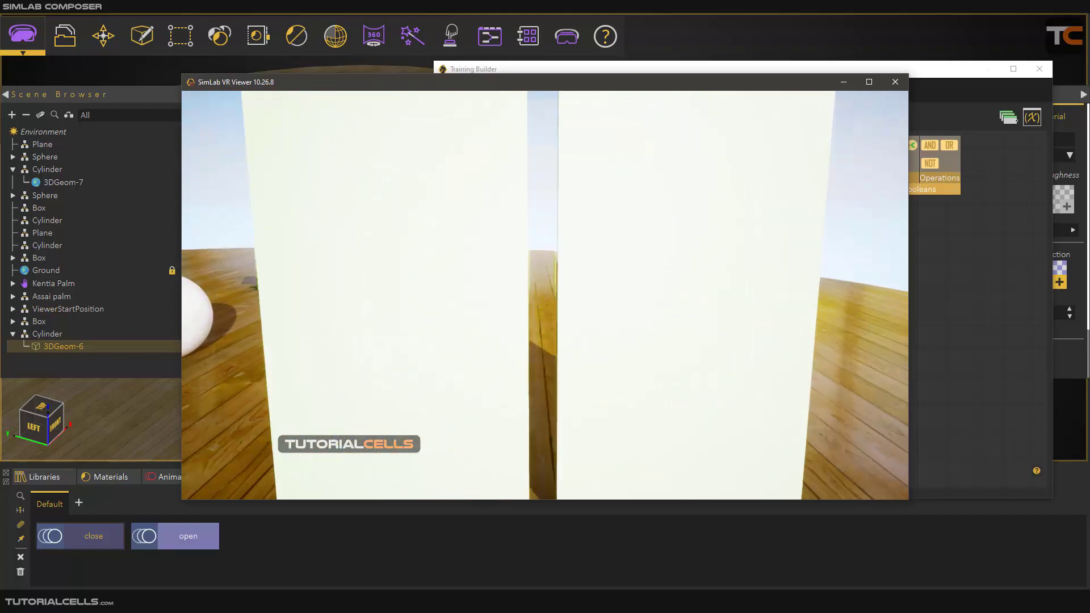
key("s")
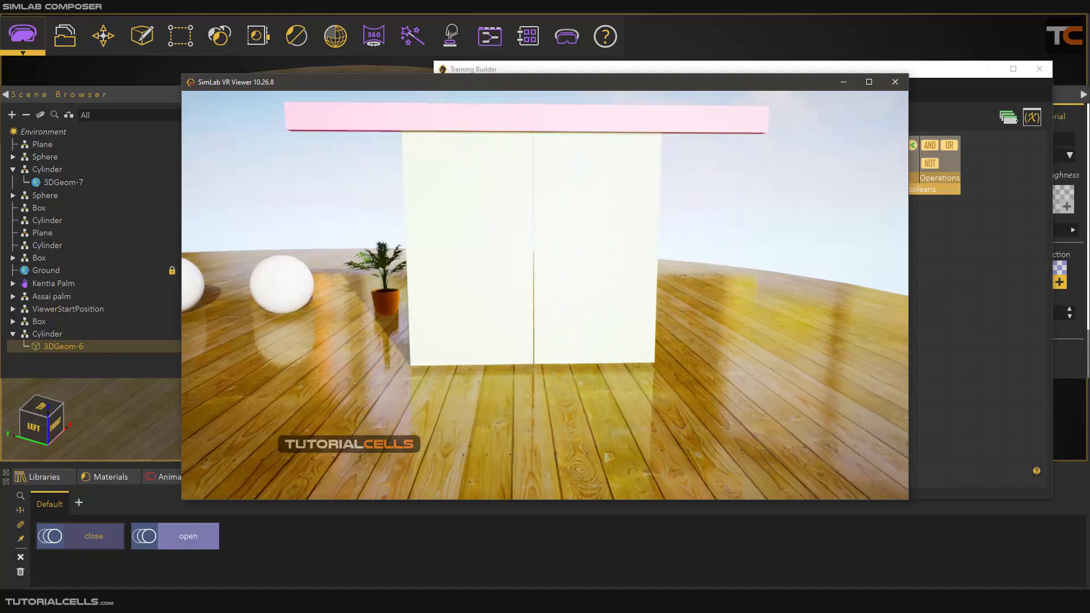
key("Escape")
left_click(897, 81)
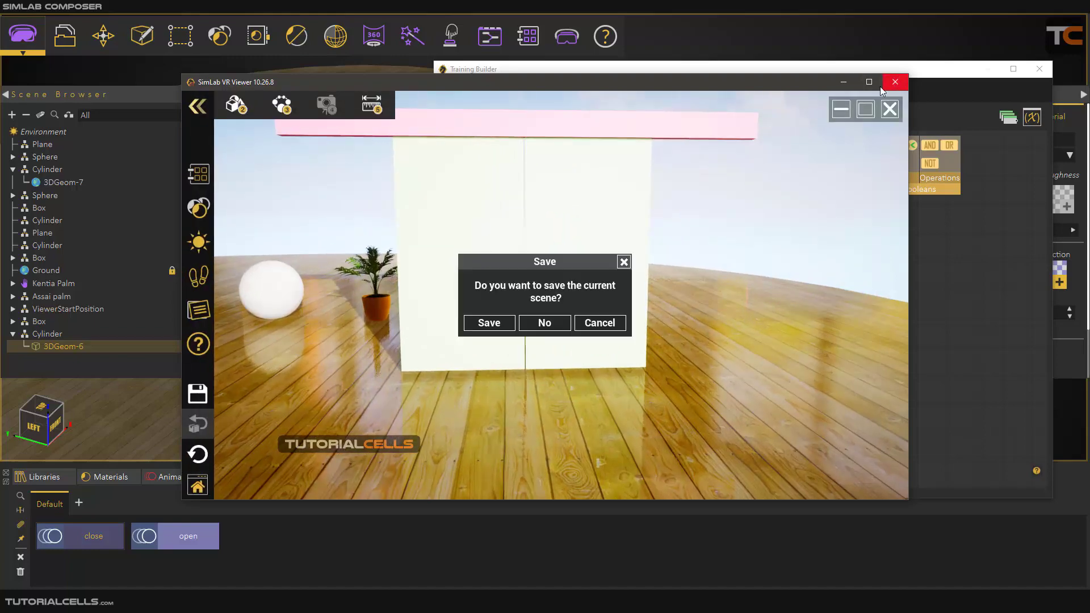
left_click(548, 322)
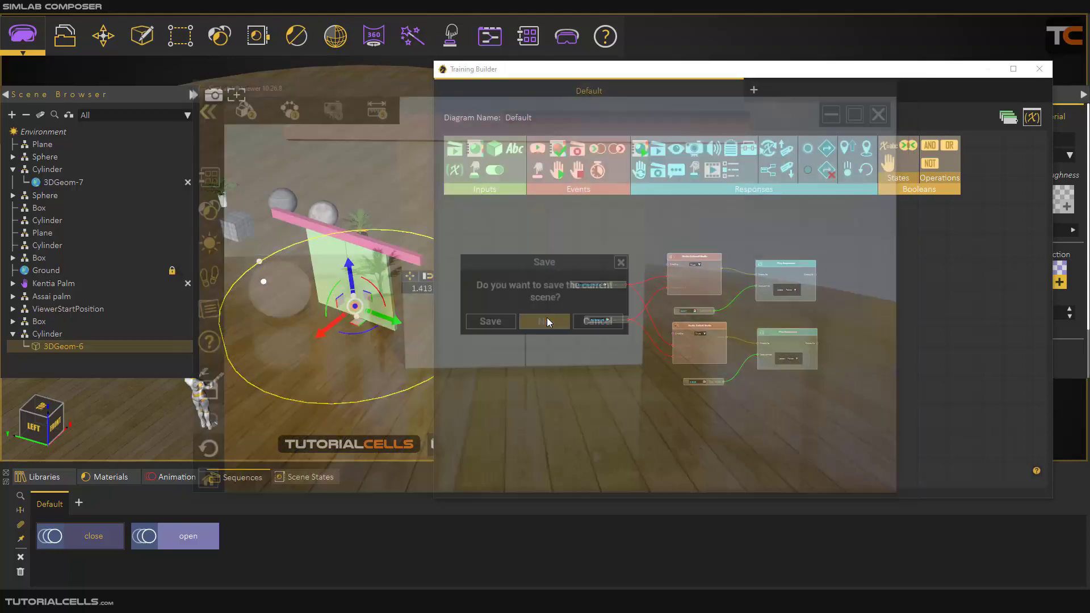
Move the open sequence's Play Sequence response down in the diagram to make room above it
scroll(717, 331, "up", 2)
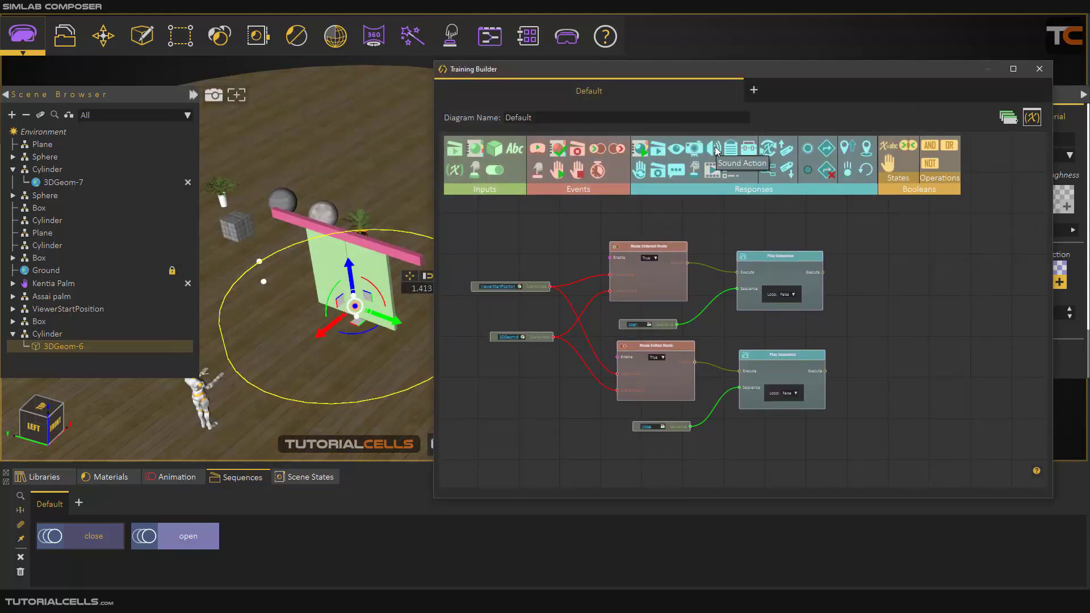
left_click_drag(706, 246, 688, 243)
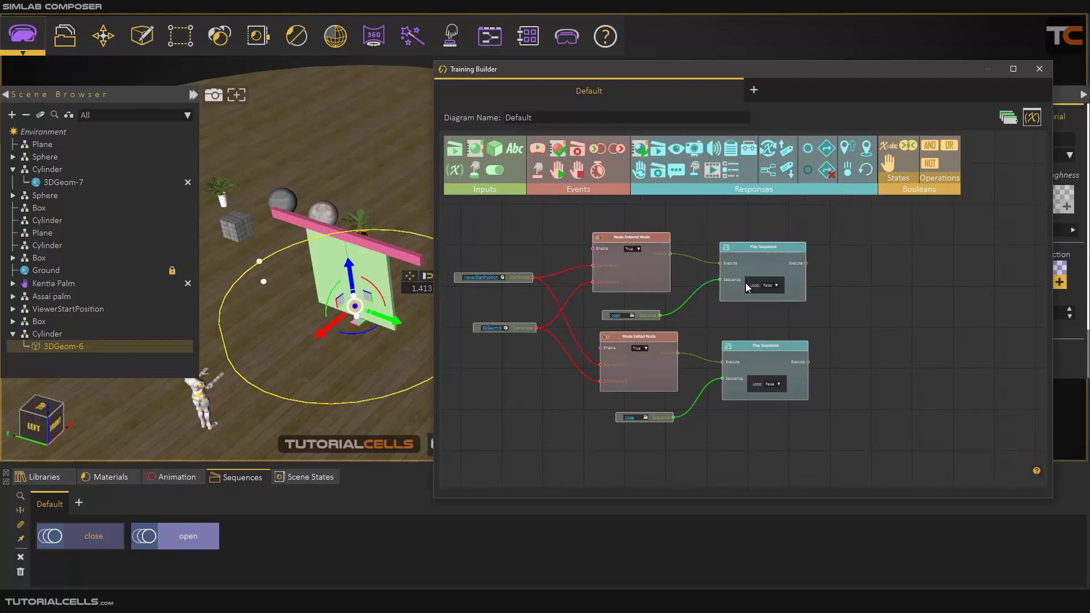
scroll(707, 282, "up", 3)
scroll(640, 292, "down", 3)
left_click_drag(639, 291, 645, 326)
scroll(689, 306, "up", 3)
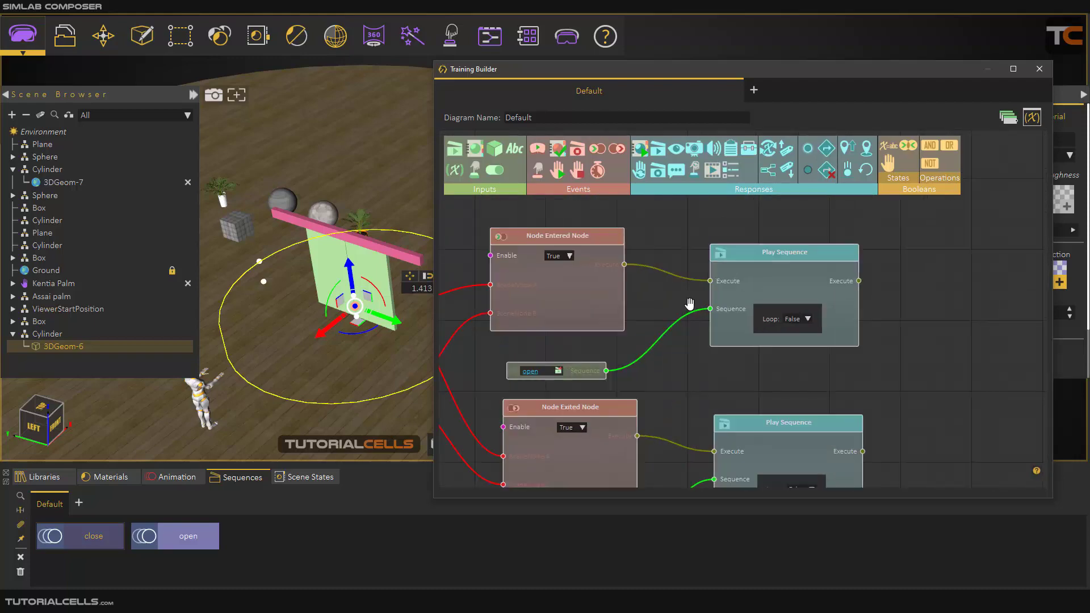
left_click_drag(622, 269, 608, 306)
left_click_drag(755, 277, 758, 310)
scroll(742, 306, "down", 2)
left_click_drag(703, 288, 687, 297)
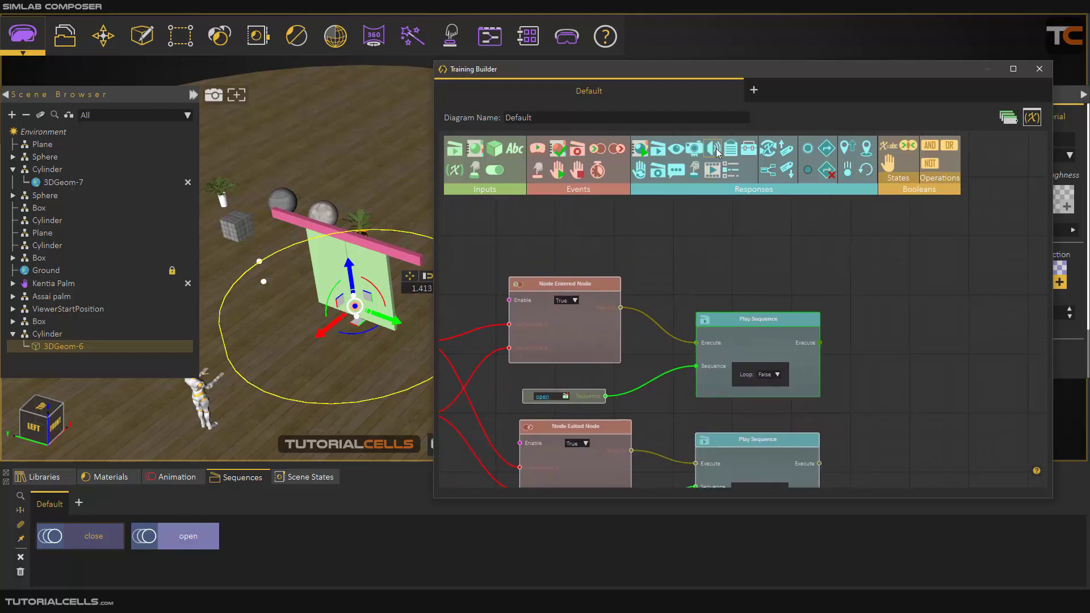
Add a Sound Action response and place it beside the Play Sequence response that uses the open sequence
left_click_drag(714, 148, 692, 246)
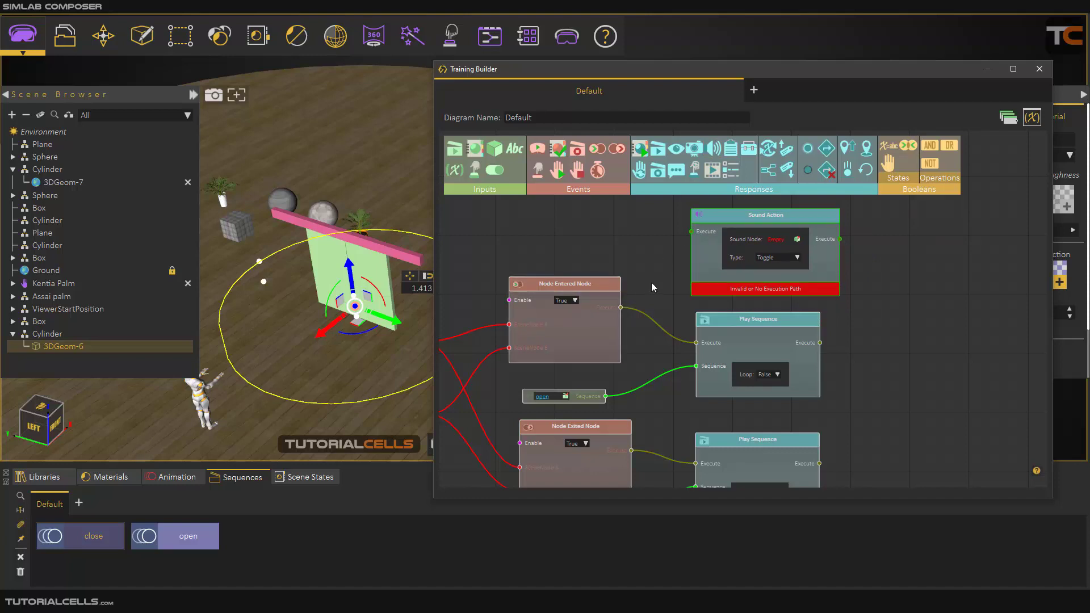
scroll(651, 281, "down", 3)
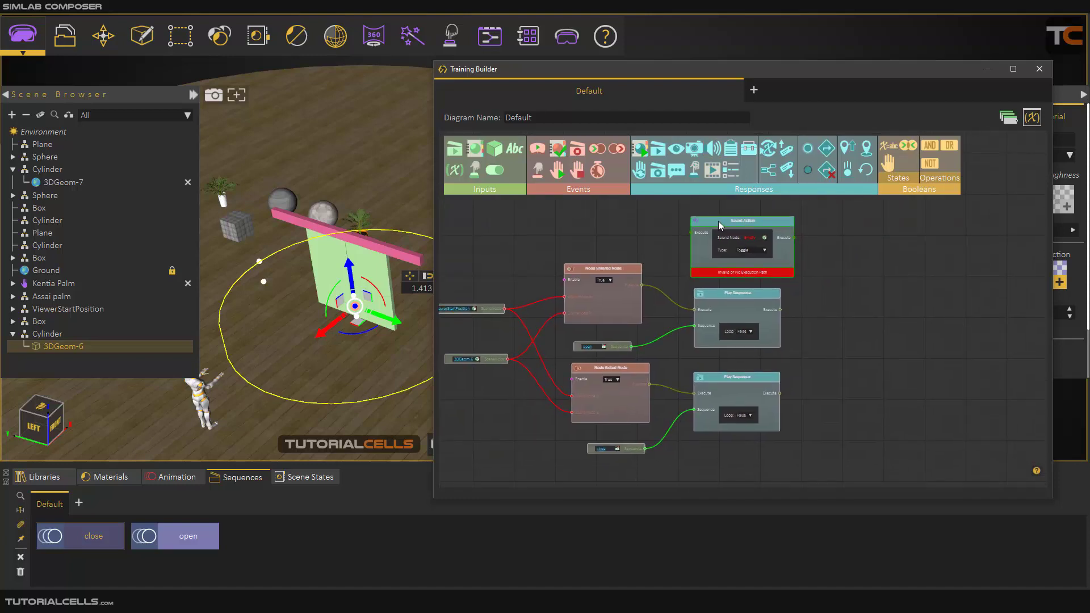
left_click_drag(717, 224, 840, 290)
scroll(840, 289, "up", 2)
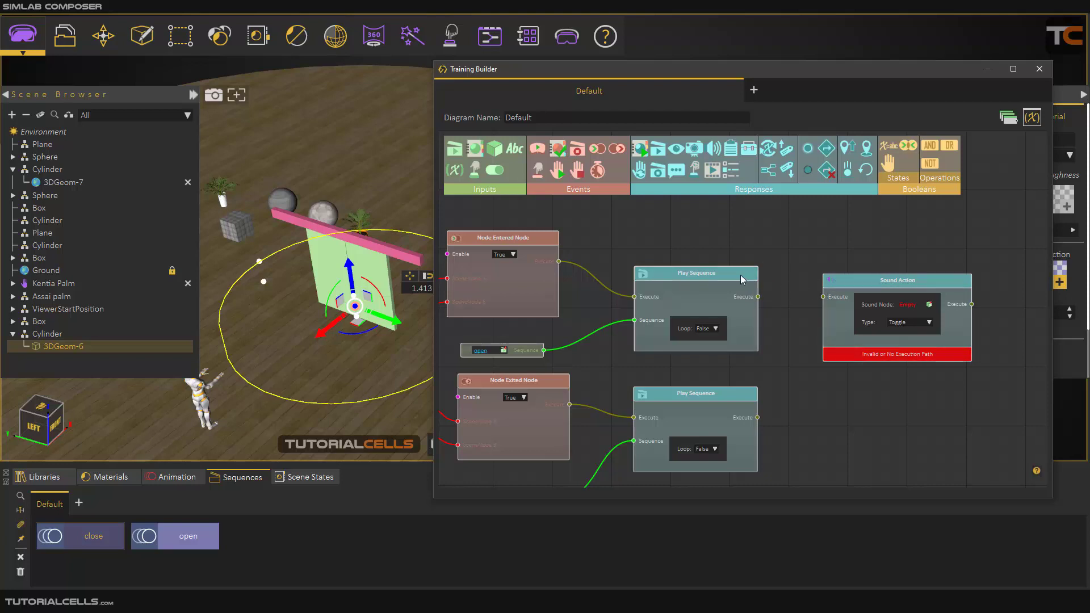
Link the Execute output of the open sequence's Play Sequence response to the Sound Action's Execute input
left_click_drag(760, 297, 823, 296)
left_click(898, 285)
left_click_drag(897, 282, 905, 294)
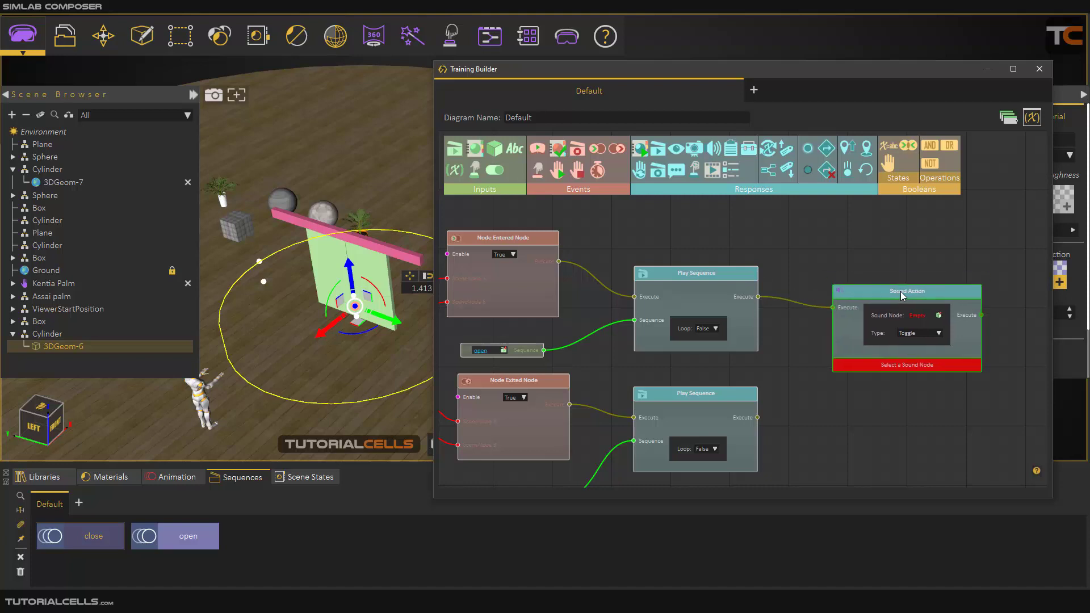
scroll(808, 312, "down", 2)
middle_click_drag(808, 311, 753, 278)
scroll(786, 308, "up", 2)
scroll(787, 308, "up", 1)
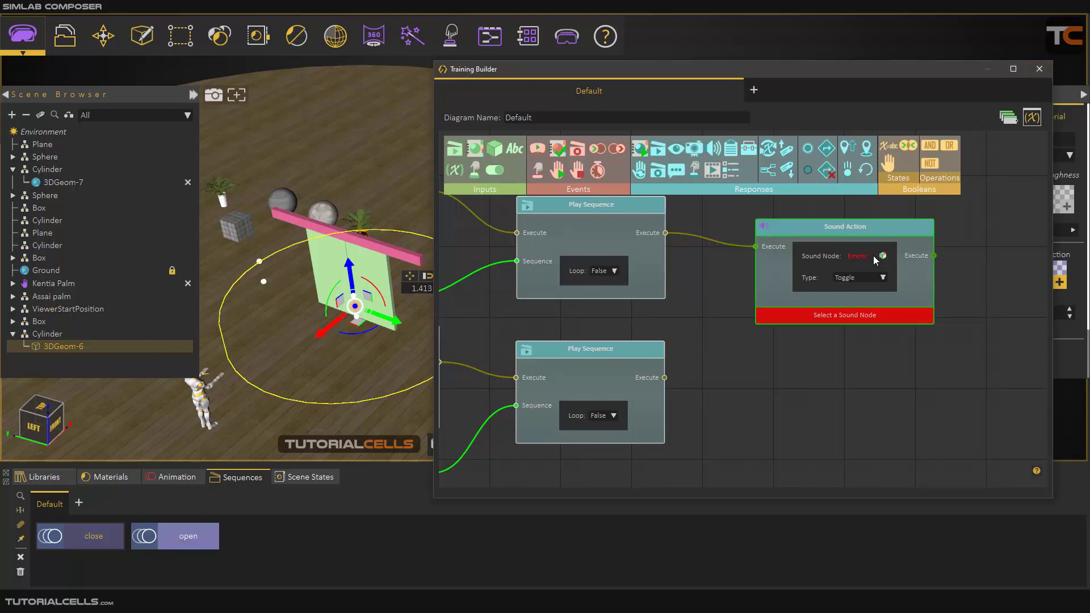
Close the Training Builder, add a VR sound object to the scene and move it to the double door
left_click(1039, 69)
scroll(688, 283, "down", 5)
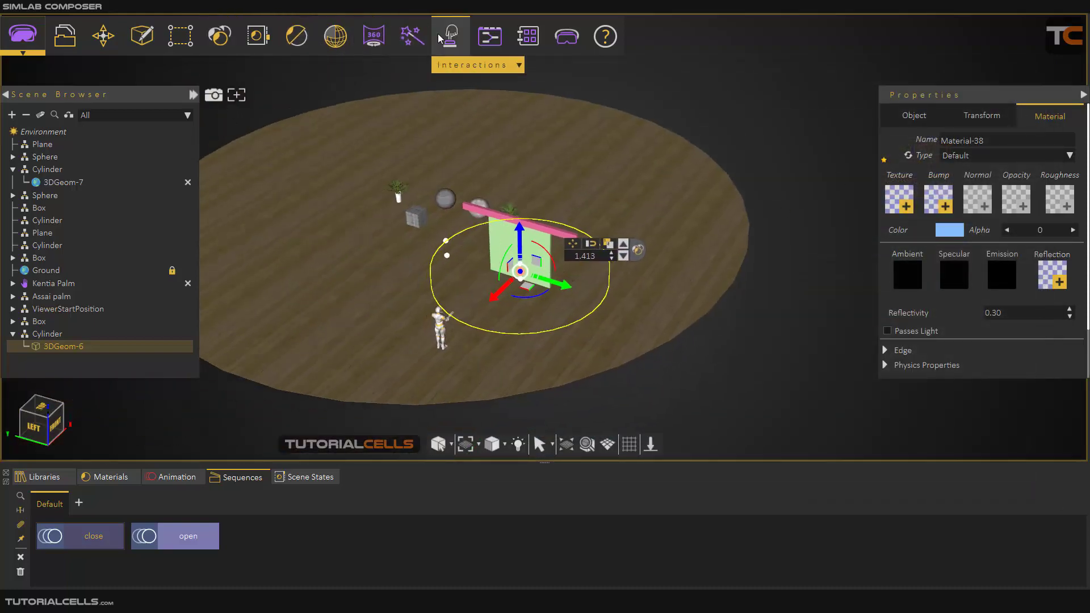
left_click(413, 36)
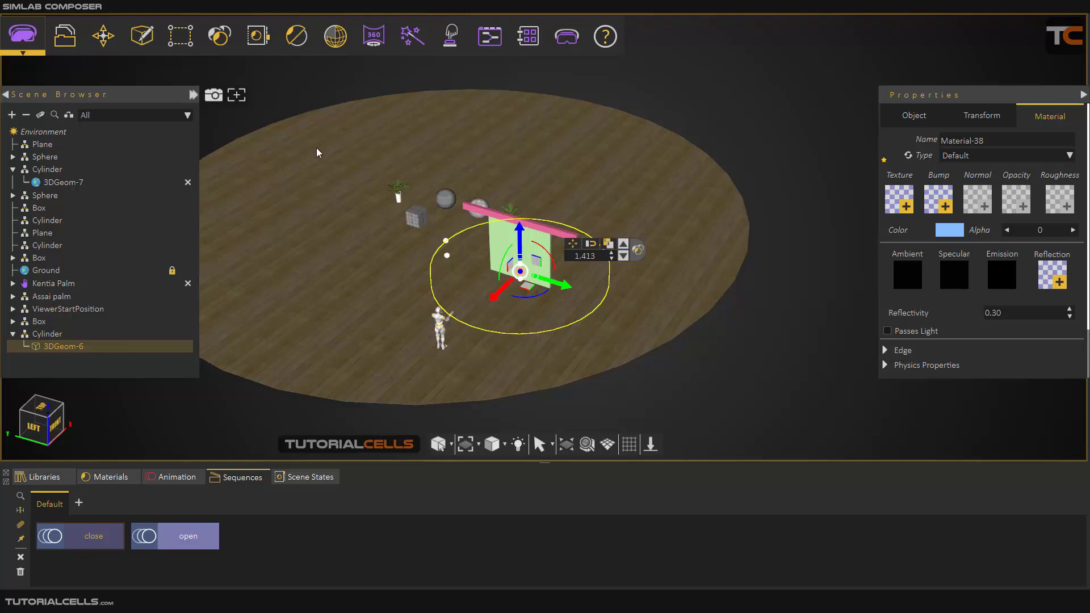
left_click(411, 38)
left_click(445, 267)
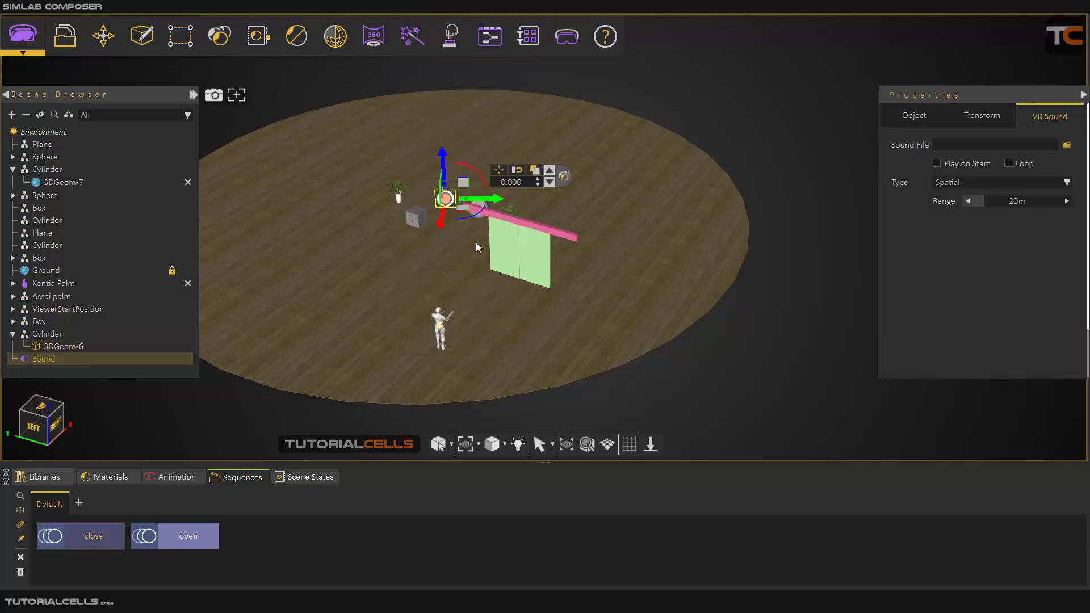
left_click_drag(468, 214, 534, 294)
scroll(529, 289, "up", 2)
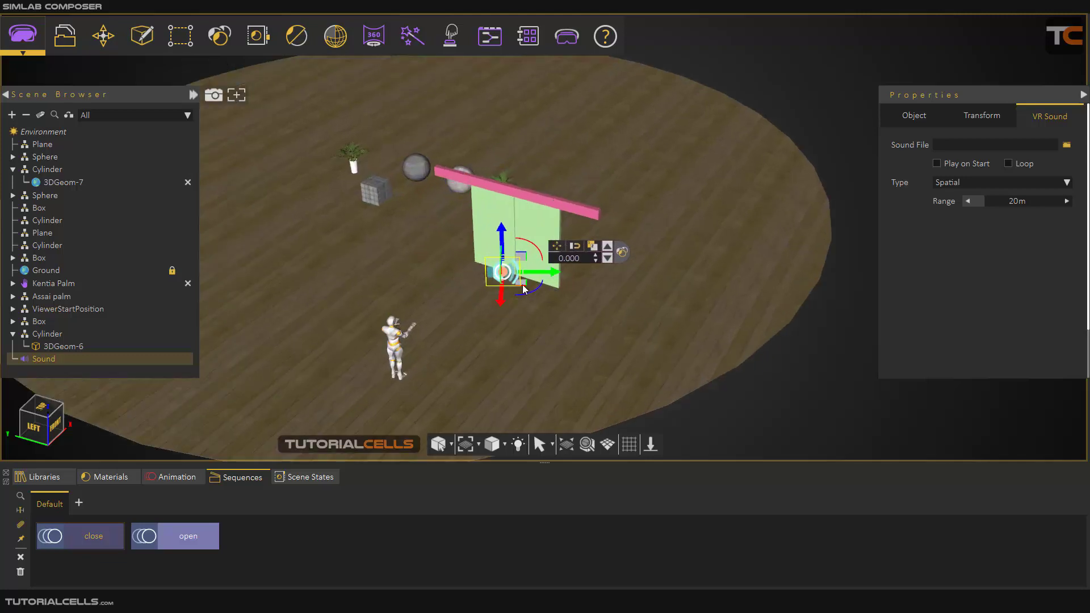
Set the sound's range to 18.44 m and load open-close door.wav as its sound file
left_click(978, 182)
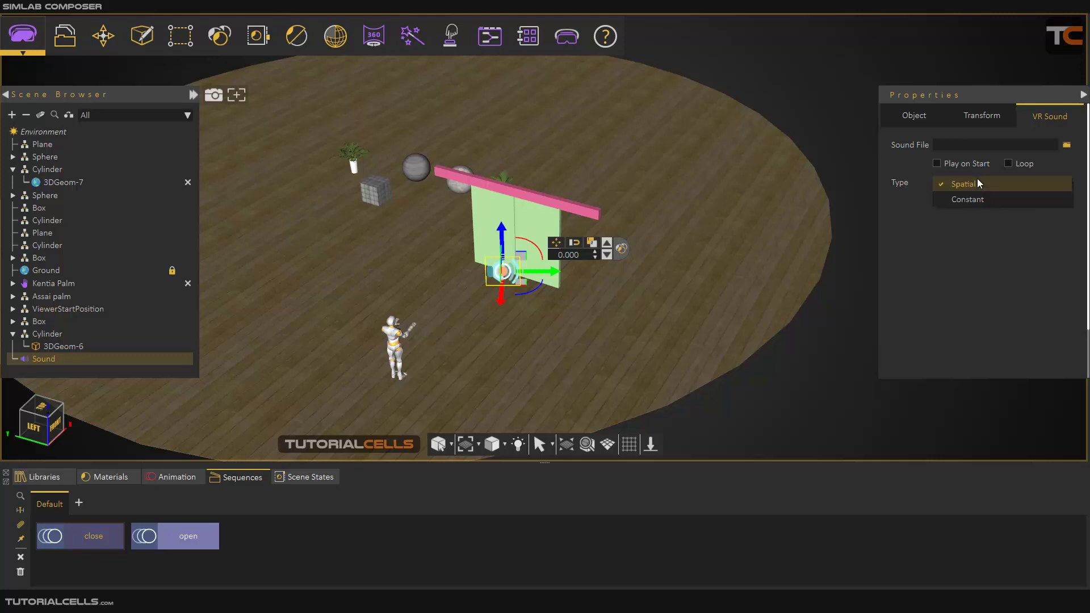
left_click(937, 230)
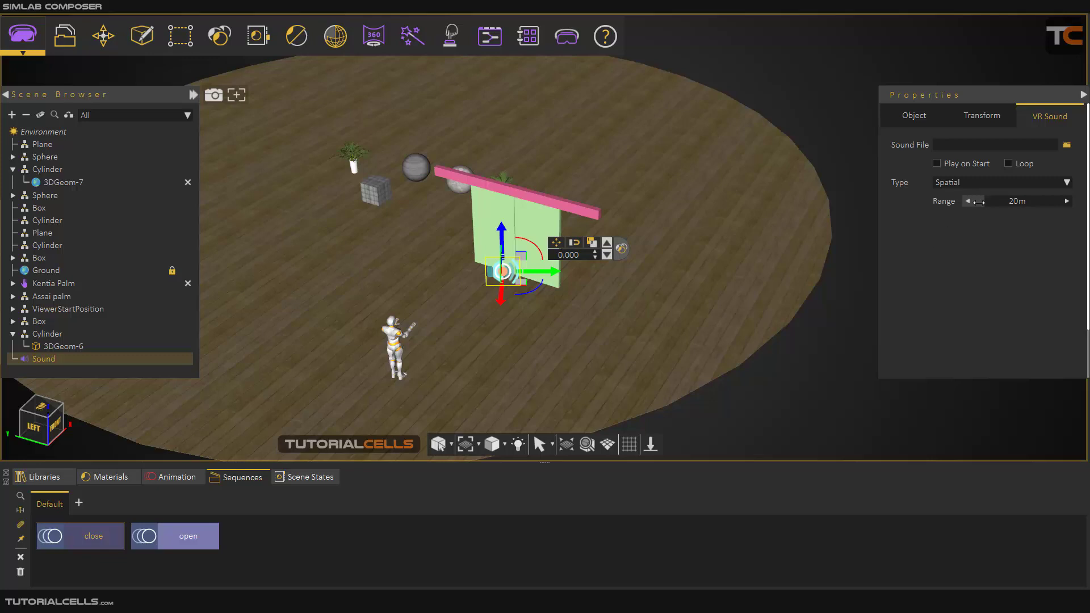
left_click_drag(979, 202, 974, 202)
left_click(1066, 146)
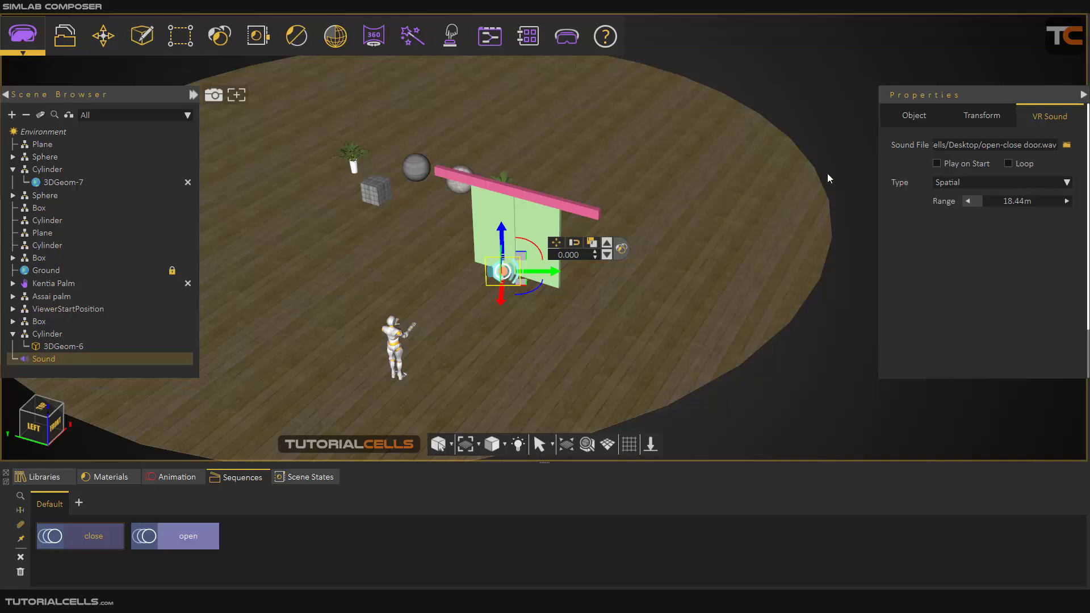
left_click(841, 153)
Rename the sound object as Sound-open closed
left_click(40, 360)
left_click(913, 117)
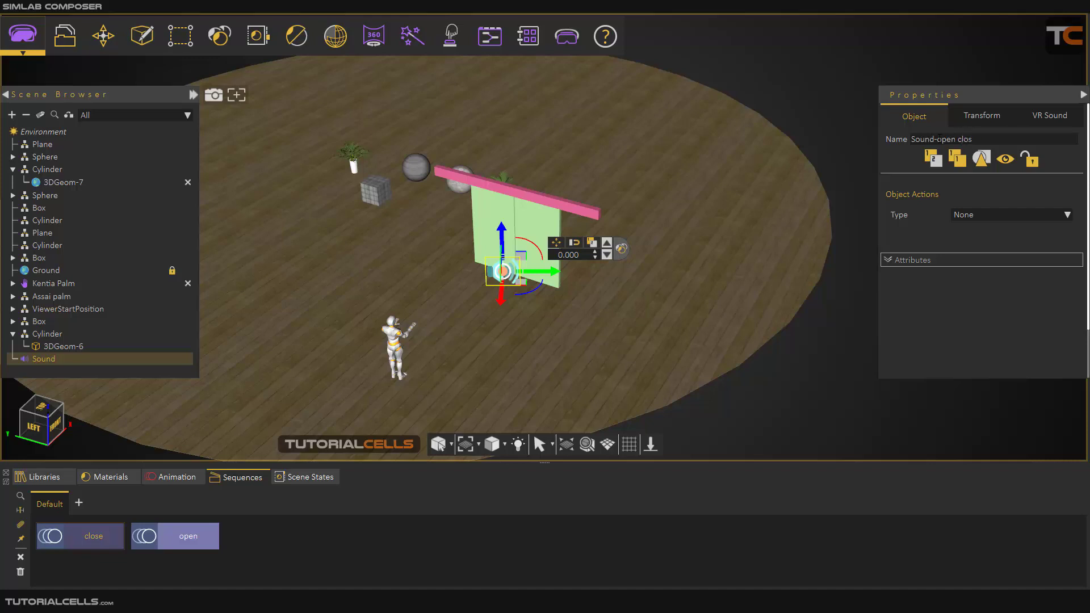
key("Return")
Adjust the sound object's position so it sits at the base of the seam between the two door panels
scroll(513, 285, "up", 3)
scroll(515, 281, "up", 2)
mouse_move(514, 277)
left_mouse_down()
mouse_move(495, 269)
mouse_move(504, 267)
left_mouse_up()
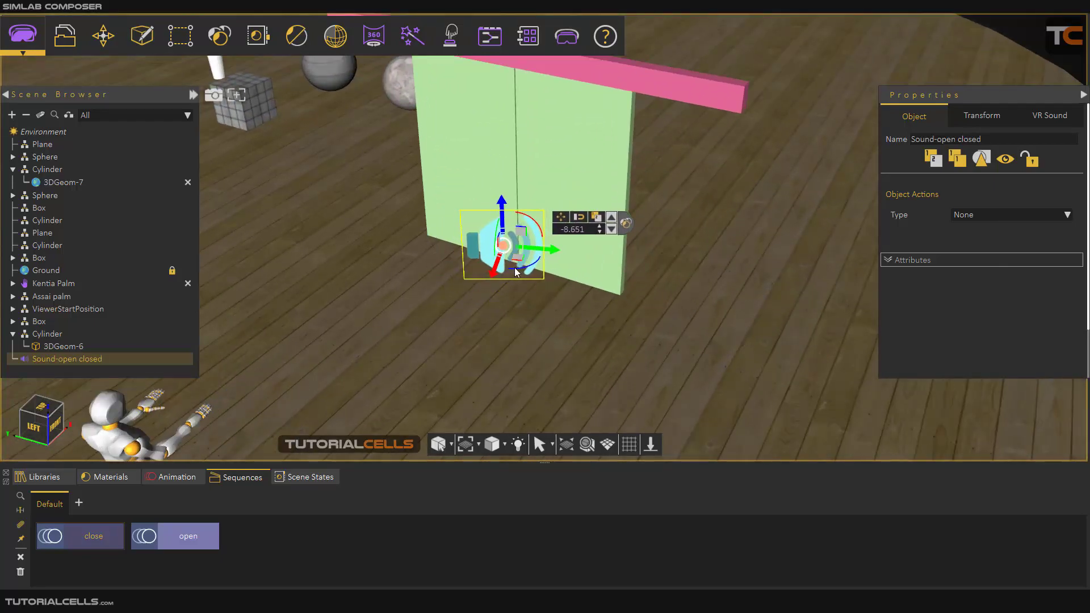
scroll(514, 268, "down", 3)
mouse_move(509, 230)
middle_mouse_down()
mouse_move(506, 185)
mouse_move(505, 233)
middle_mouse_up()
left_click_drag(505, 232, 504, 221)
middle_click_drag(506, 225, 563, 263)
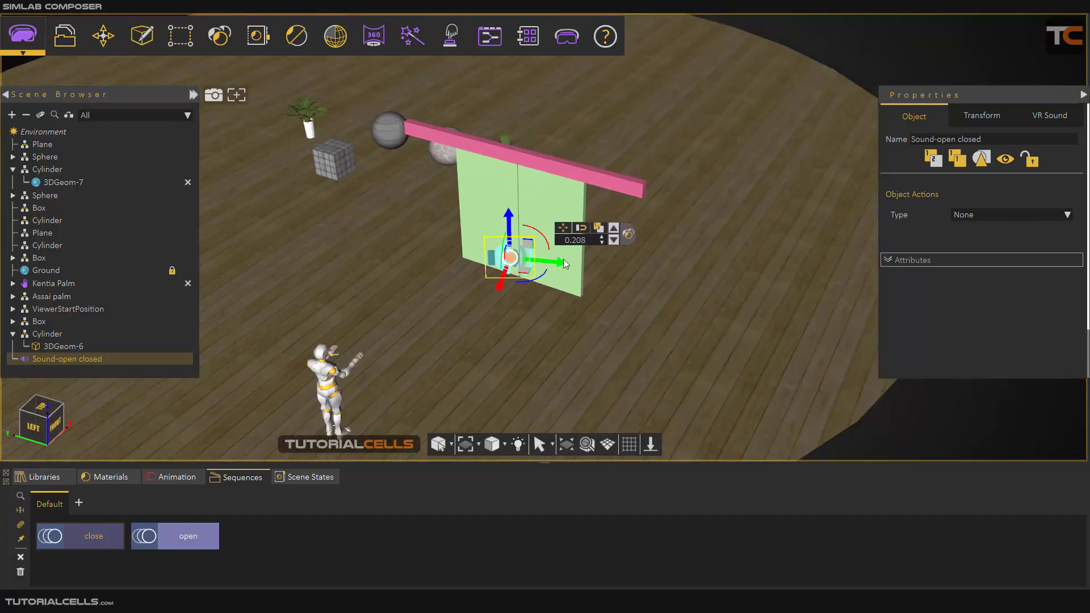
Set the sound object's type to Constant and reopen the Training Builder
left_click(1044, 116)
left_click(990, 180)
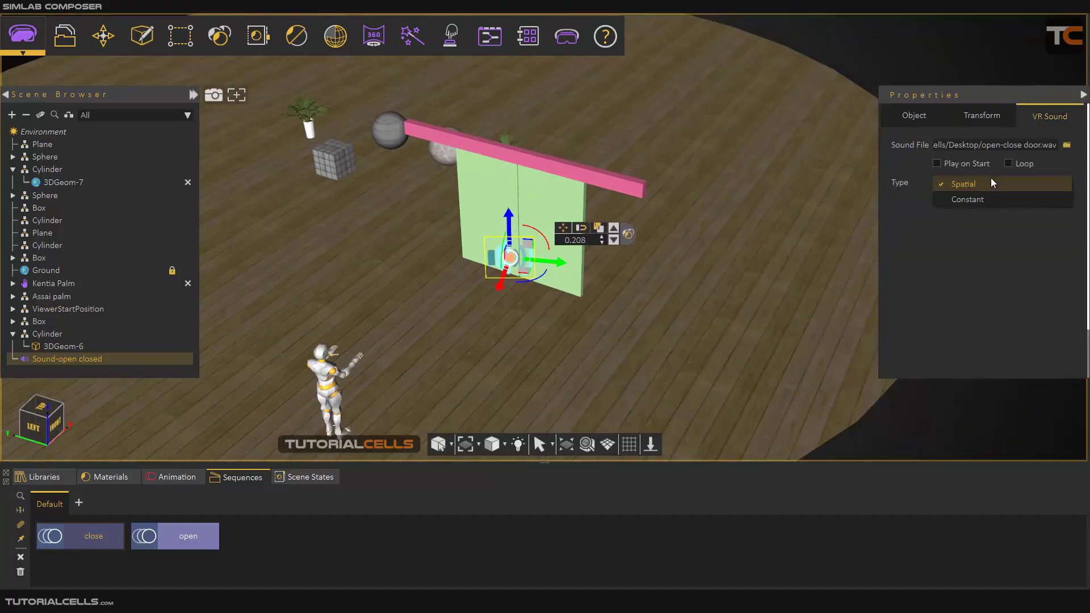
left_click(981, 200)
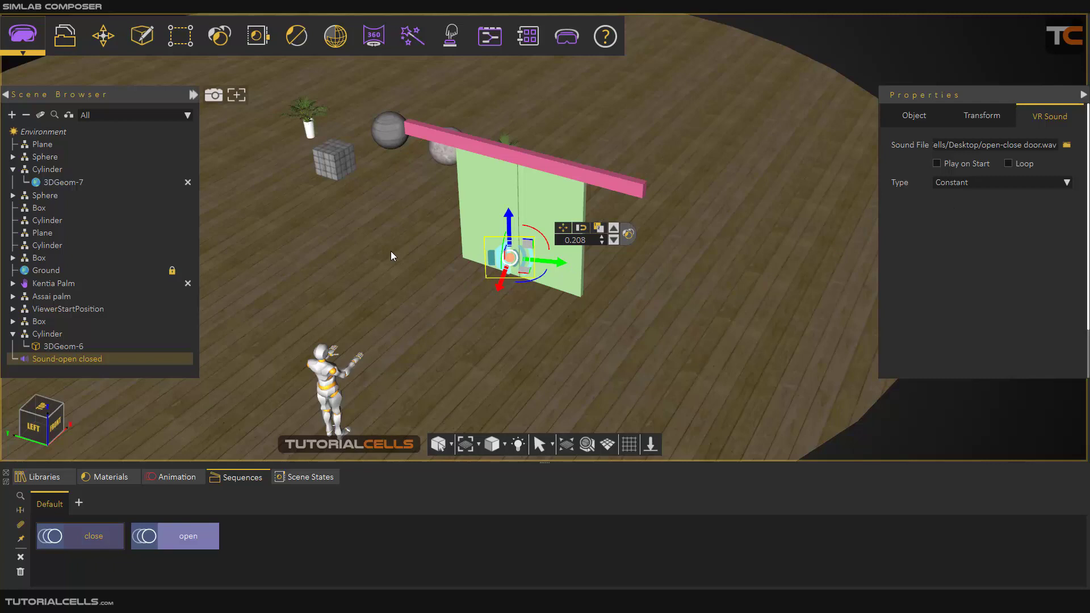
left_click(489, 37)
scroll(798, 269, "up", 4)
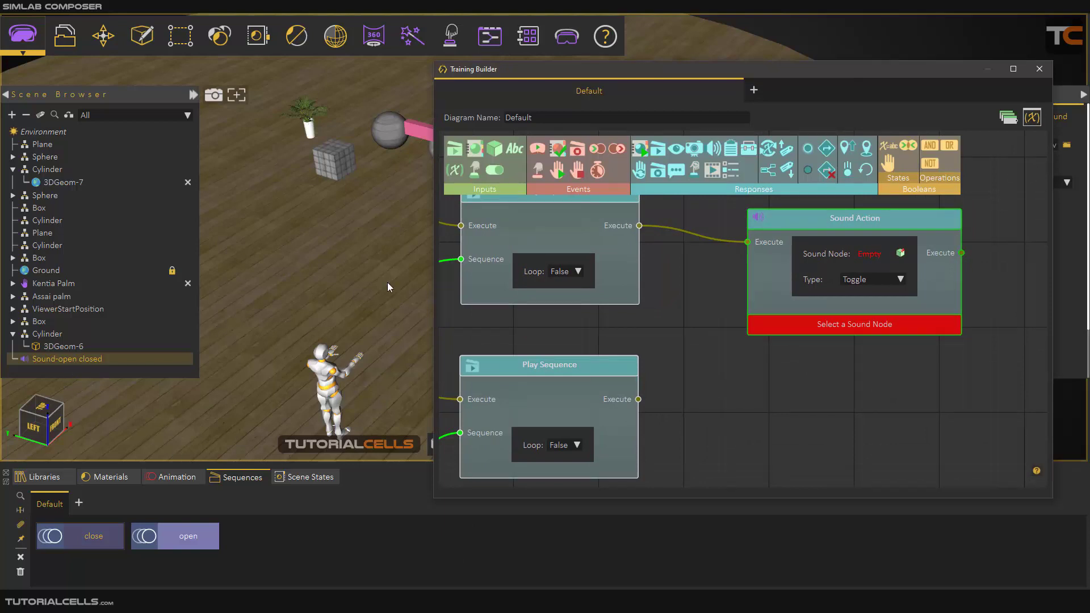
left_click_drag(495, 149, 681, 347)
left_click_drag(732, 382, 733, 384)
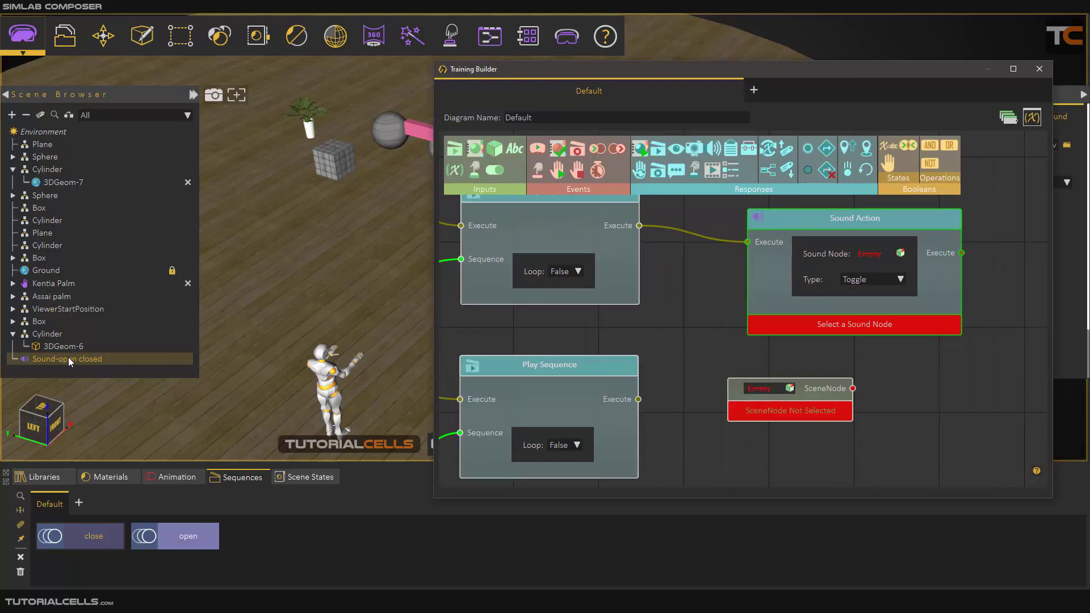
left_click(789, 389)
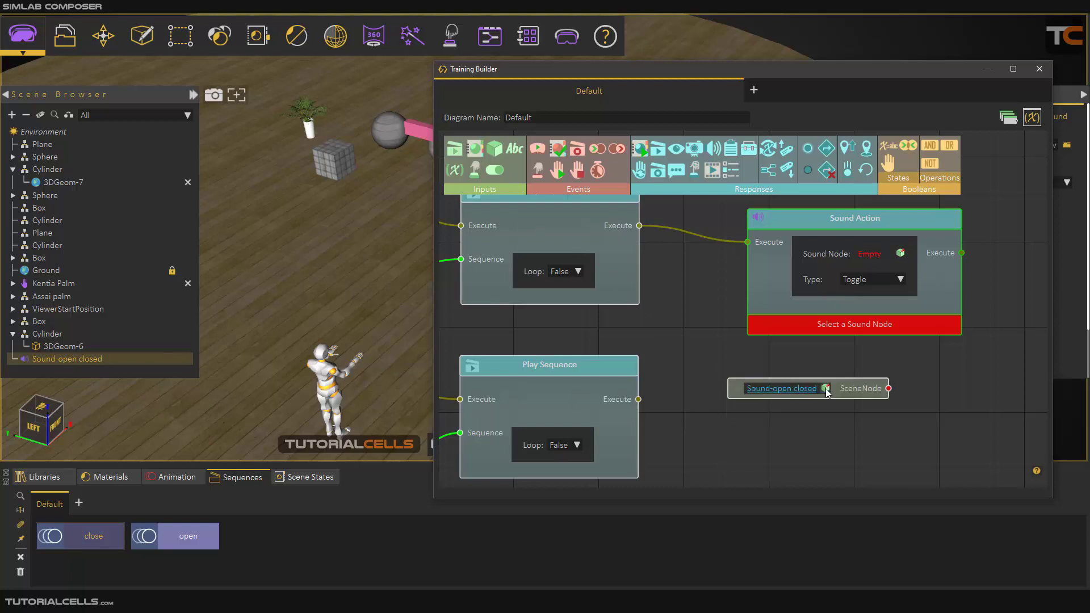
left_click_drag(860, 381, 664, 324)
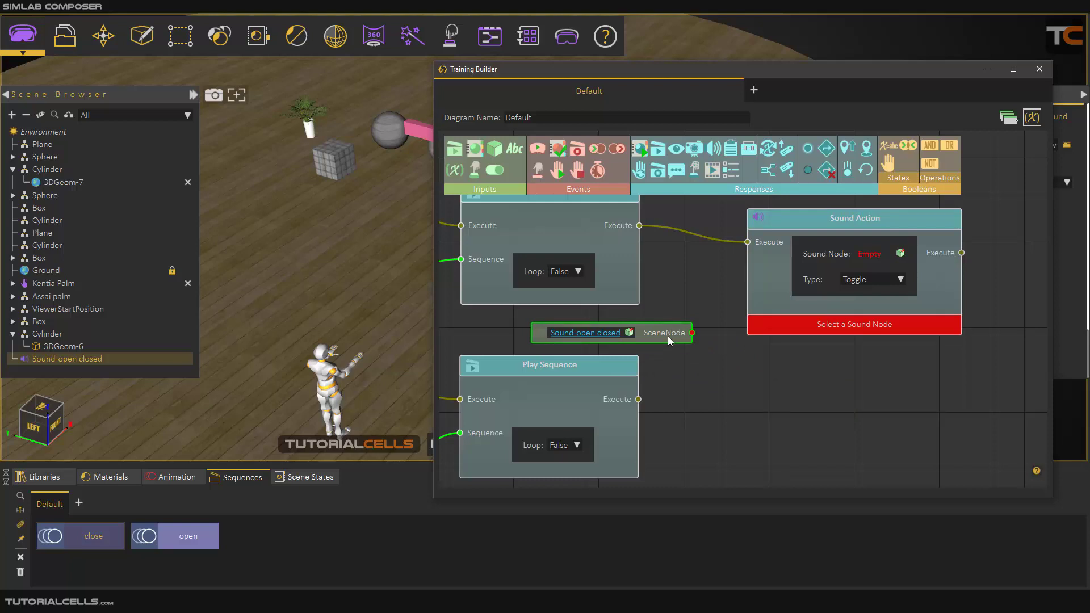
left_click_drag(669, 337, 840, 388)
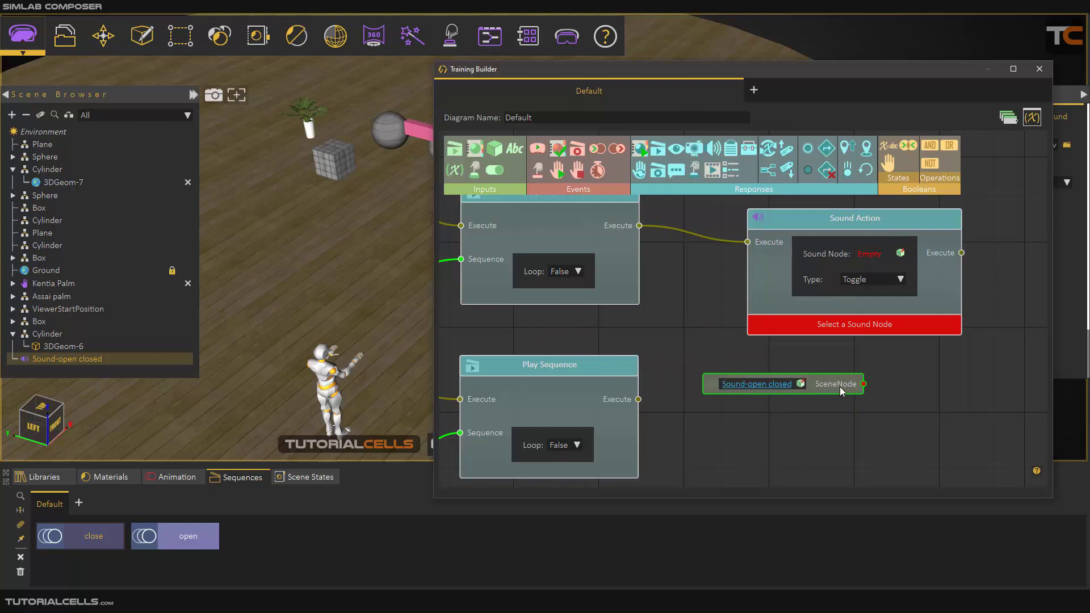
key("Delete")
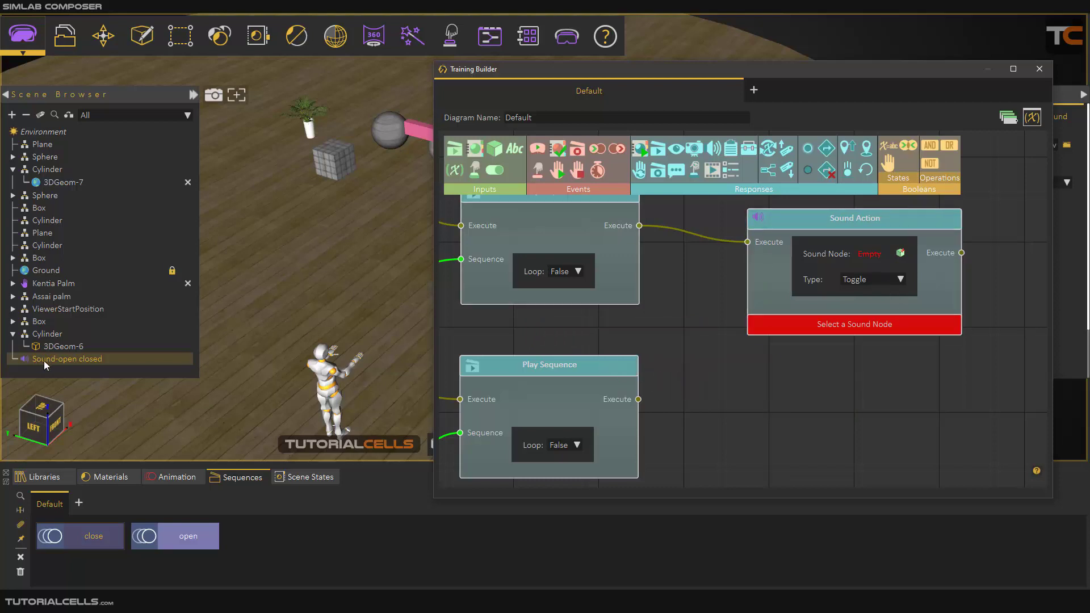
Assign Sound-open closed as the Sound Action's sound node and set its type to Play
left_click_drag(43, 360, 872, 230)
left_click(890, 290)
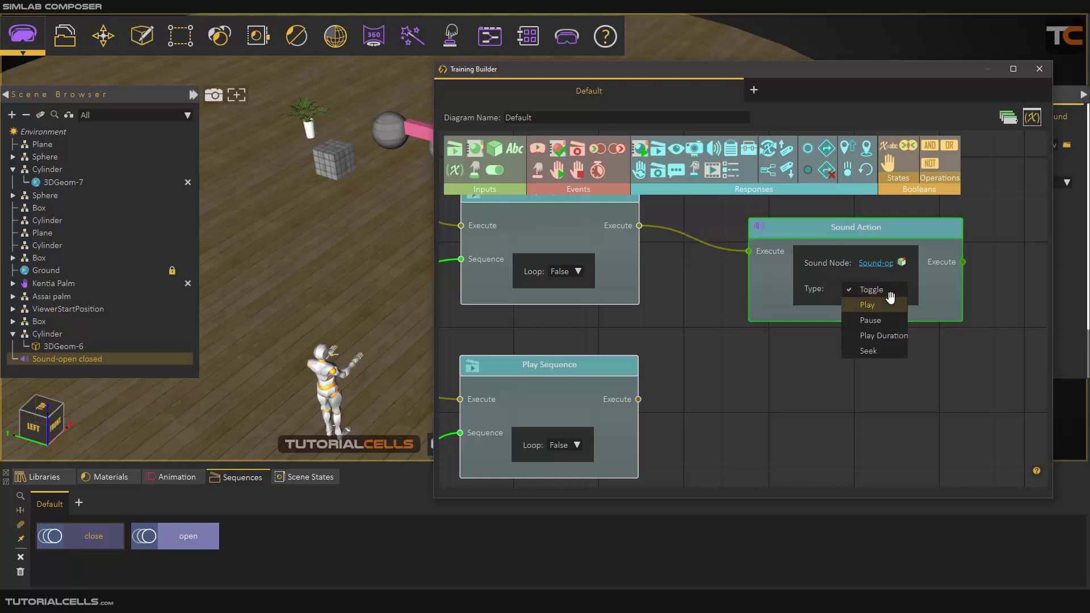
left_click(889, 305)
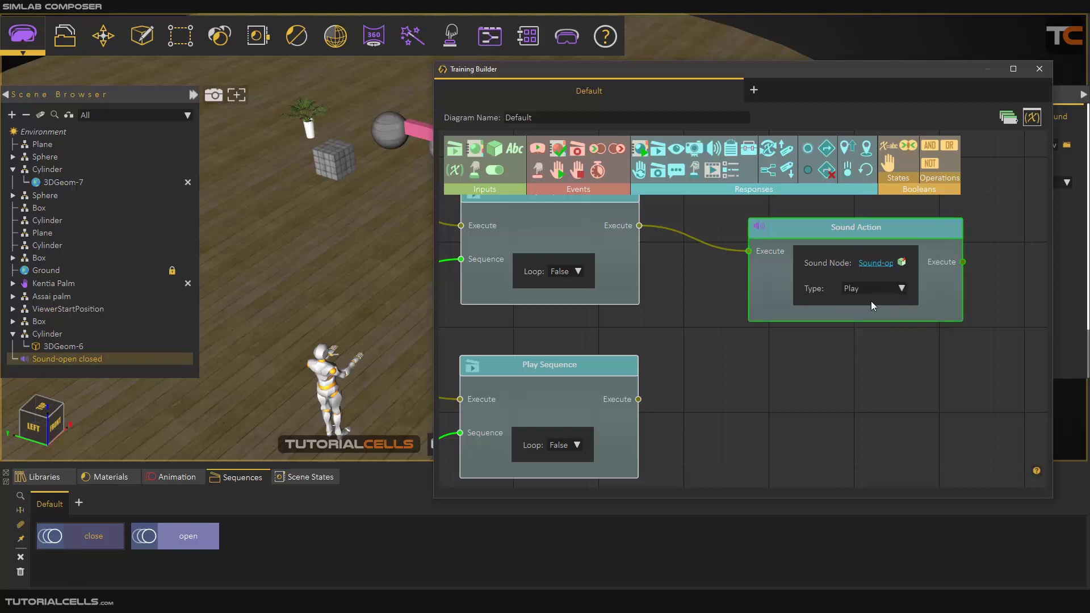
Test the opening sound in the desktop VR Viewer by walking into the trigger area and backing out, and exit without saving
scroll(661, 297, "down", 5)
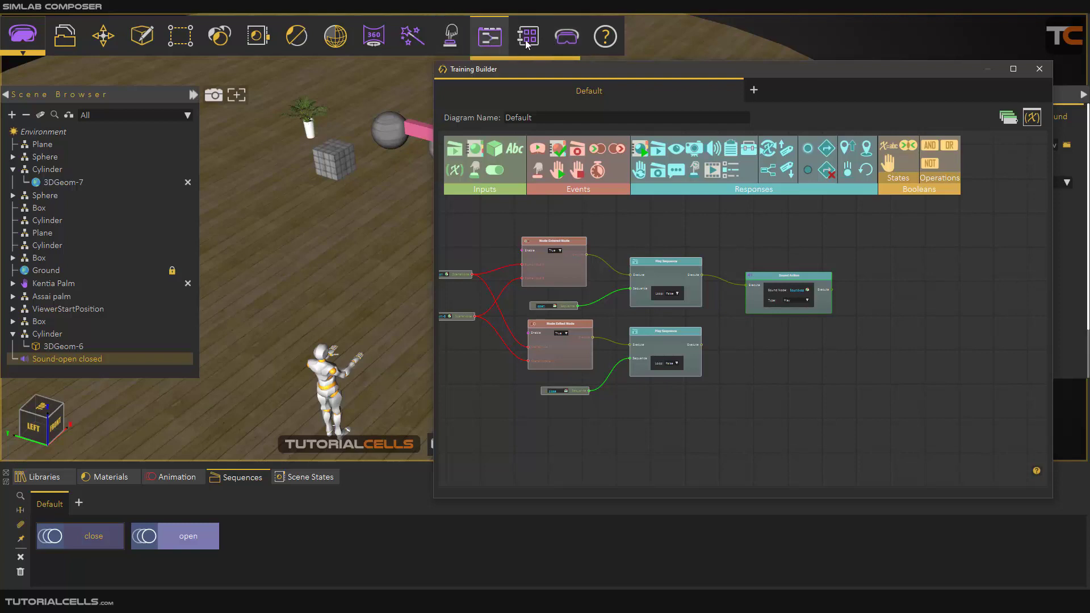
left_click(565, 36)
left_click(579, 83)
left_click(450, 271)
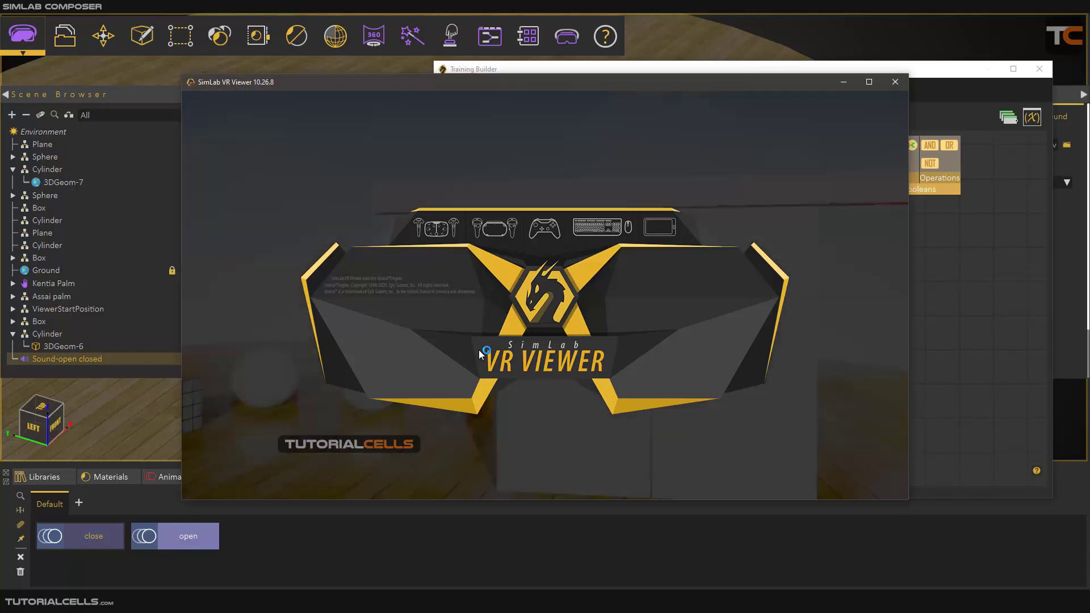
key("w")
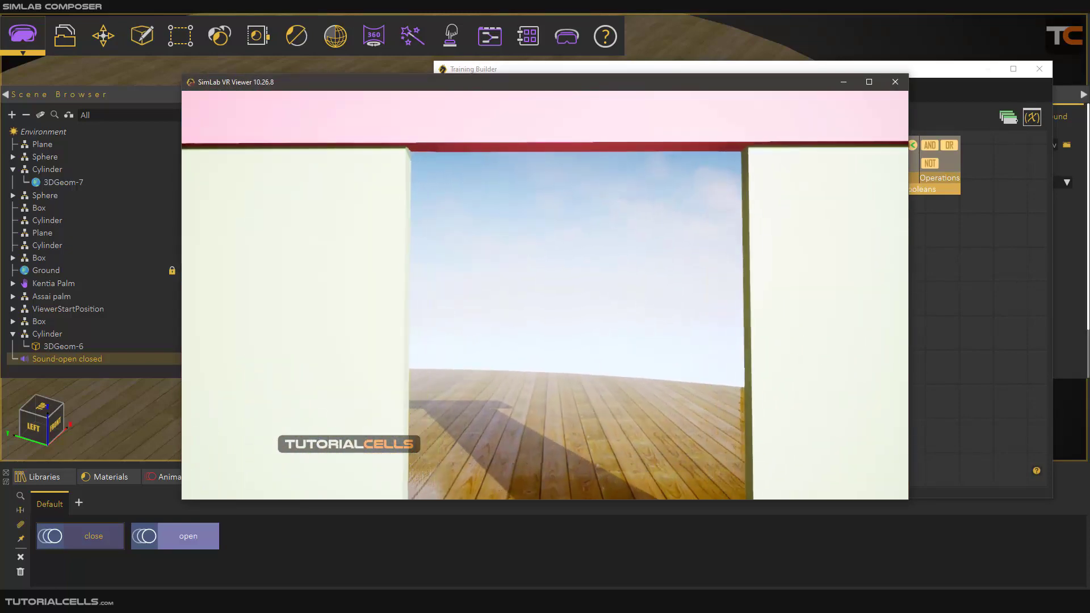
key("s")
key("s")
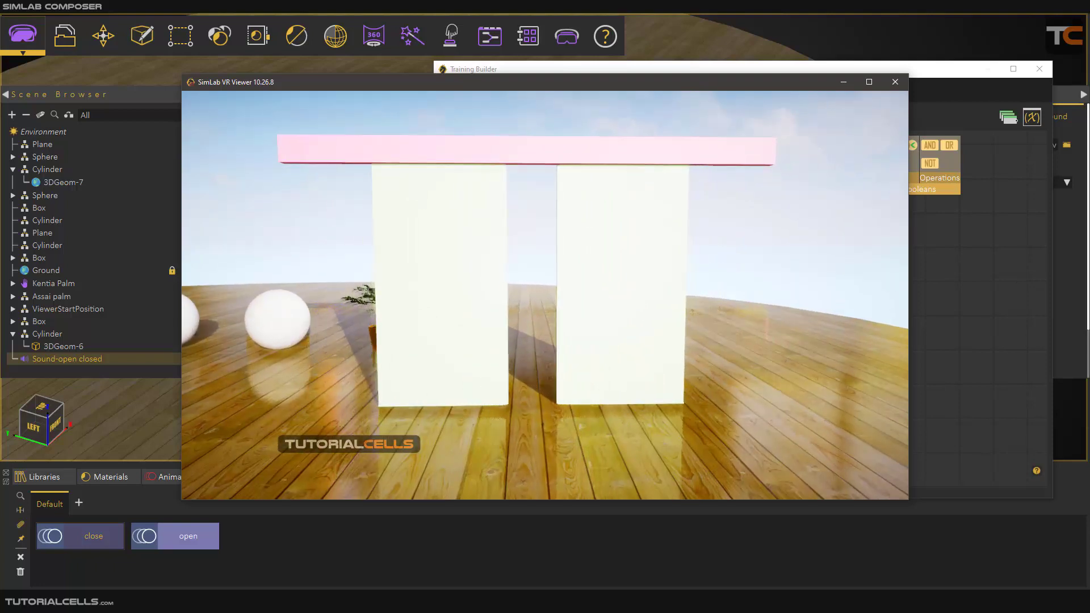
key("Escape")
left_click(894, 83)
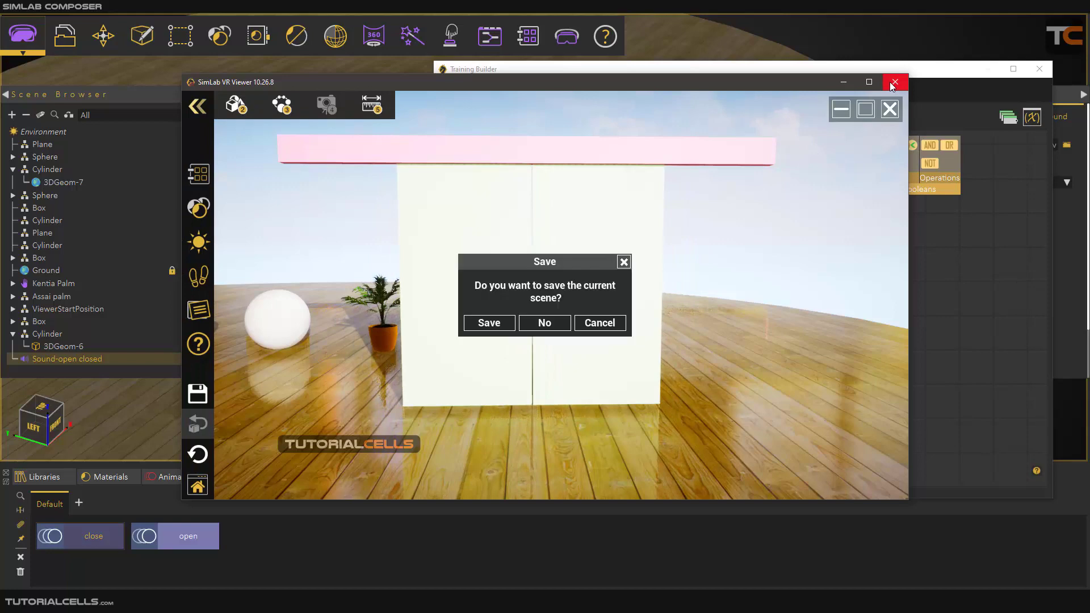
left_click(545, 323)
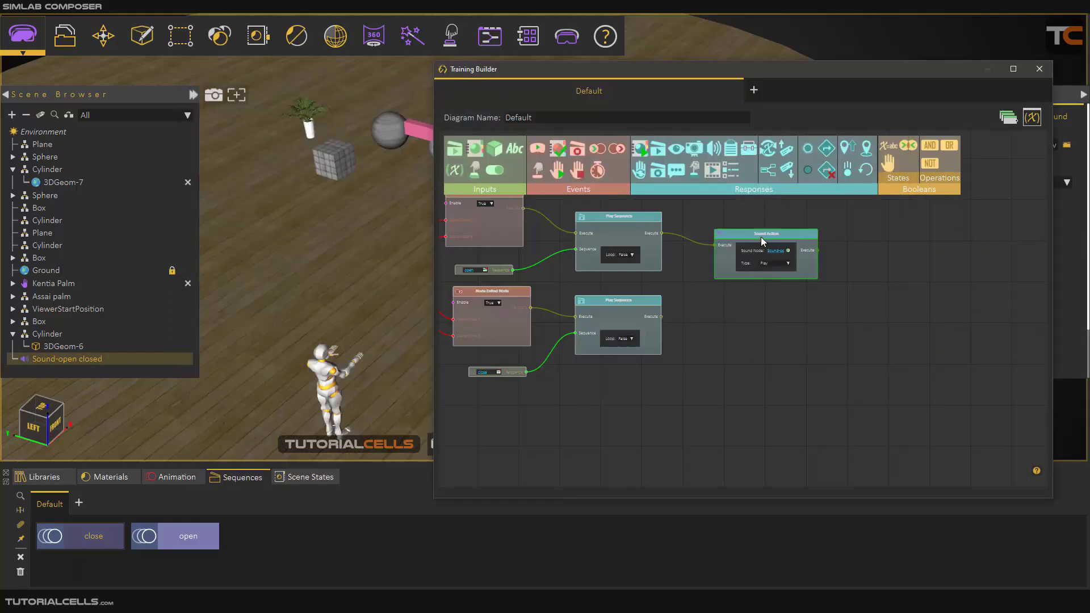
Duplicate the Sound Action response and place the copy beside the close sequence's Play Sequence response
key("ctrl+c")
key("ctrl+v")
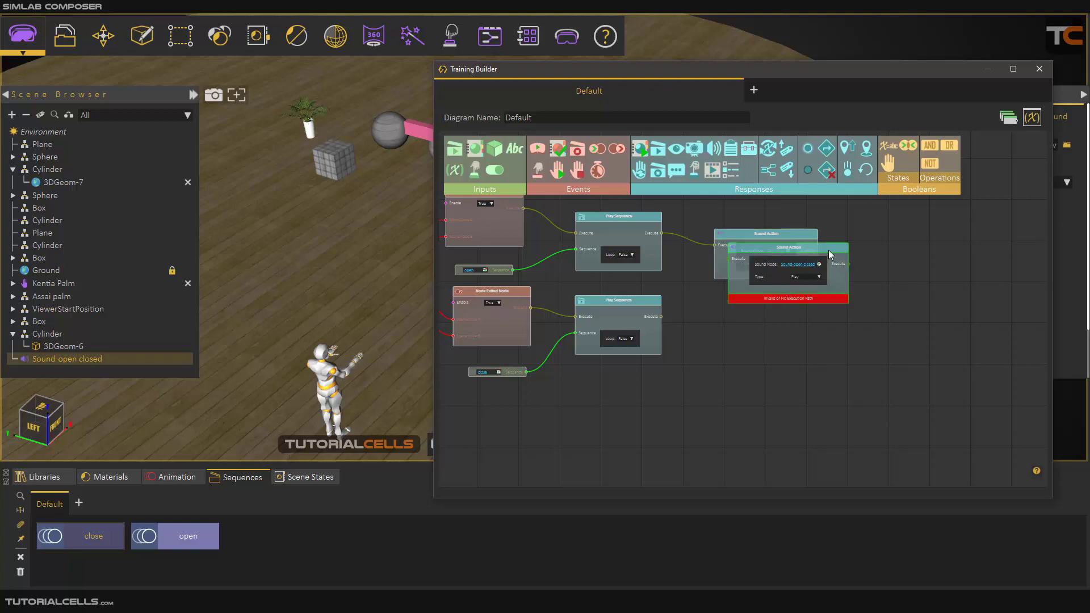
left_click_drag(829, 257, 813, 329)
scroll(806, 335, "up", 3)
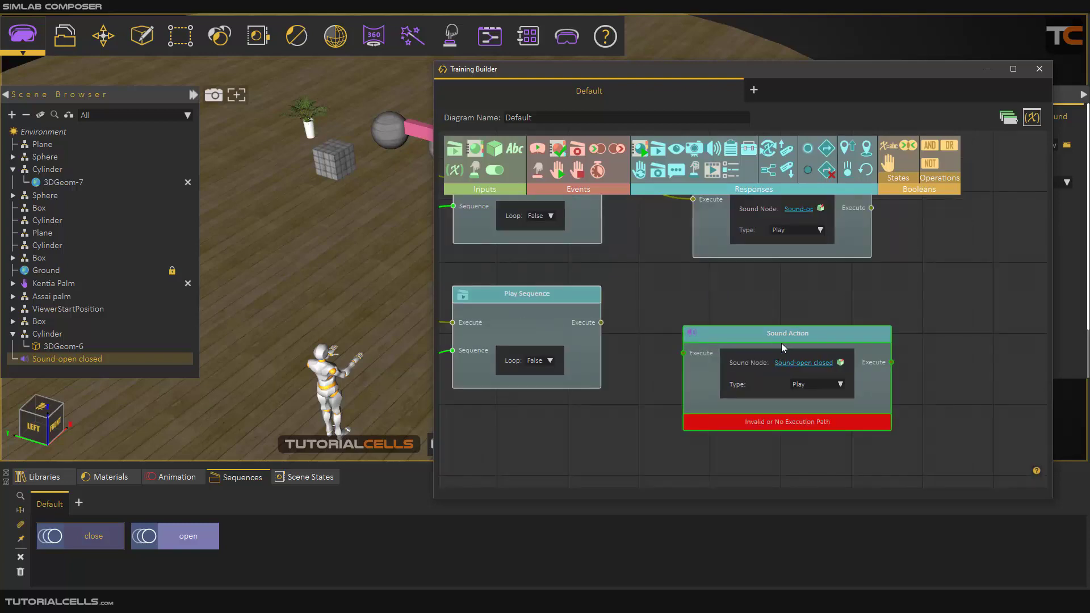
Link the close sequence's Play Sequence Execute output to the copied Sound Action and tidy both Sound Action positions
scroll(644, 333, "down", 3)
left_click_drag(660, 316, 708, 335)
scroll(687, 299, "up", 3)
scroll(687, 299, "down", 3)
middle_click_drag(635, 281, 652, 319)
scroll(651, 319, "up", 3)
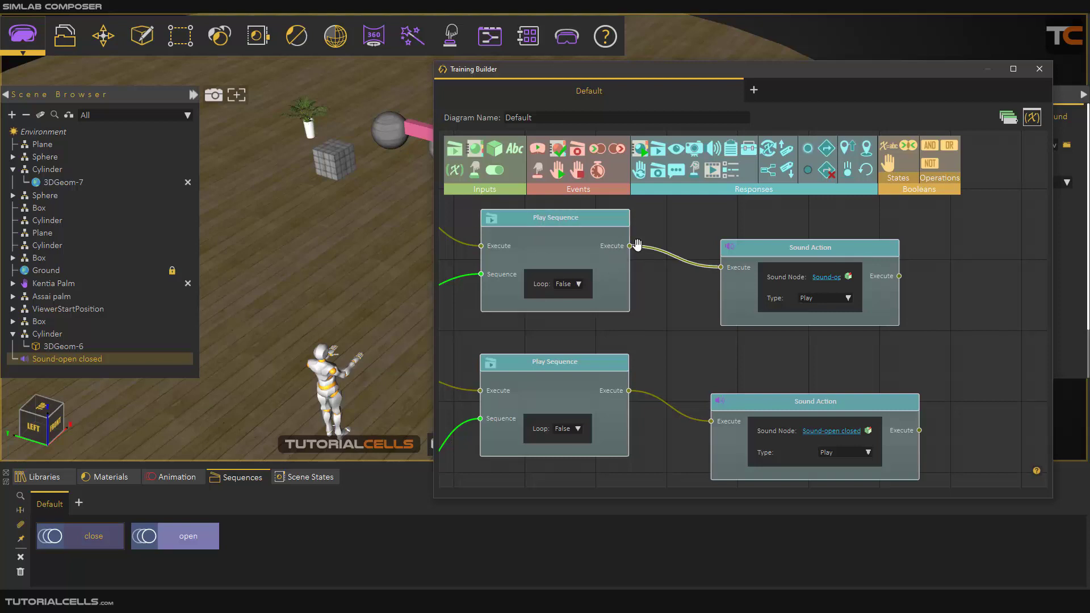
left_click_drag(758, 250, 751, 252)
mouse_move(766, 398)
left_mouse_down()
mouse_move(754, 394)
mouse_move(770, 397)
mouse_move(764, 405)
left_mouse_up()
scroll(719, 399, "down", 3)
scroll(761, 405, "down", 2)
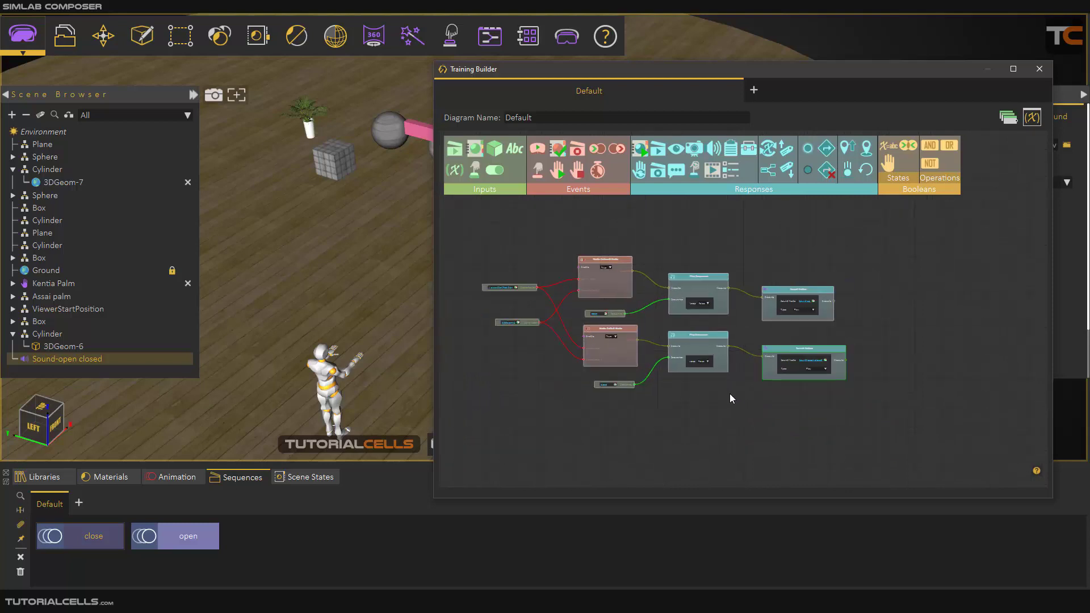
Test the opening and closing sounds in the desktop VR Viewer by walking through the door and backing out, and exit without saving
left_click(566, 37)
left_click(559, 79)
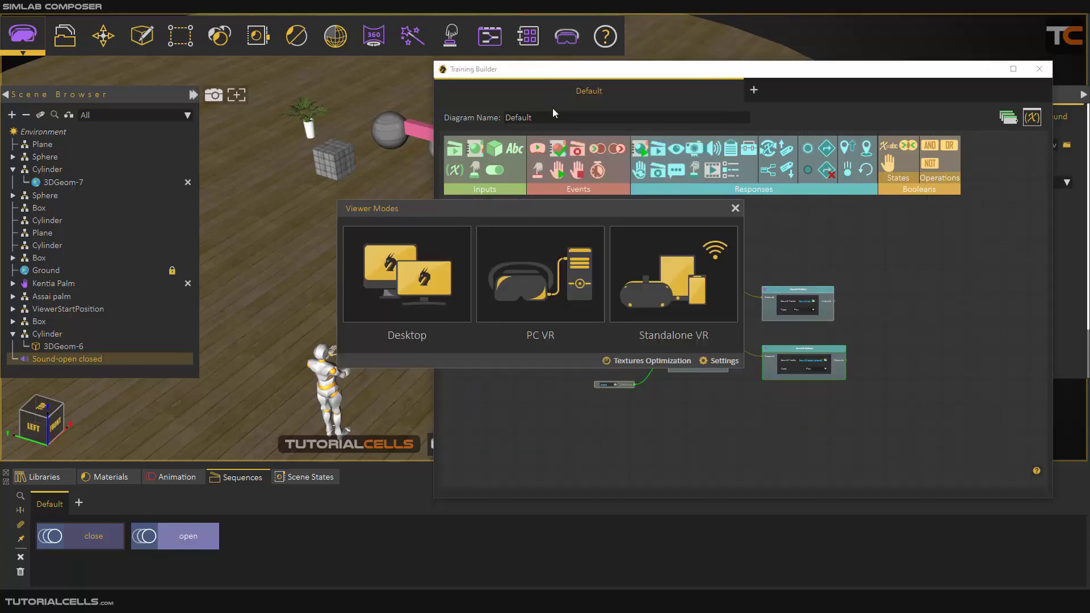
left_click(447, 290)
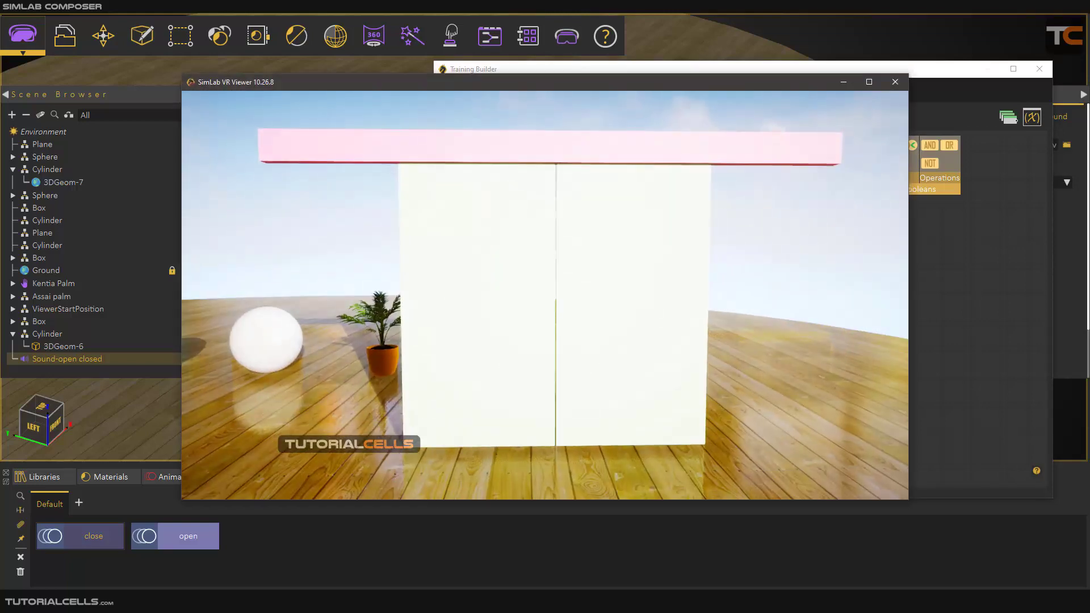
key("w")
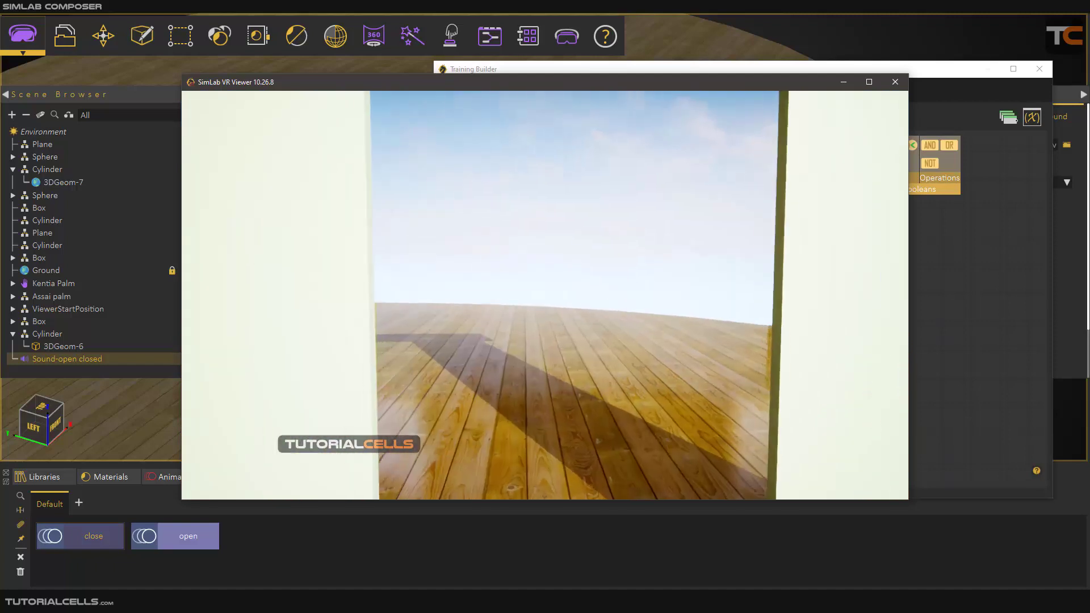
key("s")
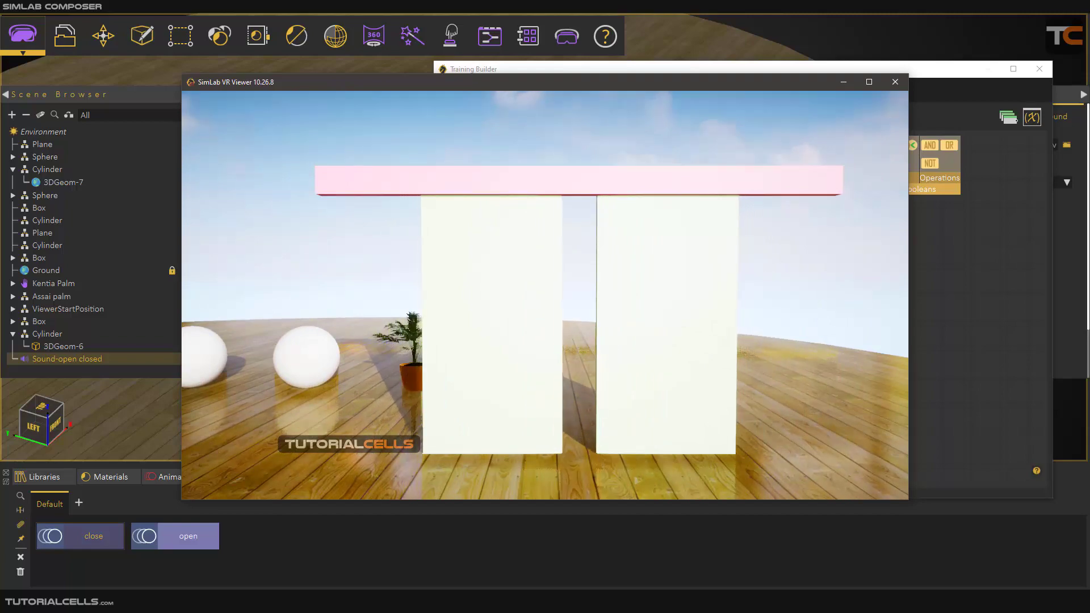
mouse_move(842, 158)
left_click(895, 83)
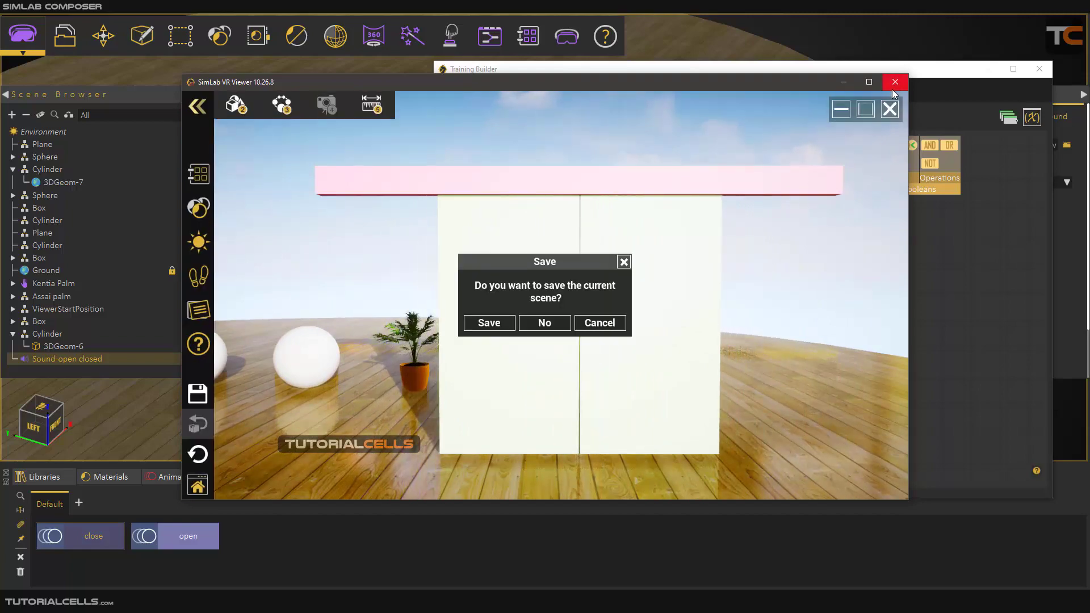
left_click(545, 321)
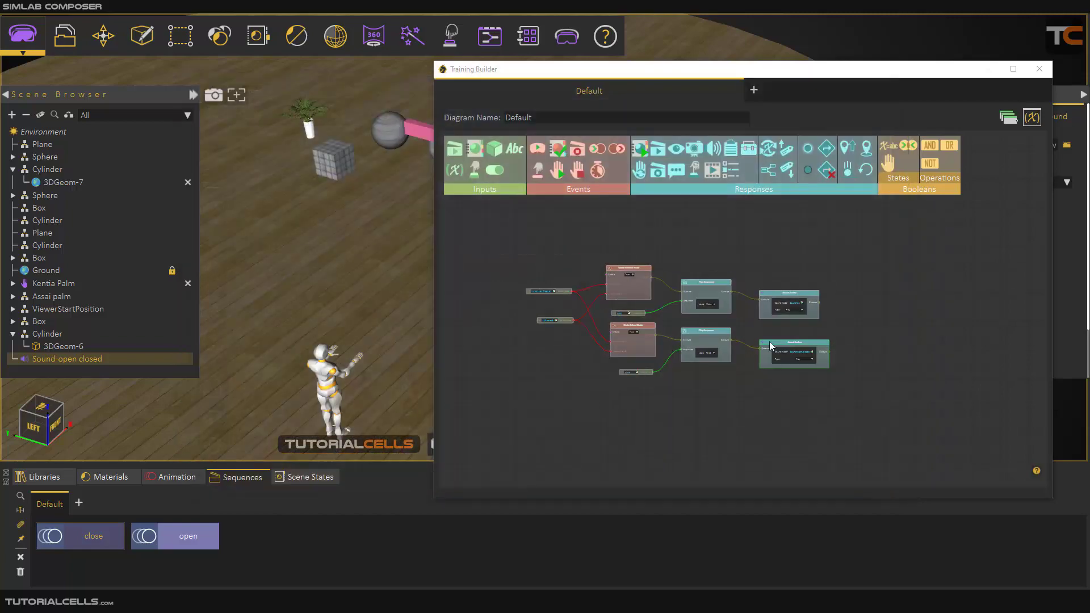
Detach the SimLab VR Viewer commands as a floating palette in the scene beside the mannequin
scroll(645, 321, "up", 3)
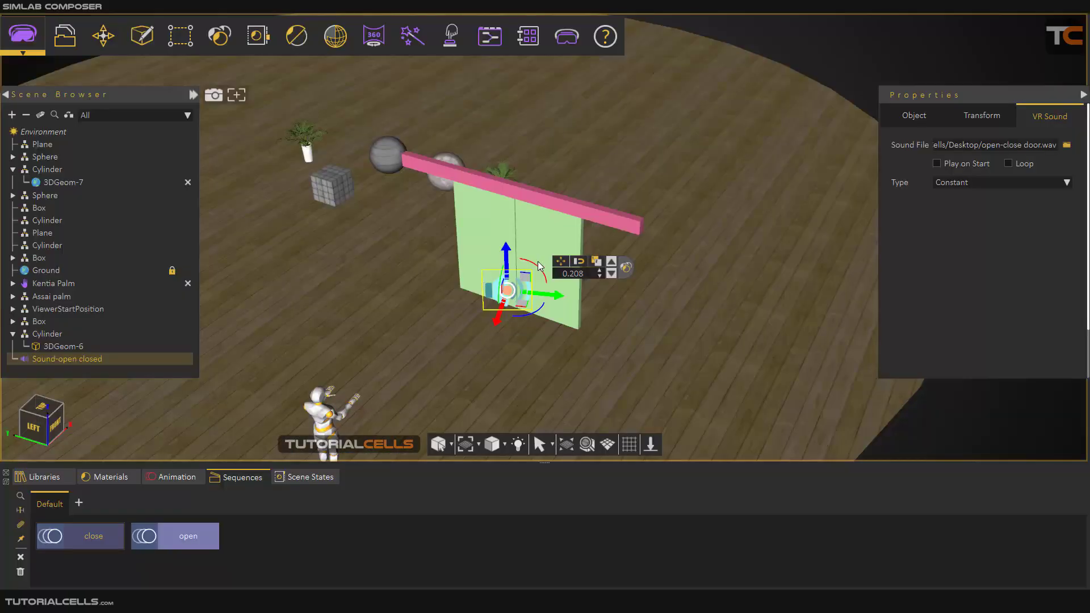
middle_click_drag(539, 266, 603, 253)
scroll(651, 256, "down", 3)
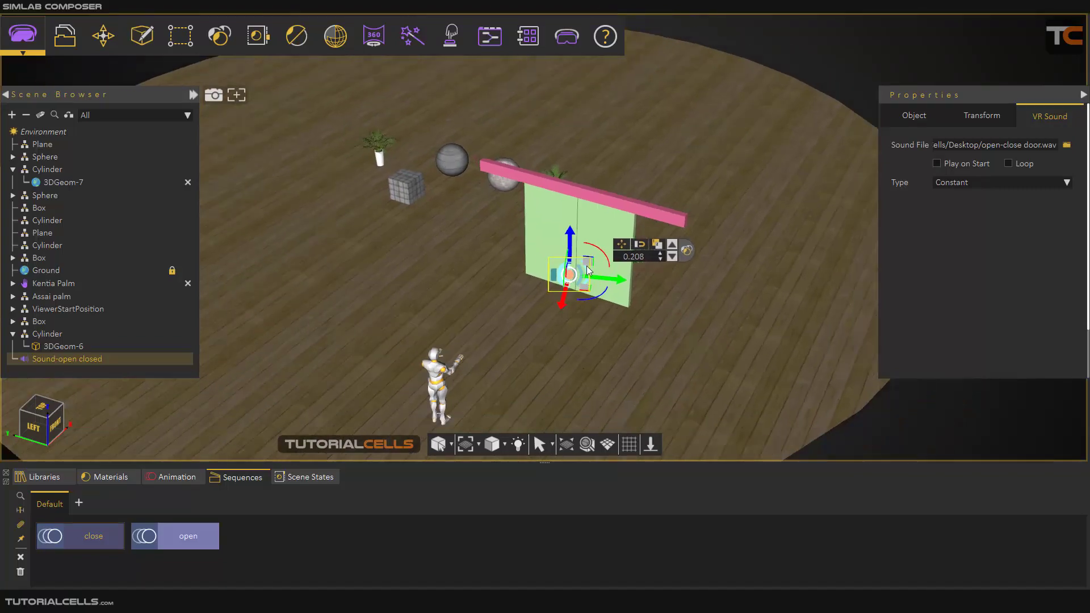
scroll(555, 272, "up", 2)
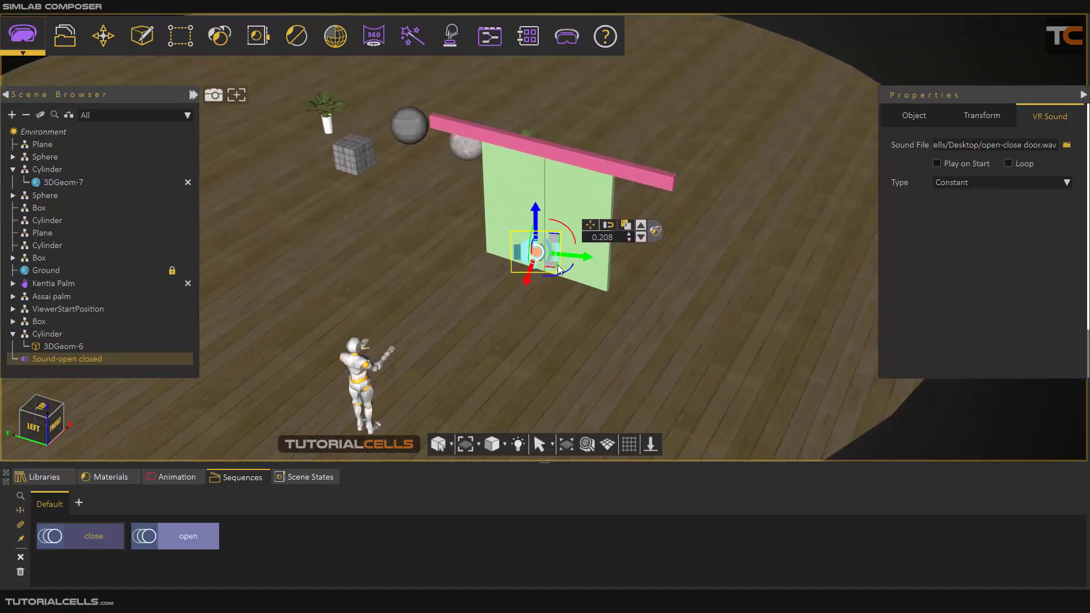
left_click(568, 37)
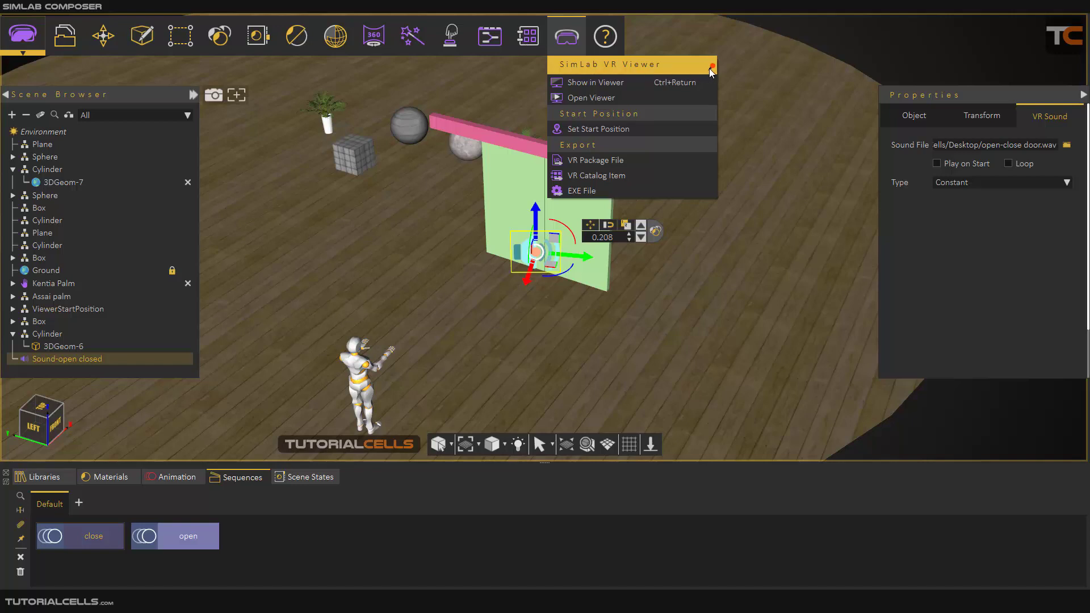
left_click_drag(711, 70, 289, 333)
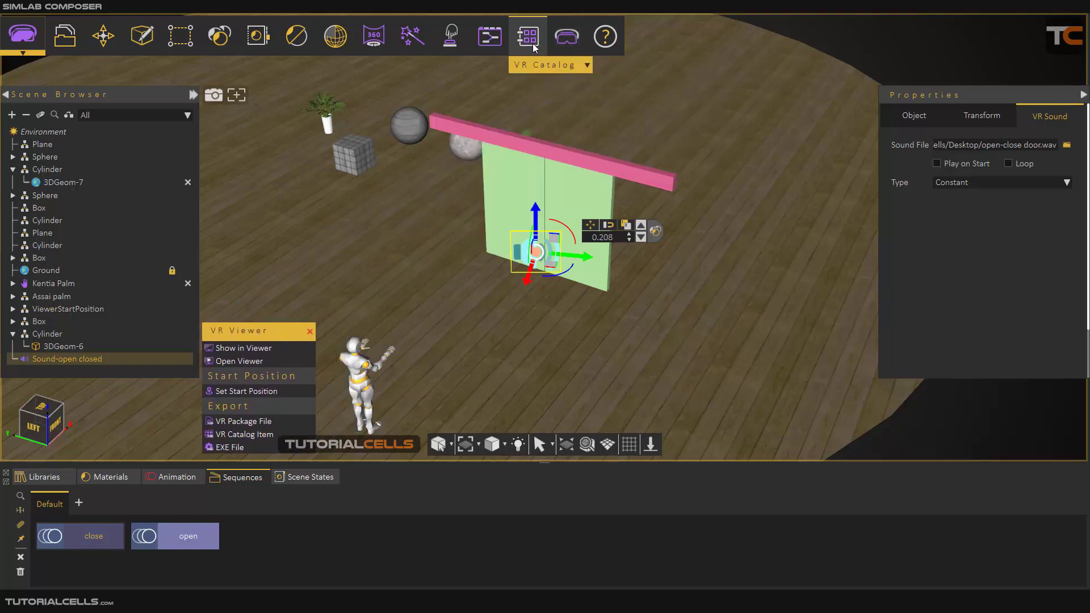
Reopen the Training Builder and review the complete door logic in the Default diagram, discarding any extra diagram
left_click(491, 36)
left_click_drag(578, 71, 536, 54)
scroll(723, 321, "down", 5)
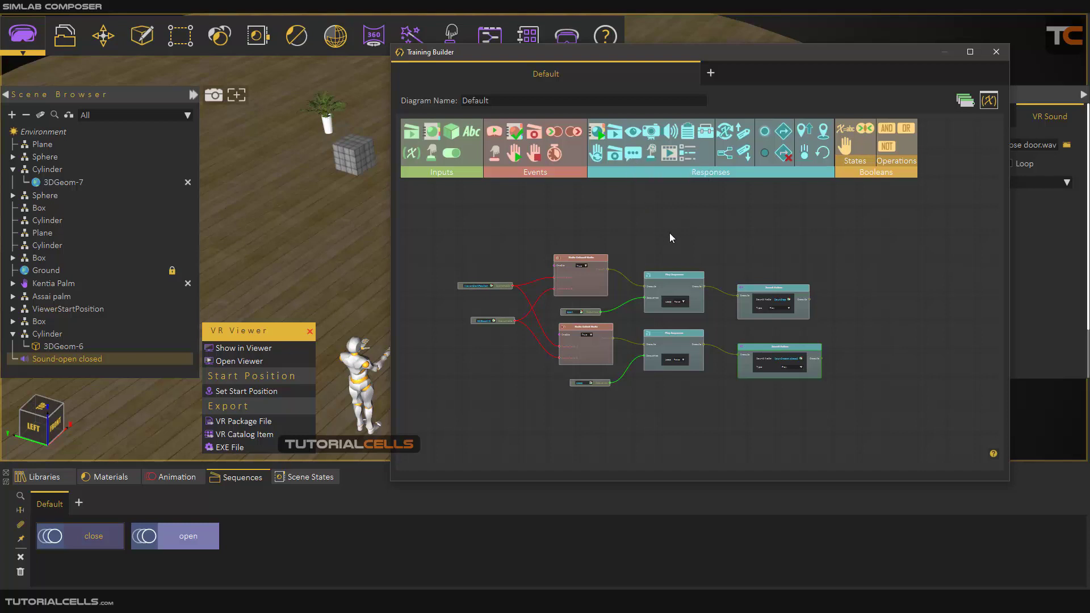
left_click(339, 248)
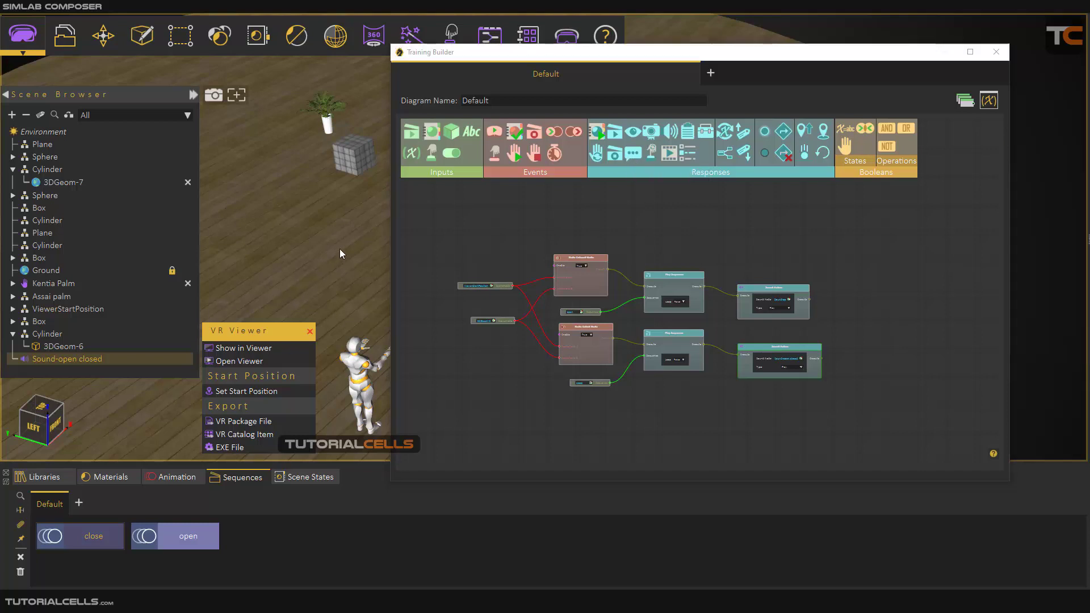
middle_click_drag(343, 246, 299, 243)
scroll(299, 244, "down", 2)
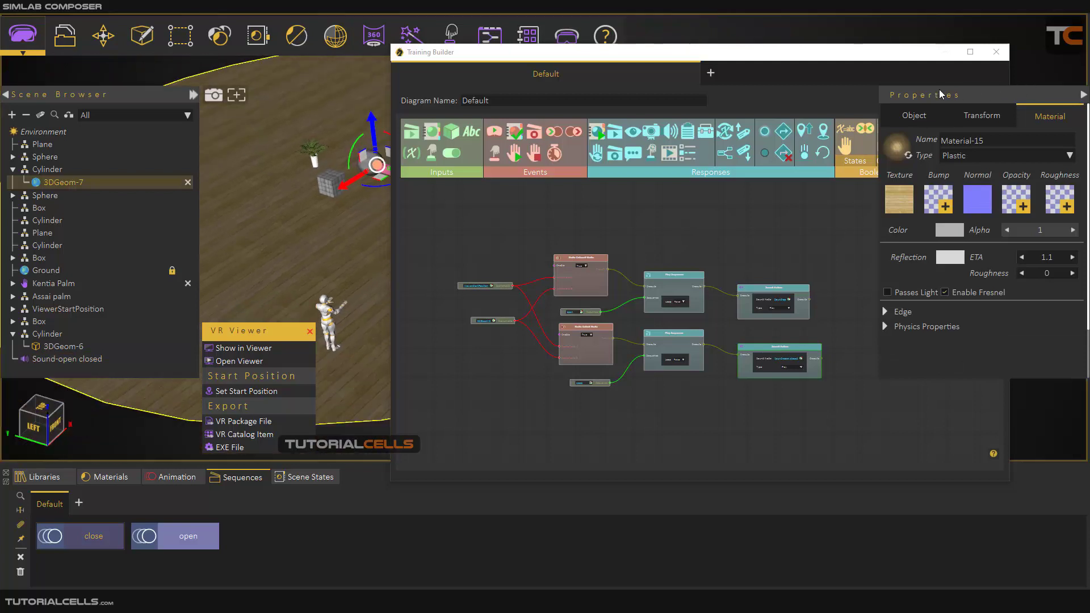
left_click(904, 82)
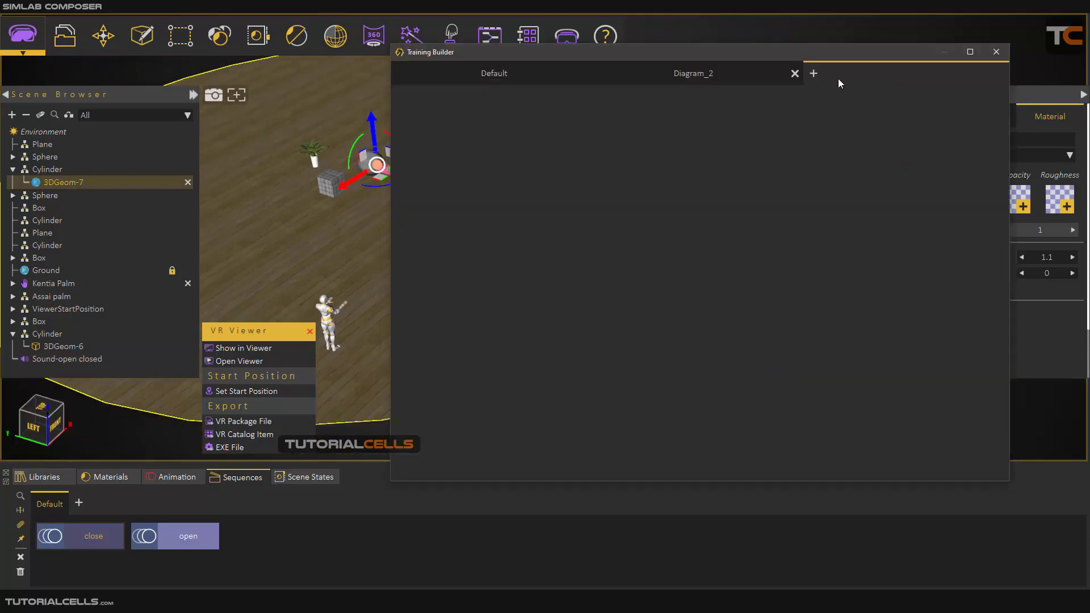
left_click(794, 74)
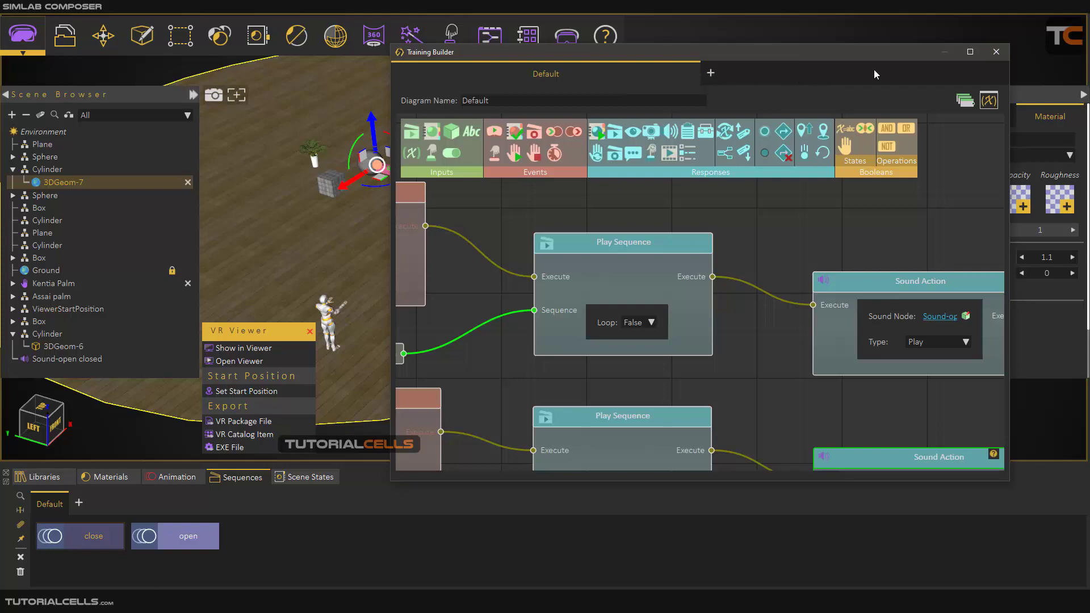
Close the Training Builder and collapse the object properties to clear the view of the door and mannequin
left_click(996, 51)
left_click(1081, 94)
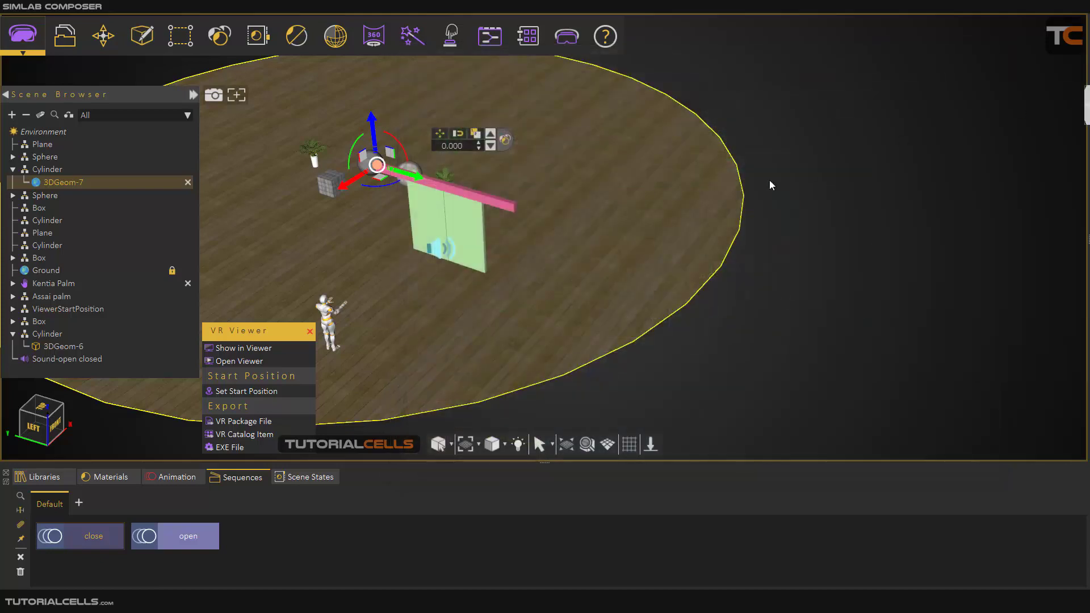
scroll(557, 241, "up", 5)
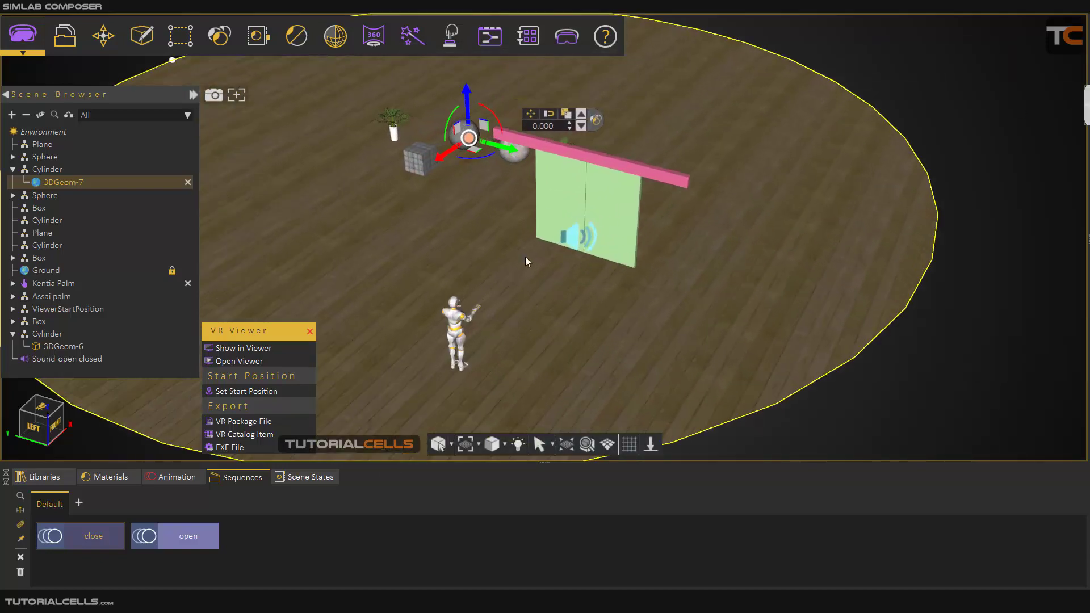
middle_click_drag(446, 230, 582, 257)
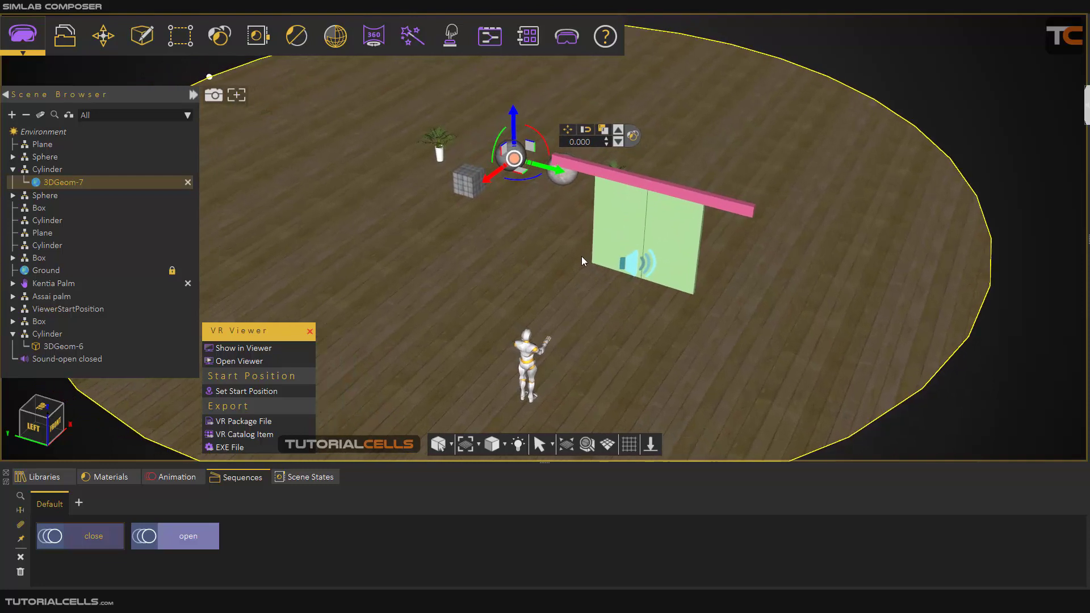
Insert the Electricity symbol from the Symbols category of the 3D Models library onto the floor of the scene
left_click(32, 479)
left_click(35, 498)
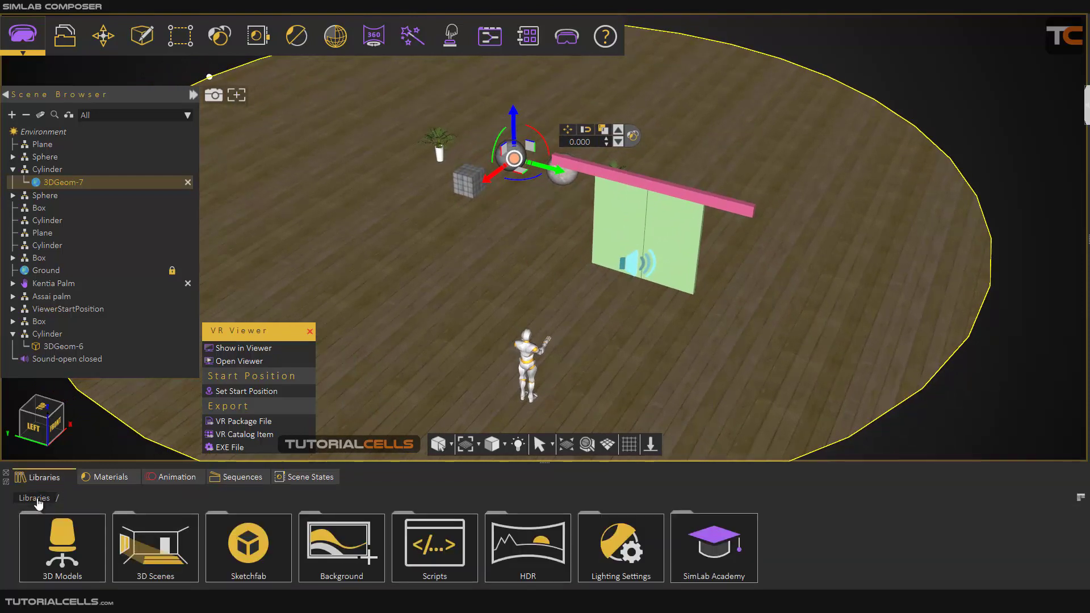
double_click(90, 544)
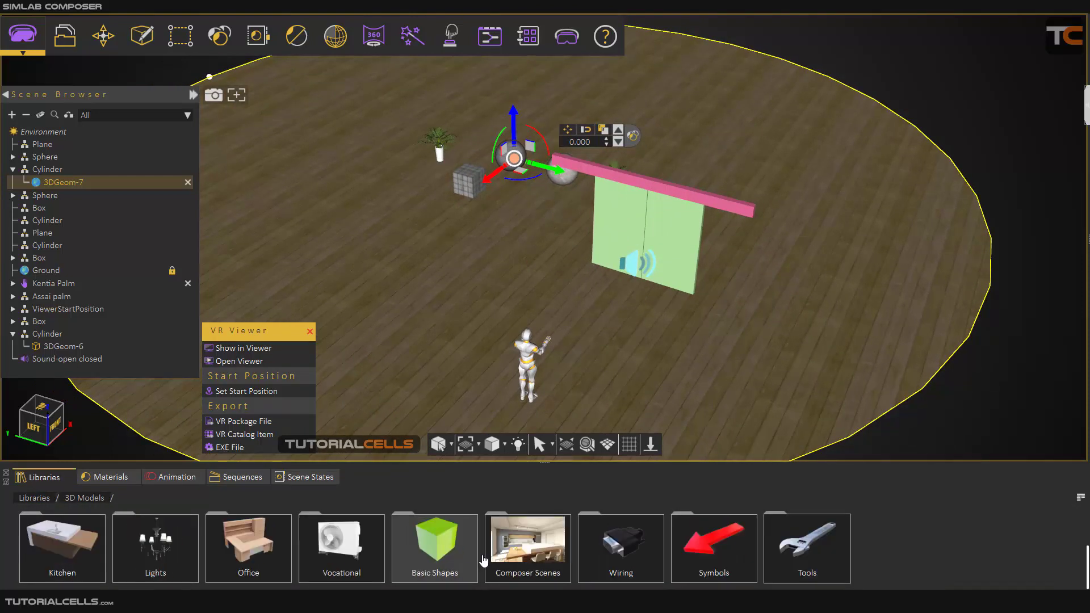
double_click(714, 565)
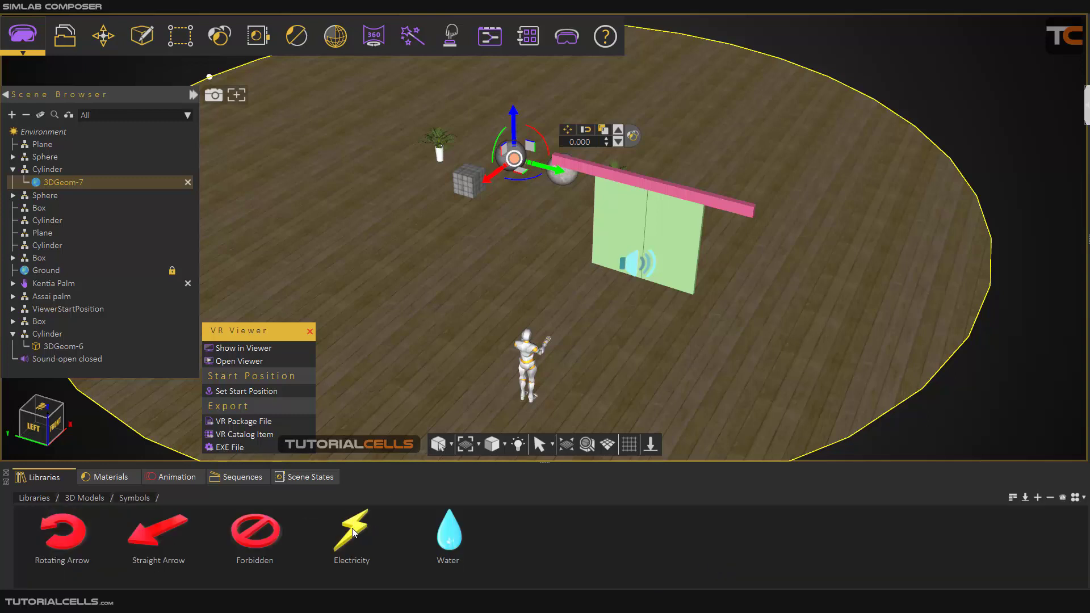
left_click_drag(352, 533, 742, 316)
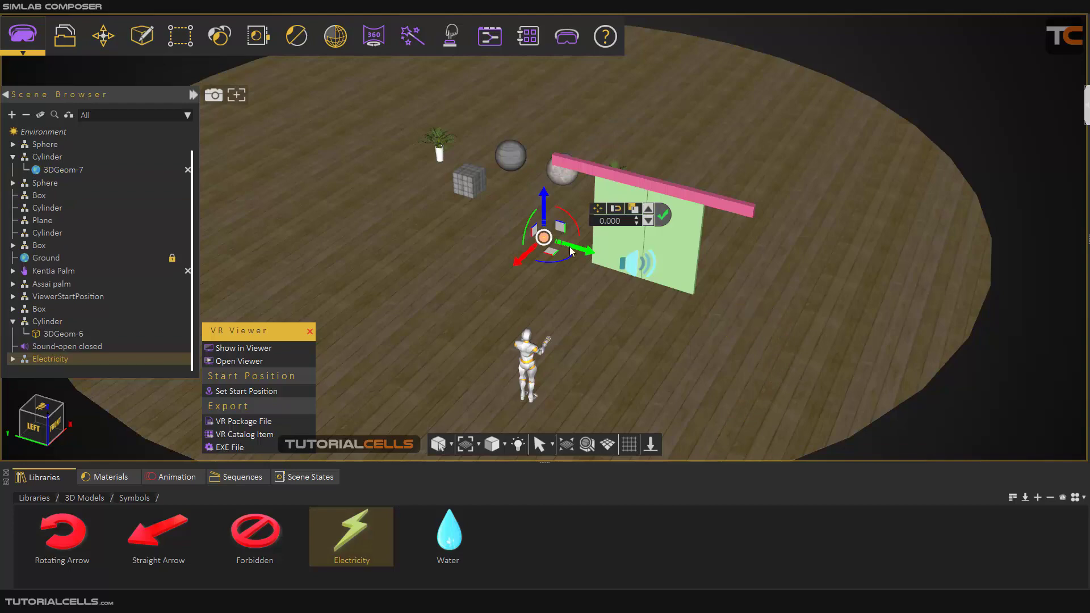
Enlarge the Electricity symbol by about 6.25 and rotate it by about 41.4 degrees so it stands upright
scroll(539, 238, "up", 2)
left_click_drag(543, 240, 561, 229)
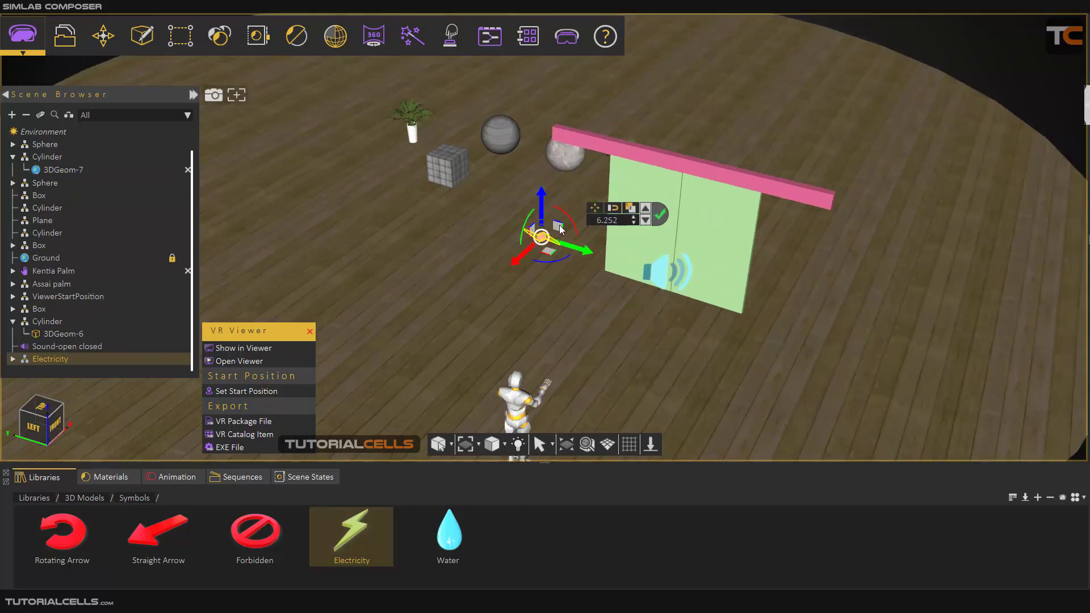
middle_click_drag(538, 204, 542, 230)
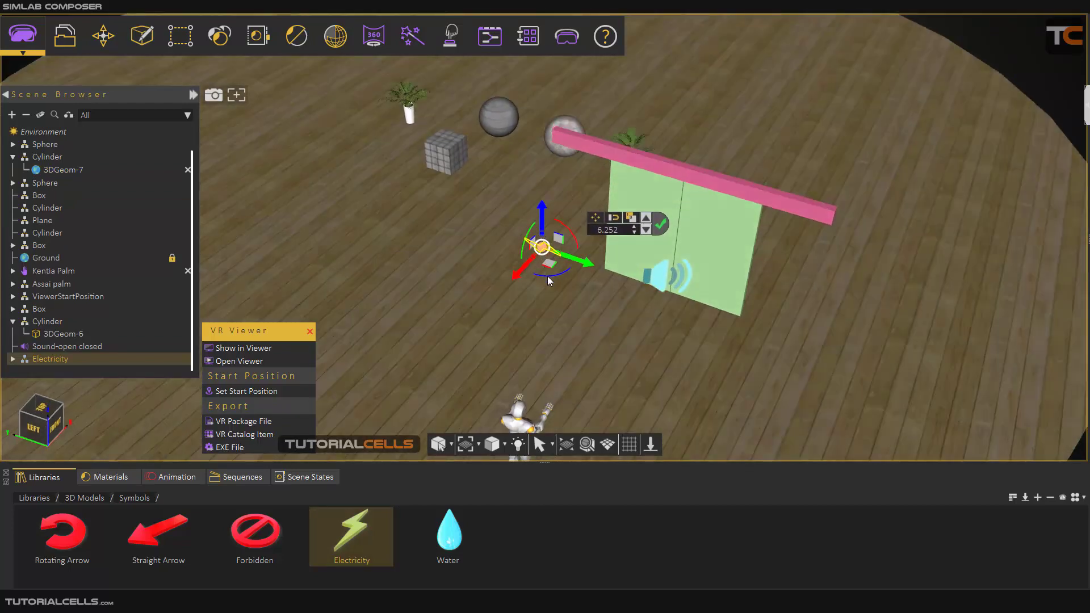
left_click_drag(547, 275, 453, 267)
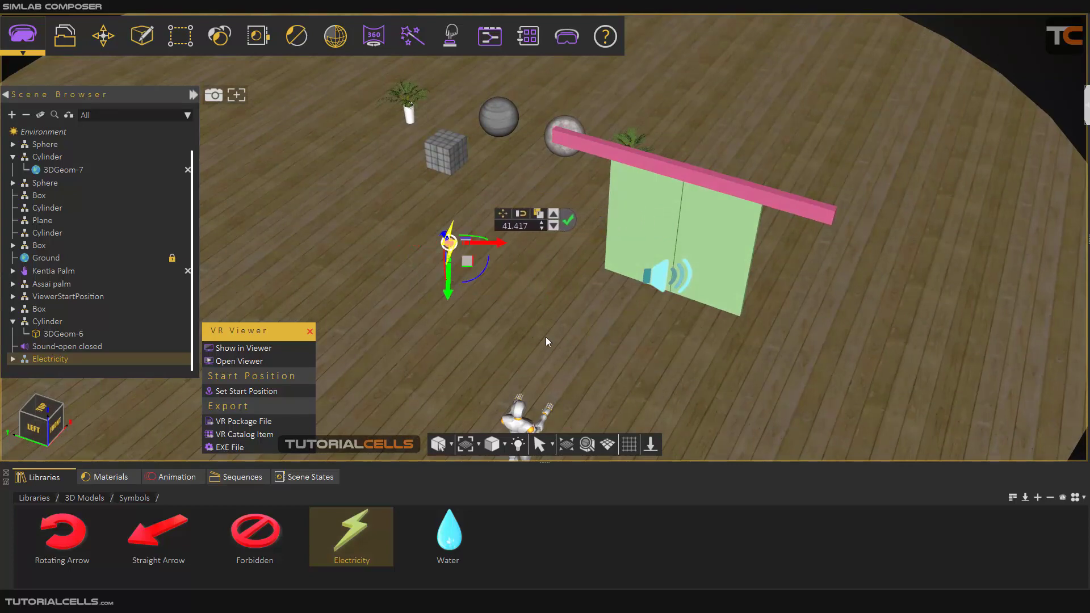
Lower the Electricity symbol and adjust its placement so it floats near the mannequin's outstretched hands
middle_click_drag(546, 336, 359, 249)
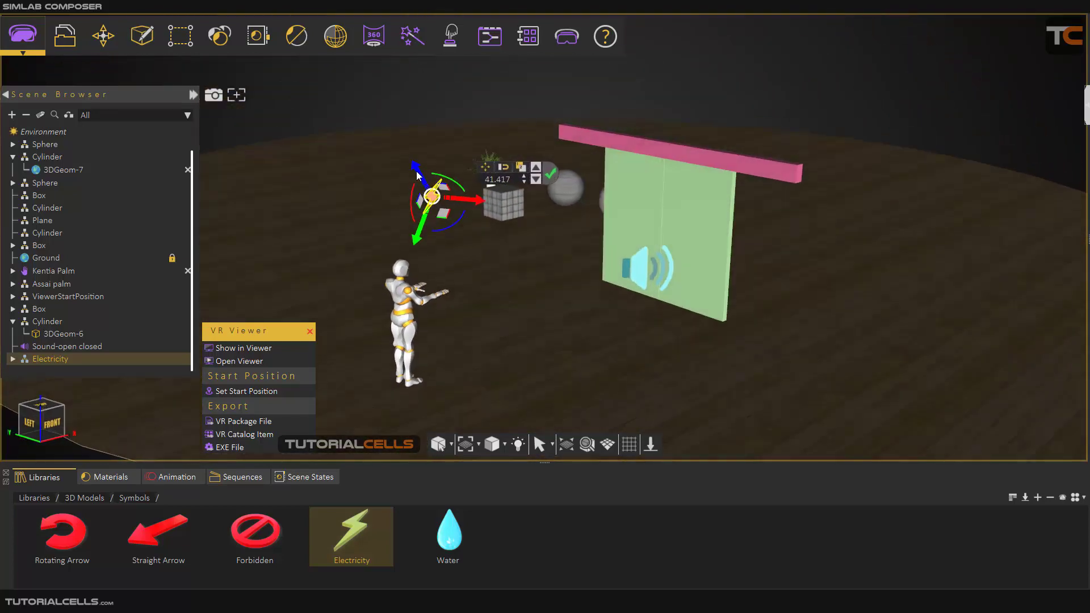
left_click_drag(417, 176, 449, 233)
middle_click_drag(501, 277, 429, 294)
left_click_drag(474, 268, 457, 269)
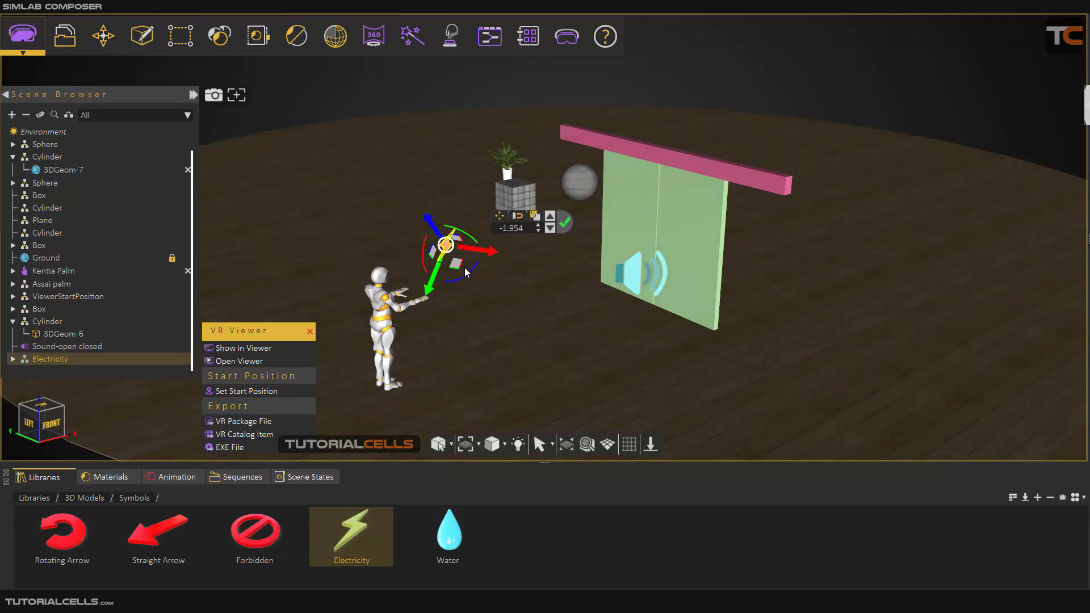
scroll(465, 272, "down", 3)
scroll(469, 271, "up", 3)
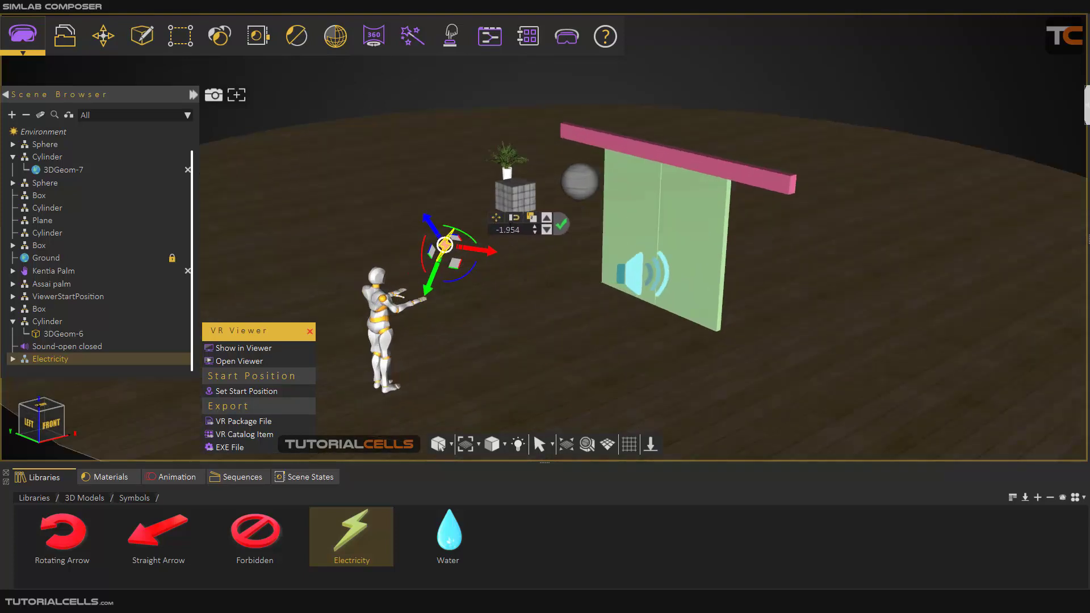
Add a Node Triggered event to the Default diagram in the Training Builder, above the Node Entered Node event
left_click(489, 36)
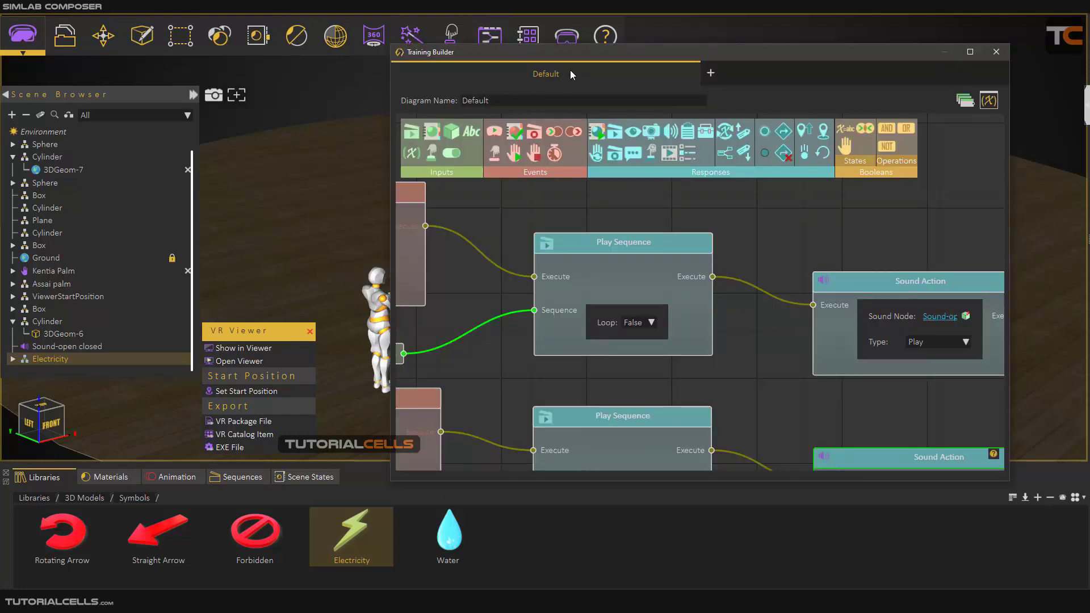
scroll(651, 322, "down", 5)
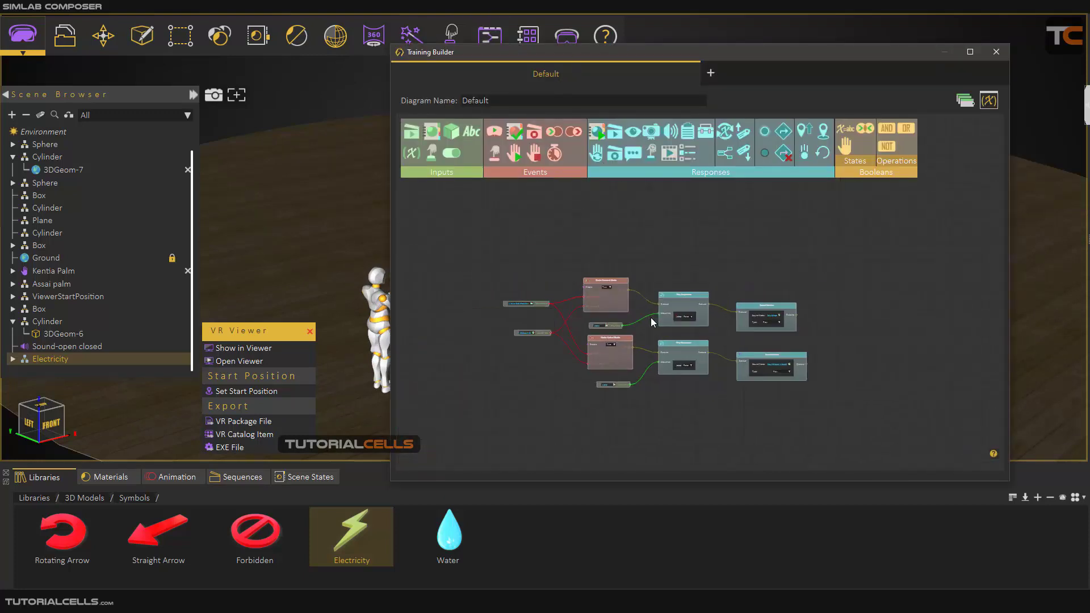
middle_click_drag(651, 322, 647, 329)
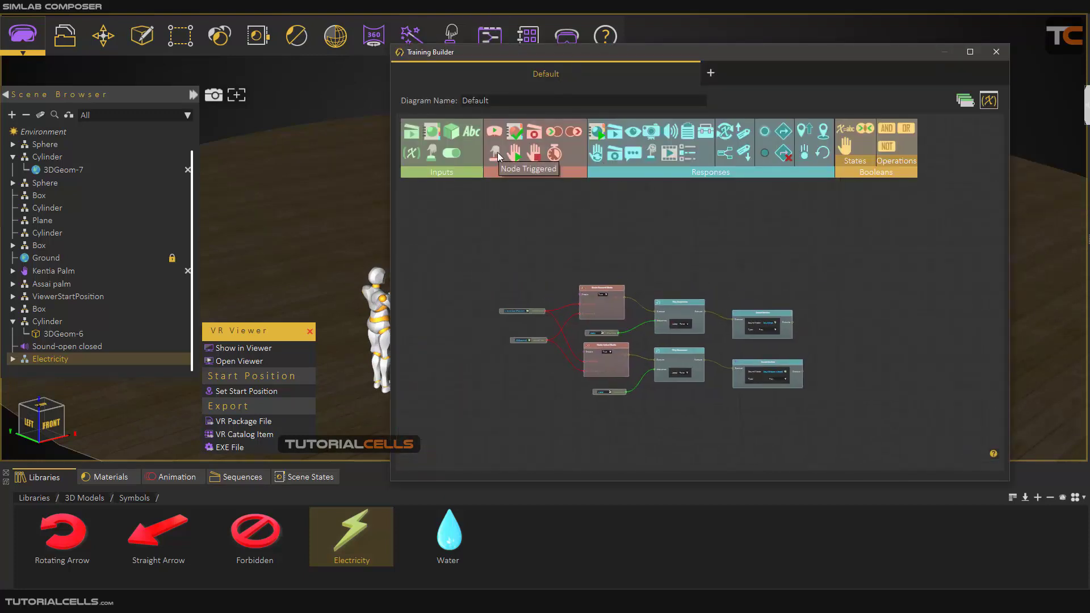
left_click_drag(497, 152, 580, 238)
scroll(603, 246, "up", 4)
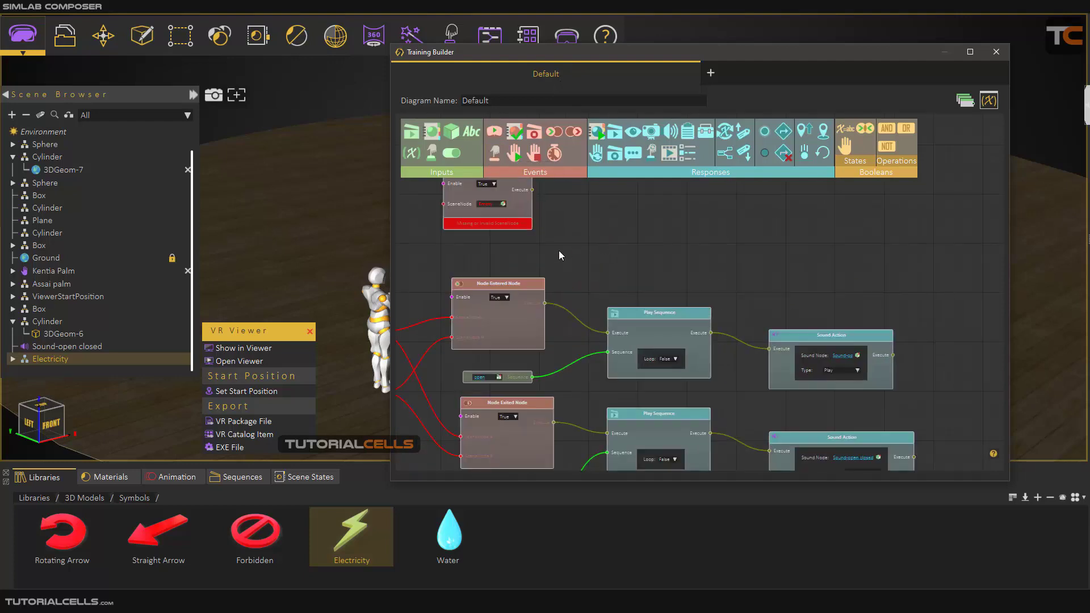
mouse_move(349, 257)
right_mouse_down()
mouse_move(165, 283)
mouse_move(343, 261)
right_mouse_up()
Add a scene node input beside the Node Triggered event and assign the Electricity symbol to it
left_click_drag(453, 134, 441, 228)
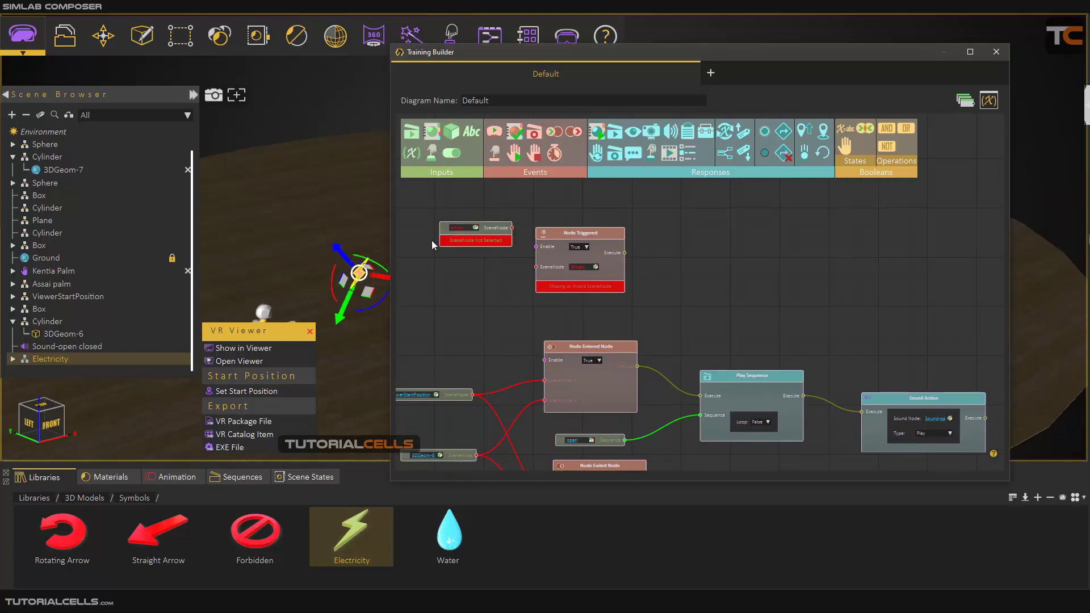
left_click(476, 228)
scroll(502, 253, "up", 3)
middle_click_drag(537, 275, 697, 317)
scroll(670, 316, "up", 1)
middle_click_drag(598, 312, 656, 315)
scroll(656, 315, "down", 2)
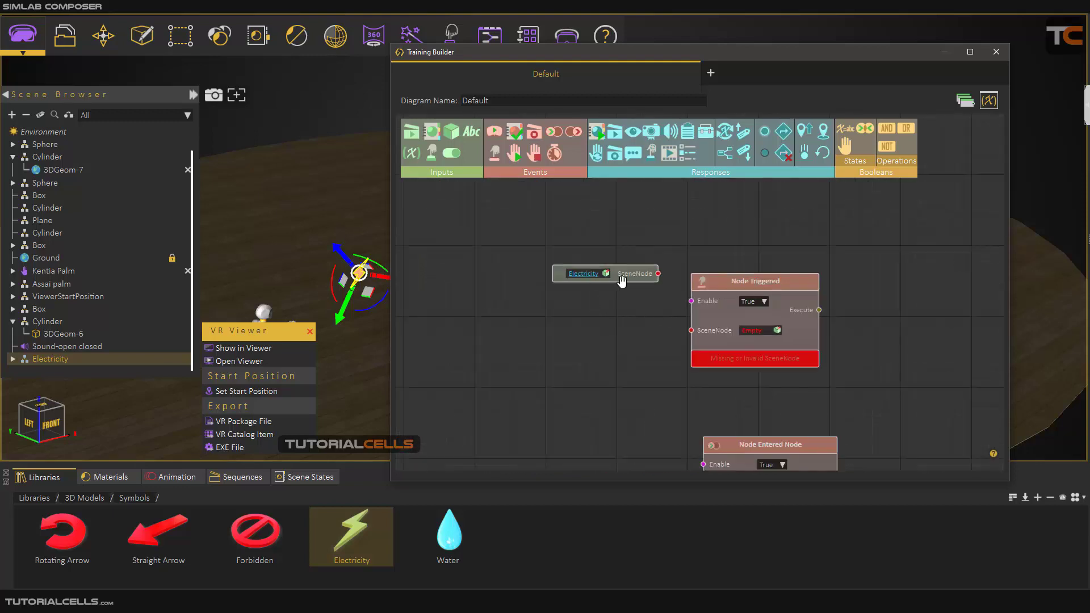
Connect the Electricity scene node to the Node Triggered event's SceneNode input and reposition the event beside it
left_click_drag(618, 280, 691, 331)
mouse_move(744, 285)
left_mouse_down()
mouse_move(725, 276)
mouse_move(741, 273)
left_mouse_up()
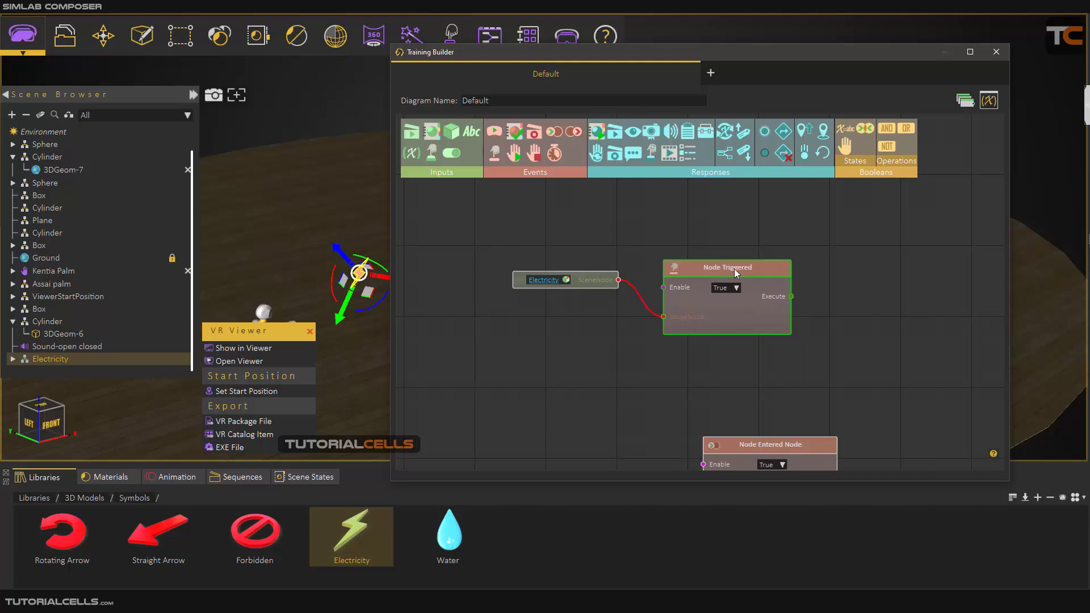
middle_click_drag(789, 290, 629, 298)
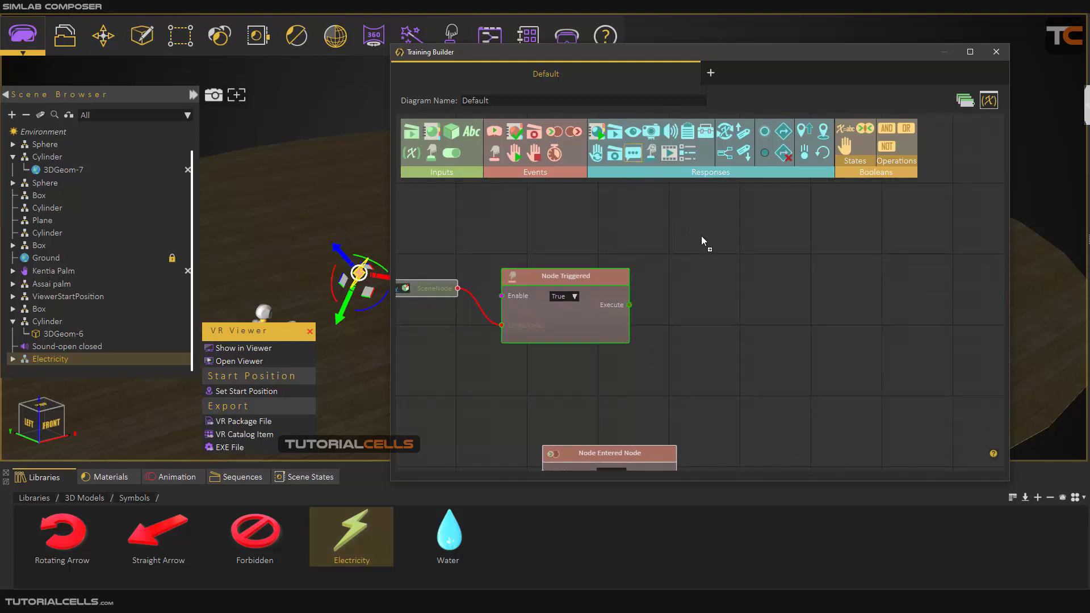
Add a Show Message Box response executed by the Node Triggered event, with the Electricity node as its SceneNode
left_click_drag(712, 254, 754, 250)
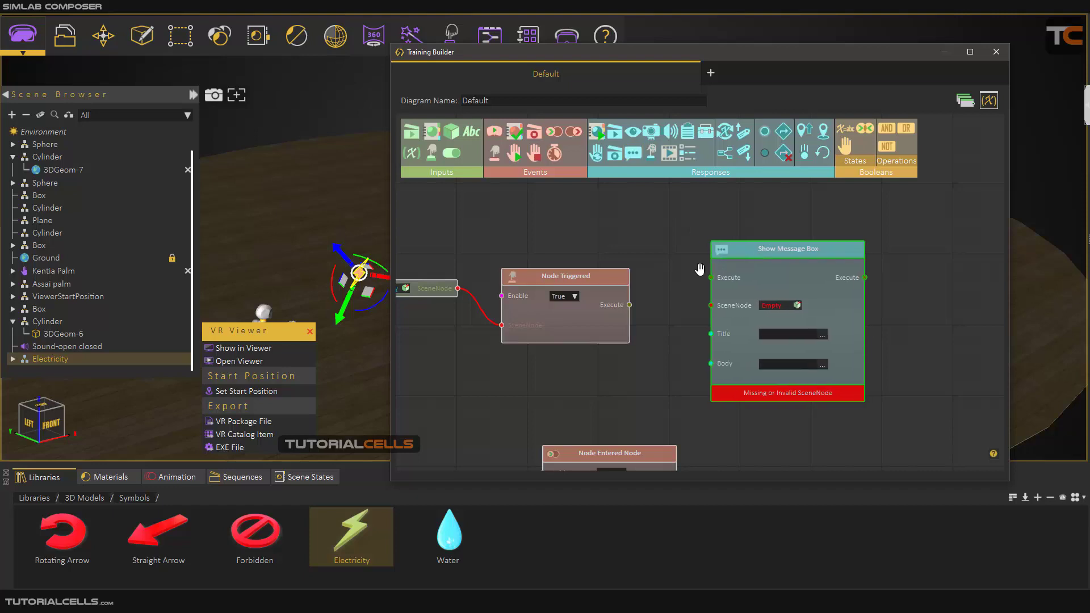
left_click_drag(628, 305, 745, 280)
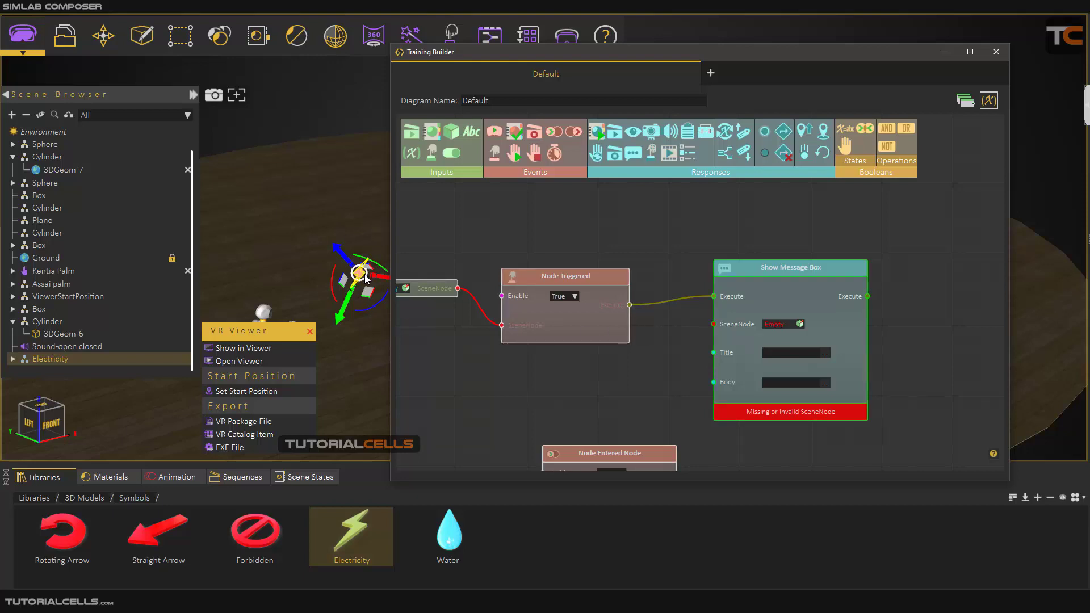
left_click_drag(435, 290, 713, 325)
Arrange the Electricity, Node Triggered and Show Message Box nodes so their connections are spread apart, with Electricity below the event
left_click_drag(446, 376, 468, 400)
left_click_drag(573, 280, 592, 269)
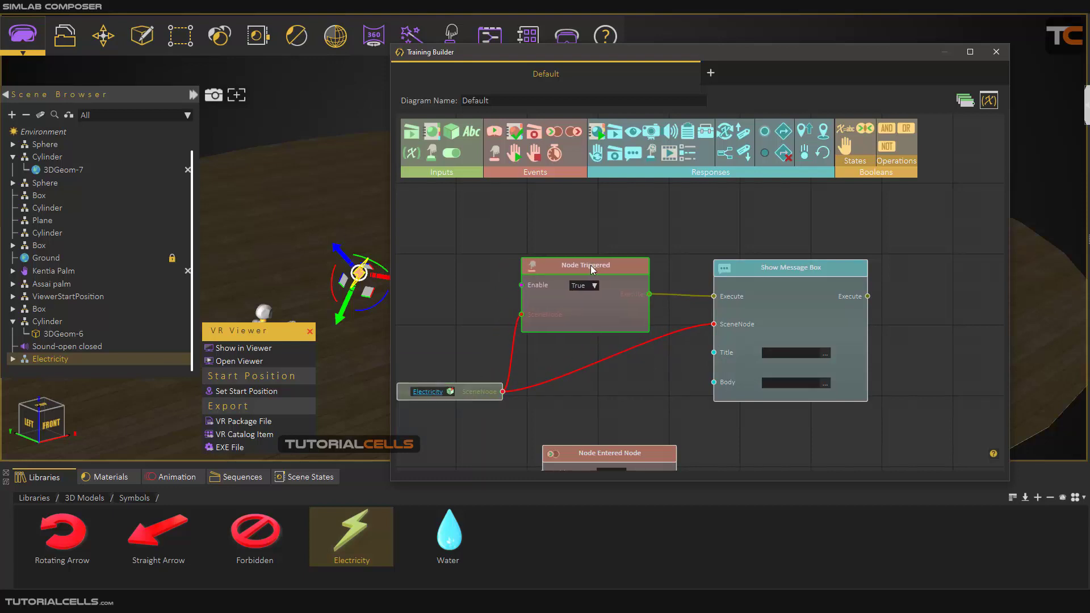
left_click_drag(463, 394, 460, 393)
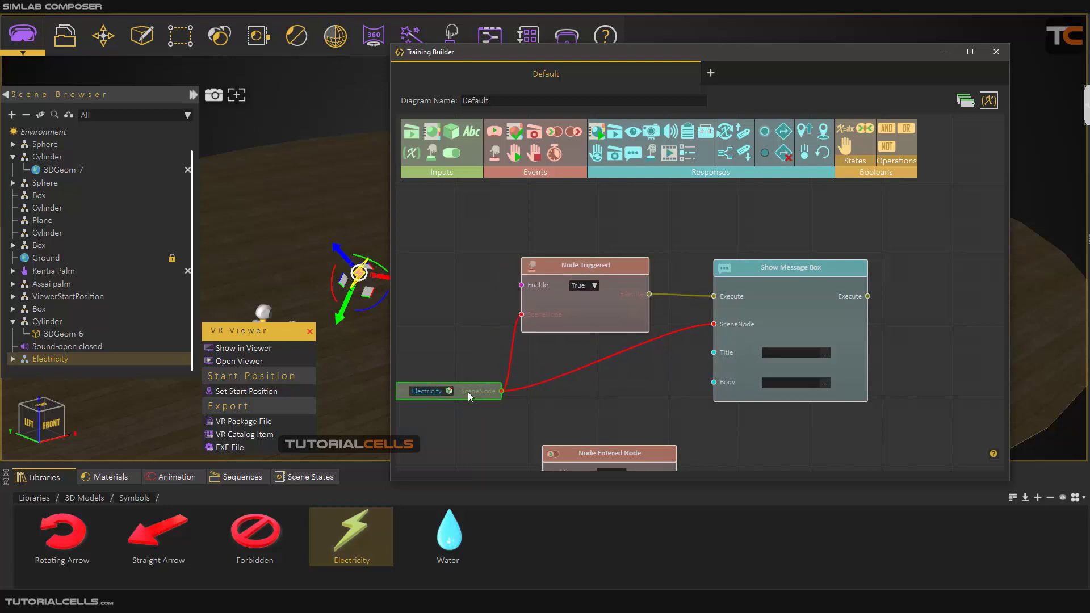
left_click_drag(771, 267, 775, 274)
left_click(484, 390)
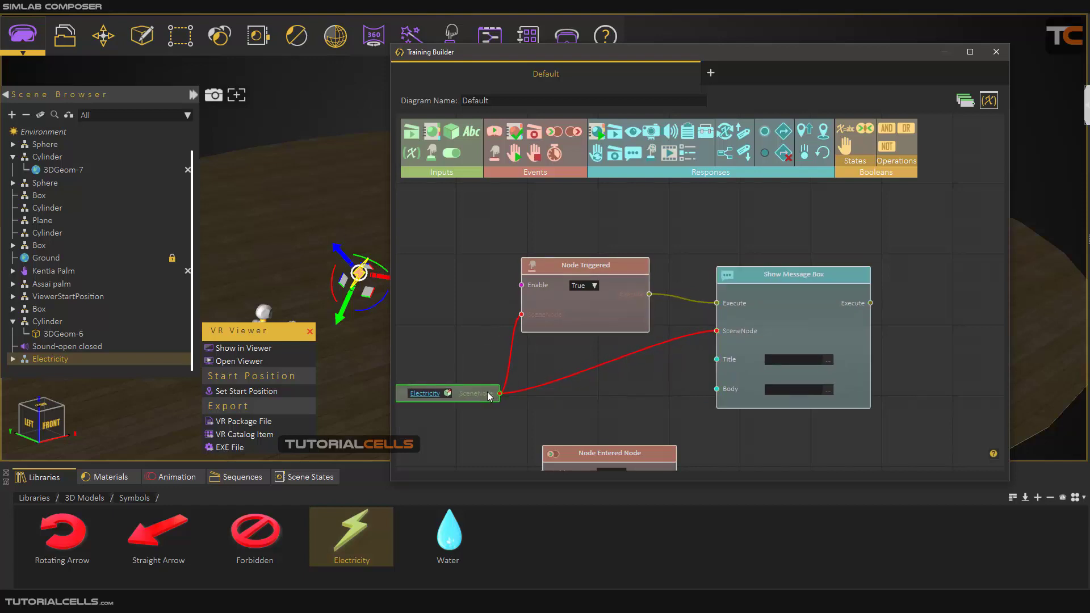
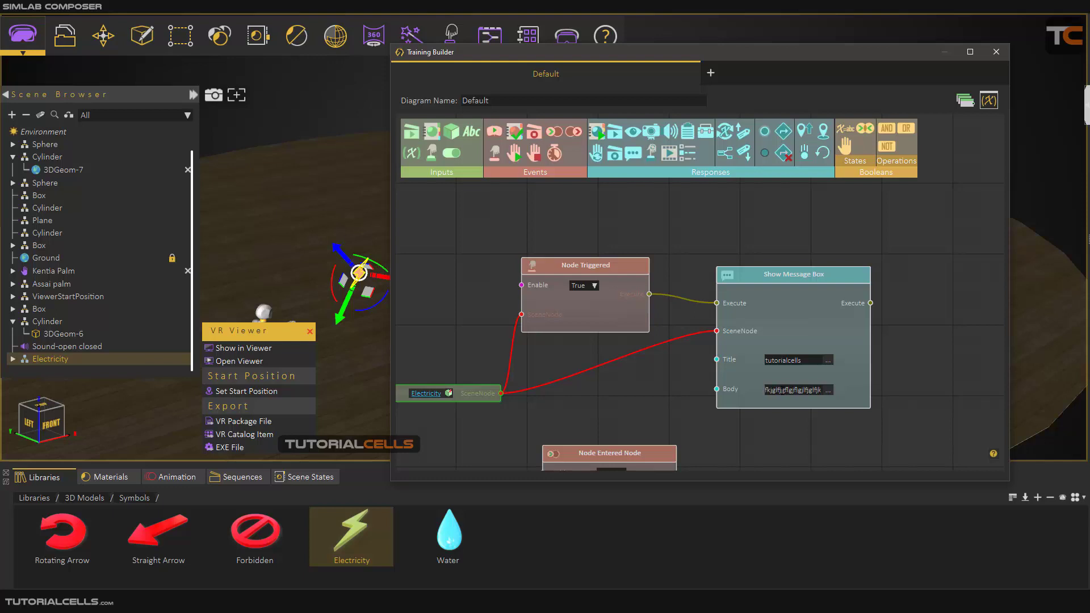
Add the lines "flkfgl;k;gf" and "fglkgl" to the message box's body text and close the Training Builder
left_click(828, 392)
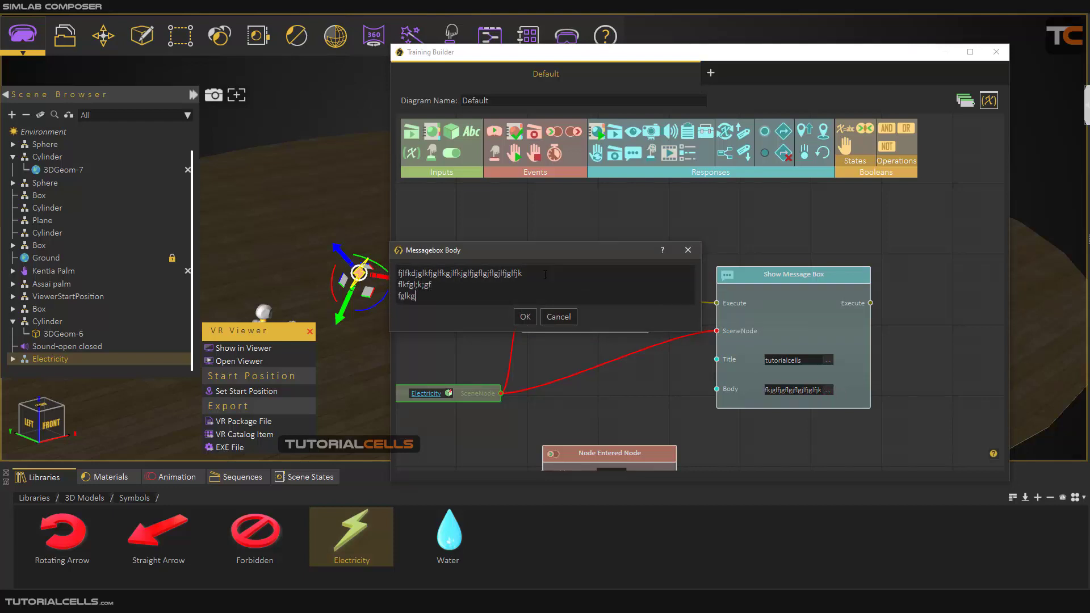
left_click(524, 315)
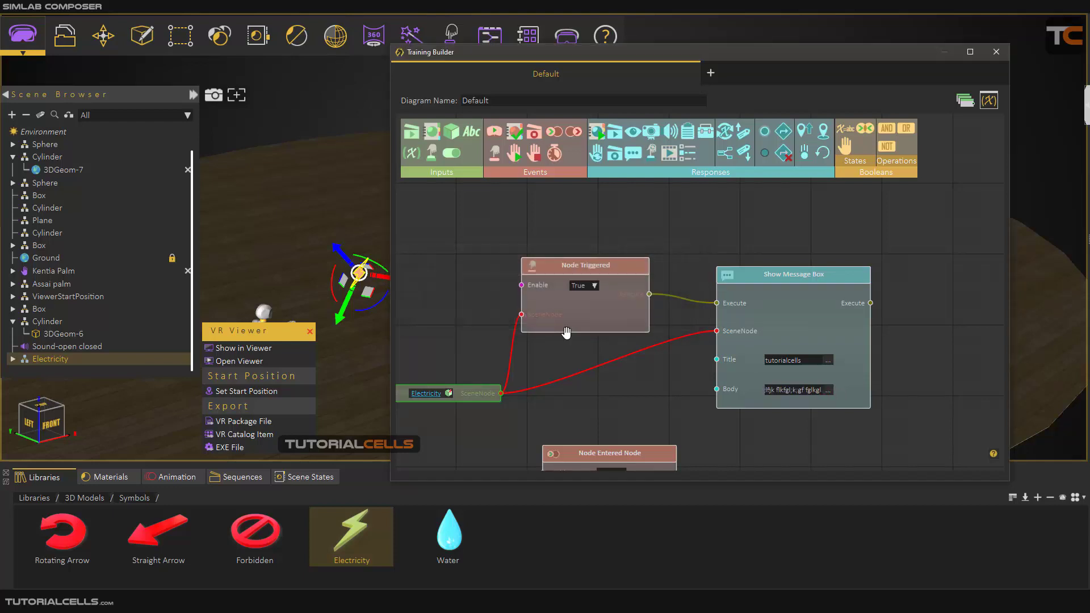
scroll(571, 334, "down", 3)
left_click(995, 52)
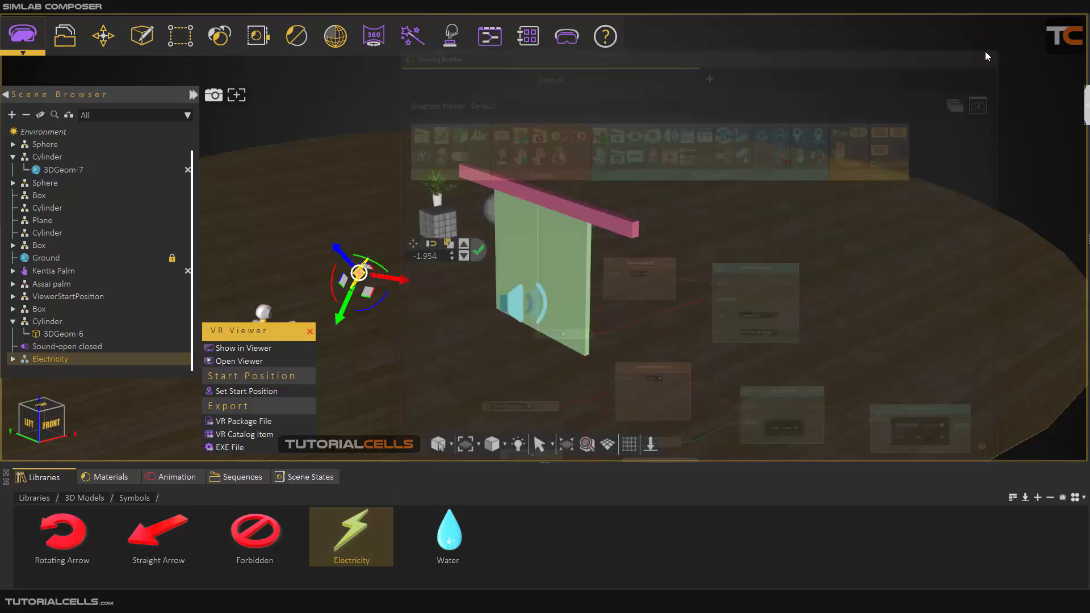
Show the scene in the VR viewer, turn toward the Electricity symbol and trigger it
left_click(566, 36)
left_click(245, 349)
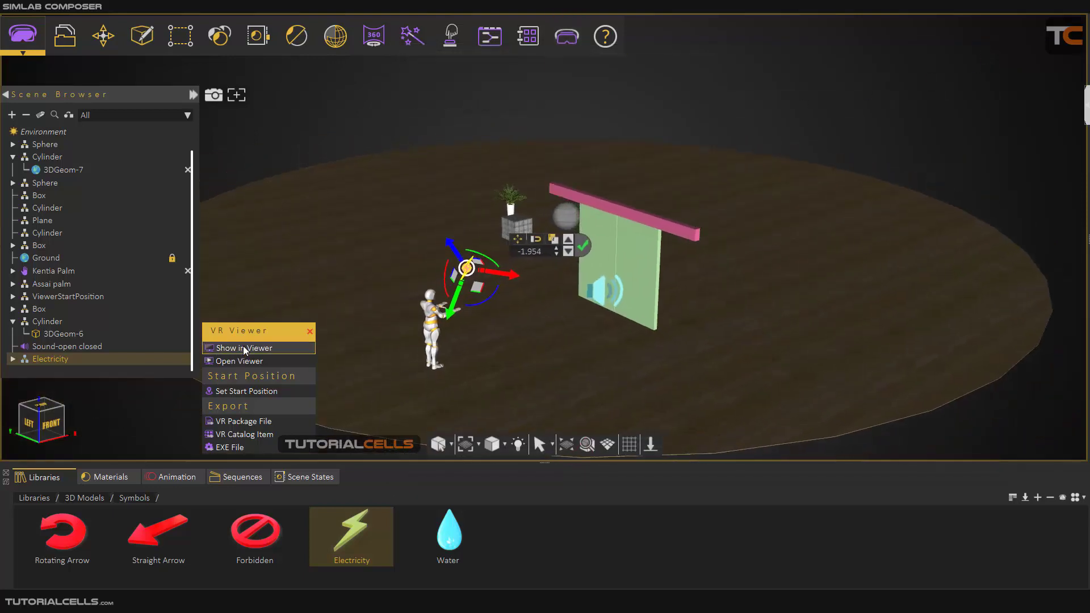
left_click(439, 275)
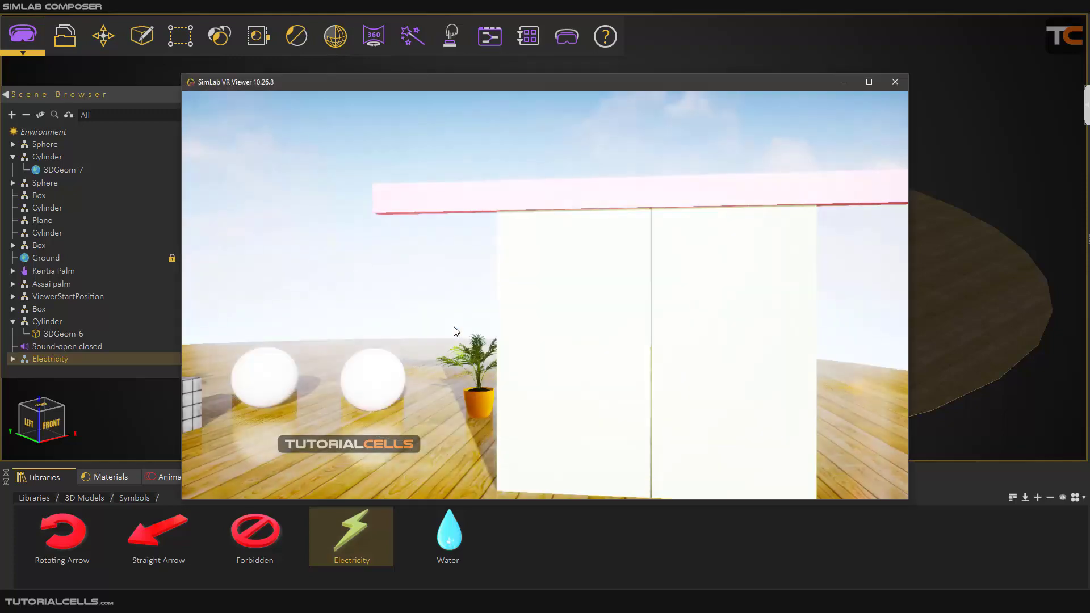
right_click_drag(454, 327, 319, 360)
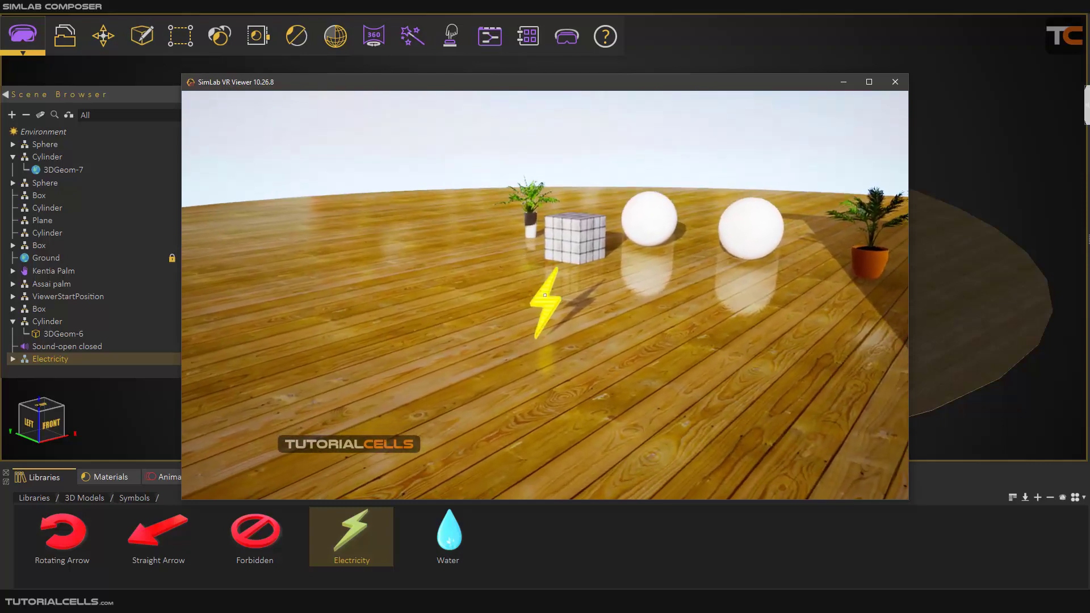
left_click(544, 295)
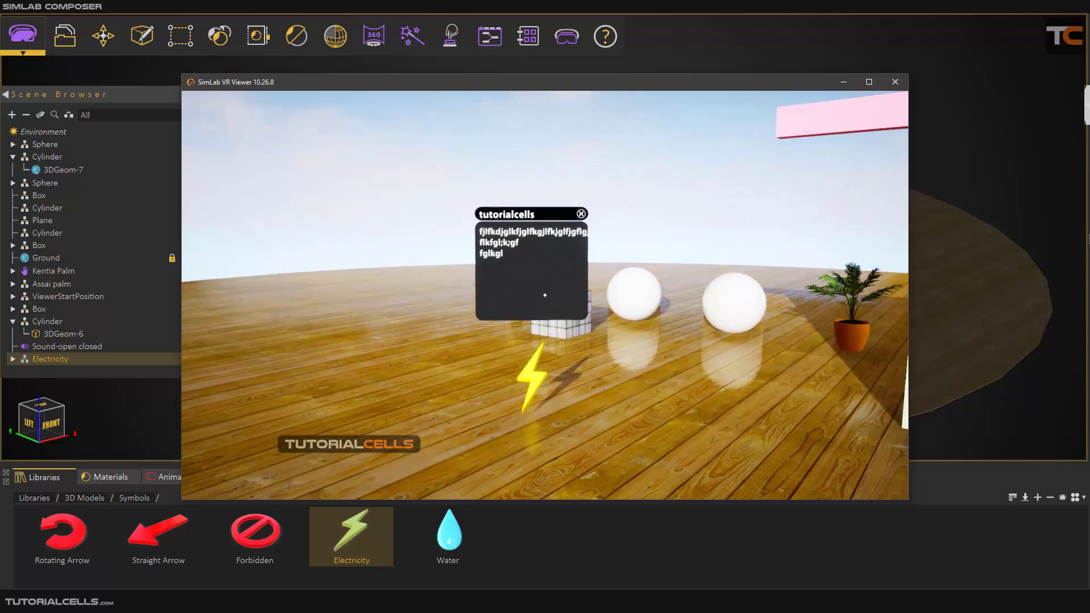
Walk around the message box to check it from different positions, close and retrigger it, and exit the VR viewer
key("w")
key("w")
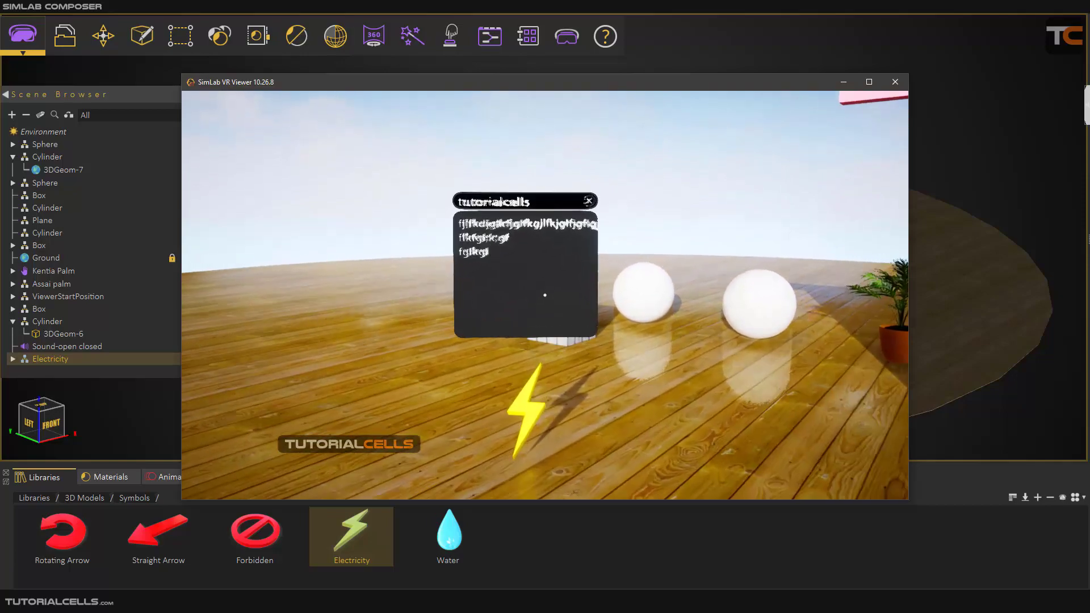
key("a")
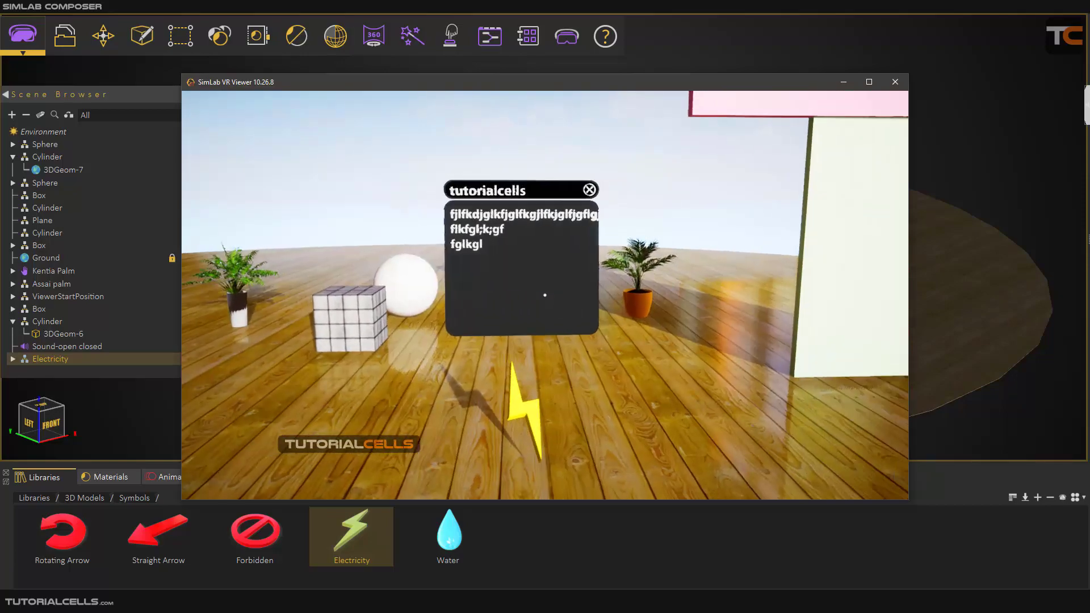
key("s")
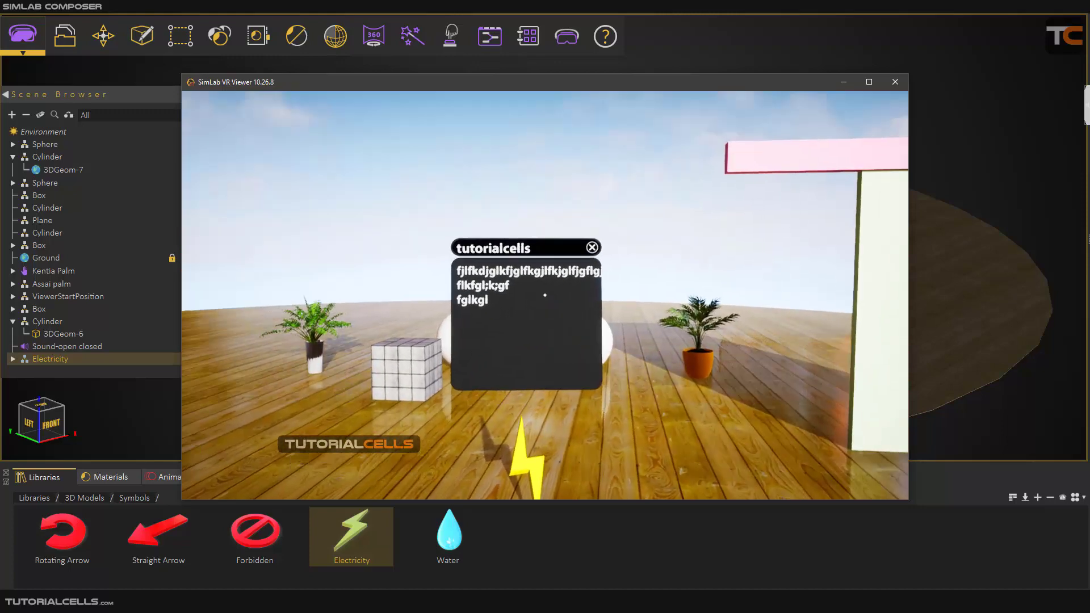
left_click(545, 295)
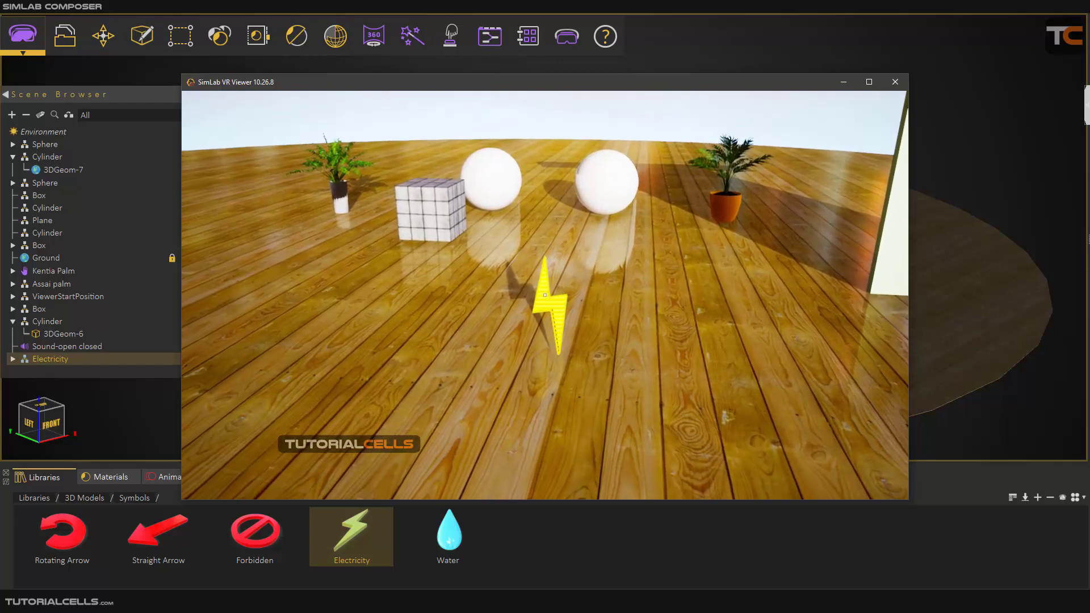
left_click(545, 295)
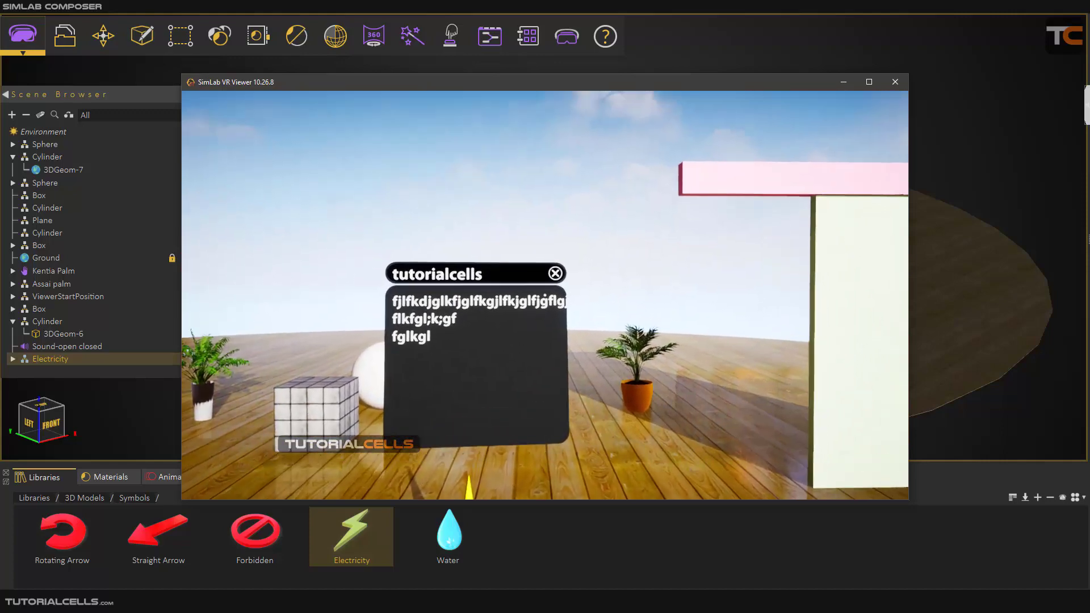
left_click(544, 295)
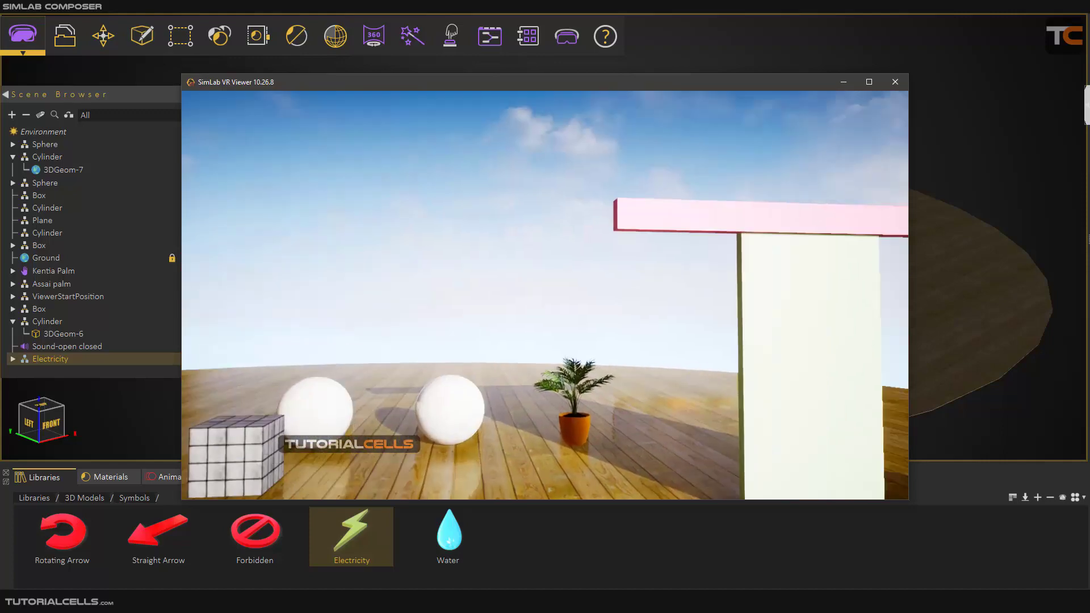
key("Escape")
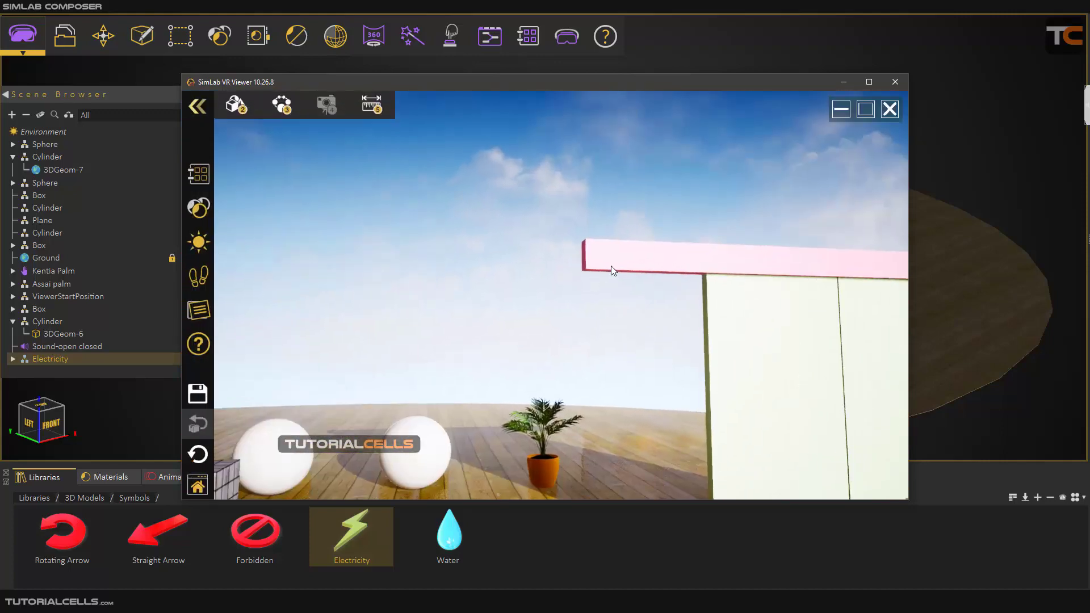
left_click(895, 82)
left_click(545, 322)
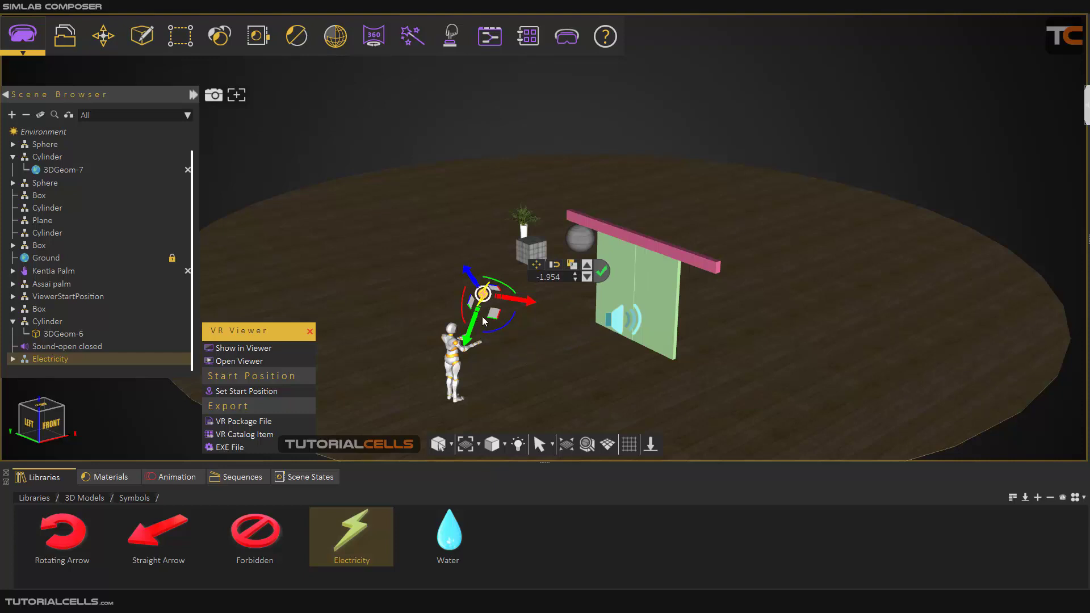
Examine the open floor beside the white potted plant and the MacBook on its desk from the front
scroll(482, 316, "up", 5)
right_click_drag(498, 301, 618, 316)
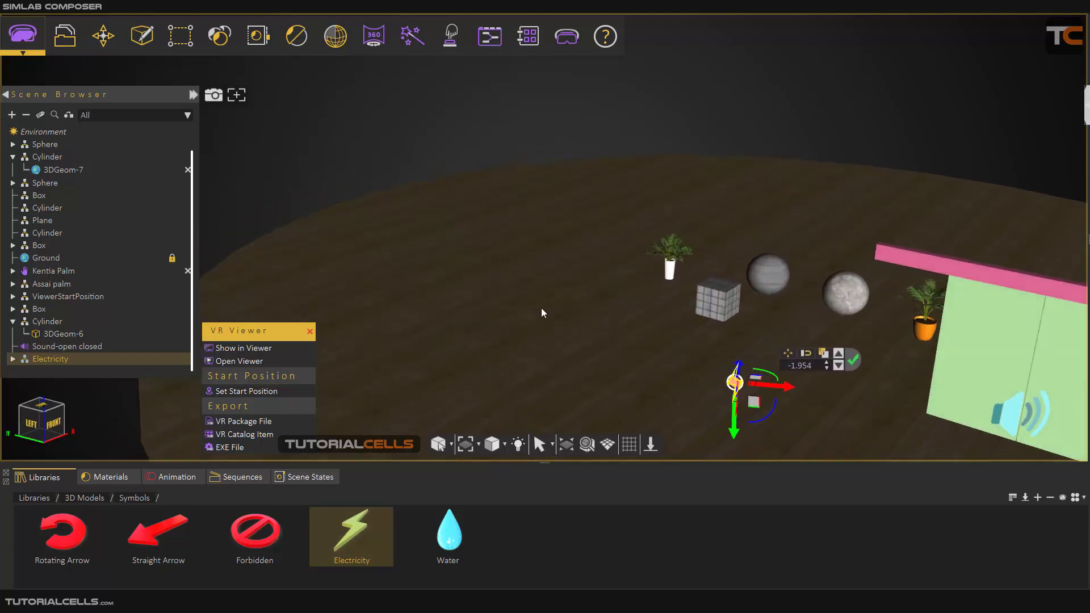
scroll(540, 305, "up", 3)
middle_click_drag(540, 306, 542, 325)
scroll(542, 330, "down", 2)
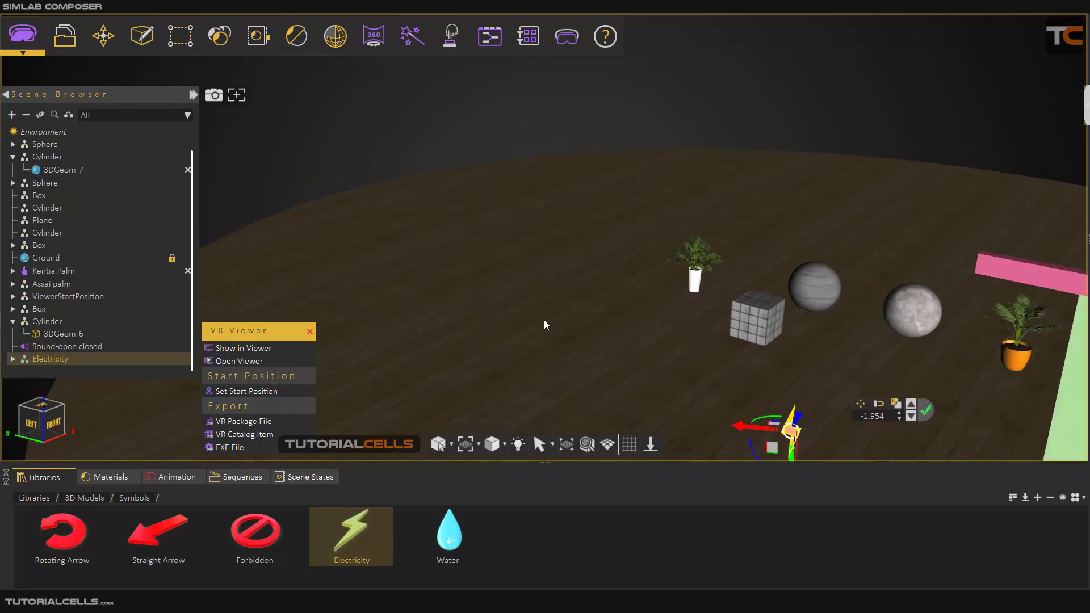
scroll(545, 321, "up", 3)
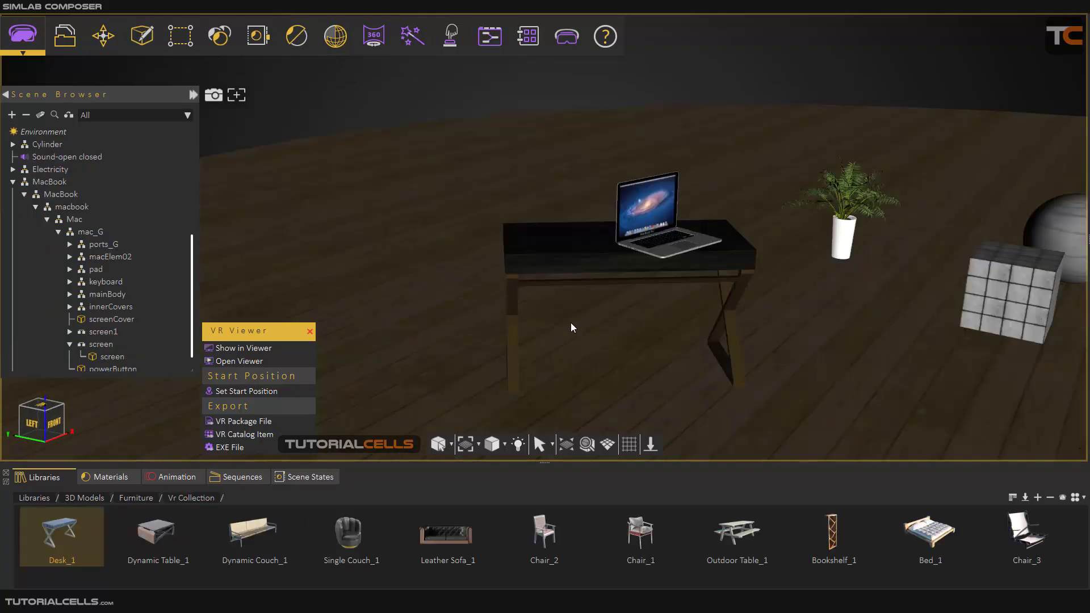
scroll(710, 236, "up", 2)
middle_click_drag(722, 235, 493, 259)
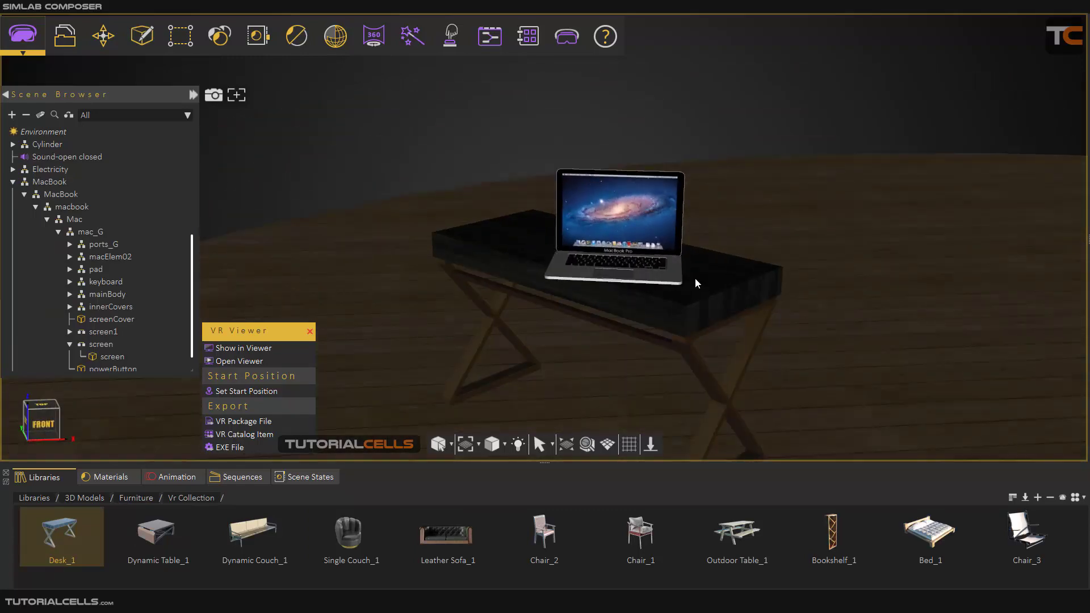
middle_click_drag(693, 281, 481, 301)
scroll(651, 257, "up", 3)
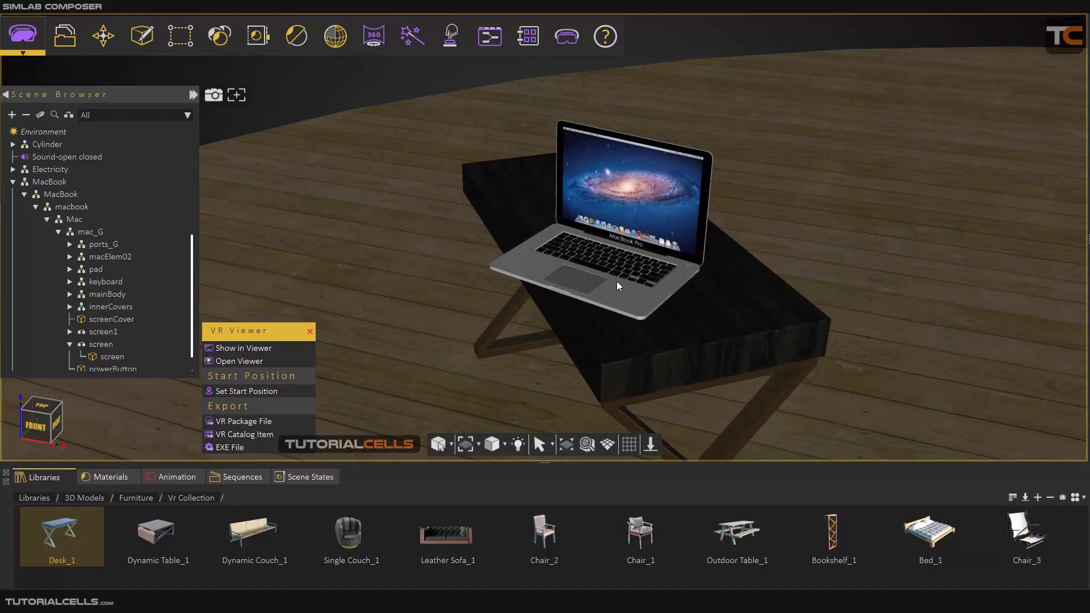
scroll(669, 216, "up", 3)
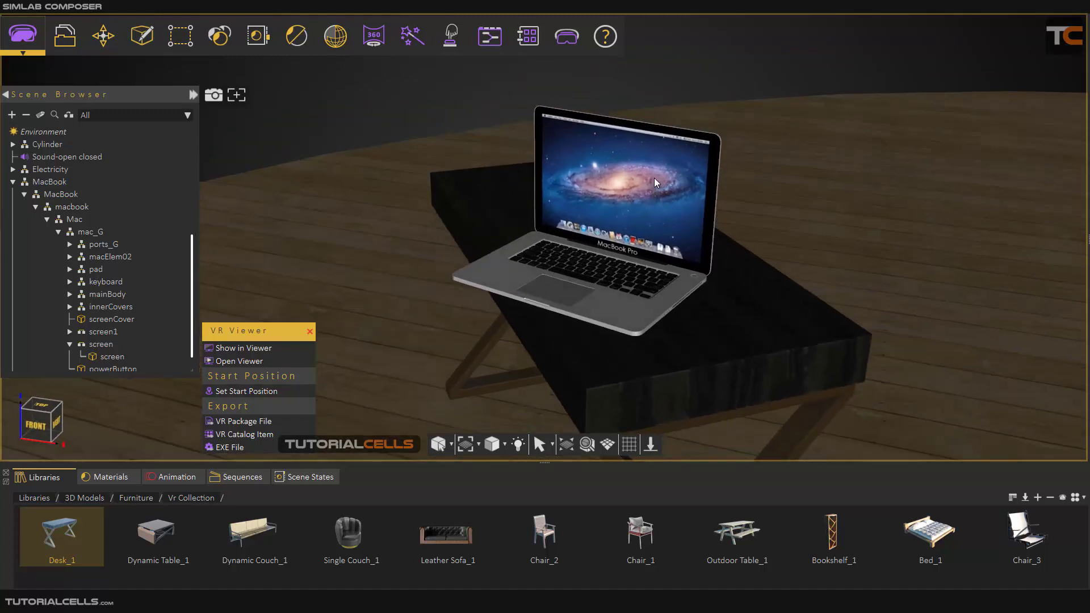
Locate the MacBook's display in the scene tree and select its screen and screen1 nodes together
left_click(654, 178)
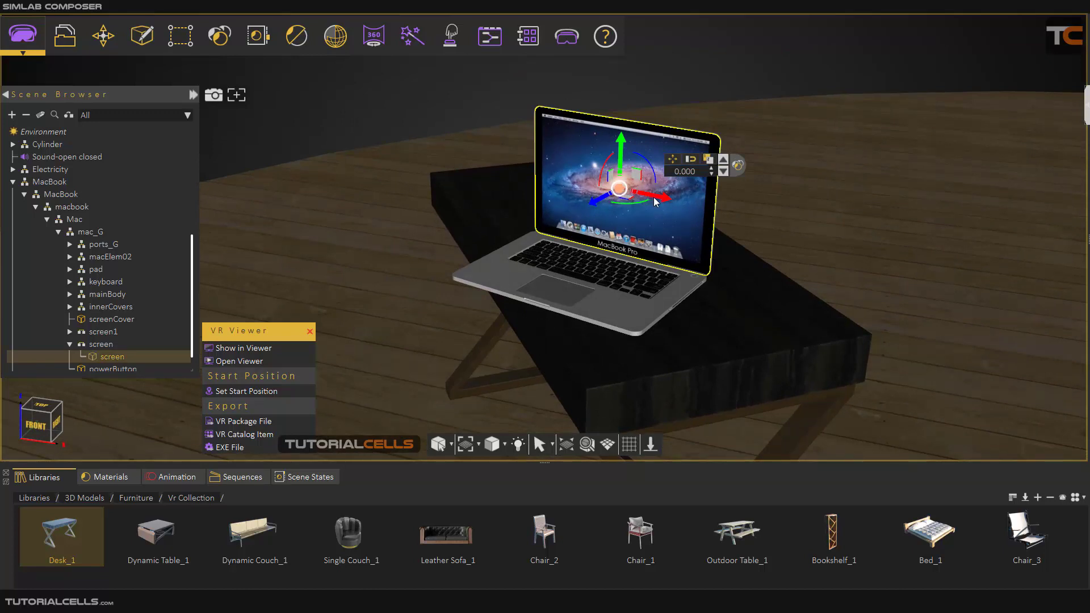
mouse_move(656, 202)
left_mouse_down()
mouse_move(717, 219)
mouse_move(666, 207)
left_mouse_up()
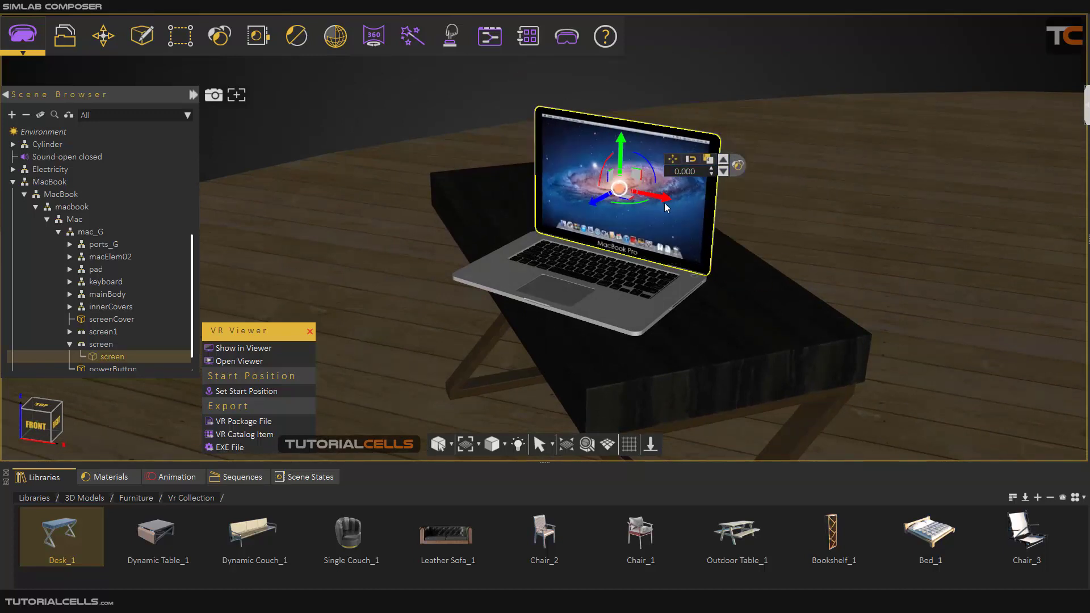
left_click(70, 477)
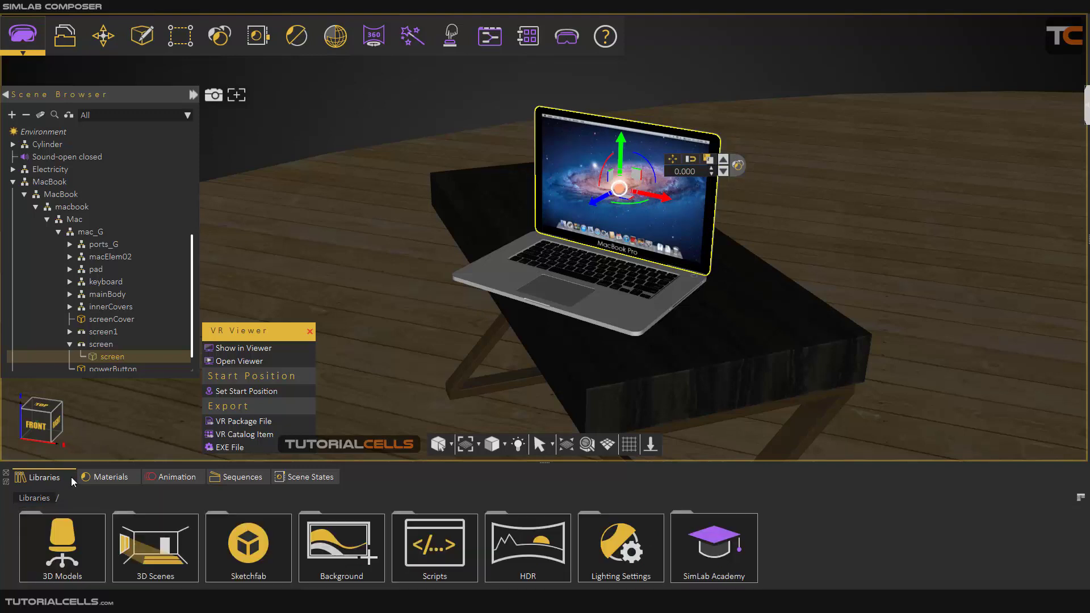
left_click(100, 344)
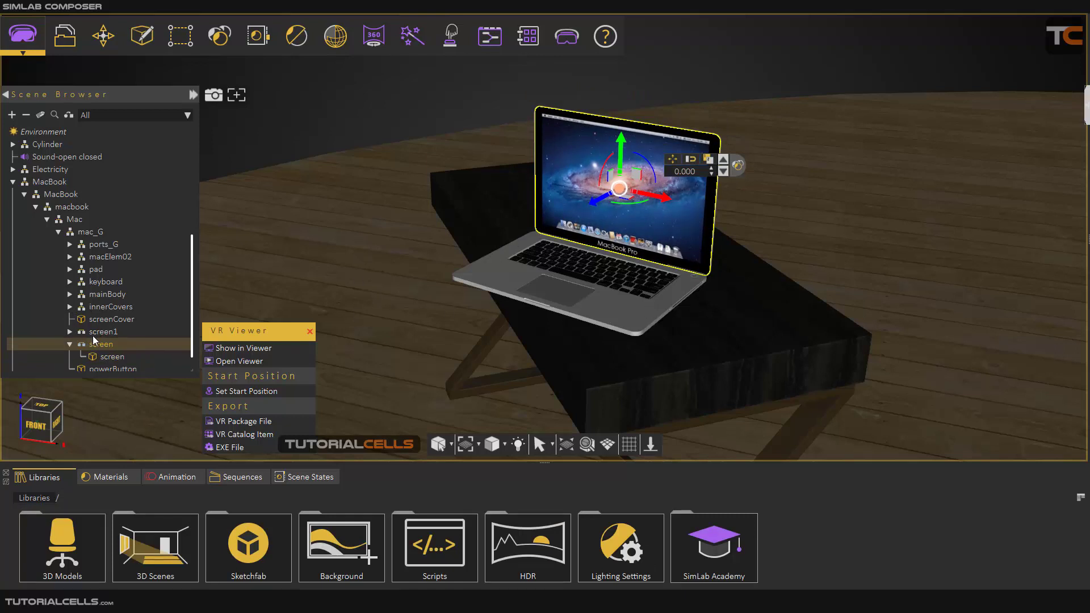
left_click(70, 343)
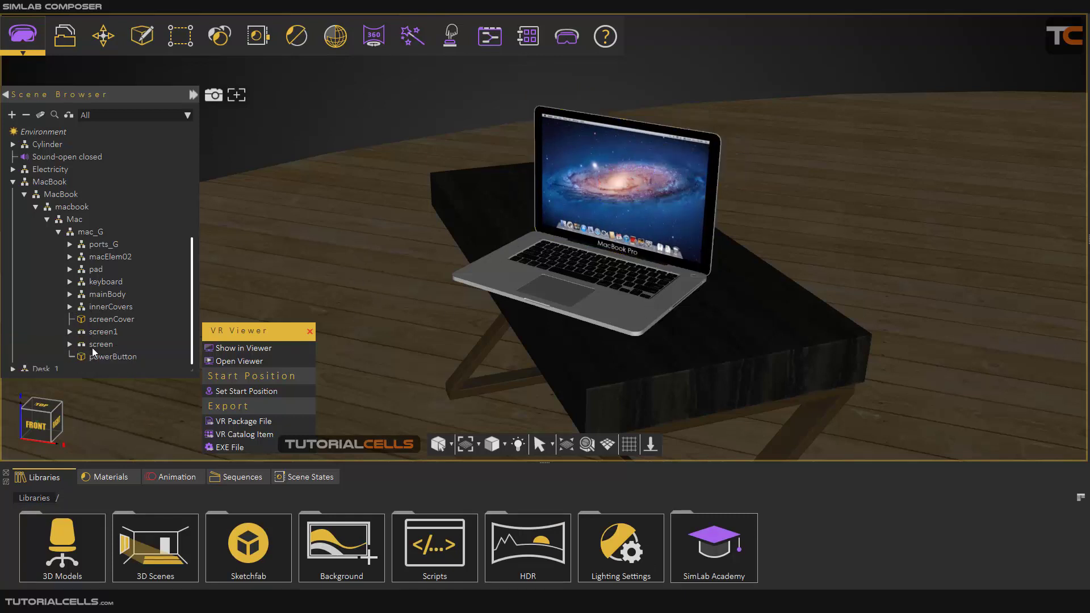
left_click(102, 335)
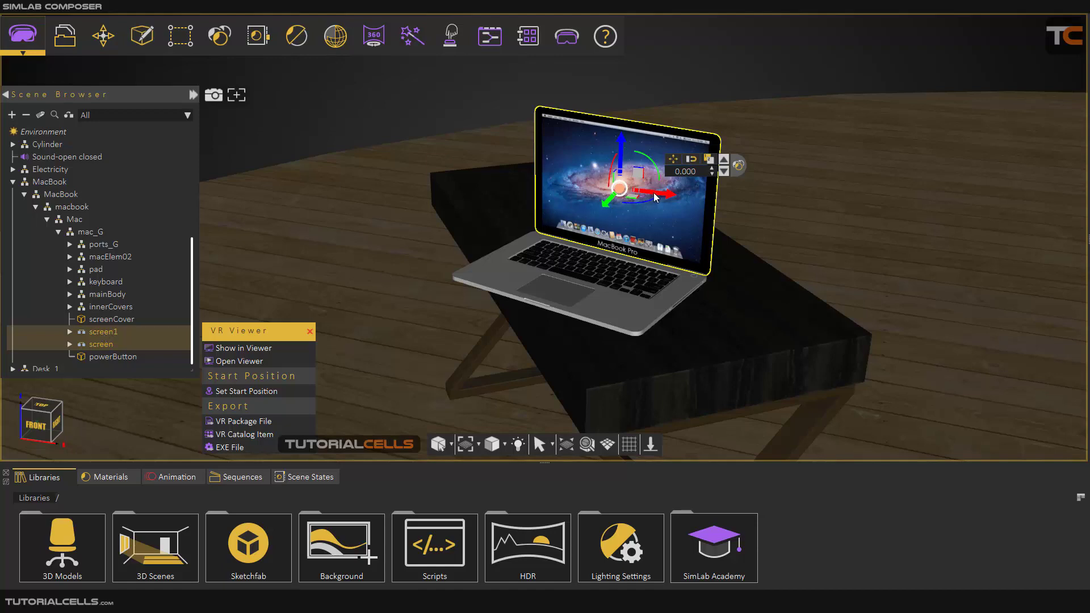
Try sliding the selected screen parts sideways, undo the move, and add screenCover to the selection
left_click_drag(655, 198, 718, 207)
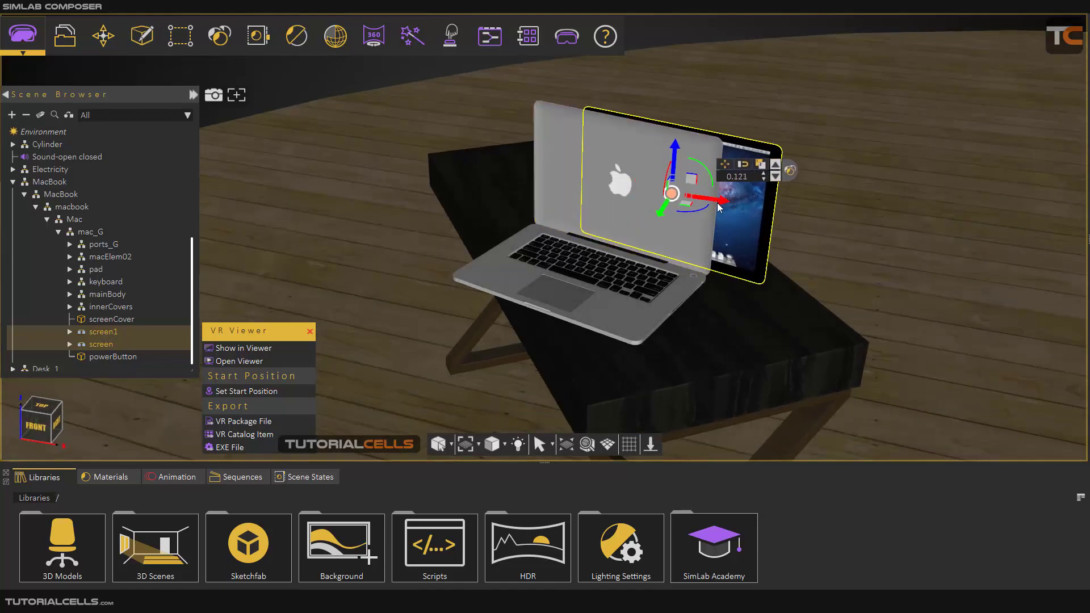
key("ctrl+z")
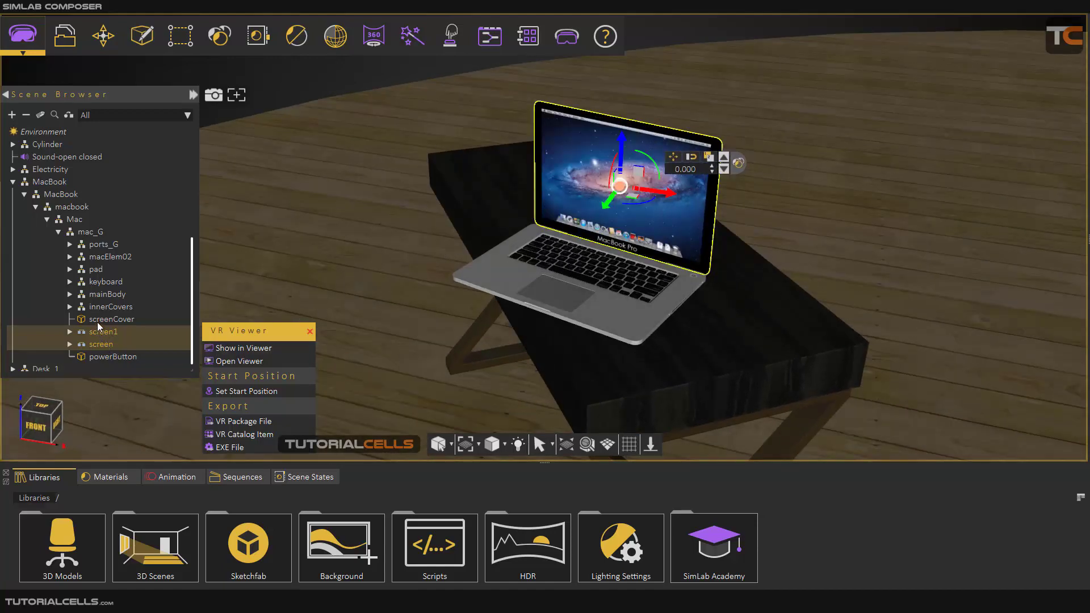
left_click(105, 309, "shift")
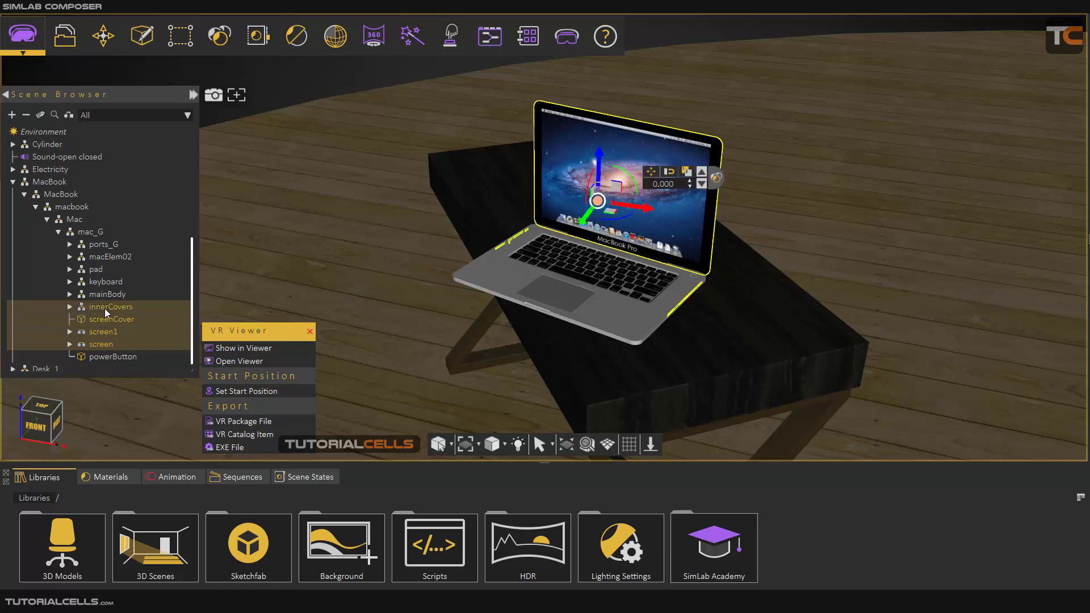
left_click(104, 309, "ctrl")
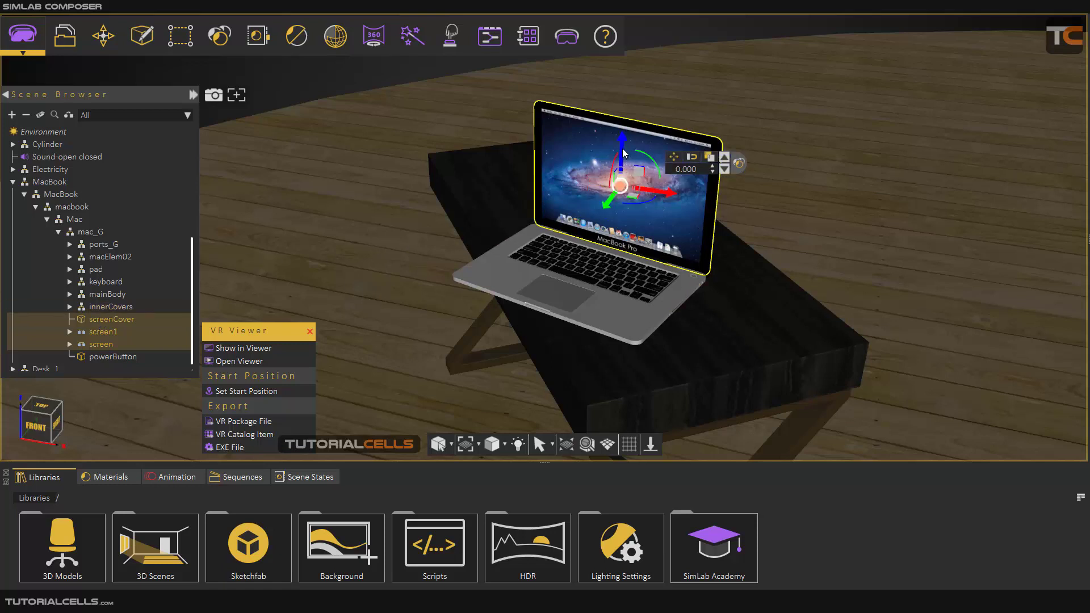
Lift the selected screen parts off the laptop body to check that they move together, and undo the lift
left_click_drag(622, 149, 624, 120)
middle_click_drag(642, 261, 784, 334)
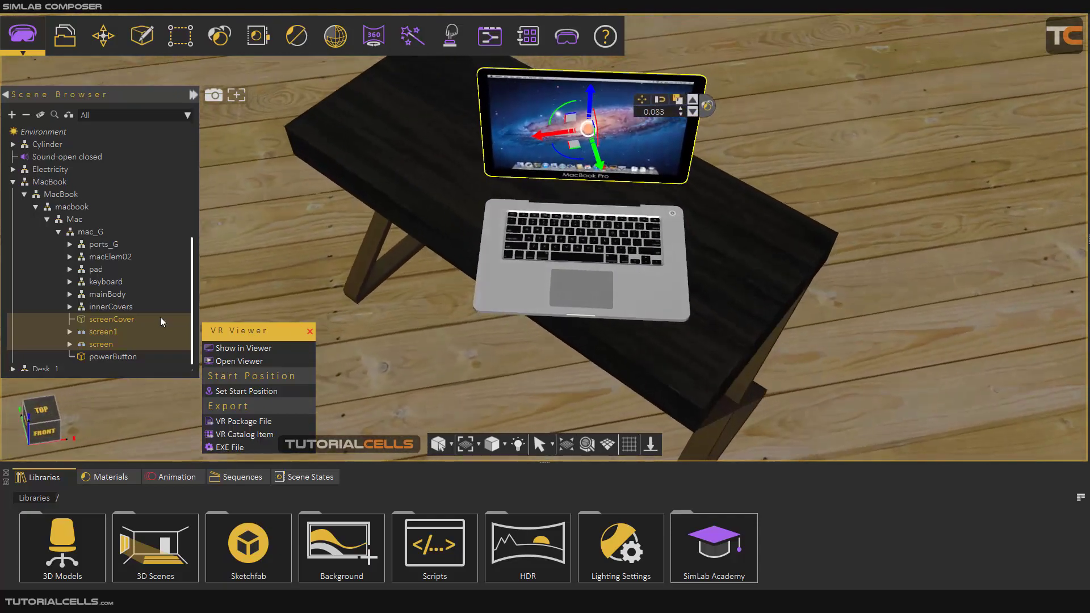
scroll(476, 288, "down", 3)
middle_click_drag(454, 352, 518, 384)
middle_click_drag(625, 233, 1050, 173)
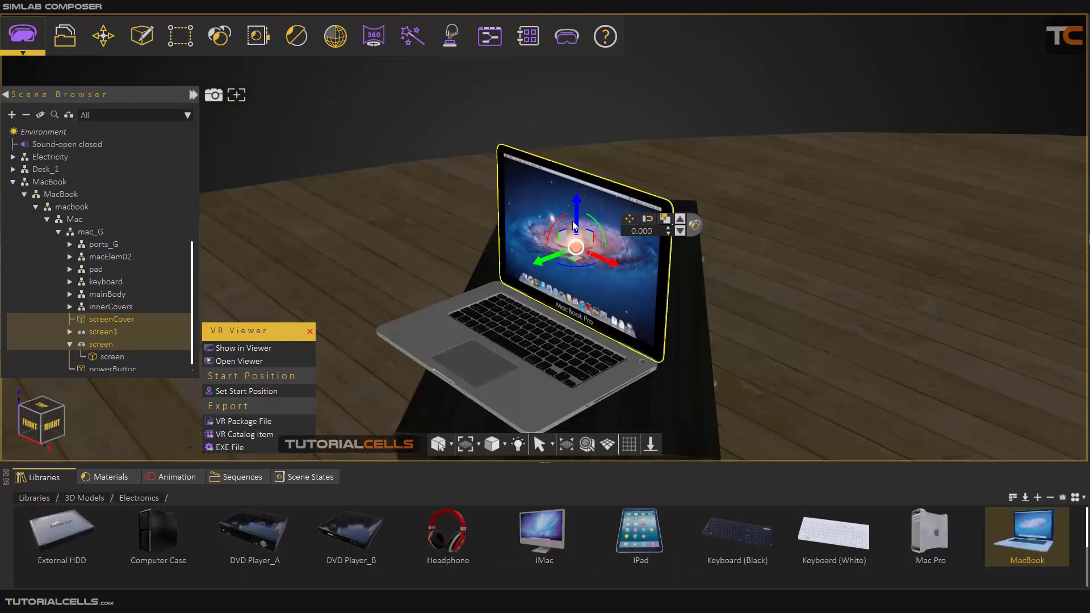
left_click_drag(575, 220, 577, 196)
key("ctrl+z")
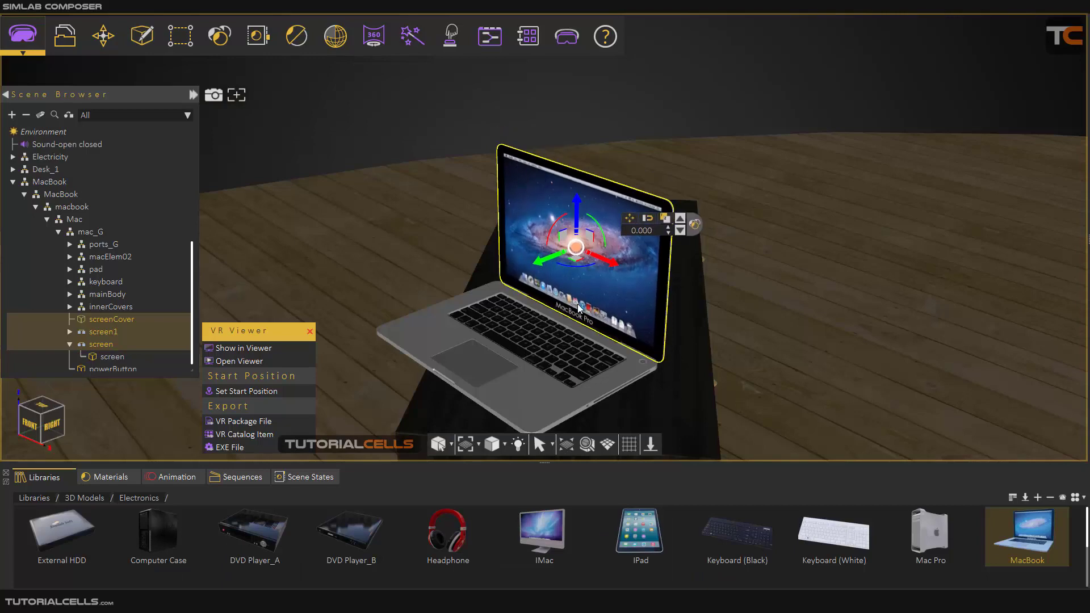
Group screenCover, screen1 and screen into one assembly and try rotating it about its centre, undoing the rotation
middle_click_drag(460, 289, 421, 294)
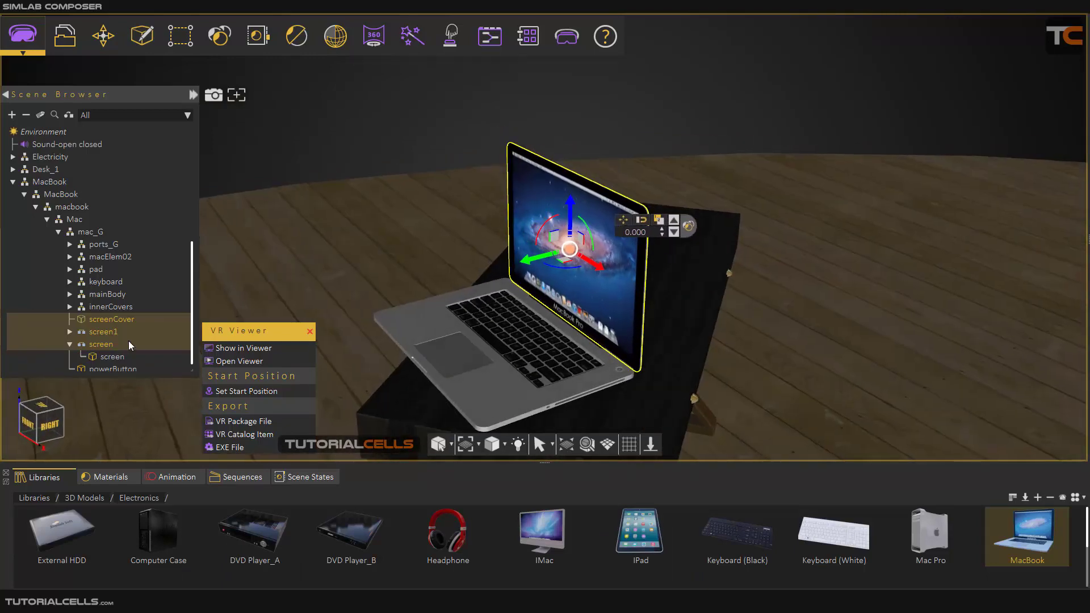
right_click(104, 325)
left_click(121, 372)
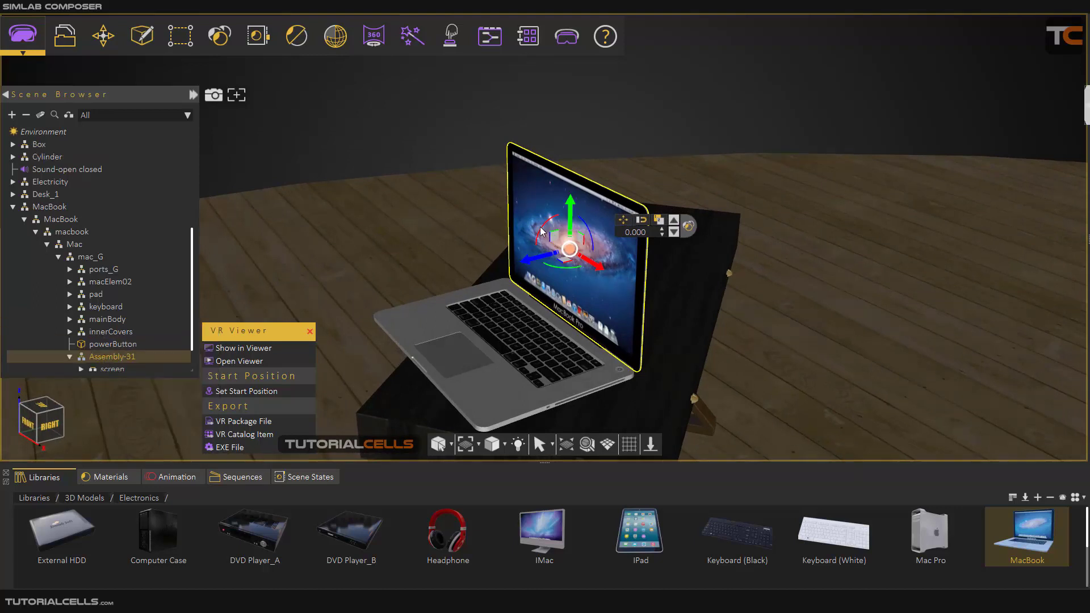
left_click_drag(540, 227, 521, 253)
key("ctrl+z")
Move the screen assembly's pivot down about 0.203 to the hinge edge, aligning it in an orthographic side view
scroll(559, 326, "up", 3)
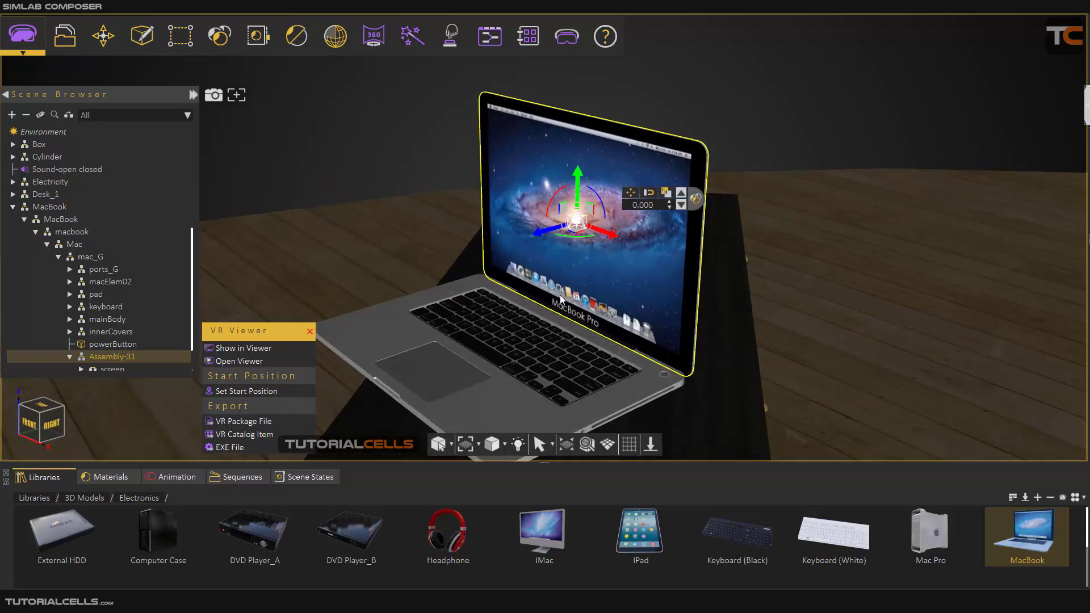
left_click_drag(583, 188, 579, 282)
middle_click_drag(635, 357, 254, 282)
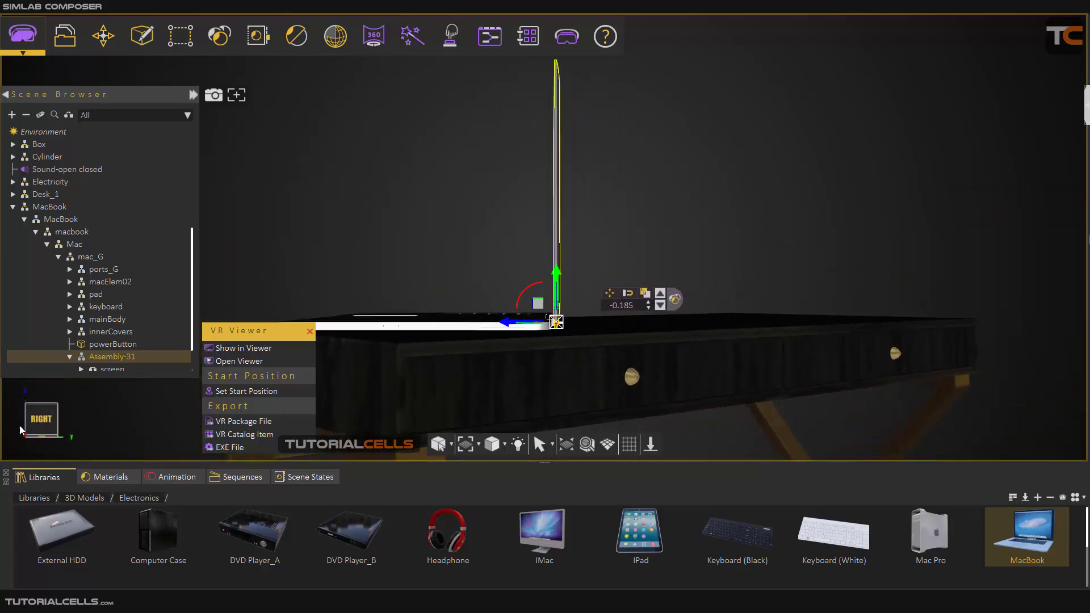
left_click(607, 444)
scroll(567, 324, "up", 5)
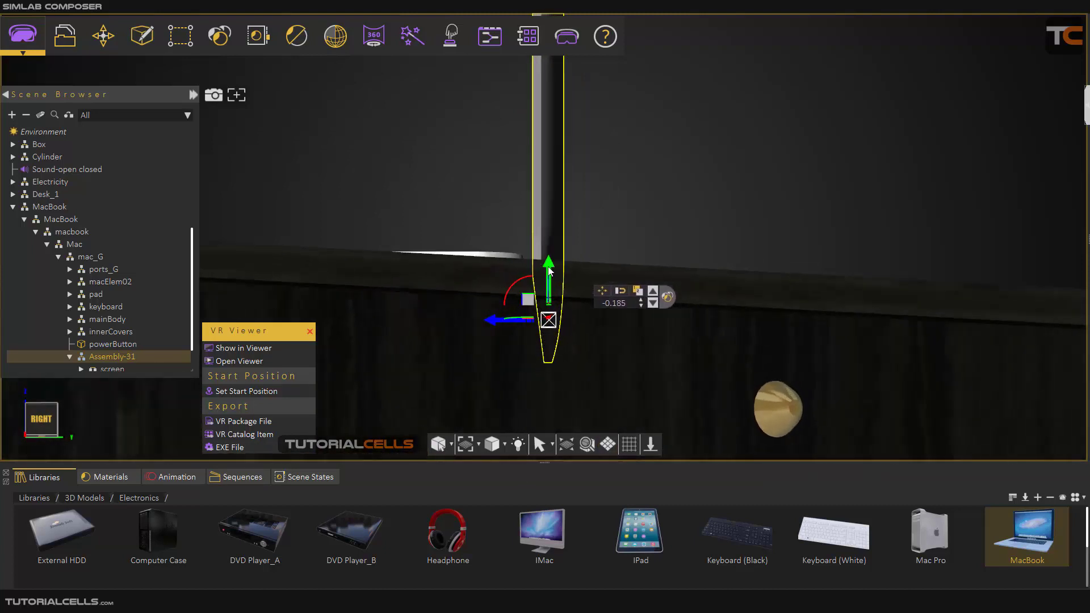
left_click_drag(549, 270, 549, 316)
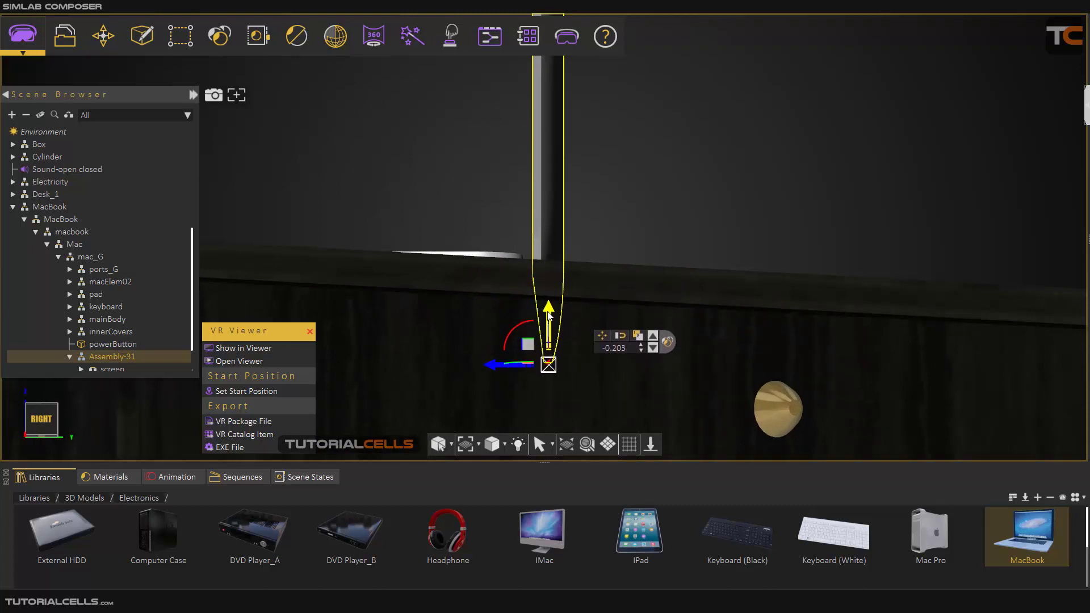
scroll(469, 341, "down", 5)
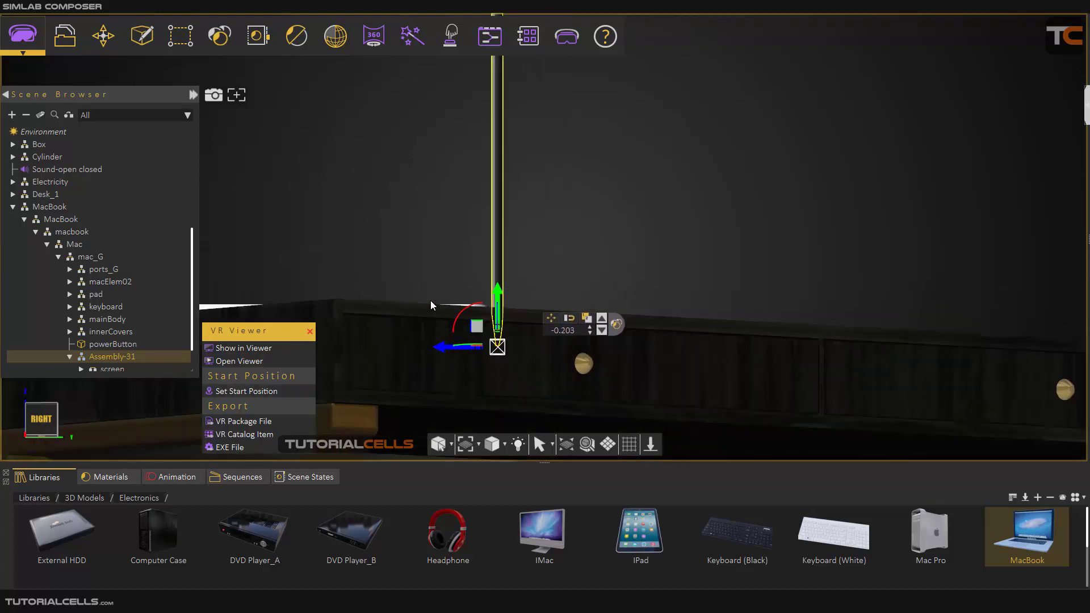
middle_click_drag(430, 300, 548, 344)
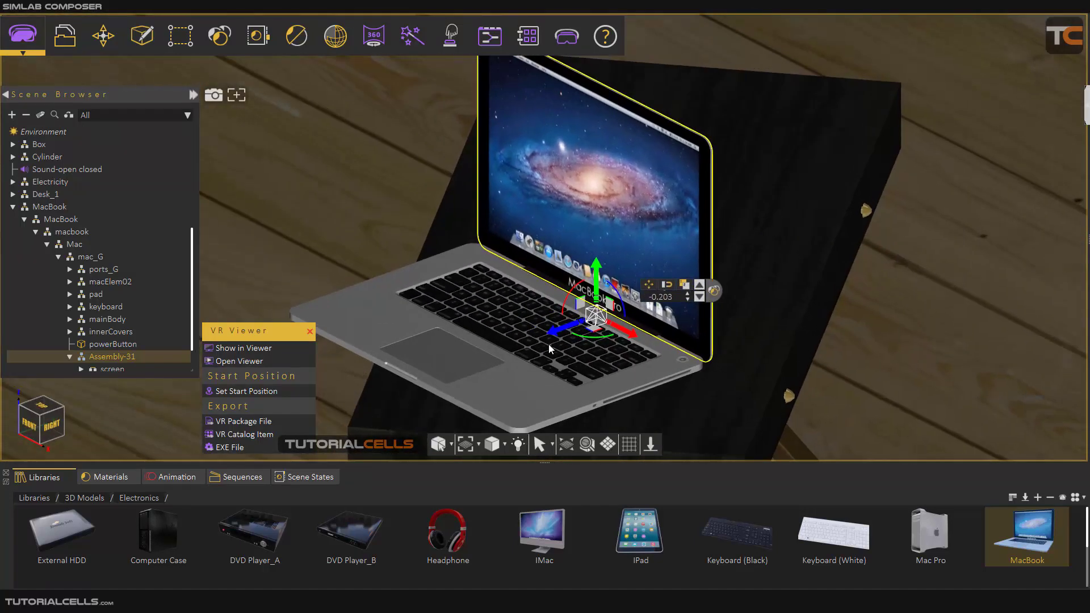
key("Escape")
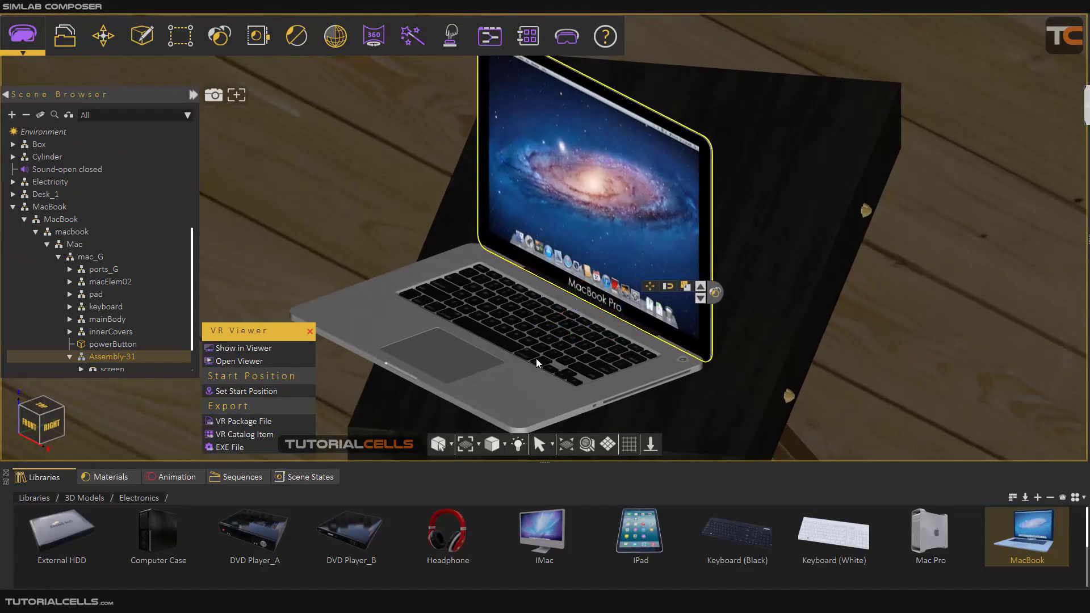
left_click(613, 451)
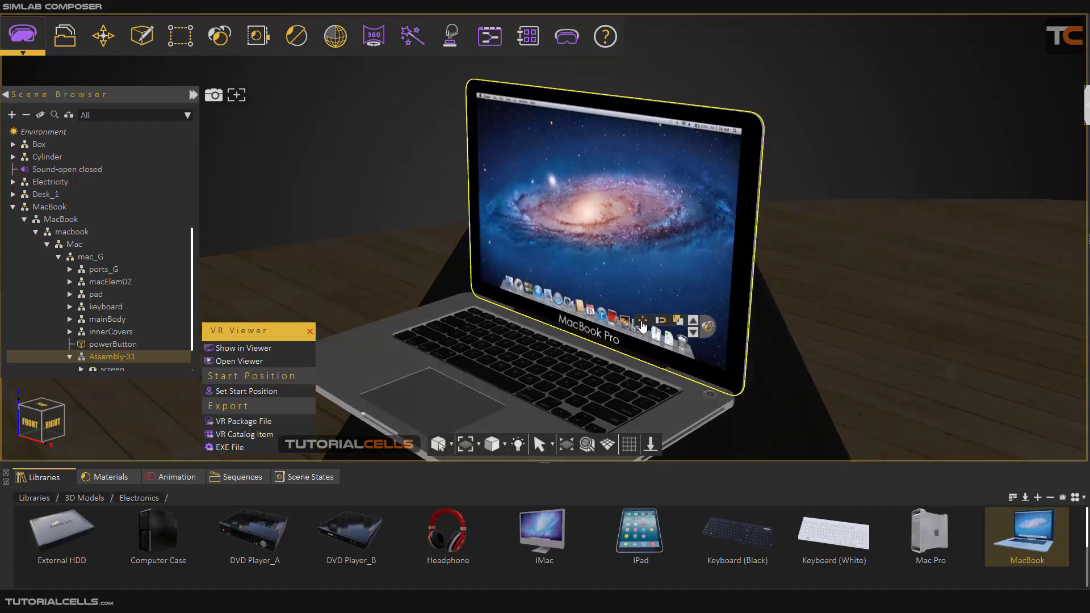
Test the lid's rotation about its hinge by about 58.5 degrees, inspect it from several sides, and undo the rotations
left_click(642, 324)
left_click_drag(573, 326, 520, 366)
middle_click_drag(676, 368, 334, 369)
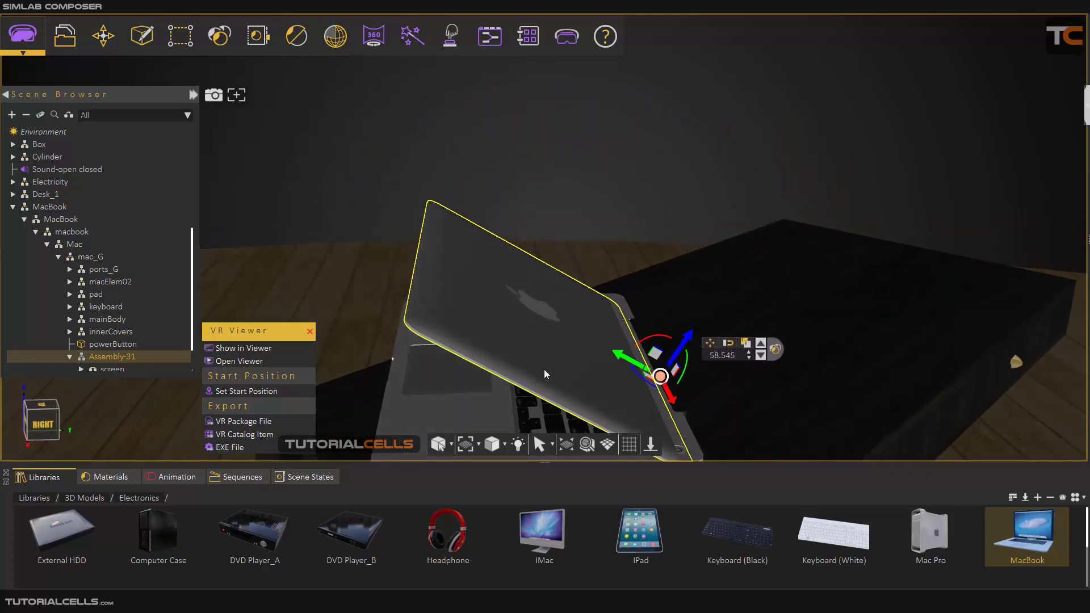
middle_click_drag(545, 372, 631, 364)
scroll(631, 363, "up", 2)
middle_click_drag(604, 299, 604, 359)
key("ctrl+z")
left_click_drag(545, 311, 554, 318)
key("ctrl+z")
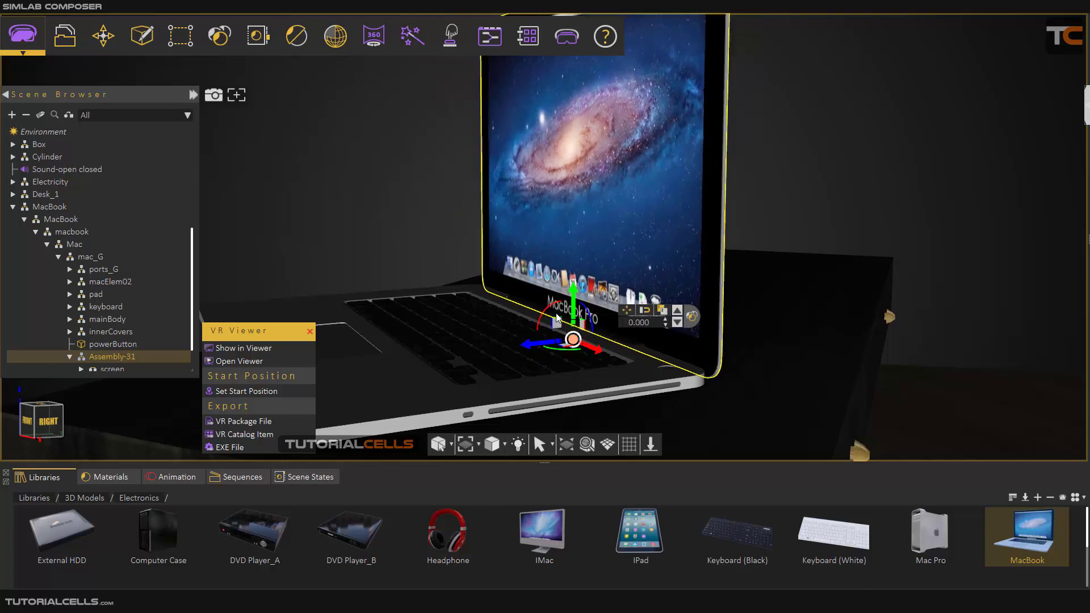
Fine-tune the screen assembly's pivot upward by about 0.004 at the hinge, with a test rotation in between
left_click_drag(573, 290, 572, 282)
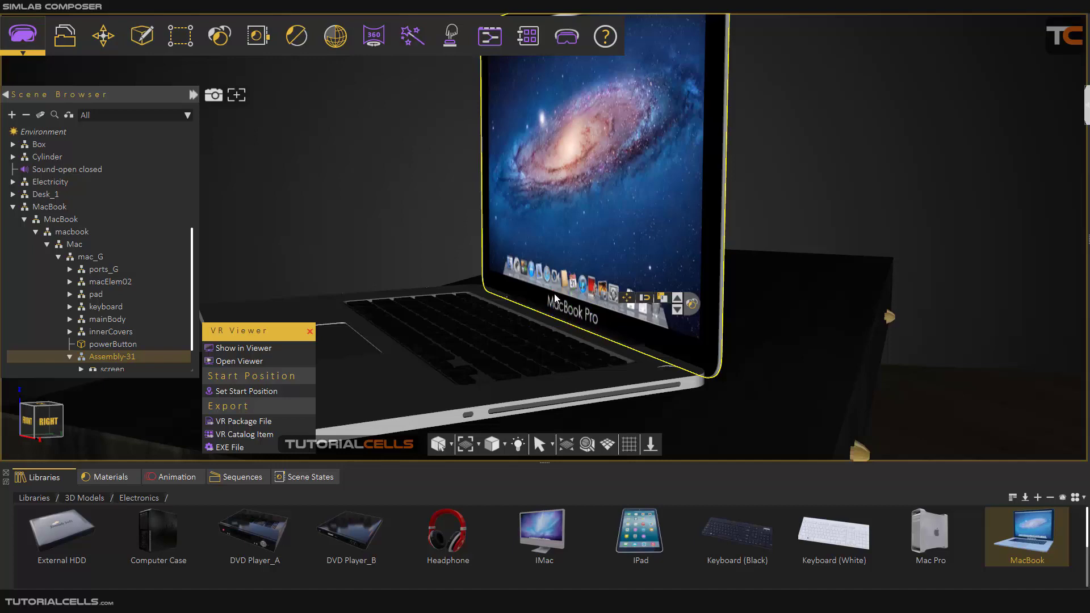
left_click(624, 295)
left_click_drag(554, 295, 520, 310)
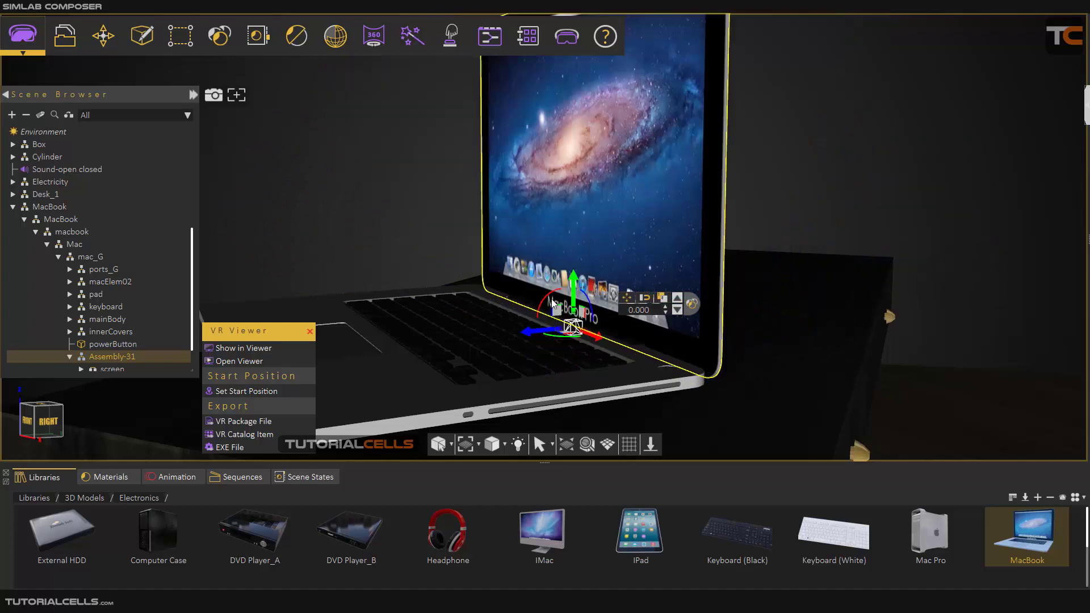
left_click_drag(574, 285, 569, 287)
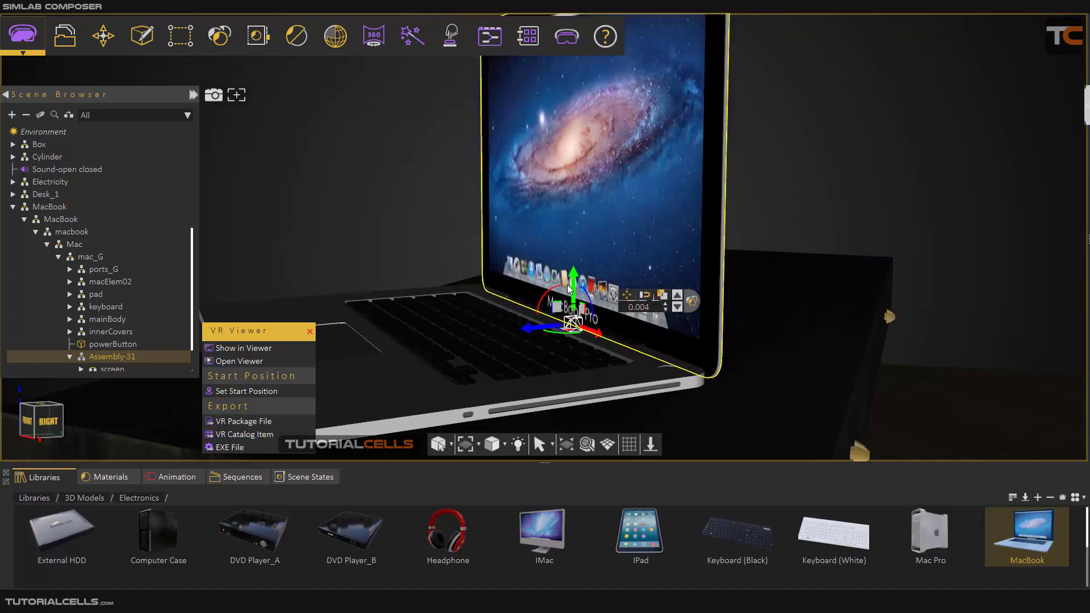
key("ctrl+z")
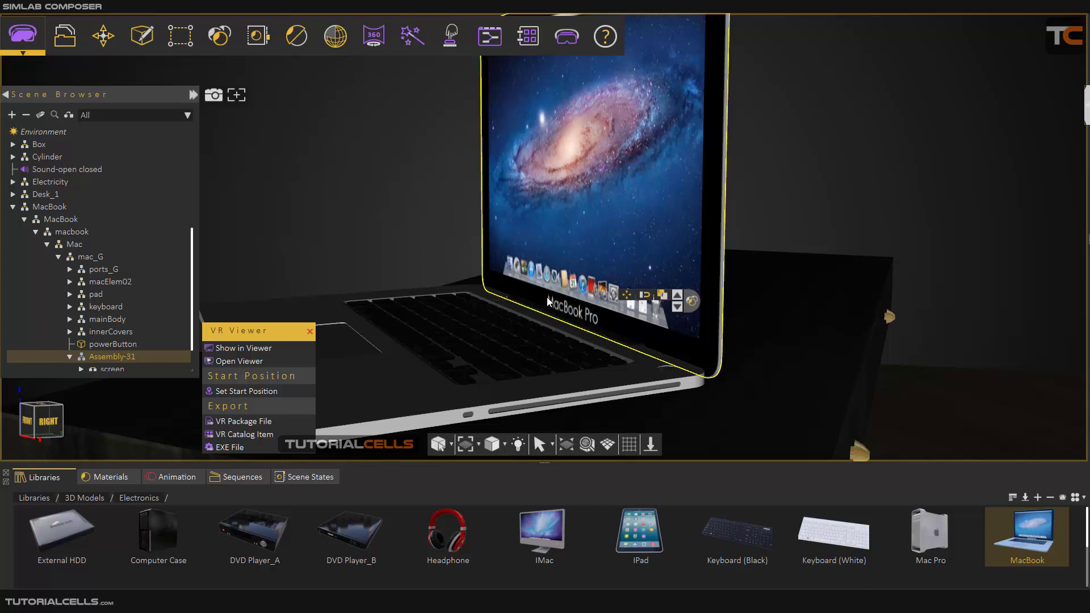
Rotate the screen assembly about 72.3 degrees around its hinge so the MacBook's lid is nearly closed
left_click(625, 295)
left_click_drag(549, 291, 507, 333)
scroll(499, 335, "down", 5)
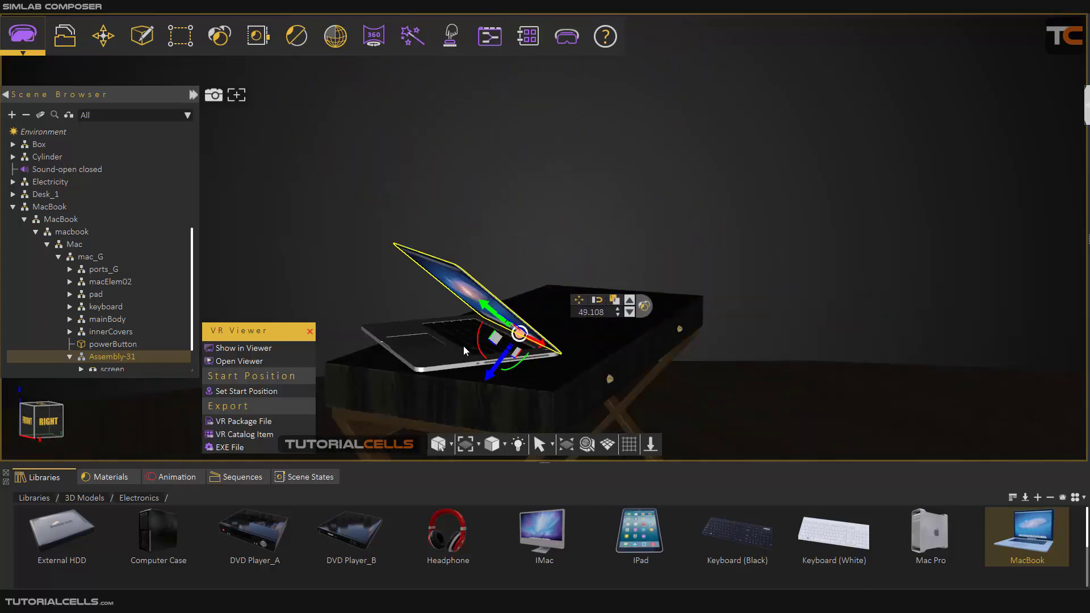
middle_click_drag(464, 345, 498, 304)
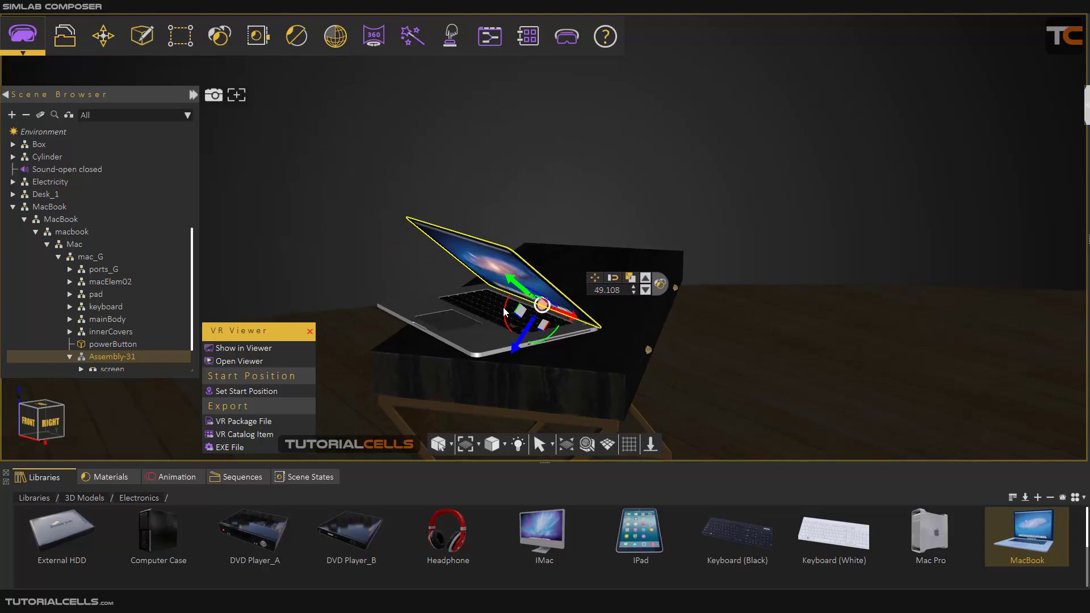
left_click_drag(504, 312, 509, 335)
middle_click_drag(509, 334, 357, 382)
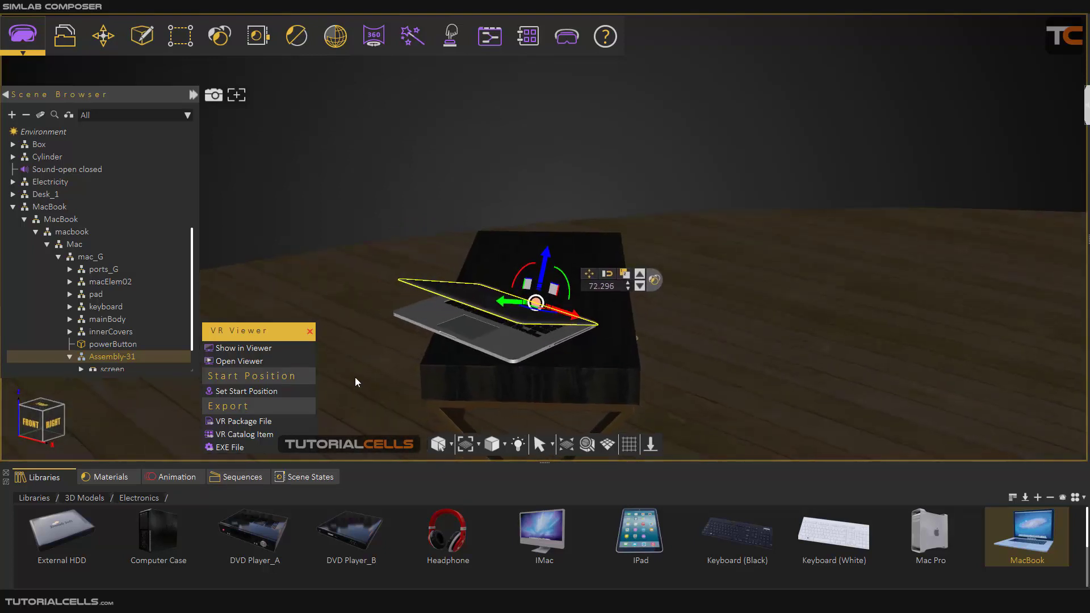
Keyframe the nearly closed MacBook lid at frame 0, and rotate it open by about 87.4 degrees at frame 100
left_click(155, 479)
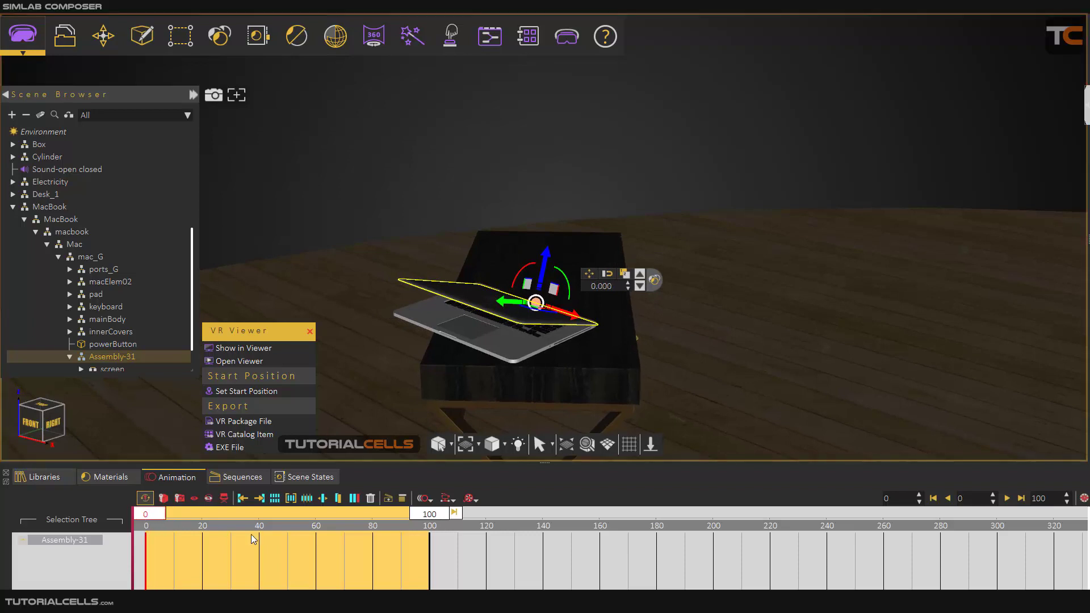
left_click(163, 498)
mouse_move(157, 513)
left_mouse_down()
mouse_move(428, 516)
mouse_move(153, 515)
mouse_move(377, 515)
mouse_move(219, 500)
mouse_move(430, 500)
left_mouse_up()
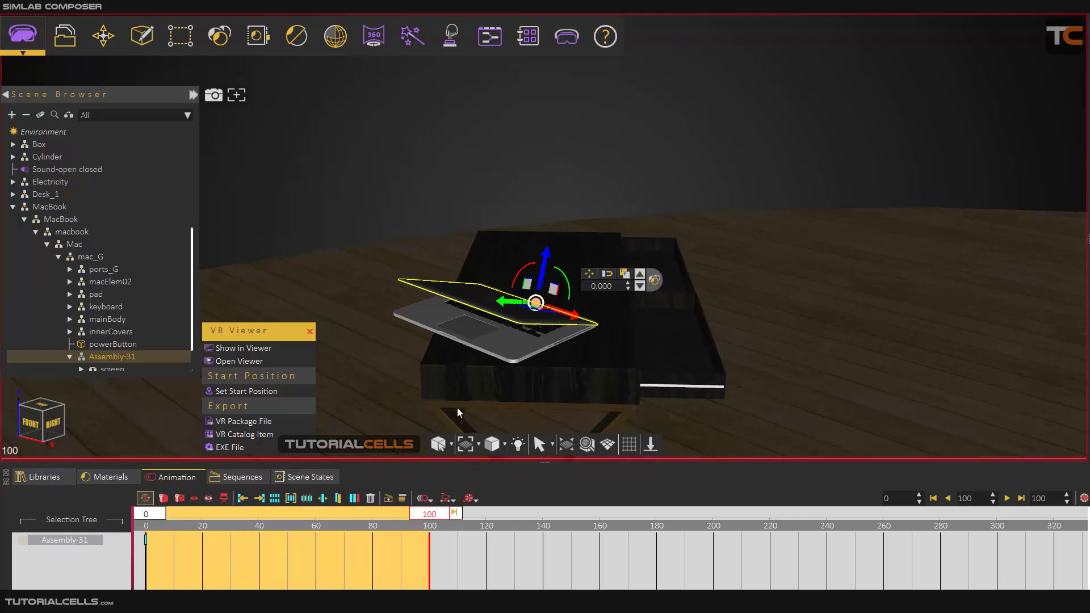
scroll(495, 324, "up", 3)
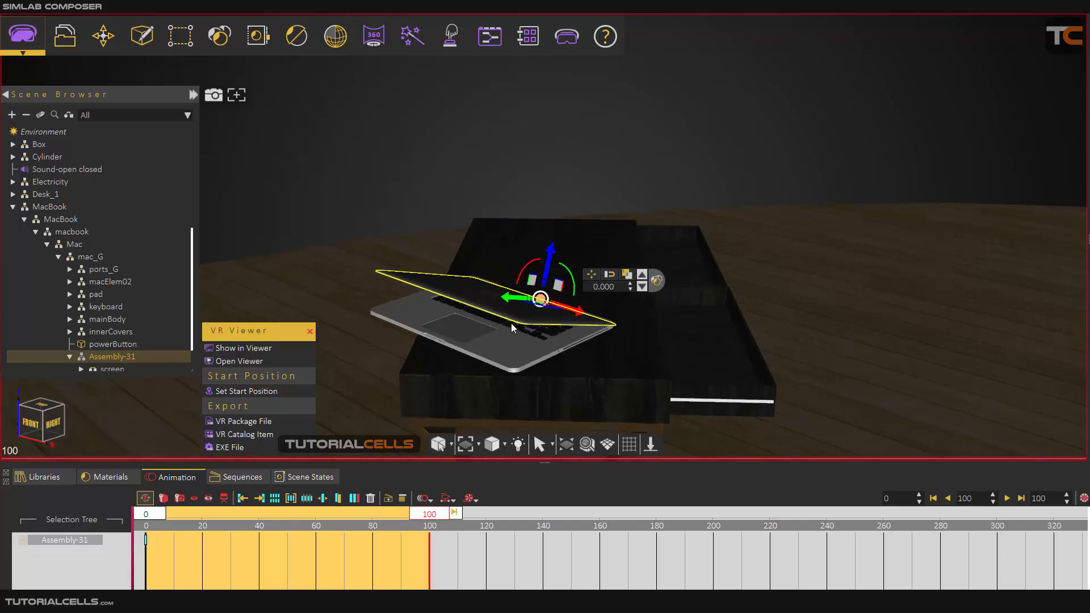
mouse_move(526, 274)
left_mouse_down()
mouse_move(548, 250)
mouse_move(637, 206)
left_mouse_up()
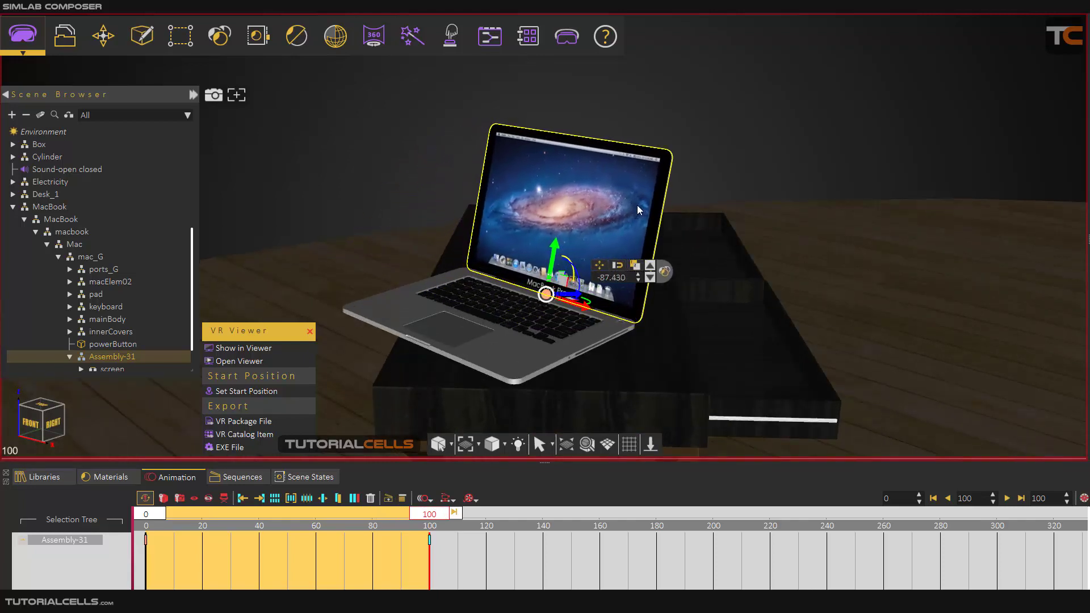
Preview the lid animation by scrubbing and reverse playback, ending with the timeline at frame 0
left_click_drag(439, 511, 296, 513)
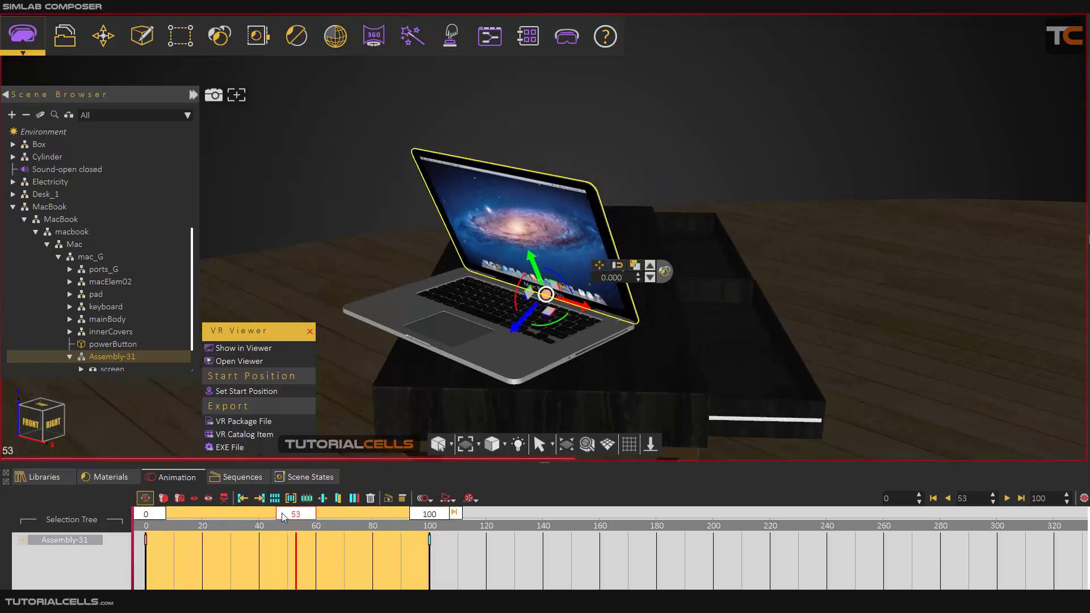
left_click(944, 500)
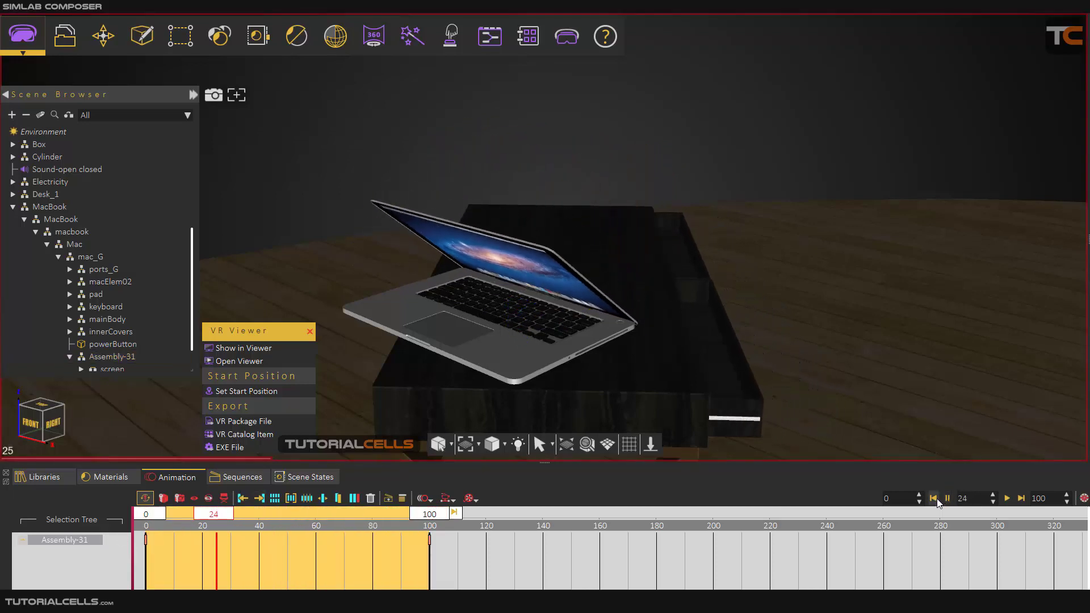
left_click(934, 499)
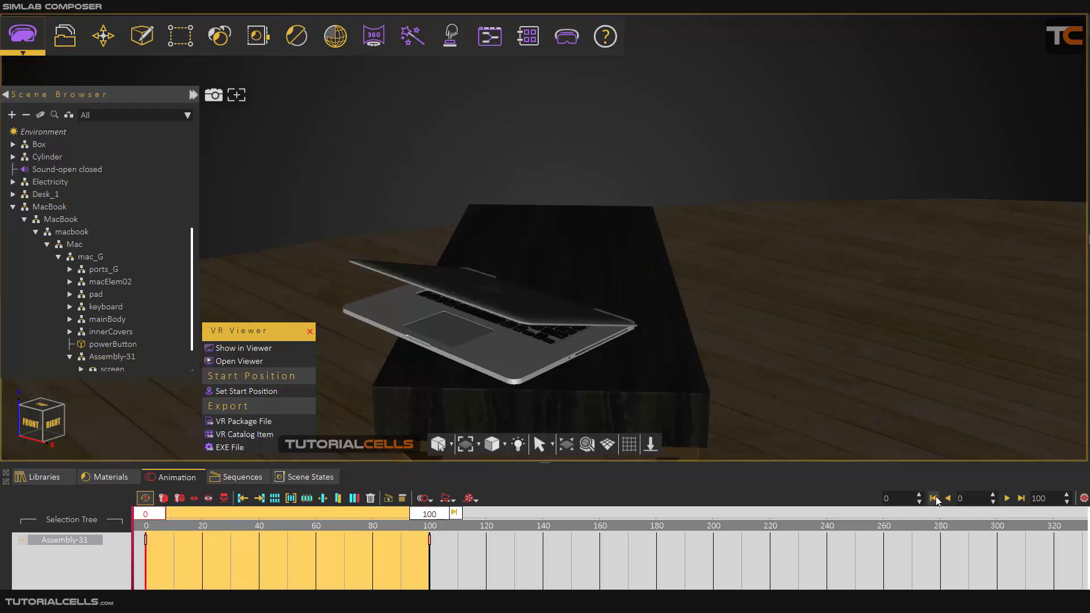
left_click_drag(624, 412, 381, 410)
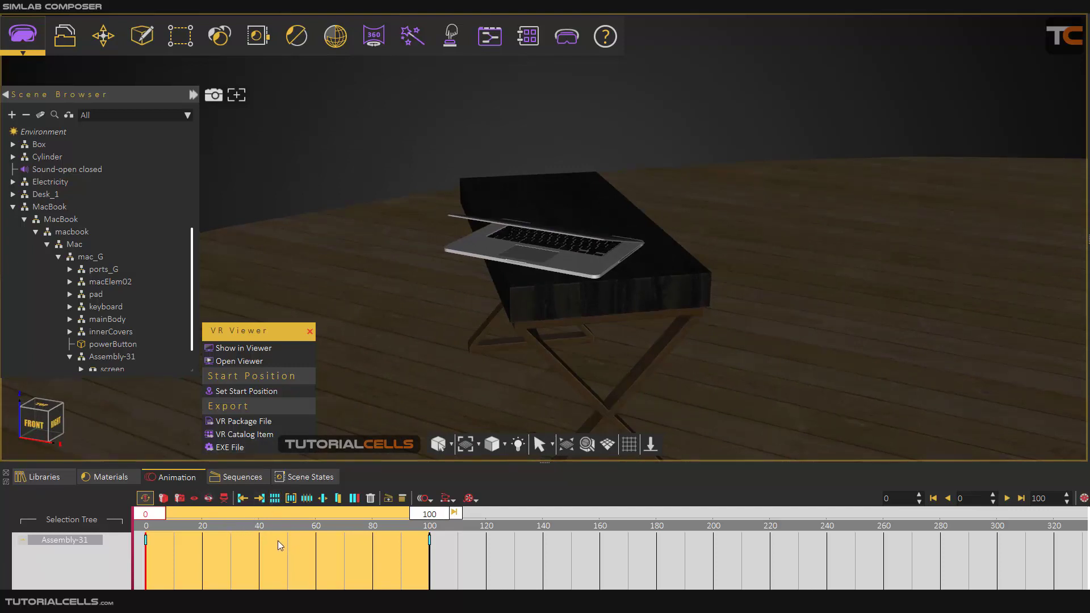
Create an animation sequence named lap from the lid keyframes, including its reverse sequence
left_click(388, 498)
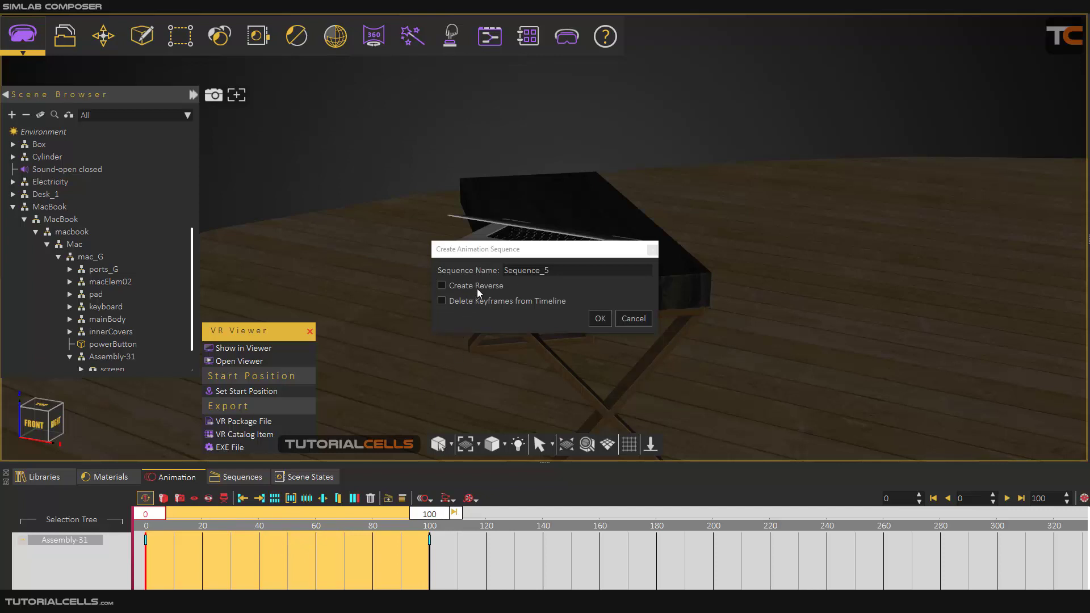
double_click(558, 271)
type("la")
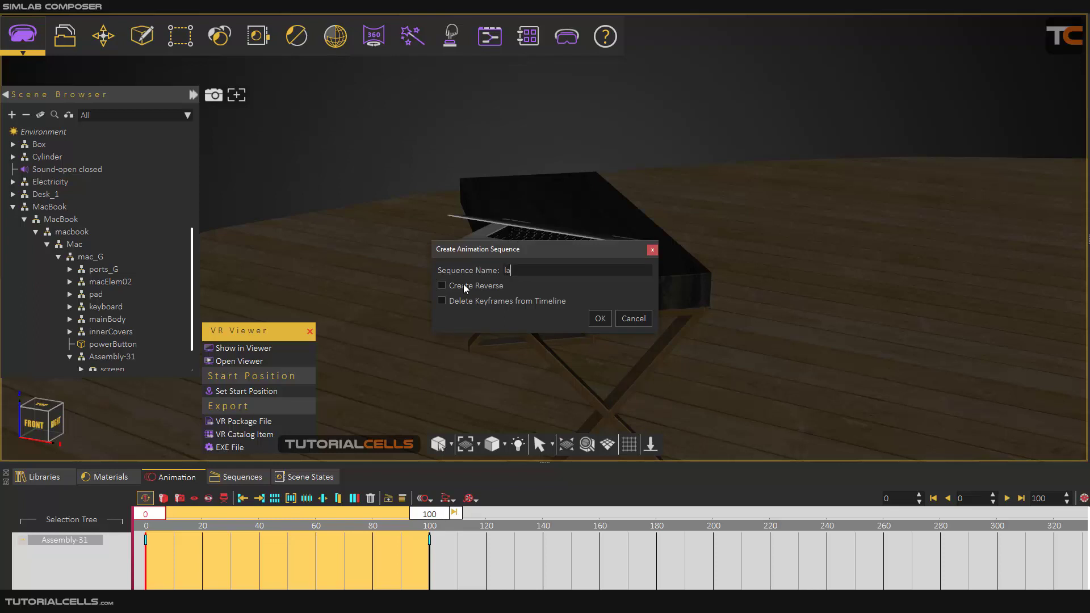
type("p")
left_click(599, 317)
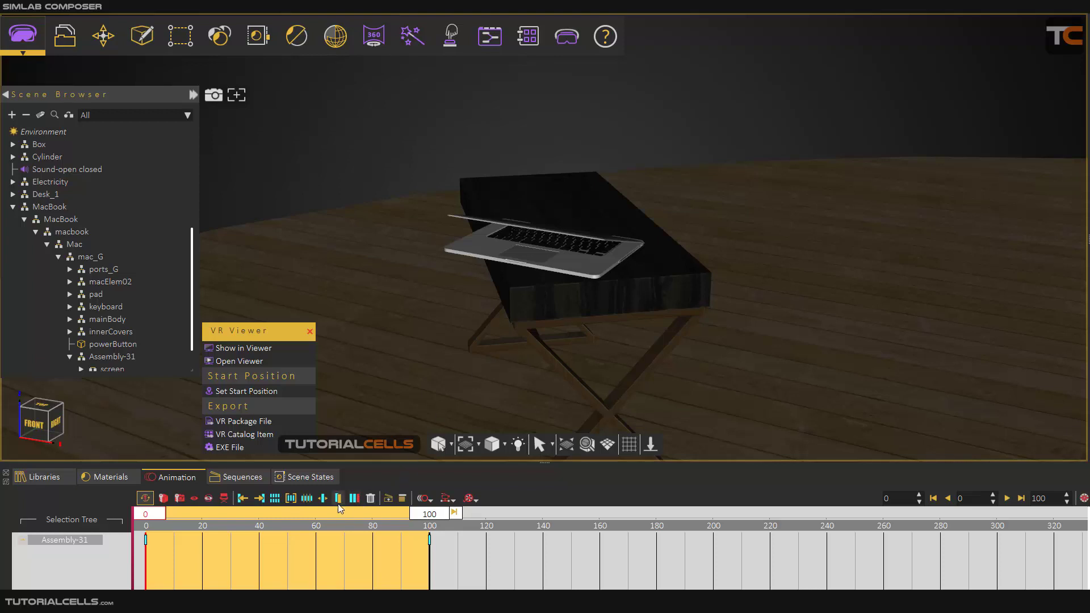
Check the lap and lap_Reverse sequences by playing them on the MacBook
left_click(243, 477)
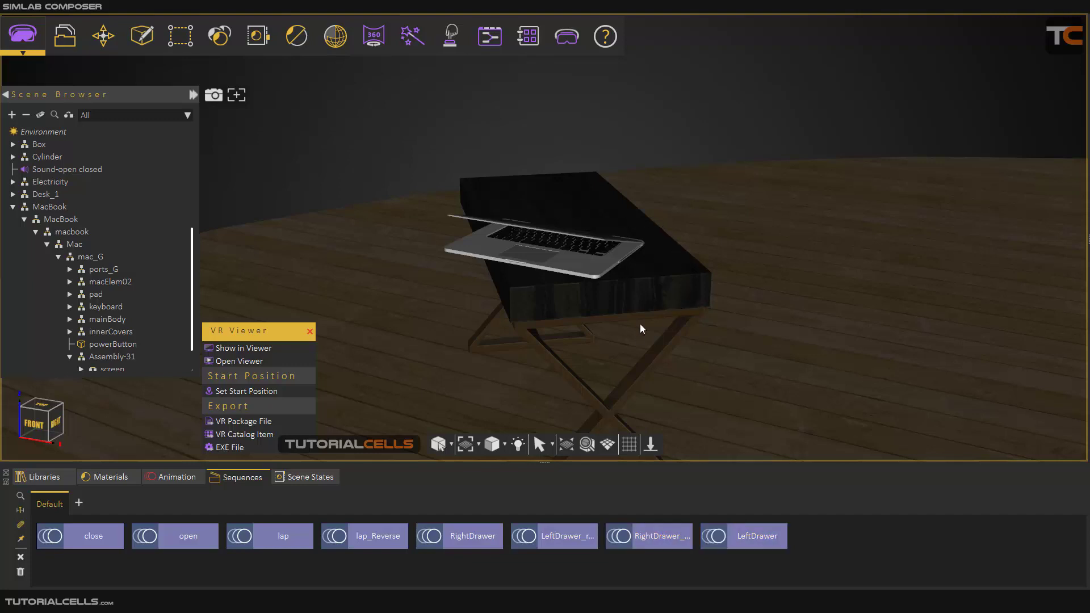
scroll(590, 340, "down", 3)
middle_click_drag(588, 340, 620, 315)
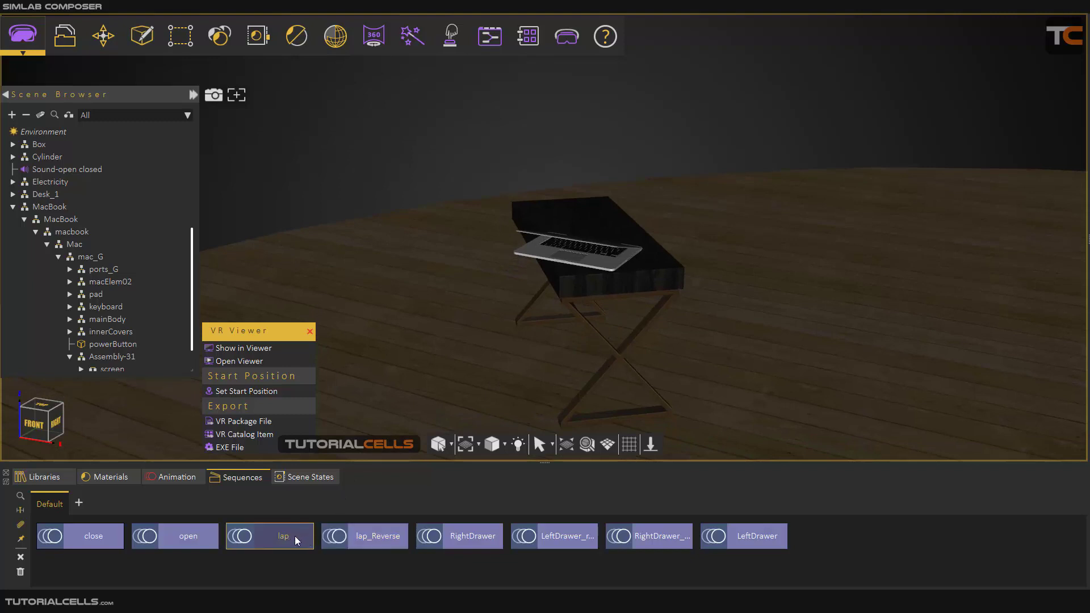
left_click(346, 537)
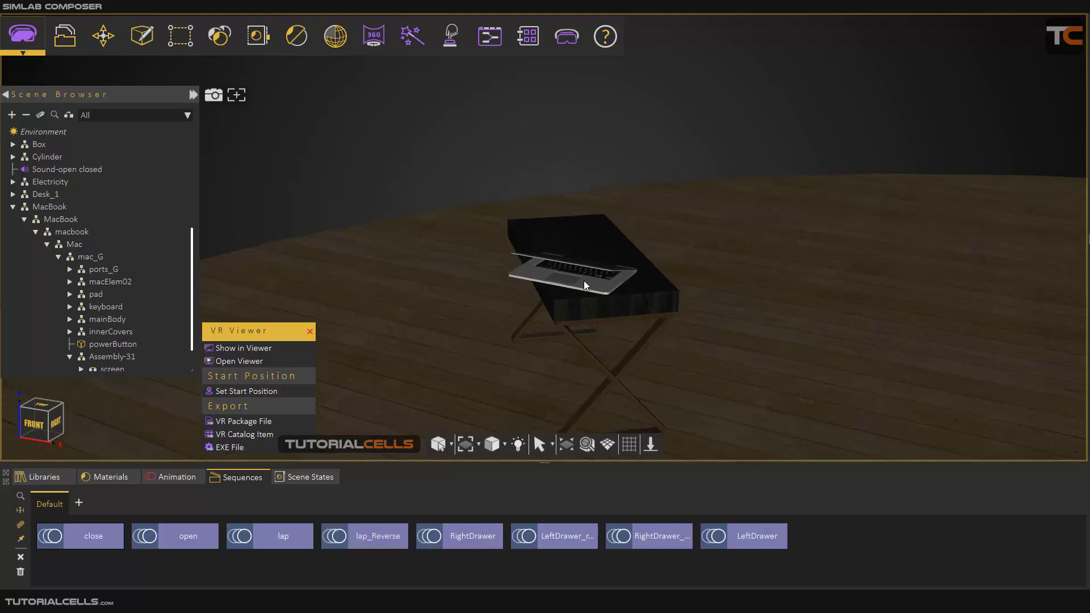
Bring the lid animation to frame 100 and show the material properties of the MacBook's screen
left_click(170, 478)
left_click_drag(164, 513, 430, 514)
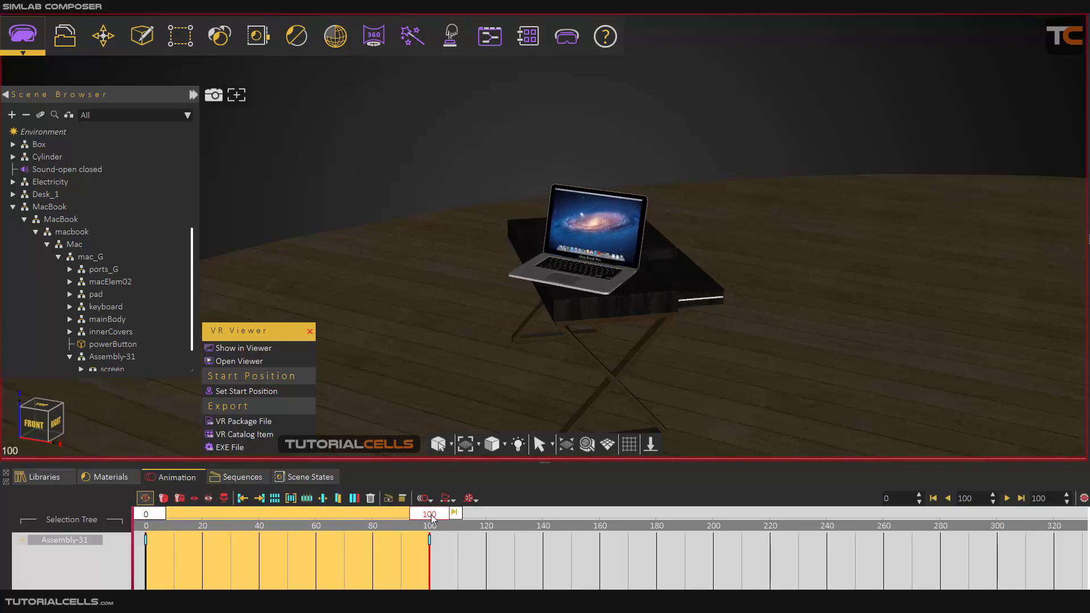
scroll(569, 226, "up", 5)
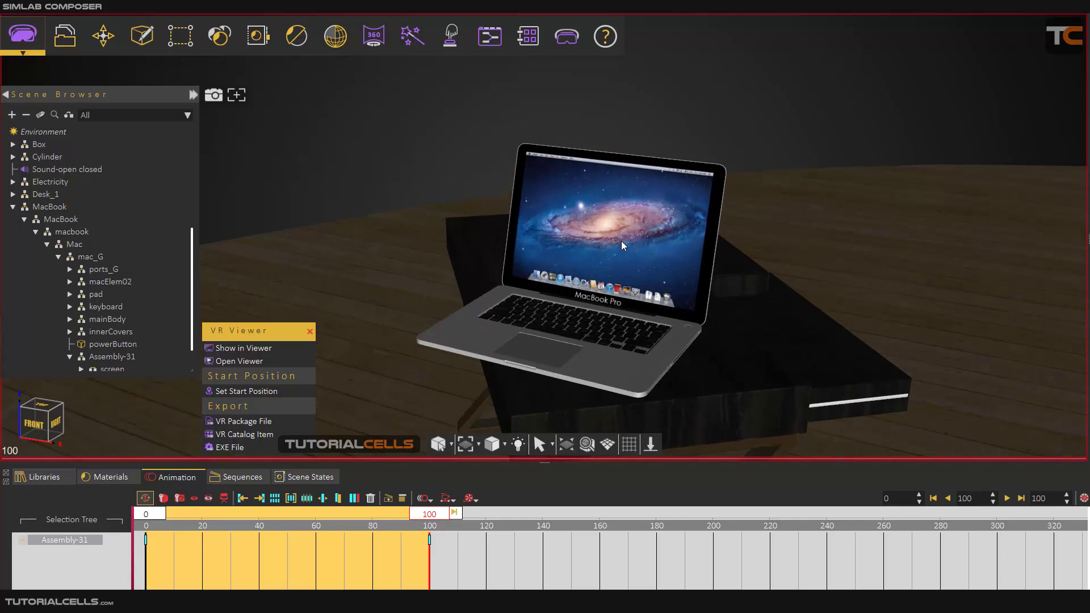
left_click(621, 241)
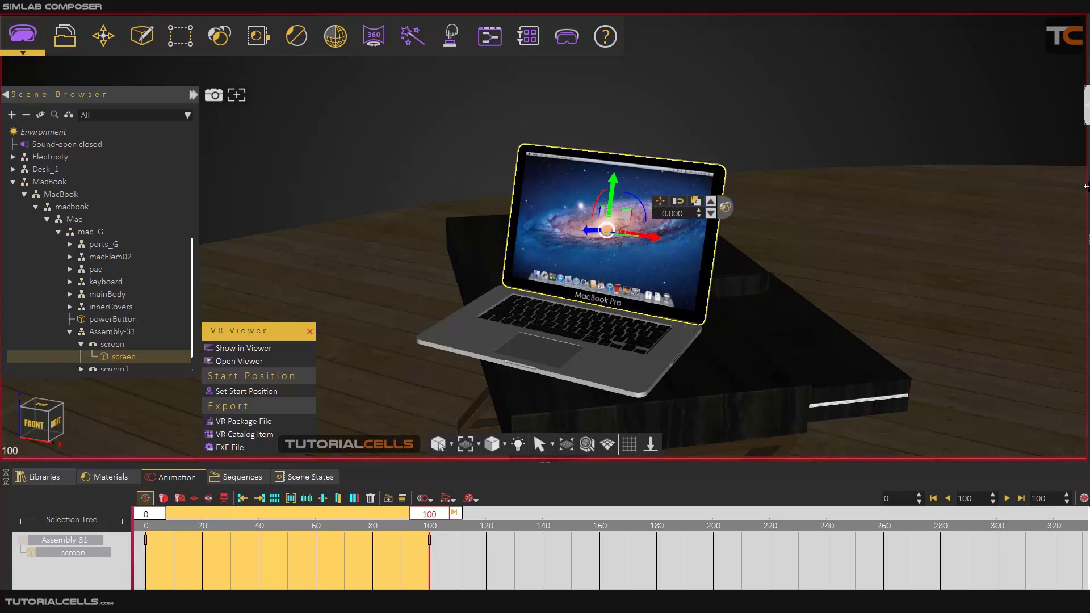
left_click(1086, 115)
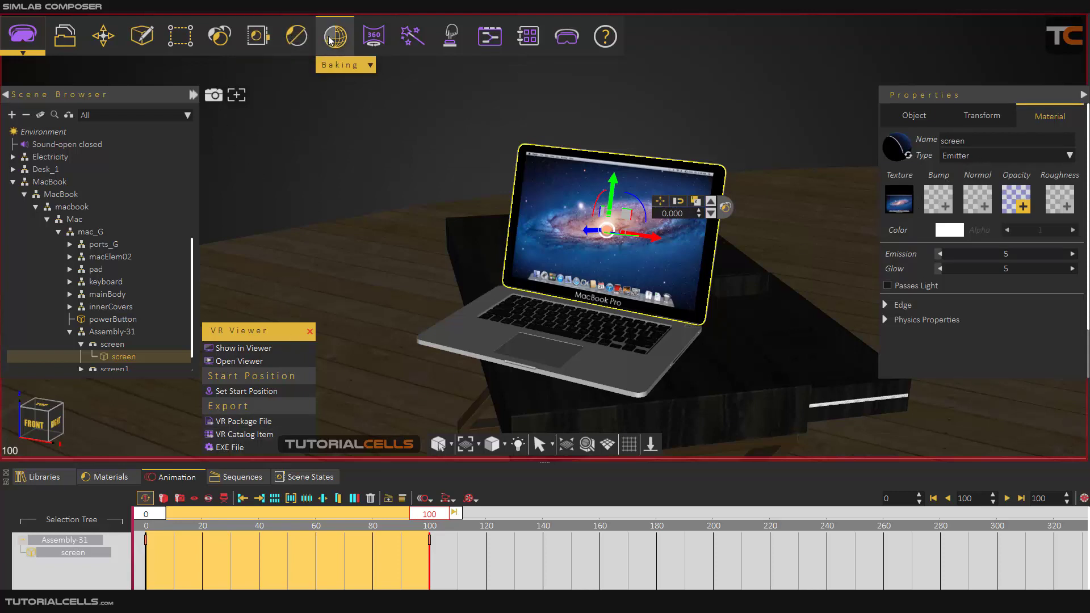
Capture a scene state of the selected screen that records only materials, and show the scene states list
left_click(257, 40)
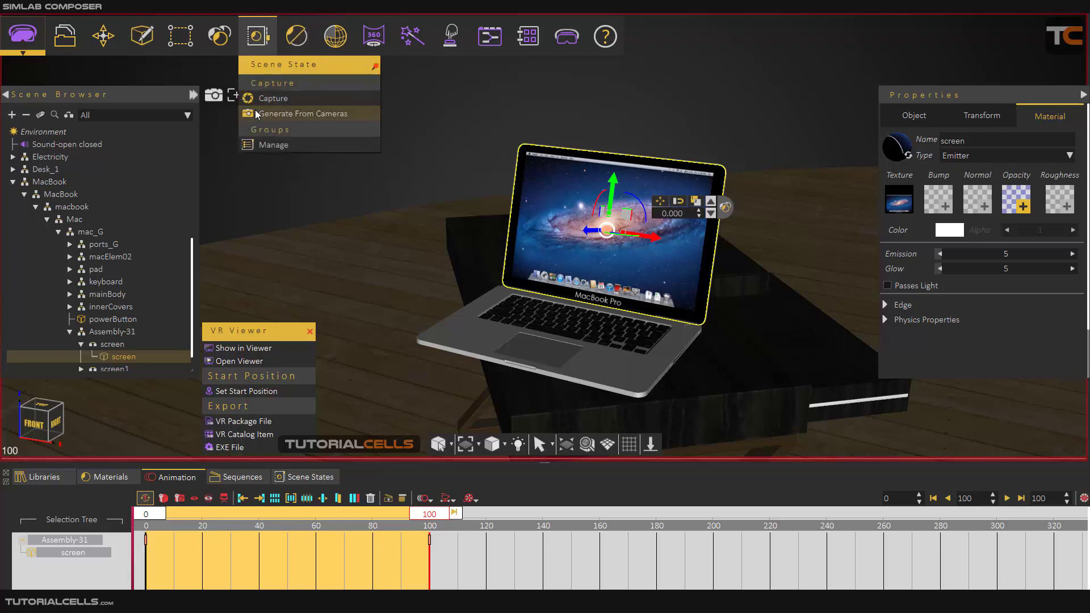
left_click(274, 101)
left_click_drag(508, 221, 375, 195)
left_click(391, 209)
left_click(391, 228)
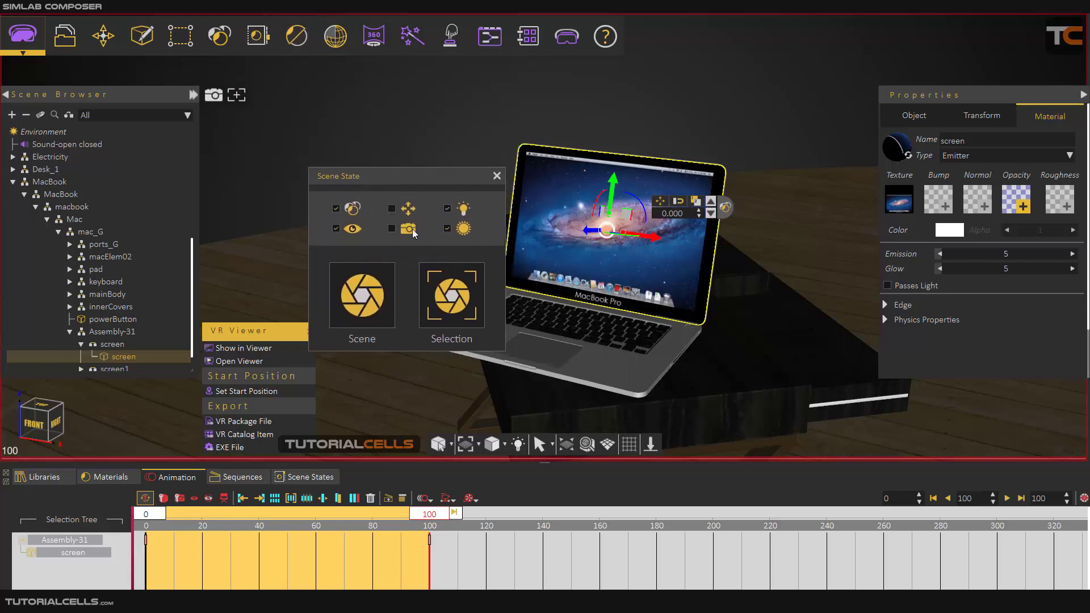
left_click(447, 208)
left_click(448, 229)
left_click(299, 476)
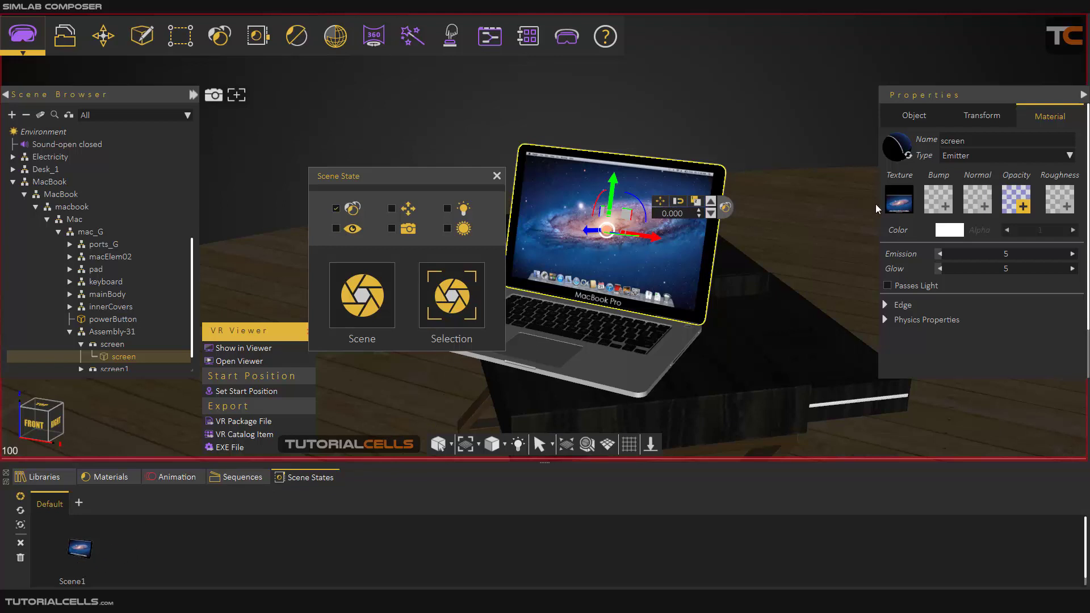
Change the screen material's color to black and capture the selection as a second scene state
left_click(948, 234)
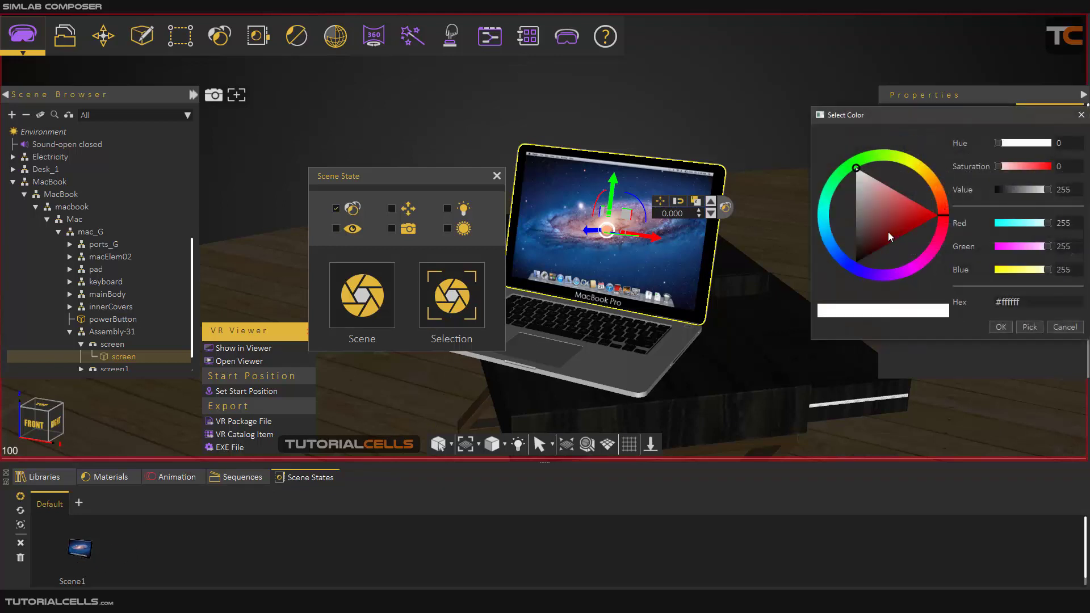
left_click_drag(888, 232, 856, 262)
left_click(998, 326)
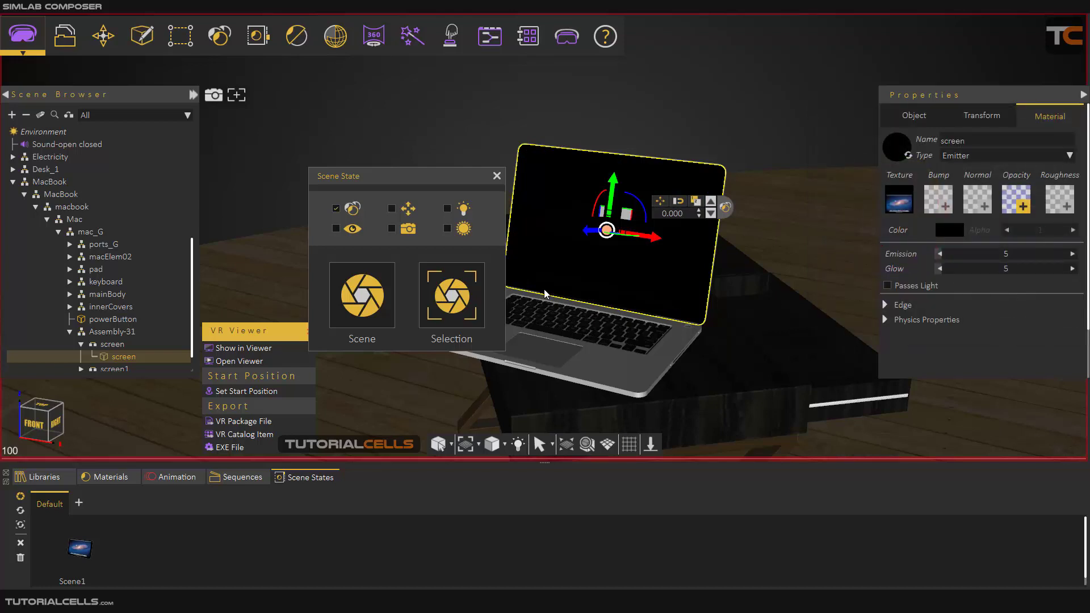
left_click(441, 322)
Test both scene states by applying Scene2 and Scene1 to the scene, and close the capture dialog
left_click(80, 549)
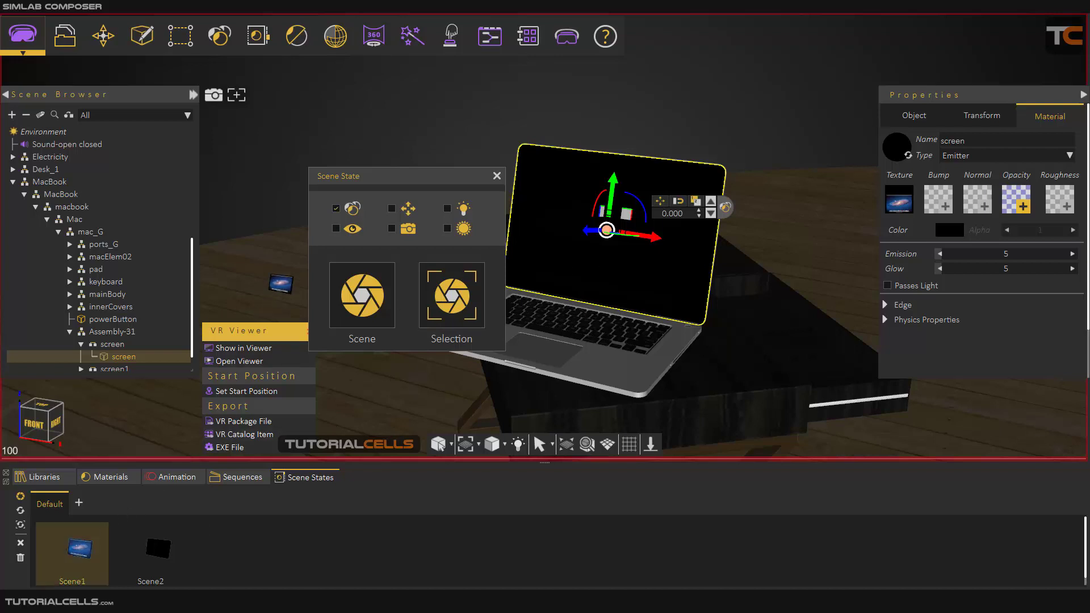
left_click(144, 565)
left_click_drag(188, 292, 296, 258)
left_click_drag(74, 548, 291, 250)
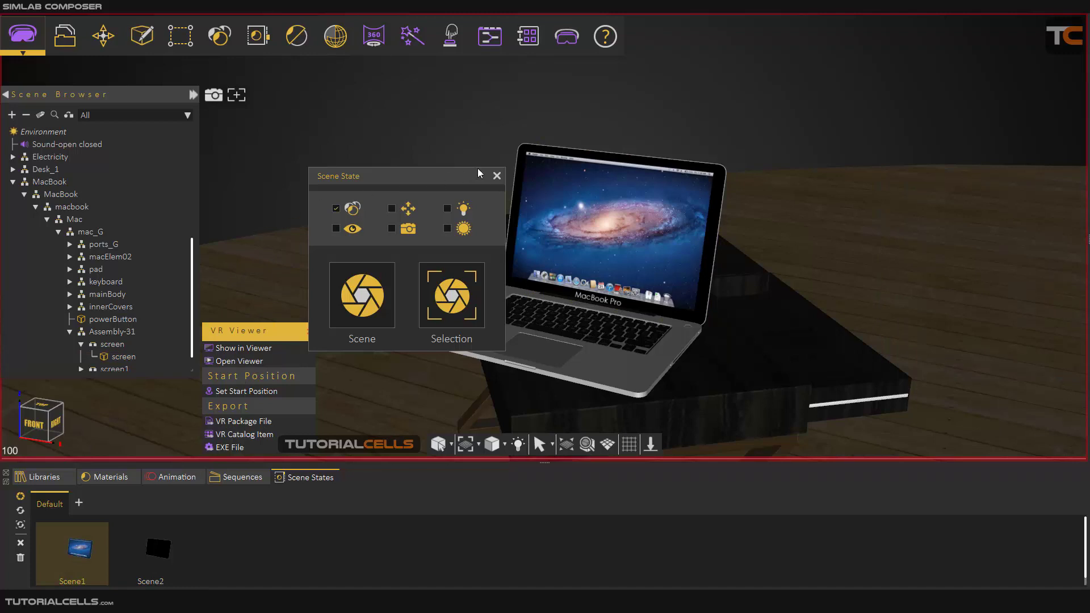
left_click(497, 175)
Return the animation to frame 0 and apply the black-screen state Scene2 to the nearly closed MacBook
scroll(415, 331, "down", 3)
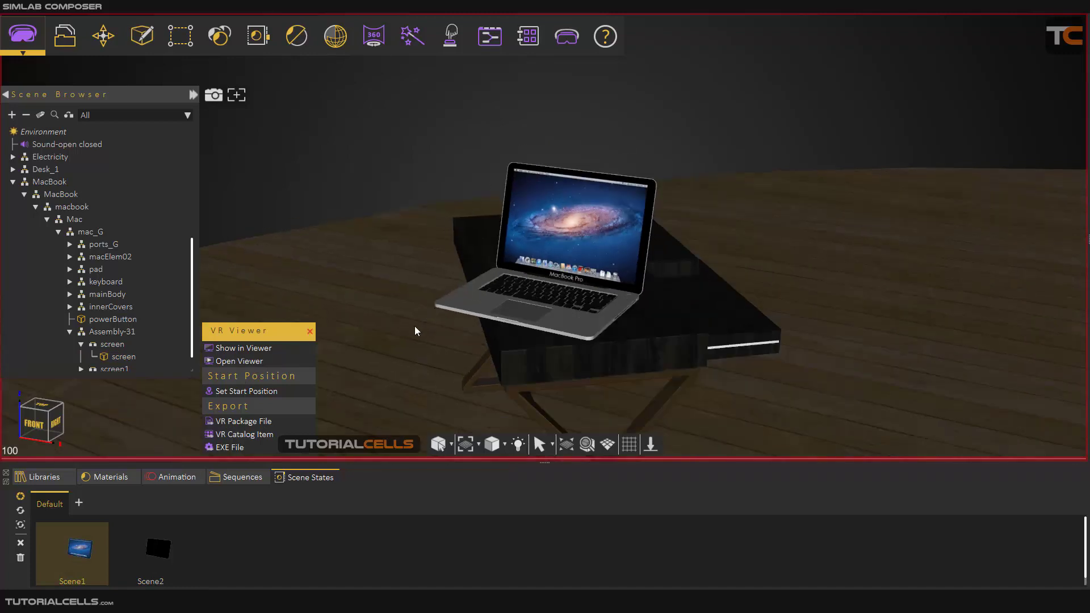
left_click(187, 476)
left_click(933, 498)
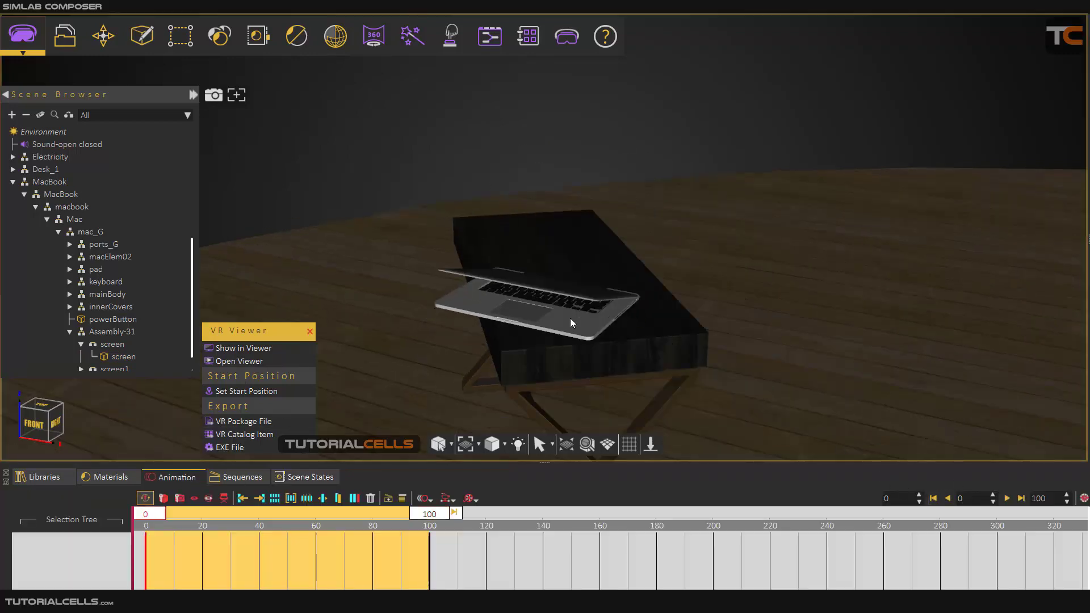
scroll(567, 319, "up", 3)
middle_click_drag(564, 318, 555, 254)
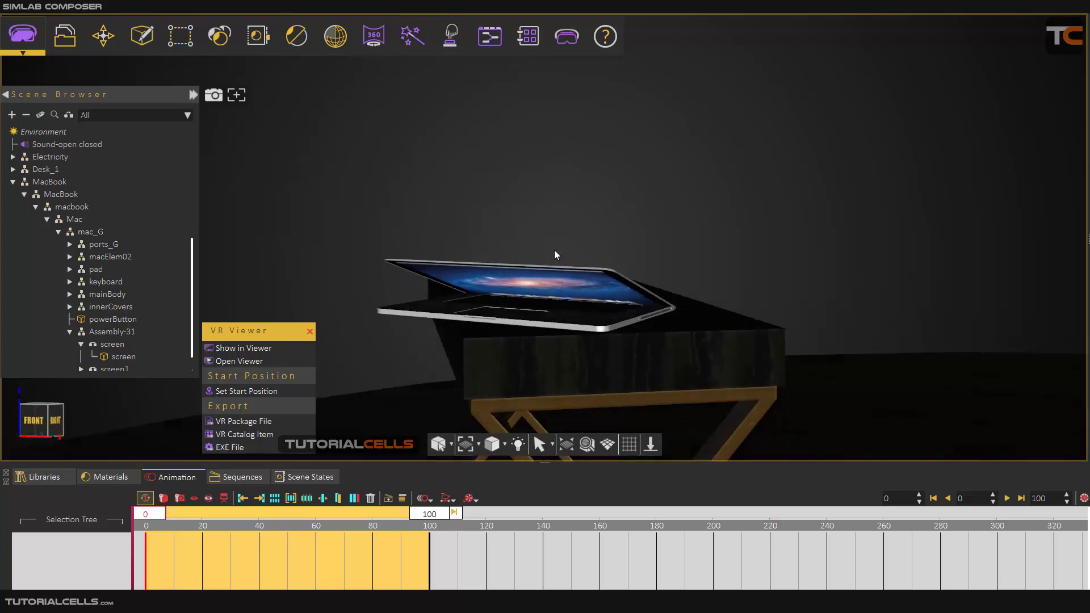
left_click(234, 482)
left_click(279, 482)
left_click_drag(152, 546, 573, 256)
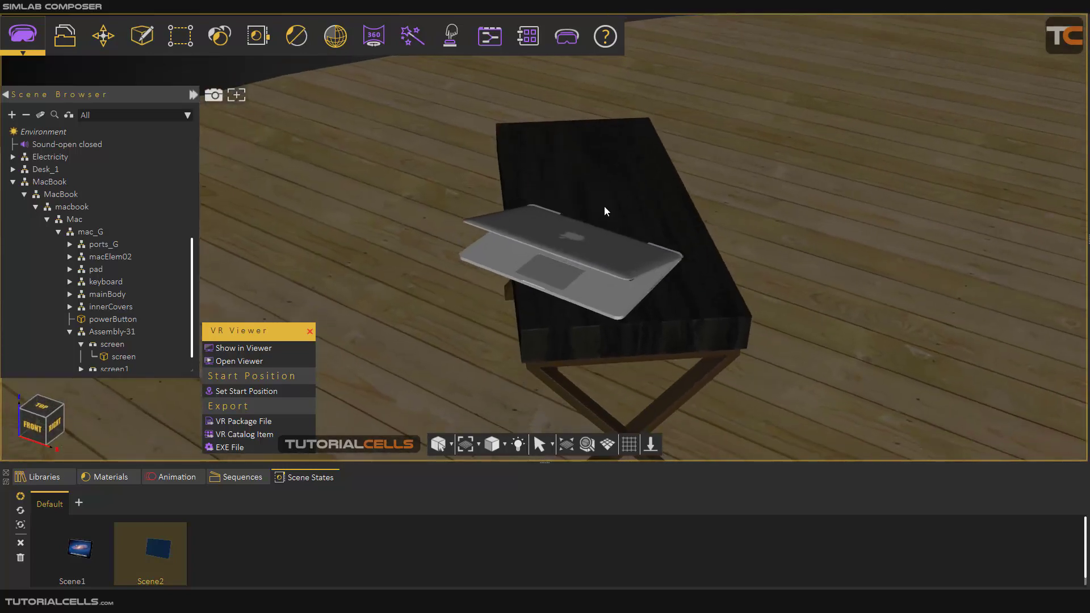
Open the Training Builder on an empty area of the Default diagram, with its window beside the MacBook
left_click(489, 37)
middle_click_drag(700, 275, 615, 246)
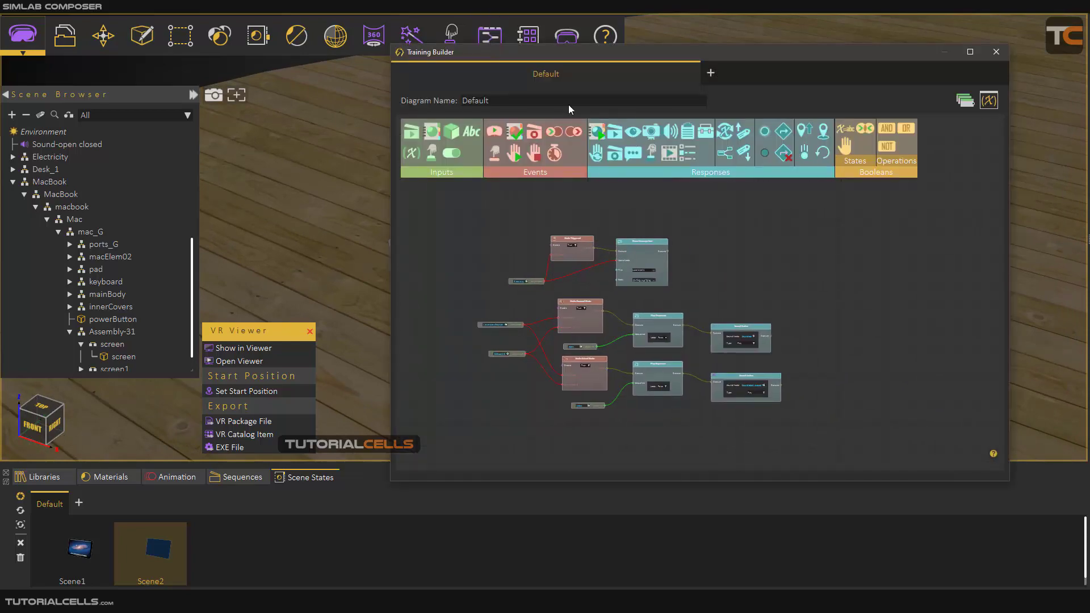
middle_click_drag(768, 304, 564, 270)
scroll(682, 267, "up", 1)
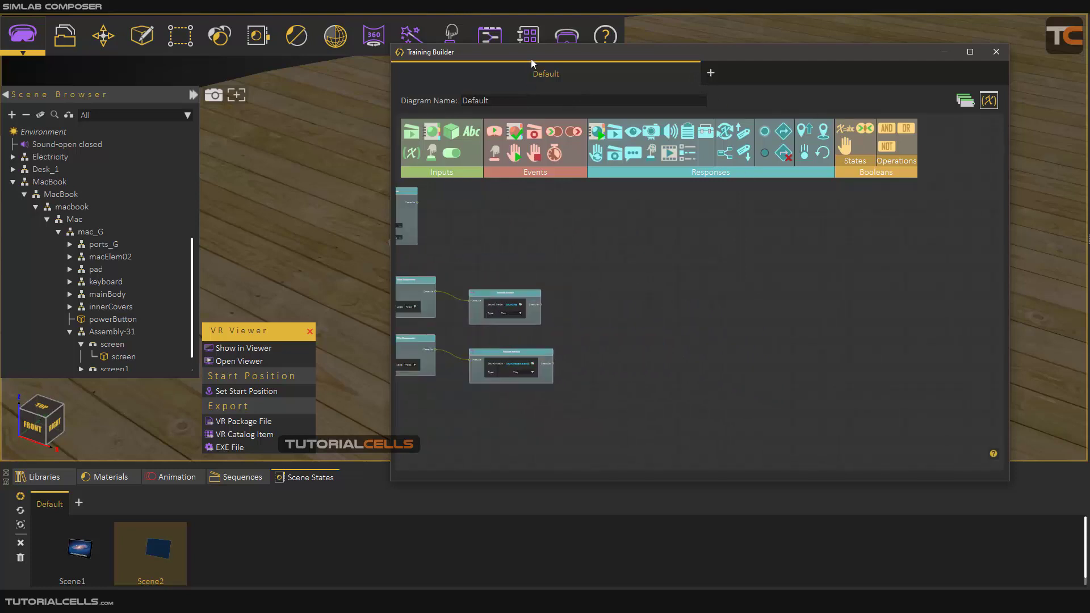
left_click_drag(531, 59, 623, 70)
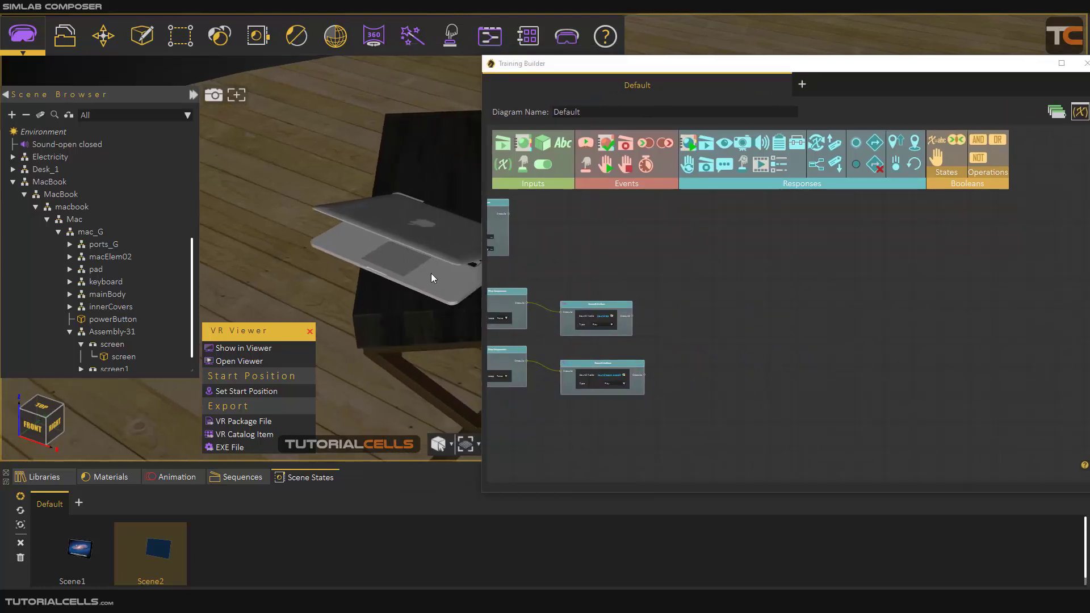
left_click_drag(431, 274, 393, 236)
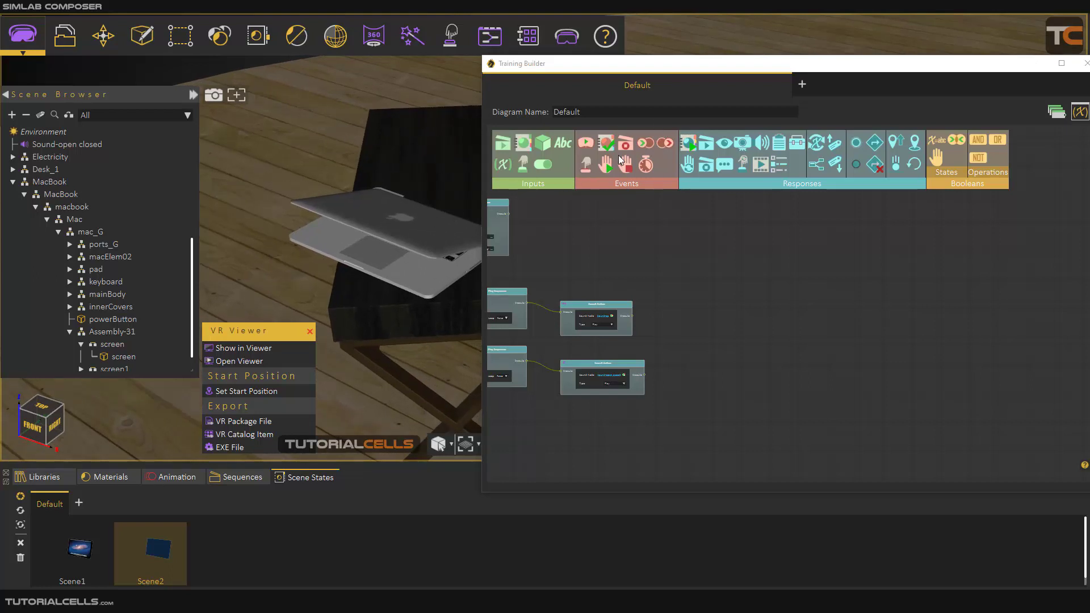
Add a Node Triggered event to the diagram and feed it a scene node input set to the MacBook
left_click_drag(585, 164, 730, 252)
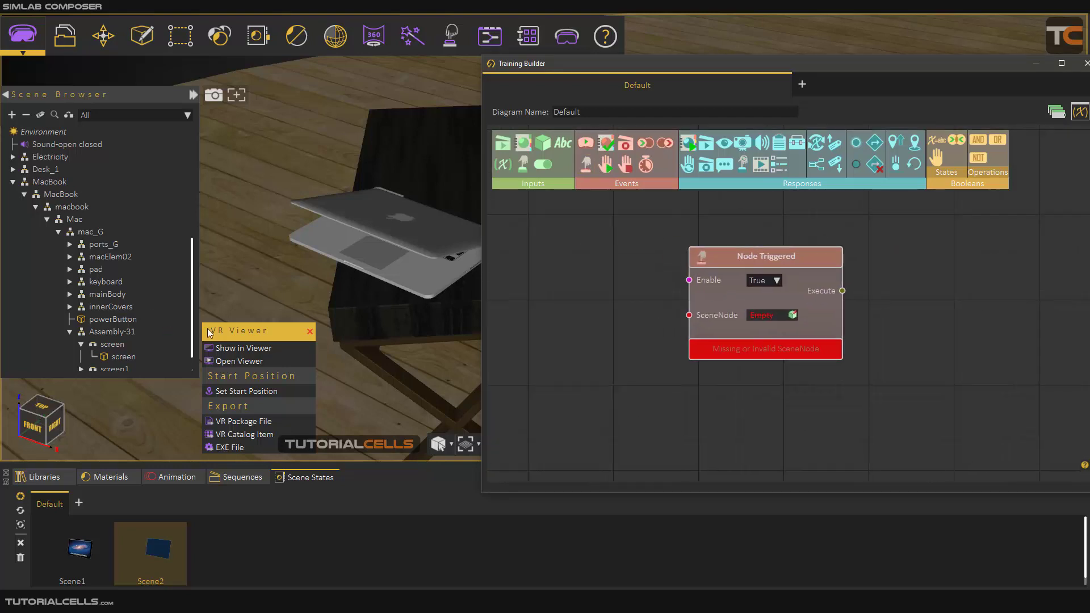
left_click_drag(543, 143, 585, 271)
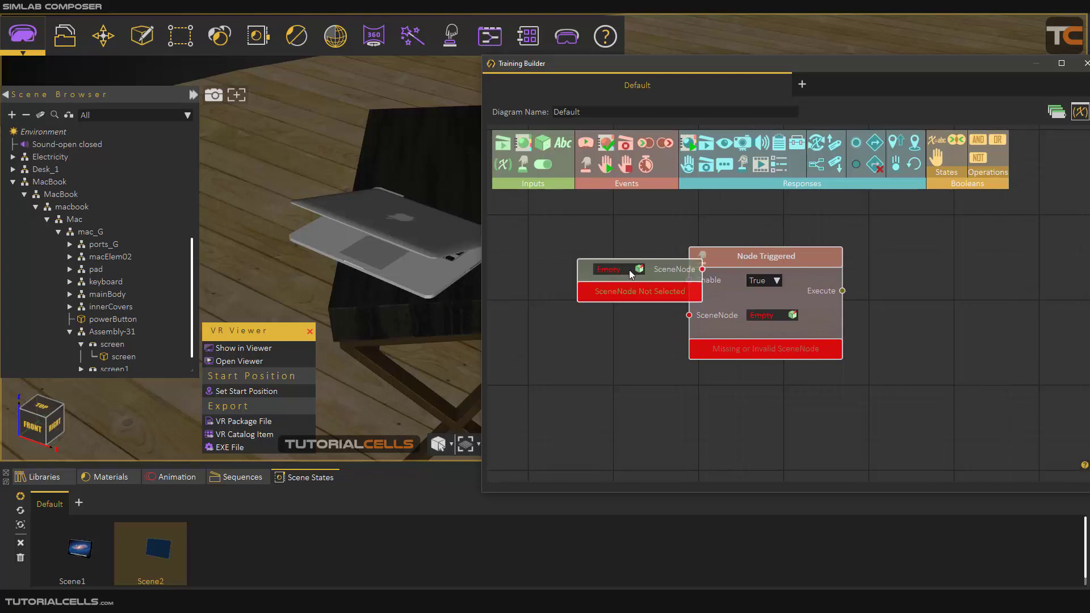
left_click(26, 115)
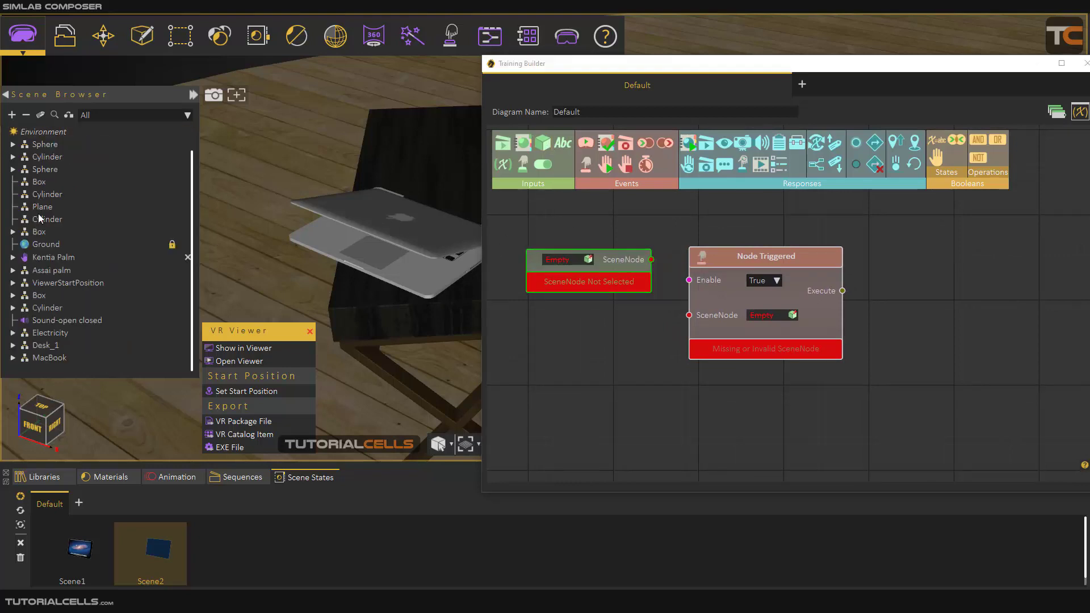
left_click(49, 358)
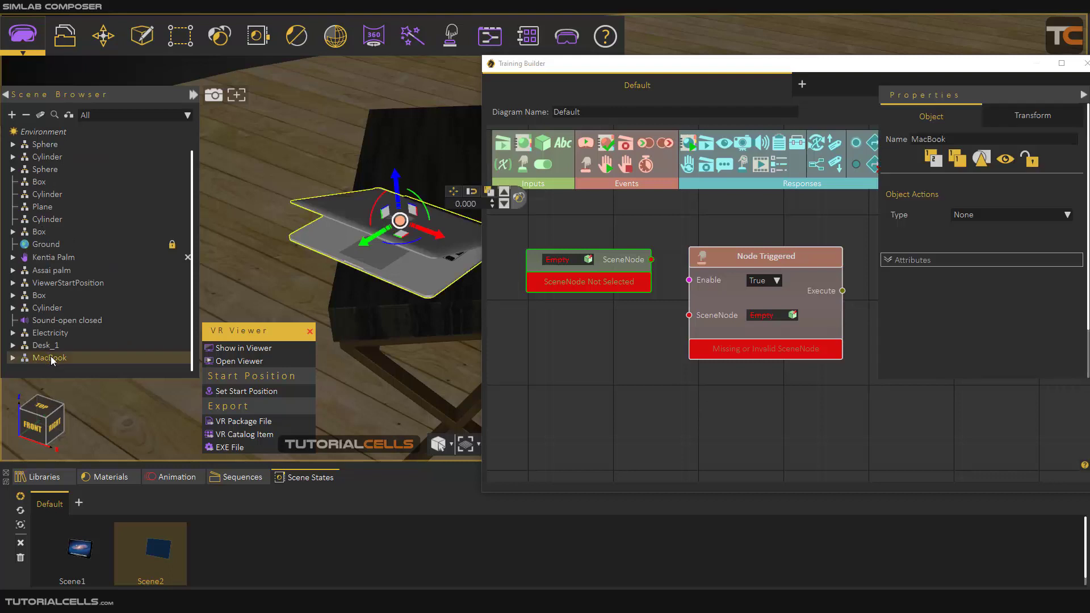
left_click(588, 259)
left_click_drag(633, 262, 688, 315)
left_click_drag(760, 263, 767, 261)
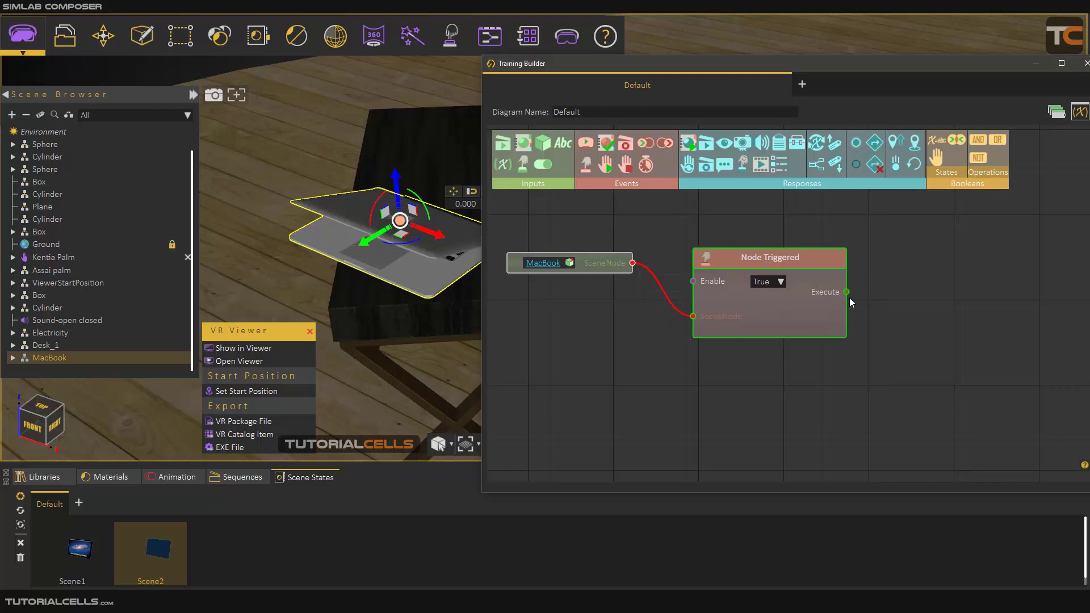
Add a Play Sequence response and have the MacBook's Node Triggered event execute it
scroll(850, 299, "down", 5)
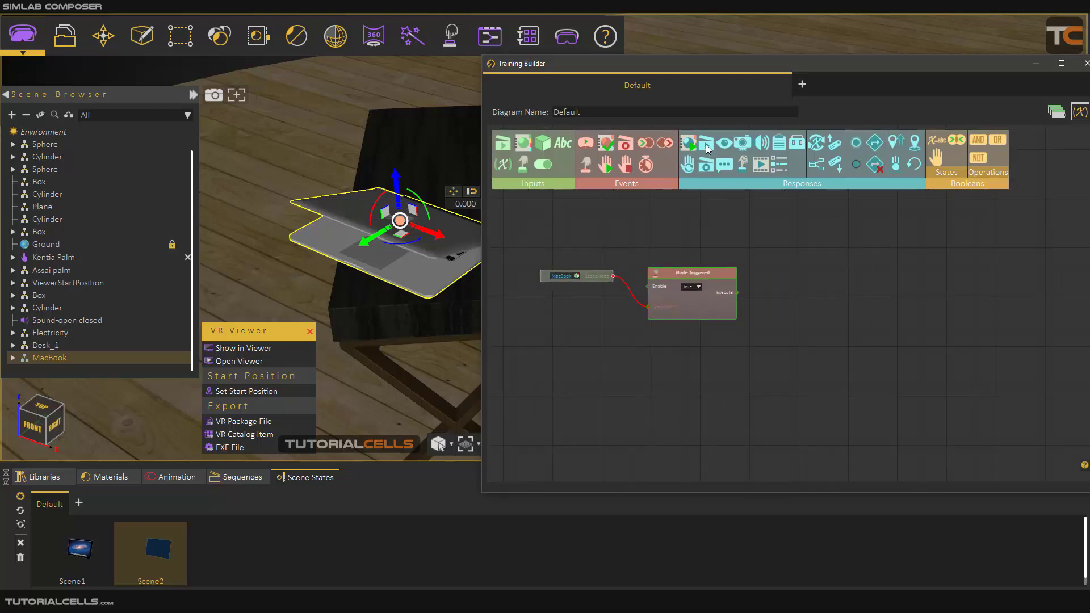
left_click_drag(801, 271, 801, 273)
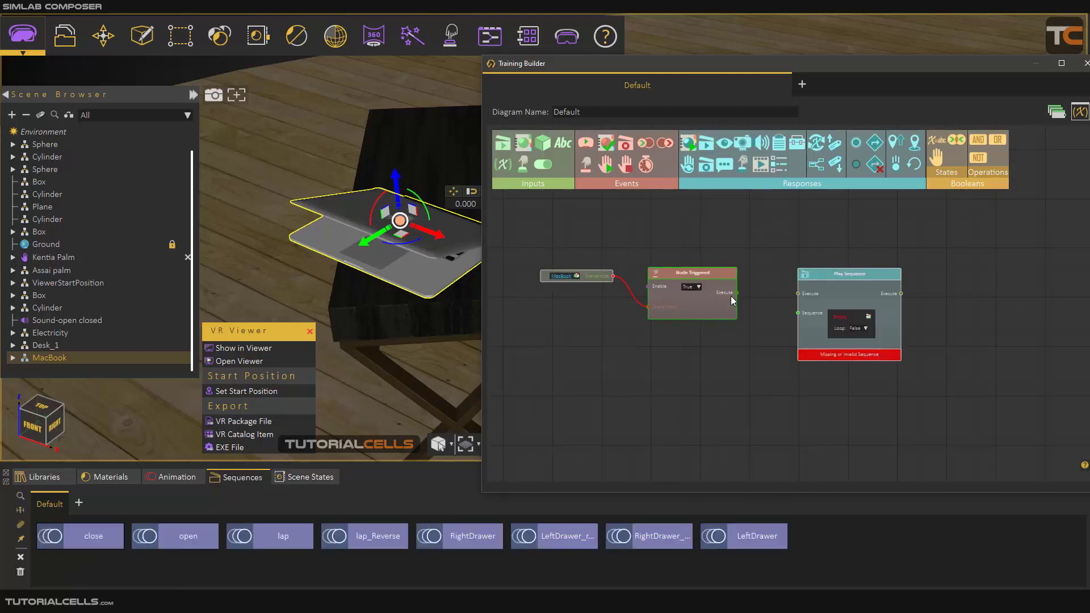
left_click_drag(736, 293, 798, 294)
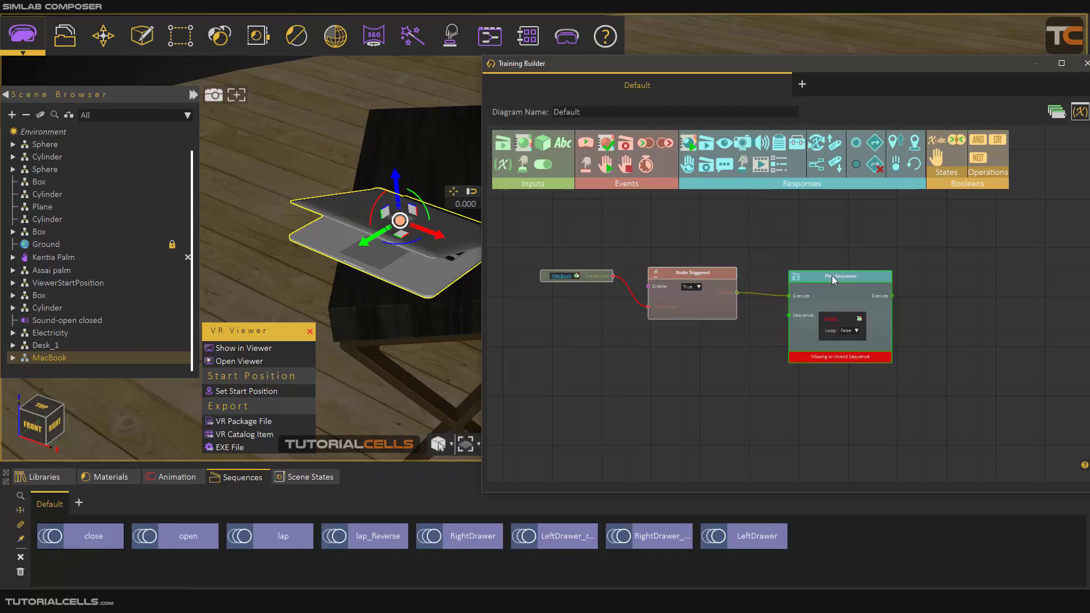
Connect the lap sequence to the Play Sequence response and tidy the layout of both nodes
scroll(792, 318, "up", 3)
left_click_drag(259, 522, 603, 389)
left_click_drag(731, 389, 777, 325)
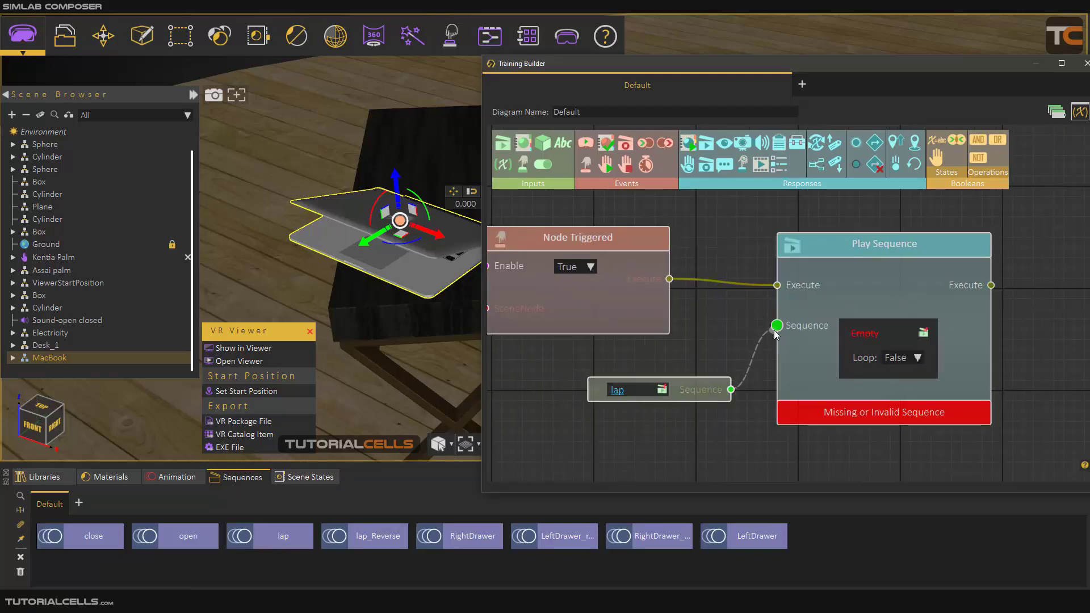
scroll(715, 341, "down", 4)
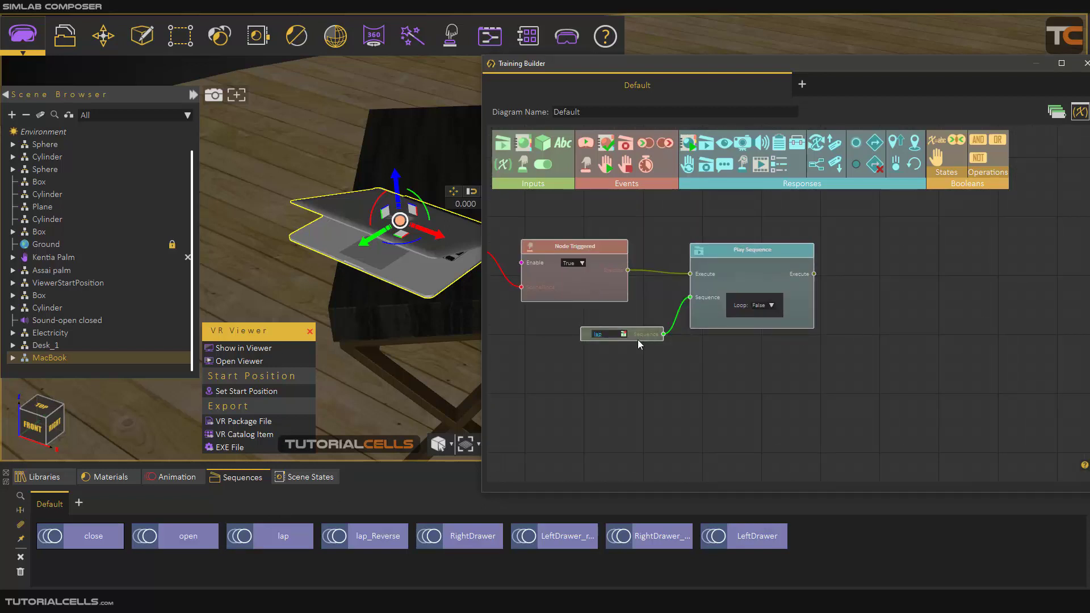
left_click_drag(647, 338, 629, 340)
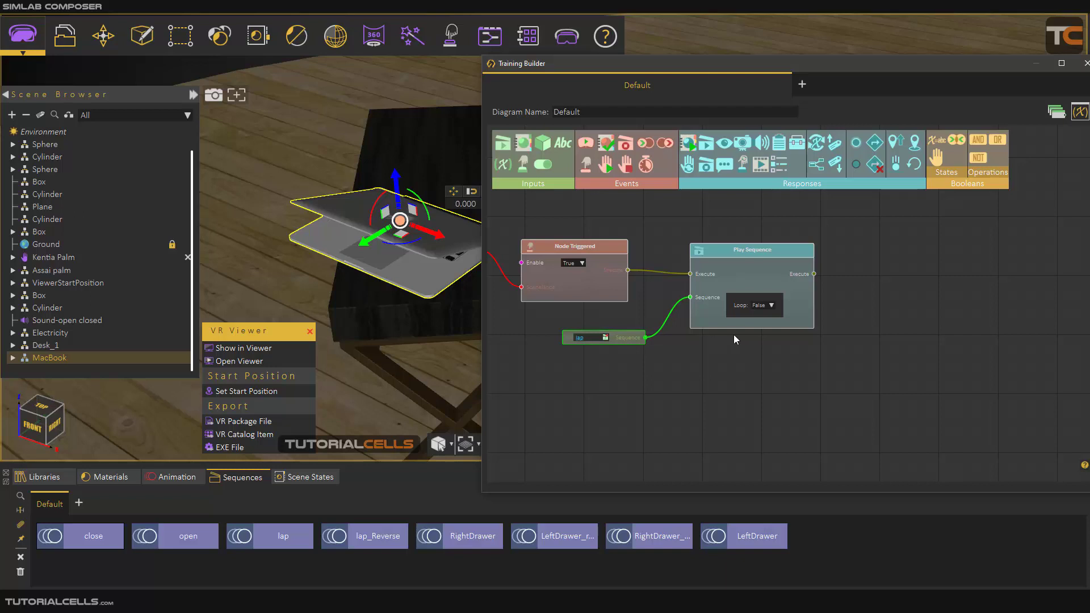
middle_click_drag(723, 331, 693, 336)
left_click(727, 258)
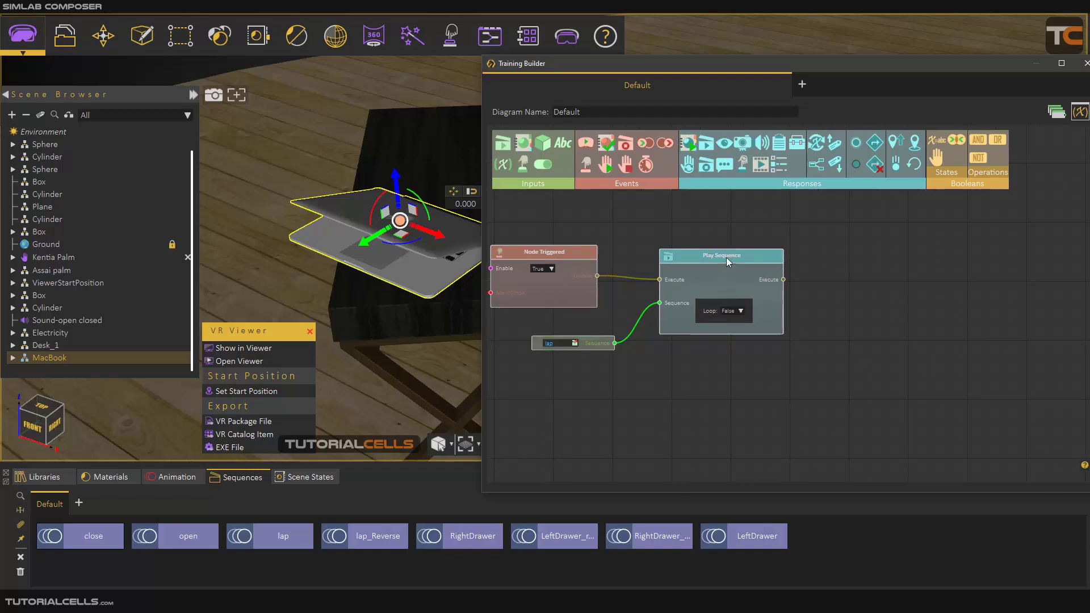
left_click_drag(726, 258, 724, 250)
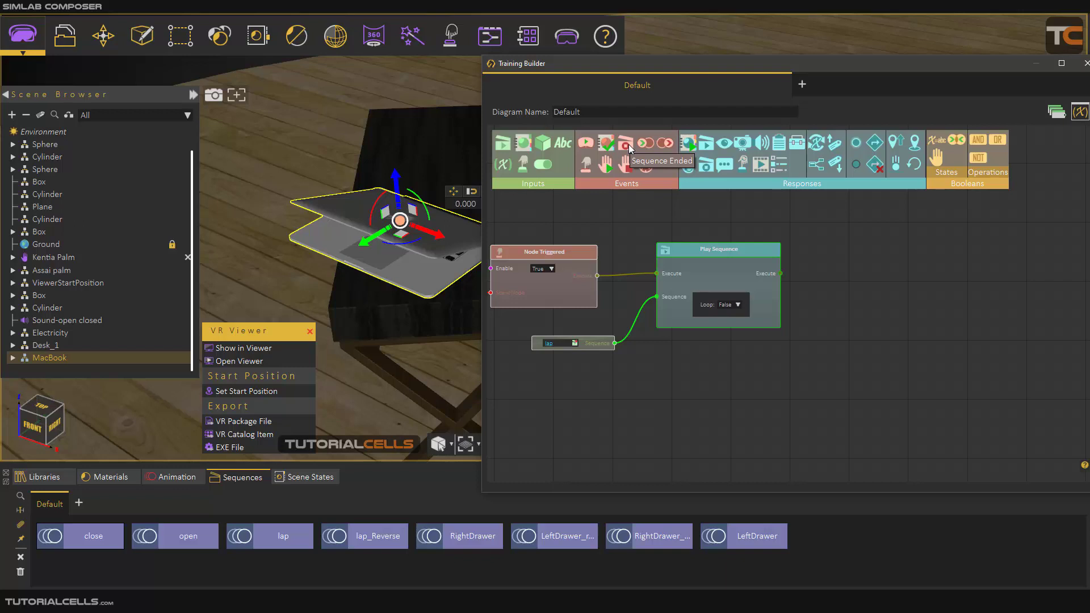
Show the scene in the VR viewer in Desktop mode
left_click(566, 36)
left_click(260, 351)
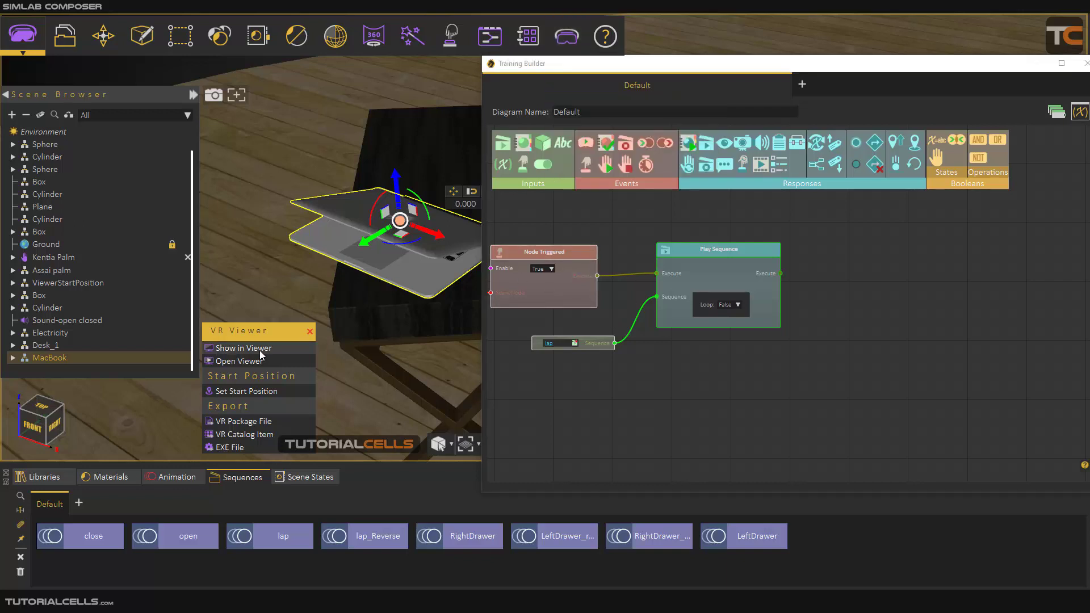
left_click(260, 349)
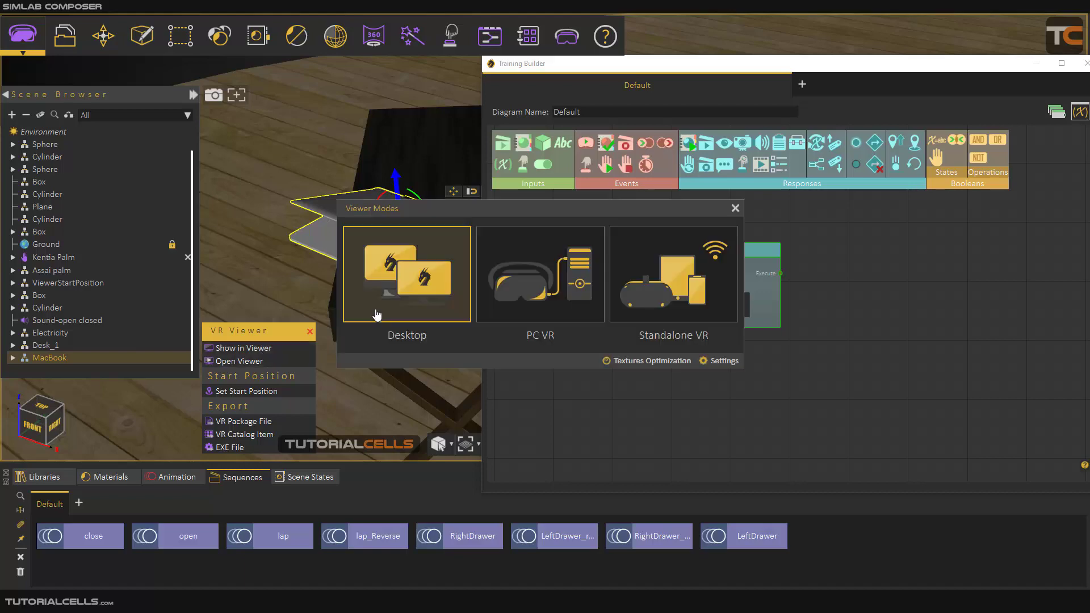
left_click(400, 281)
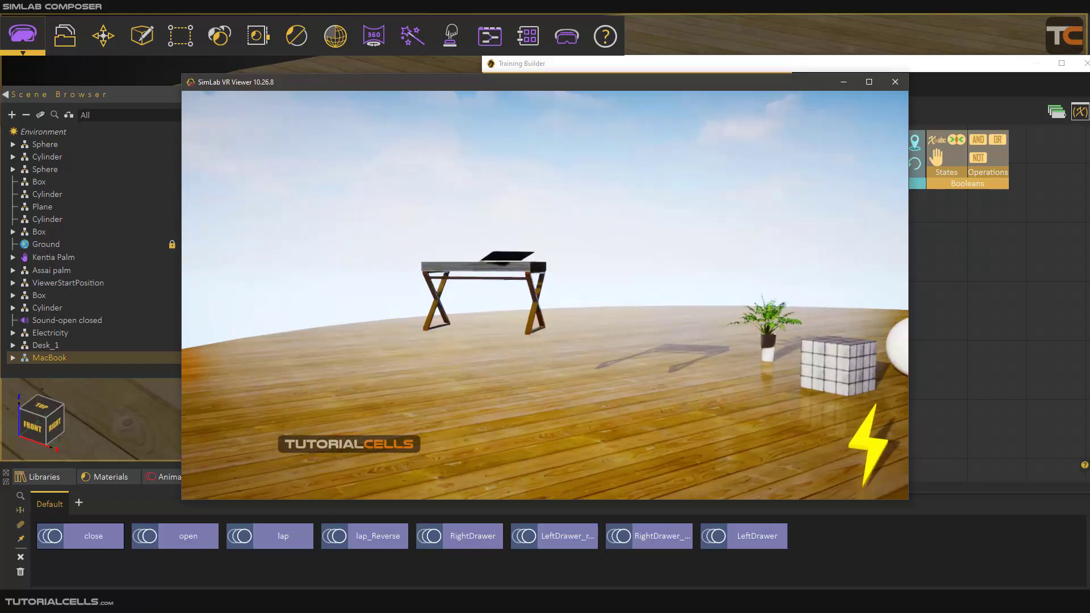
Walk up to the desk, trigger the MacBook to test its lid animation, and leave the viewer without saving
key("w")
key("w")
key("a")
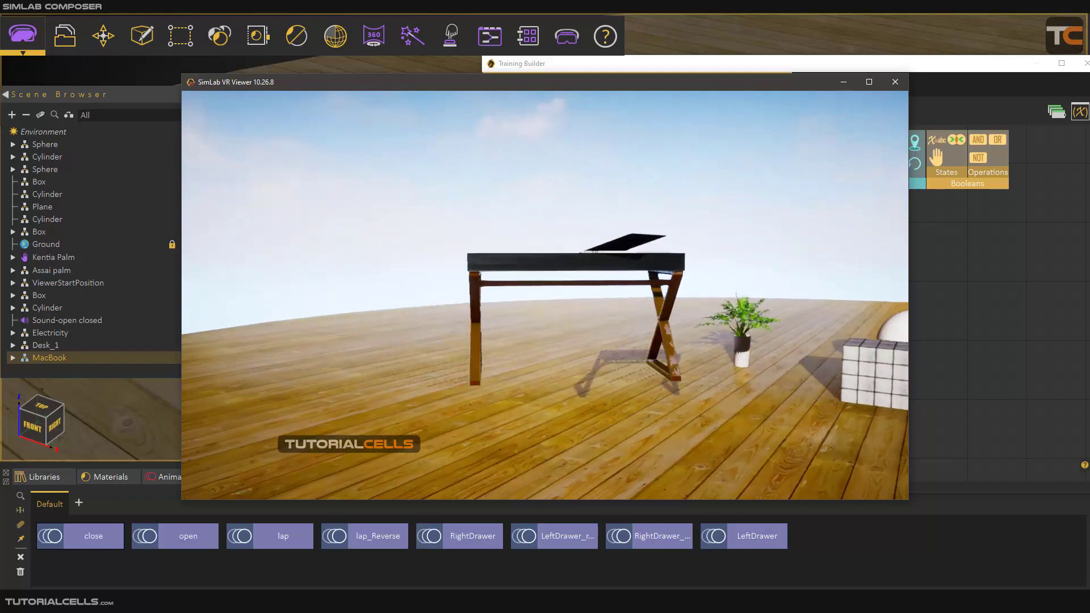
key("d")
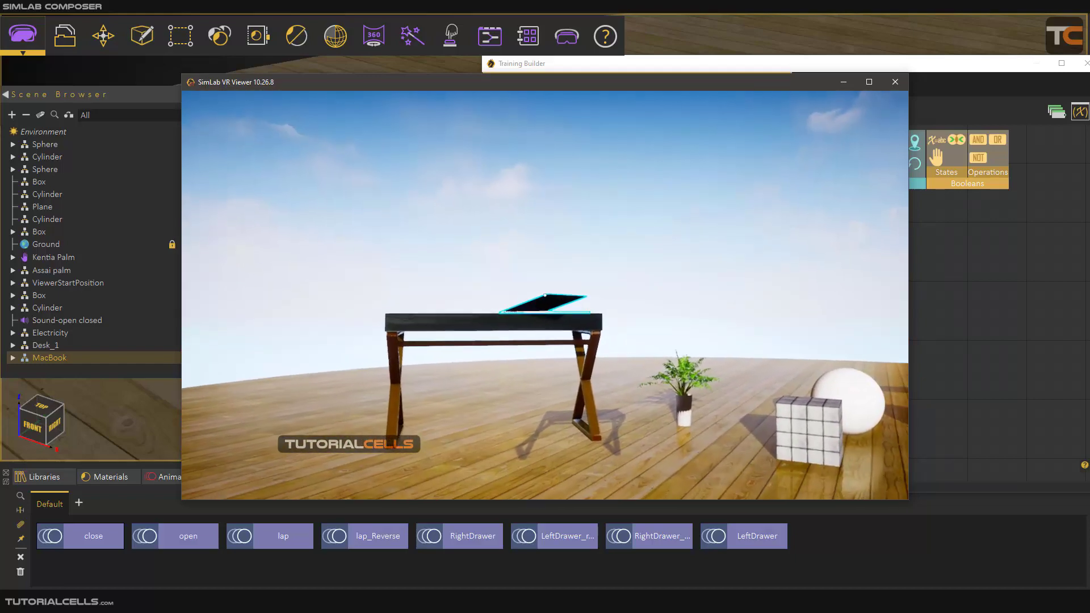
left_click(544, 294)
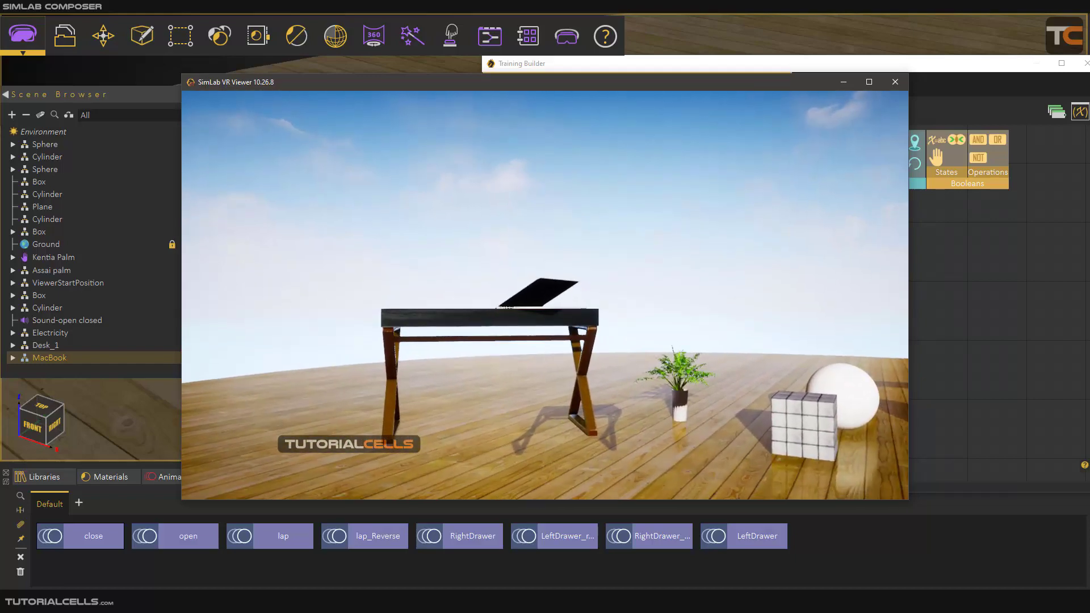
key("w")
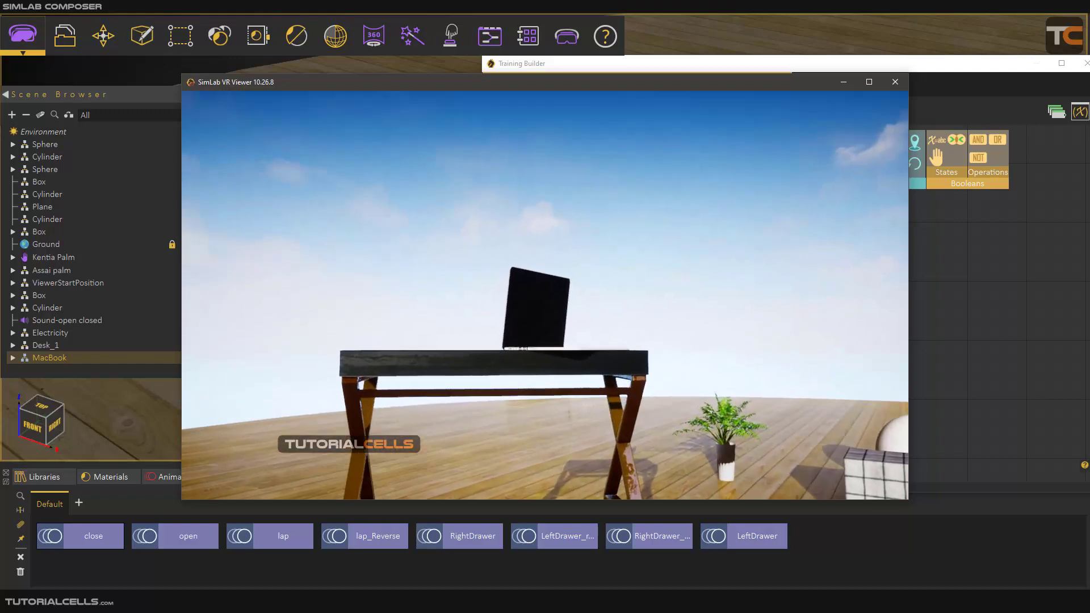
key("d")
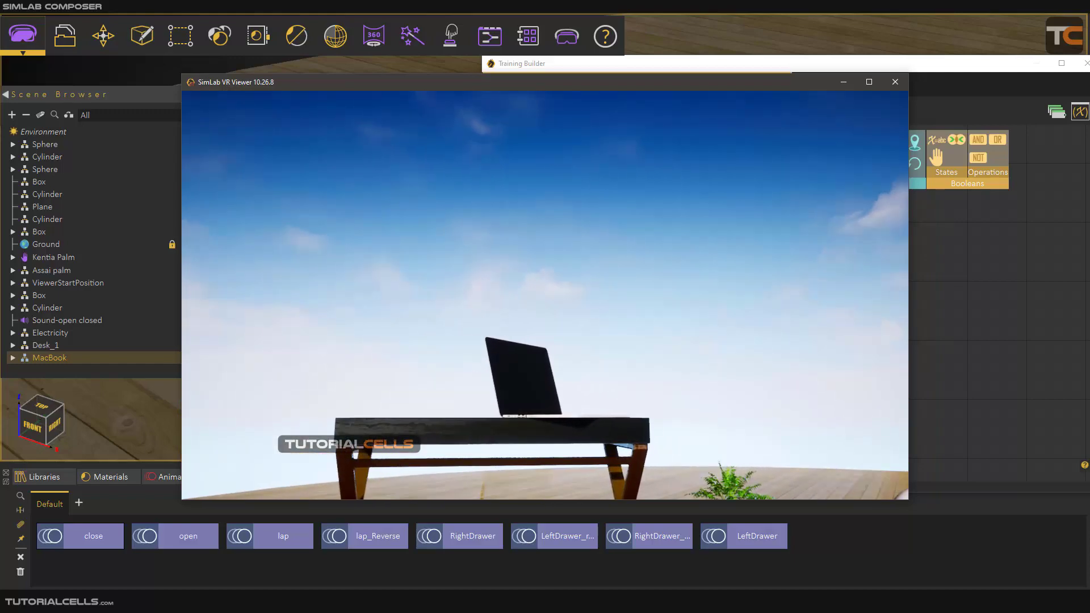
key("Escape")
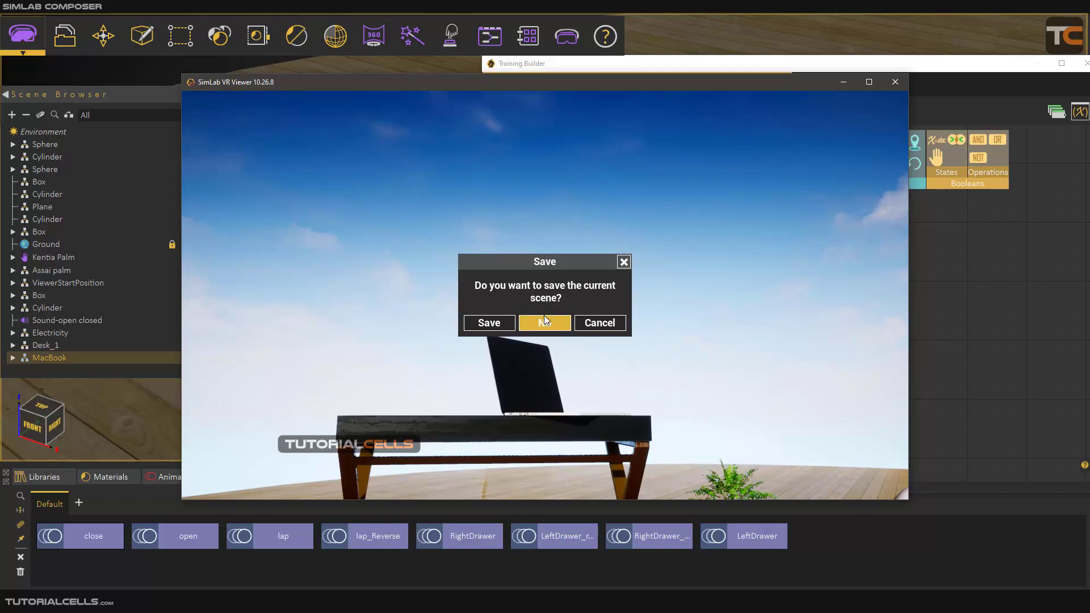
left_click(544, 322)
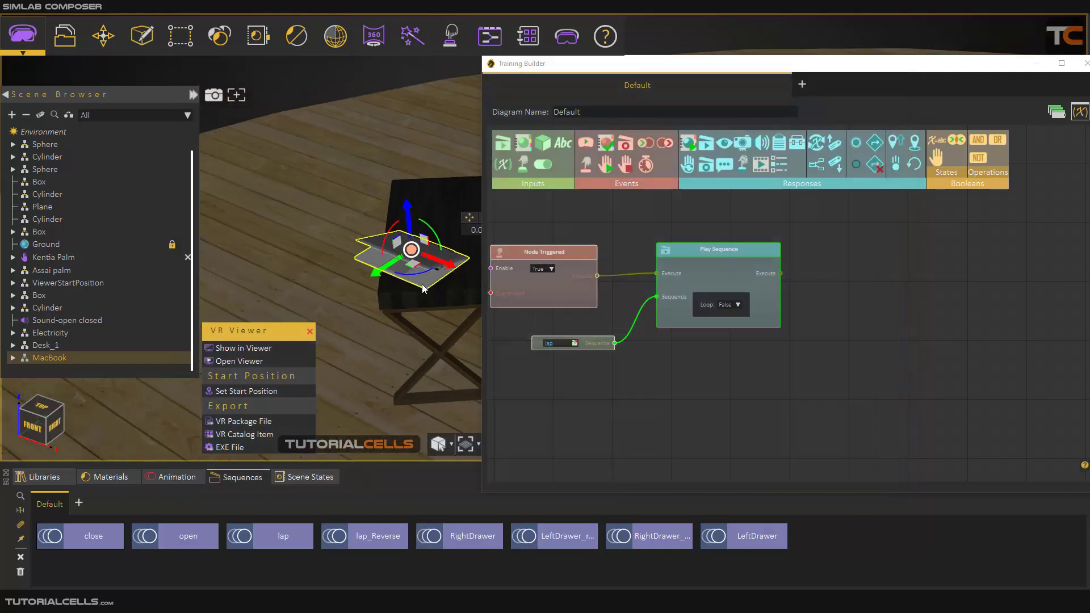
Select Desk_1 together with the MacBook and snap both down to the ground
scroll(365, 346, "down", 3)
middle_click_drag(365, 347, 510, 314)
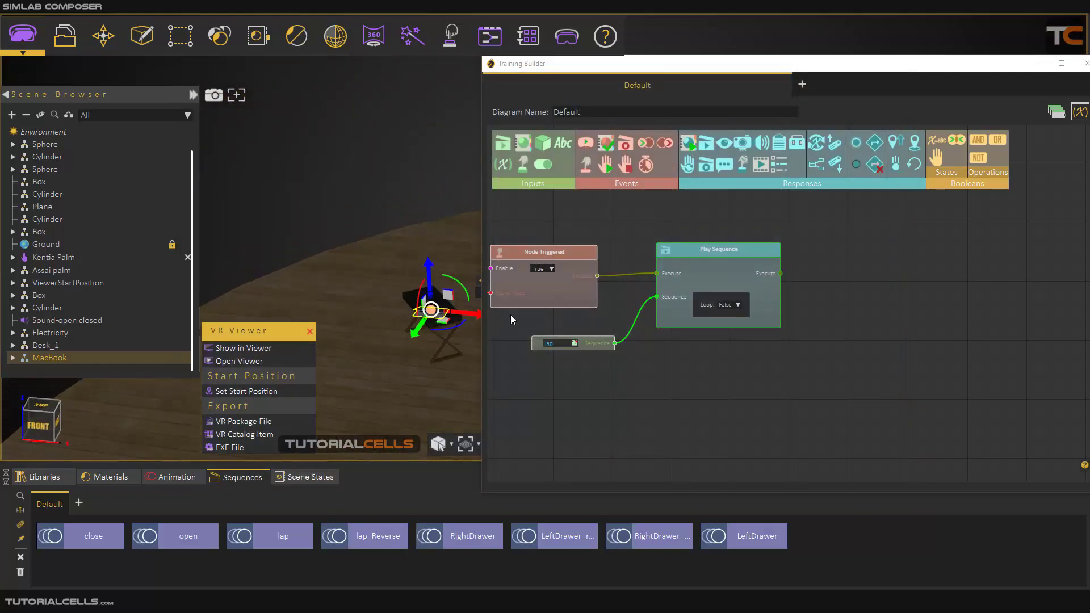
left_click(45, 346, "ctrl")
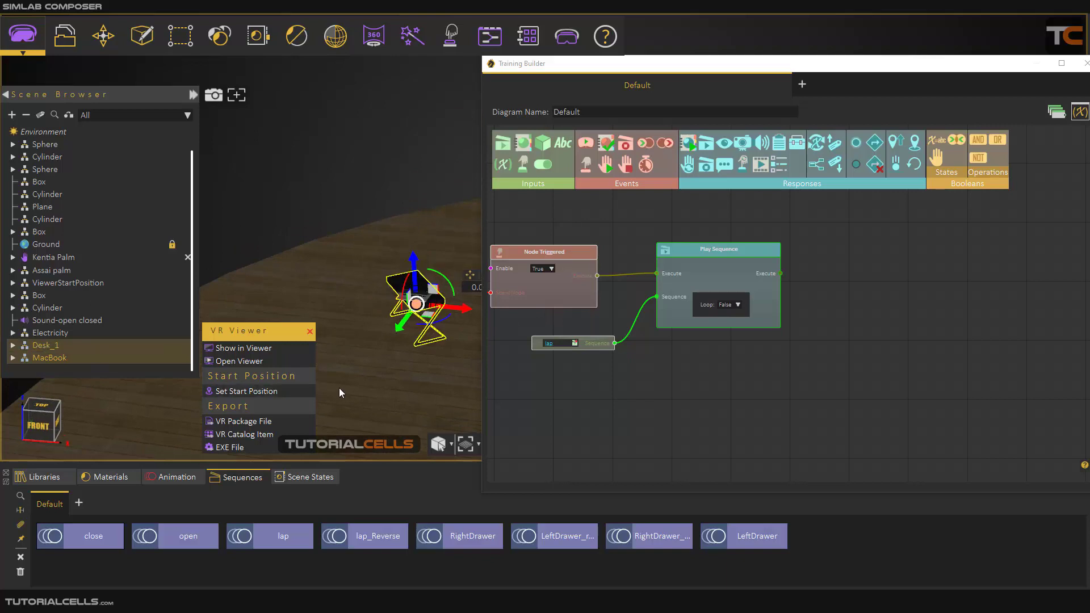
key("ctrl+g")
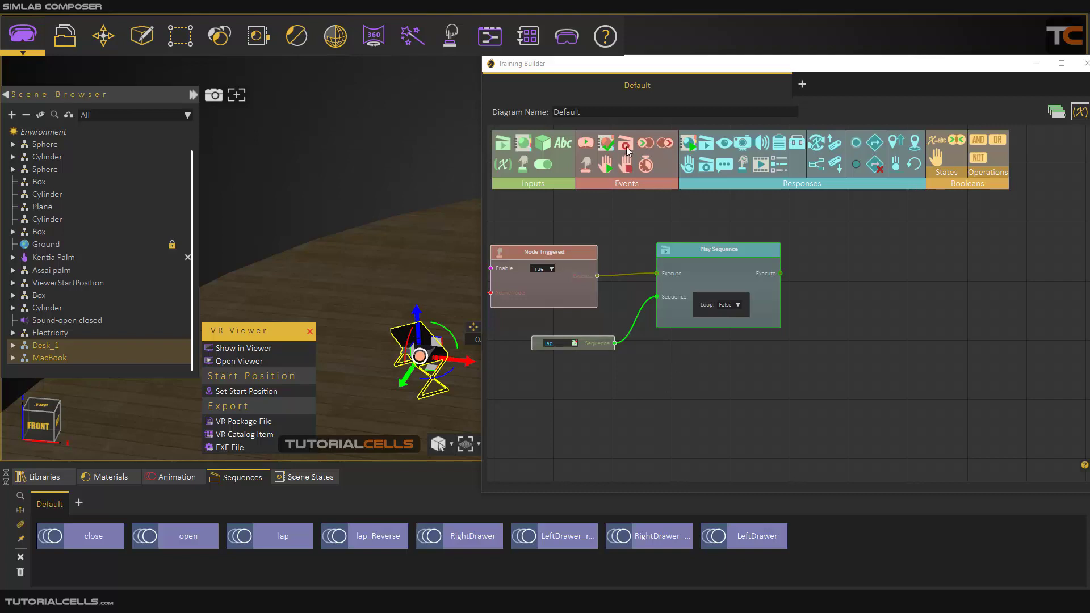
Add a Sequence Ended event below the Play Sequence node and connect the lap sequence to it
left_click_drag(625, 146, 716, 372)
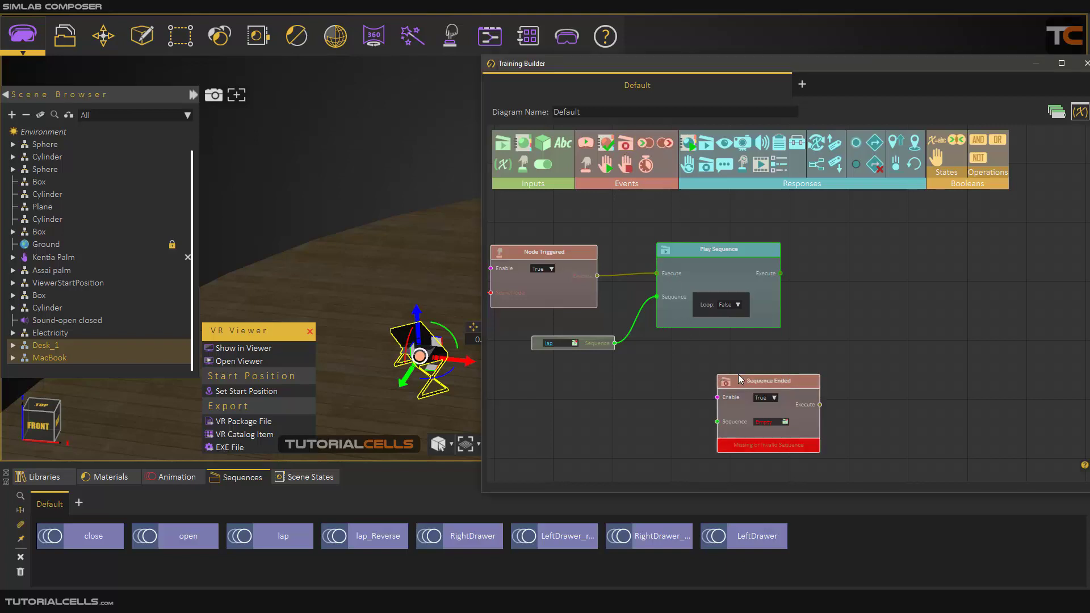
middle_click_drag(757, 395, 747, 372)
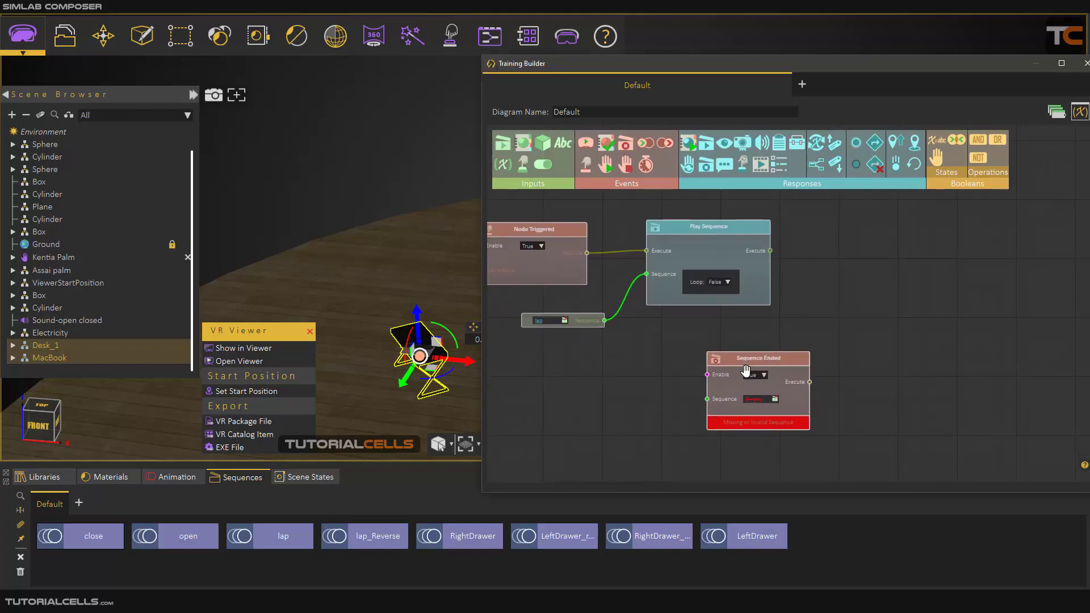
left_click_drag(733, 357, 676, 344)
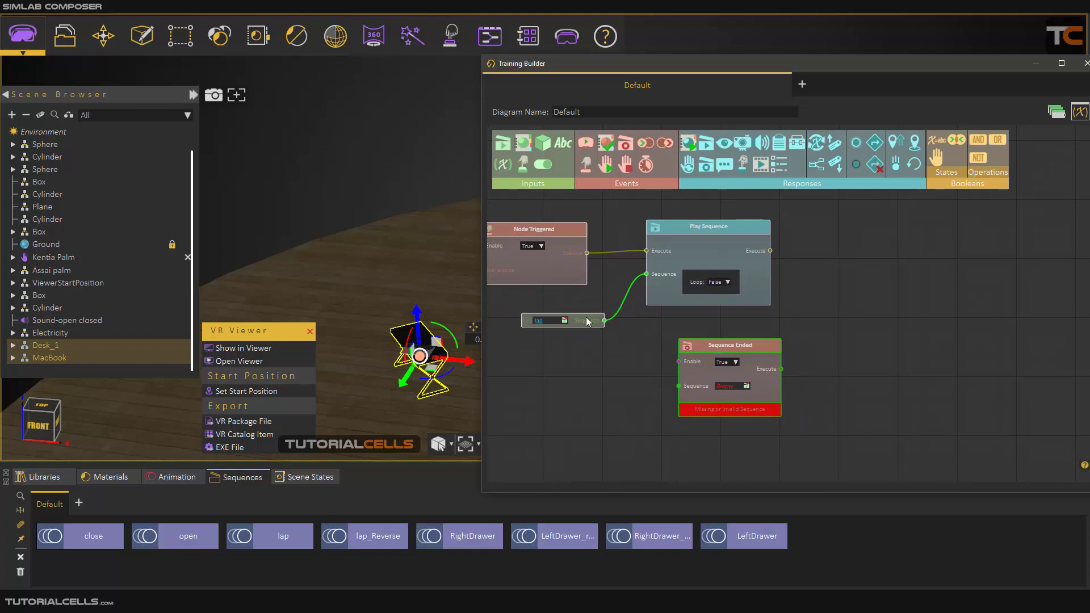
left_click_drag(604, 321, 679, 388)
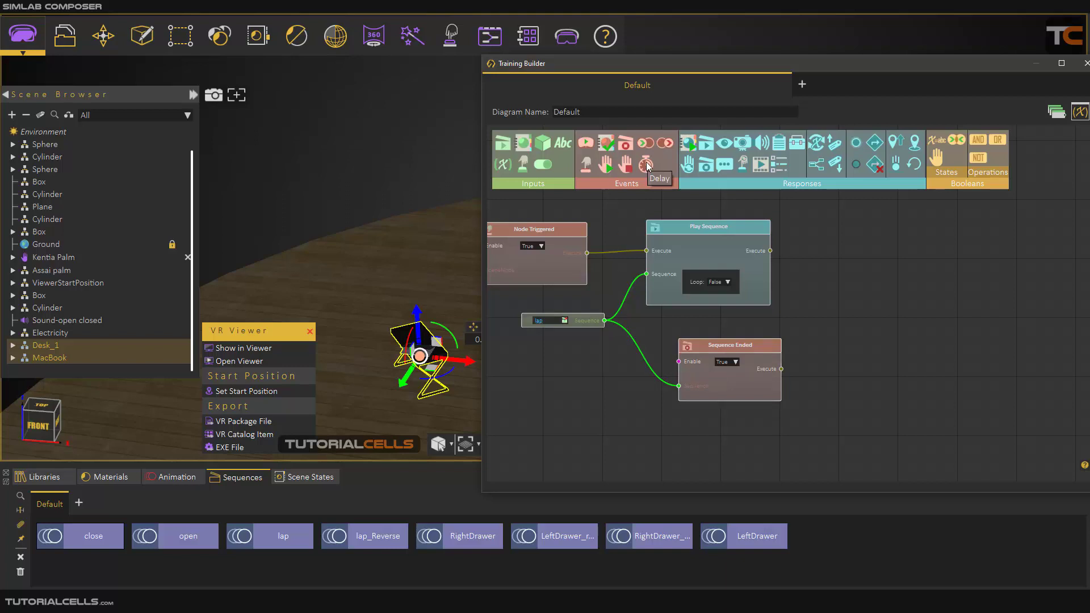
Add a Delay node beside the Sequence Ended event and have that event execute it
left_click_drag(647, 166, 821, 399)
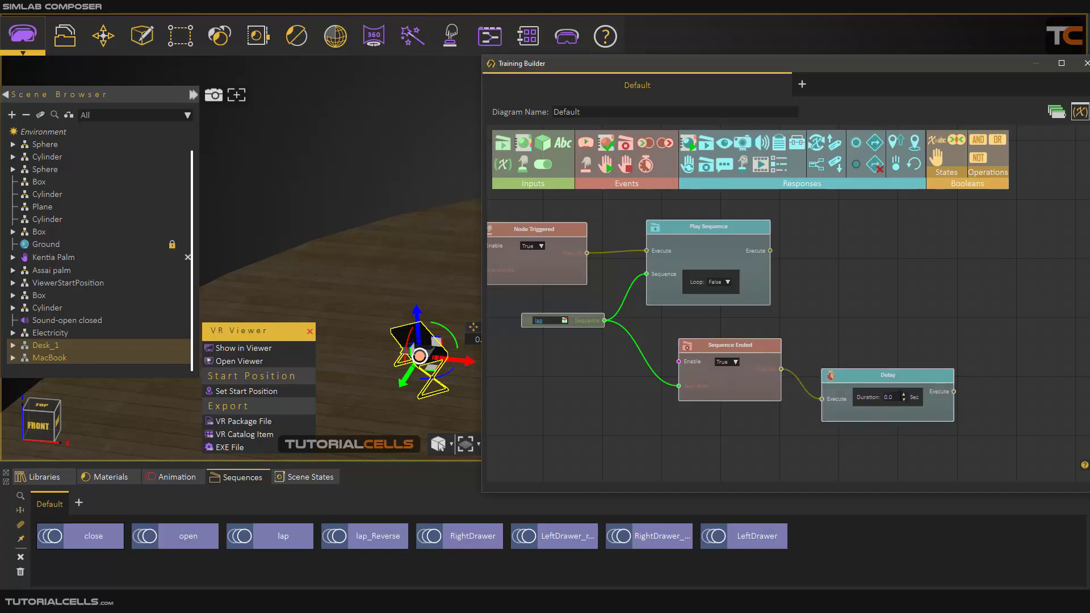
left_click_drag(898, 378, 888, 377)
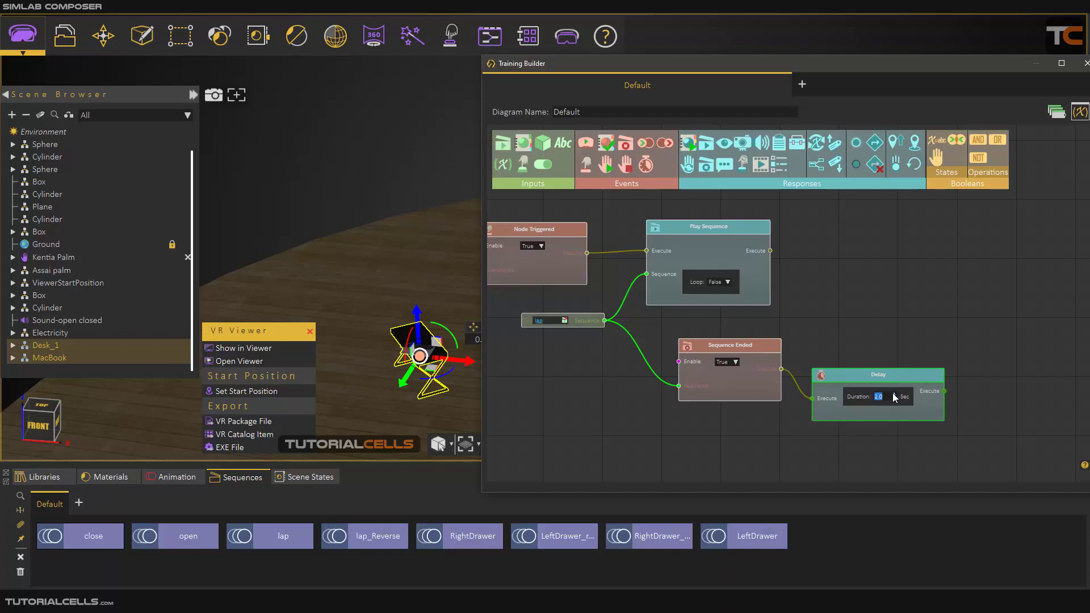
Add an Apply SceneState response beyond the Delay node and connect the delay's Execute output to its Execute input
left_click_drag(804, 375, 731, 362)
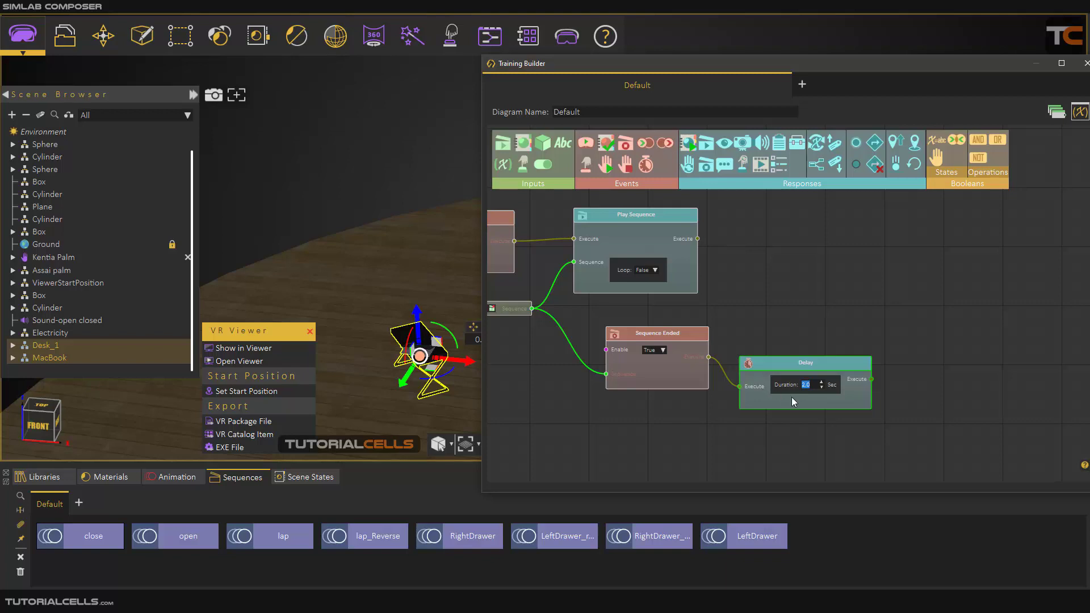
scroll(918, 399, "down", 1)
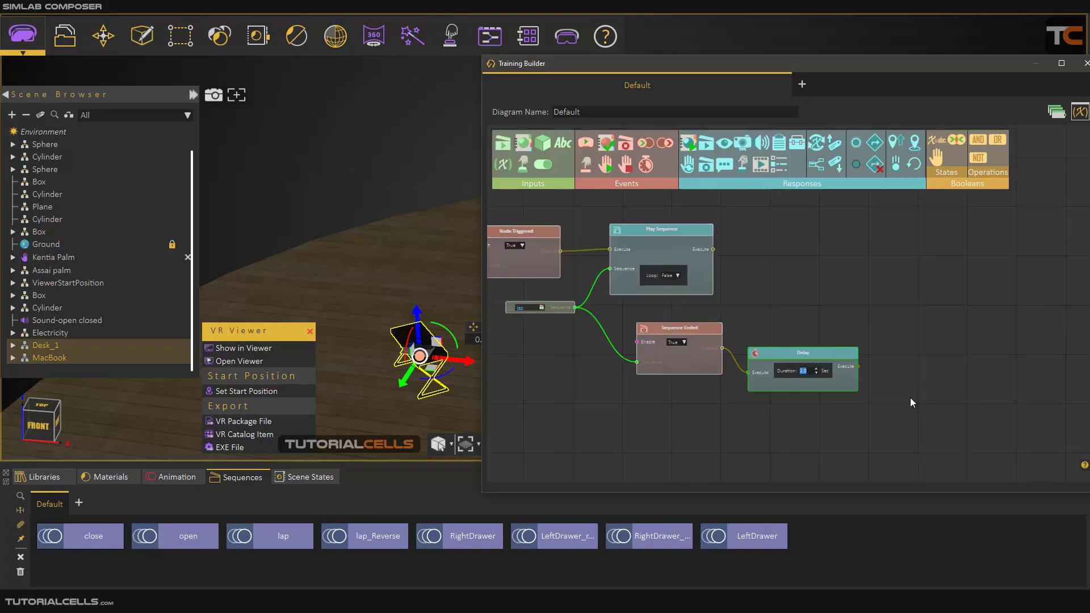
left_click_drag(911, 397, 811, 379)
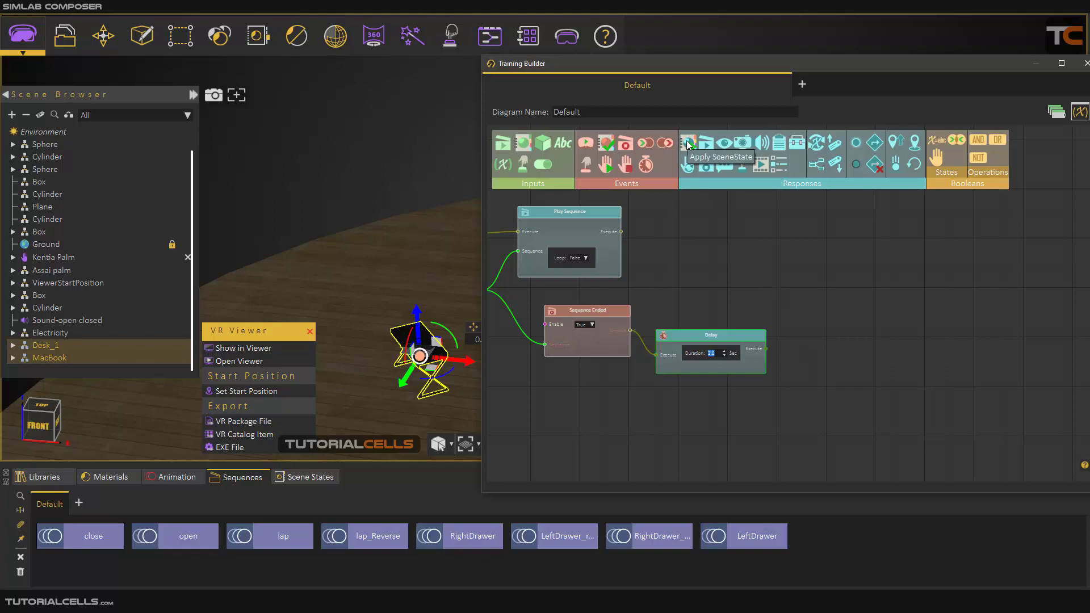
left_click_drag(688, 145, 827, 309)
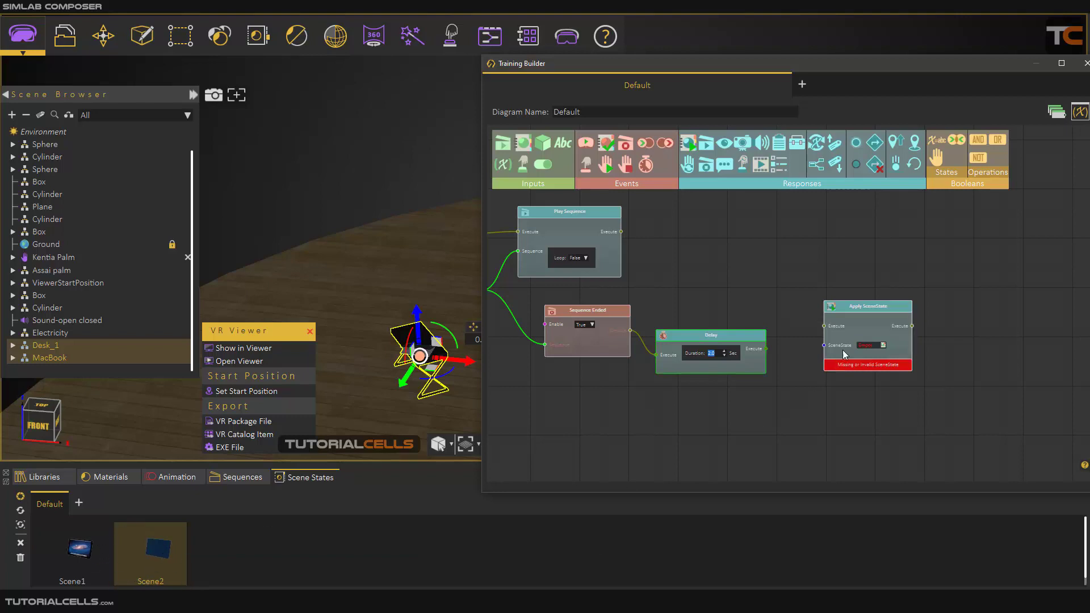
left_click_drag(852, 312, 845, 331)
scroll(831, 350, "up", 1)
left_click_drag(762, 358, 838, 367)
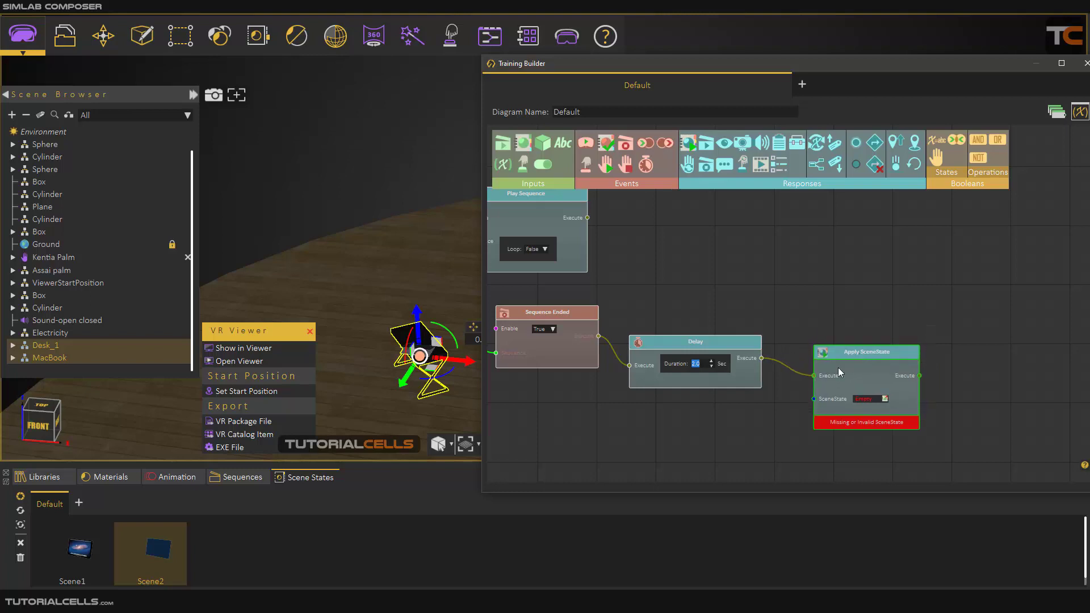
Add the Scene1 state to the diagram and connect it to the SceneState input of the Apply SceneState node
scroll(431, 375, "up", 5)
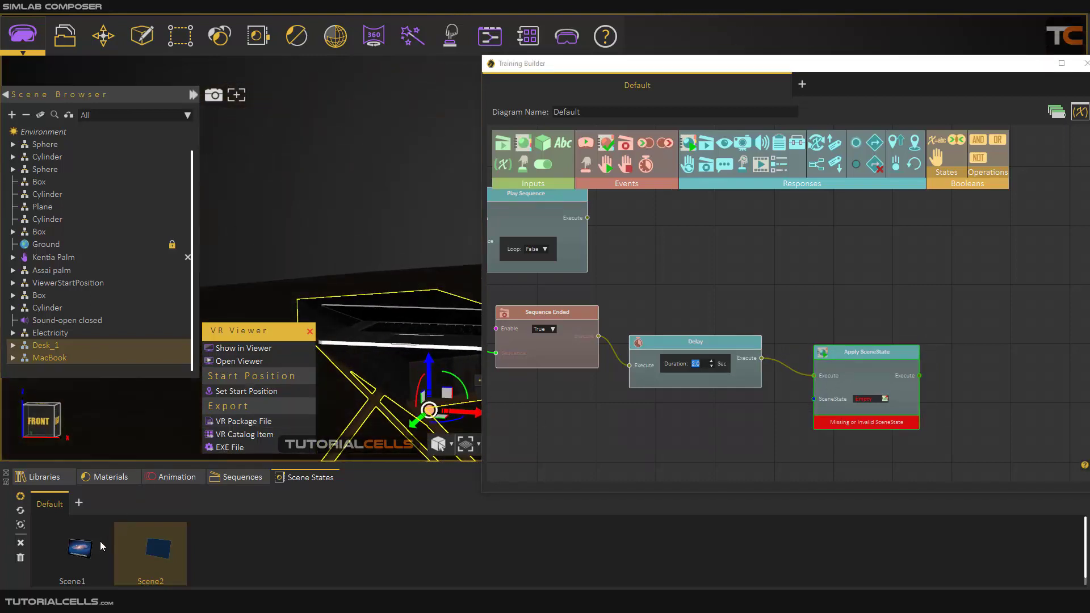
left_click_drag(100, 542, 698, 436)
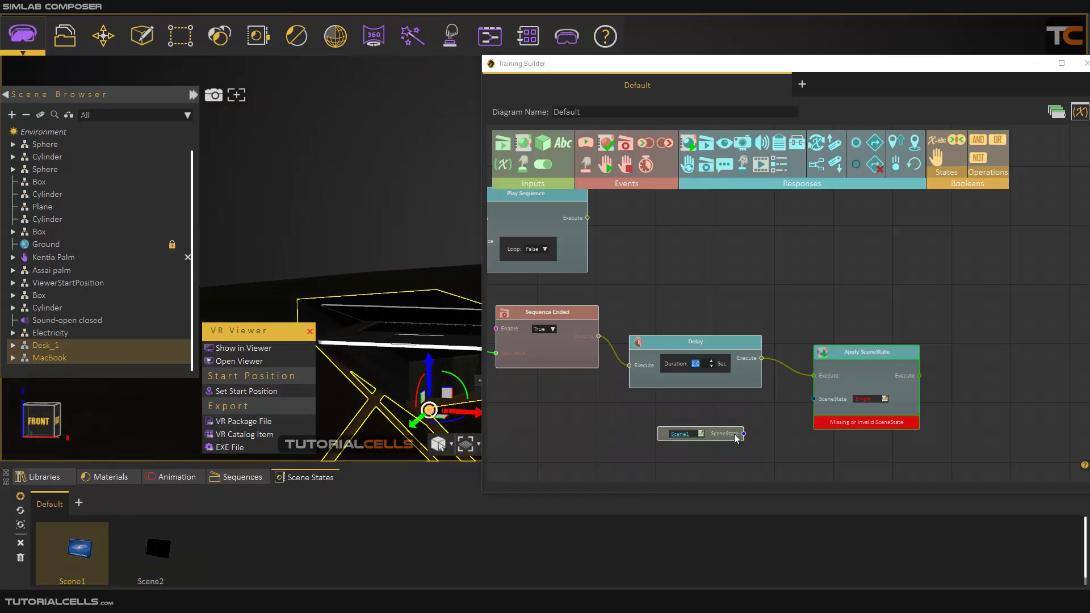
left_click_drag(743, 434, 814, 399)
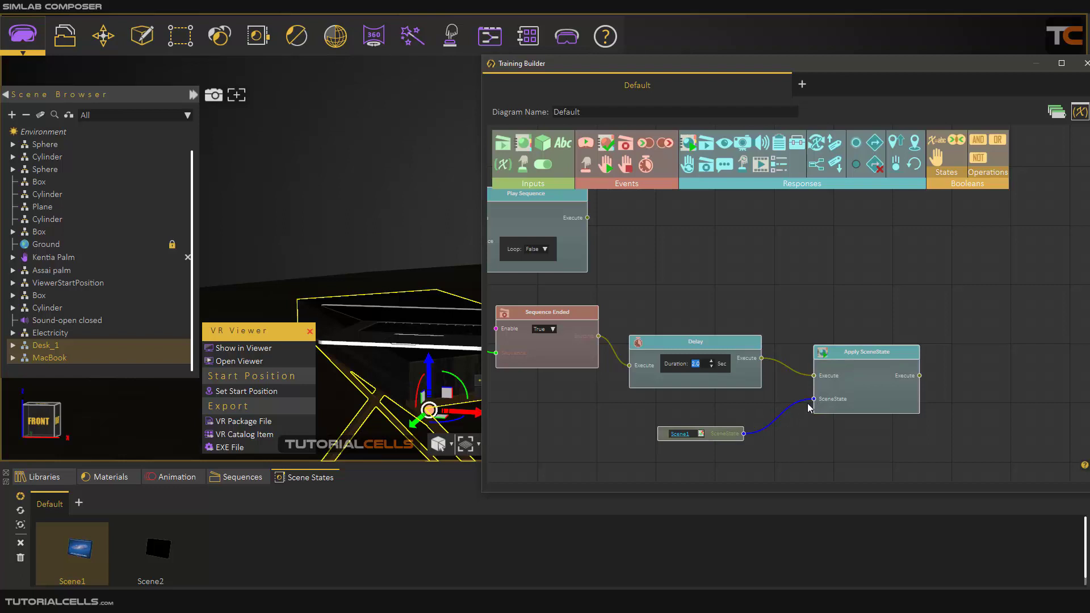
Tidy the laptop logic by nudging the MacBook, Node Triggered, Play Sequence and lap nodes slightly
scroll(808, 403, "down", 3)
middle_click_drag(644, 343, 720, 370)
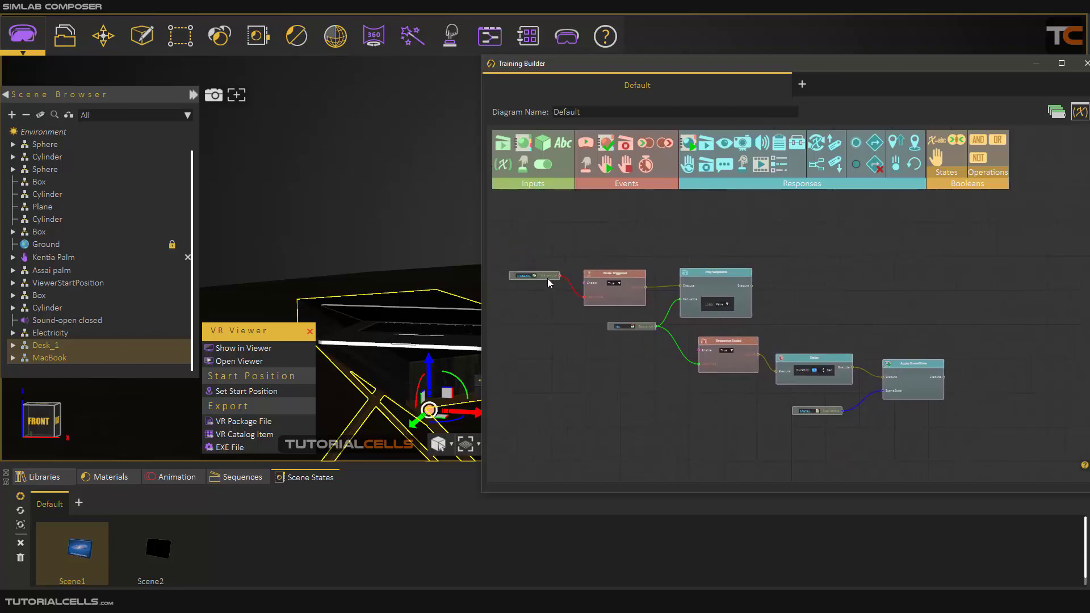
scroll(549, 280, "up", 1)
middle_click_drag(579, 287, 668, 293)
left_click(591, 278)
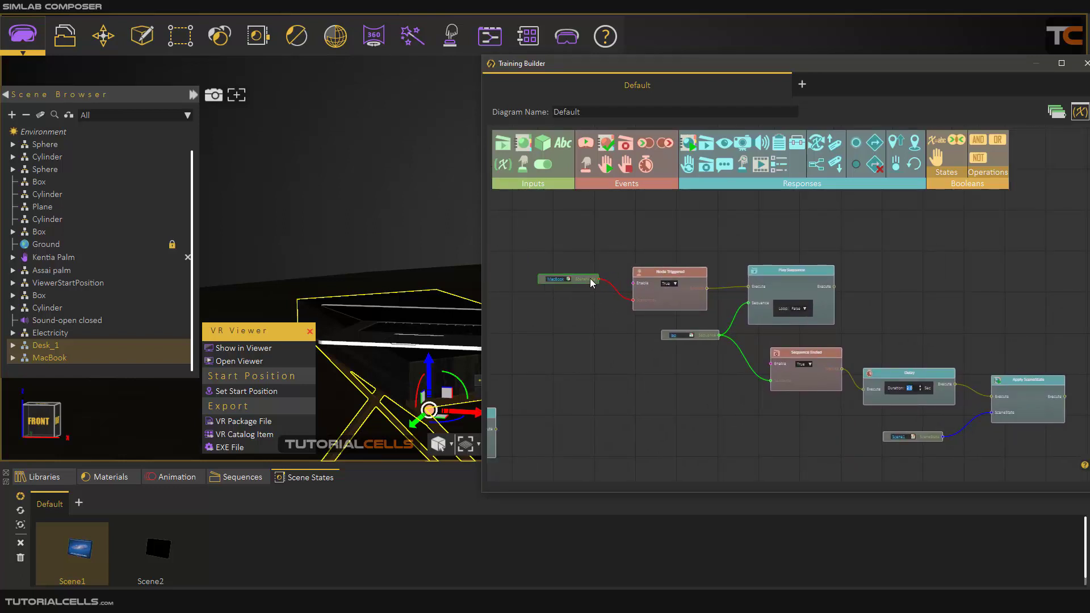
left_click_drag(658, 275, 660, 279)
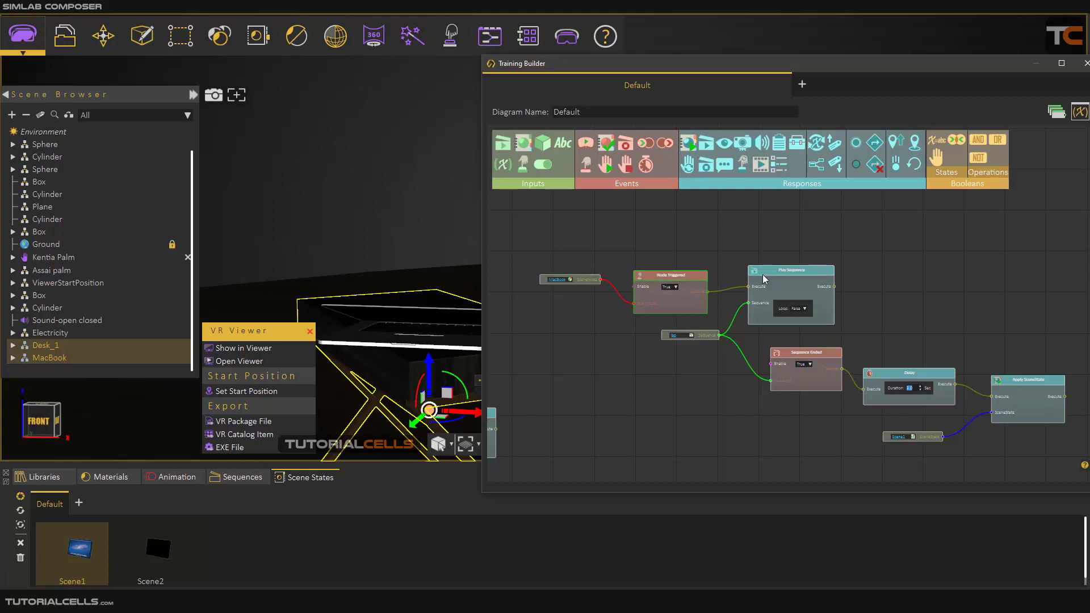
left_click_drag(763, 278, 760, 282)
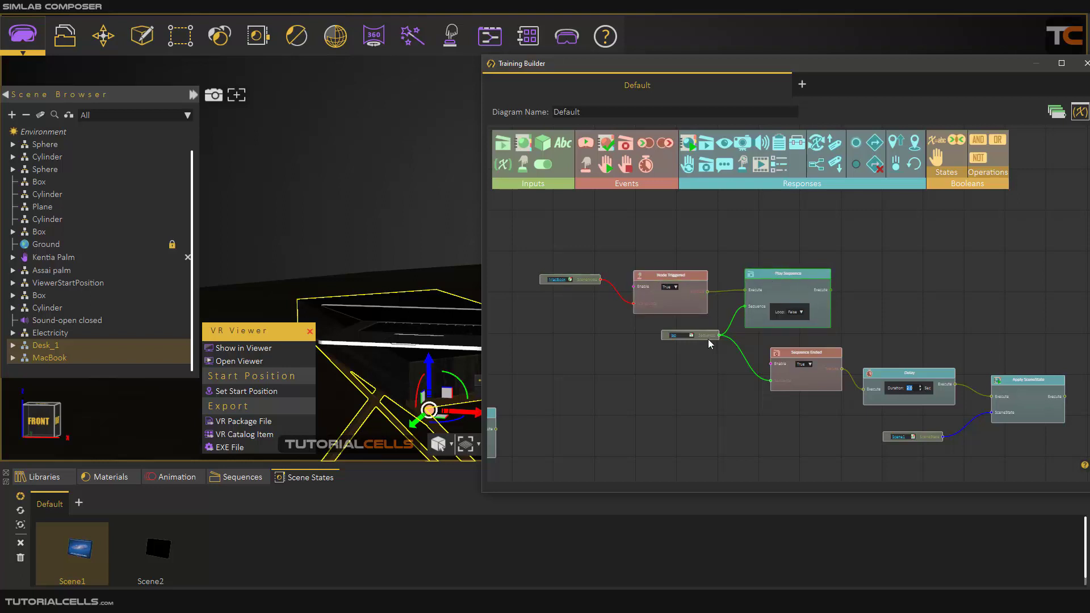
left_click_drag(707, 339, 700, 339)
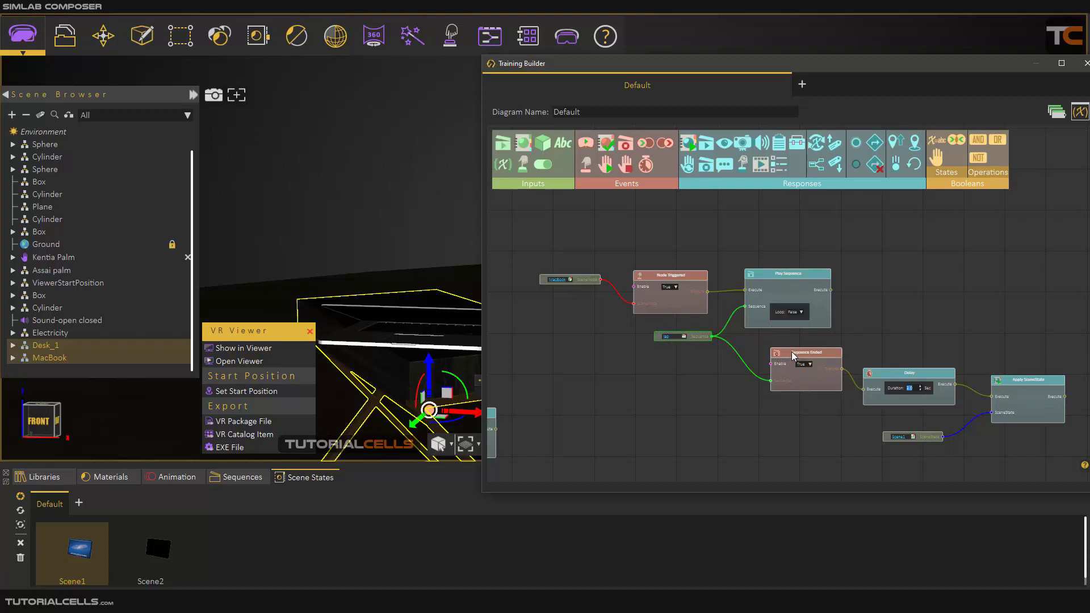
Set the Delay node's duration to 1.0 second and shift the Sequence Ended and Delay nodes slightly
scroll(931, 386, "up", 5)
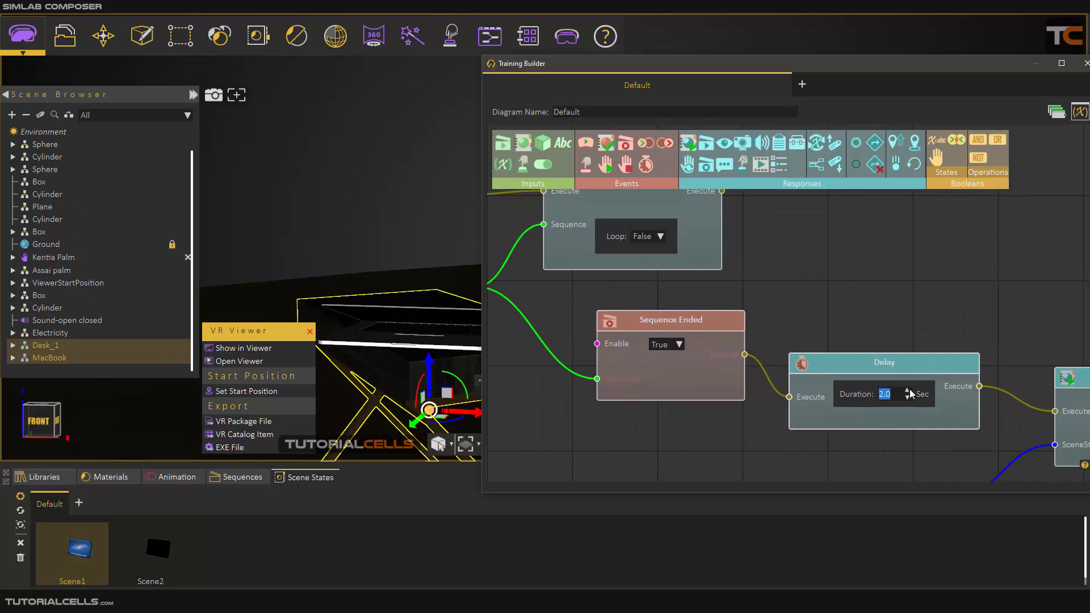
scroll(789, 318, "down", 4)
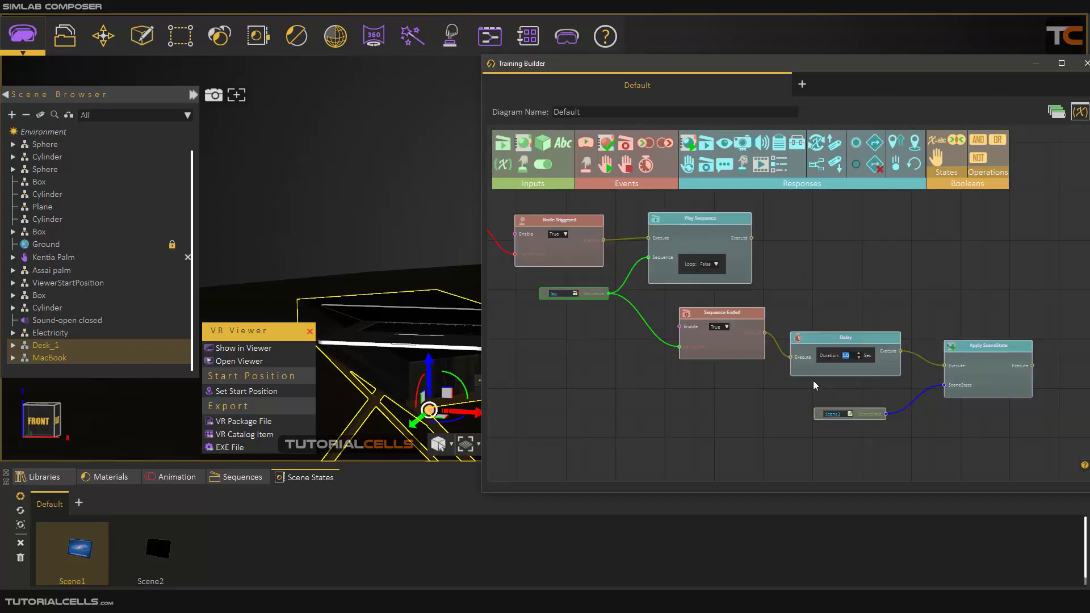
left_click_drag(741, 315, 725, 321)
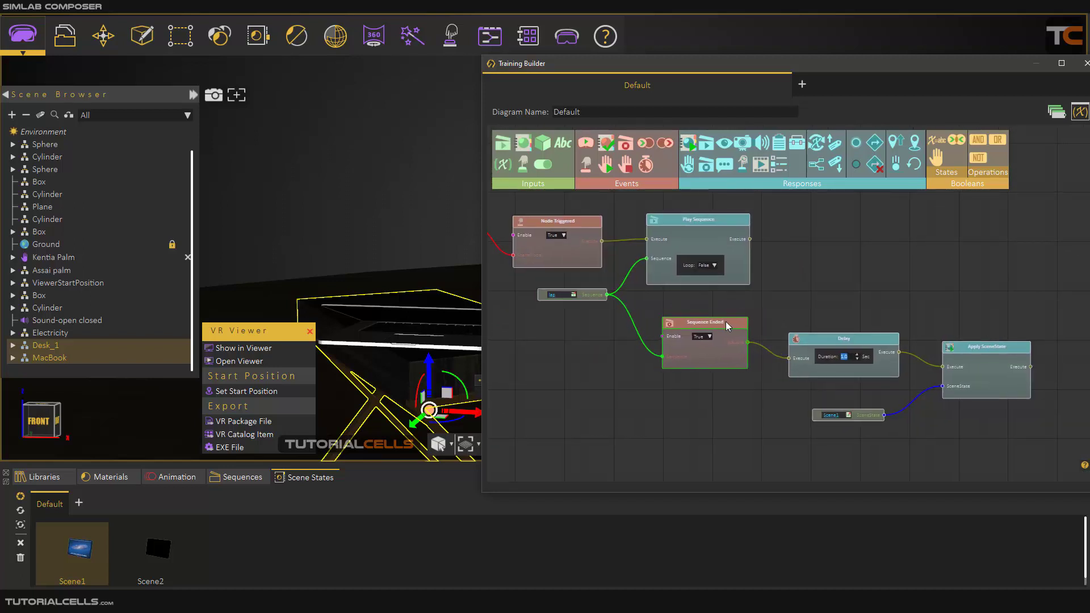
scroll(713, 332, "up", 1)
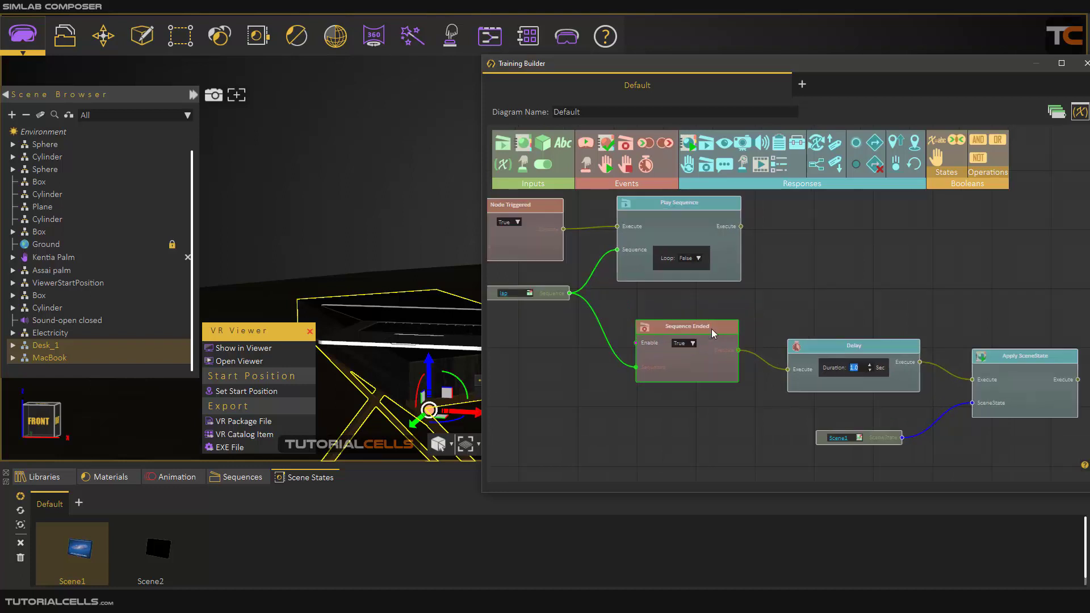
left_click_drag(832, 348, 826, 349)
left_click_drag(962, 365, 899, 336)
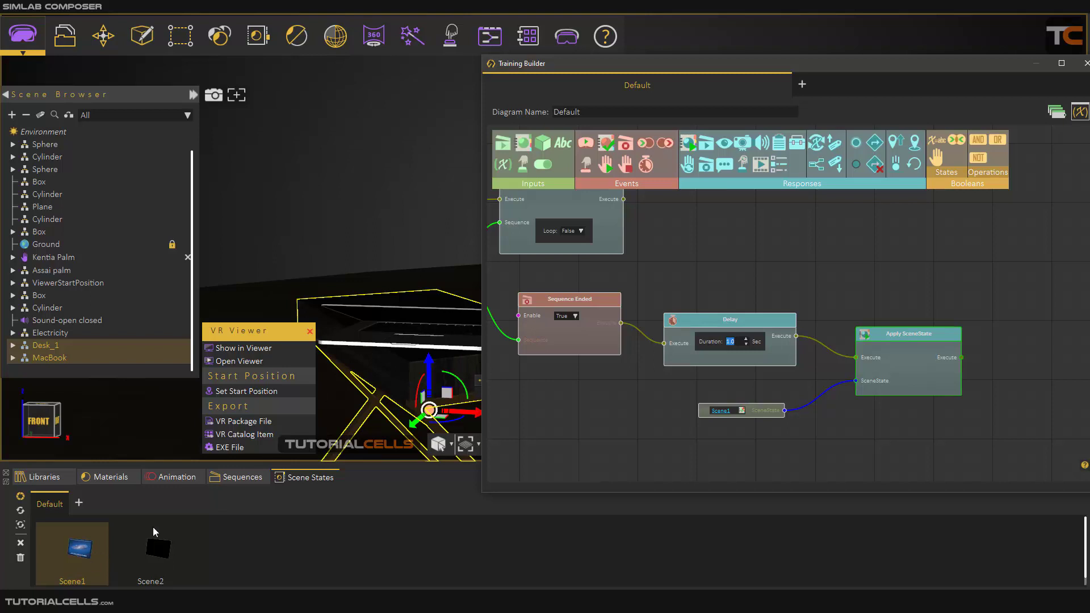
Show the scene in the viewer in Desktop mode, walk up to the desk and trigger the MacBook
left_click(239, 348)
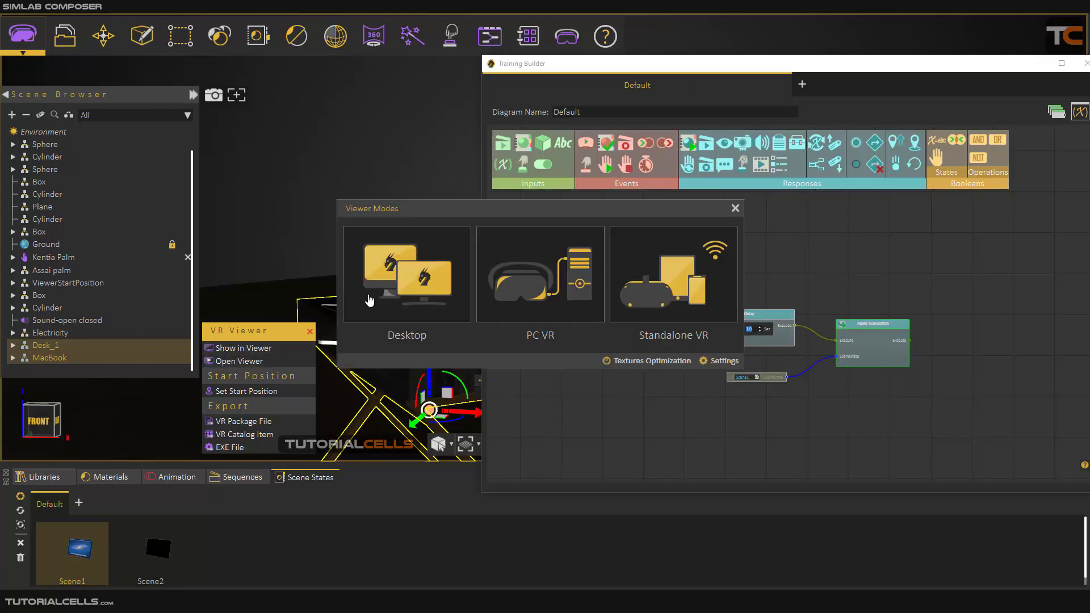
left_click(369, 300)
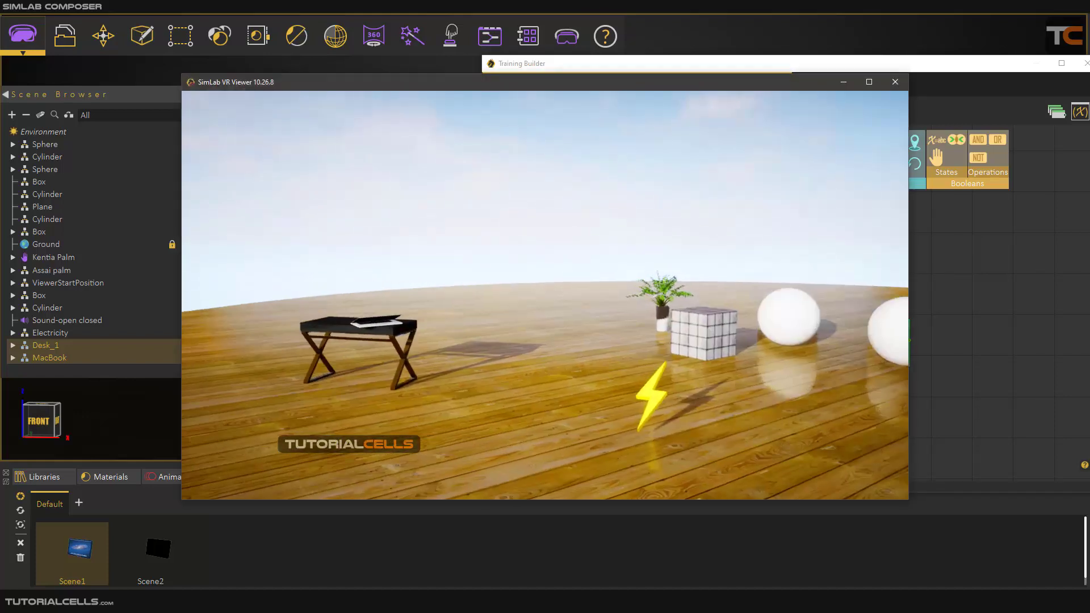
key("w")
key("w")
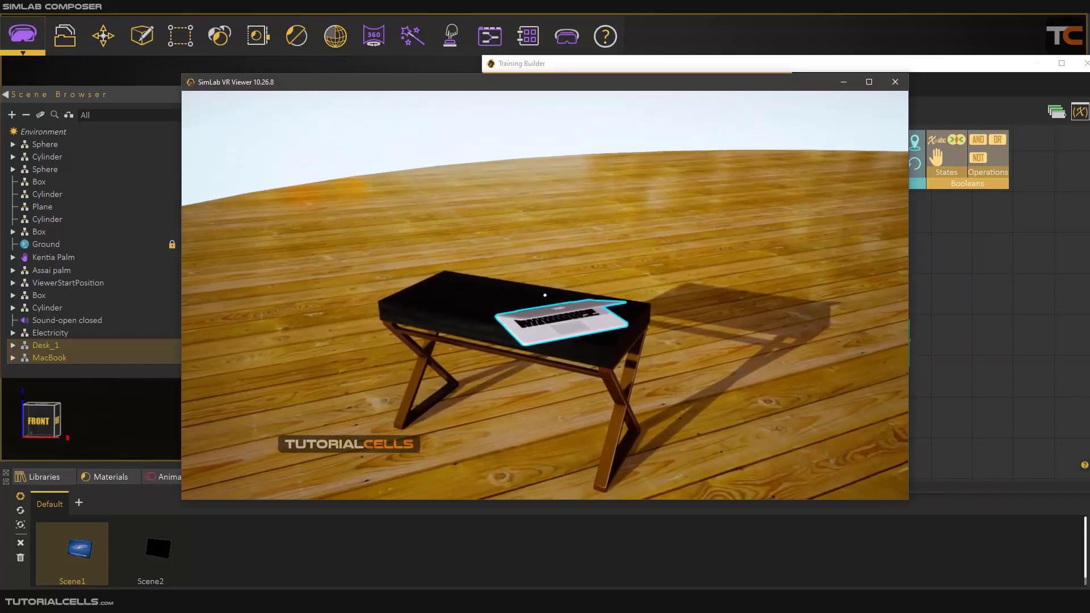
left_click(545, 295)
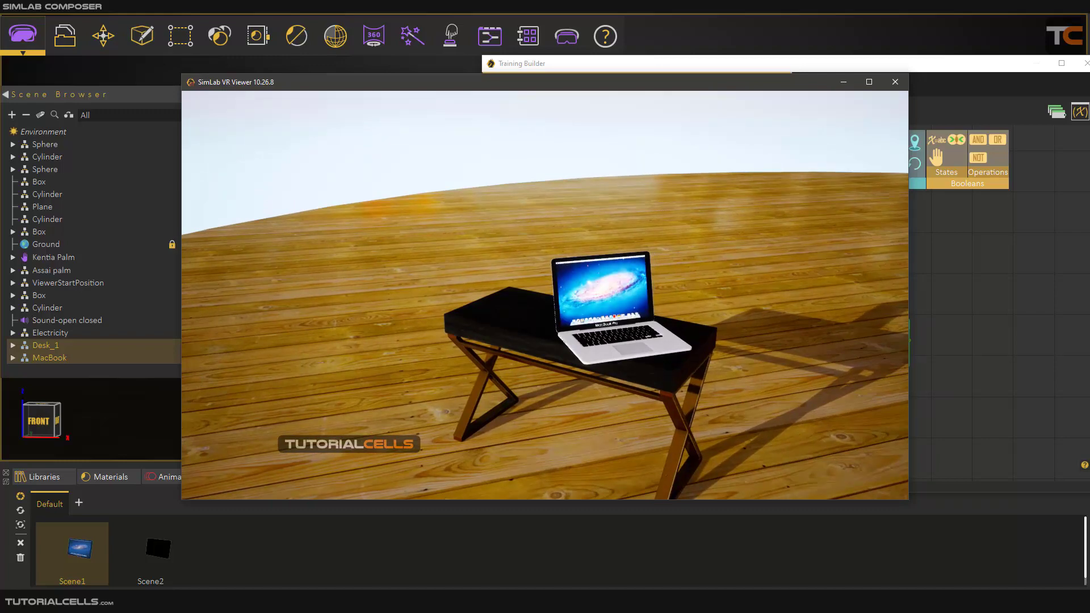
Inspect the opened laptop's screen up close, and close the viewer without saving the scene
key("w")
key("s")
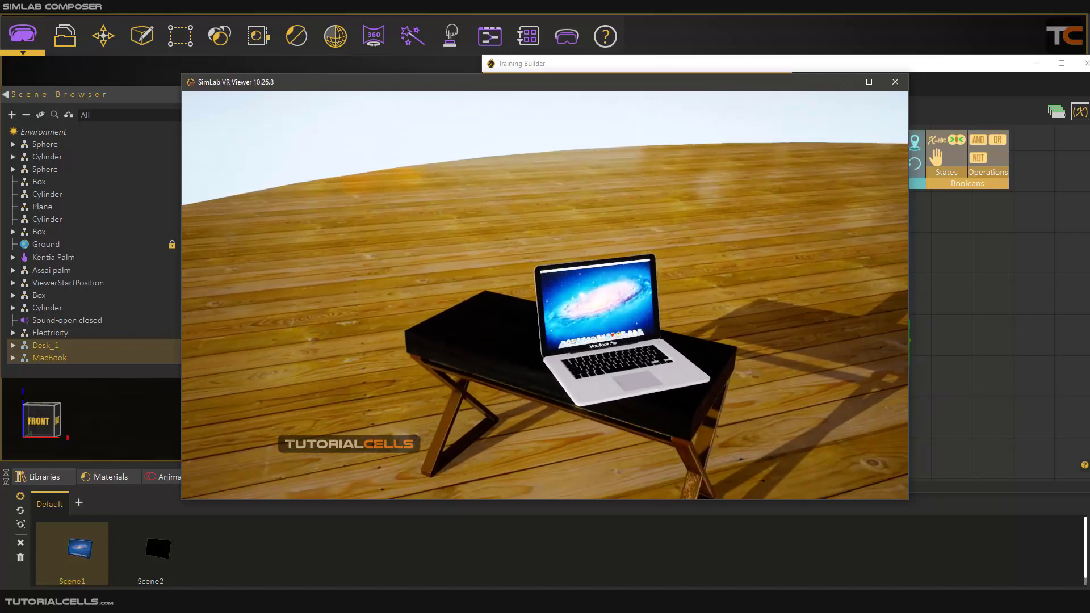
key("Escape")
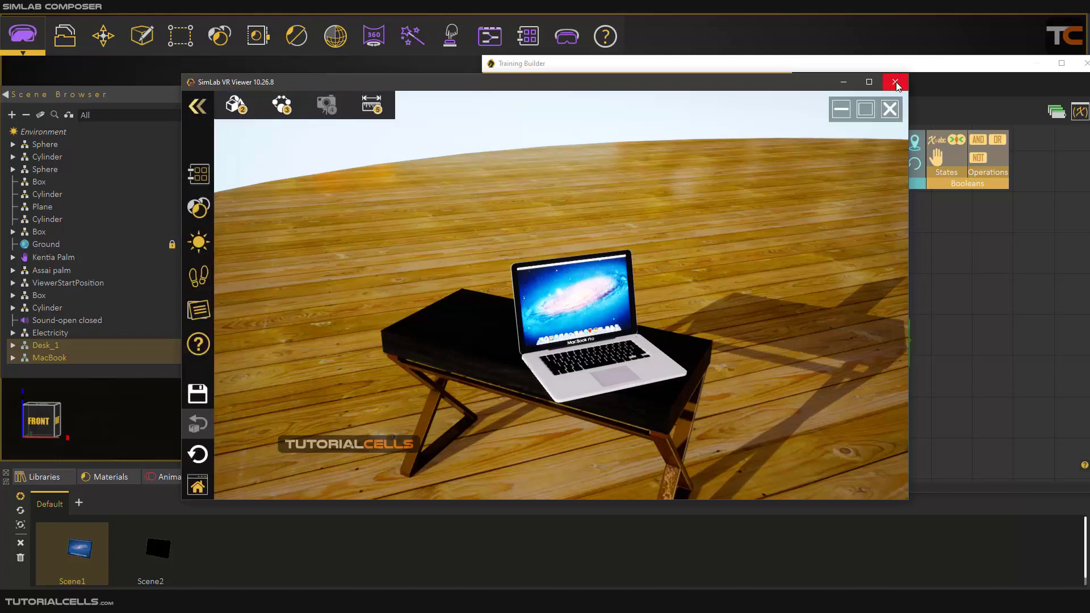
left_click(889, 109)
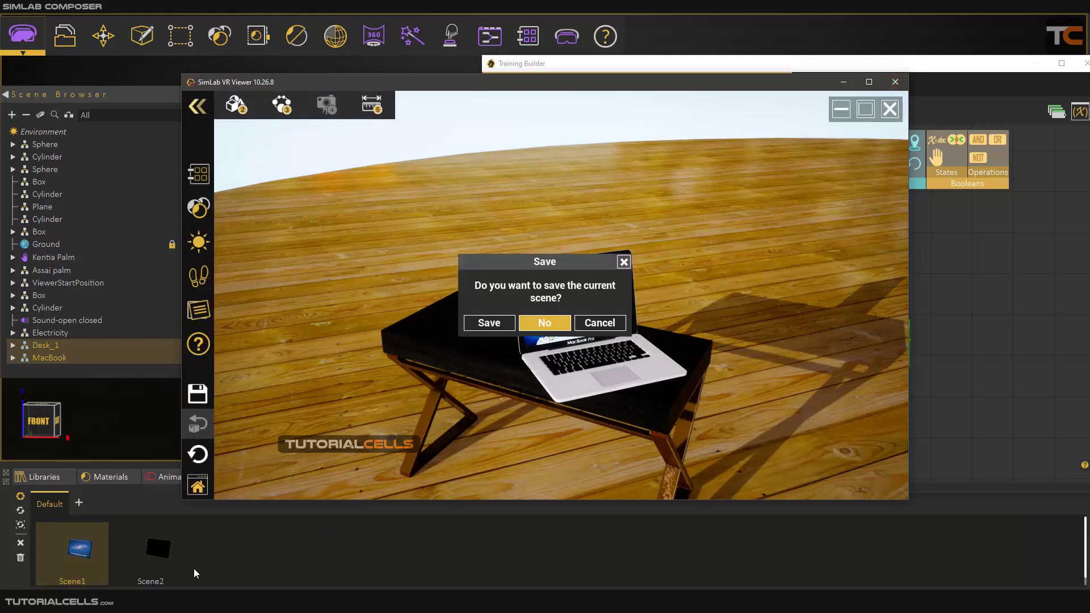
left_click(545, 323)
Review the laptop's node chain in the diagram and close the Training Builder
scroll(654, 341, "down", 5)
middle_click_drag(662, 319, 733, 344)
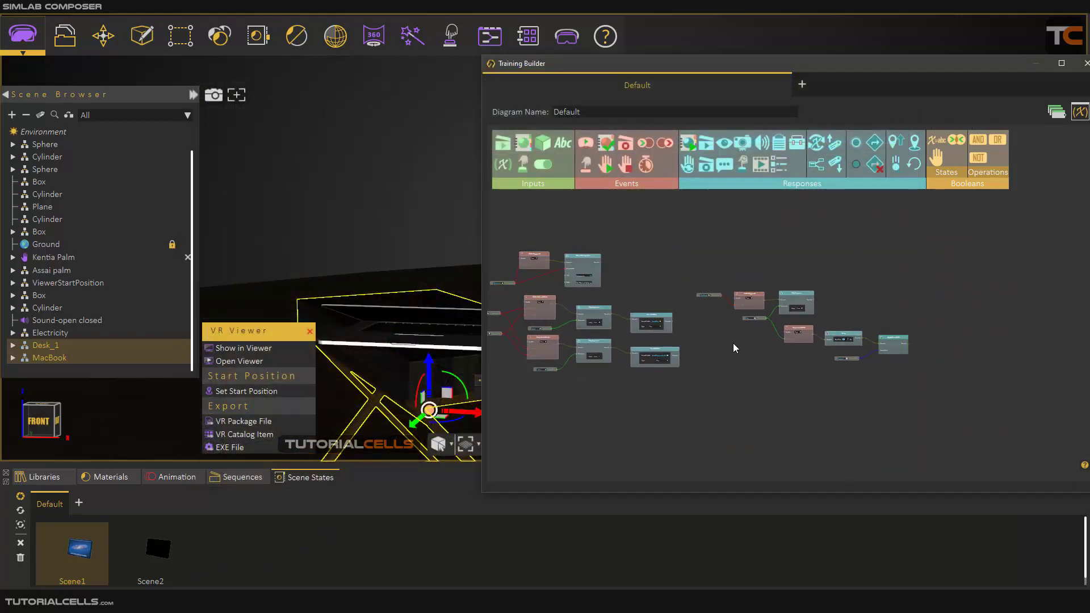
scroll(816, 339, "up", 2)
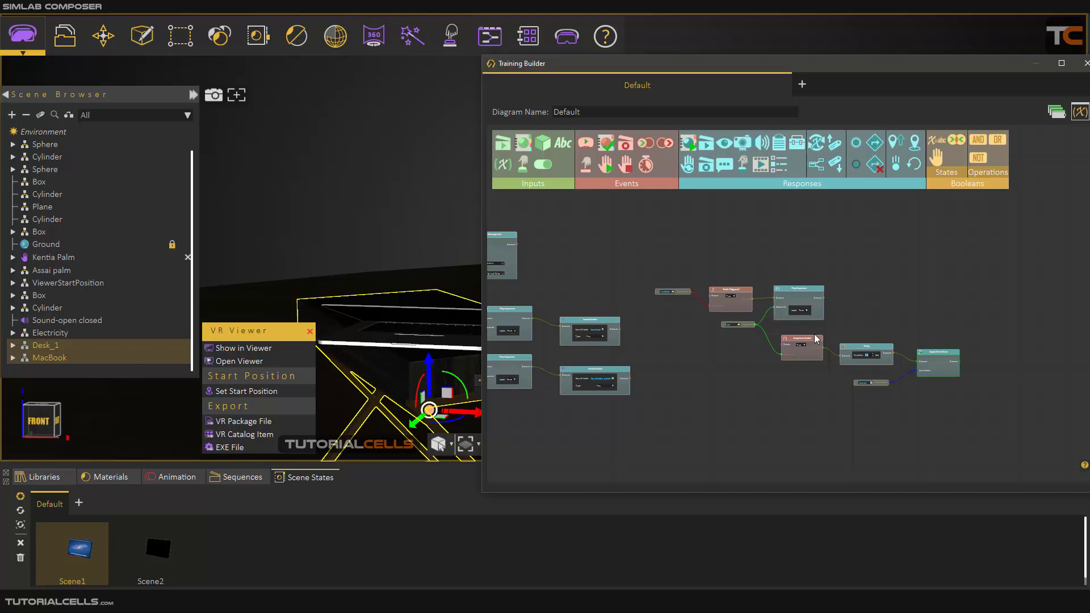
scroll(780, 325, "up", 2)
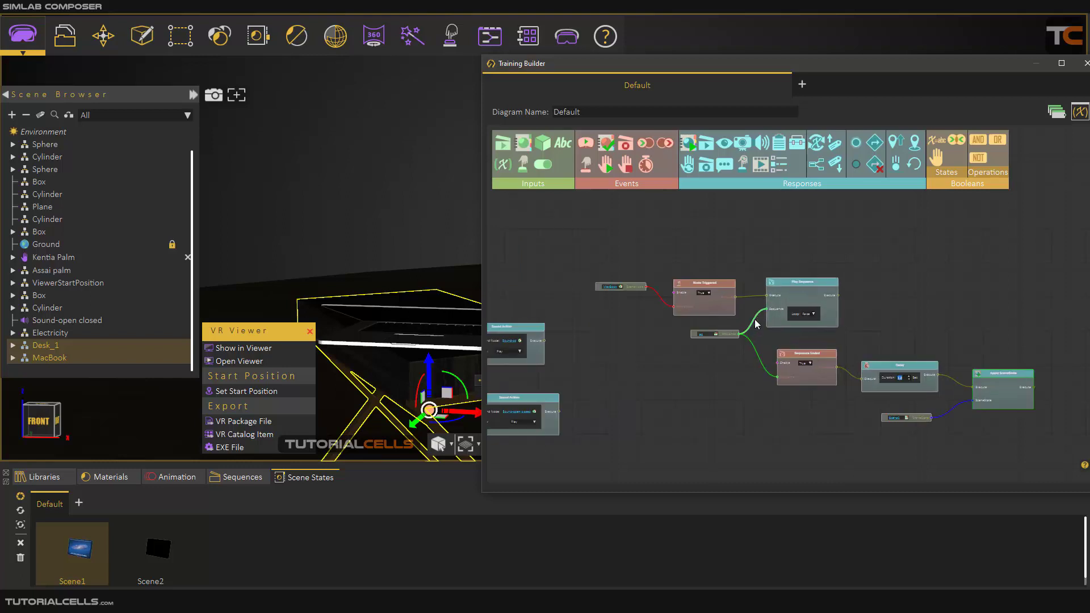
scroll(809, 320, "down", 2)
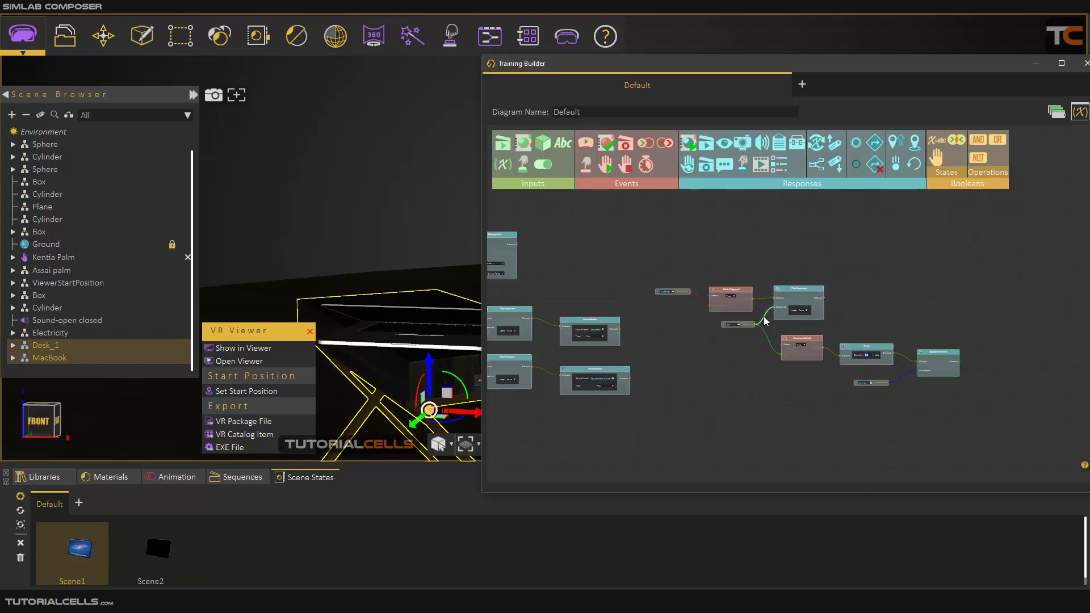
left_click_drag(1072, 67, 1015, 87)
left_click(1030, 83)
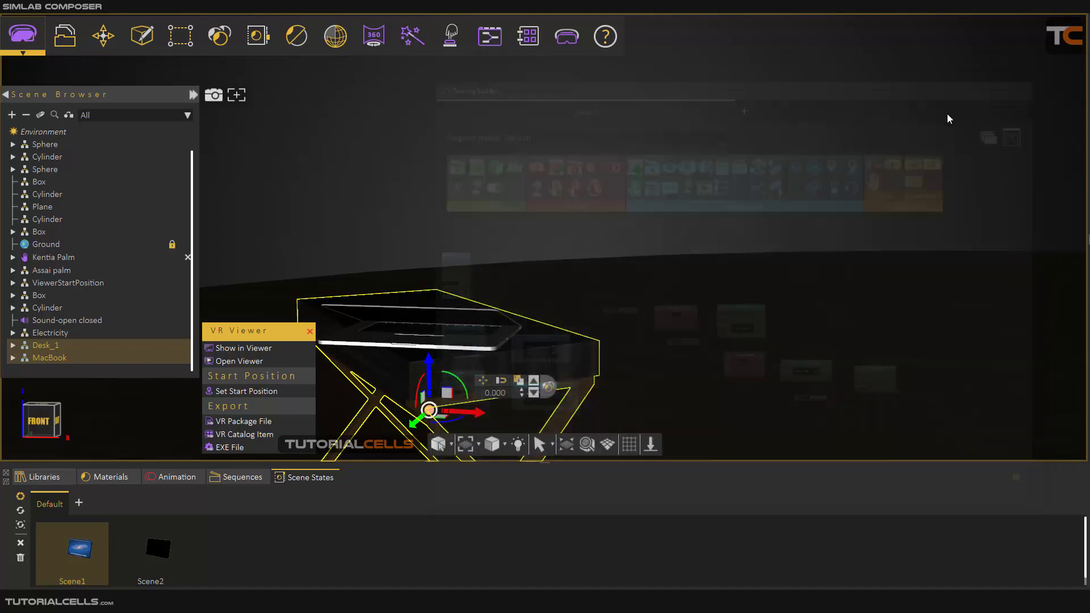
Move the ViewerStartPosition figure across the ground to its far side, behind the tiled box and the potted plant
scroll(644, 264, "down", 2)
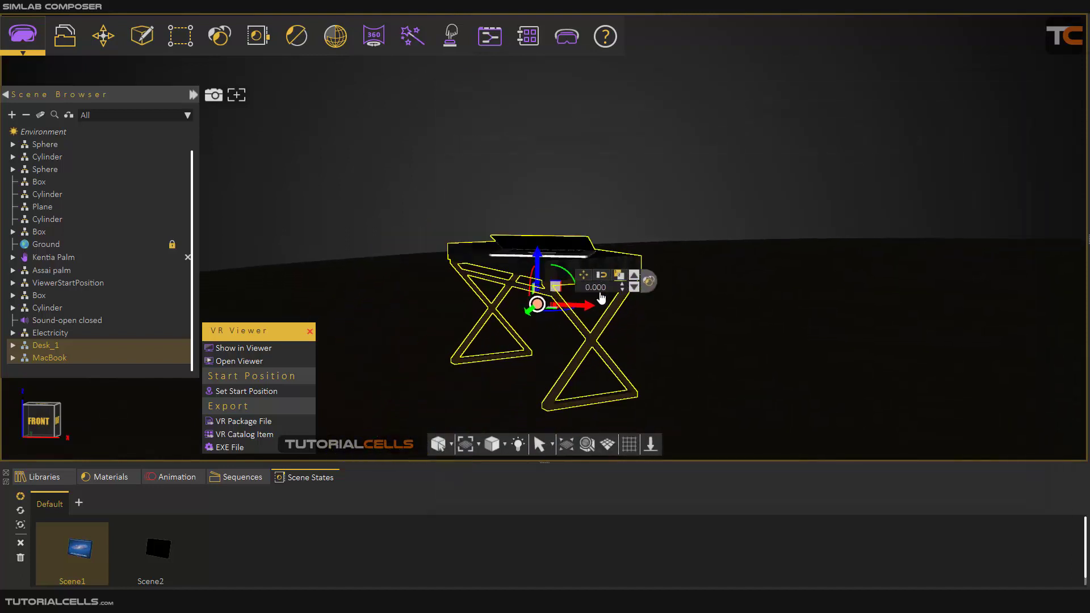
left_click(618, 173)
middle_click_drag(618, 173, 720, 230)
scroll(718, 228, "down", 8)
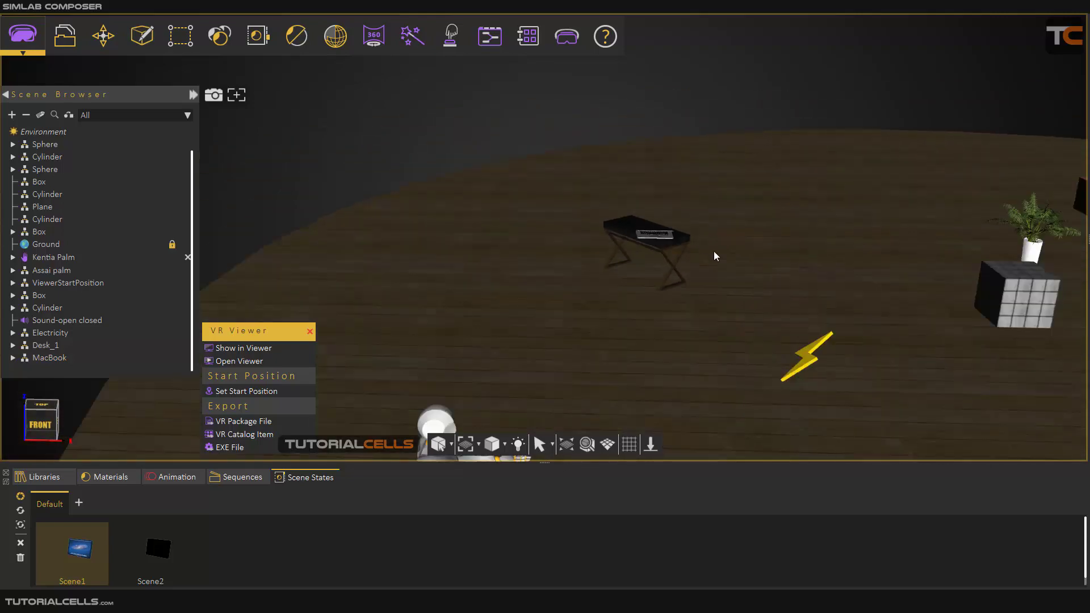
middle_click_drag(795, 292, 635, 209)
scroll(630, 215, "down", 2)
middle_click_drag(624, 251, 752, 257)
scroll(498, 267, "down", 3)
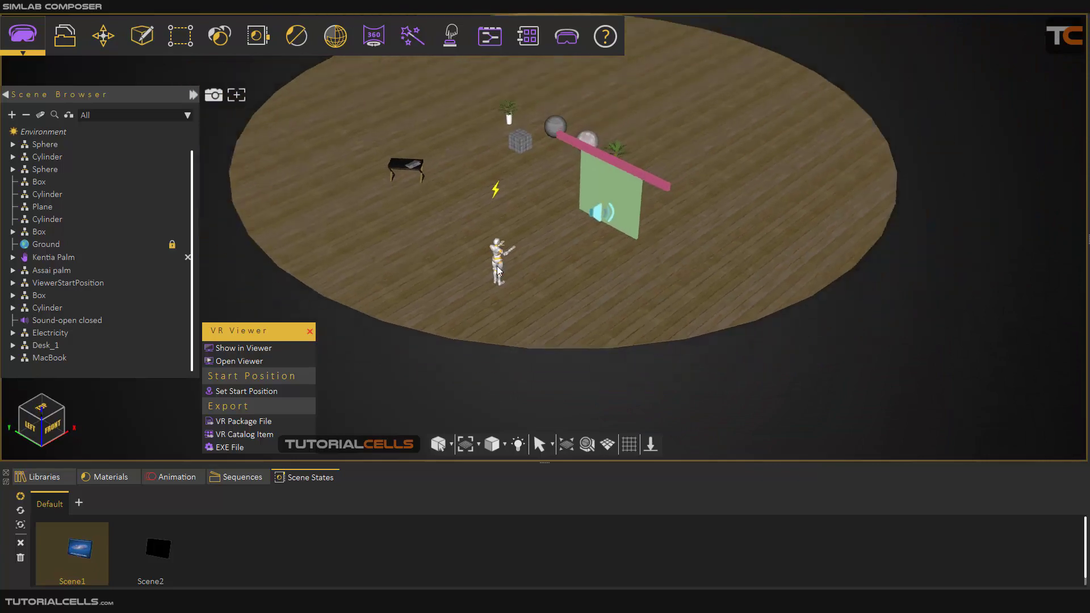
left_click(56, 283)
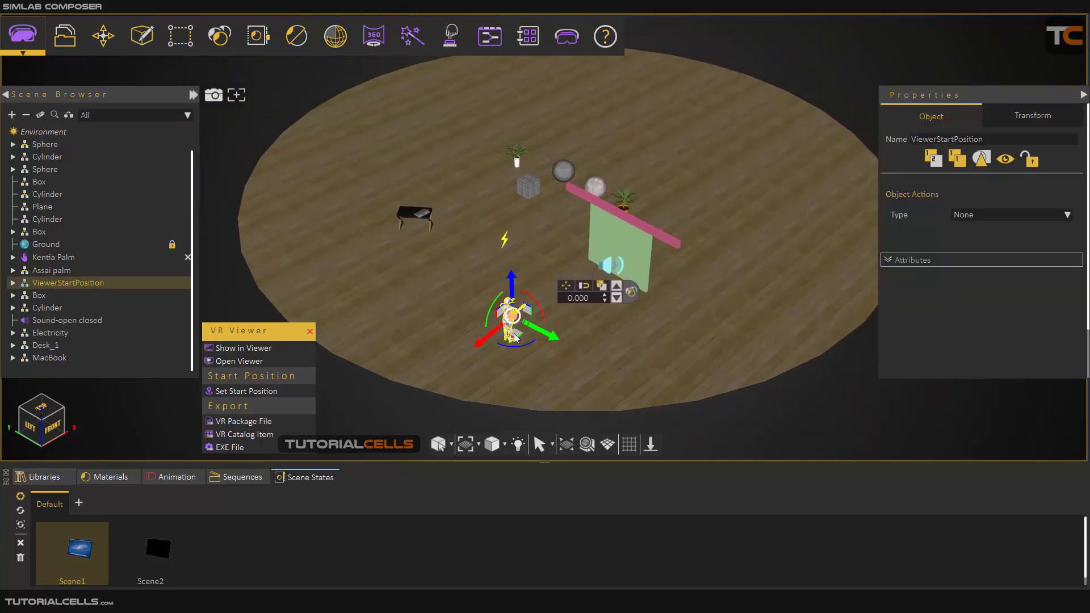
left_click_drag(515, 337, 509, 146)
middle_click_drag(509, 143, 512, 164)
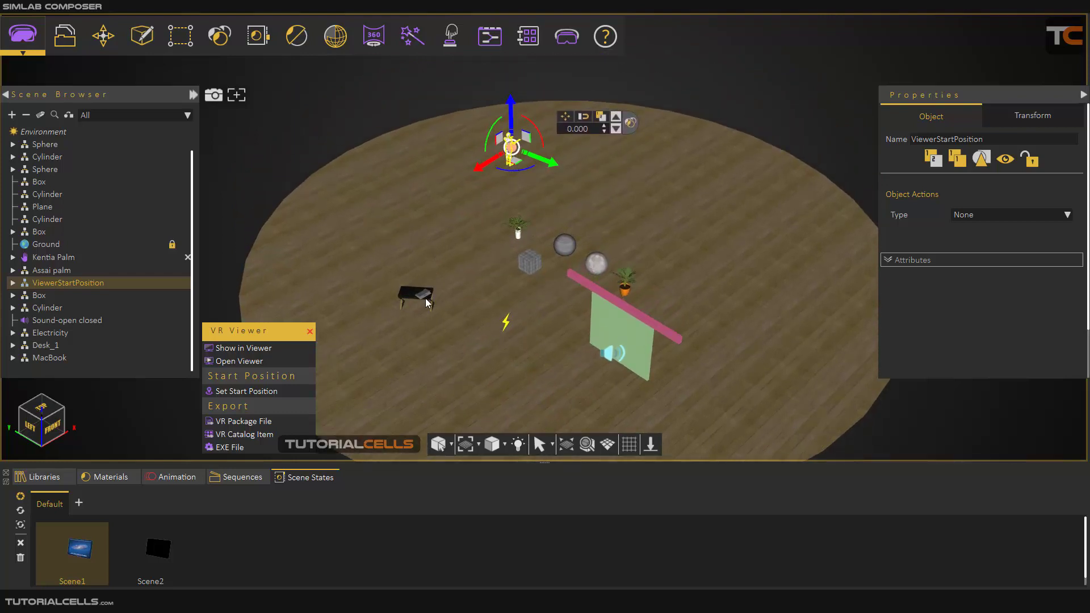
Open the Training Builder and add a Point To Object response in the empty area above the existing node chain
scroll(513, 179, "up", 5)
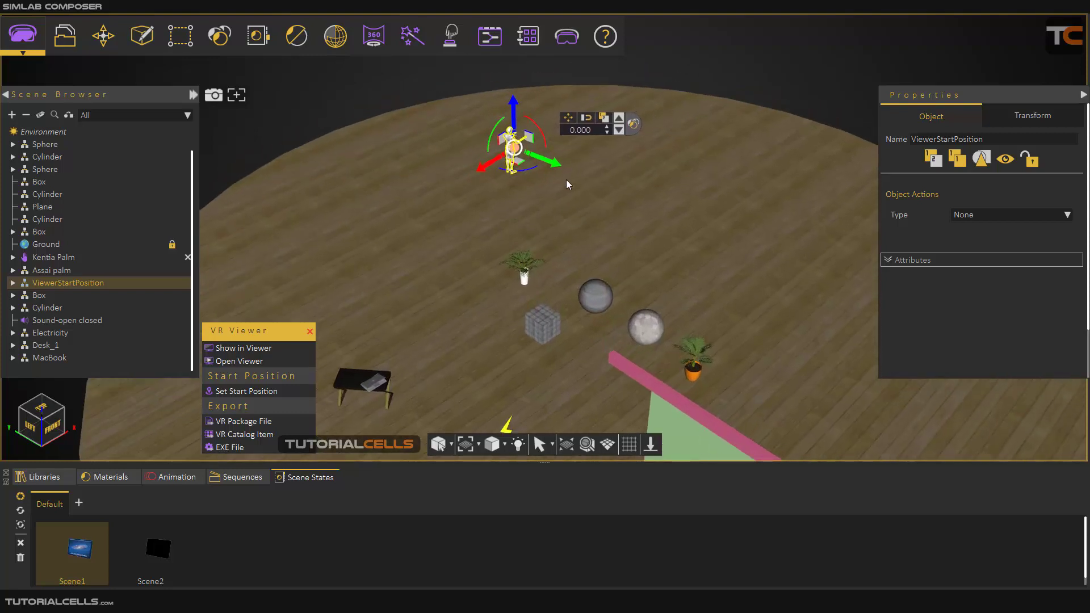
left_click(489, 38)
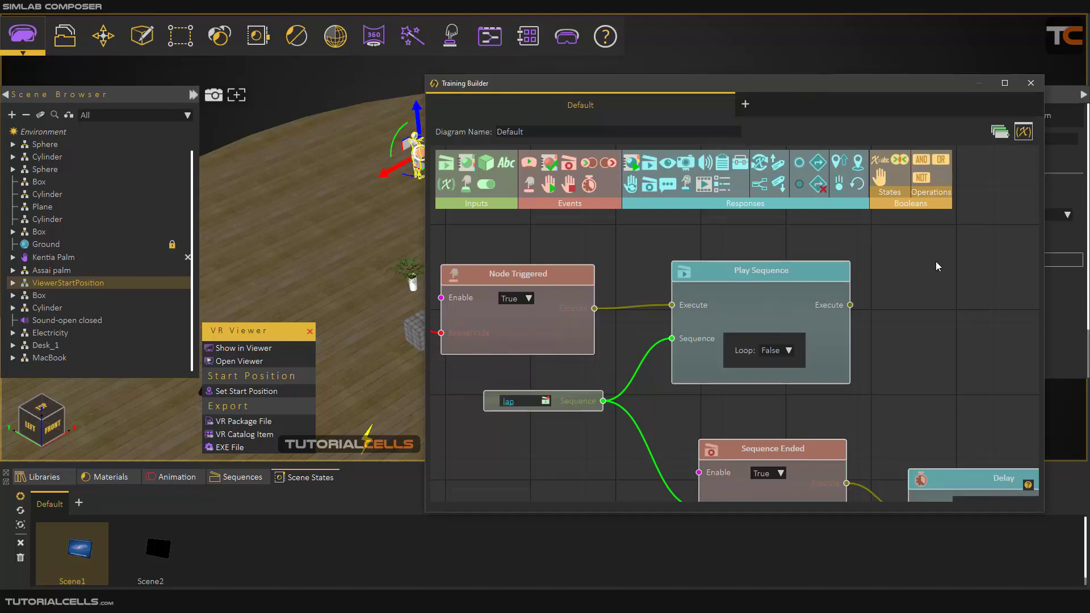
scroll(936, 263, "down", 4)
middle_click_drag(912, 267, 691, 291)
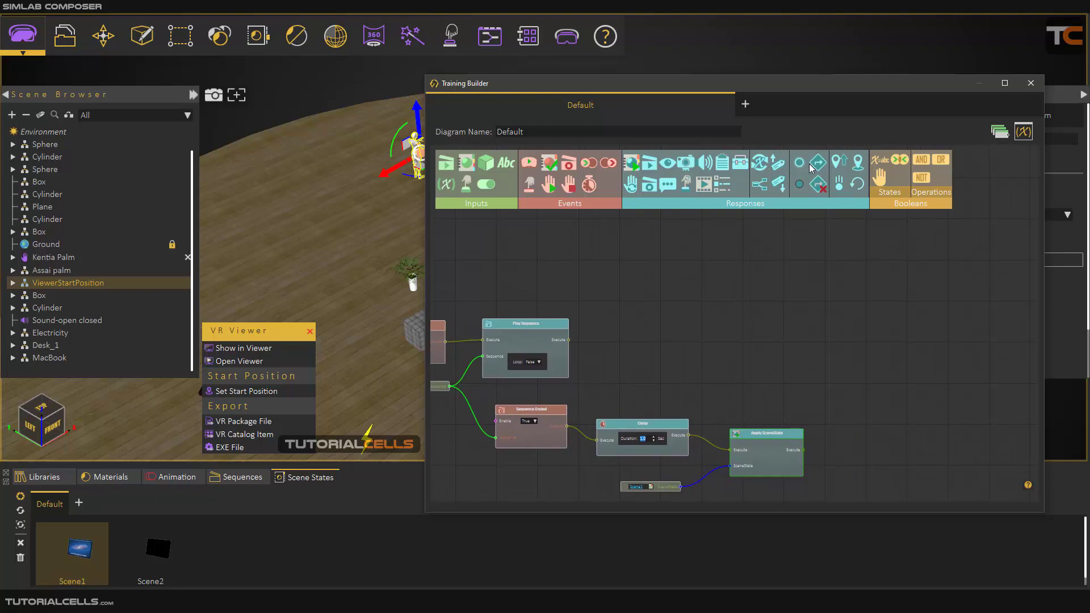
left_click_drag(812, 168, 798, 260)
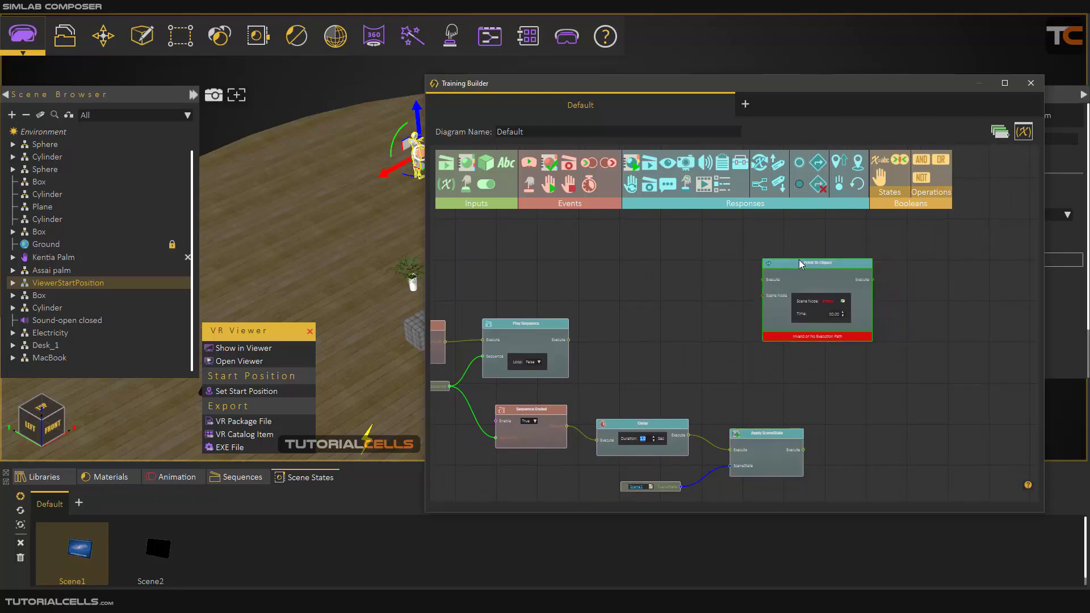
scroll(799, 262, "up", 2)
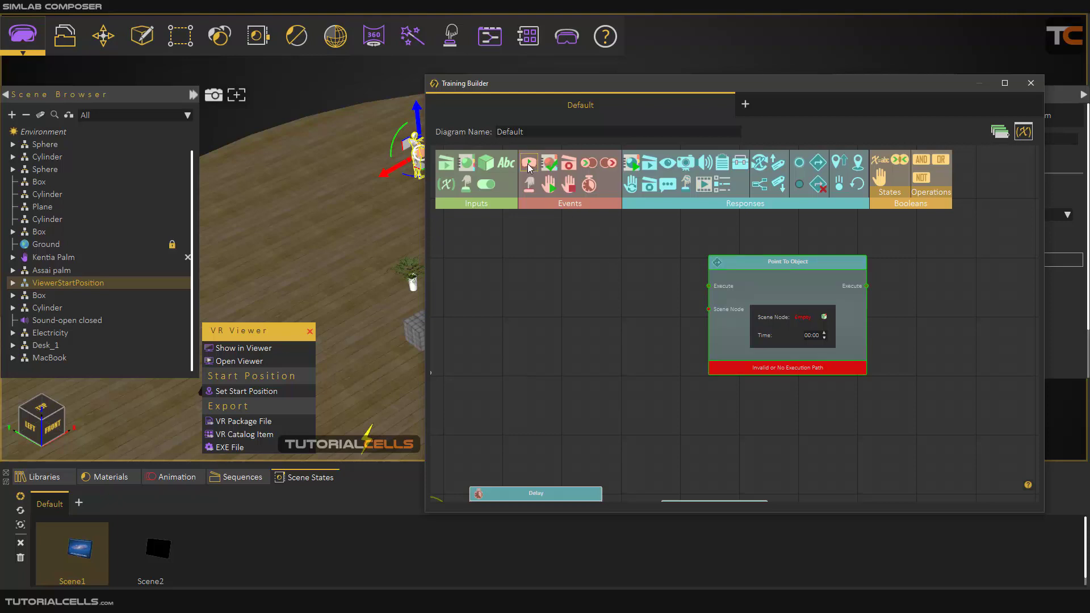
Add a Scene Start event beside the Point To Object node and connect its output to that node's Execute input
left_click_drag(527, 163, 553, 278)
left_click_drag(615, 294, 707, 292)
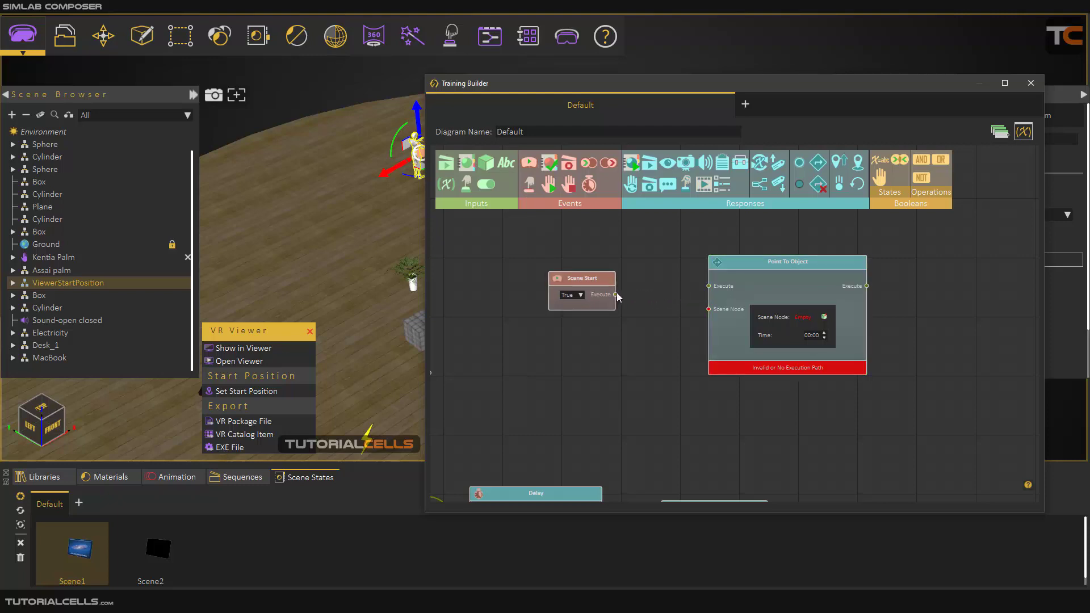
left_click_drag(616, 294, 616, 264)
mouse_move(778, 262)
left_mouse_down()
mouse_move(762, 269)
mouse_move(778, 264)
left_mouse_up()
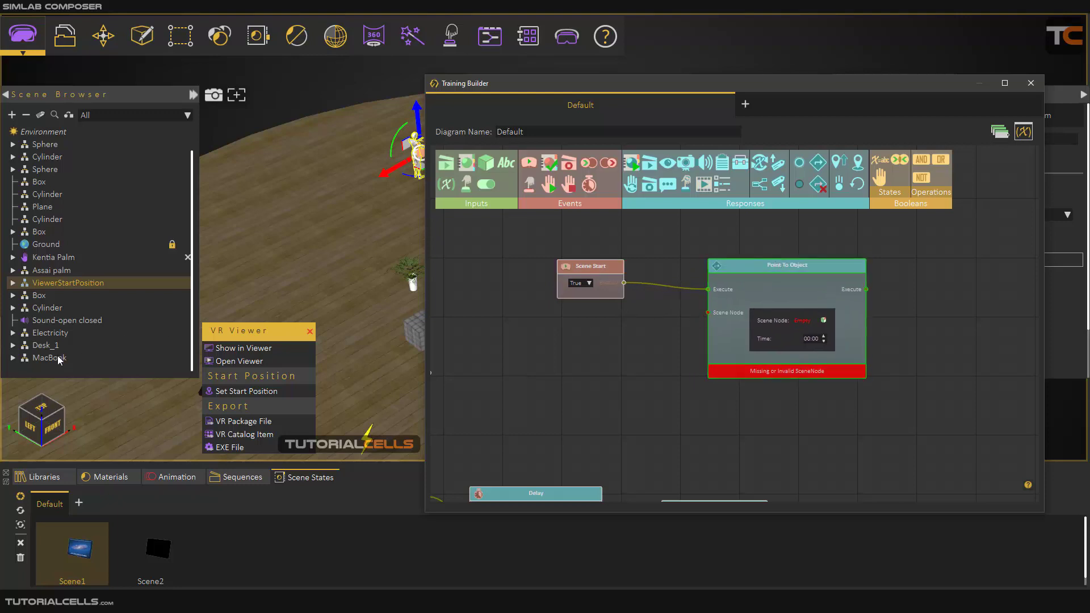
Add a SceneNode input, assign the MacBook to it, and connect it to the Scene Node input of Point To Object
left_click_drag(478, 169, 613, 355)
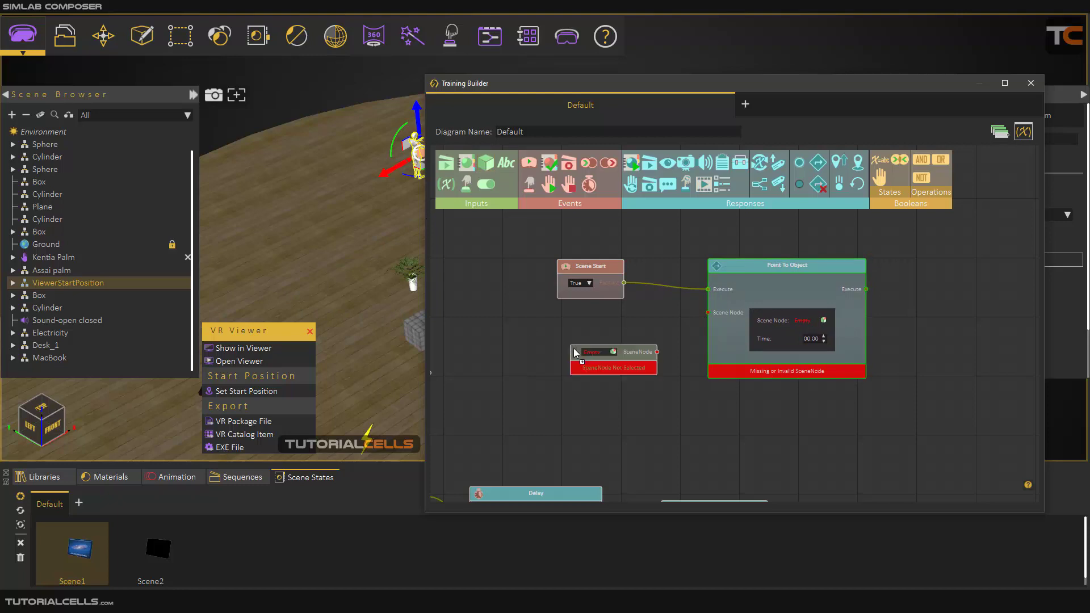
left_click(38, 360)
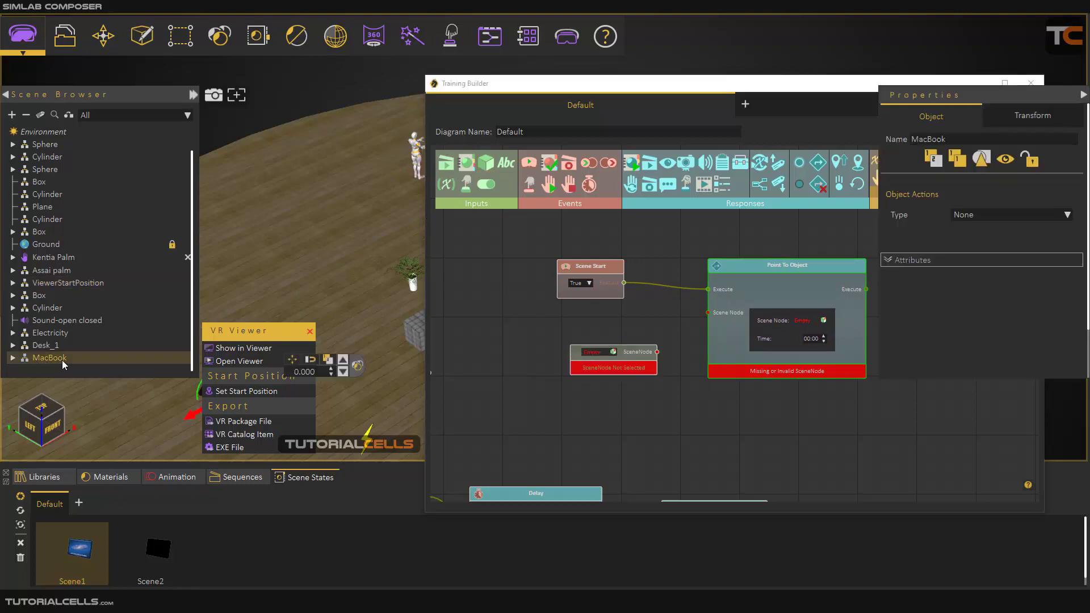
left_click(608, 354)
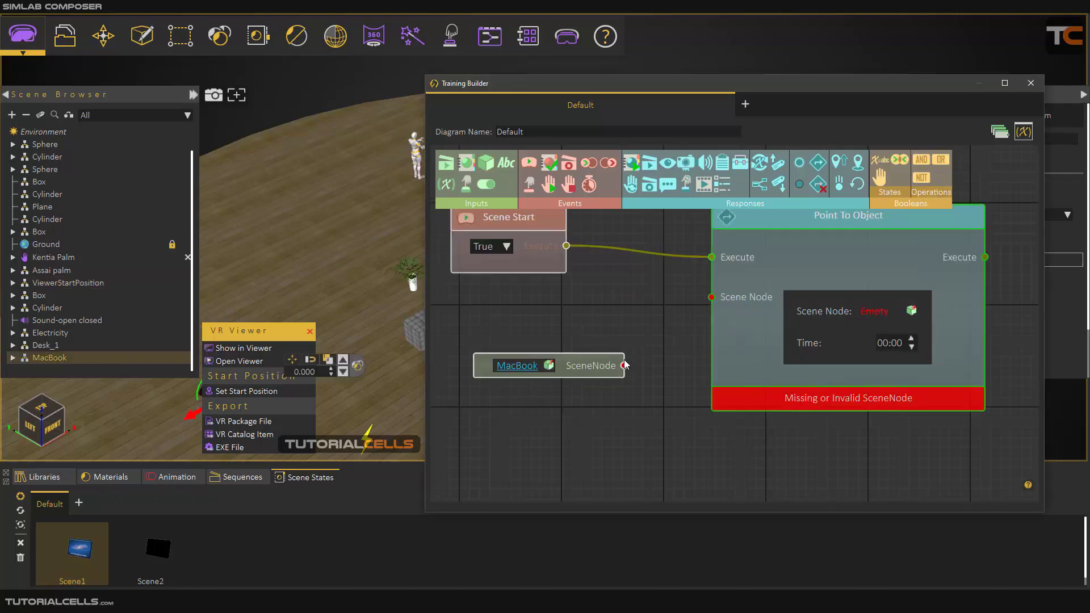
left_click_drag(595, 372, 701, 311)
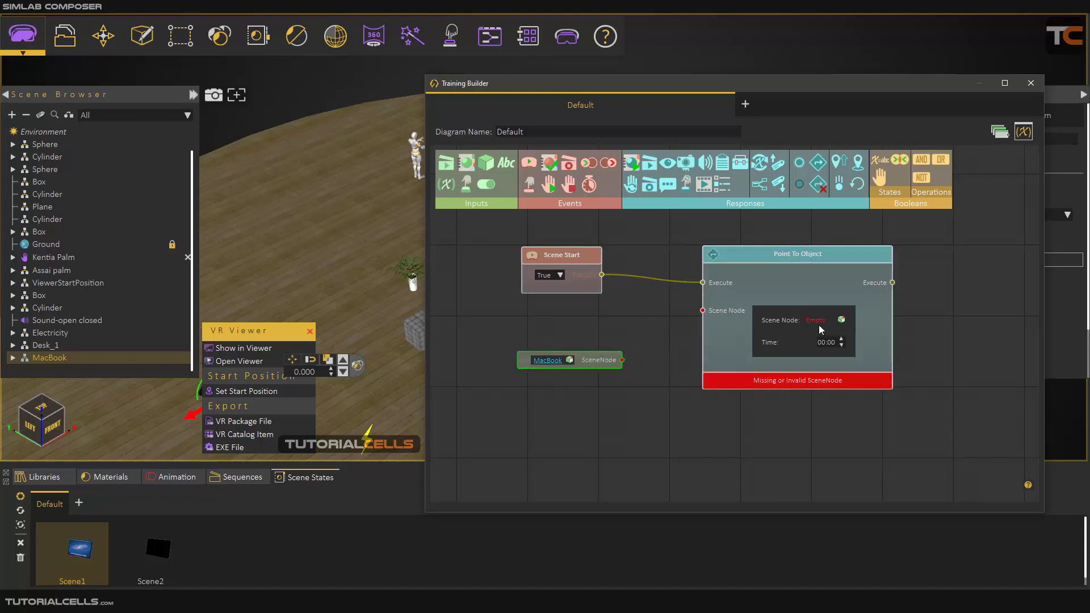
left_click_drag(622, 359, 706, 317)
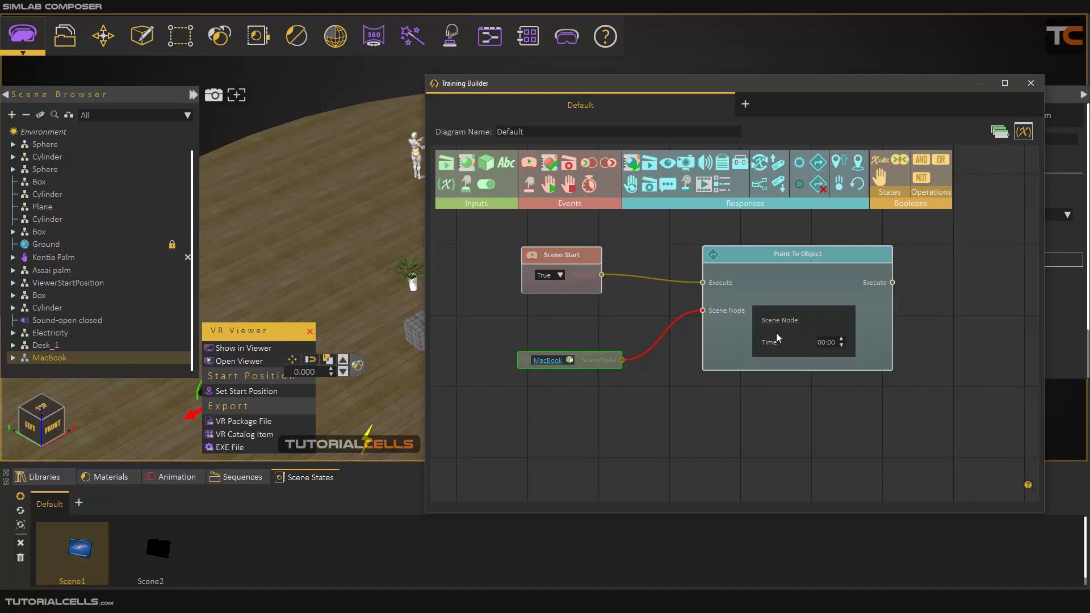
scroll(776, 333, "down", 2)
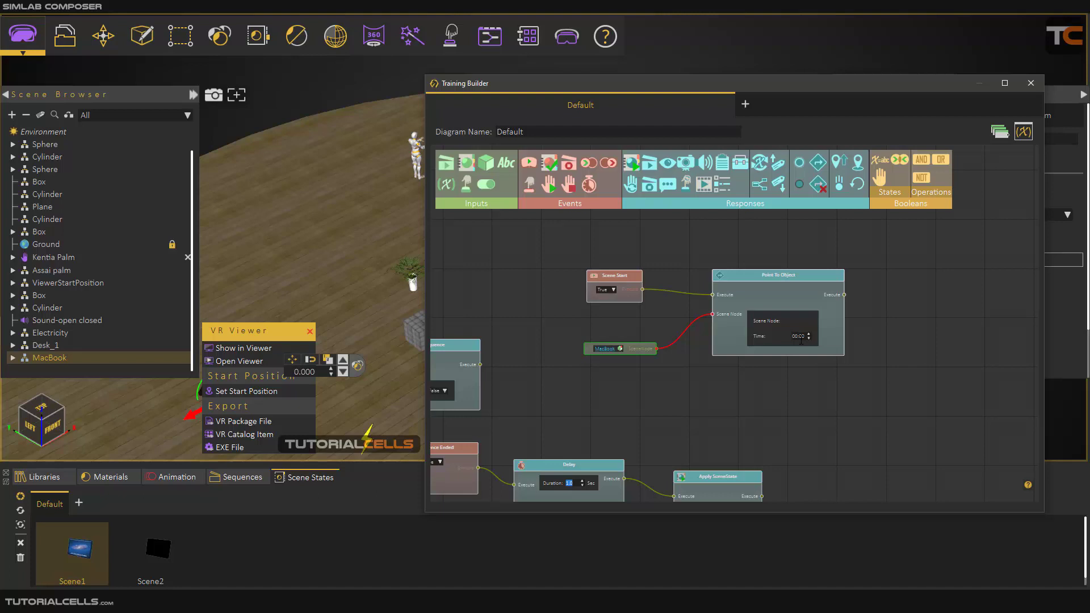
left_click_drag(781, 278, 776, 274)
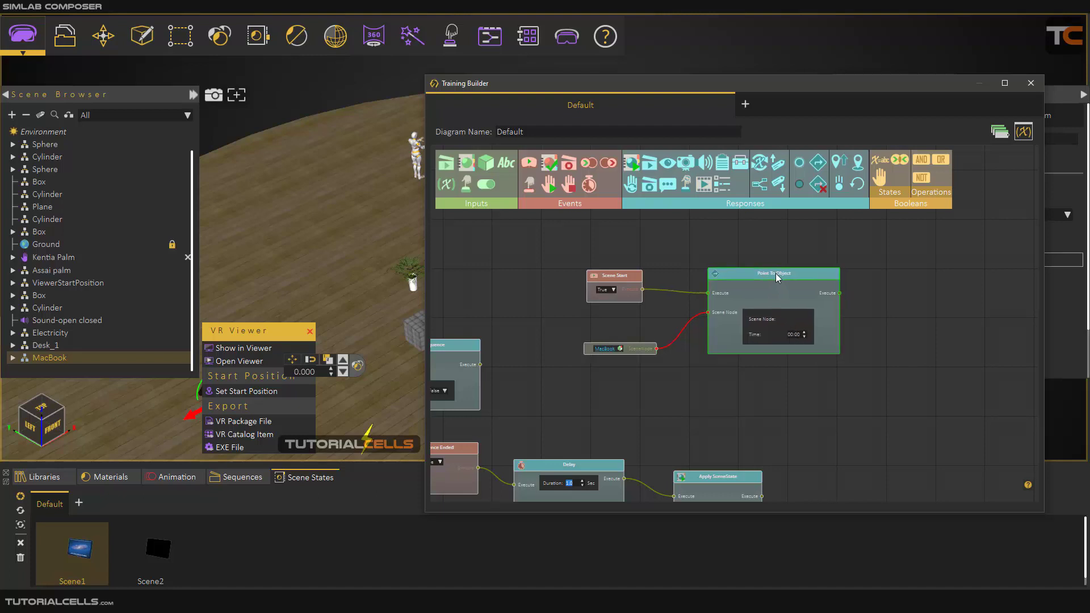
Show the scene in the viewer in Desktop mode and follow the floor arrows up to the MacBook on the desk
left_click(227, 348)
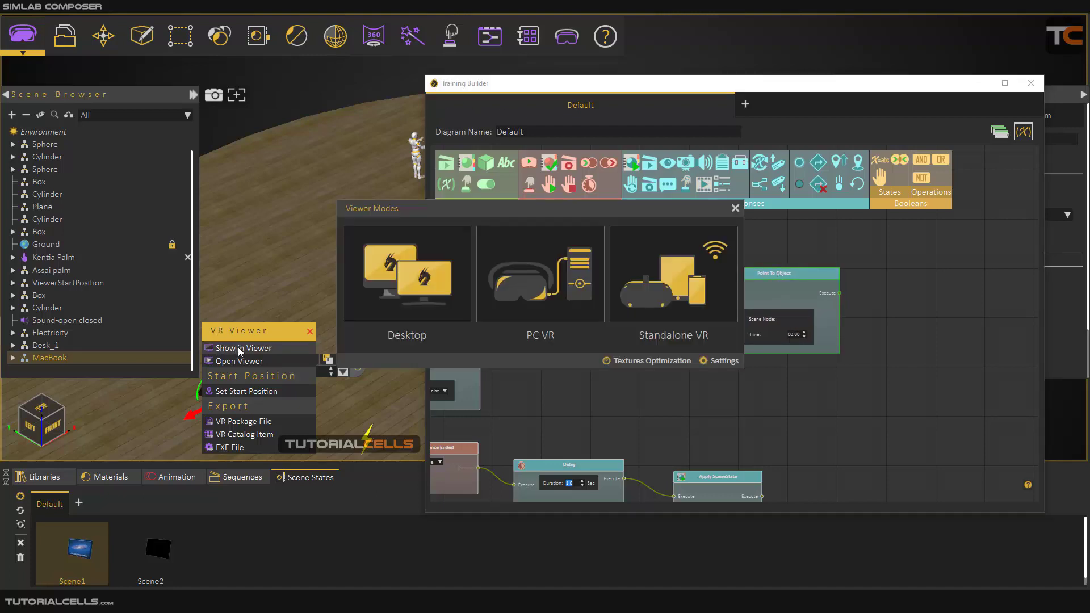
left_click(436, 270)
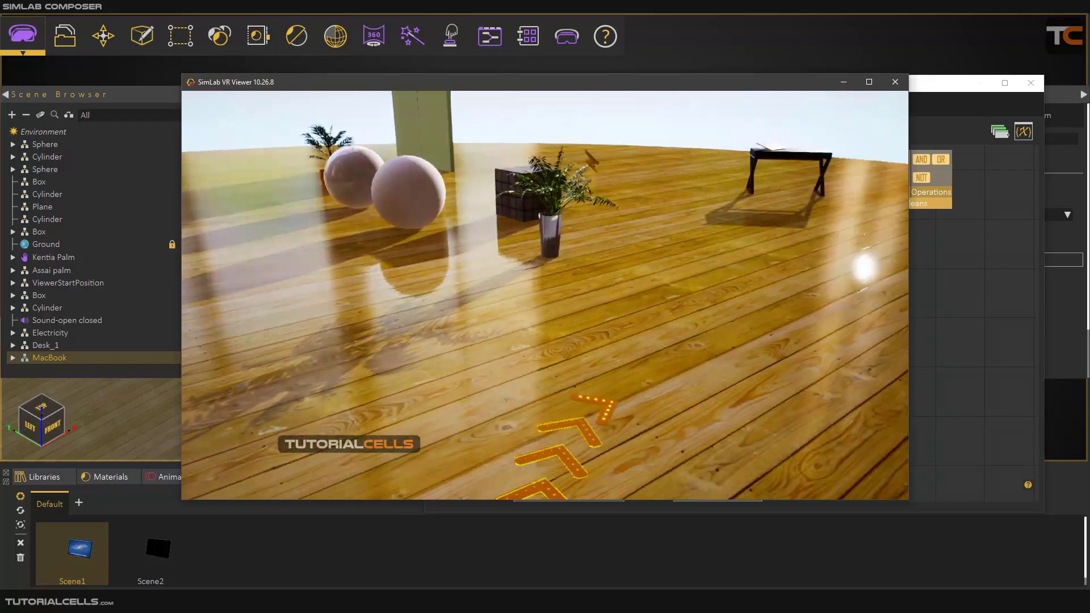
key("w")
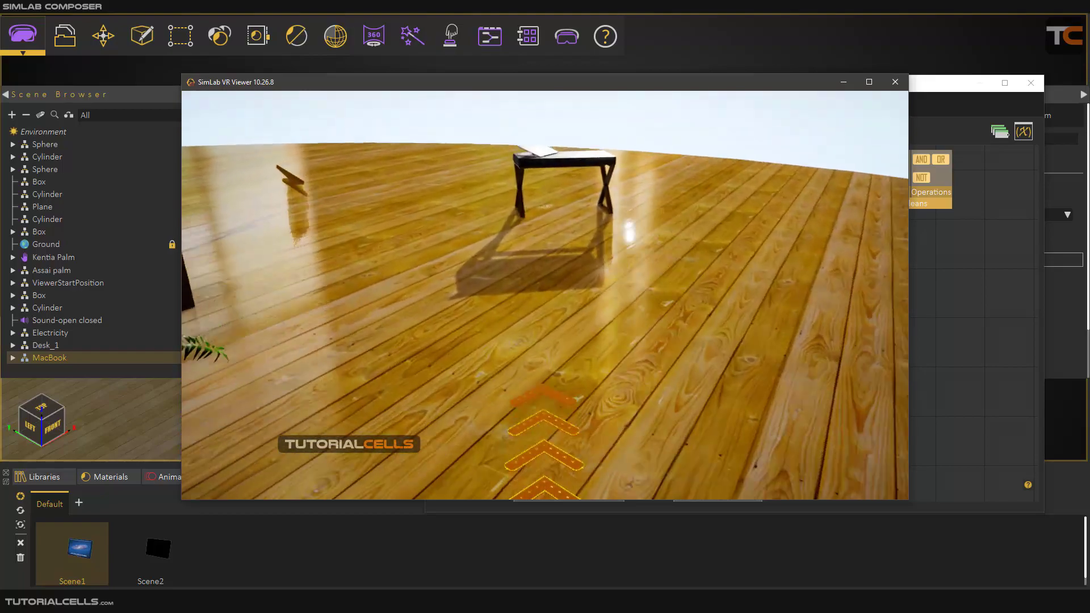
key("w")
key("w")
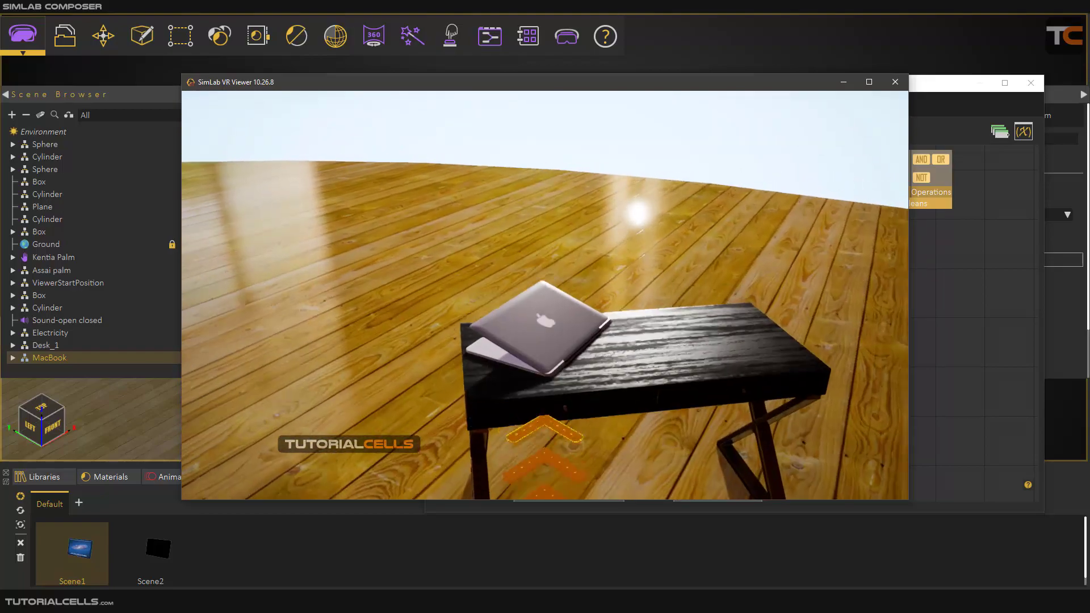
key("s")
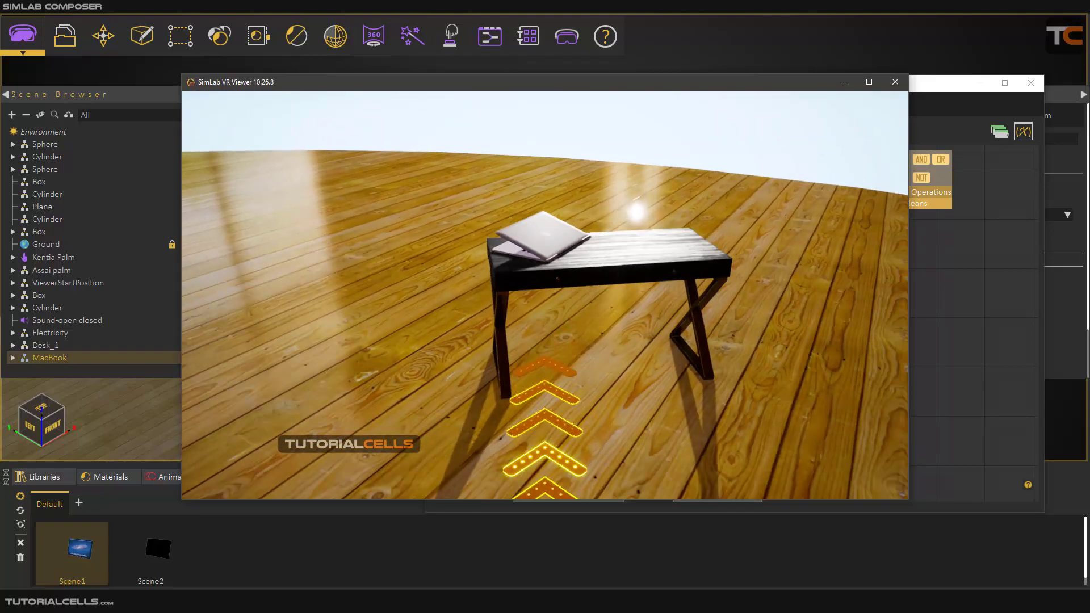
Close the viewer without saving the scene, and close the Training Builder to work around the desk
key("Escape")
left_click(890, 109)
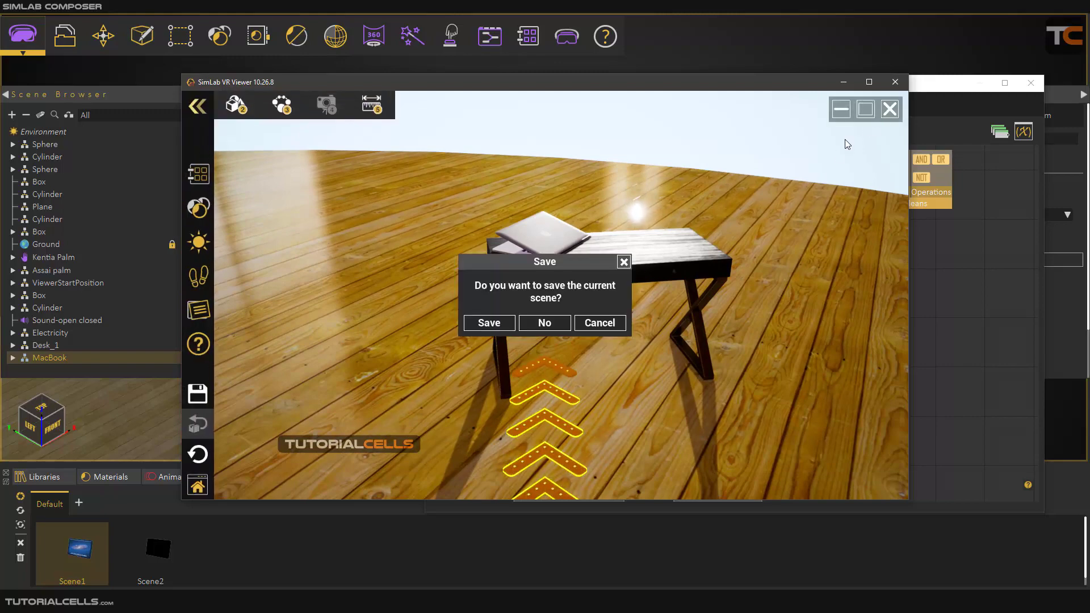
left_click(541, 320)
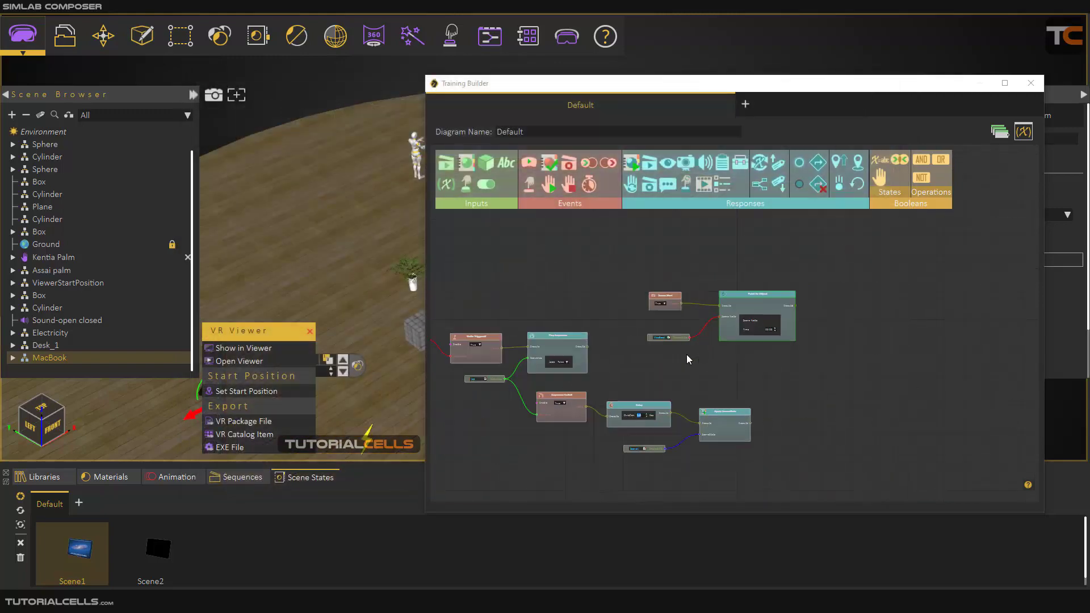
scroll(319, 309, "down", 3)
middle_click_drag(342, 327, 448, 249)
scroll(381, 255, "up", 6)
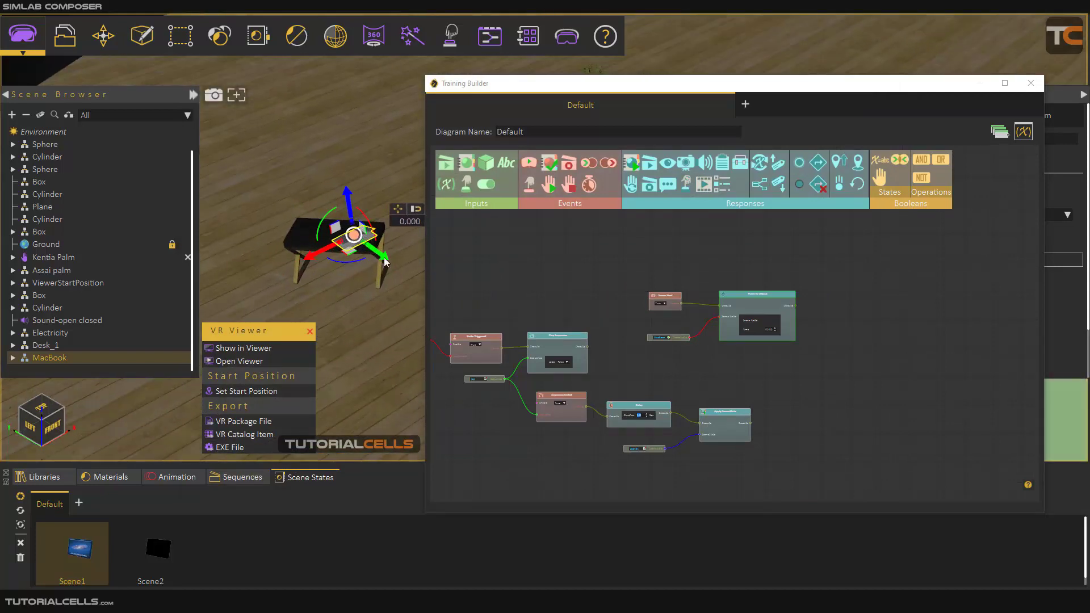
left_click(1031, 82)
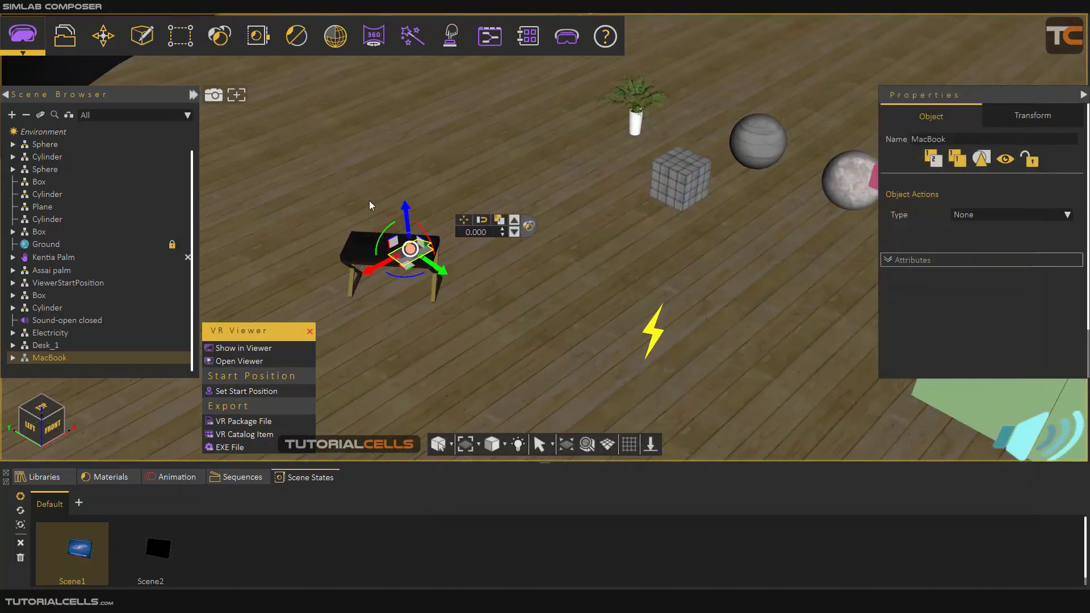
Create a cylinder with radius 0.50 and height 1.00, centred on the floor at the desk's front edge
left_click(142, 36)
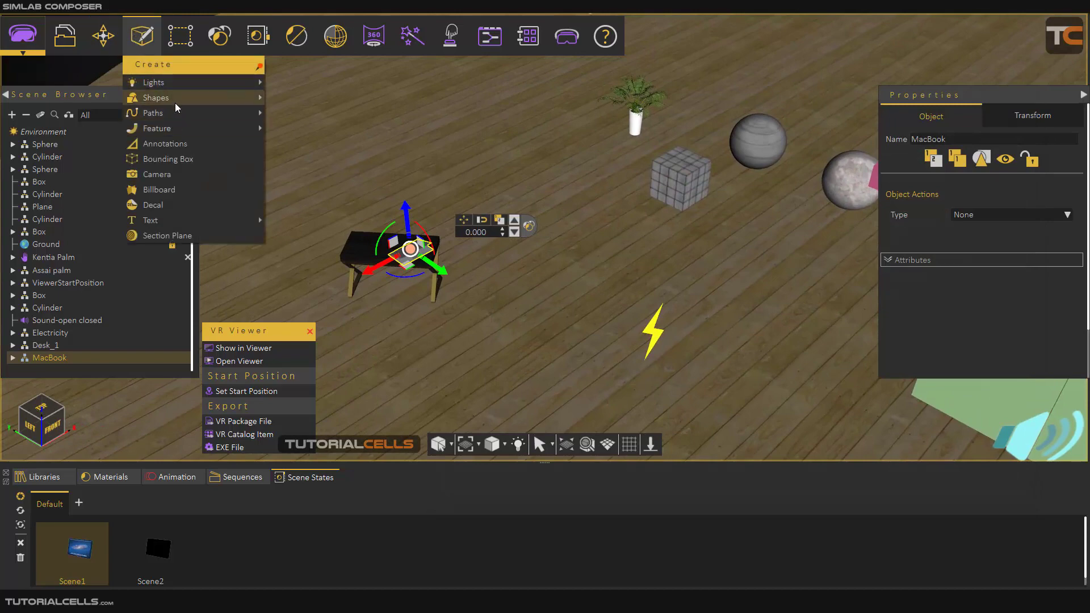
mouse_move(179, 101)
left_click(298, 157)
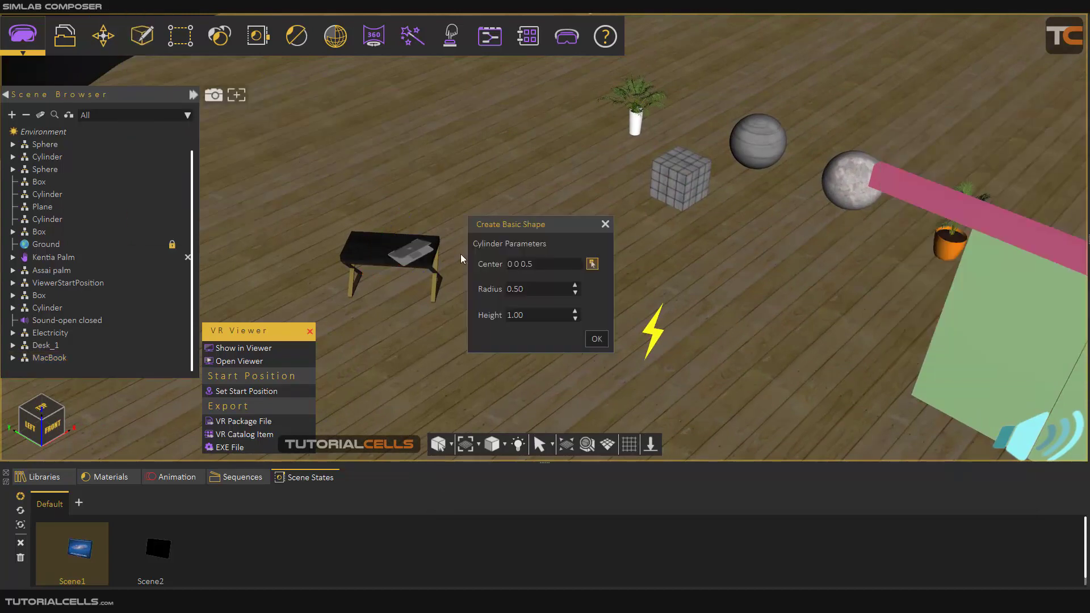
left_click(410, 292)
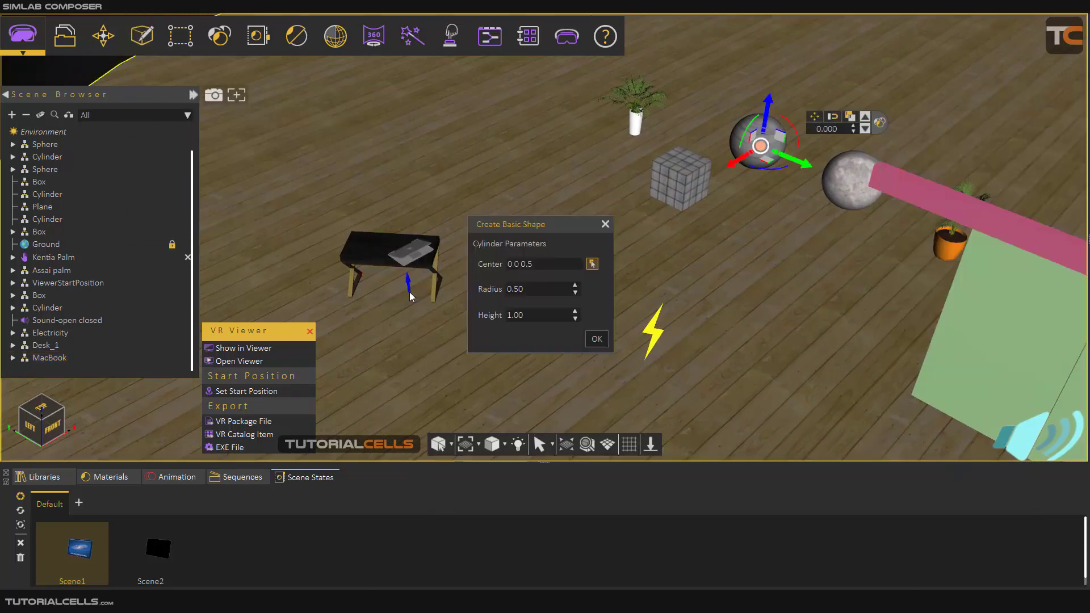
left_click(593, 339)
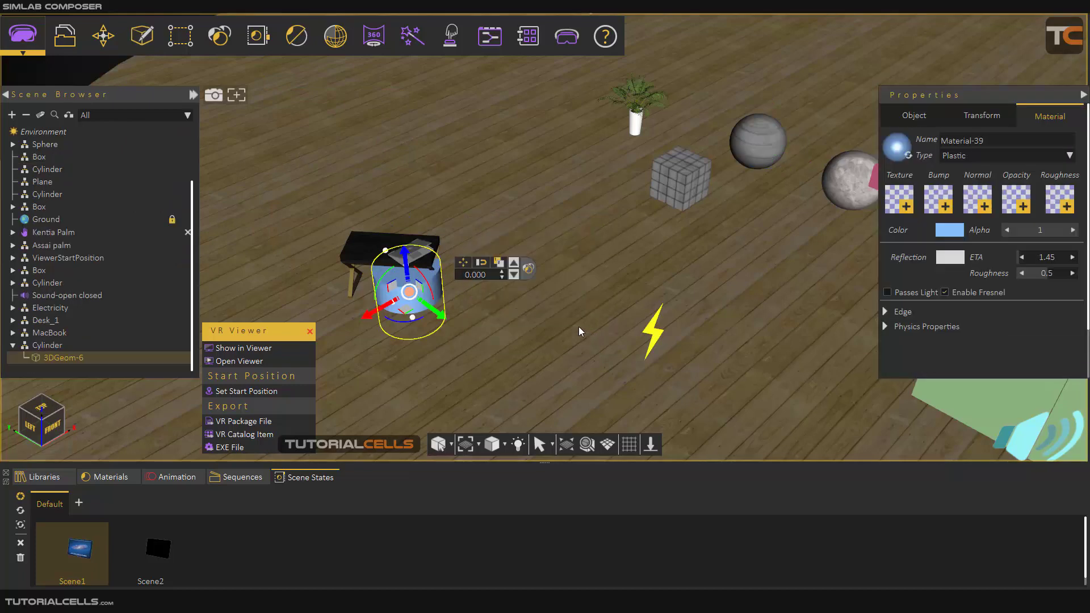
Enlarge the new cylinder's radius so it surrounds the whole desk, and lower its material's Alpha until it is invisible
left_click(407, 286)
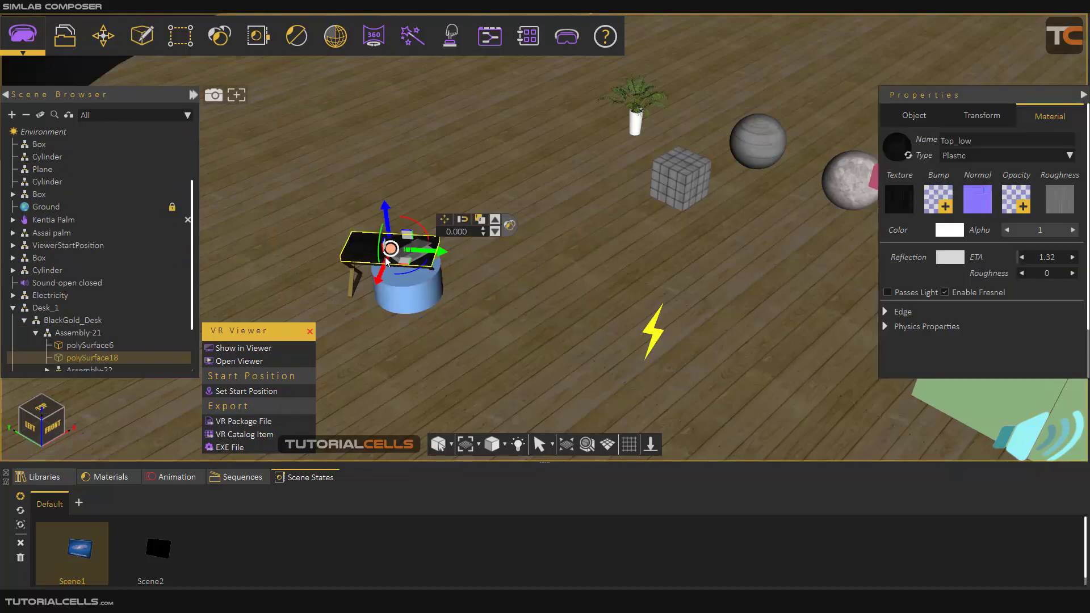
left_click(403, 284)
left_click_drag(385, 254, 307, 218)
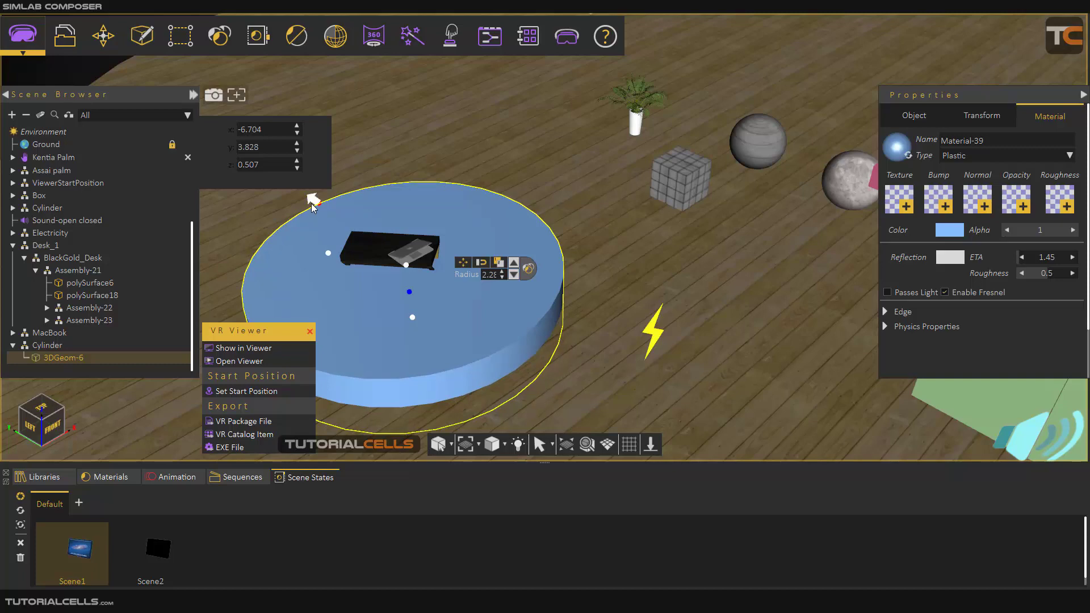
left_click_drag(312, 207, 286, 201)
left_click_drag(1044, 230, 957, 230)
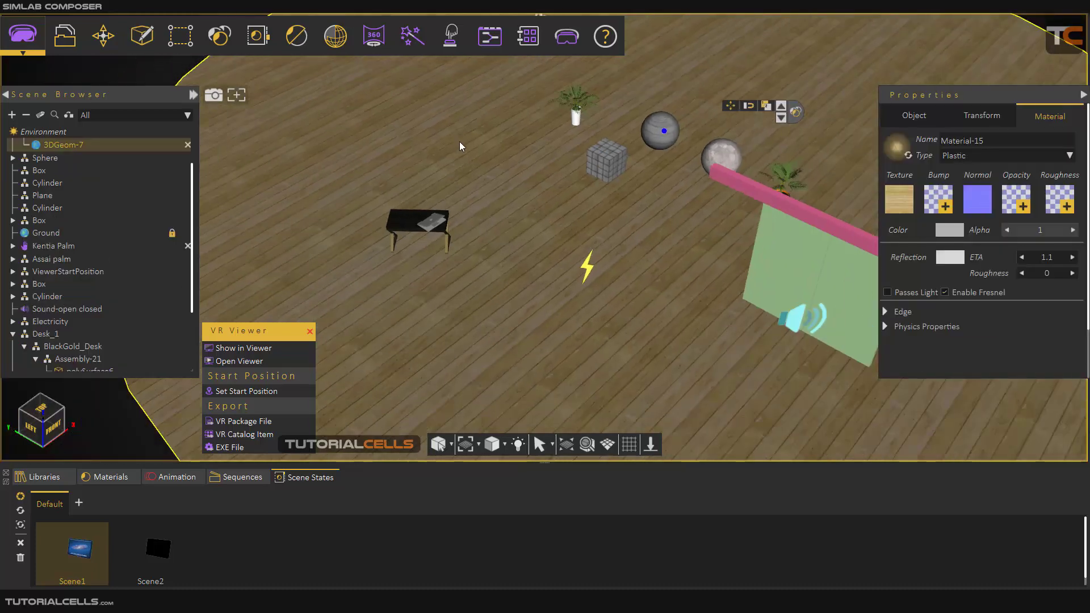
Reopen the Training Builder and add a Node Entered Node event below the Point To Object node
left_click(492, 42)
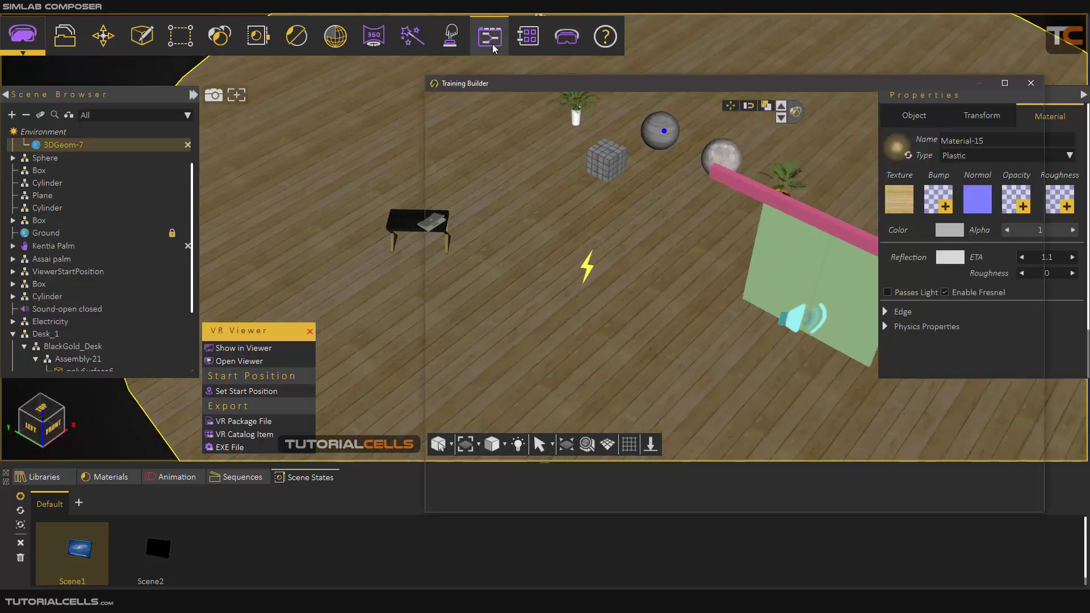
scroll(650, 292, "down", 3)
middle_click_drag(645, 289, 583, 280)
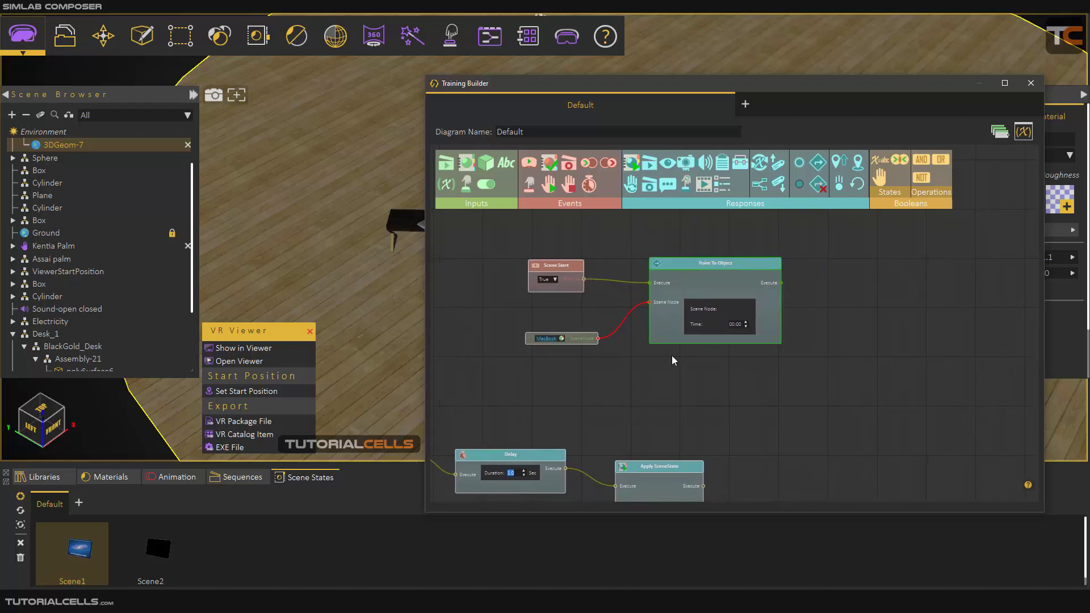
middle_click_drag(707, 368, 704, 353)
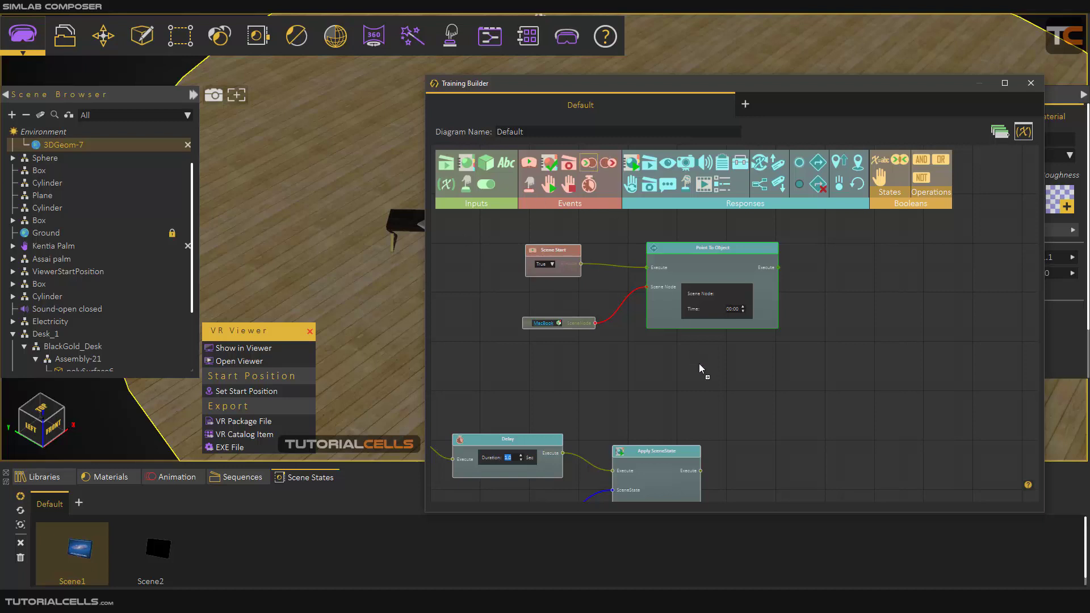
left_click_drag(679, 374, 671, 350)
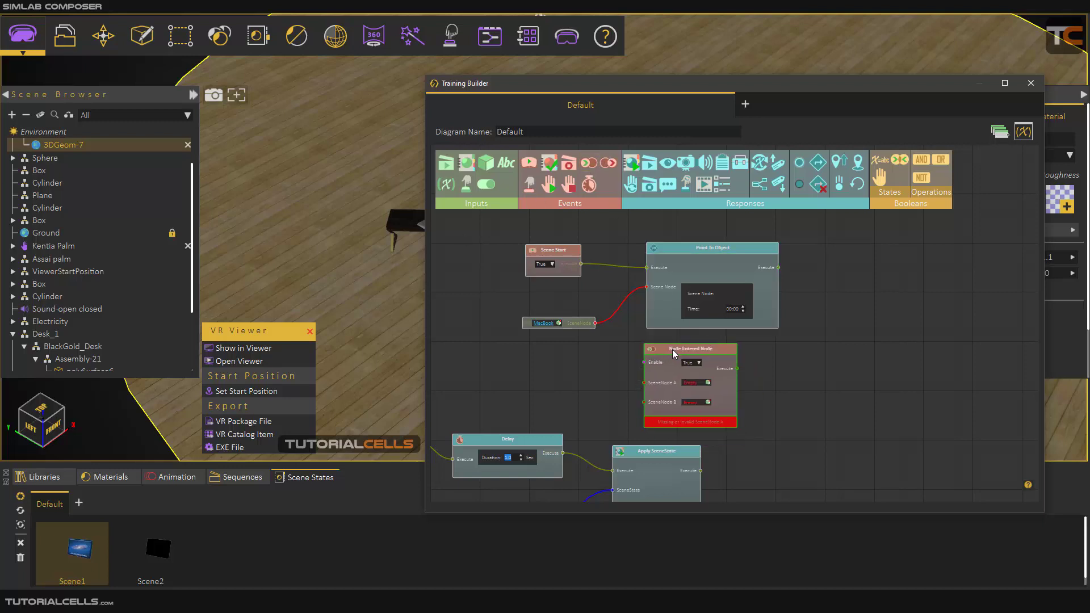
scroll(668, 369, "up", 1)
scroll(668, 370, "down", 4)
scroll(670, 363, "up", 5)
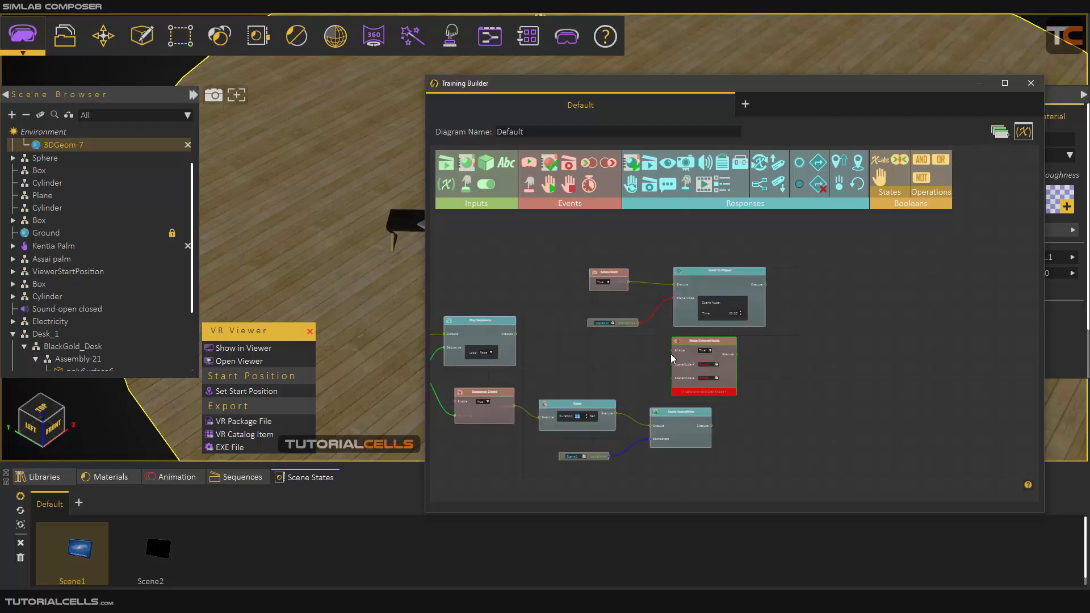
Add two scene node inputs beside the Node Entered Node event and assign ViewerStartPosition to the upper one
scroll(672, 357, "down", 2)
left_click_drag(693, 338, 686, 335)
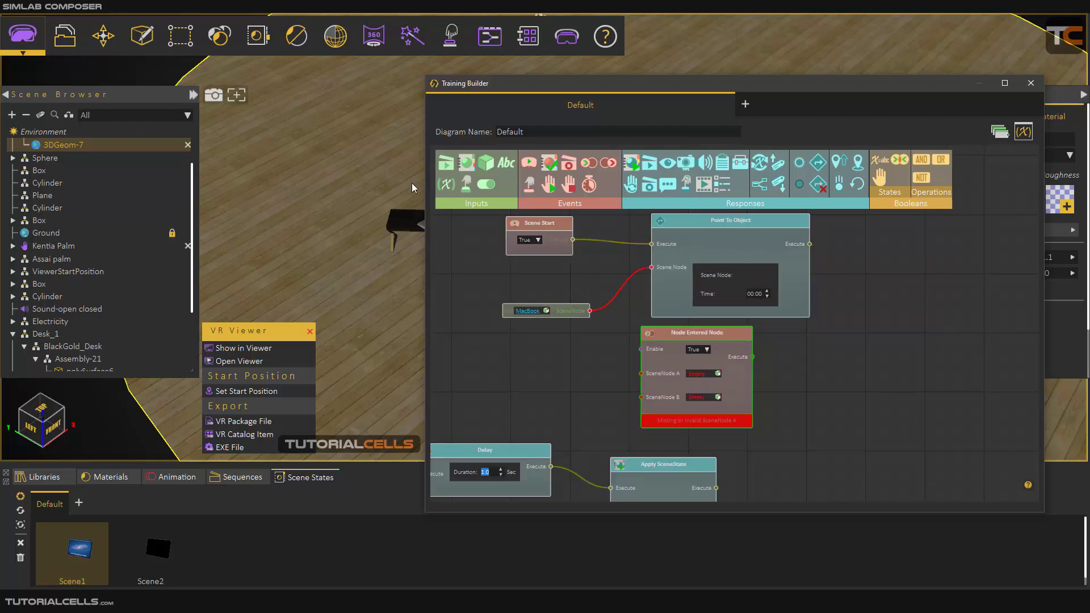
left_click_drag(495, 165, 535, 355)
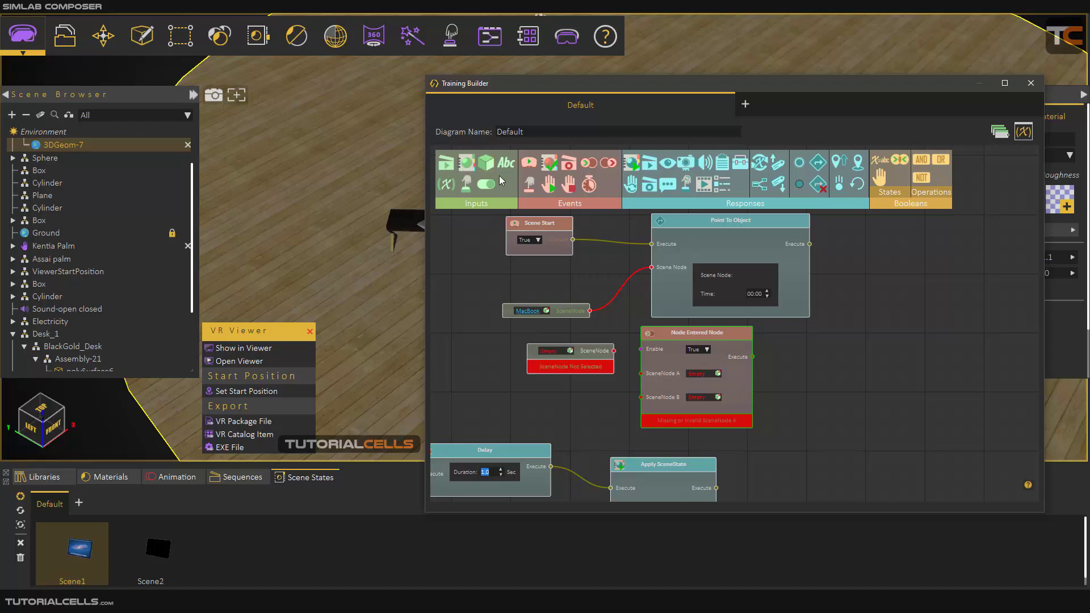
left_click_drag(494, 167, 561, 414)
left_click_drag(600, 366, 589, 364)
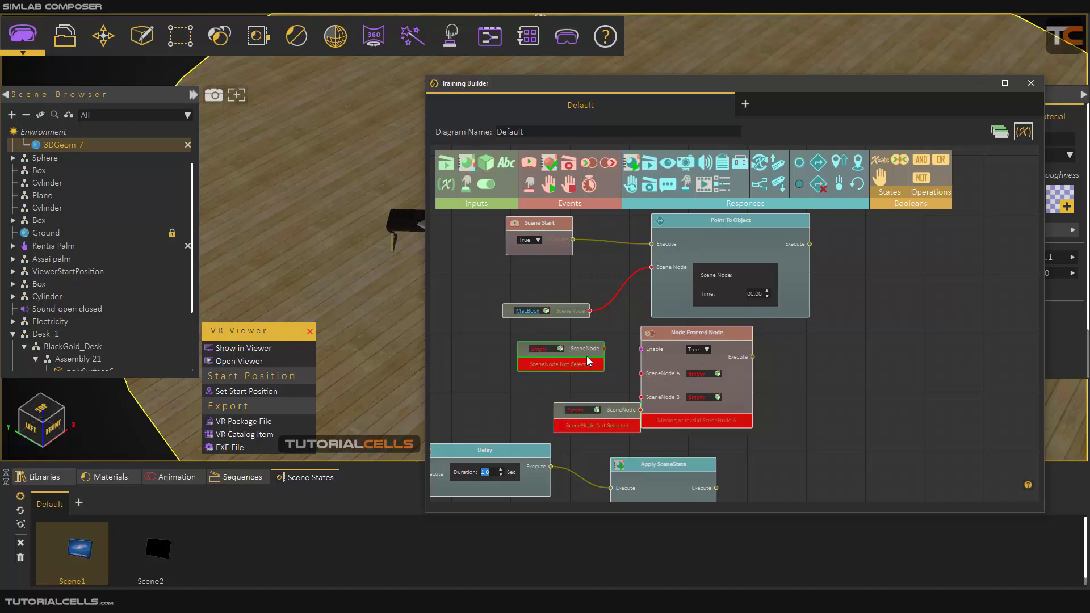
left_click(57, 272)
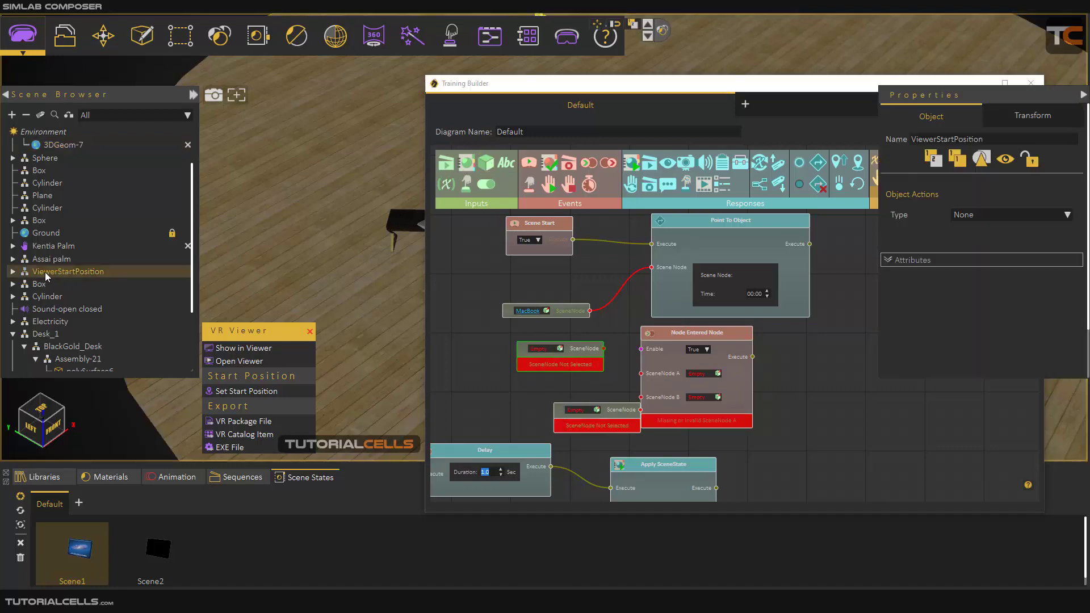
left_click(559, 348)
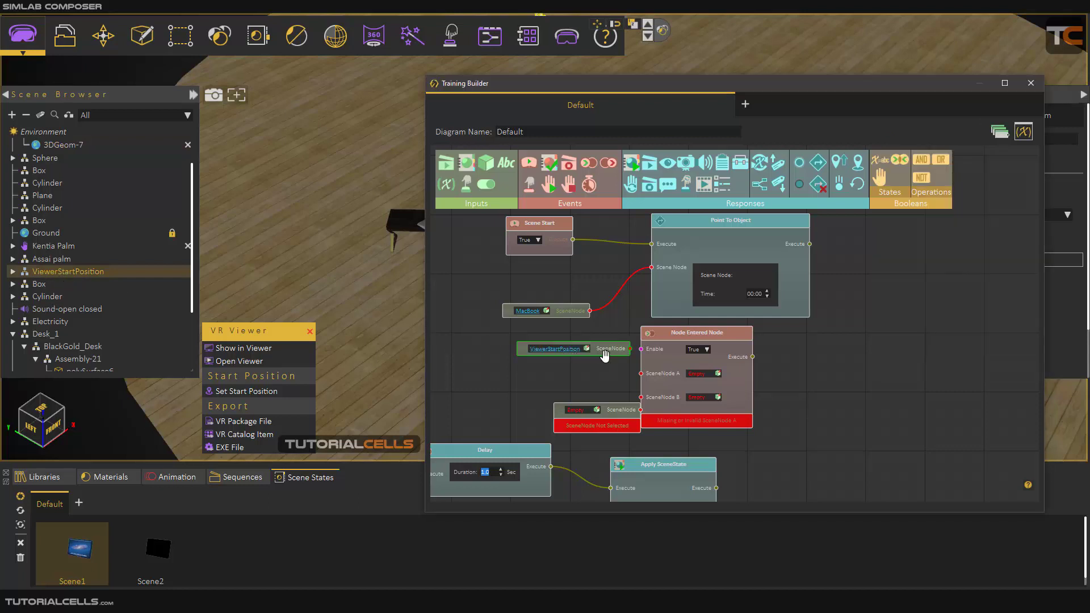
Assign the desk cylinder's 3DGeom-6 to the lower input, and connect ViewerStartPosition to SceneNode A and 3DGeom-6 to SceneNode B
left_click_drag(614, 413, 586, 398)
scroll(103, 335, "down", 3)
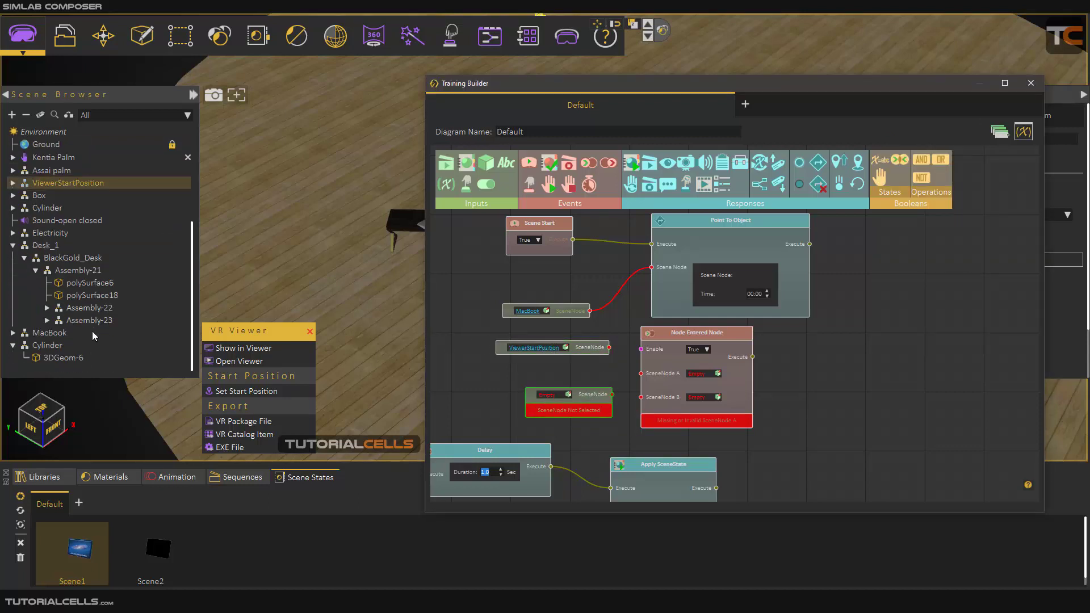
left_click(67, 358)
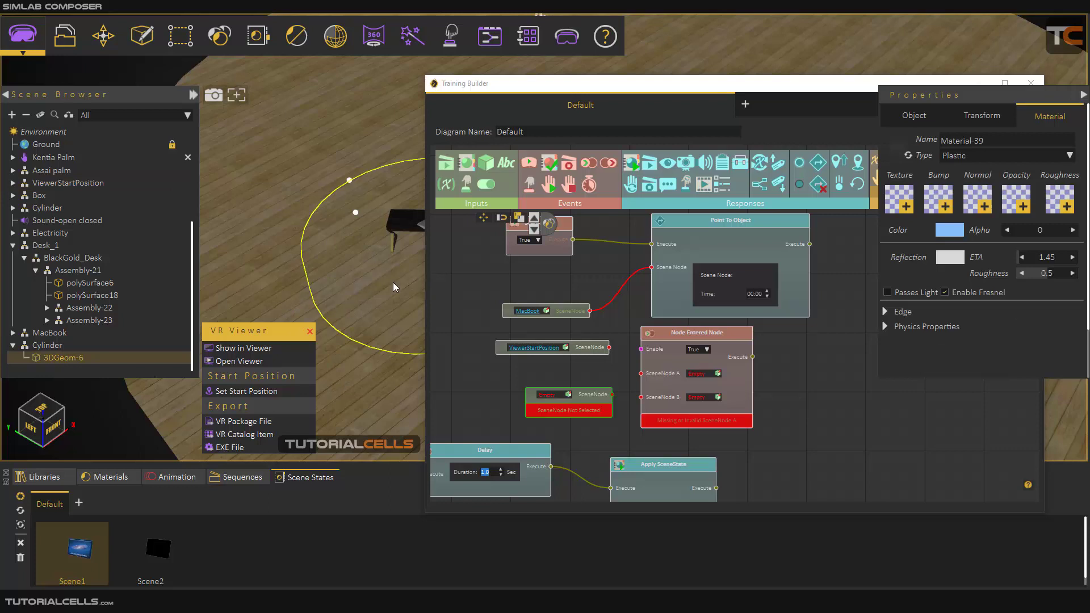
left_click(568, 394)
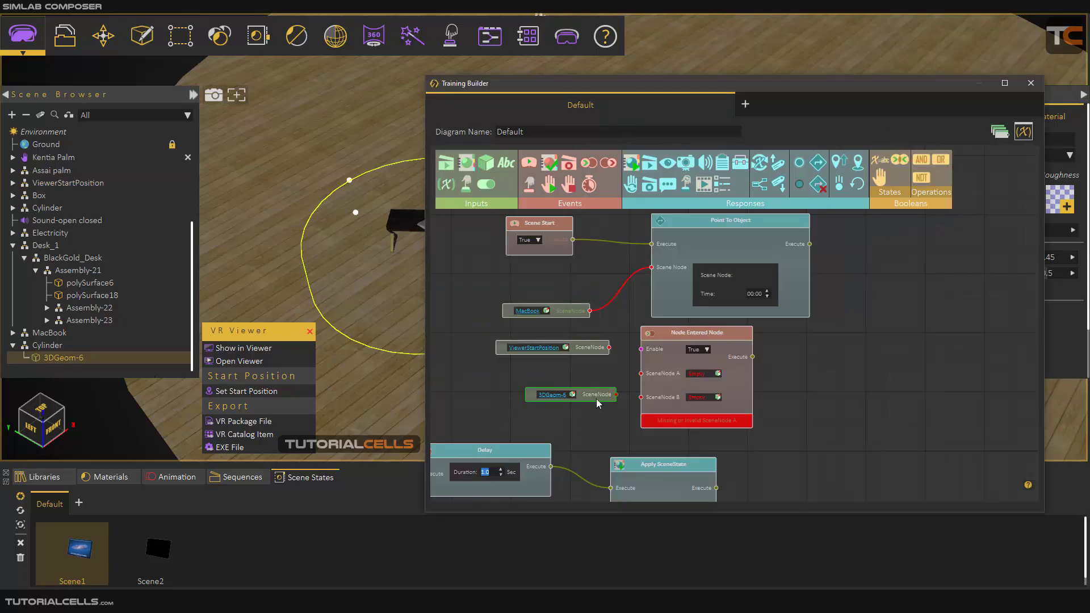
left_click_drag(596, 399, 576, 393)
left_click_drag(609, 348, 642, 399)
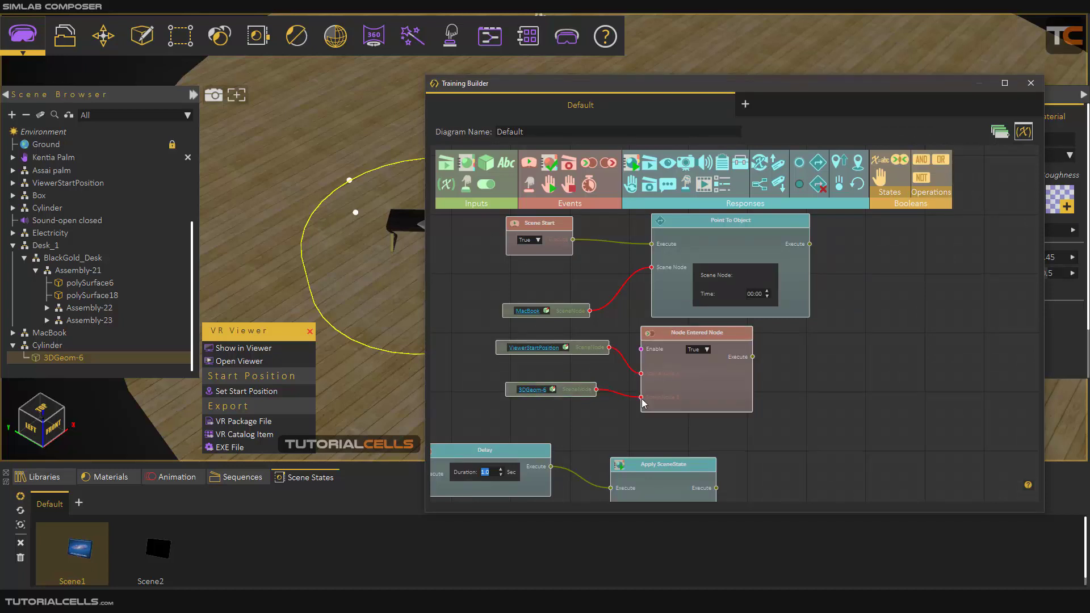
left_click_drag(720, 334, 719, 343)
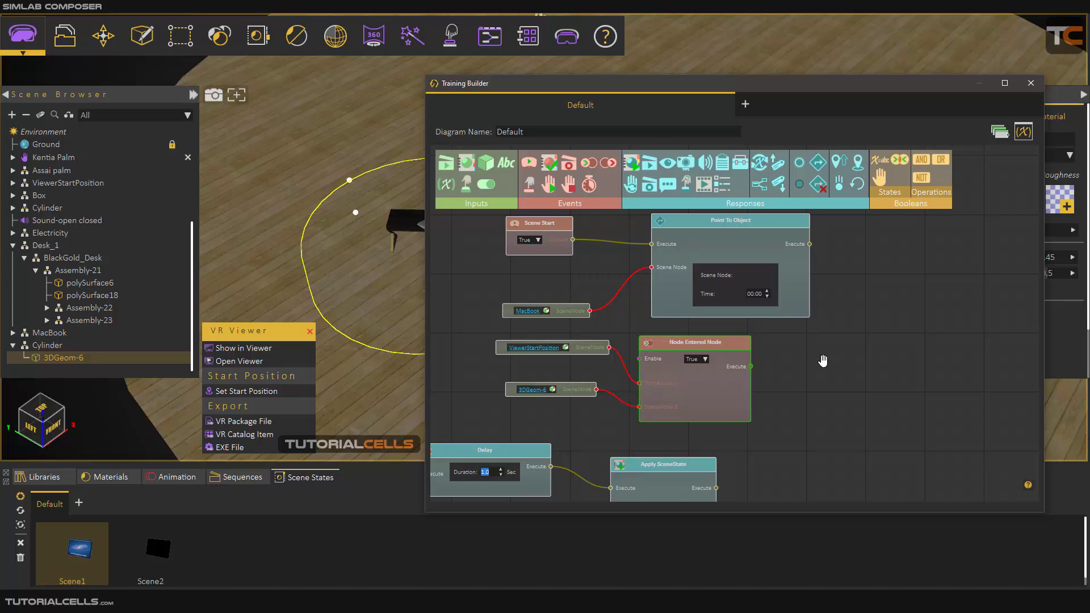
Add a Remove Point To Object response and connect the Node Entered Node event's Execute output to it
left_click_drag(822, 360, 706, 372)
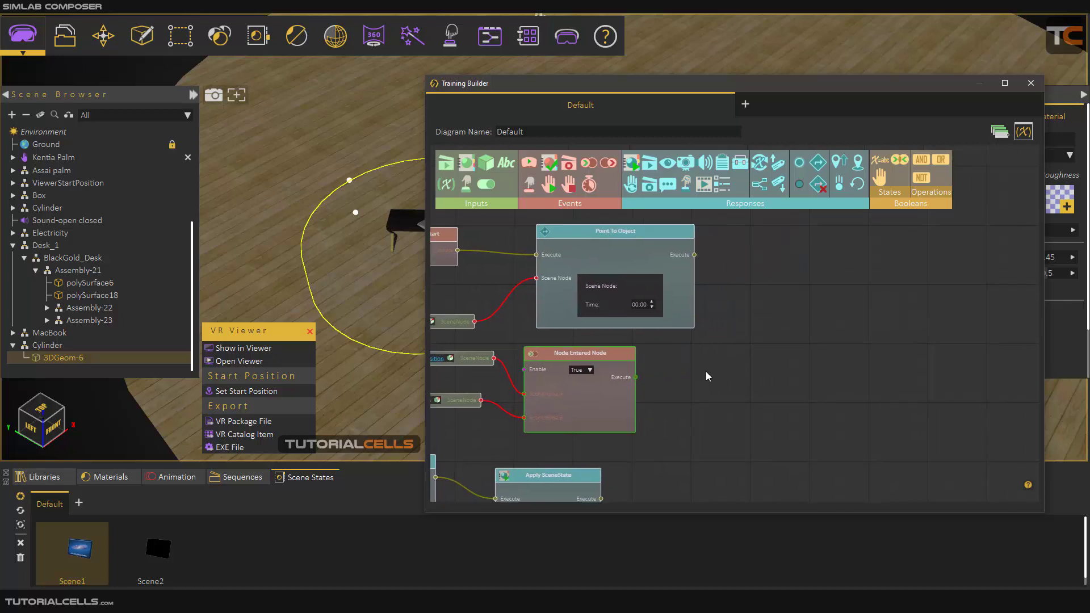
left_click(818, 184)
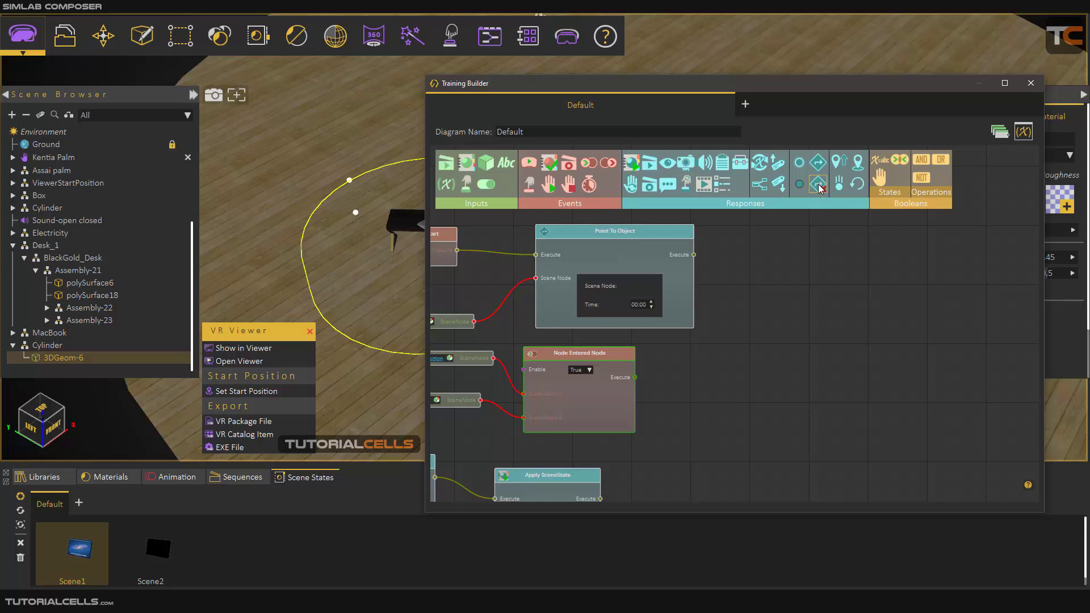
left_click(705, 370)
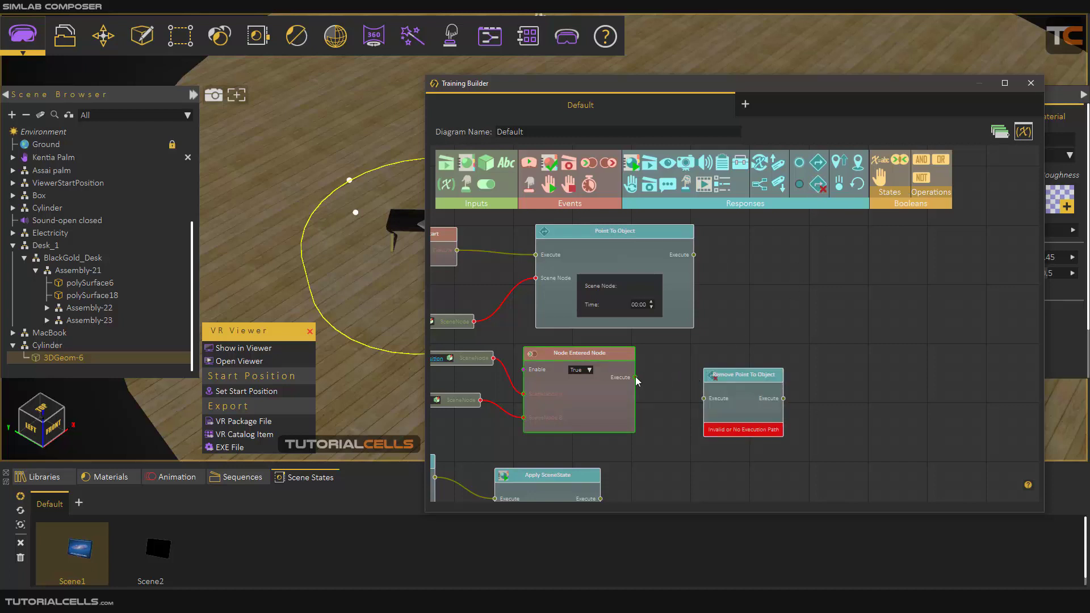
left_click_drag(686, 397, 709, 372)
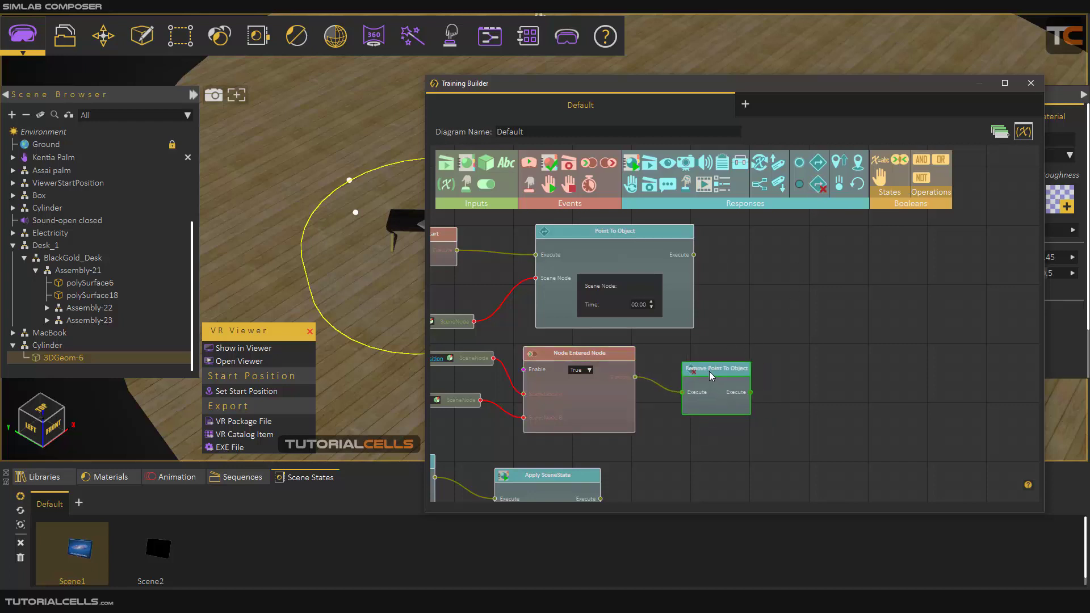
scroll(638, 373, "down", 3)
scroll(638, 372, "down", 1)
middle_click_drag(638, 371, 659, 376)
scroll(718, 350, "up", 2)
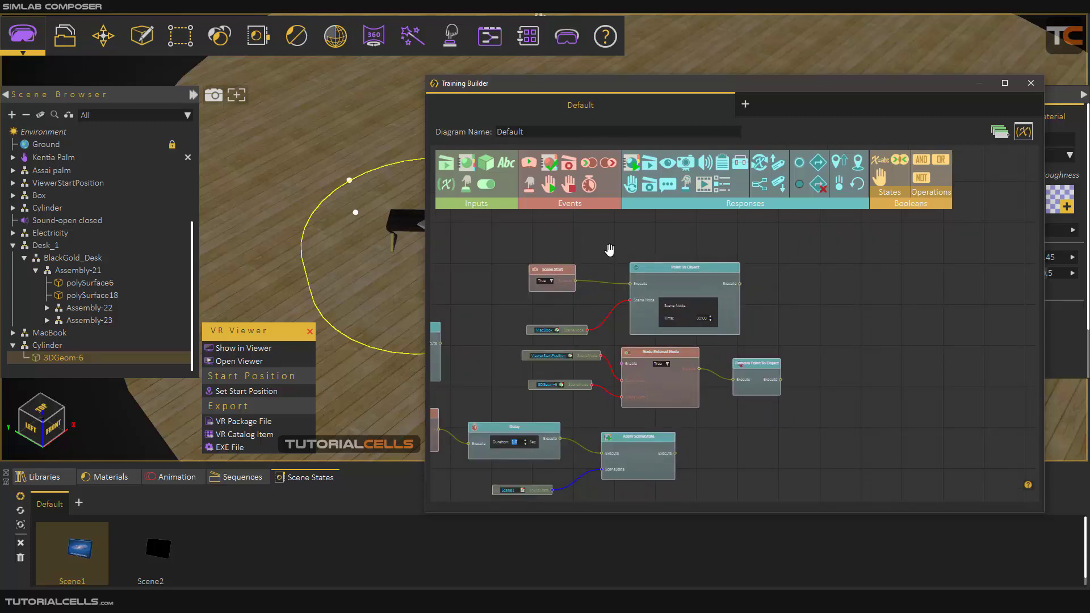
Preview the scene in the Desktop viewer, walk up to the desk to test the arrows, and close it without saving
left_click(275, 348)
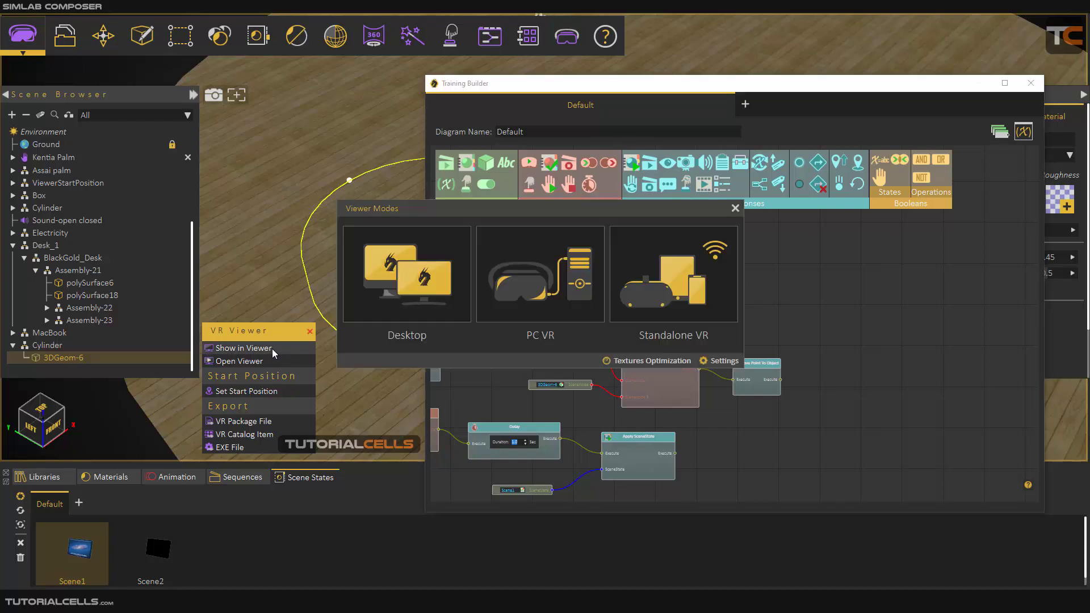
left_click(417, 296)
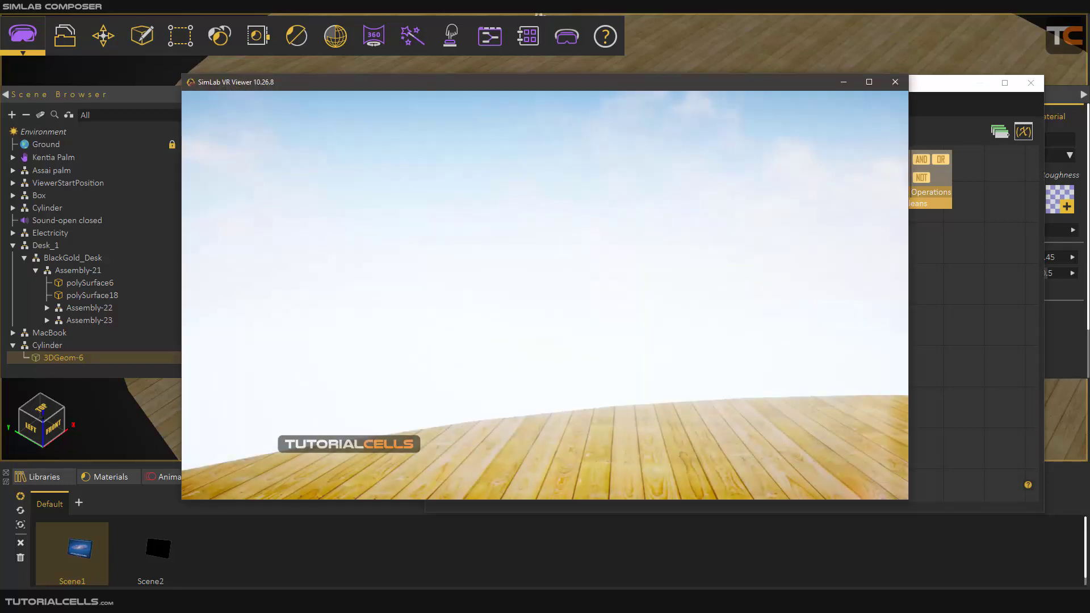
right_click_drag(545, 295, 813, 396)
key("w")
key("w")
key("w")
key("s")
mouse_move(544, 295)
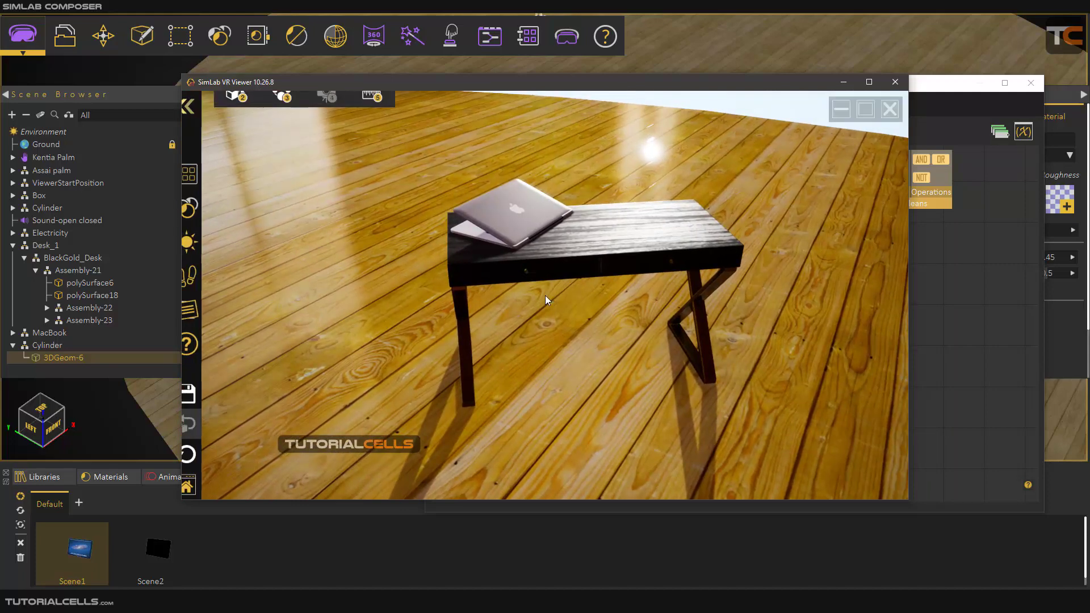
left_click(890, 112)
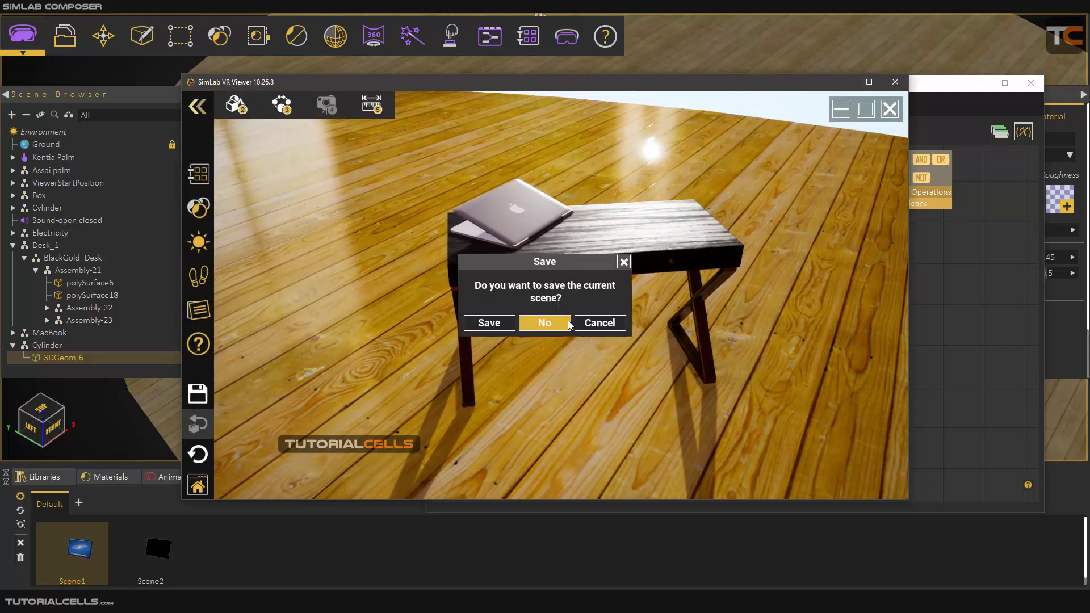
left_click(545, 320)
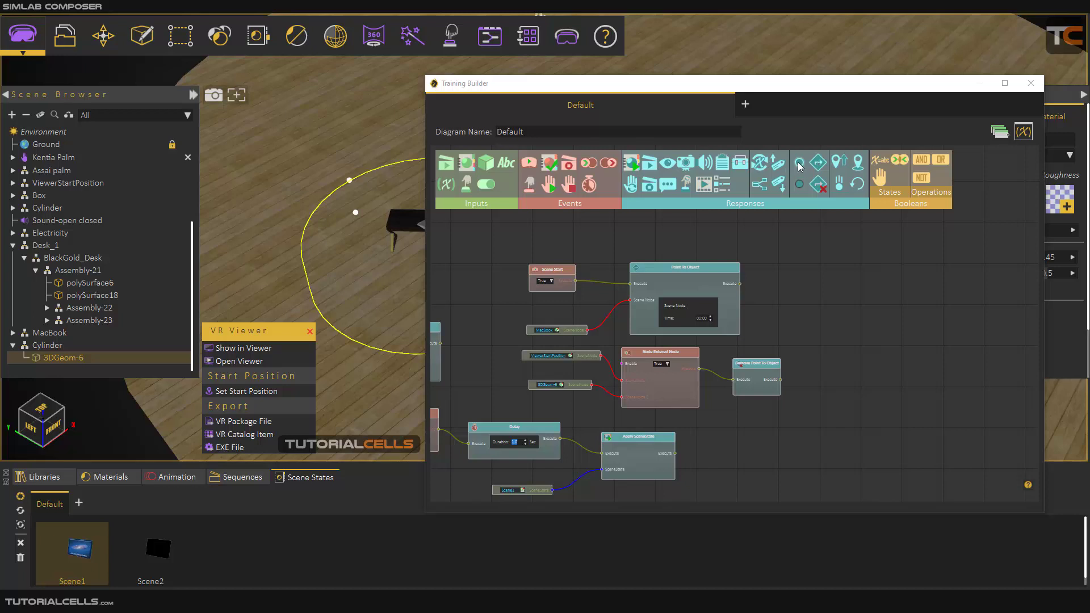
Add a Glow Object response and place it directly above the Point To Object node
left_click_drag(799, 167, 821, 244)
scroll(811, 260, "down", 1)
middle_click_drag(786, 268, 728, 281)
scroll(786, 288, "up", 2)
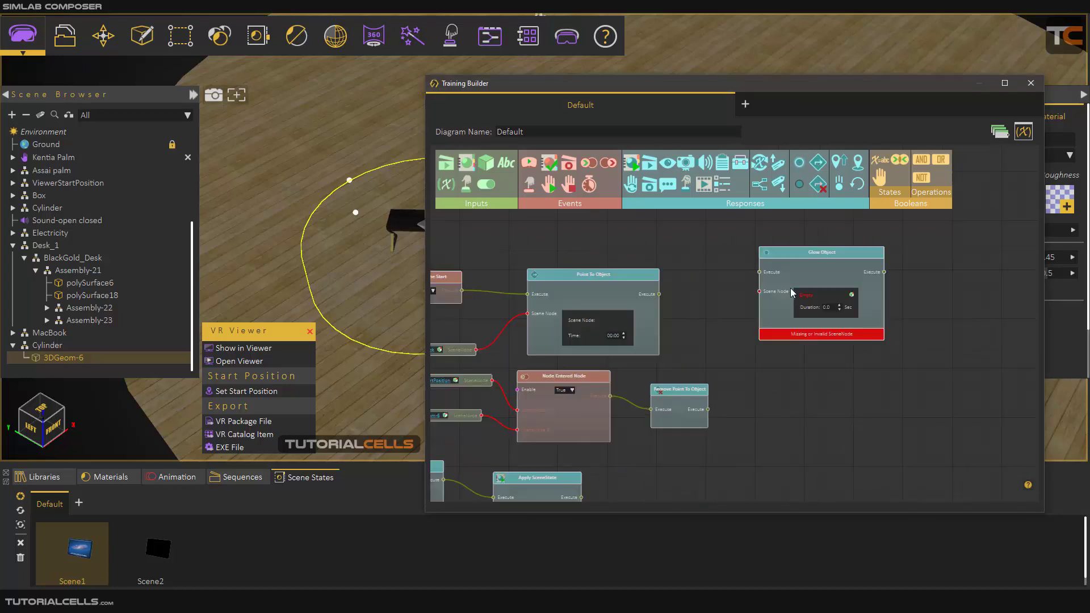
left_click_drag(803, 254, 740, 227)
middle_click_drag(741, 227, 767, 281)
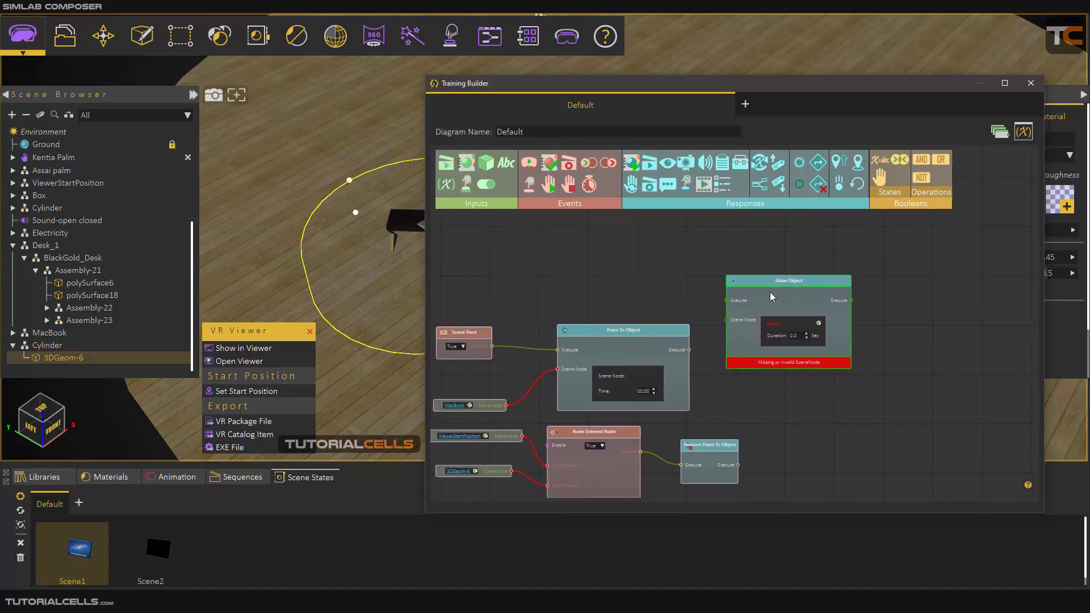
left_click_drag(767, 281, 607, 231)
middle_click_drag(514, 282, 656, 325)
scroll(581, 293, "up", 1)
scroll(606, 315, "down", 2)
scroll(672, 289, "up", 2)
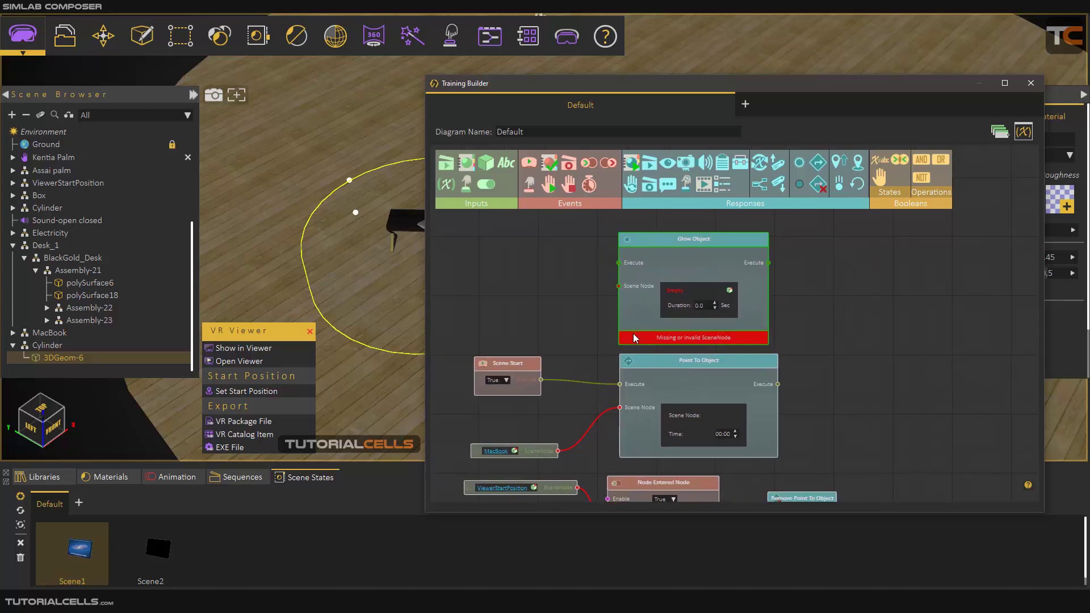
Connect the Scene Start event to the Glow Object's Execute input and shift the start and MacBook nodes aside for clarity
left_click_drag(526, 366, 493, 364)
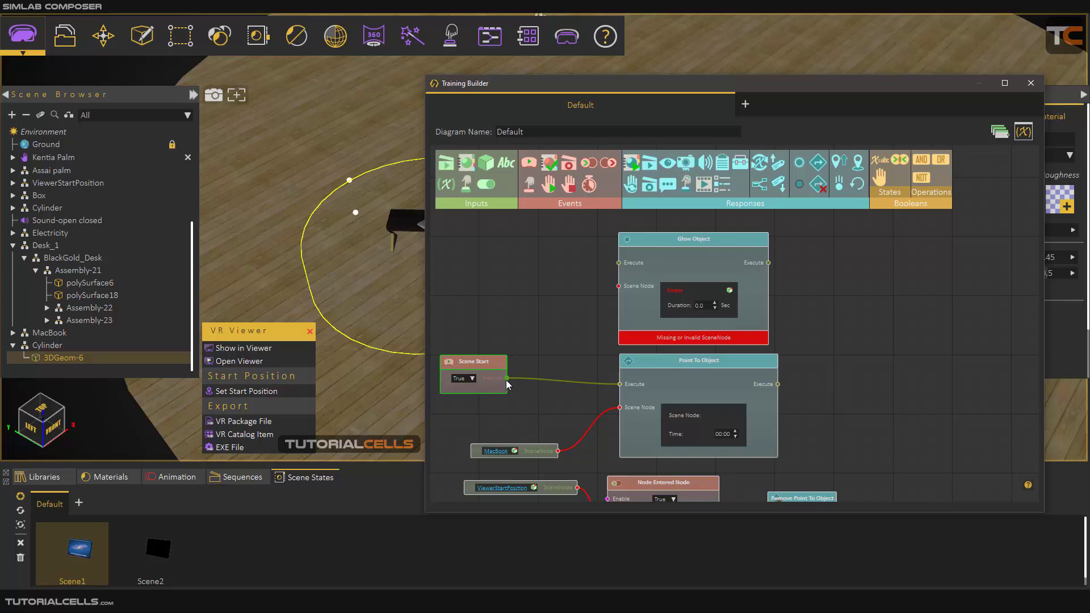
left_click_drag(507, 378, 619, 264)
left_click_drag(570, 336, 576, 347)
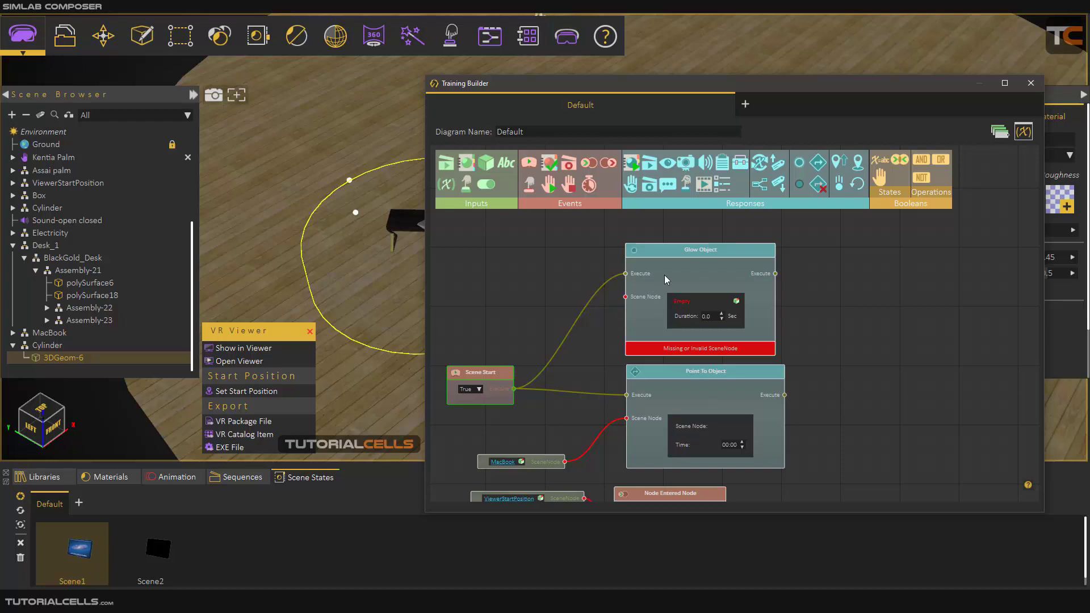
left_click_drag(543, 461, 533, 456)
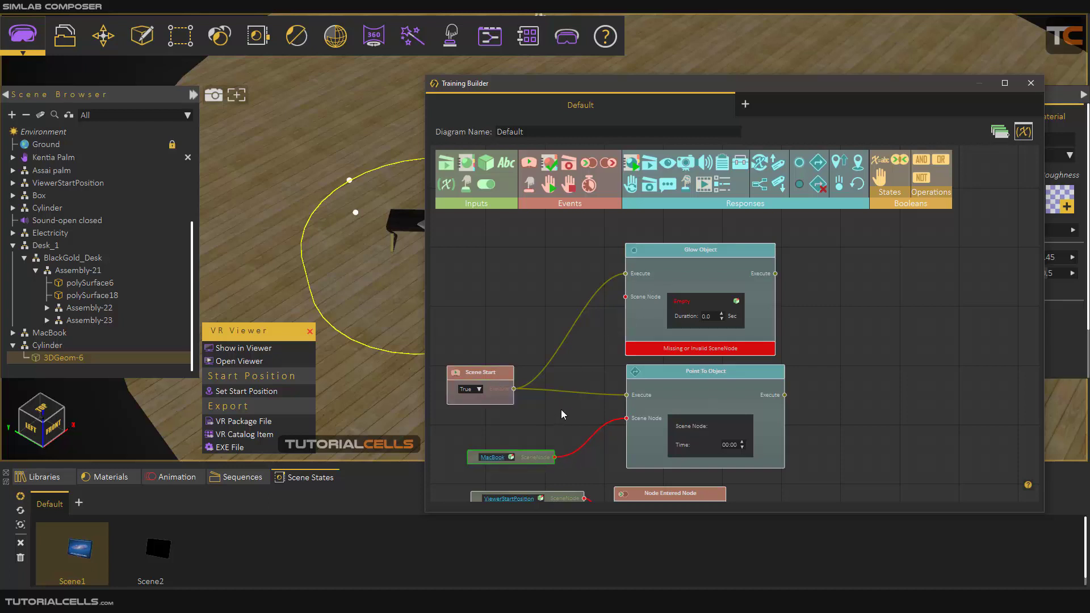
left_click_drag(561, 410, 621, 376)
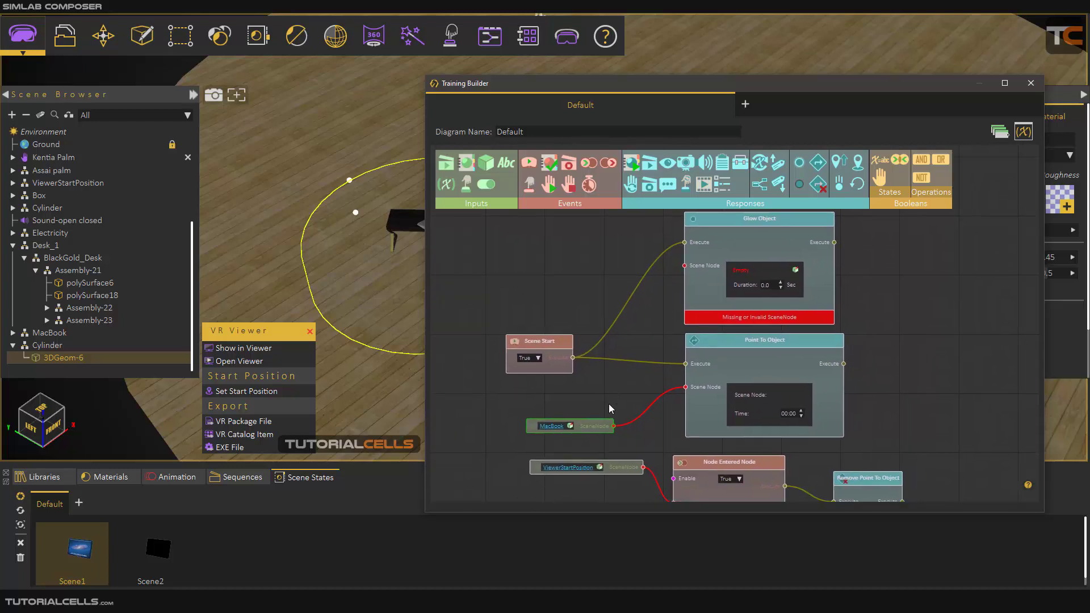
scroll(617, 407, "down", 2)
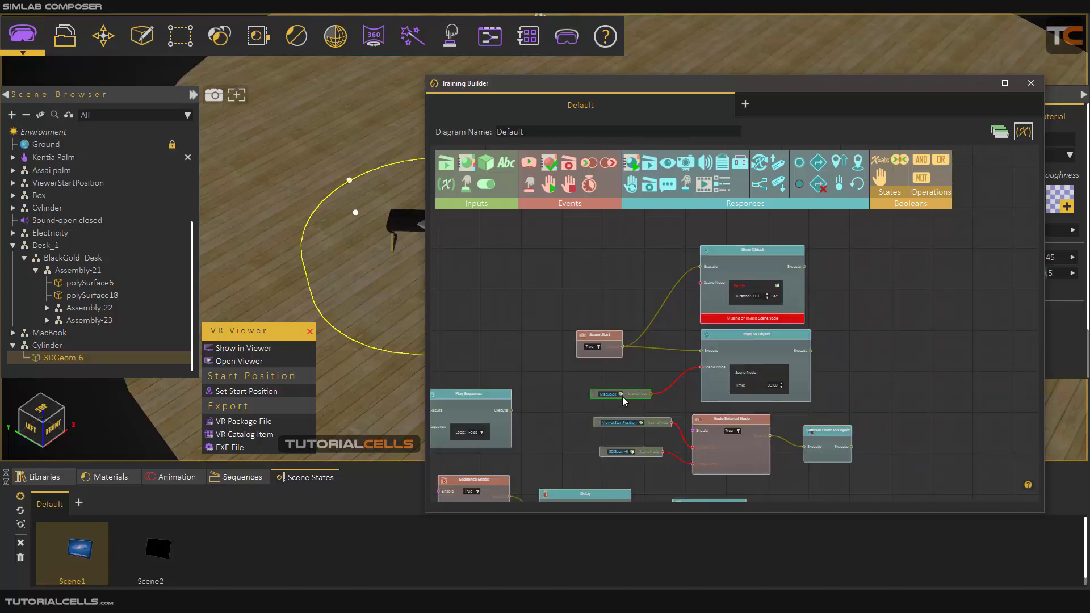
Add another scene node input, assign the MacBook to it, and connect it to the Glow Object's Scene Node input
left_click(613, 393)
middle_click_drag(613, 393, 600, 373)
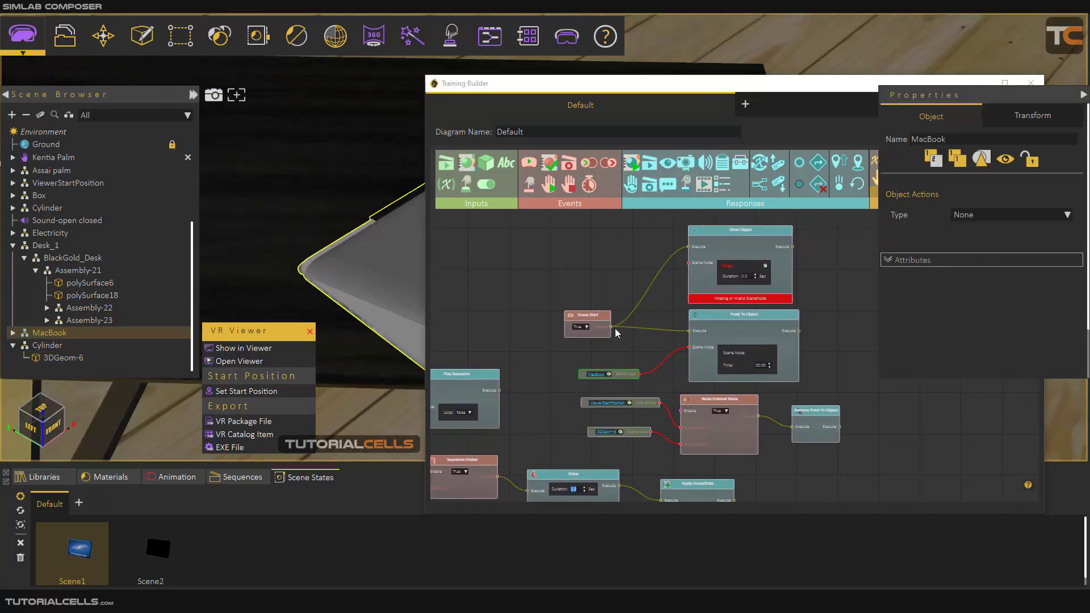
scroll(404, 270, "down", 3)
middle_click_drag(371, 268, 358, 254)
scroll(693, 335, "down", 1)
middle_click_drag(695, 343, 672, 347)
scroll(672, 348, "up", 2)
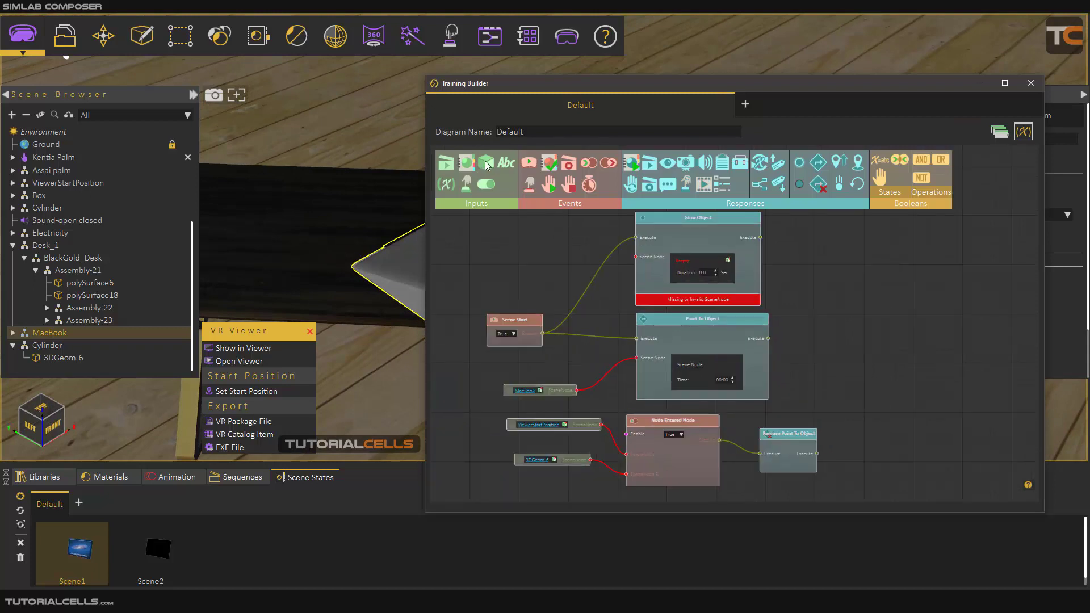
left_click_drag(486, 165, 511, 262)
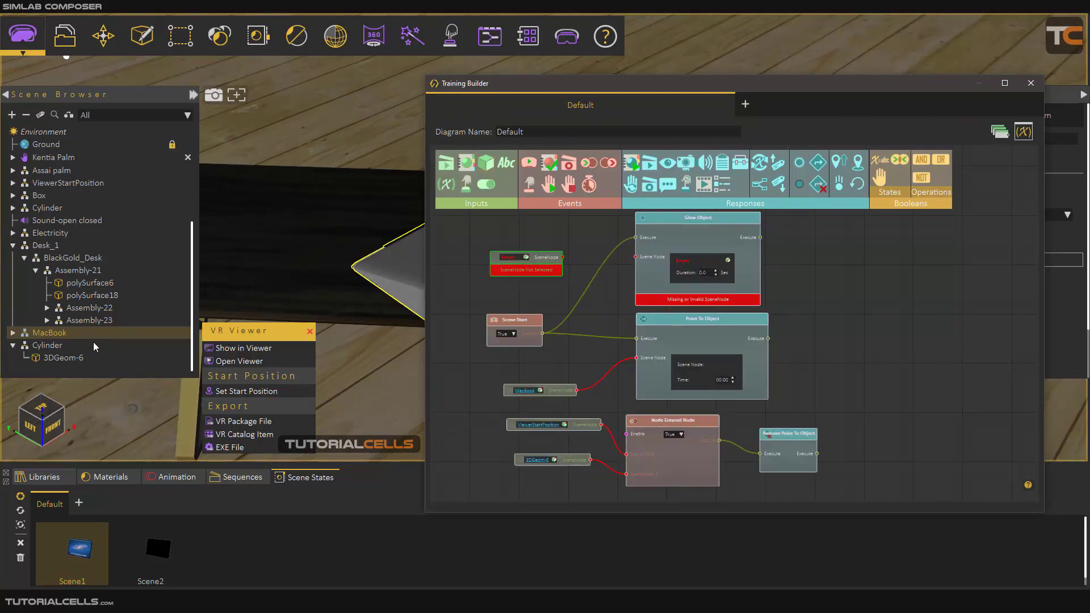
scroll(525, 267, "up", 3)
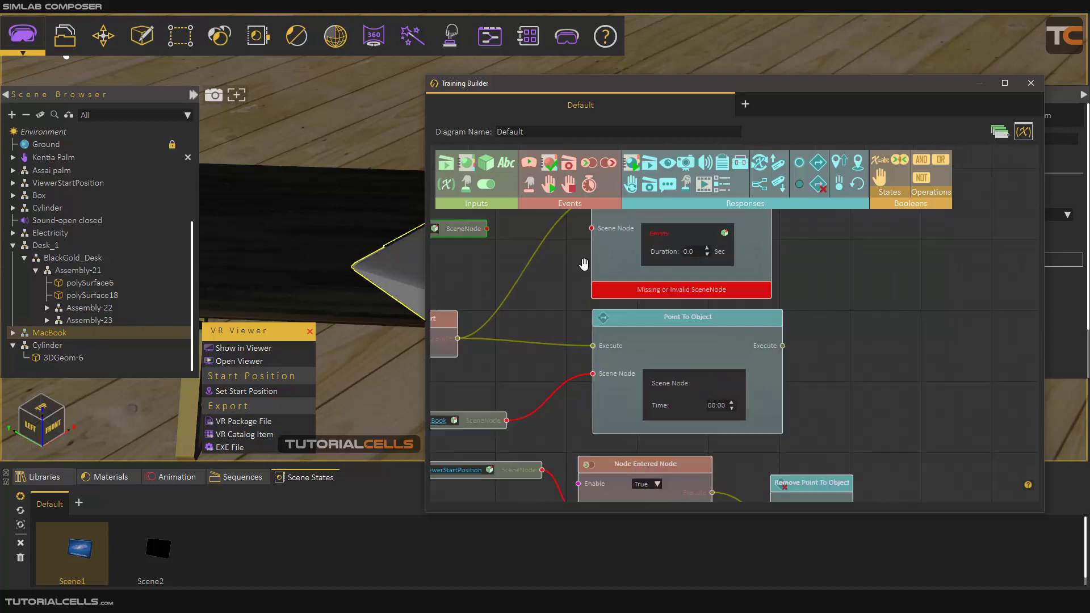
scroll(534, 270, "down", 3)
left_click_drag(560, 283, 665, 289)
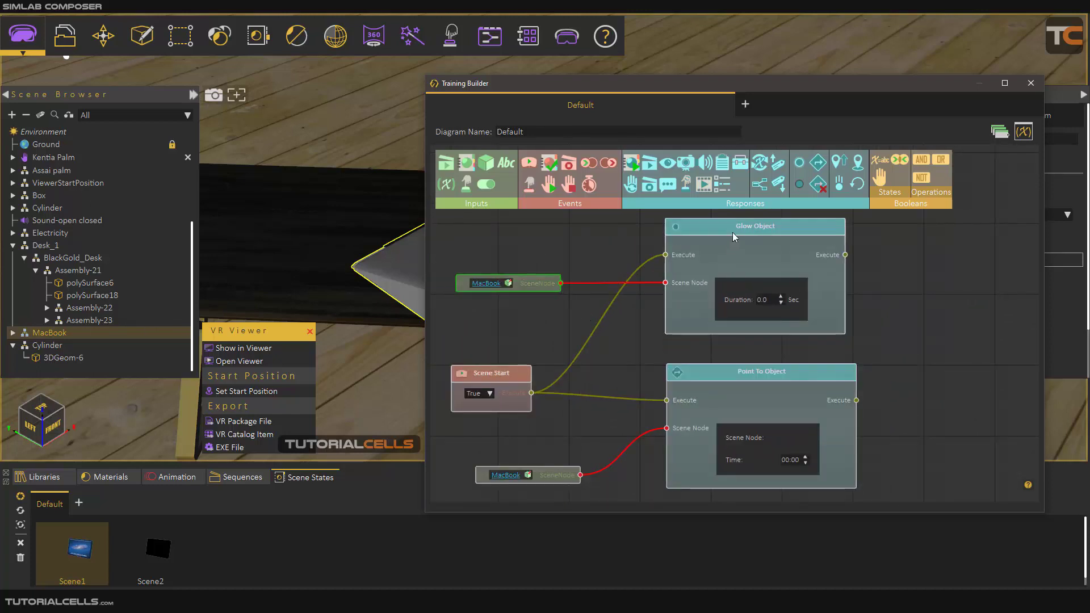
Set the Glow Object's duration to 4 seconds, preview the scene in the Desktop viewer up to the desk, and close it without saving
left_click_drag(733, 233, 733, 238)
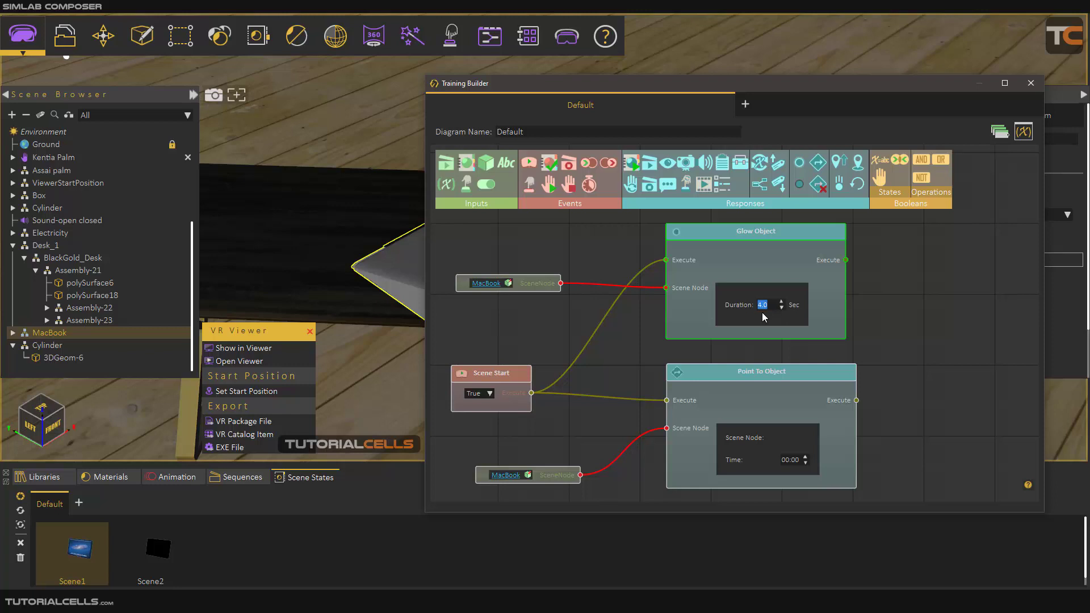
left_click(566, 36)
left_click(573, 82)
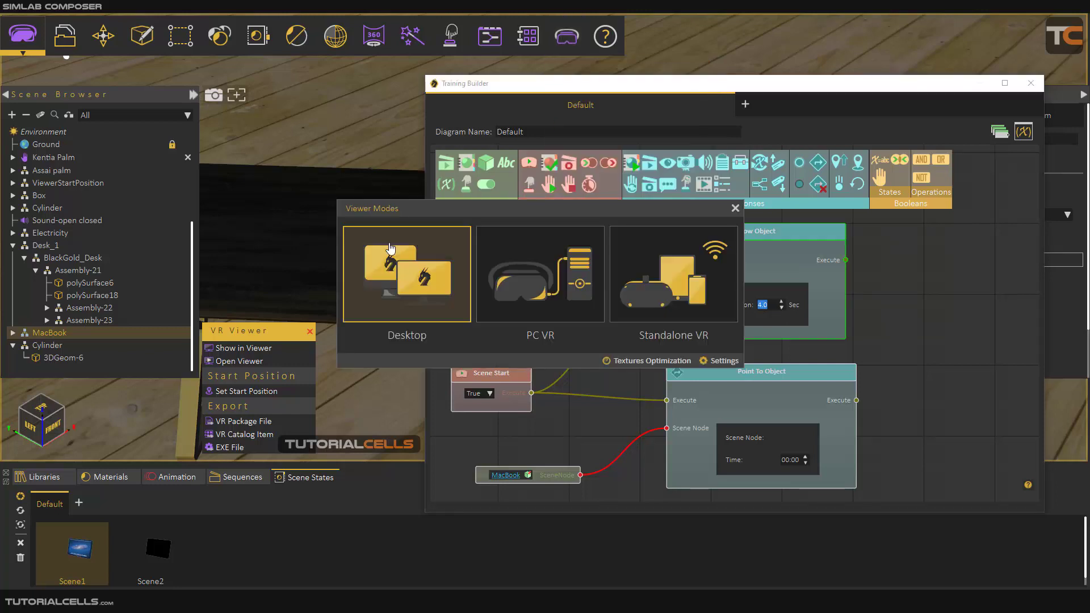
left_click(363, 318)
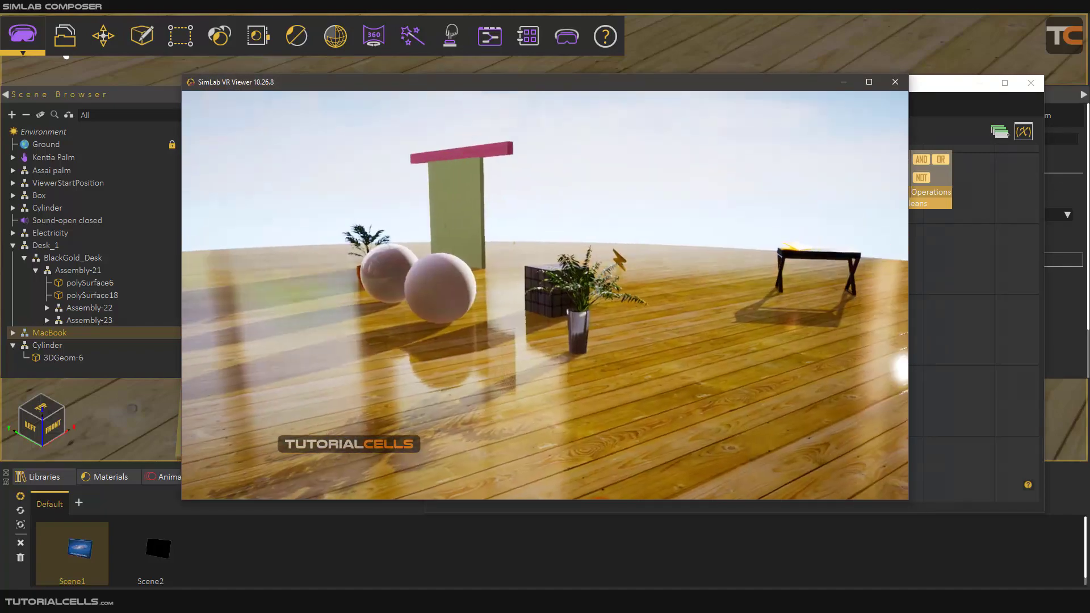
key("w")
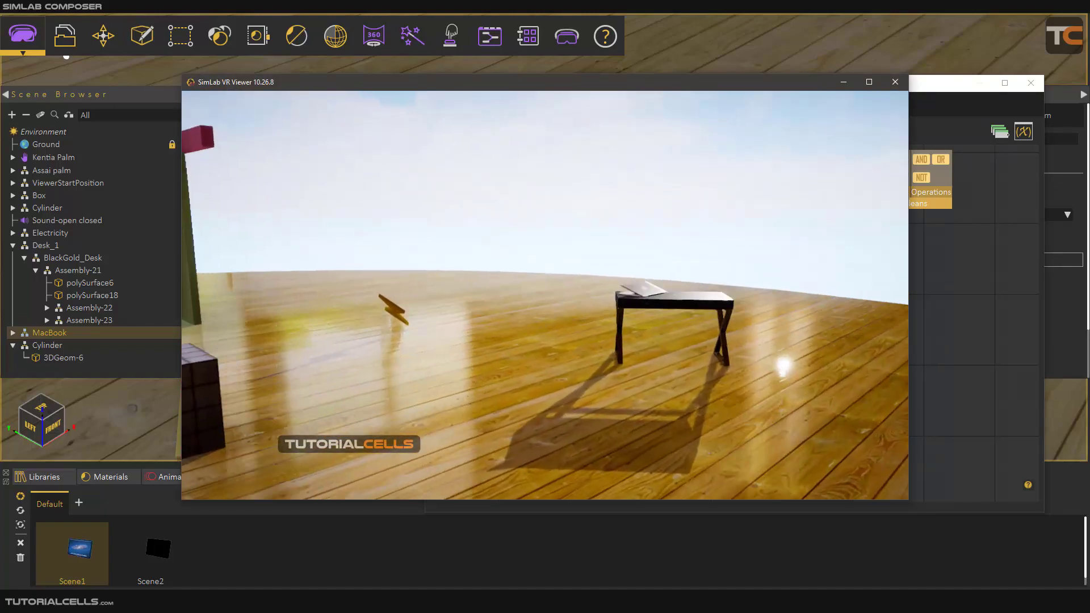
key("w")
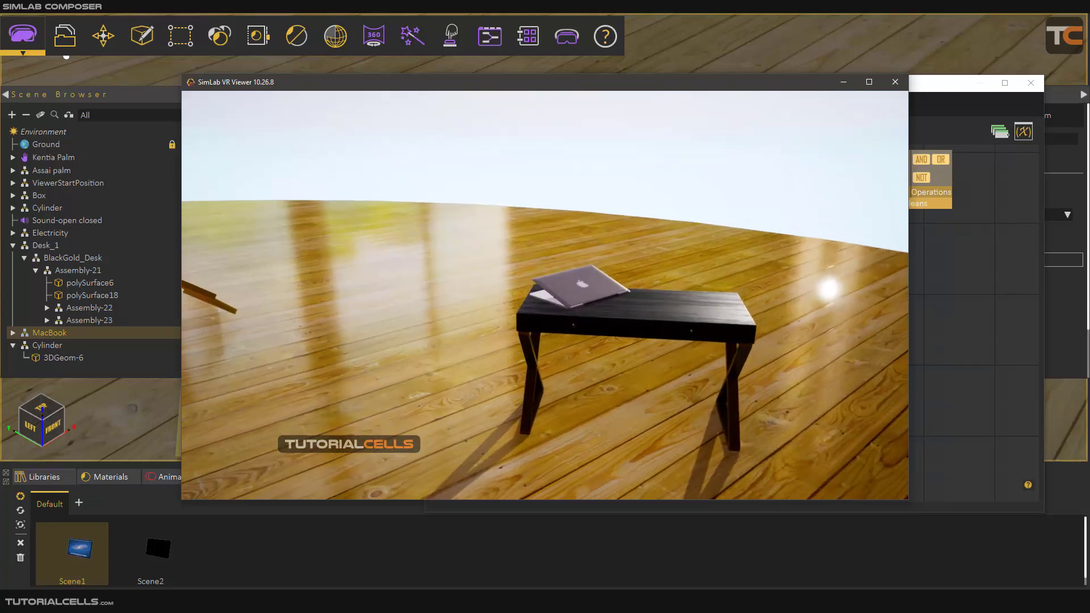
key("Escape")
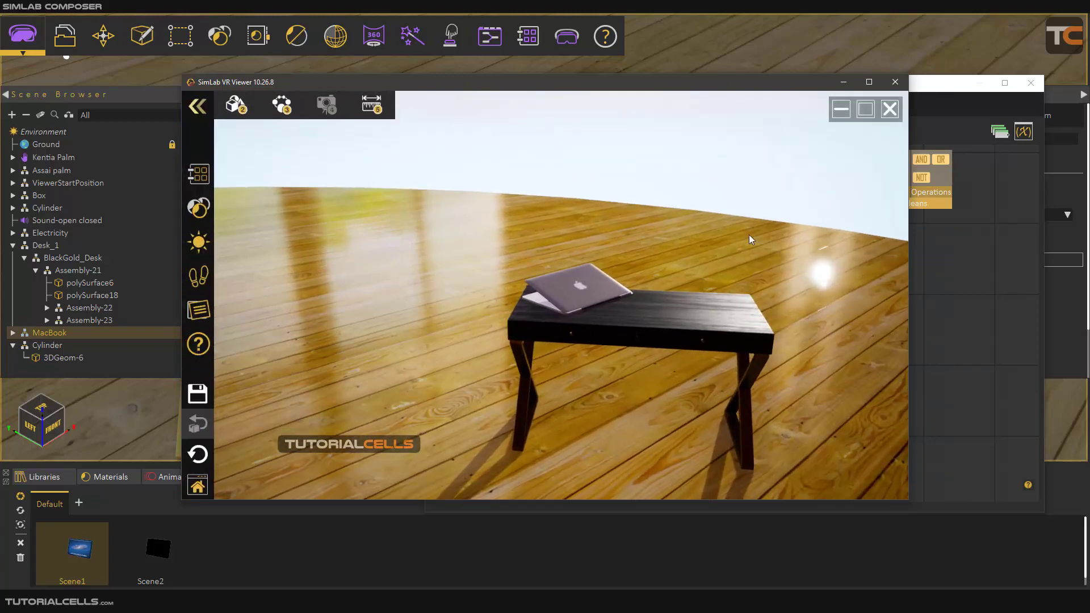
left_click(889, 109)
left_click(542, 323)
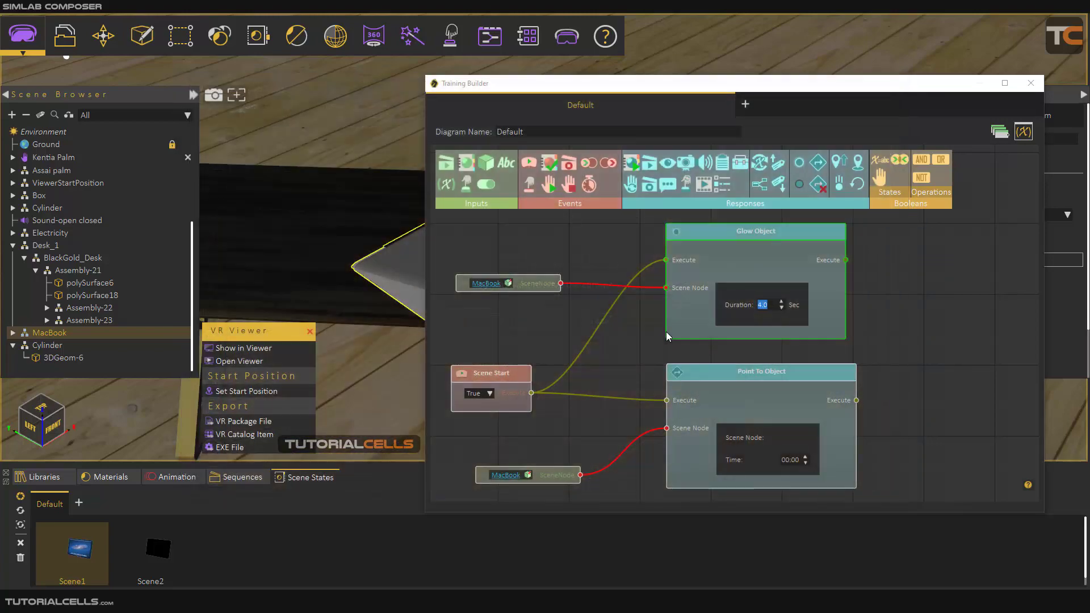
Set the Glow Object's duration to 6 seconds, preview the MacBook's glow again in the Desktop viewer, and close it without saving
left_click(782, 302)
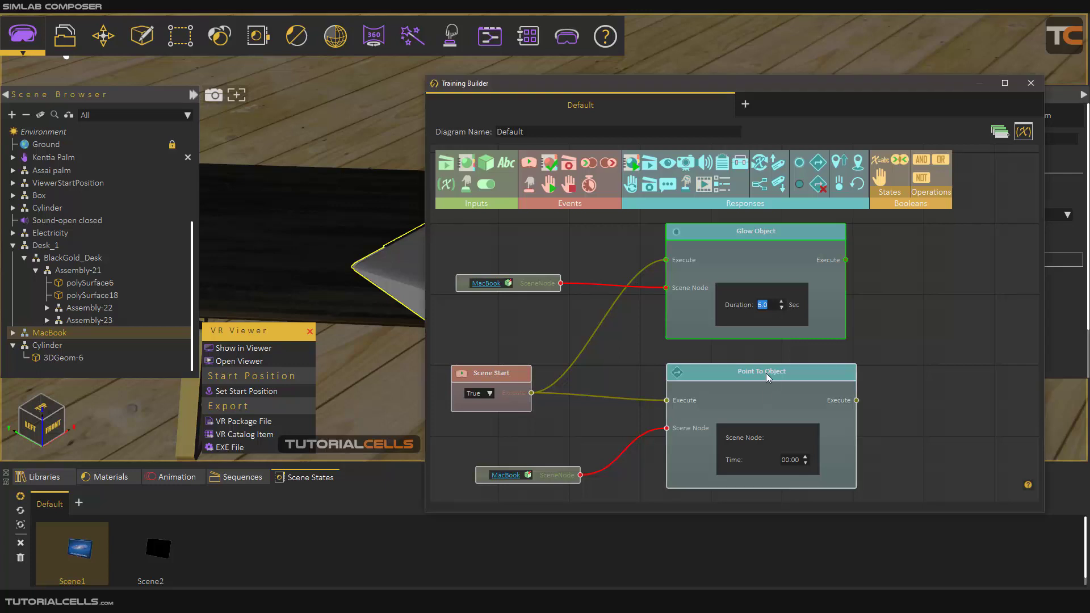
left_click(288, 360)
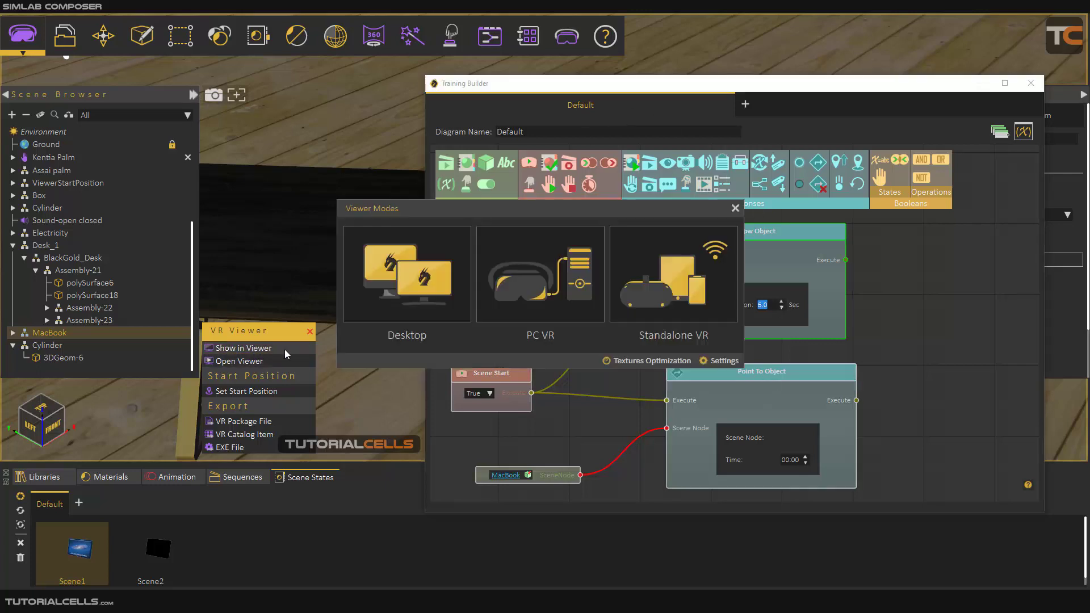
left_click(431, 305)
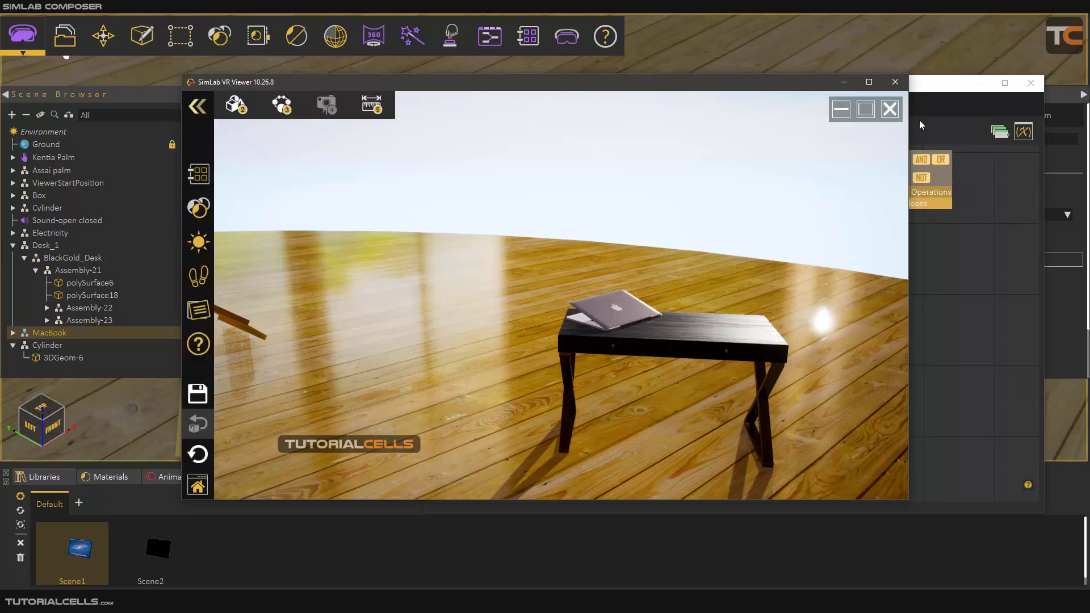
left_click(889, 108)
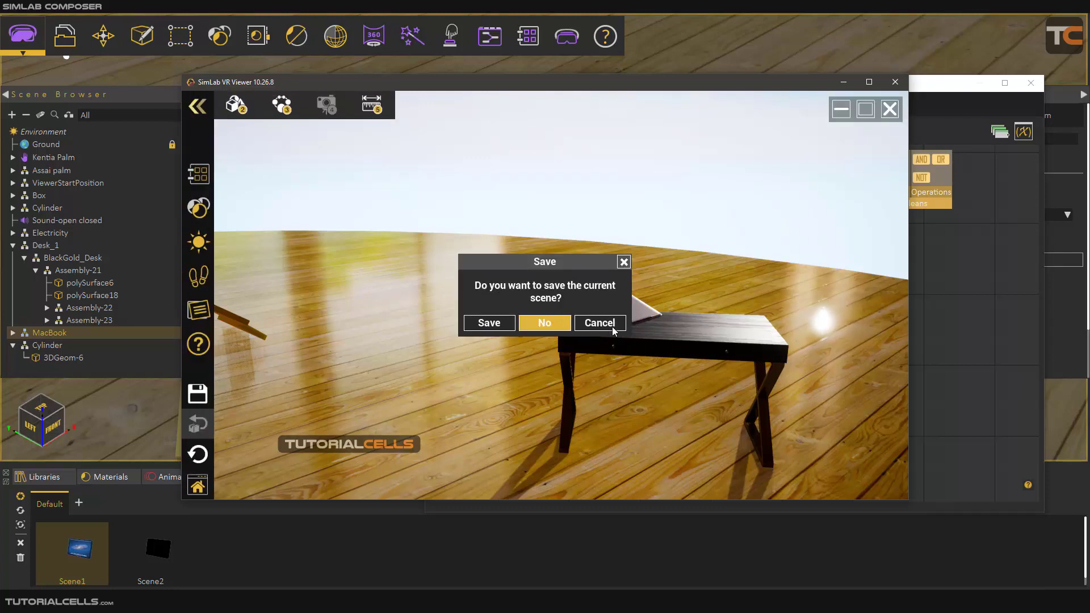
left_click(612, 325)
left_click_drag(768, 229, 763, 234)
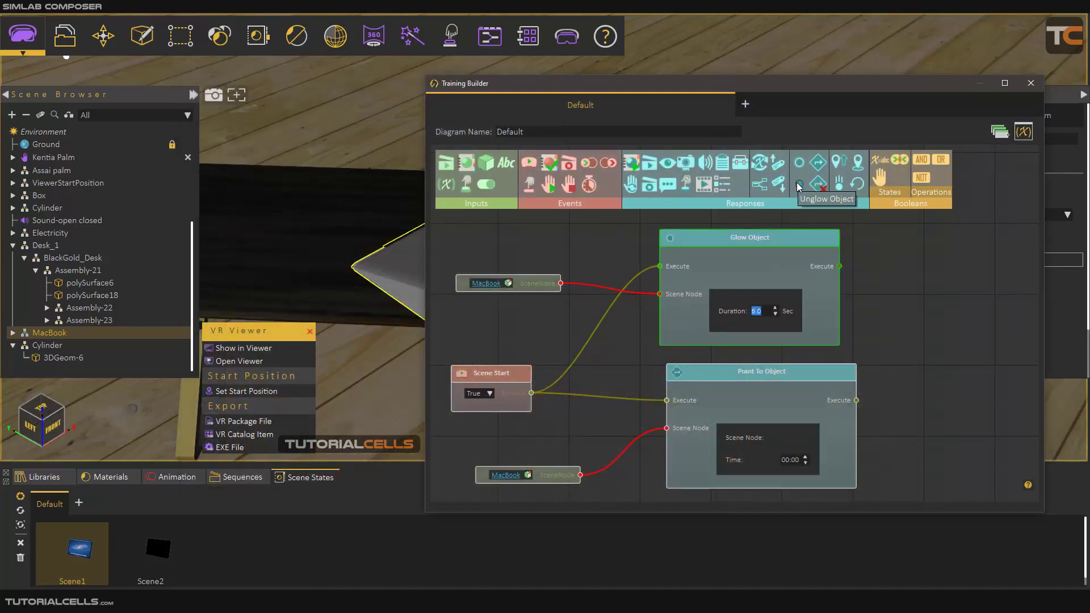
scroll(725, 329, "down", 3)
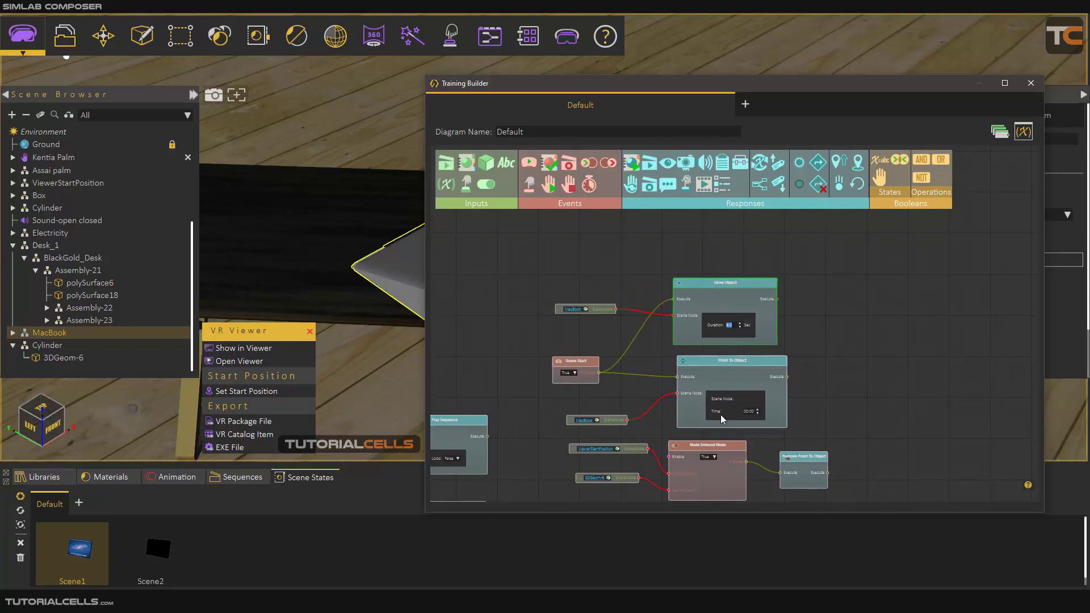
left_click_drag(722, 246, 757, 247)
scroll(751, 243, "up", 3)
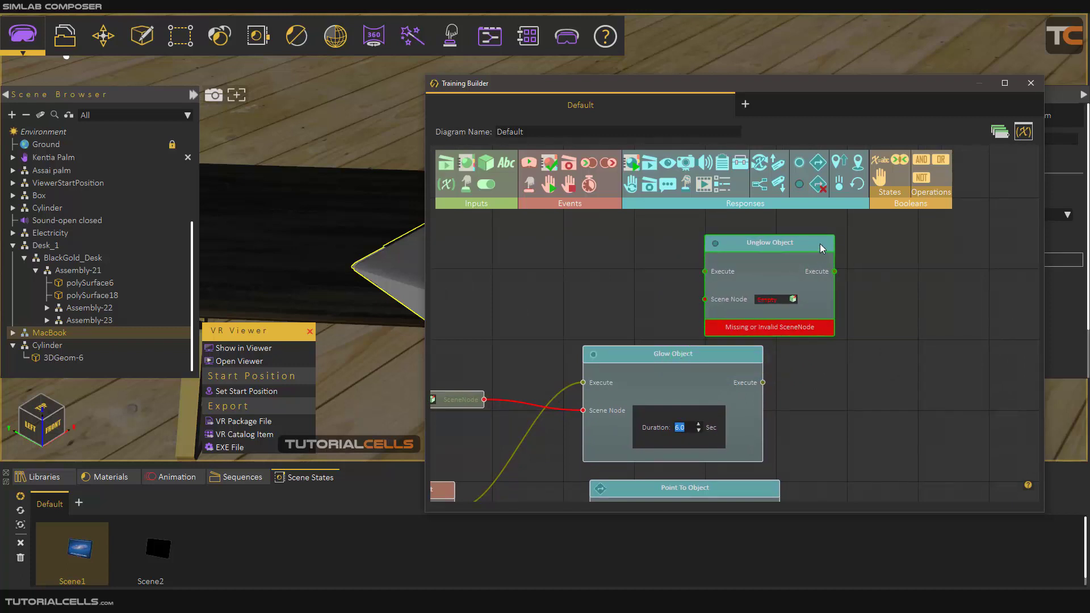
left_click_drag(820, 243, 830, 244)
key("Delete")
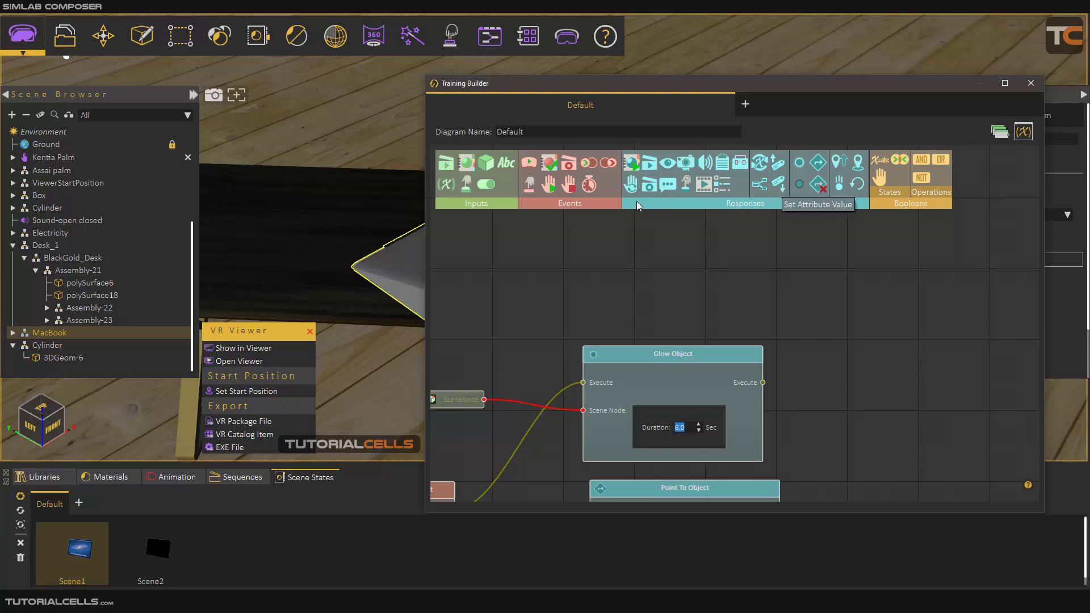
Look over the whole training diagram with all its node groups and close the Training Builder
scroll(605, 312, "down", 4)
middle_click_drag(621, 312, 616, 278)
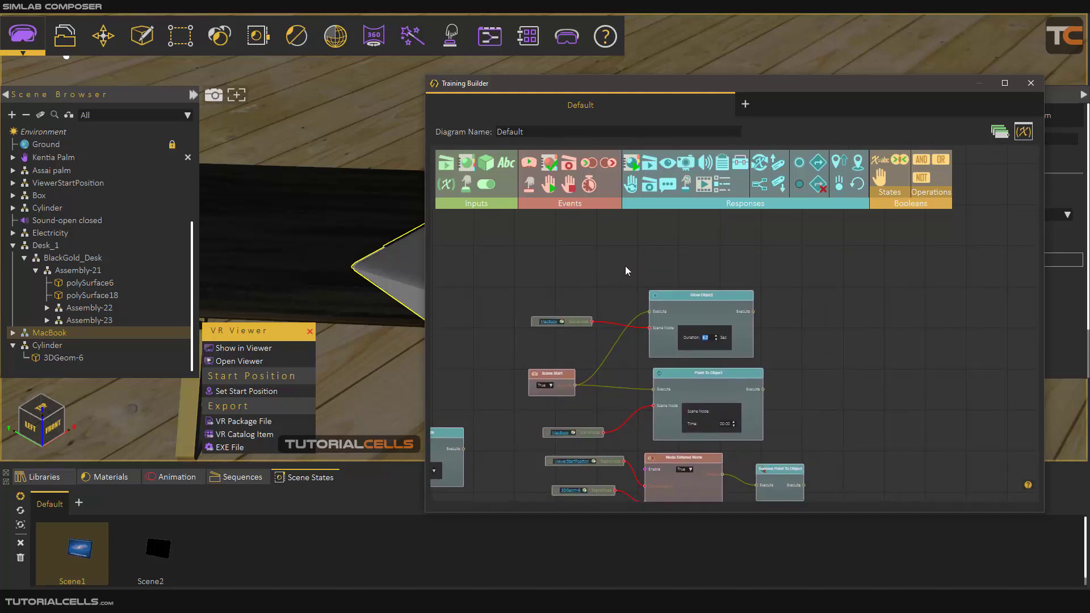
scroll(591, 318, "down", 2)
middle_click_drag(591, 318, 687, 299)
scroll(687, 300, "down", 2)
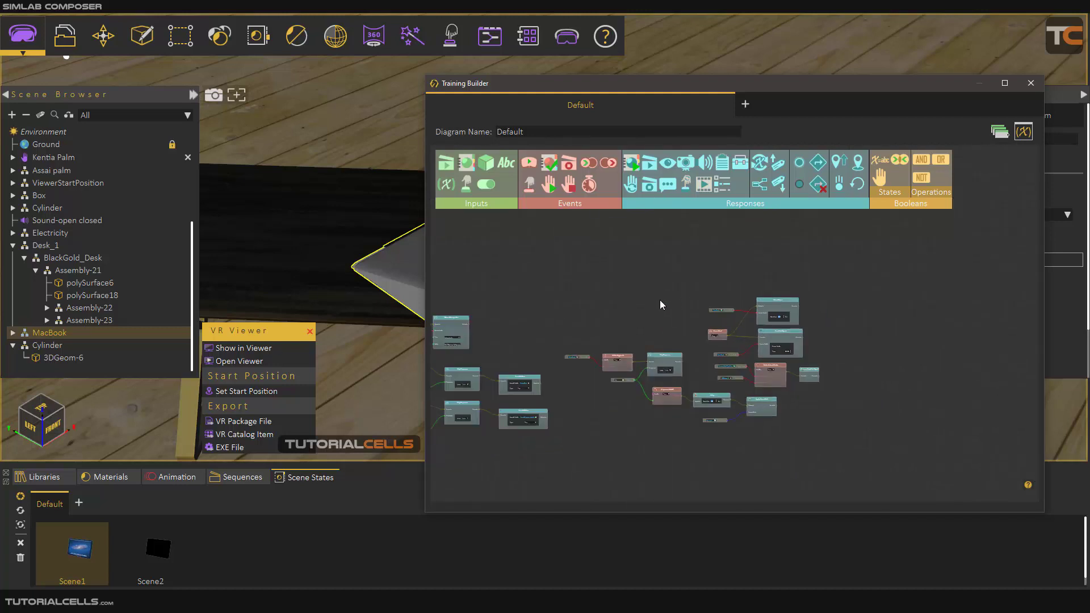
middle_click_drag(619, 319, 676, 331)
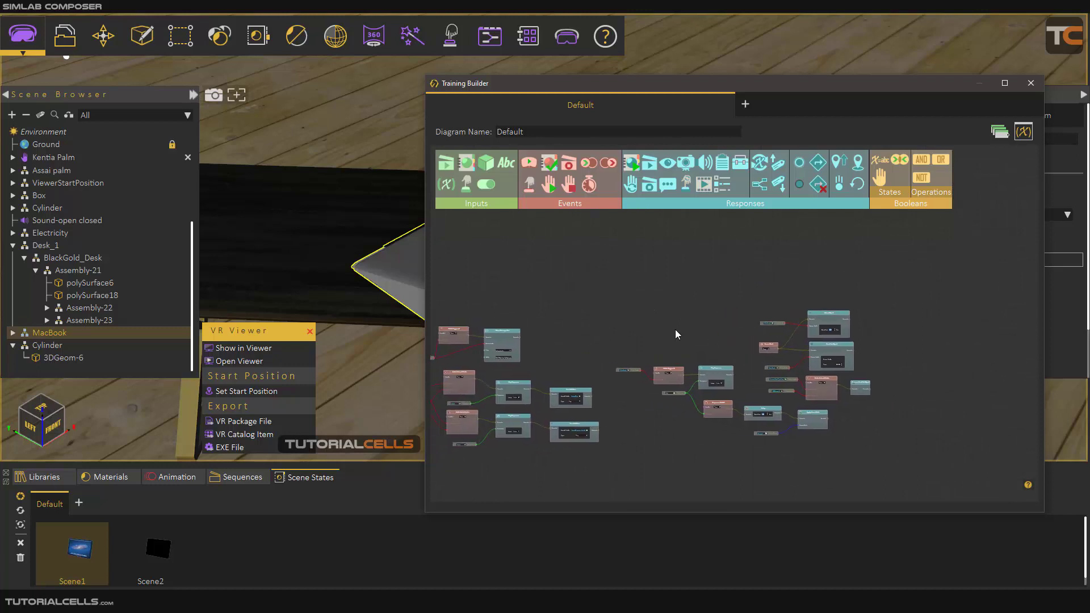
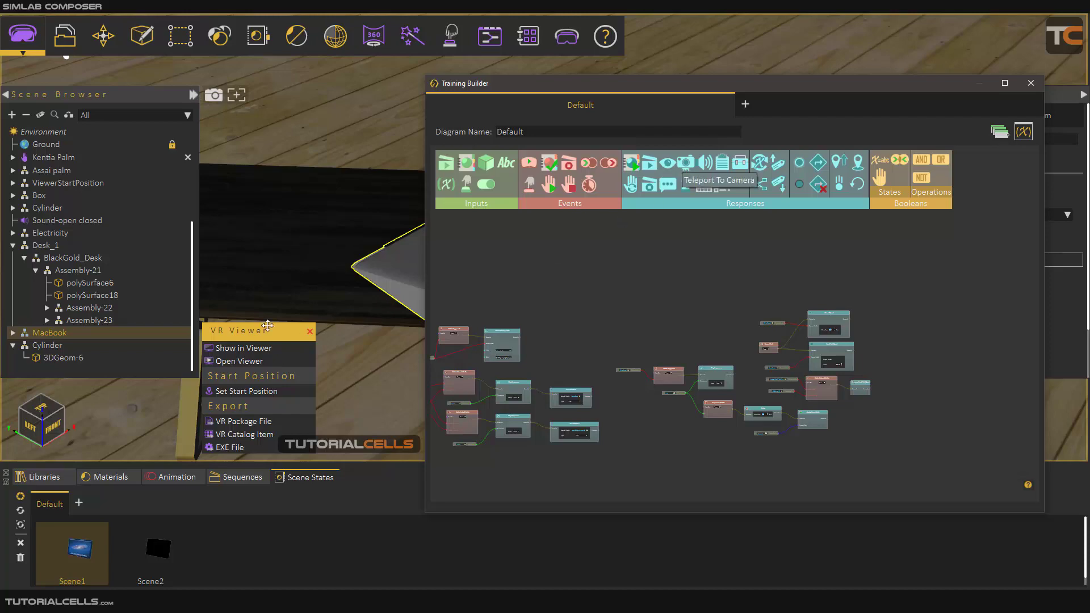
scroll(349, 273, "down", 5)
left_click(1030, 85)
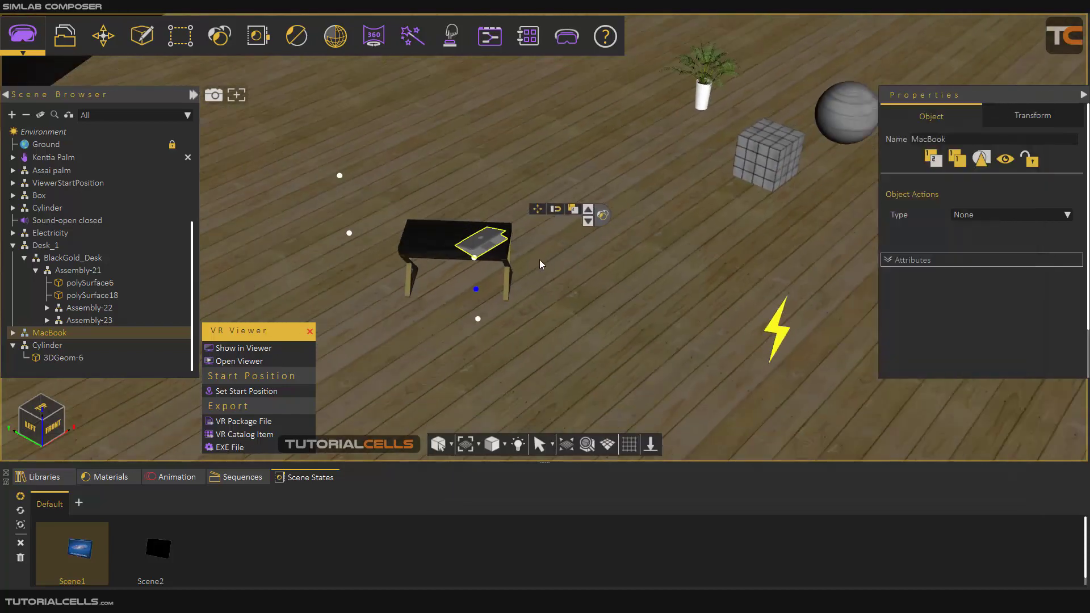
Snap the ViewerStartPosition figure onto the floor in front of the desk near the electricity symbol and shift it slightly away from the desk
scroll(534, 261, "down", 6)
middle_click_drag(480, 304, 499, 285)
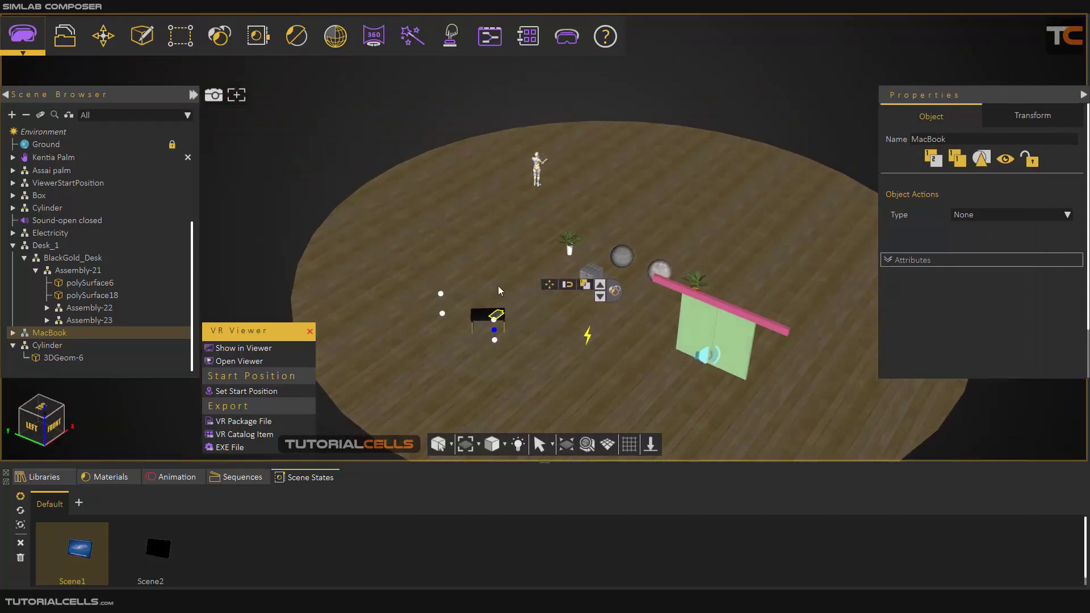
left_click(63, 183)
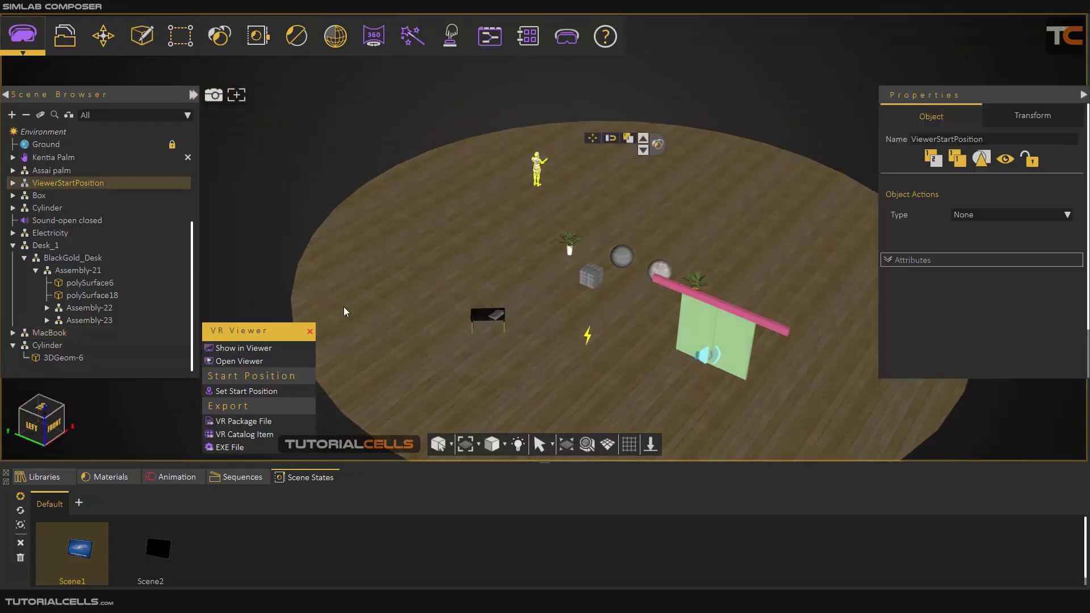
key("s")
left_click(549, 370)
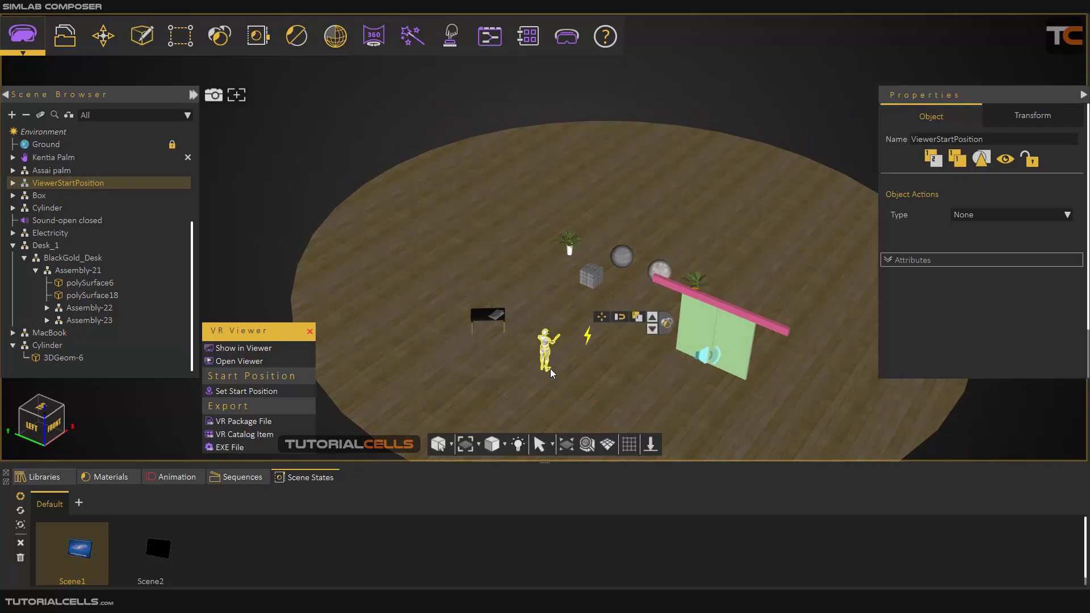
scroll(548, 370, "up", 3)
middle_click_drag(419, 318, 617, 350)
scroll(601, 354, "down", 2)
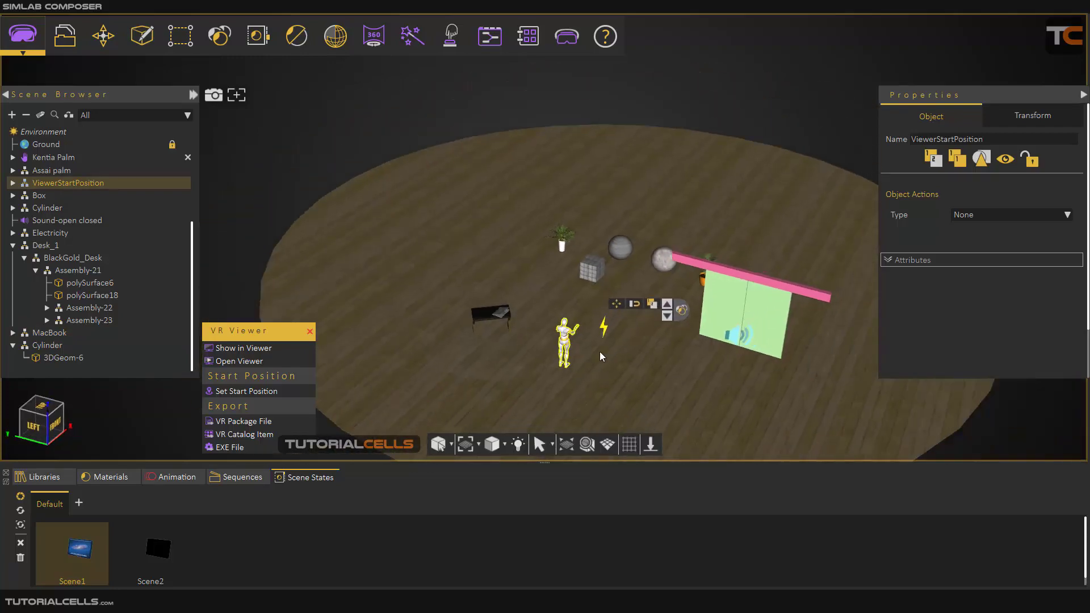
left_click(617, 307)
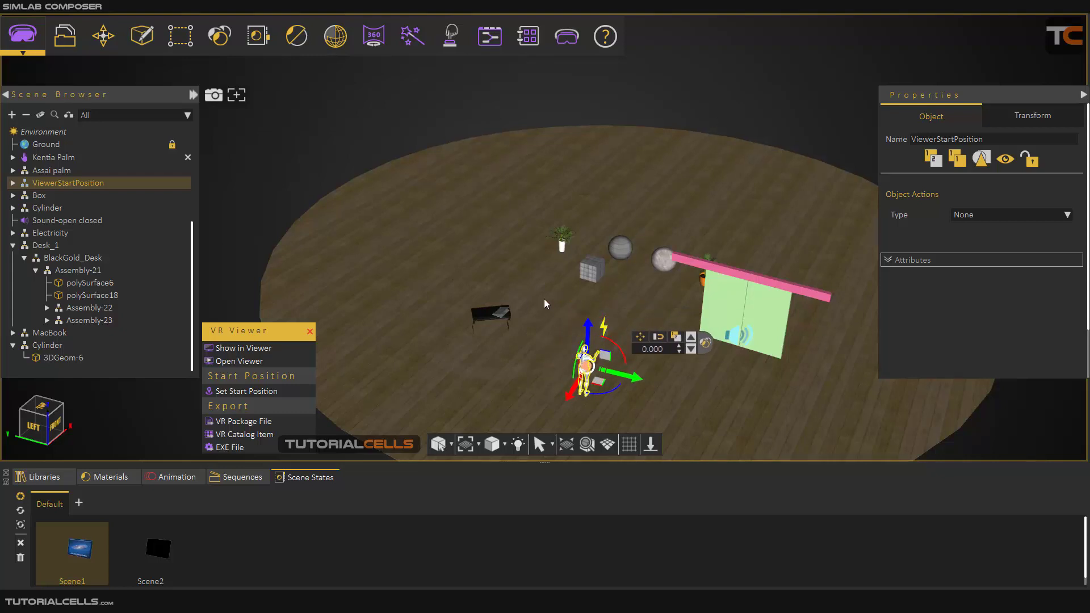
scroll(817, 254, "down", 2)
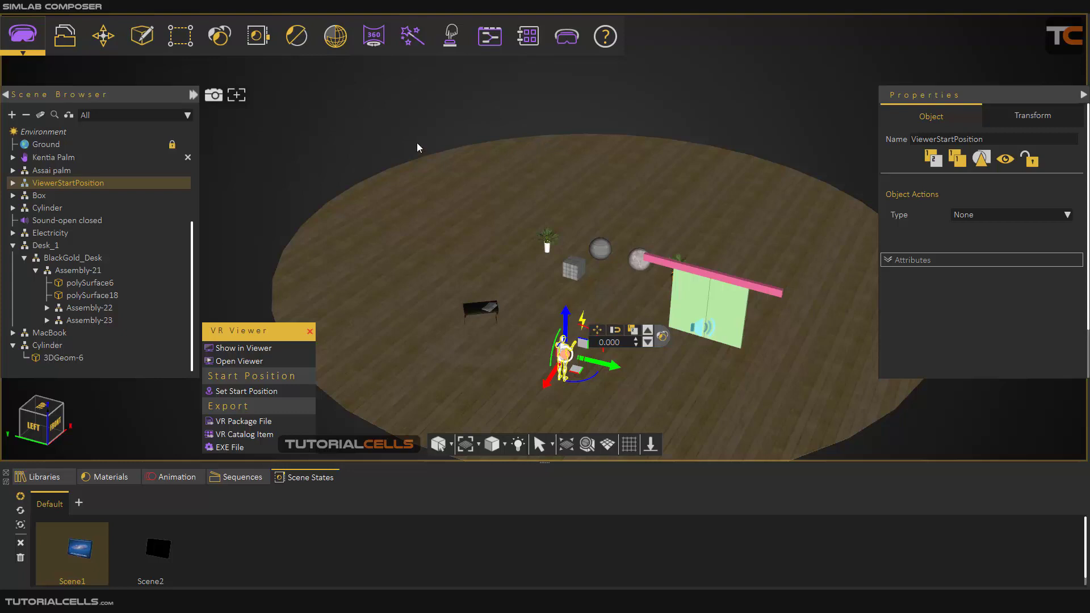
Create a VR teleport camera, move it to the floor's far edge at about X 6.4, Y 7.2, and rotate it about -128 degrees toward the scene
left_click(374, 35)
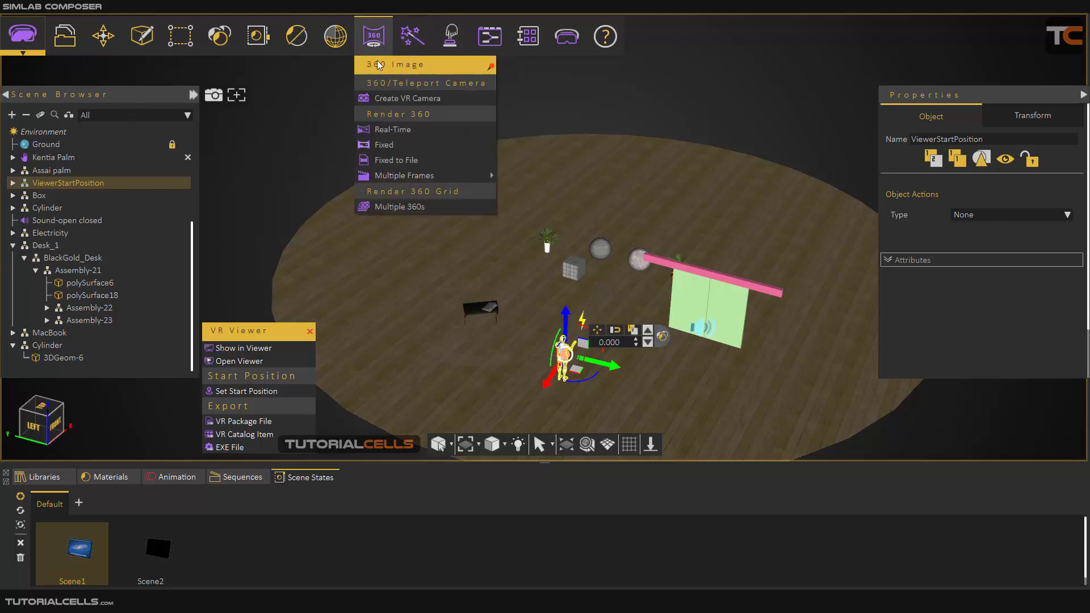
left_click(383, 99)
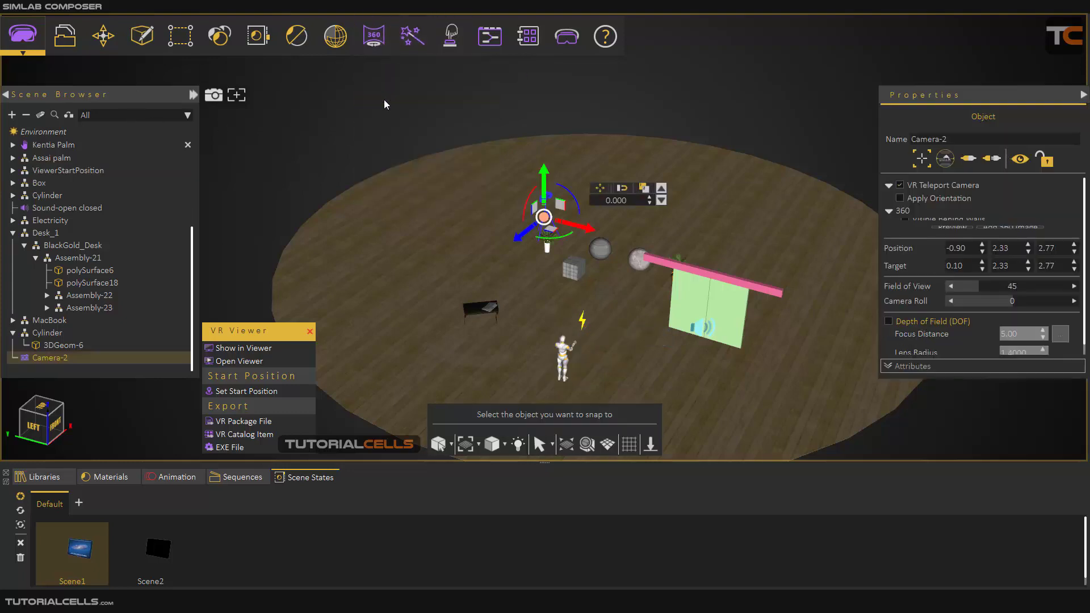
left_click_drag(552, 230, 536, 141)
scroll(536, 140, "up", 5)
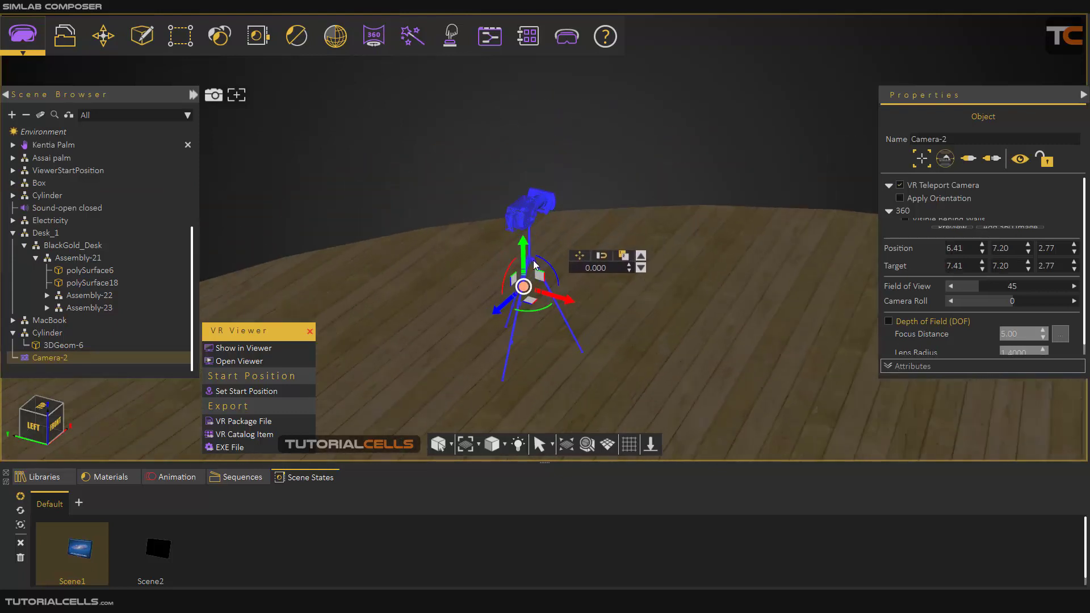
left_click_drag(543, 336, 408, 299)
scroll(409, 298, "down", 8)
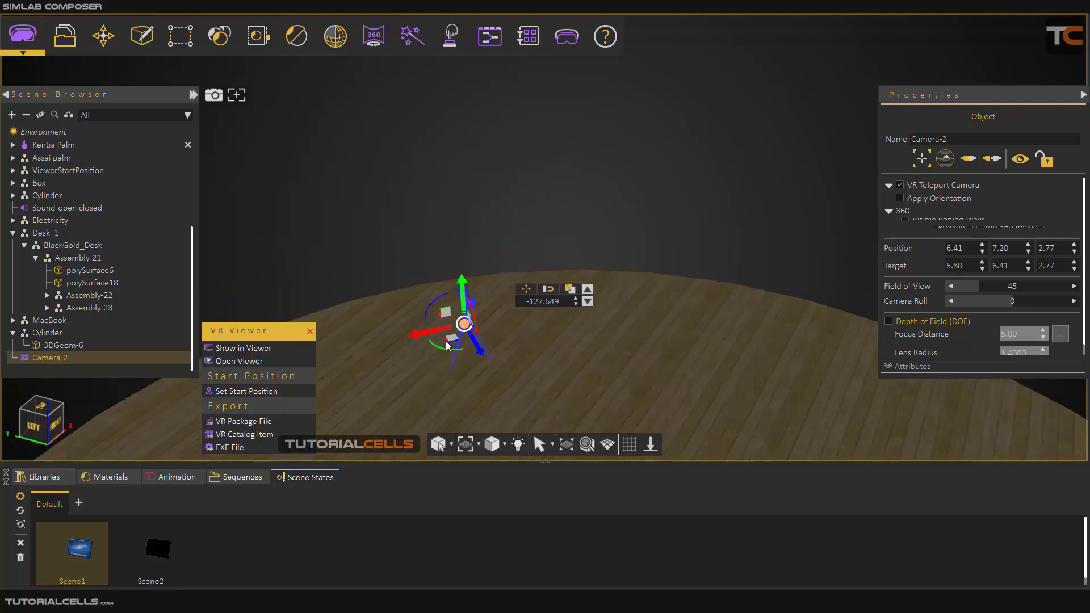
scroll(461, 260, "down", 2)
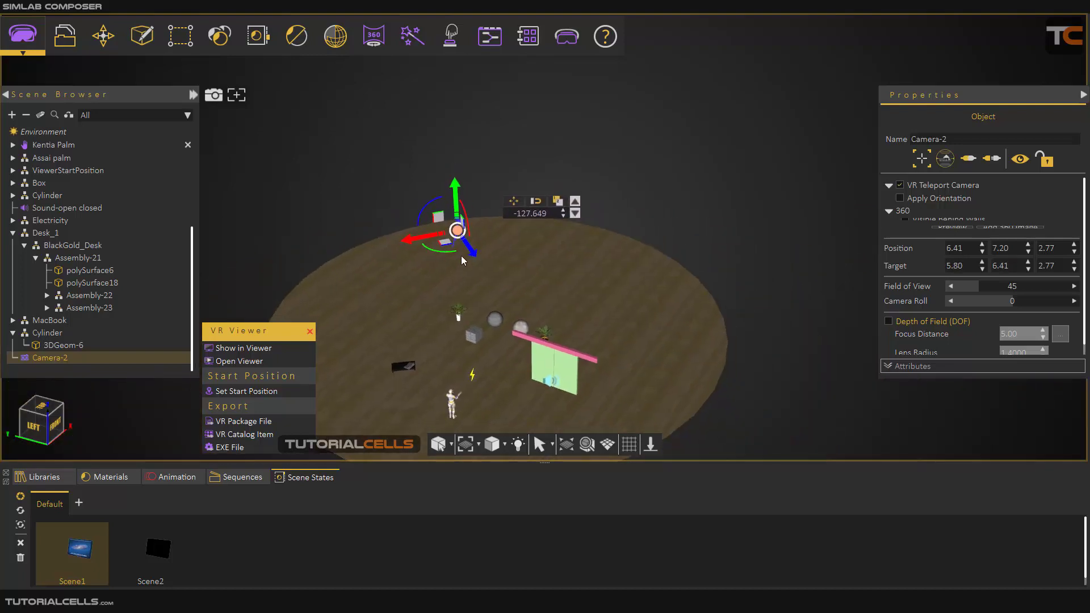
left_click(557, 203)
left_click_drag(447, 244, 678, 304)
scroll(701, 287, "up", 5)
left_click(771, 180)
scroll(660, 231, "down", 6)
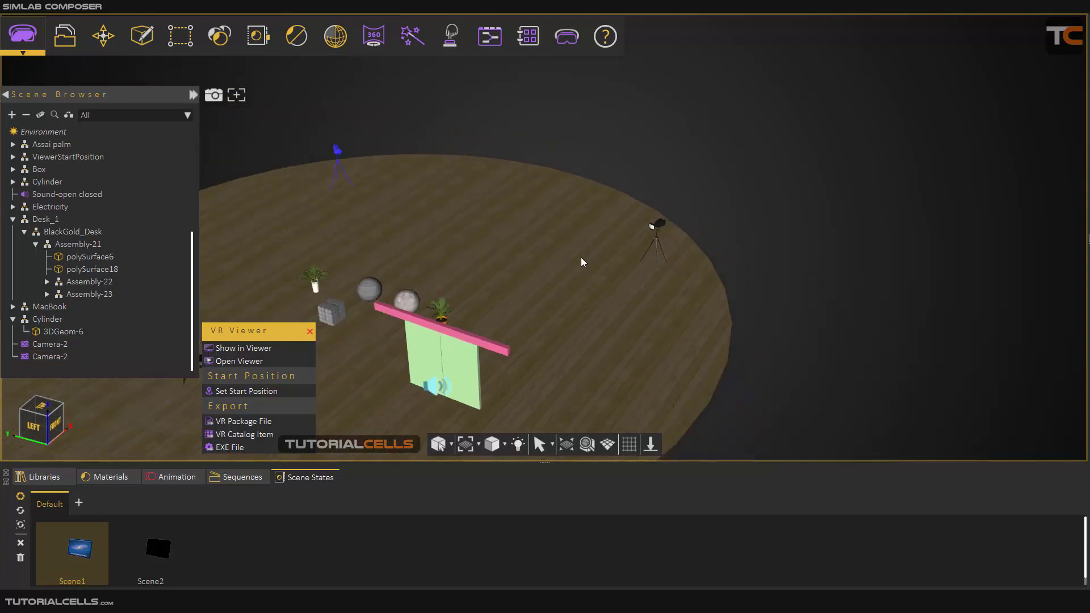
scroll(582, 263, "down", 4)
left_click(61, 357)
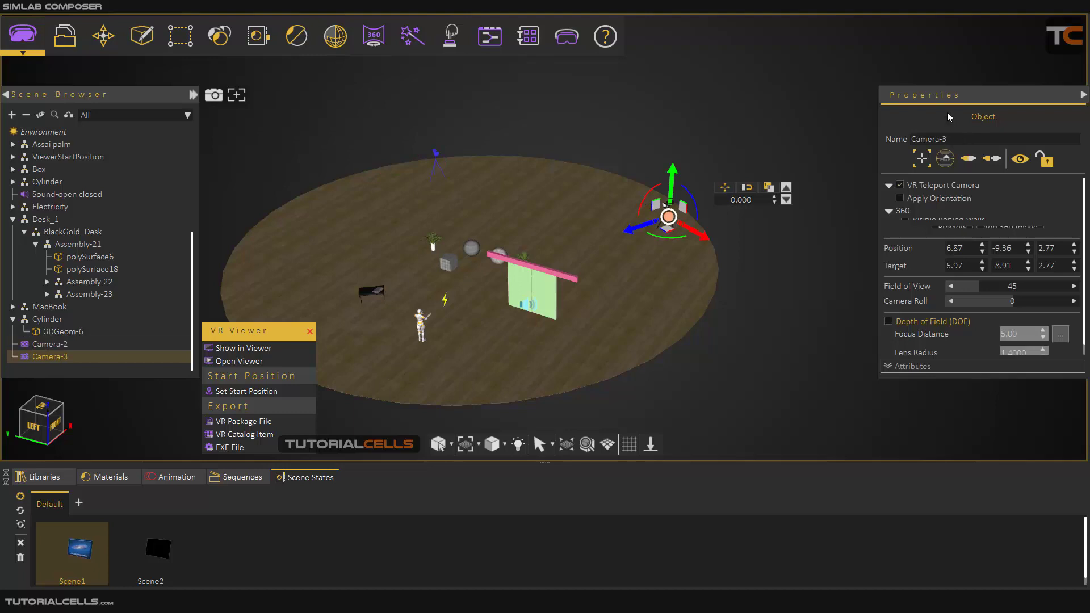
left_click(60, 389)
left_click(56, 358)
key("Delete")
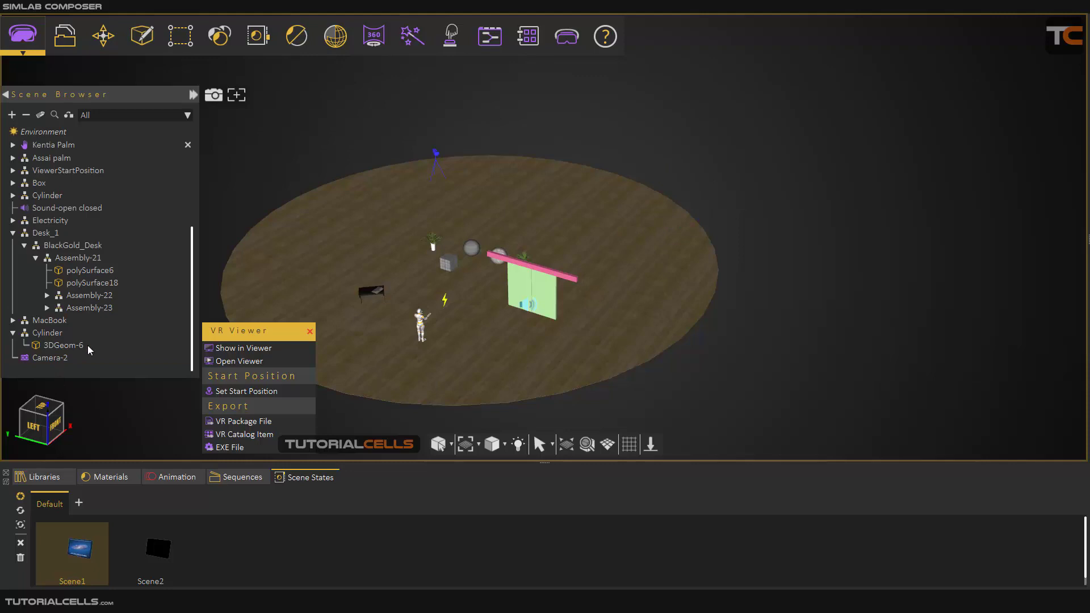
Create a second VR teleport camera, snap it to the floor's far edge at about X 9.2, Y -7.3, and rotate it toward the scene
left_click(363, 49)
left_click(392, 95)
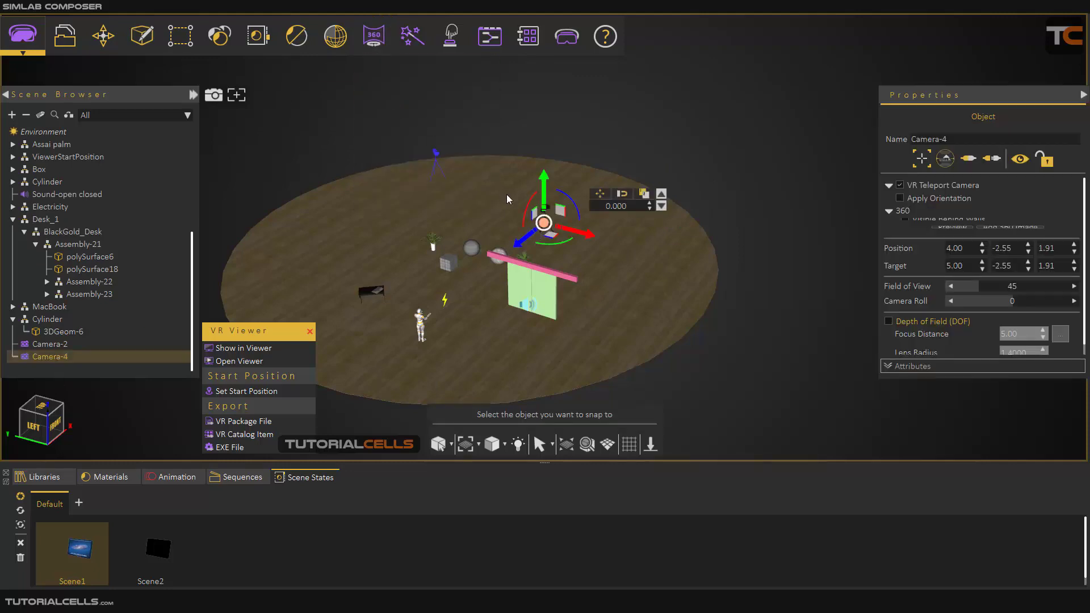
left_click(661, 226)
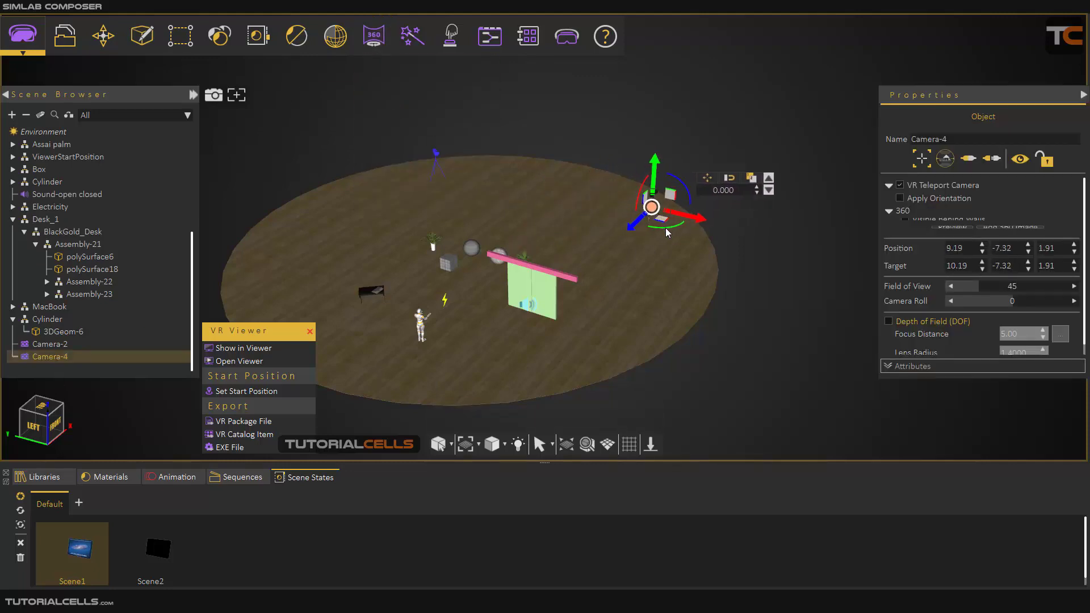
left_click_drag(667, 232, 628, 223)
scroll(645, 219, "up", 5)
left_click(724, 142)
scroll(594, 188, "down", 8)
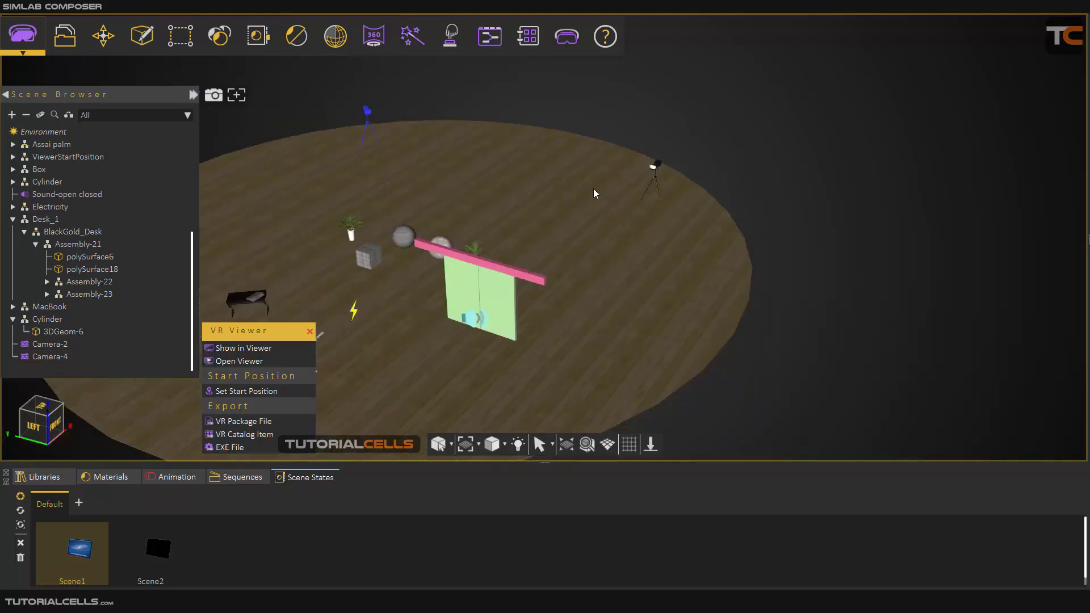
scroll(464, 298, "up", 3)
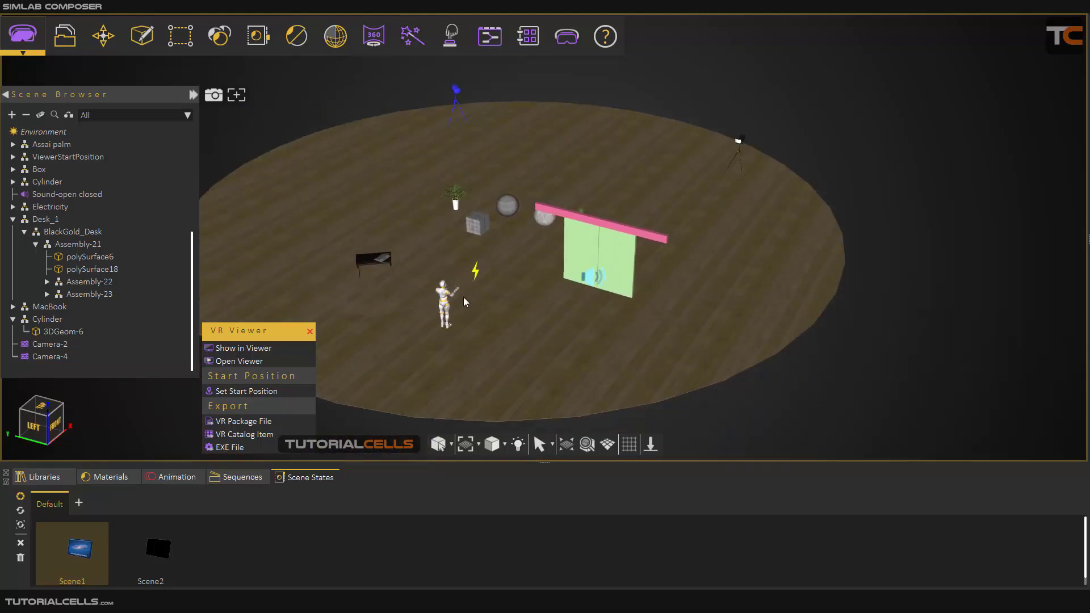
Insert the Straight Arrow model from the 3D Models Symbols library beside the ViewerStartPosition figure
left_click(45, 477)
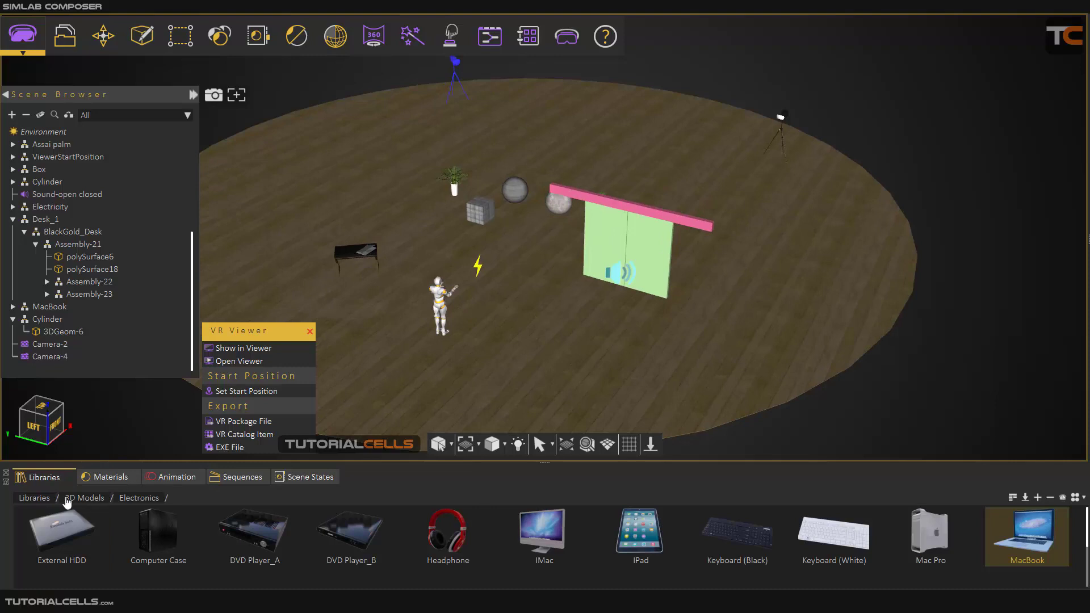
left_click(47, 499)
double_click(156, 542)
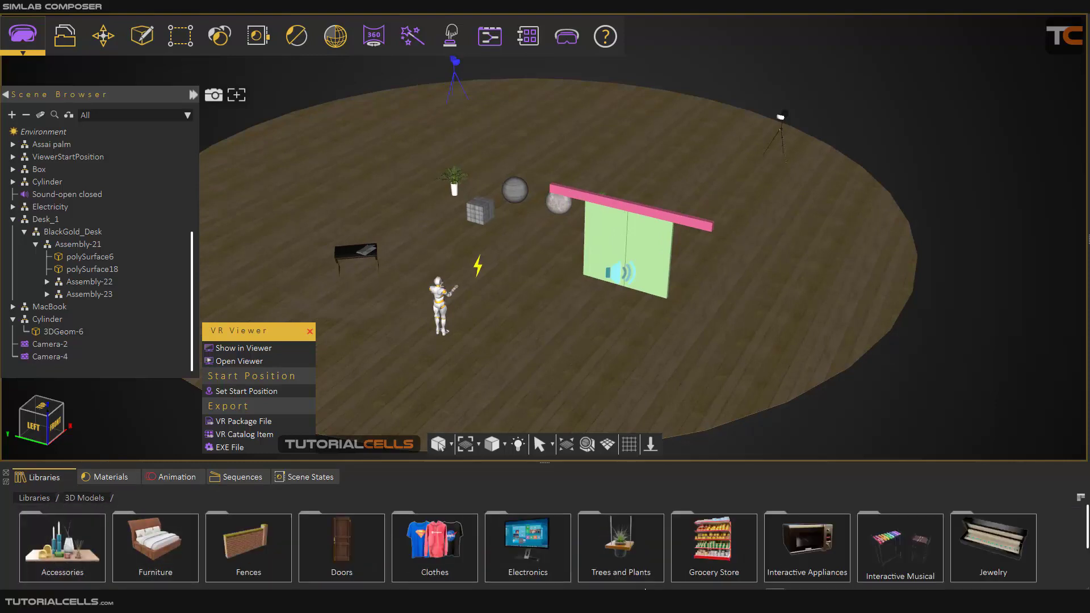
double_click(697, 545)
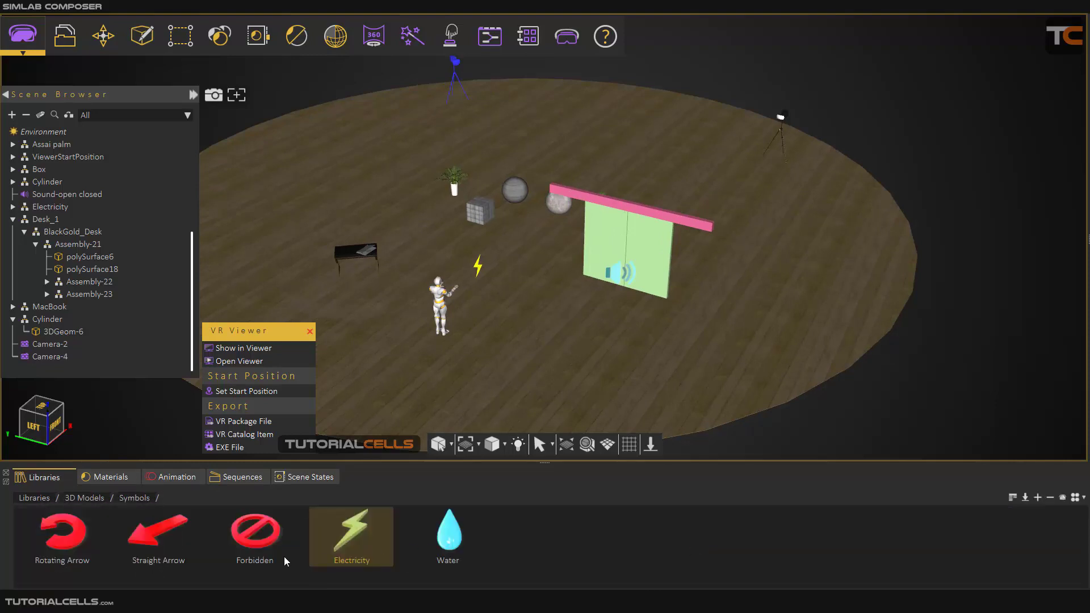
left_click_drag(158, 540, 340, 280)
scroll(471, 307, "up", 2)
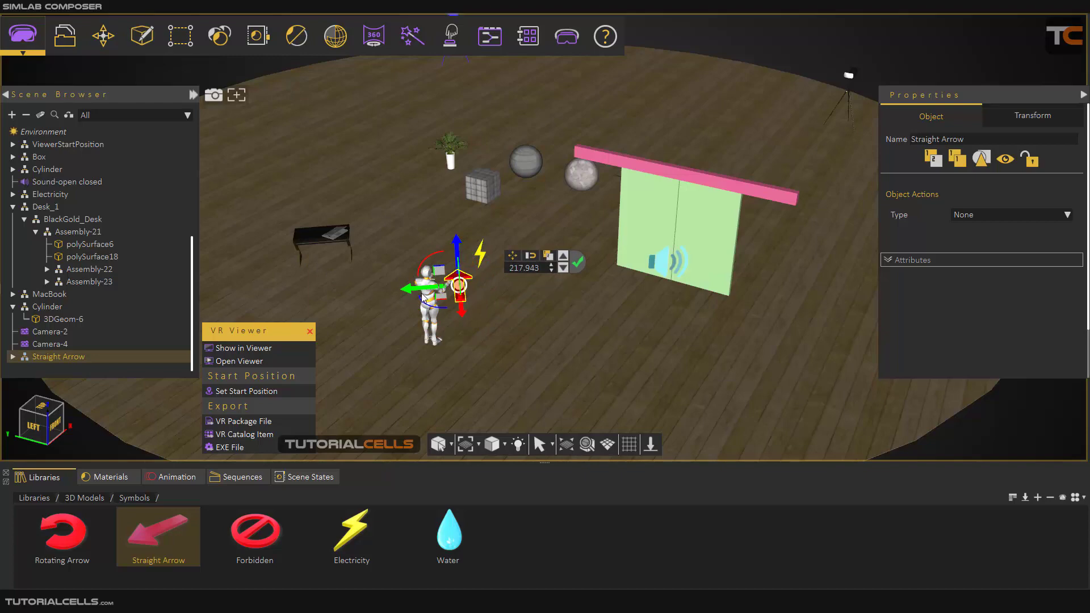
scroll(436, 303, "up", 5)
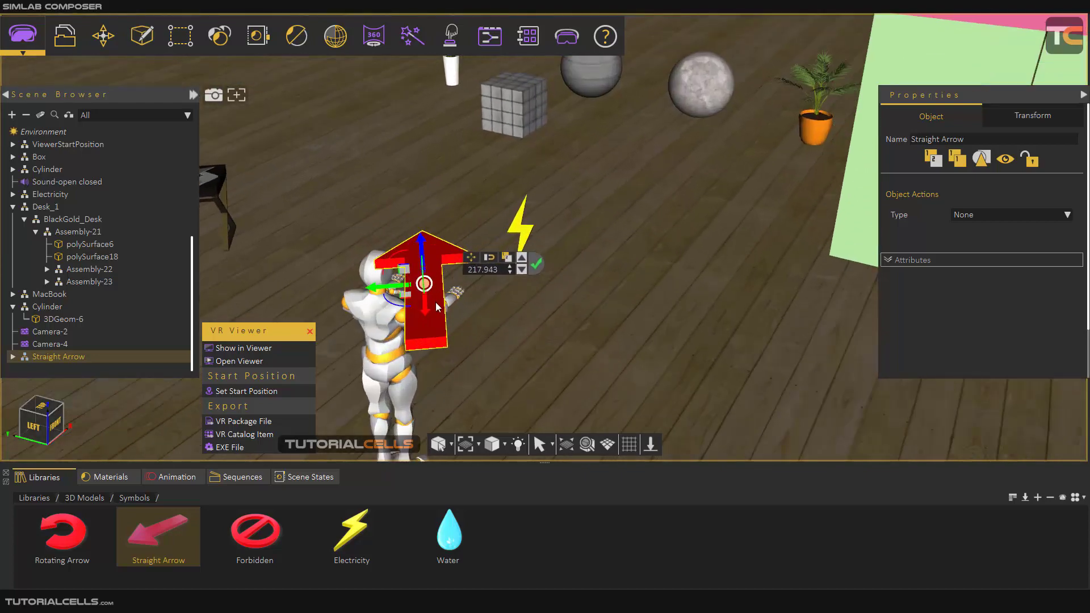
Snap the straight arrow onto the floor area in front of the figure, shift it toward the figure, and tilt it about 24.5 degrees
scroll(484, 309, "down", 3)
key("s")
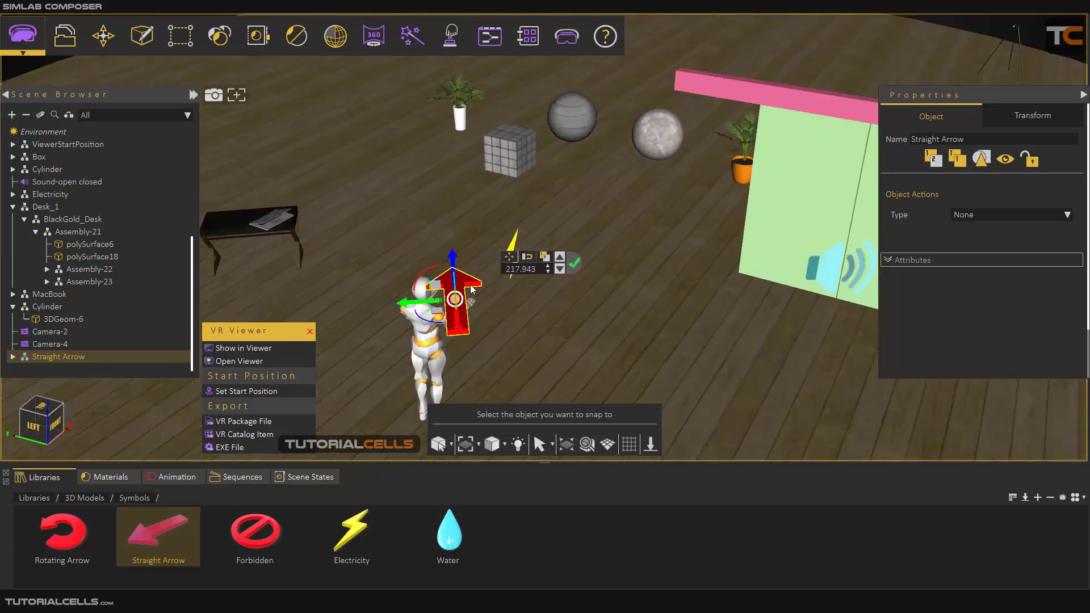
left_click(435, 255)
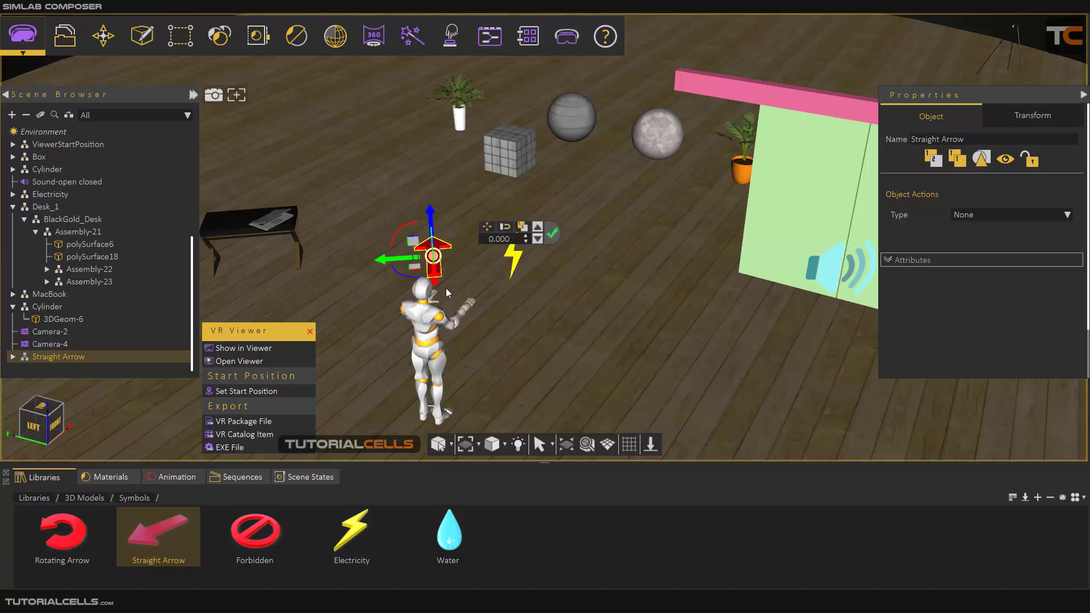
scroll(492, 324, "down", 2)
middle_click_drag(493, 324, 523, 341)
scroll(490, 349, "down", 2)
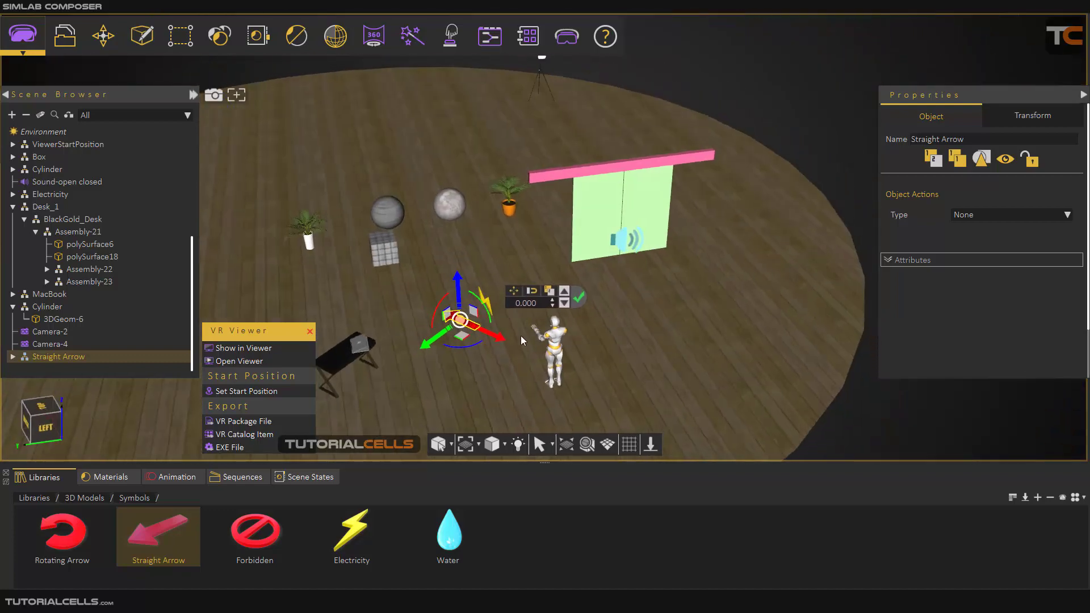
left_click_drag(498, 341, 526, 350)
scroll(525, 346, "up", 2)
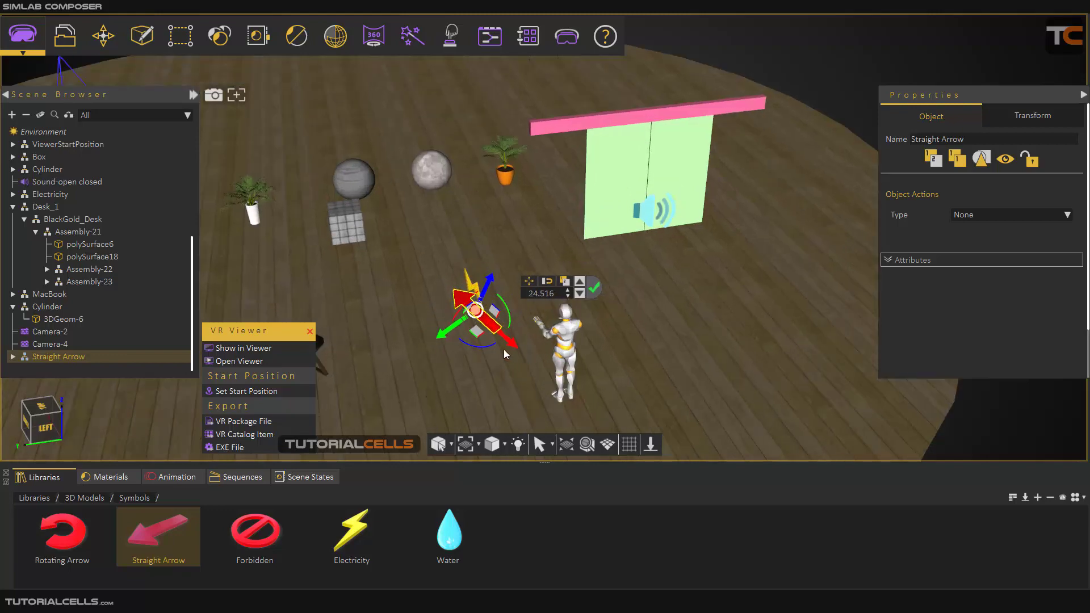
middle_click_drag(504, 349, 404, 260)
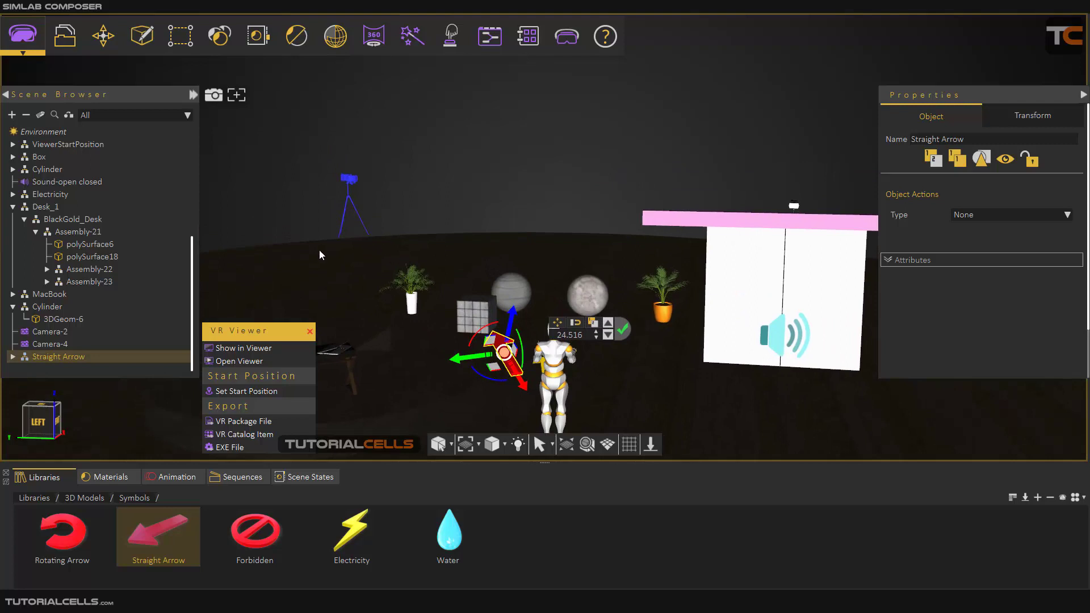
Drop Camera-2, the first teleport camera, onto the floor at its current X and Y position
left_click(50, 332)
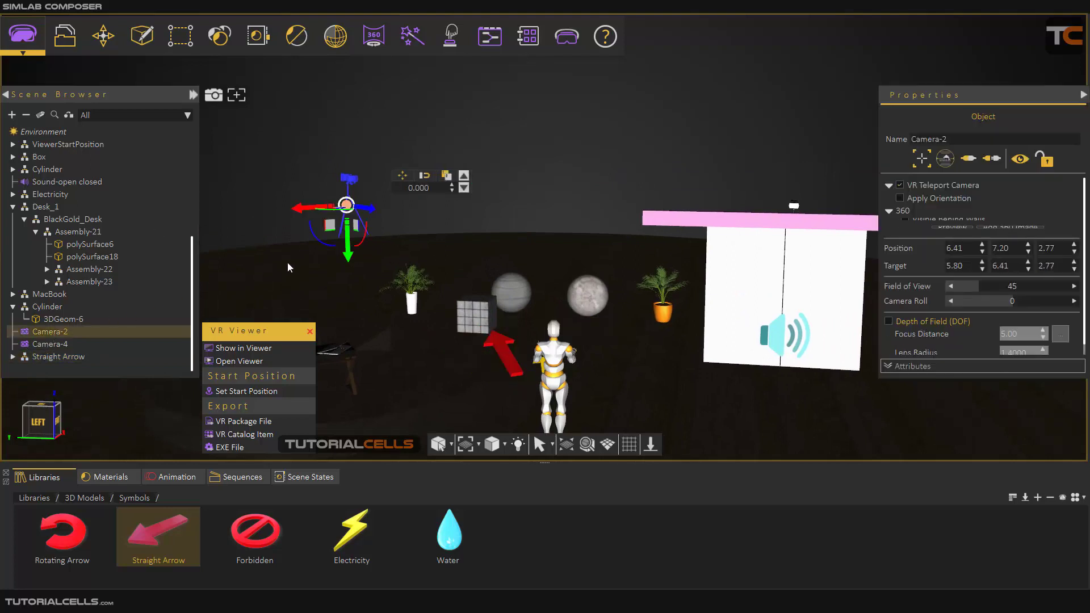
key("g")
scroll(543, 253, "down", 3)
middle_click_drag(543, 253, 759, 295)
left_click(443, 171)
middle_click_drag(443, 172, 450, 278)
scroll(480, 318, "down", 3)
scroll(484, 324, "up", 5)
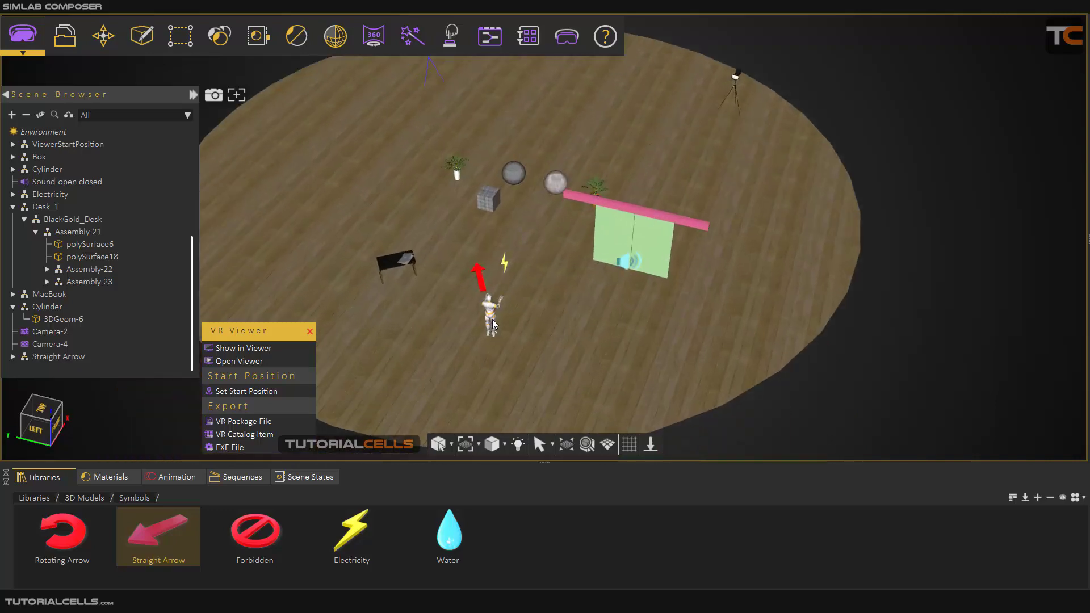
Duplicate the red arrow and rotate the copy so it points away from the figure toward the second teleport camera
left_click(473, 280)
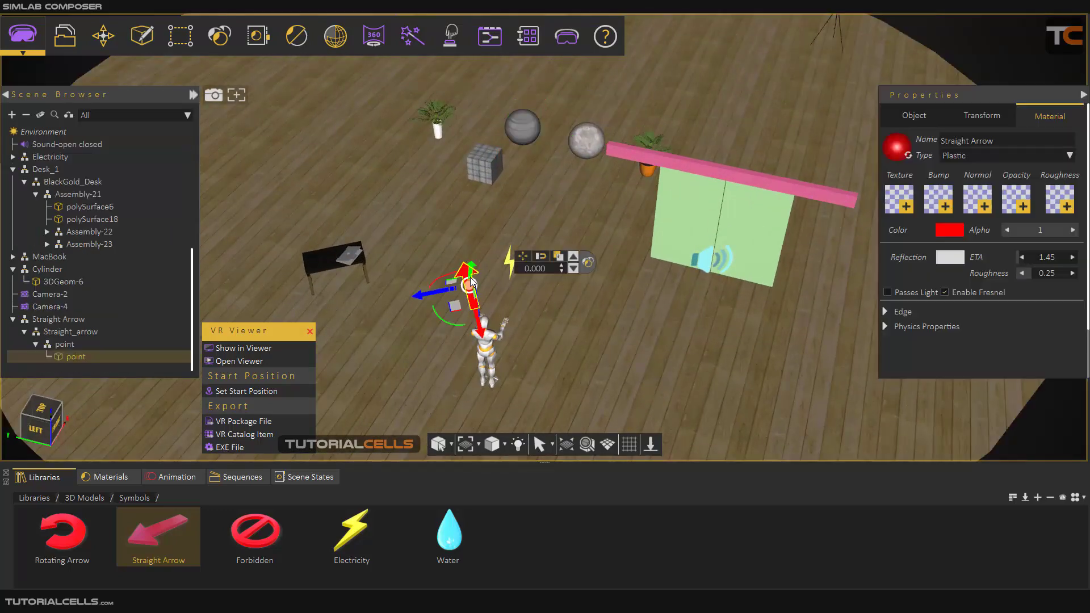
left_click(558, 257)
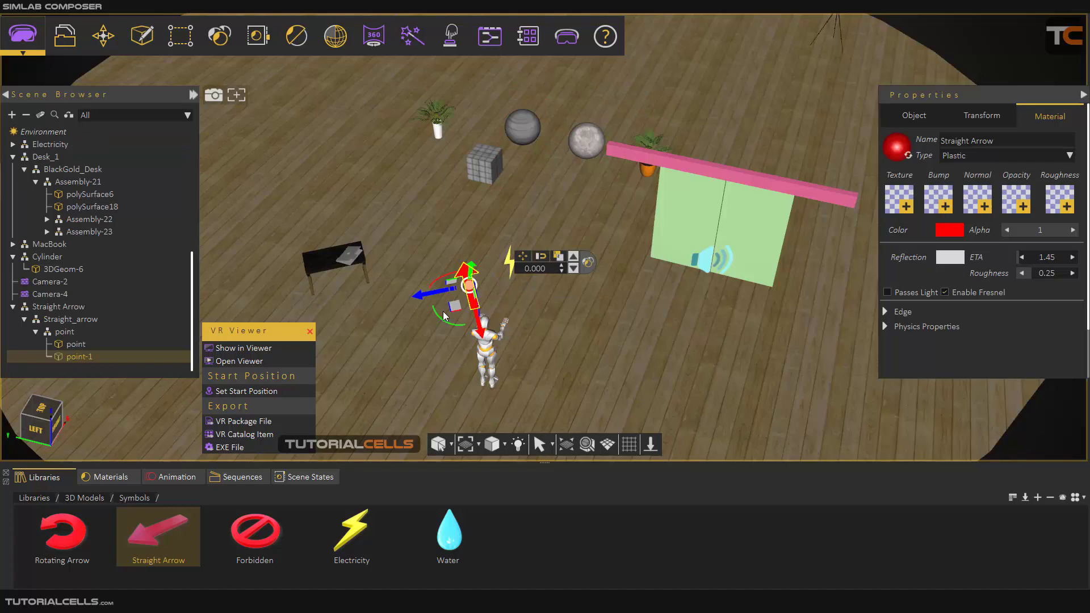
left_click_drag(444, 316, 498, 296)
scroll(476, 312, "down", 3)
middle_click_drag(469, 311, 622, 285)
left_click(814, 136)
scroll(675, 188, "down", 3)
middle_click_drag(582, 229, 512, 233)
scroll(518, 259, "up", 3)
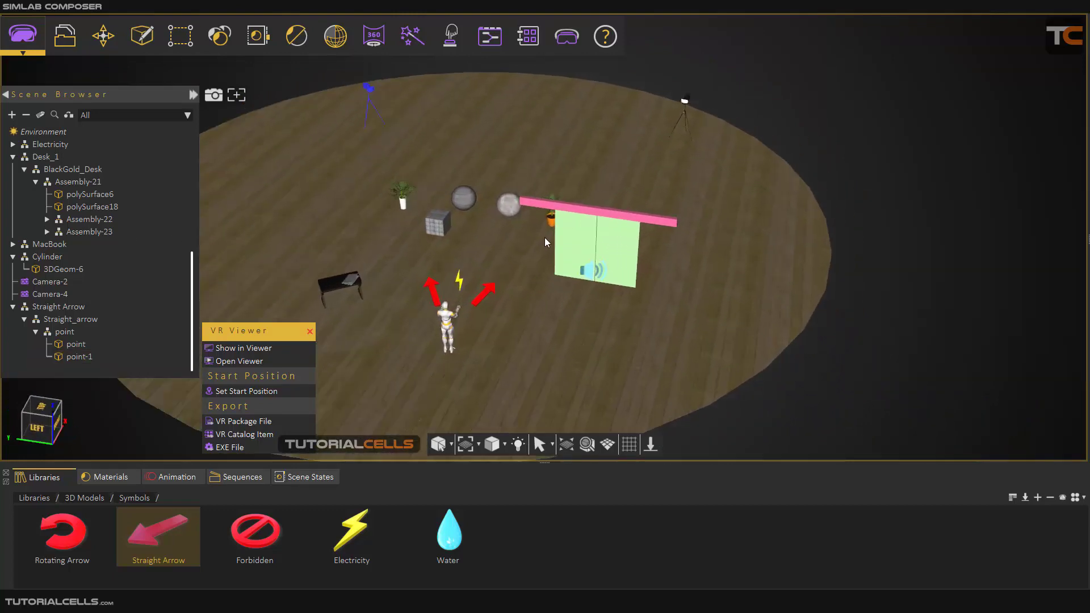
middle_click_drag(546, 202, 484, 197)
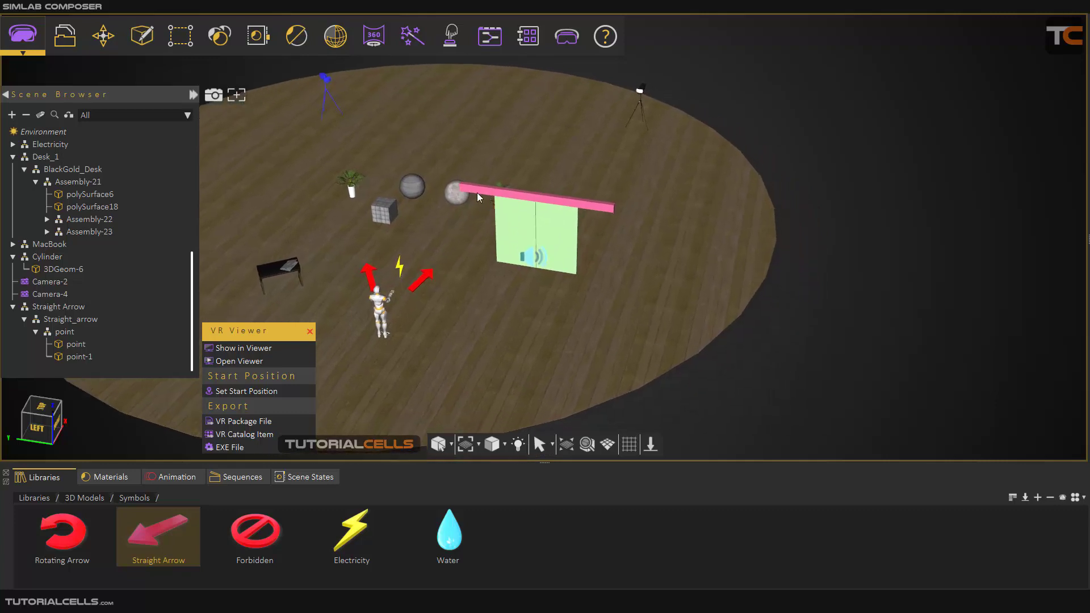
Open the Training Builder and add a Node Triggered event in the empty area beside the MacBook nodes
left_click(493, 53)
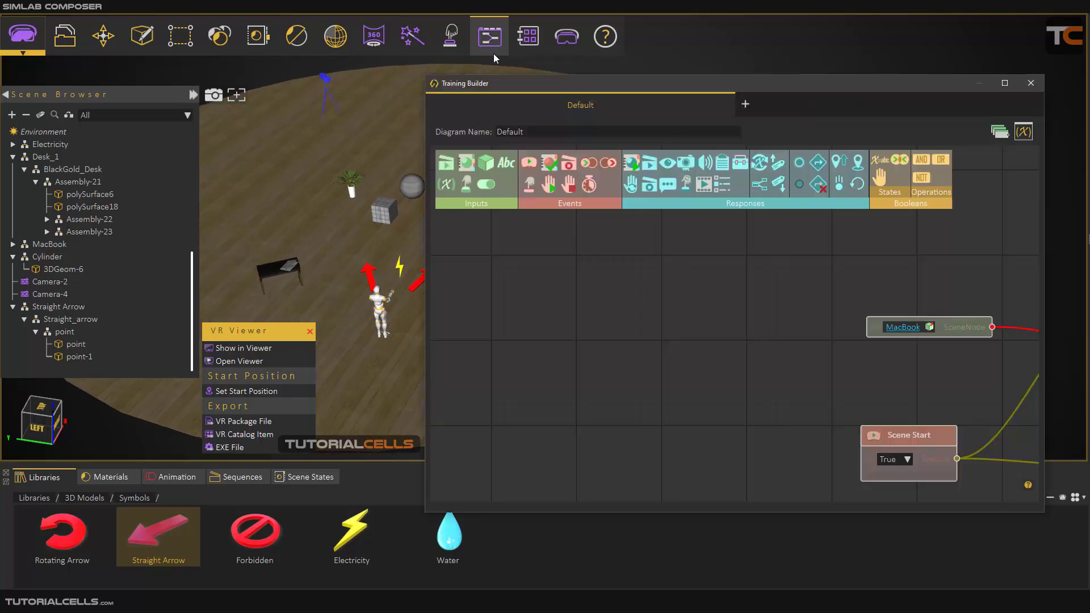
middle_click_drag(679, 272, 740, 269)
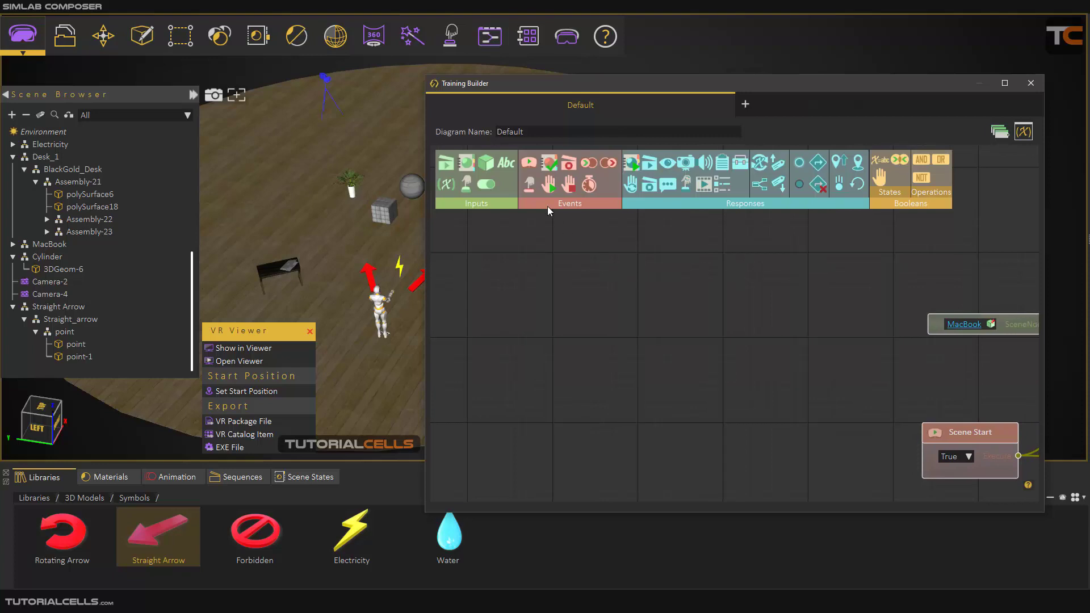
left_click_drag(541, 269, 564, 289)
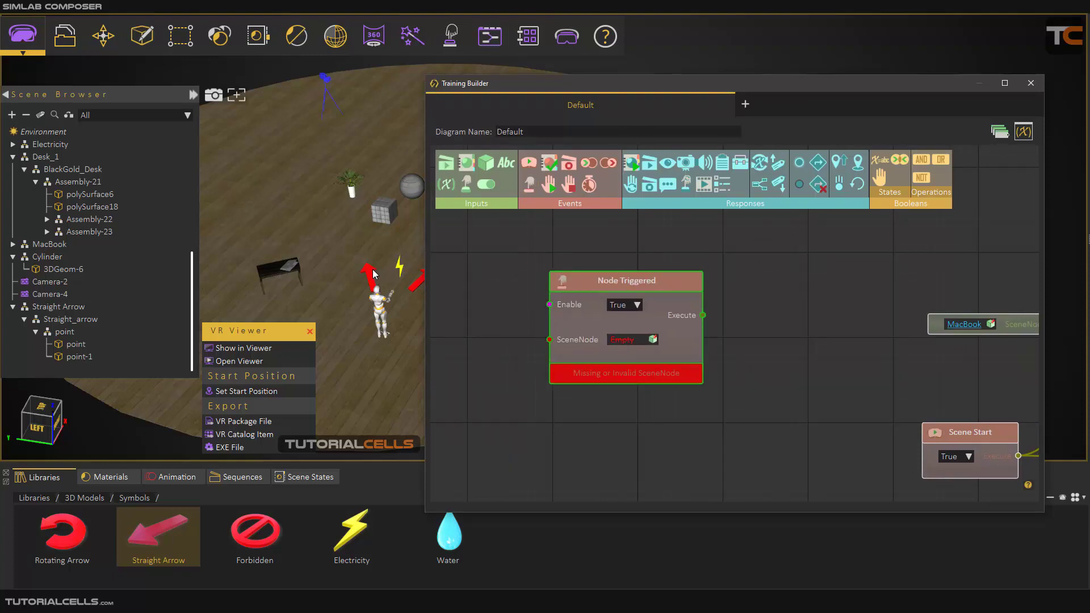
Add a scene node input, assign the original red arrow to it, and link it to the Node Triggered event's SceneNode input
left_click_drag(467, 262, 467, 281)
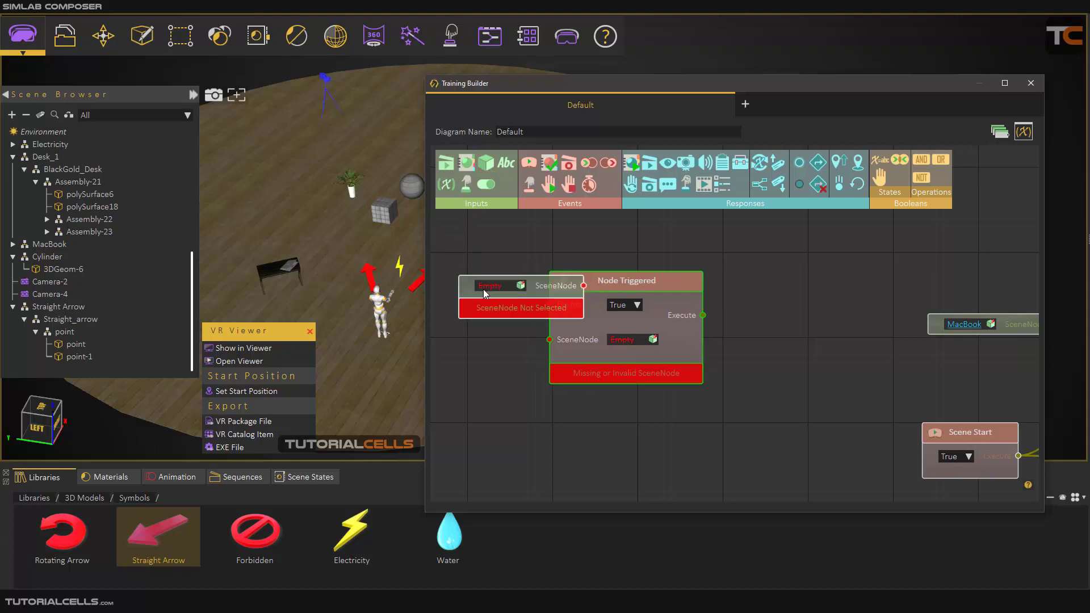
left_click_drag(548, 293, 504, 283)
left_click(369, 276)
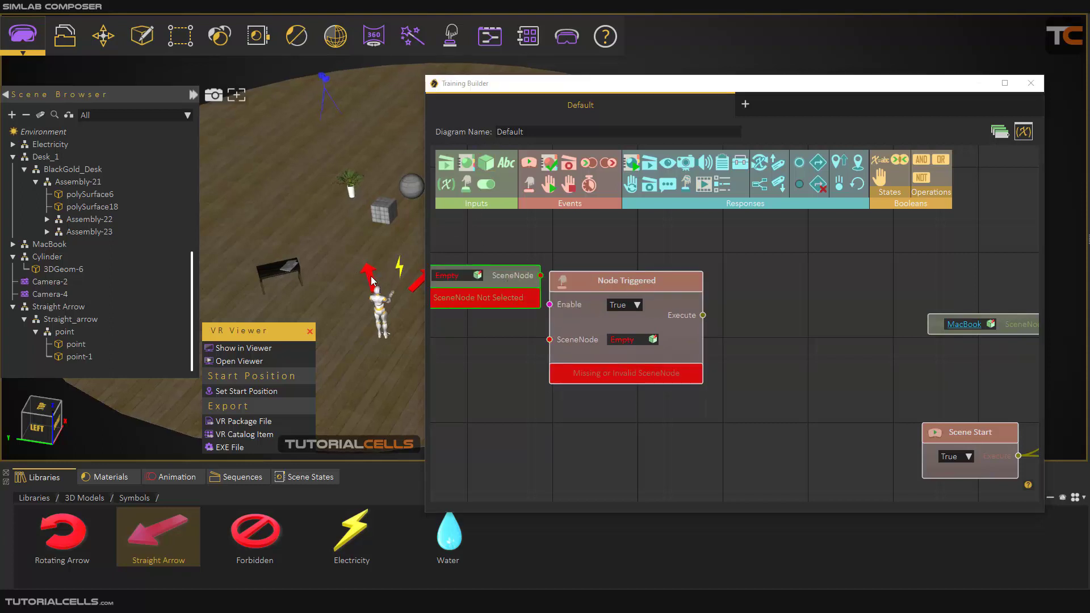
left_click(477, 274)
left_click_drag(624, 281, 648, 273)
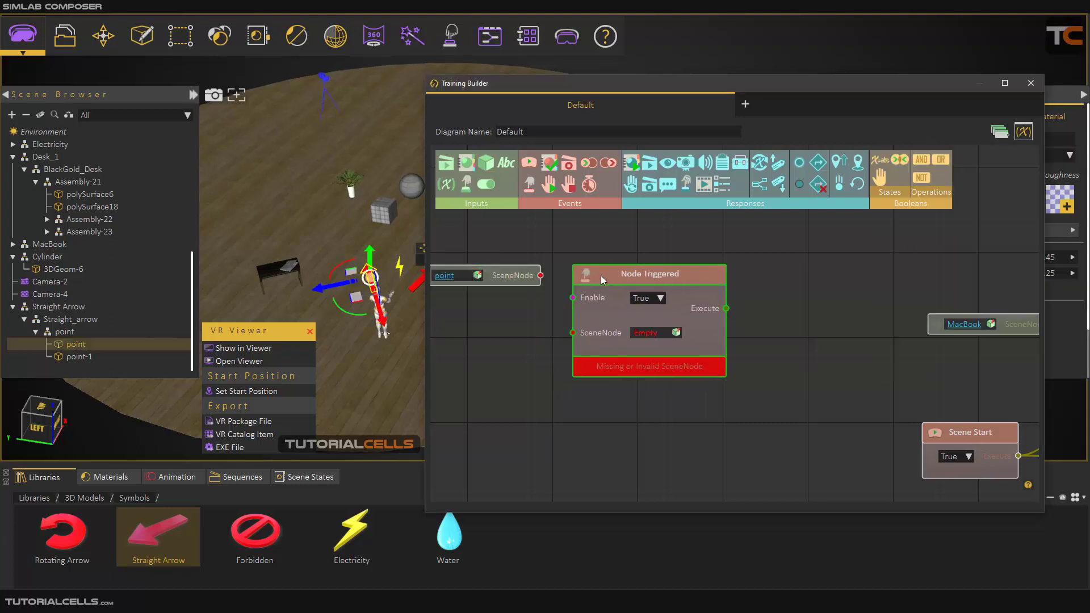
left_click_drag(540, 275, 574, 333)
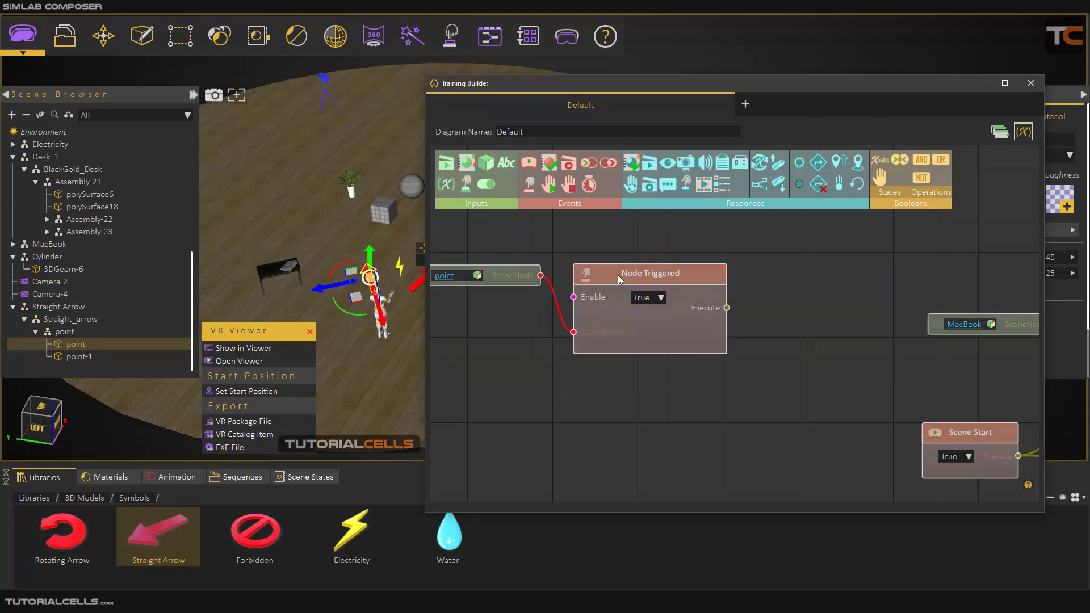
left_click_drag(620, 277, 638, 269)
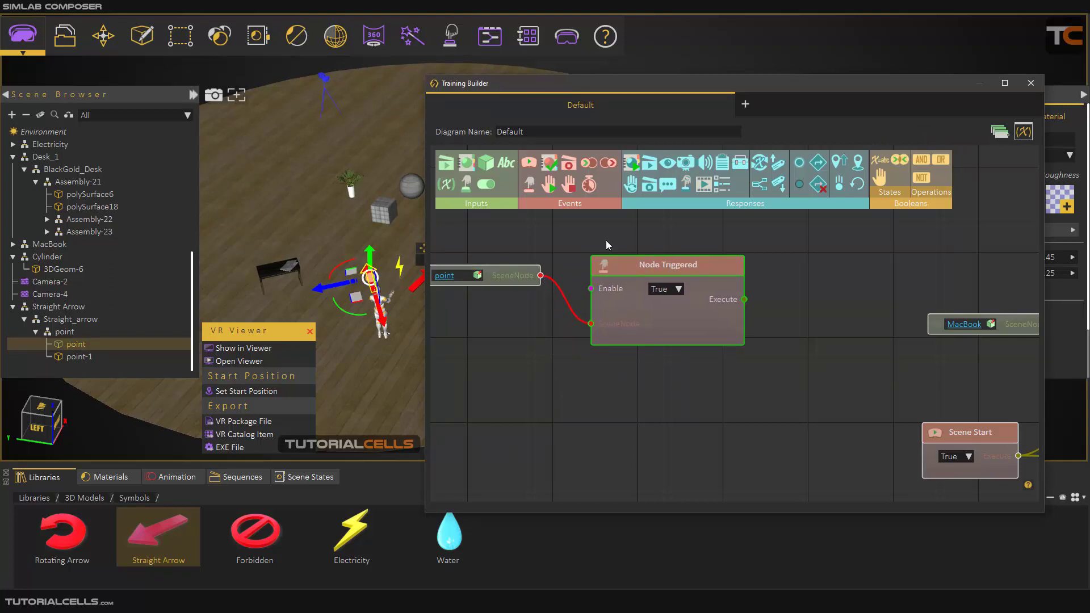
Add a Teleport To Camera response and run it from the arrow's Node Triggered event
left_click_drag(688, 164, 698, 172)
left_click_drag(798, 263, 797, 265)
left_click_drag(782, 304, 793, 301)
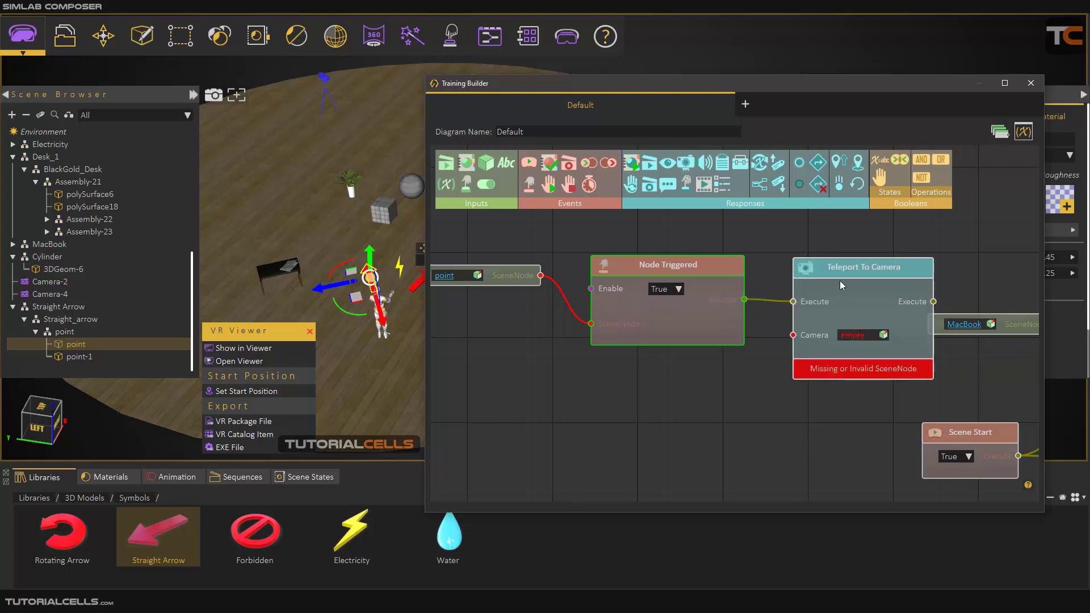
left_click_drag(865, 271, 848, 310)
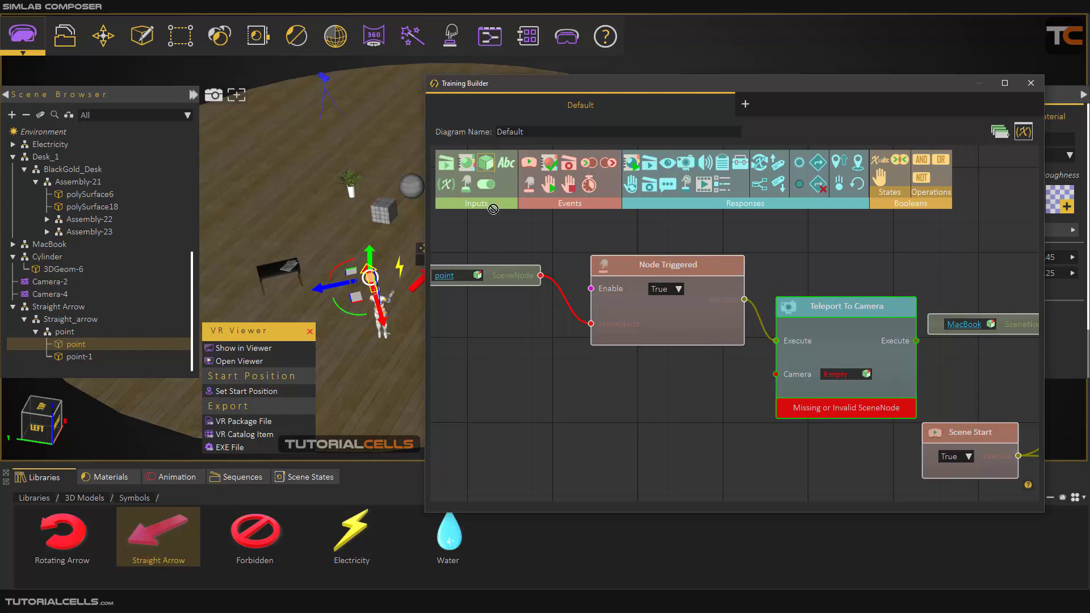
Add a scene node input, assign Camera-2 to it, and link it to the Teleport To Camera response's Camera input
left_click_drag(549, 391, 551, 398)
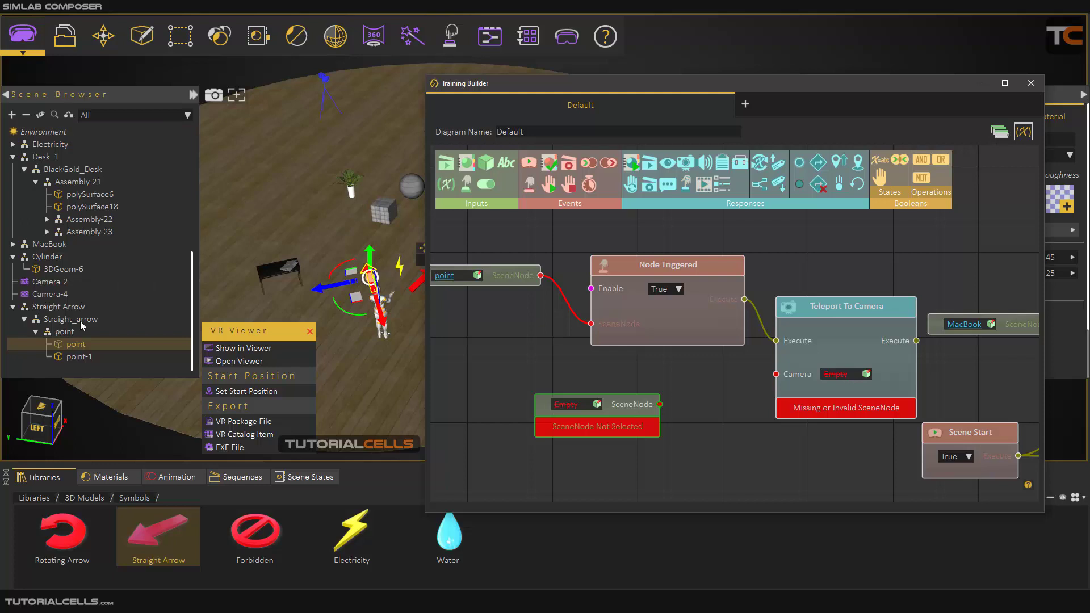
left_click_drag(634, 410, 628, 407)
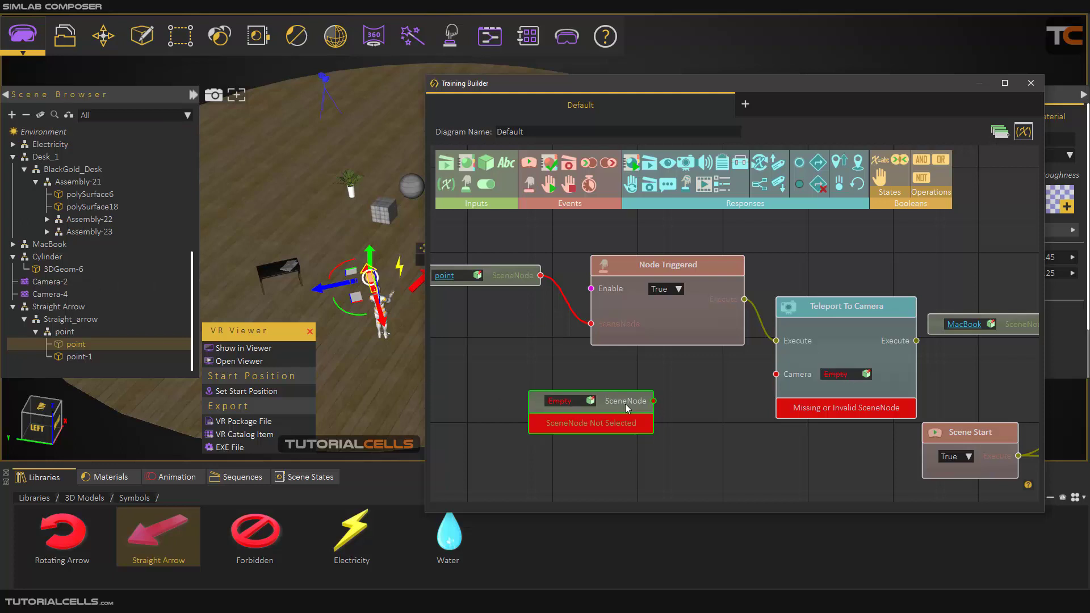
left_click(50, 281)
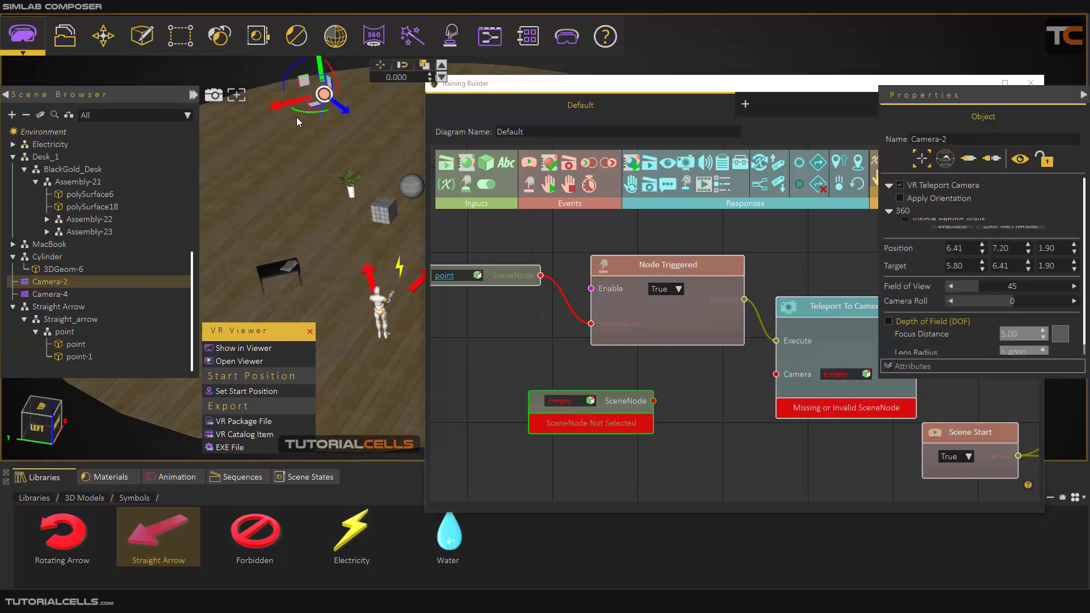
left_click(590, 401)
left_click_drag(655, 401, 776, 374)
scroll(756, 420, "down", 3)
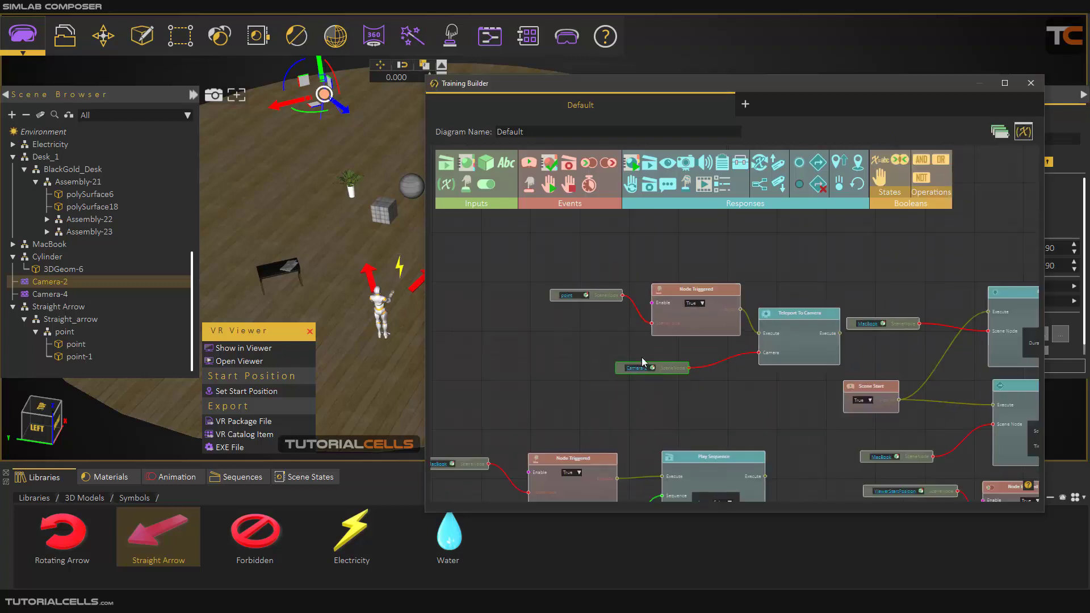
Test the arrow's teleport to Camera-2 in the VR Viewer and exit without saving the scene
left_click(239, 346)
left_click(412, 278)
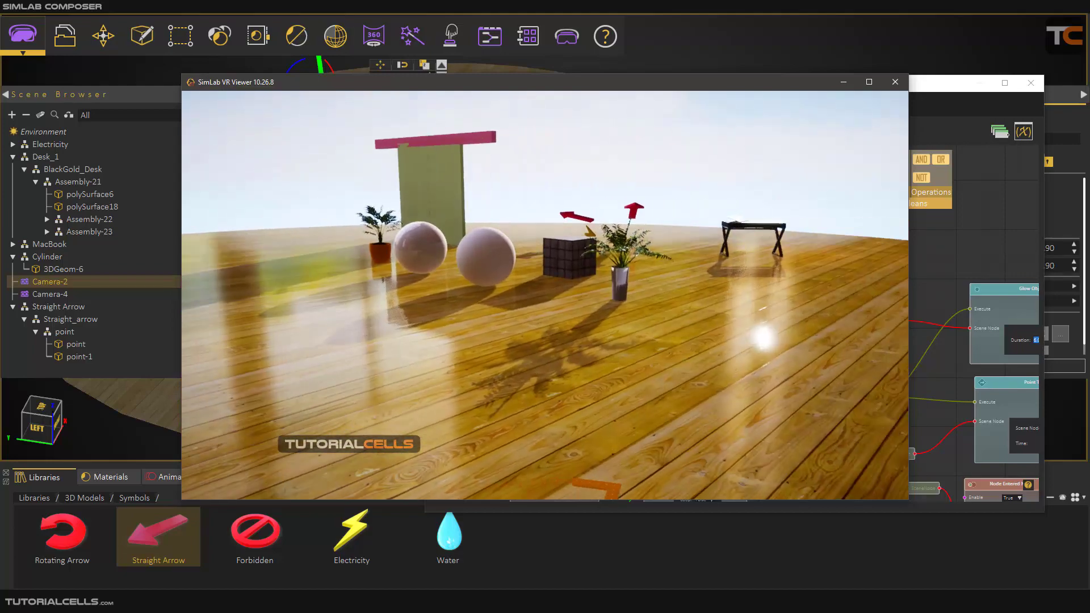
key("Escape")
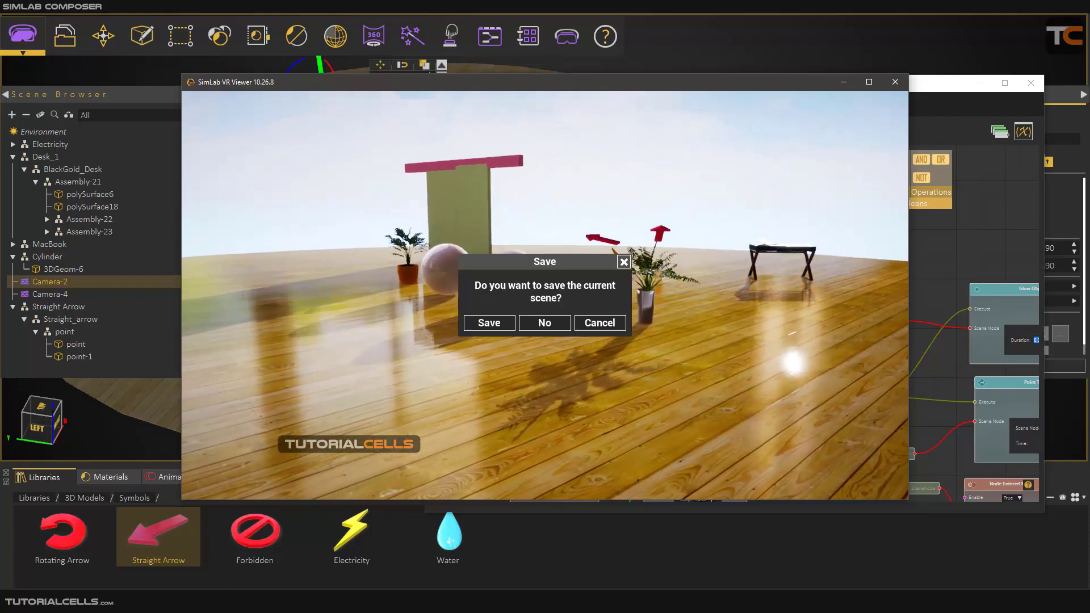
left_click(543, 323)
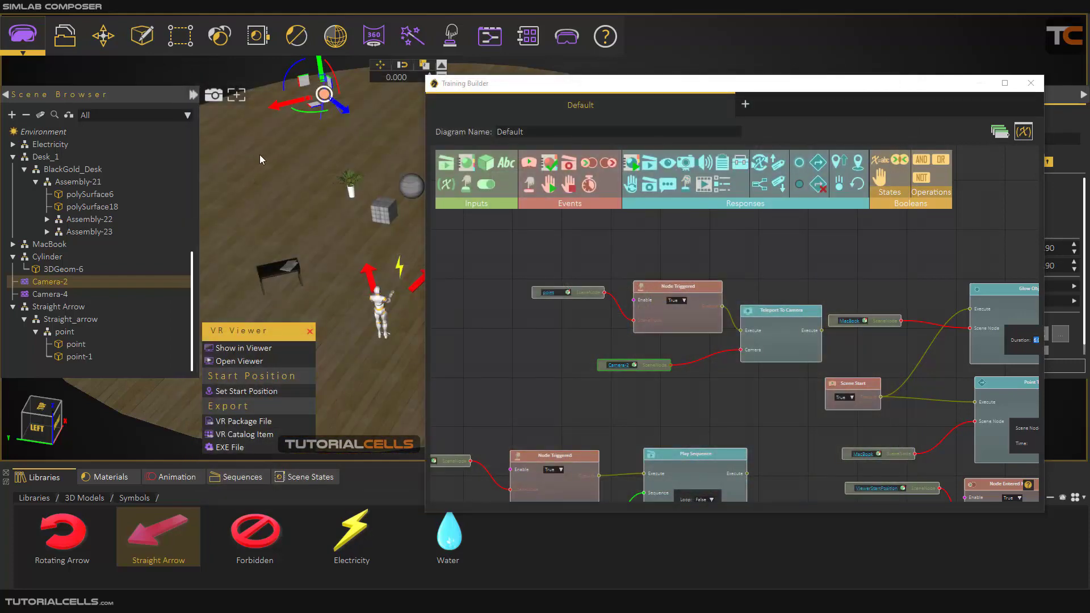
Rotate Camera-2 slightly about its vertical axis to adjust its facing direction, and deselect it
middle_click_drag(314, 106, 352, 232)
scroll(368, 210, "up", 5)
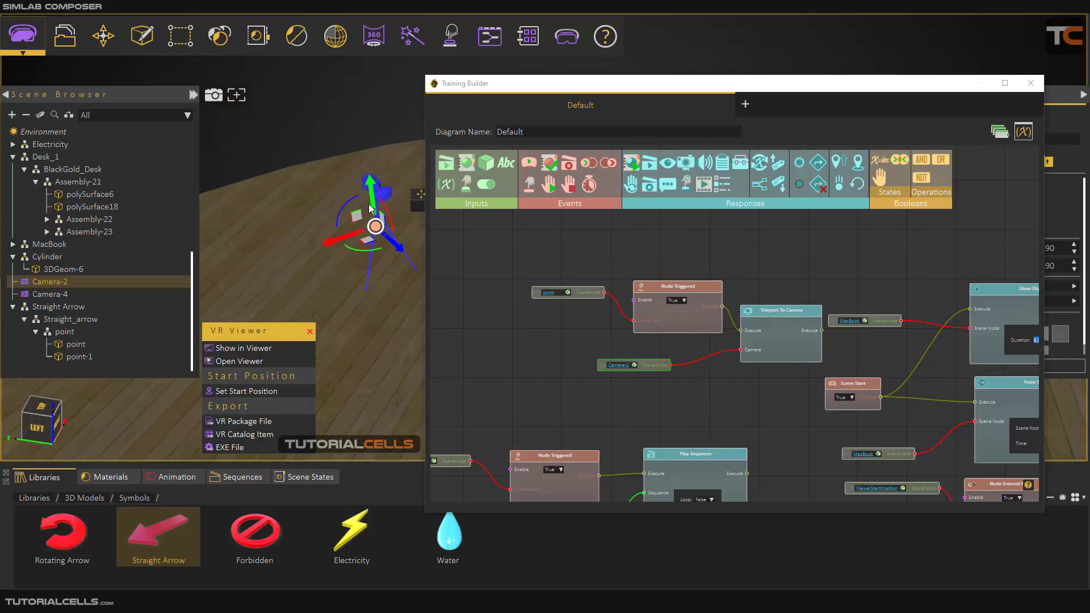
scroll(369, 209, "up", 2)
scroll(369, 210, "down", 1)
left_click_drag(365, 263, 346, 257)
scroll(347, 257, "down", 5)
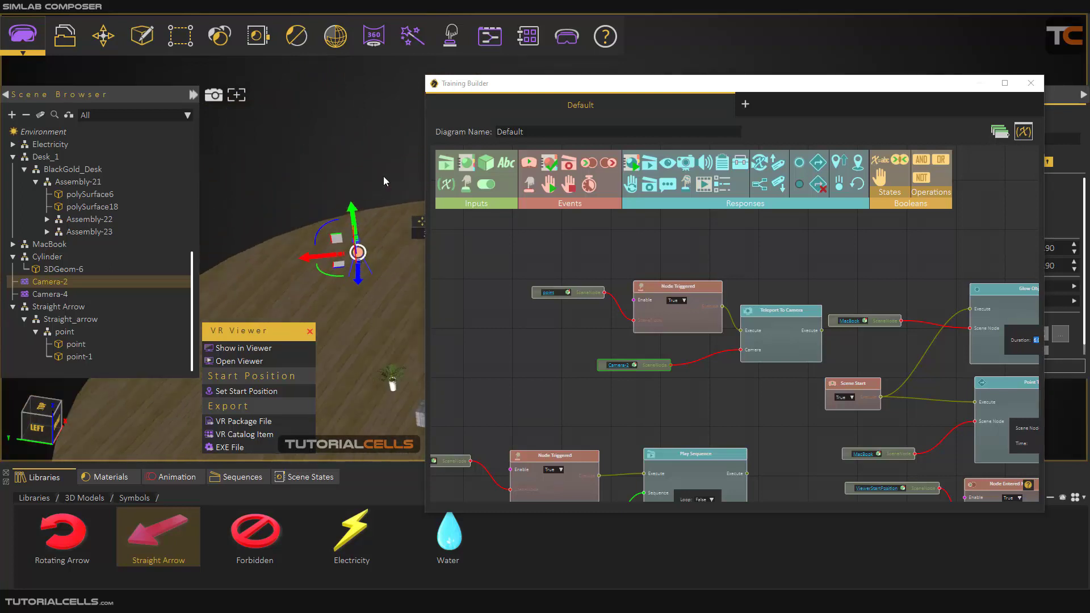
left_click(383, 176)
scroll(383, 177, "down", 5)
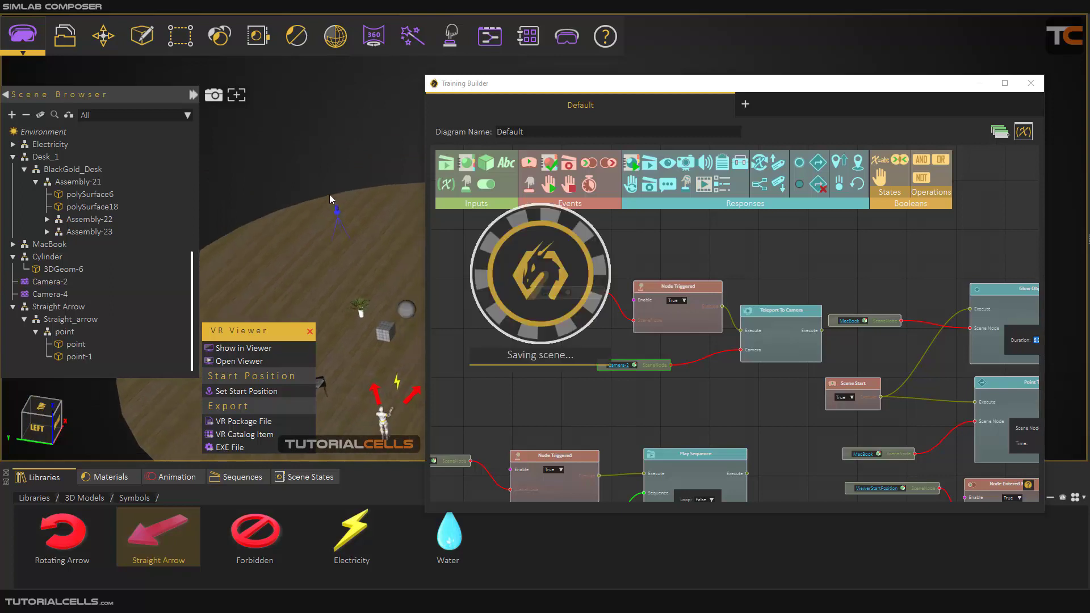
Add another scene node input above the existing arrow input and assign the second red arrow, point-1, to it
middle_click_drag(699, 366, 673, 365)
scroll(368, 339, "down", 5)
middle_click_drag(369, 338, 295, 276)
scroll(294, 278, "up", 5)
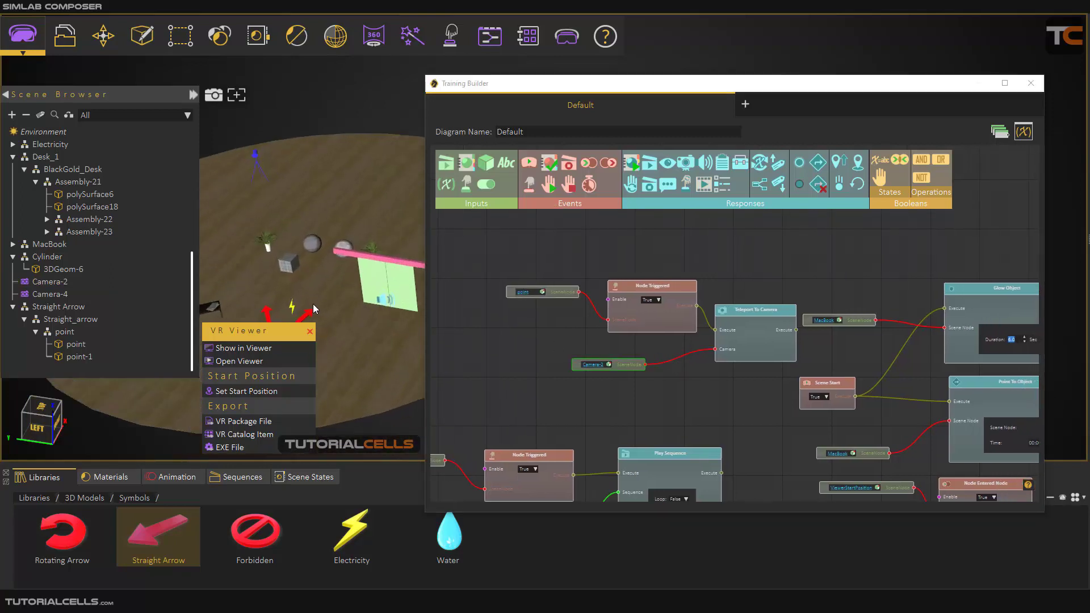
left_click(319, 258)
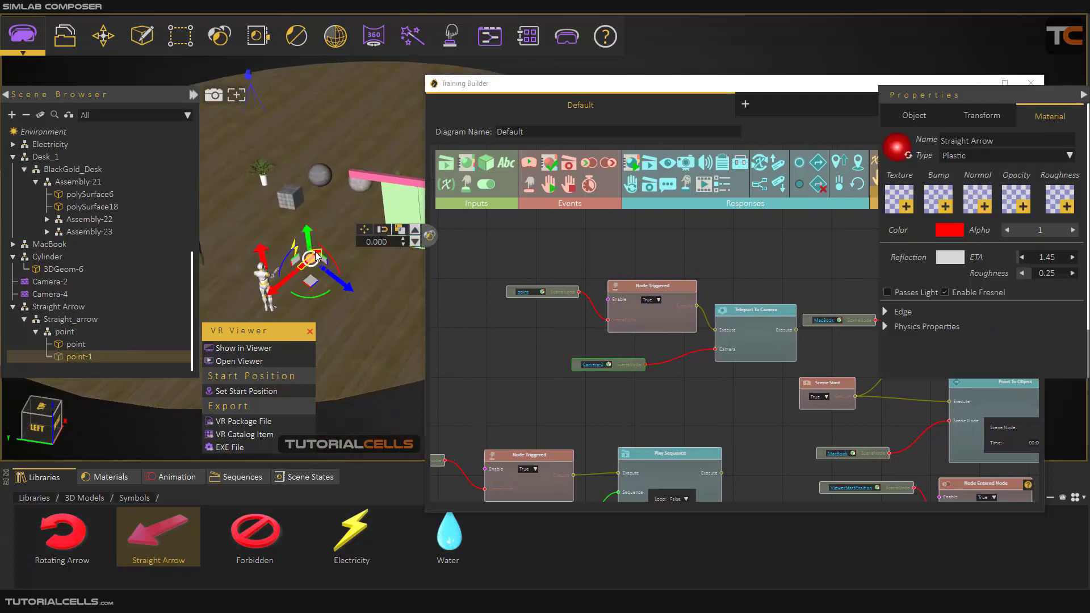
left_click_drag(483, 165, 474, 300)
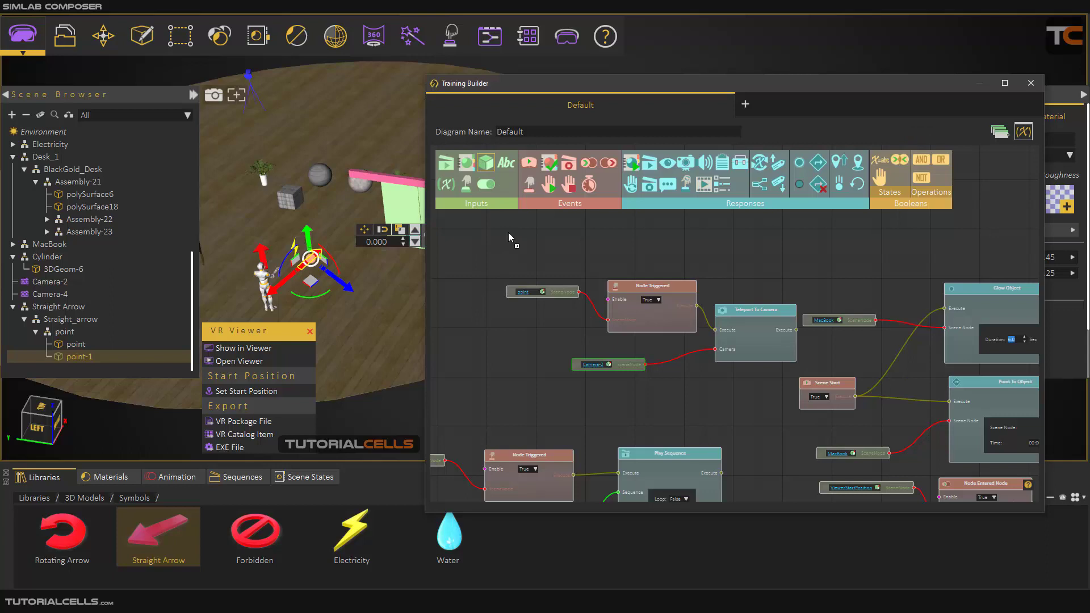
left_click_drag(509, 232, 512, 239)
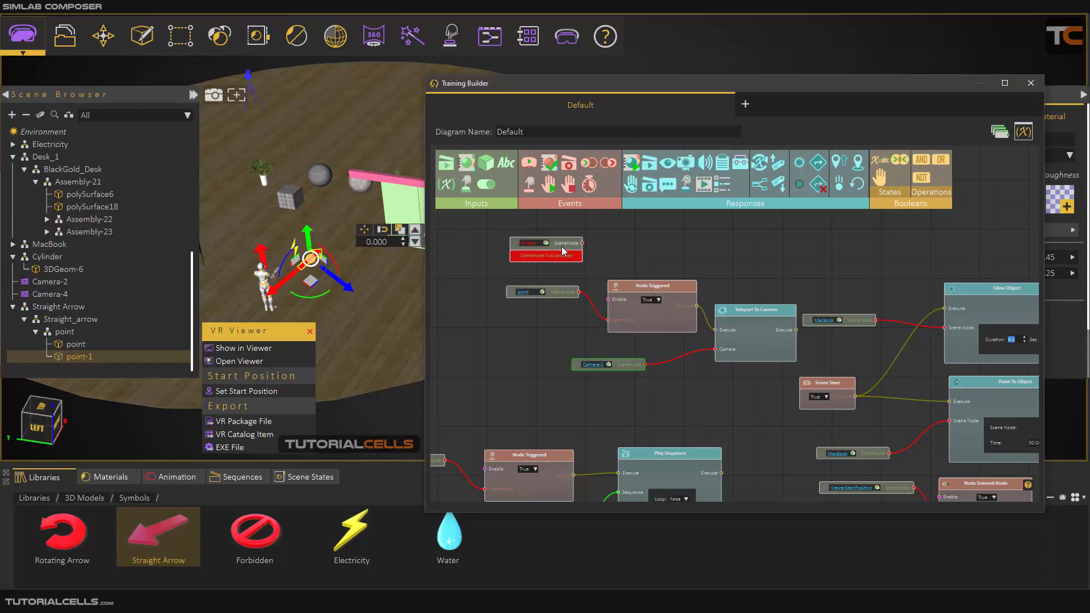
scroll(622, 282, "up", 2)
scroll(567, 268, "down", 2)
middle_click_drag(546, 264, 556, 282)
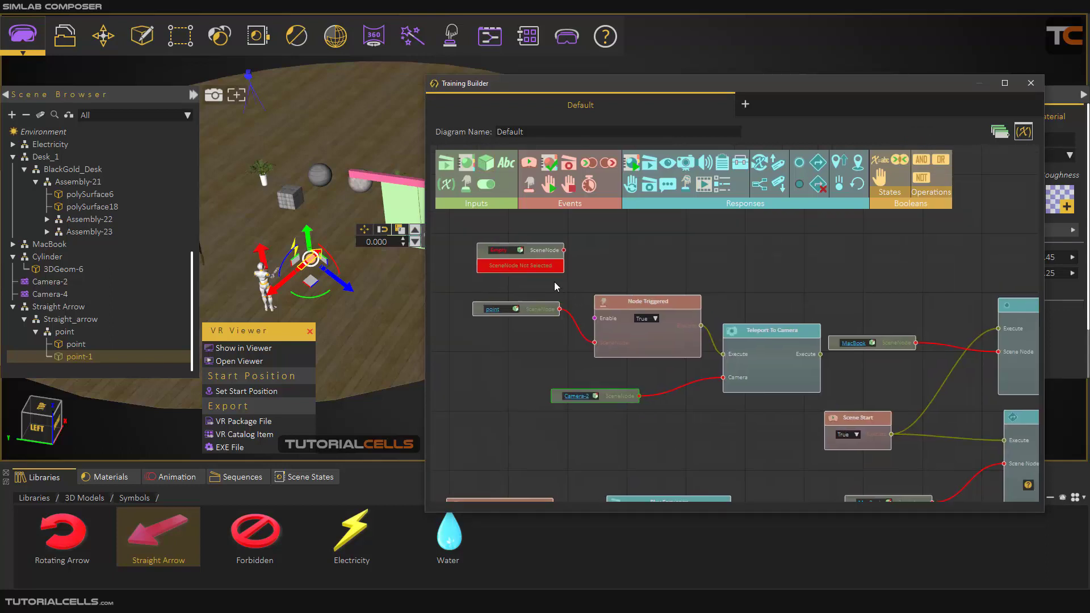
left_click(519, 250)
left_click_drag(563, 250, 594, 343)
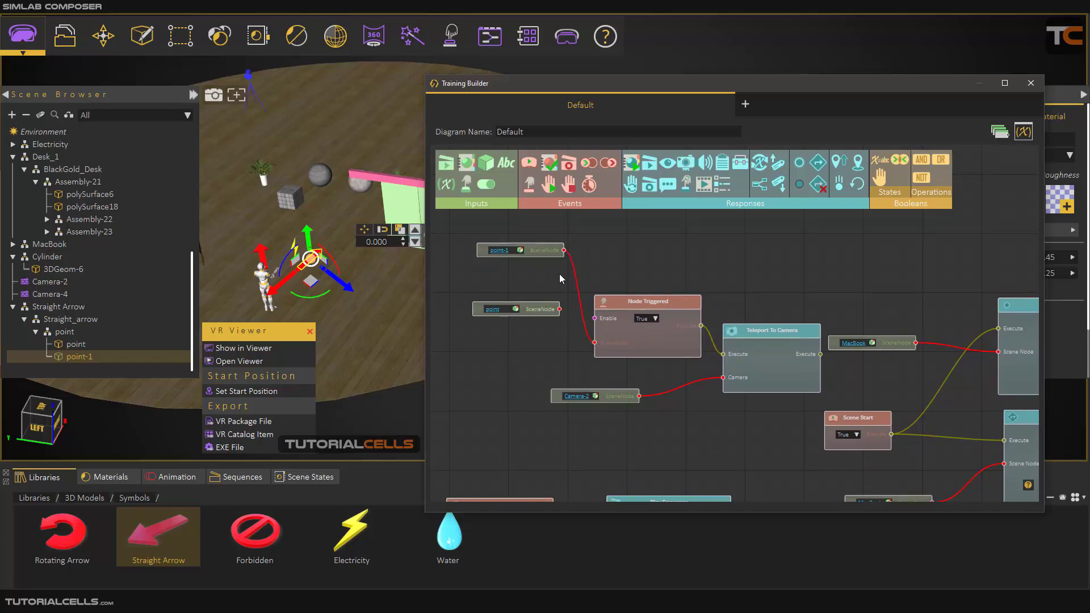
left_click_drag(559, 308, 594, 342)
left_click(633, 305)
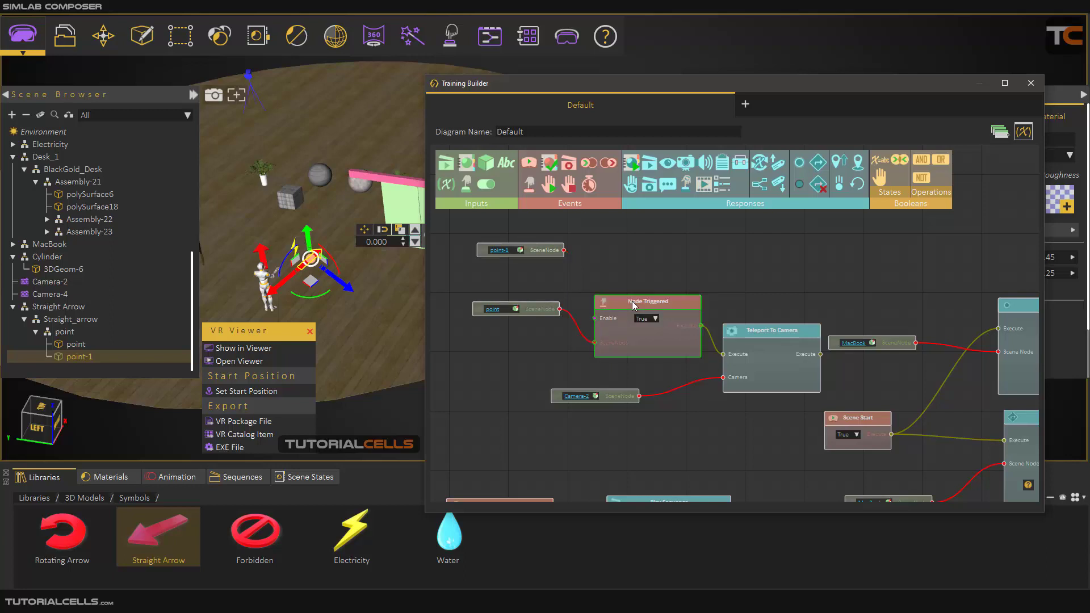
Add a second Node Triggered event above the first and link the point-1 input to its SceneNode input
left_click_drag(529, 182, 593, 216)
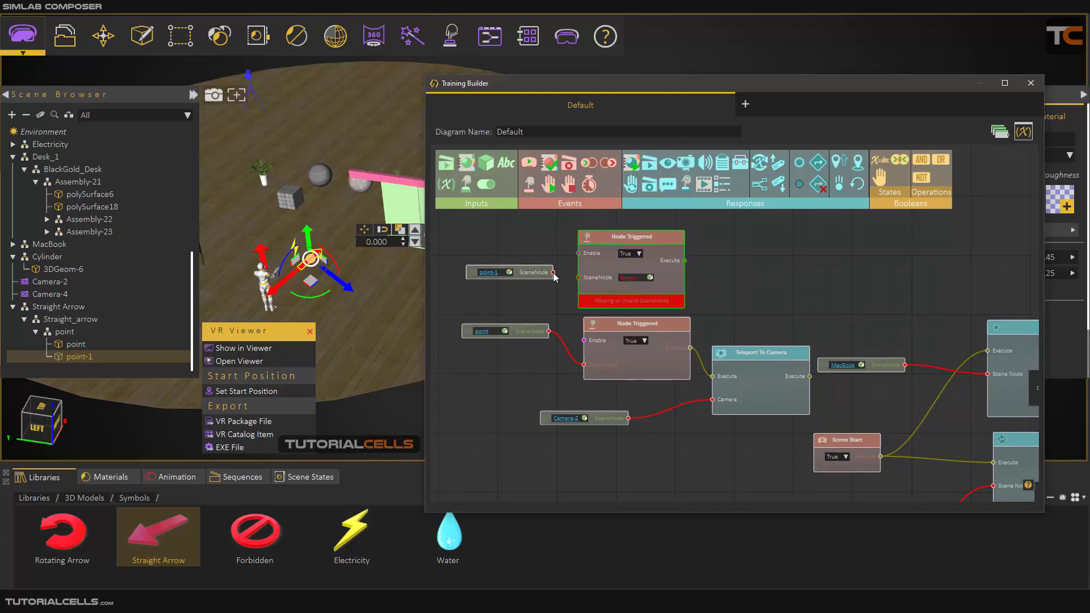
left_click_drag(554, 276, 579, 278)
left_click_drag(632, 242, 636, 248)
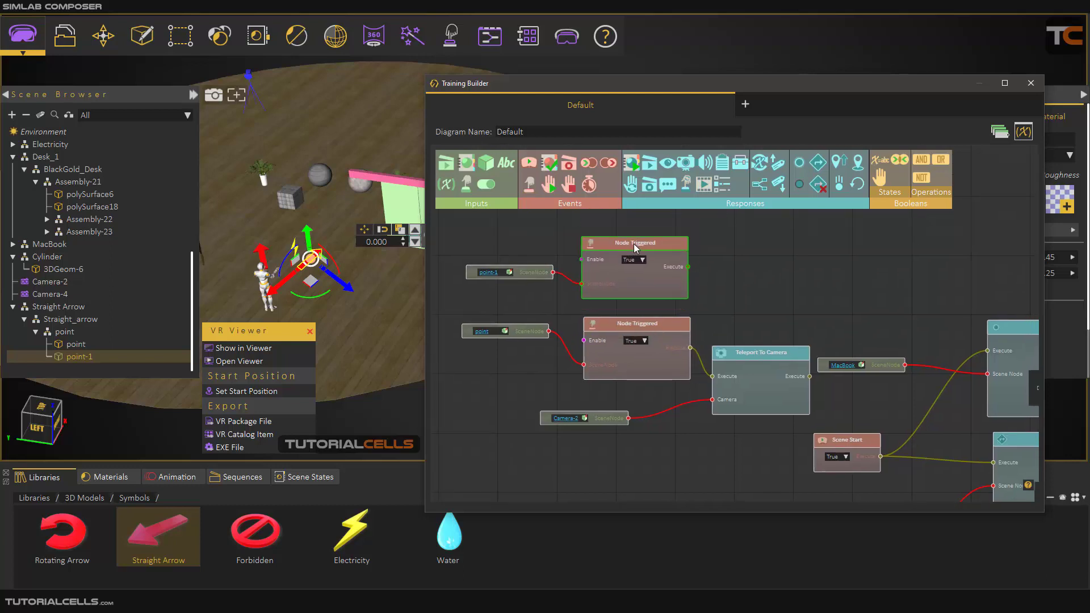
Add a second Teleport To Camera response and run it from point-1's Node Triggered event
middle_click_drag(706, 302, 643, 301)
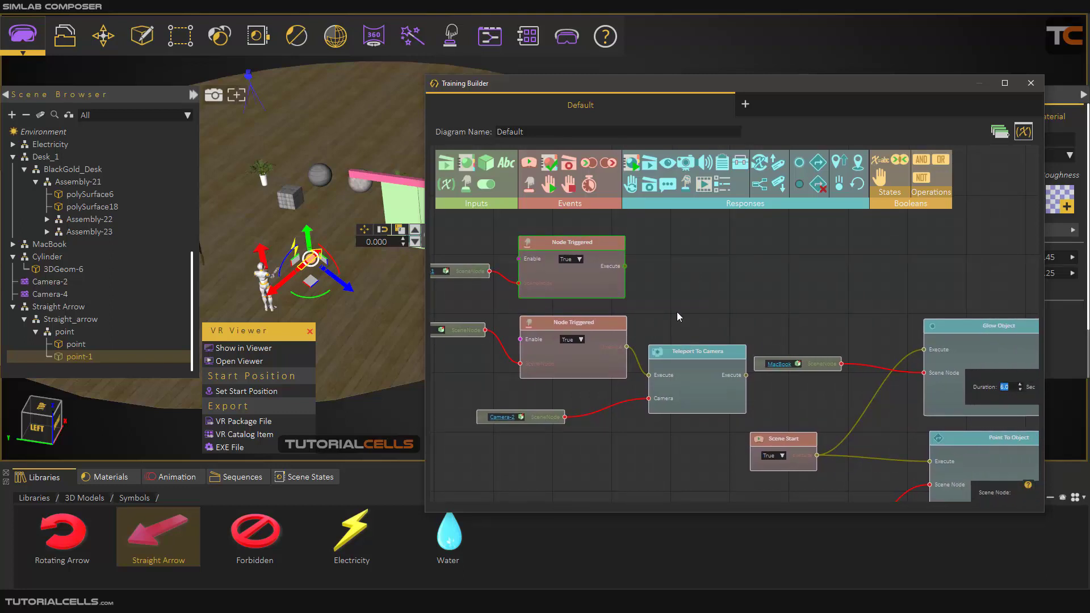
left_click_drag(685, 164, 687, 245)
left_click_drag(624, 266, 666, 263)
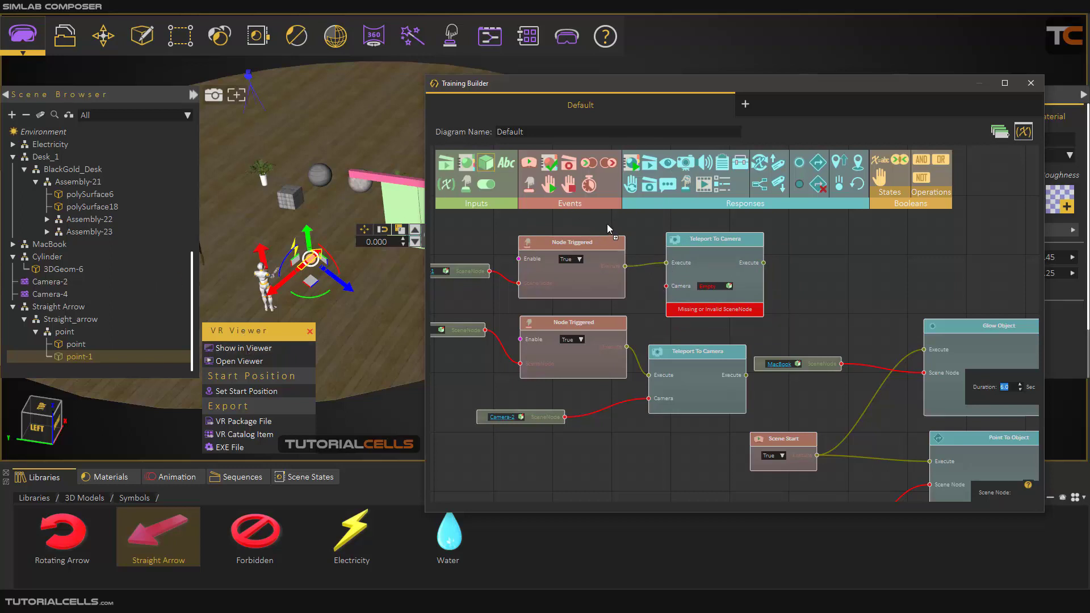
Add a scene node input, assign Camera-4 to it, and link it to the second Teleport To Camera response's Camera input
left_click_drag(608, 227, 605, 224)
scroll(608, 253, "down", 1)
middle_click_drag(606, 273, 601, 304)
left_click_drag(673, 280, 631, 257)
left_click(41, 294)
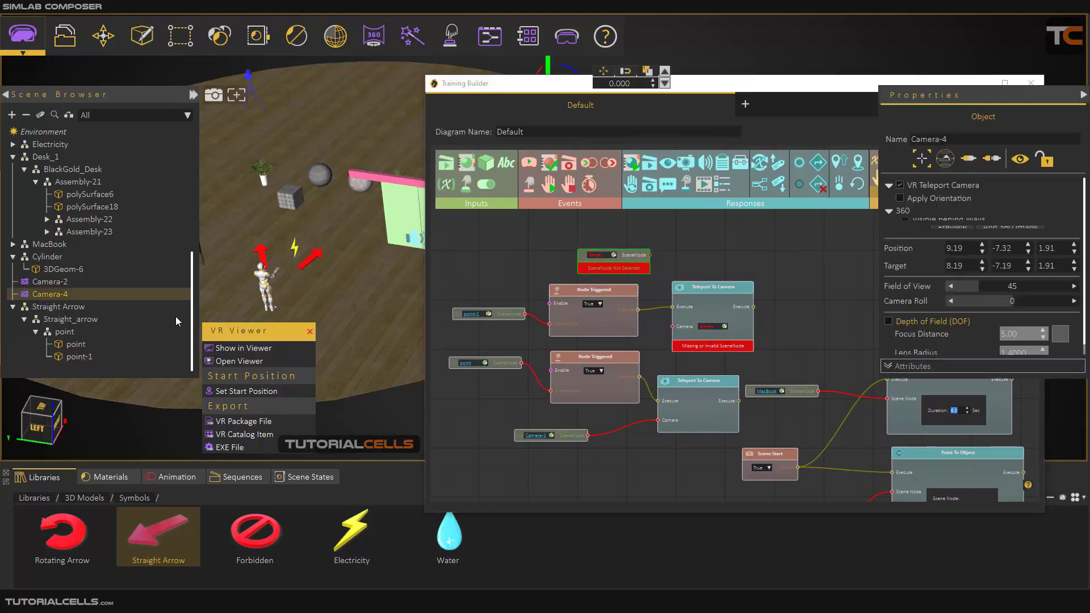
left_click(614, 256)
scroll(649, 280, "up", 4)
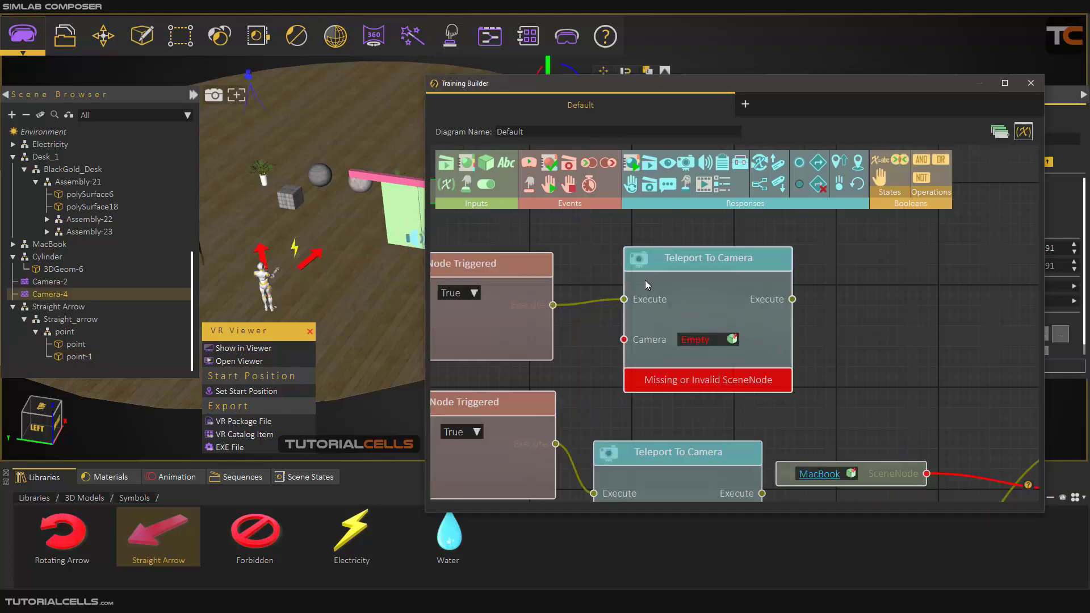
scroll(644, 282, "down", 2)
middle_click_drag(631, 289, 626, 307)
left_click_drag(609, 243, 639, 345)
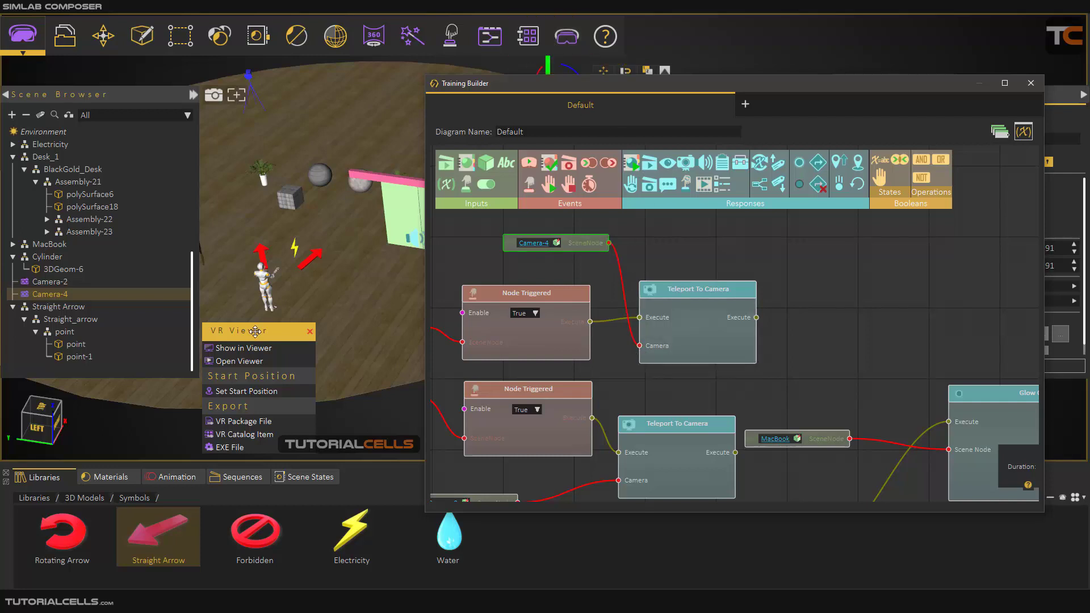
Test the second arrow's teleport to Camera-4 in the VR Viewer and exit without saving the scene
left_click(567, 36)
left_click(394, 296)
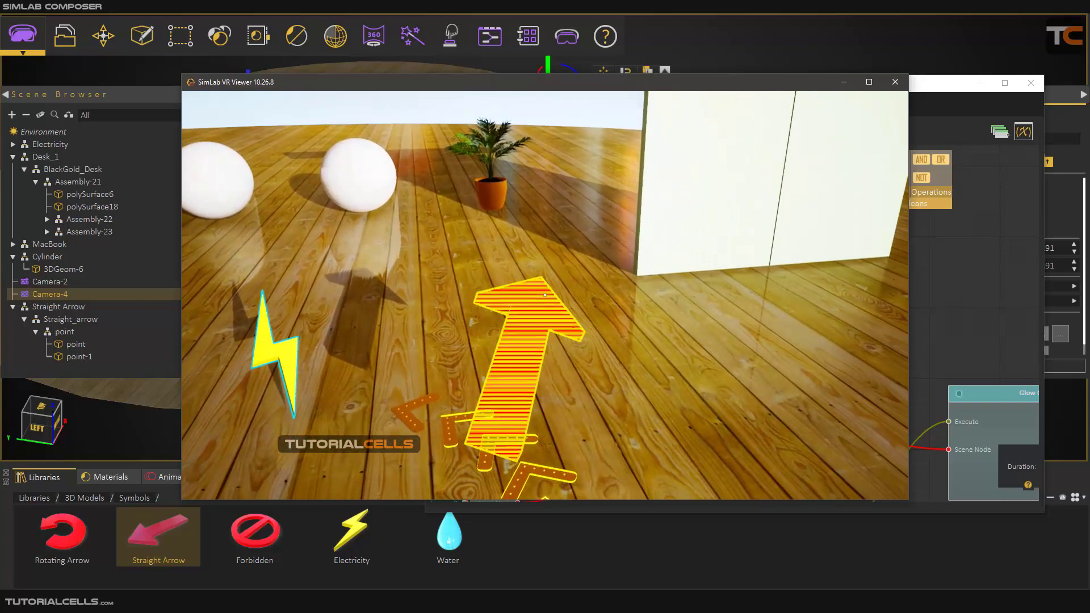
left_click(545, 296)
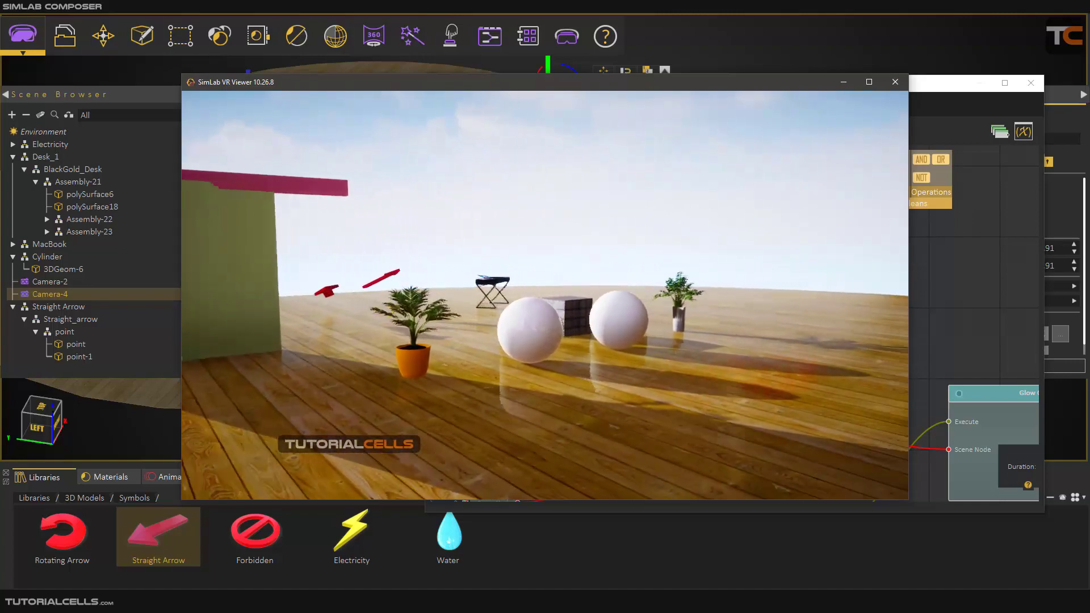
key("Escape")
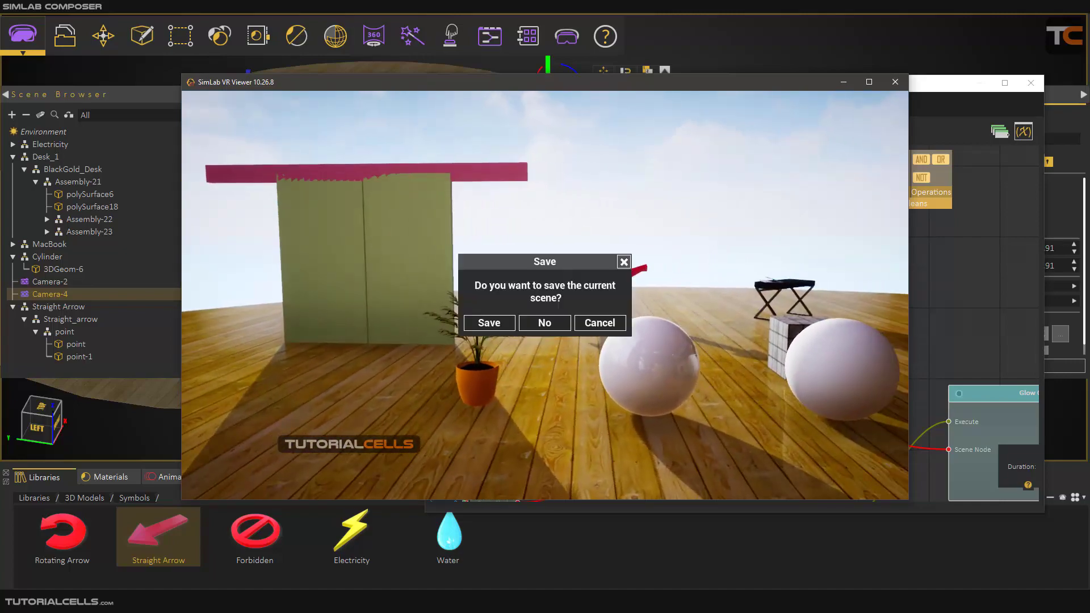
left_click(544, 321)
Add a Node Grab Started event in an empty area of the diagram, away from the teleport nodes
scroll(473, 259, "down", 3)
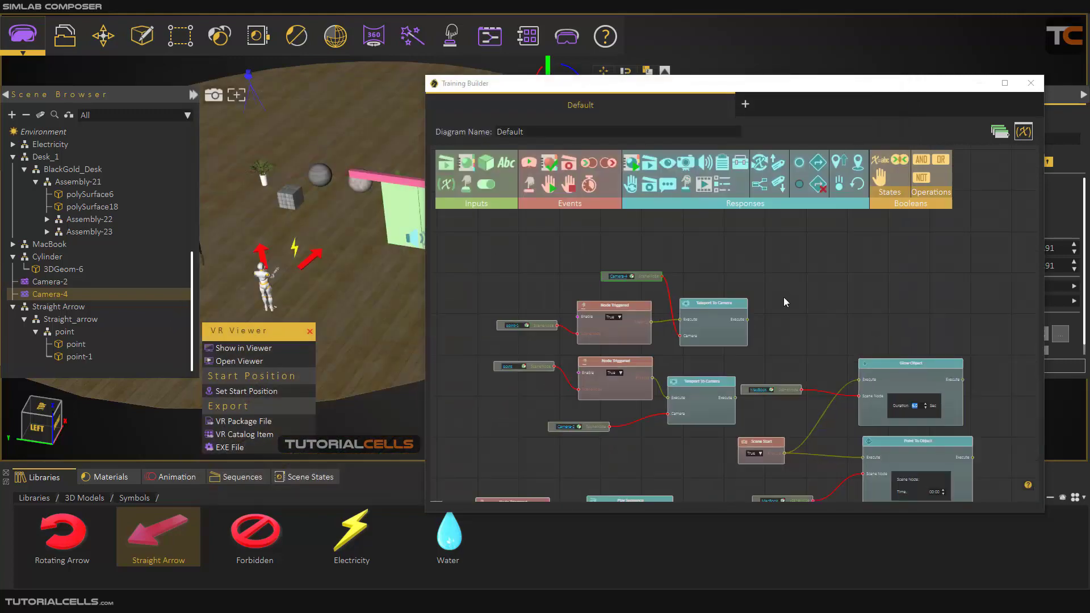
scroll(780, 290, "down", 2)
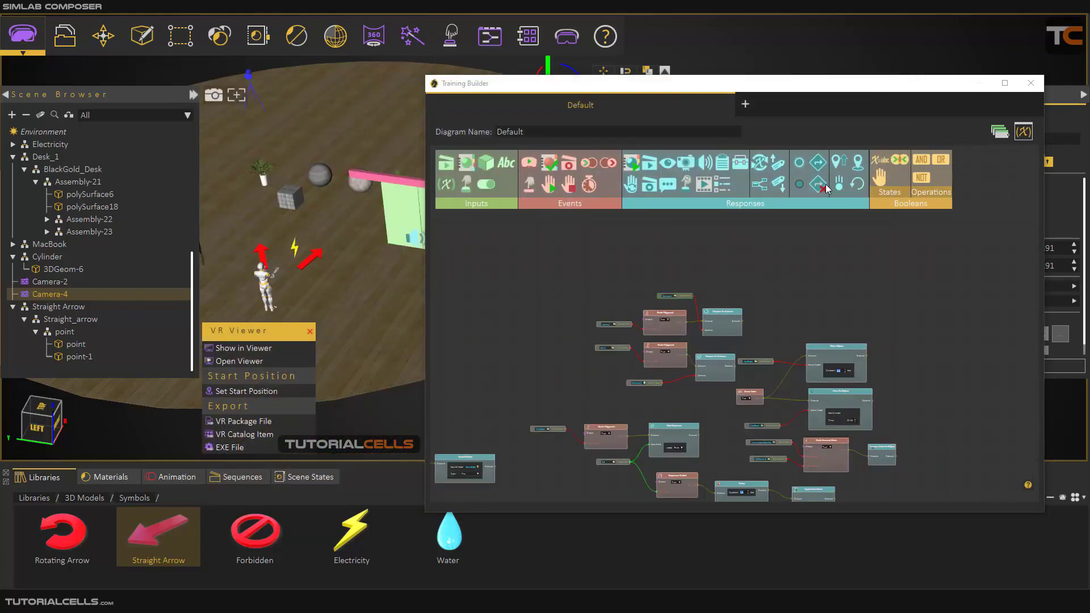
left_click_drag(568, 261, 718, 245)
left_click_drag(610, 304, 623, 322)
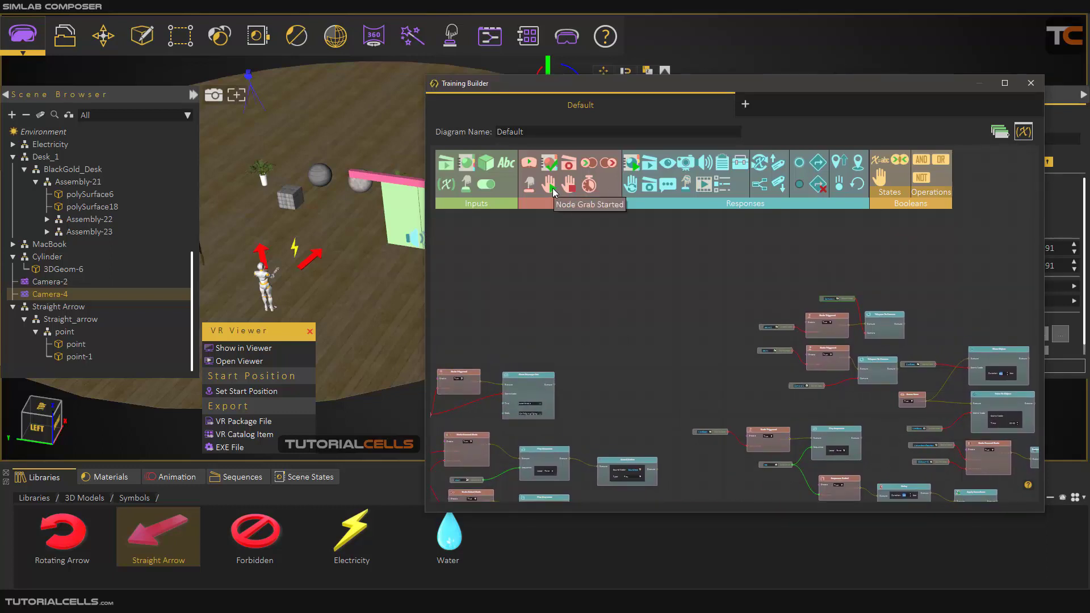
scroll(550, 271, "up", 3)
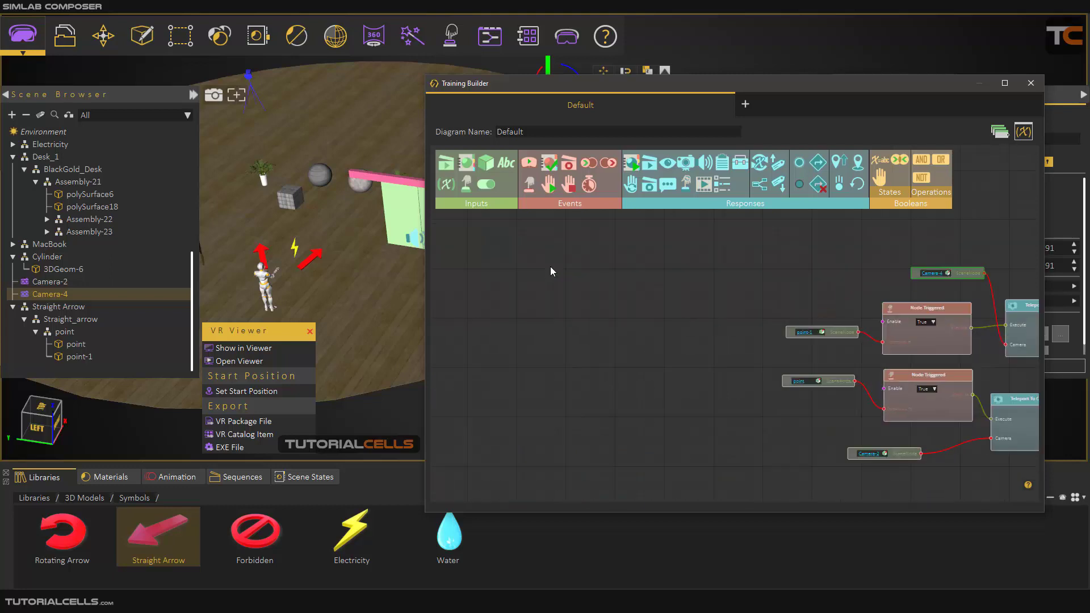
middle_click_drag(570, 286, 824, 366)
scroll(610, 279, "up", 2)
middle_click_drag(608, 282, 649, 312)
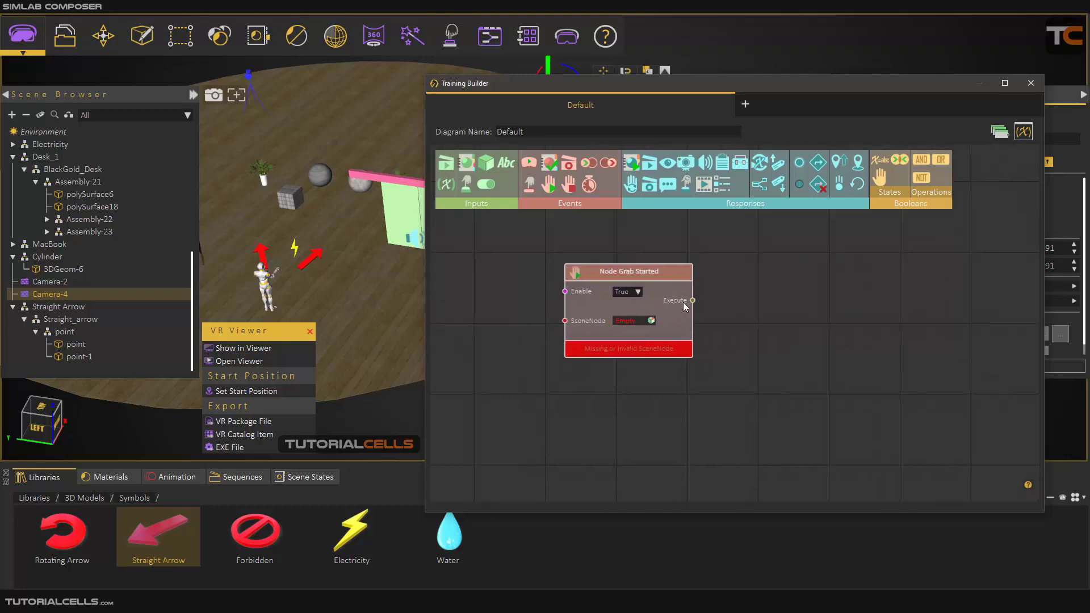
Close the Training Builder and move the tiled cube onto the open floor in front of the green doors, beside the viewer figure
left_click(324, 233)
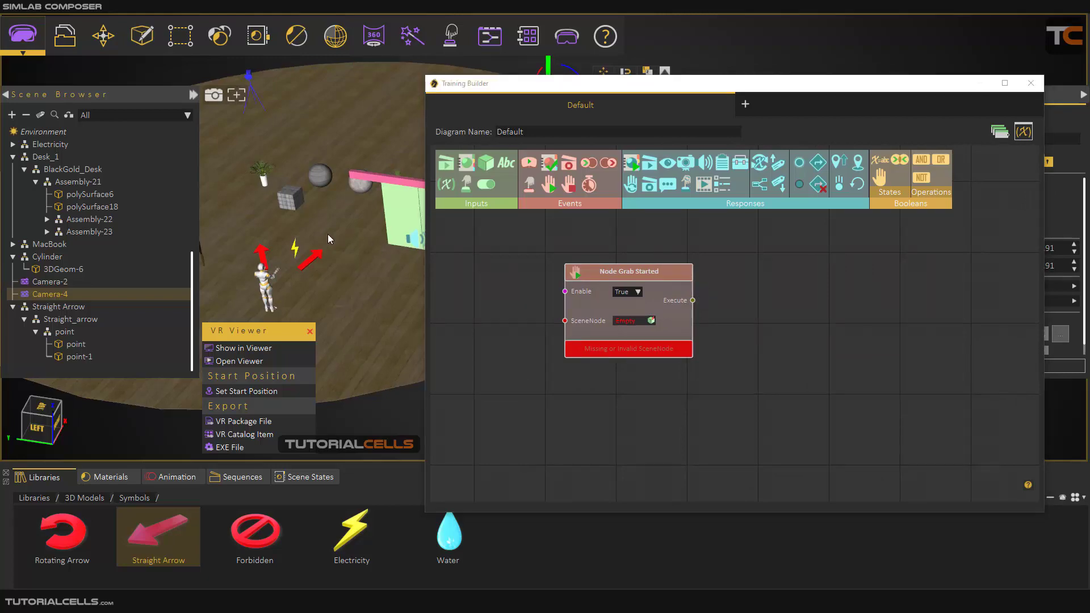
left_click(1030, 83)
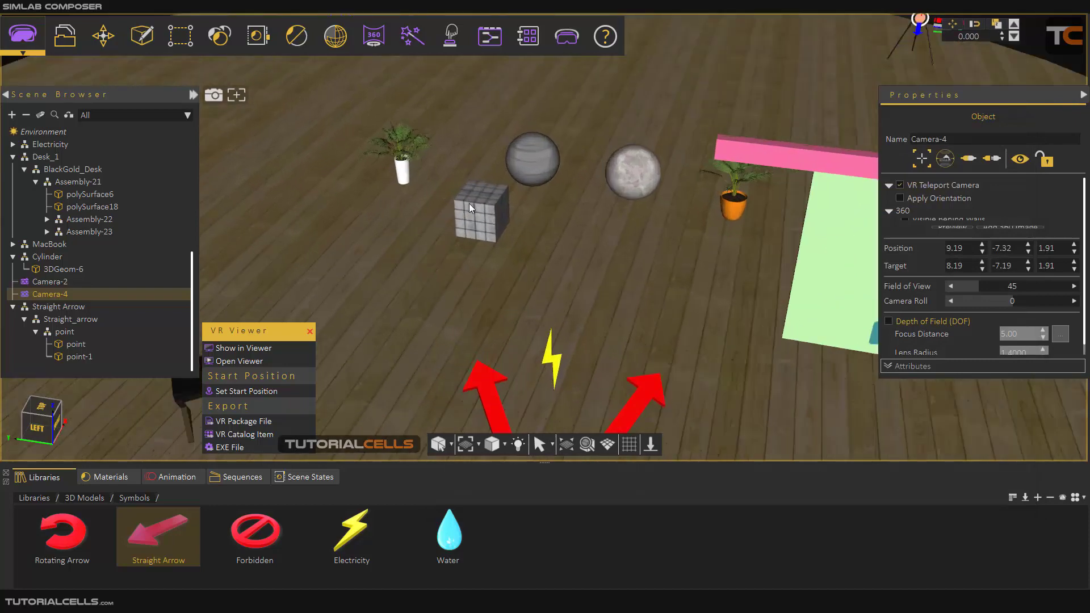
left_click(542, 225)
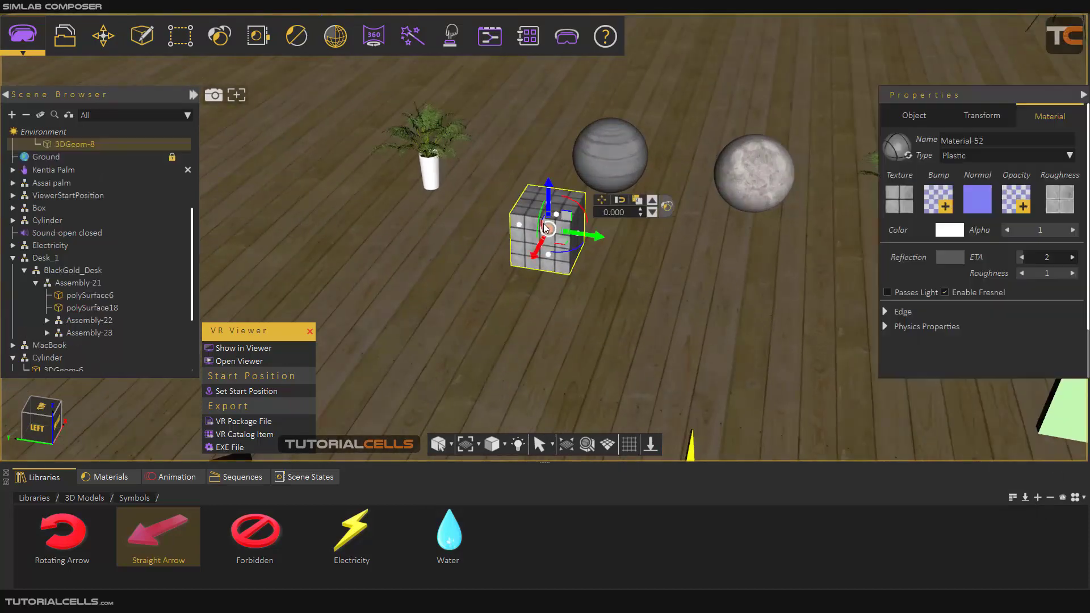
scroll(545, 227, "down", 10)
left_click_drag(545, 227, 726, 393)
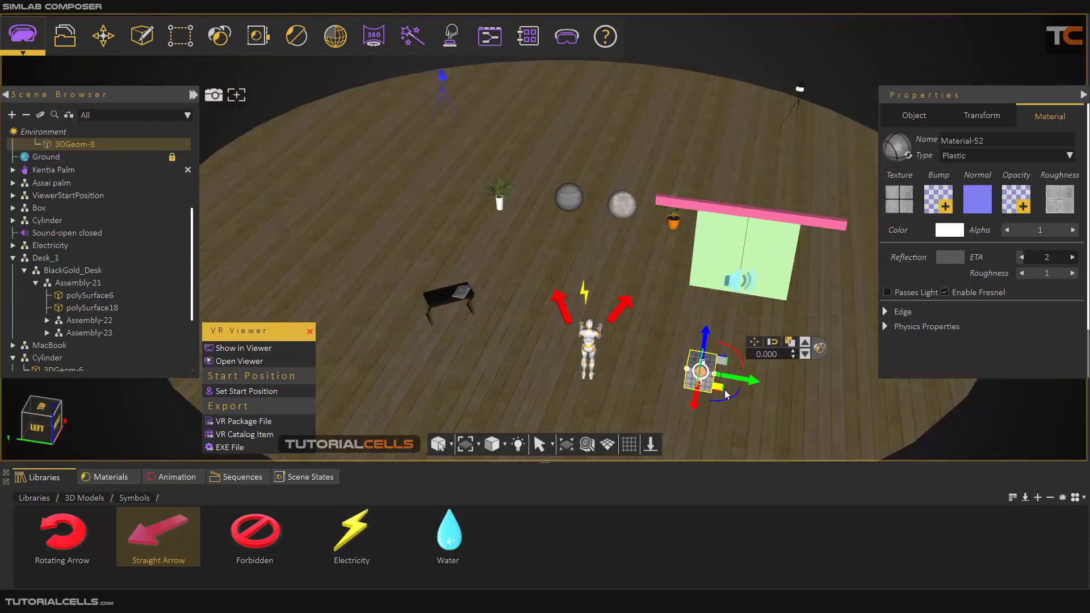
Capture a selection scene state of the tiled cube with only its material recorded
scroll(707, 378, "up", 8)
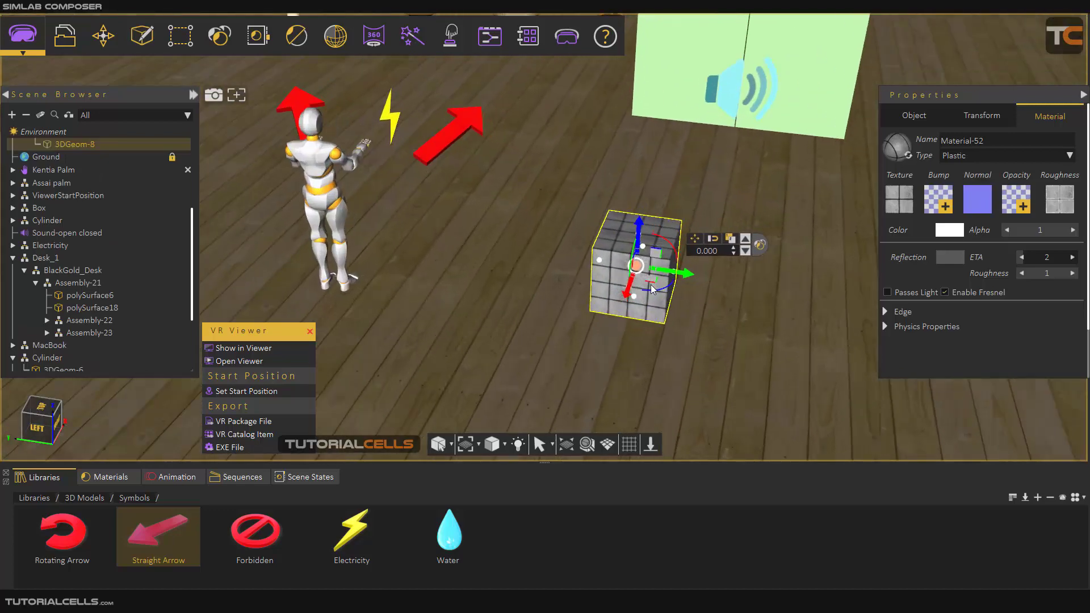
middle_click_drag(651, 289, 633, 292)
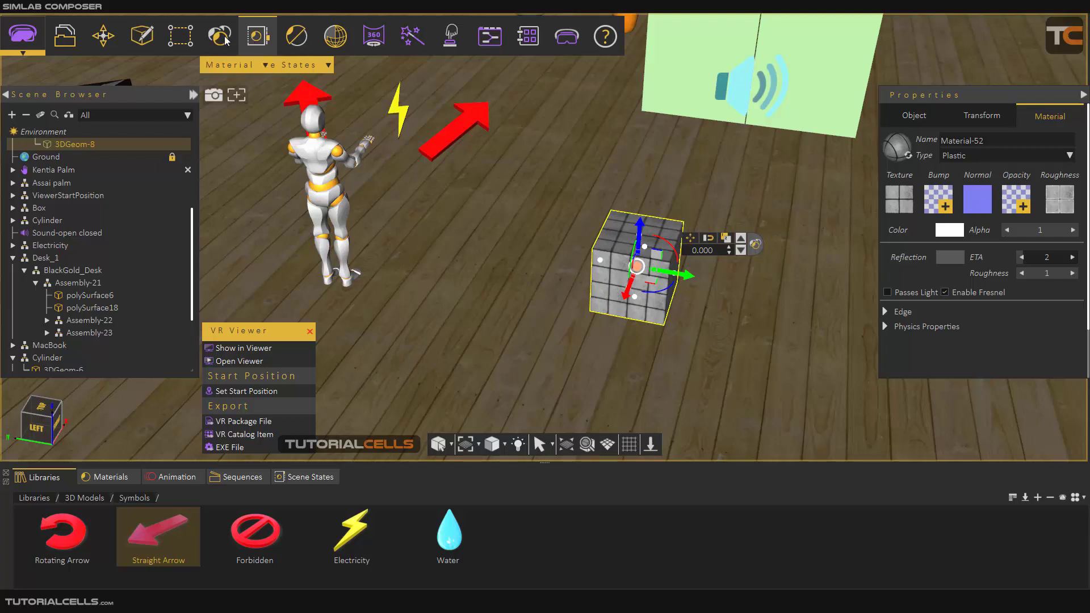
left_click(250, 41)
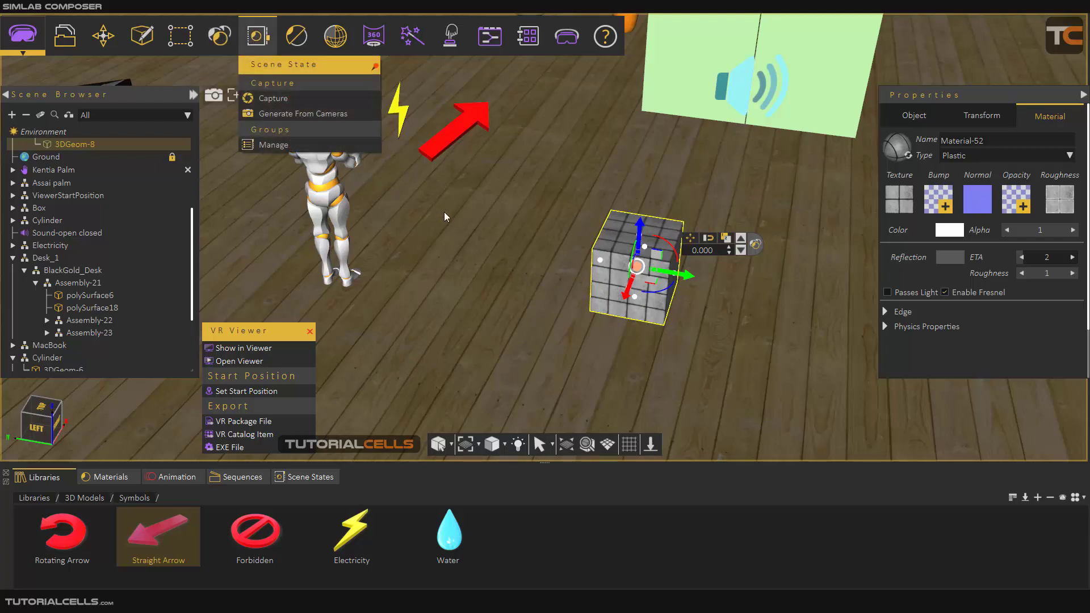
left_click(309, 99)
left_click_drag(372, 180, 357, 161)
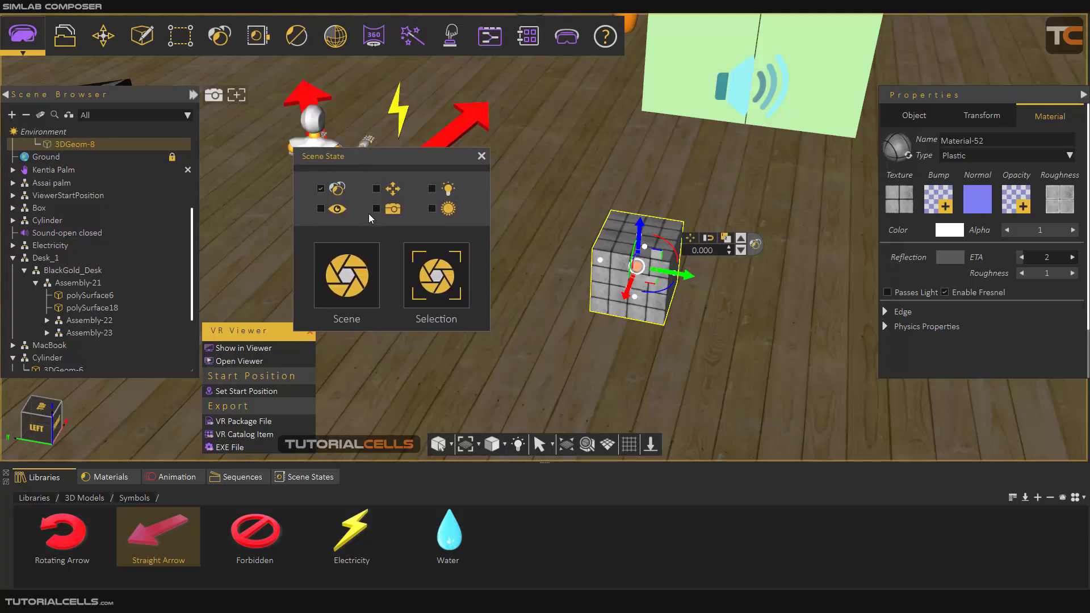
left_click(233, 478)
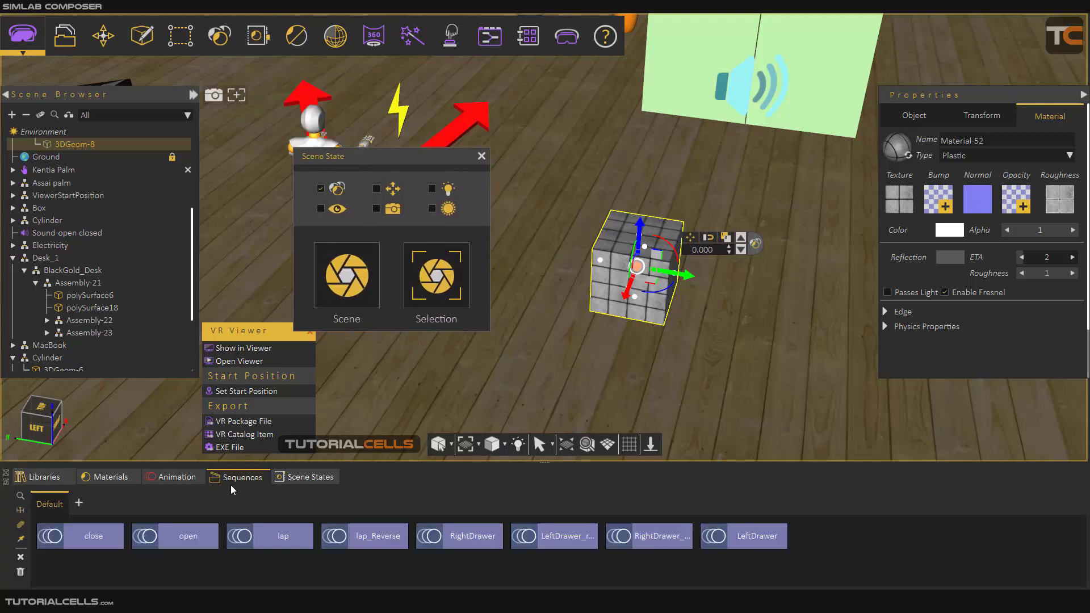
left_click(299, 478)
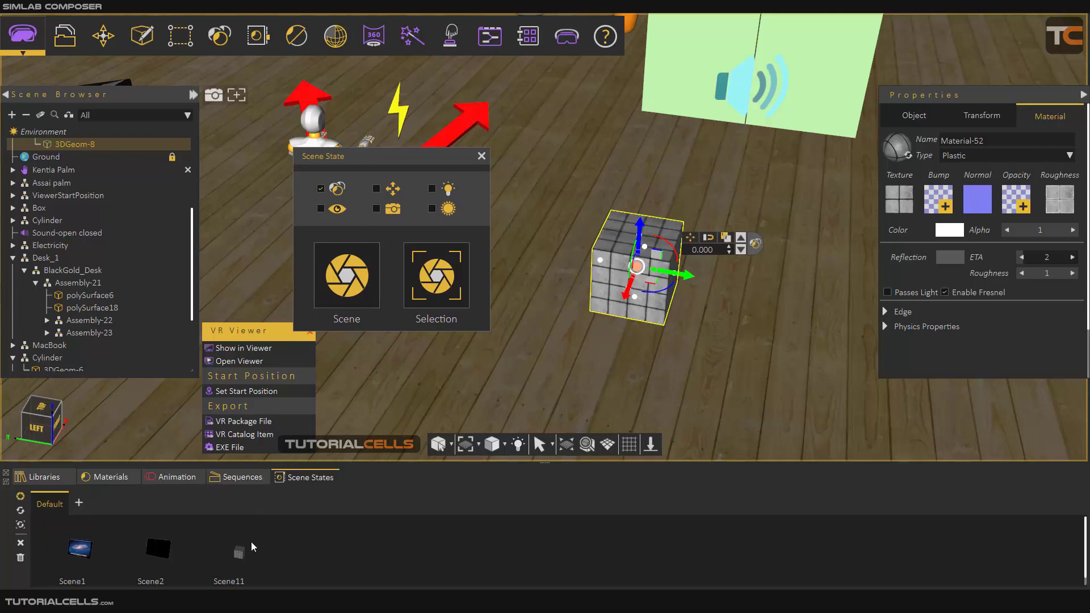
Apply the red stone material from the Traditional gemstones to the cube, capture a second selection scene state, and close the capture dialog
left_click(115, 478)
double_click(341, 551)
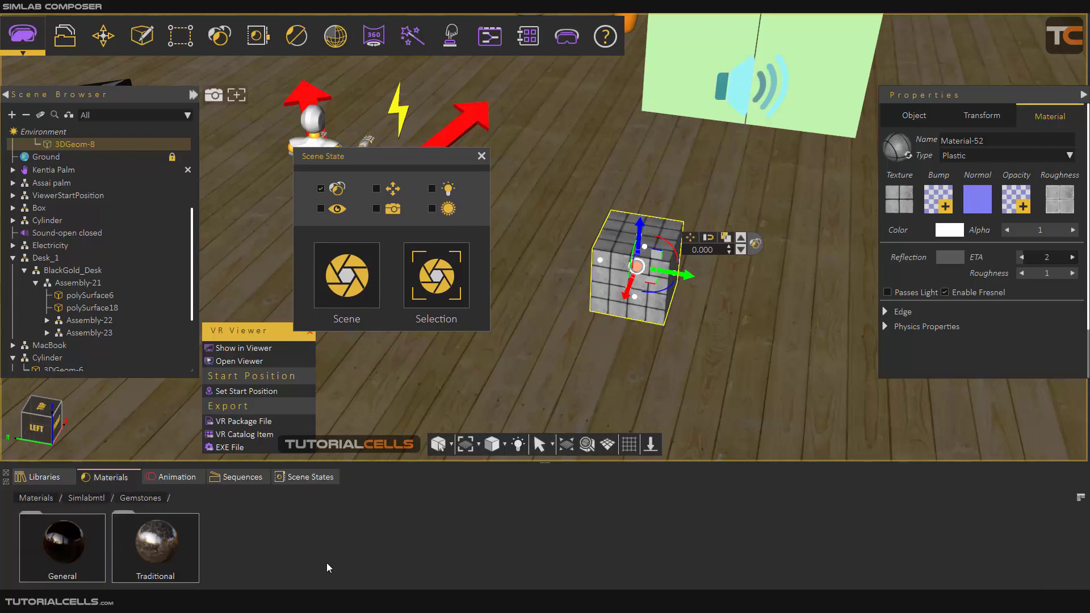
double_click(172, 565)
left_click_drag(369, 545, 615, 262)
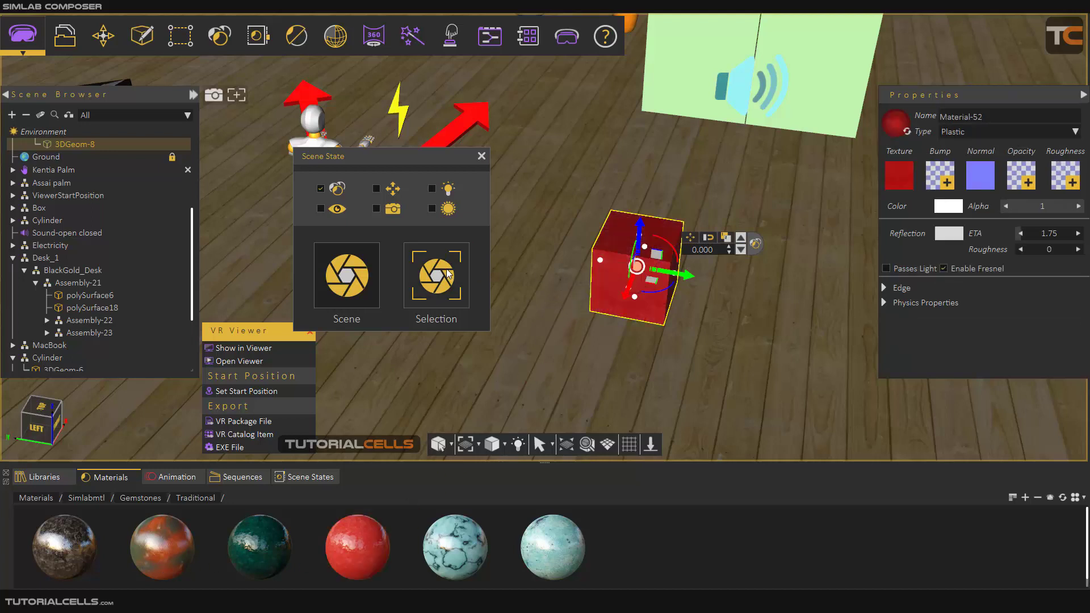
left_click(481, 155)
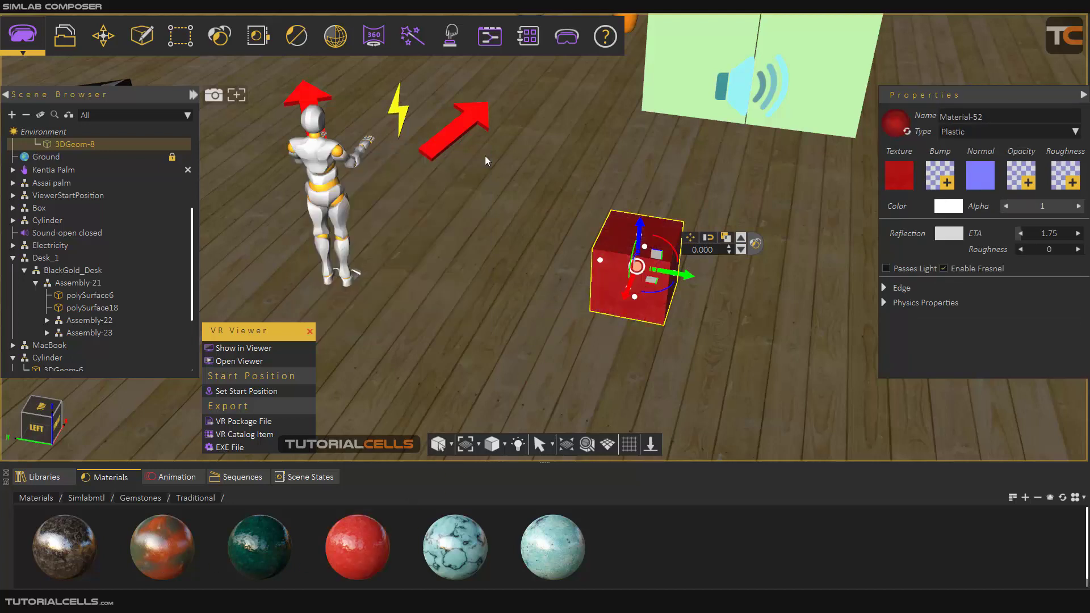
Test the Scene11 and Scene12 states on the cube, ending on Scene11 with the tiled material
left_click(305, 479)
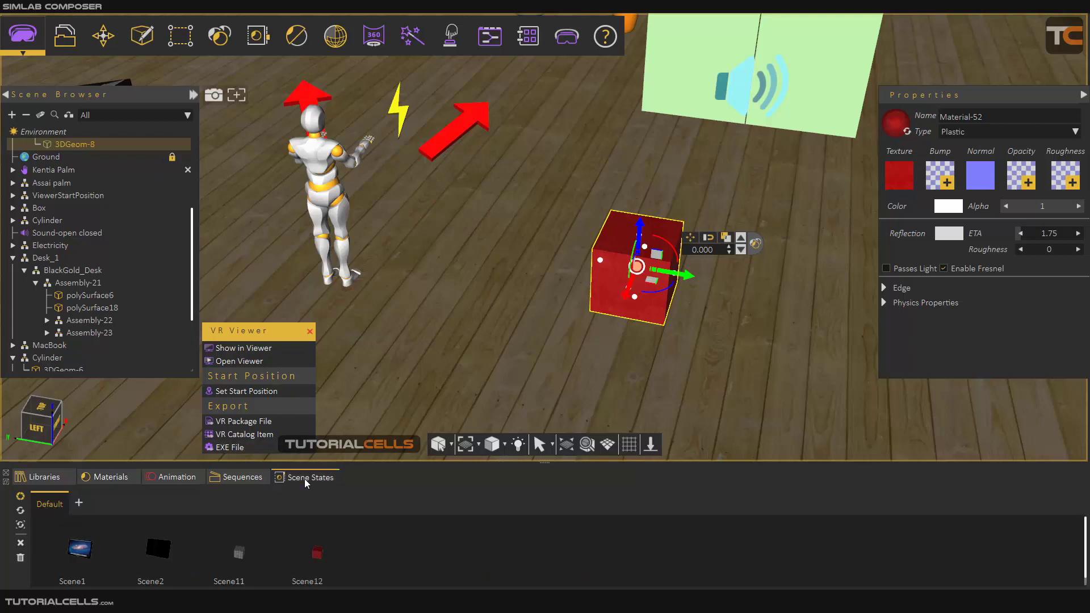
left_click(244, 556)
left_click(314, 558)
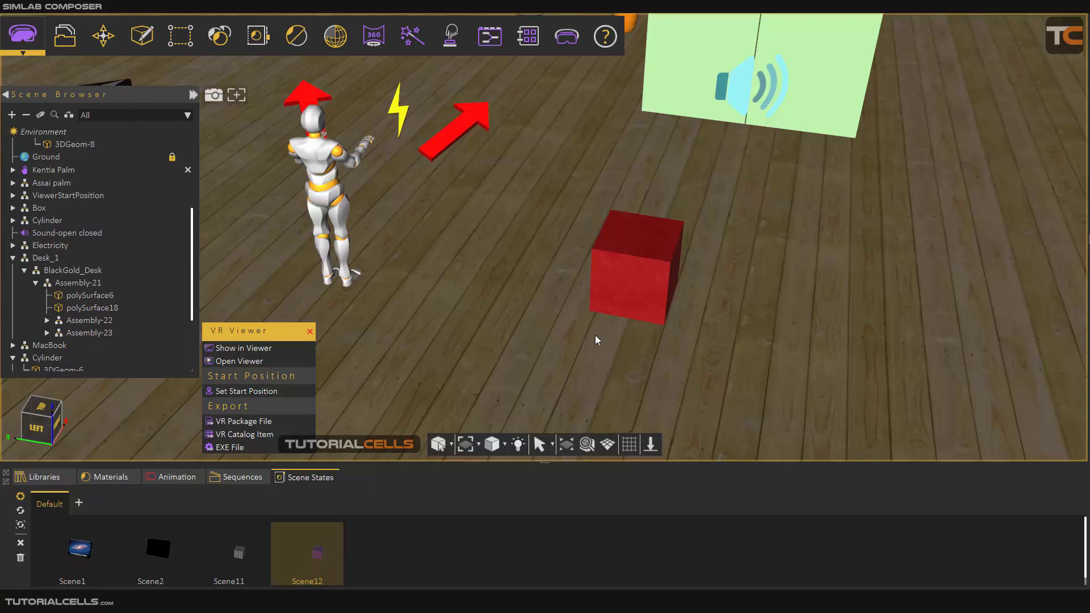
scroll(595, 335, "down", 4)
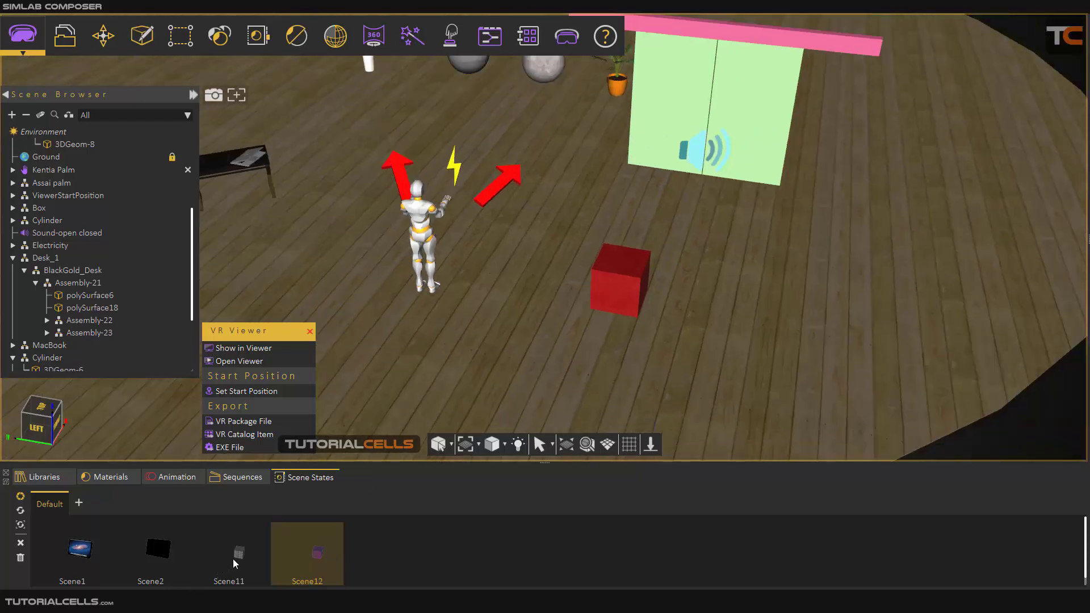
left_click(233, 559)
scroll(628, 291, "up", 5)
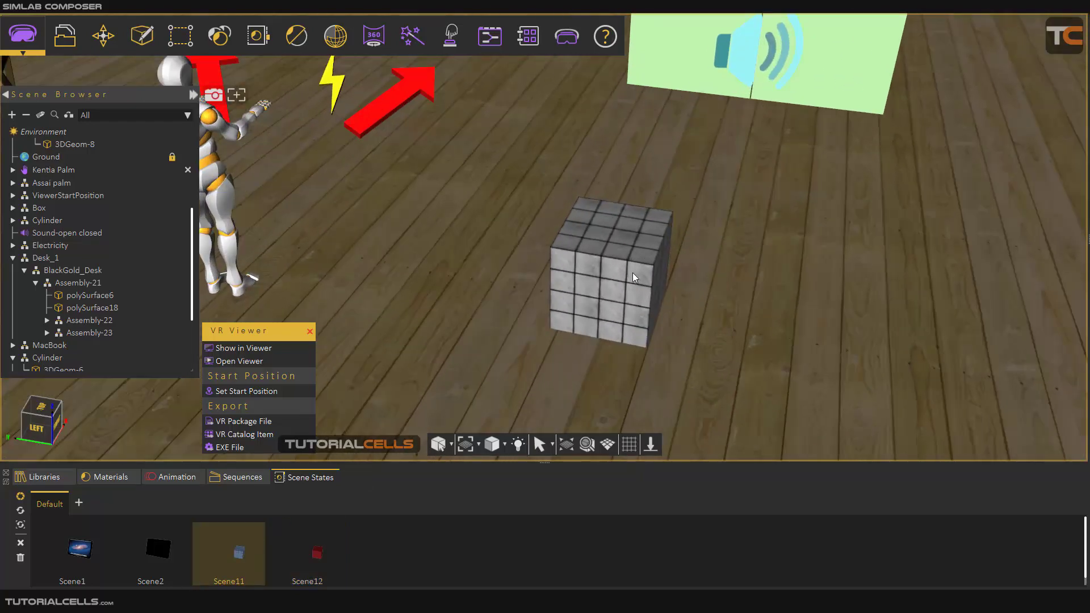
middle_click_drag(633, 273, 571, 257)
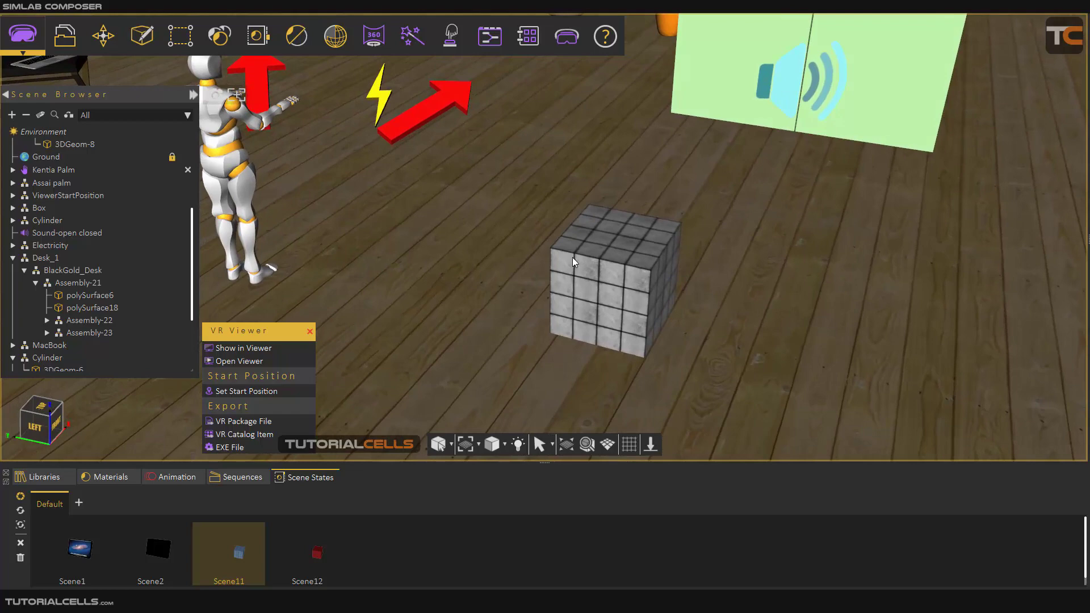
left_click(572, 257)
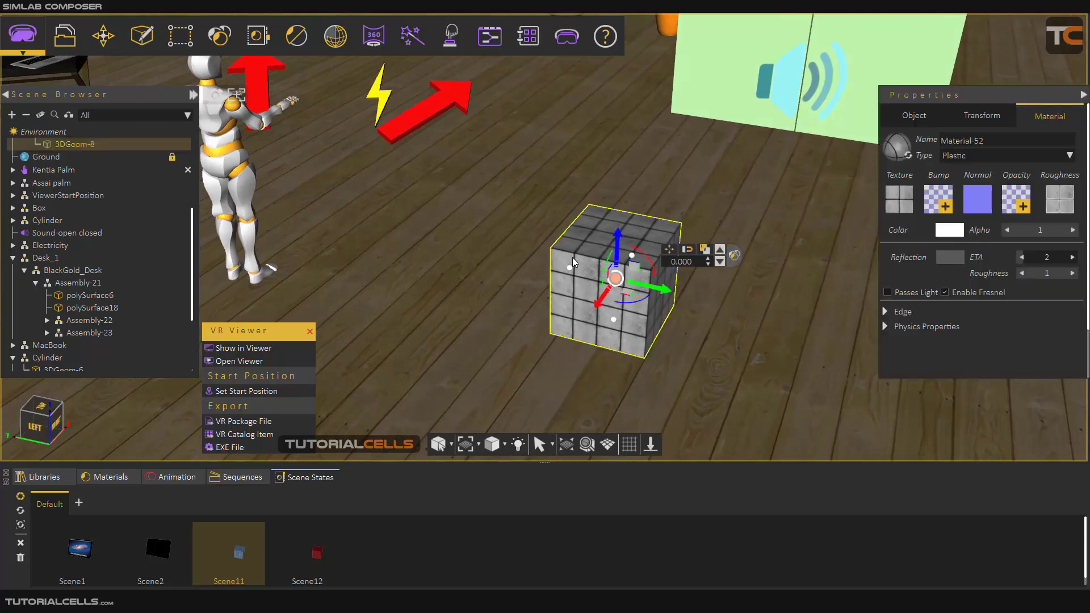
left_click(420, 38)
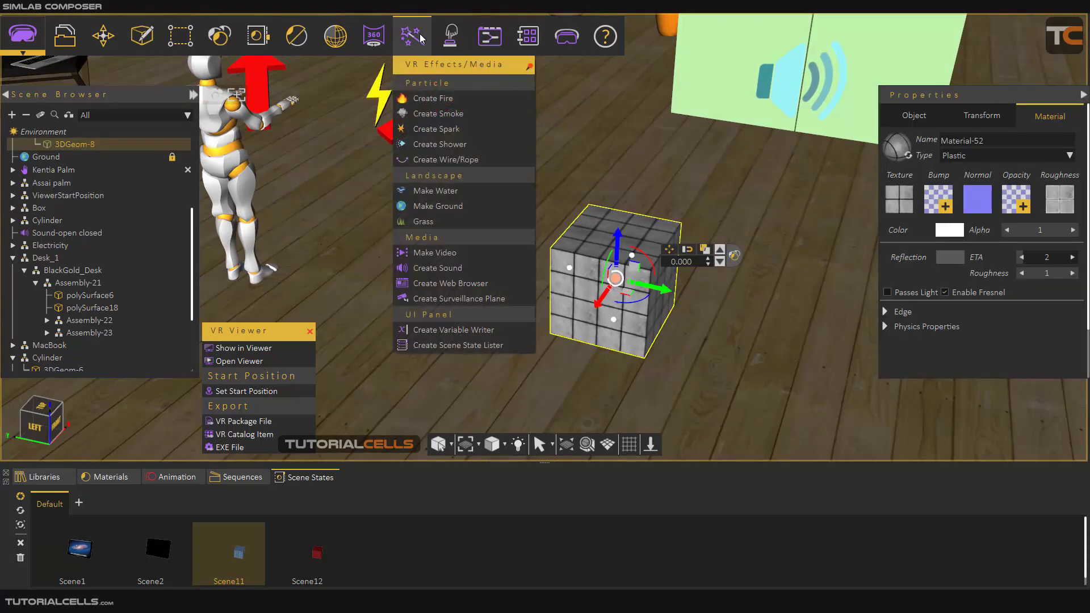
left_click(453, 38)
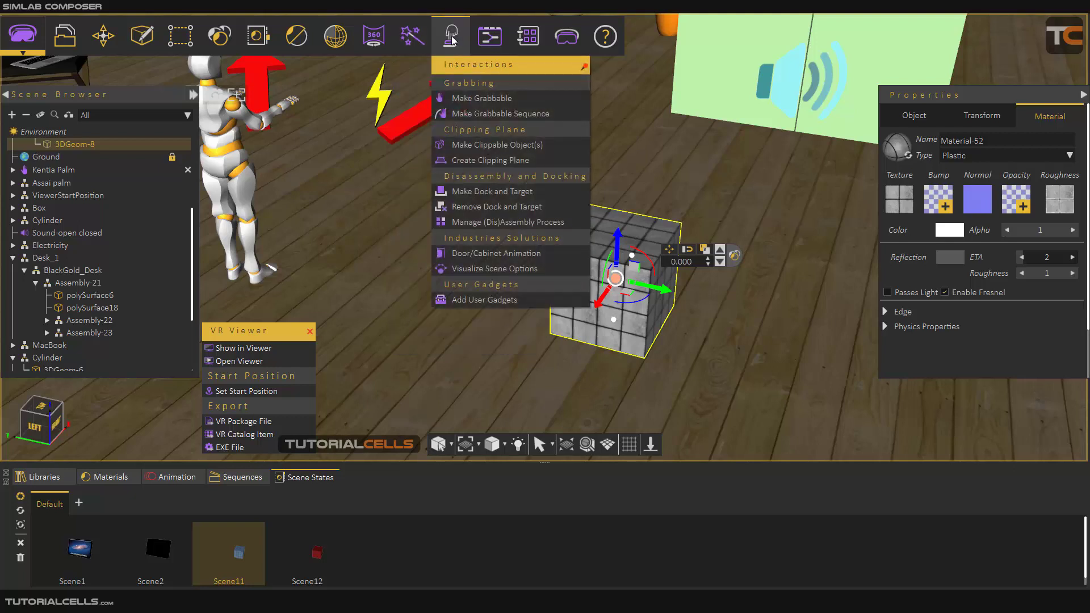
left_click(476, 100)
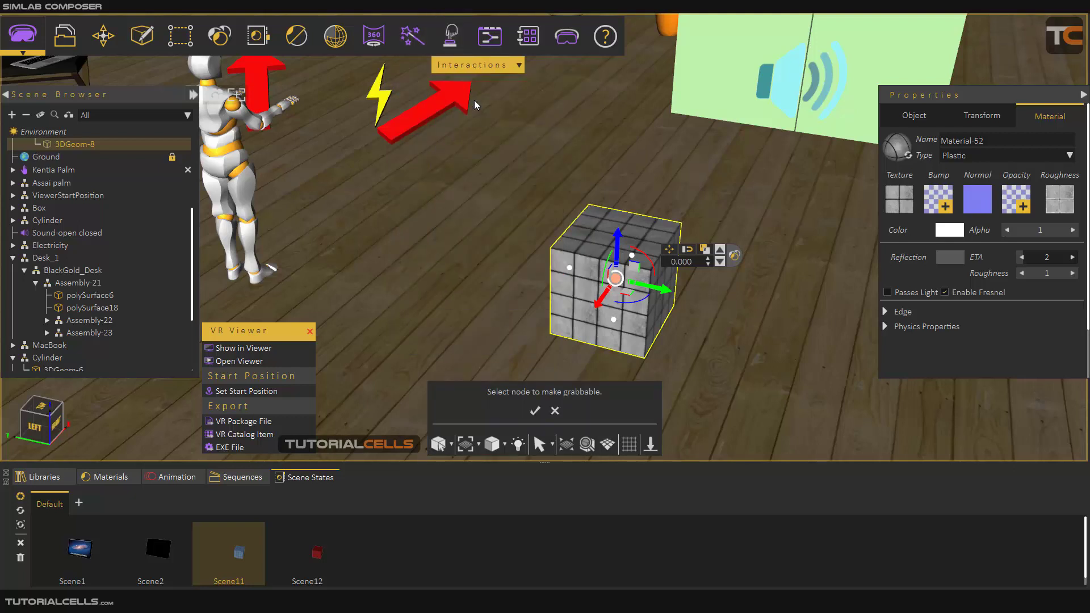
left_click(537, 412)
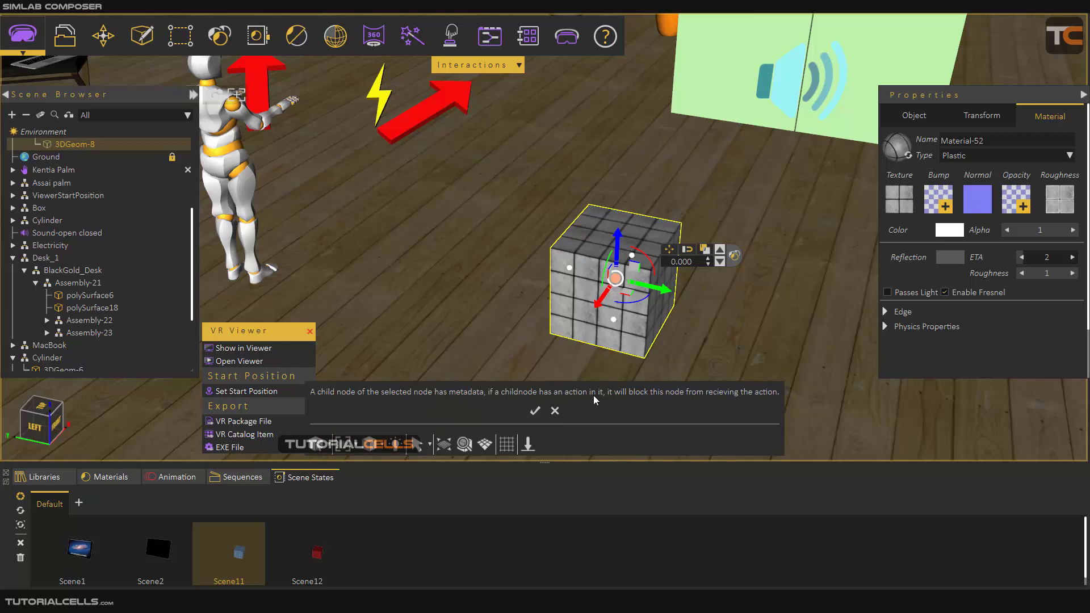
scroll(99, 255, "down", 3)
scroll(99, 255, "up", 6)
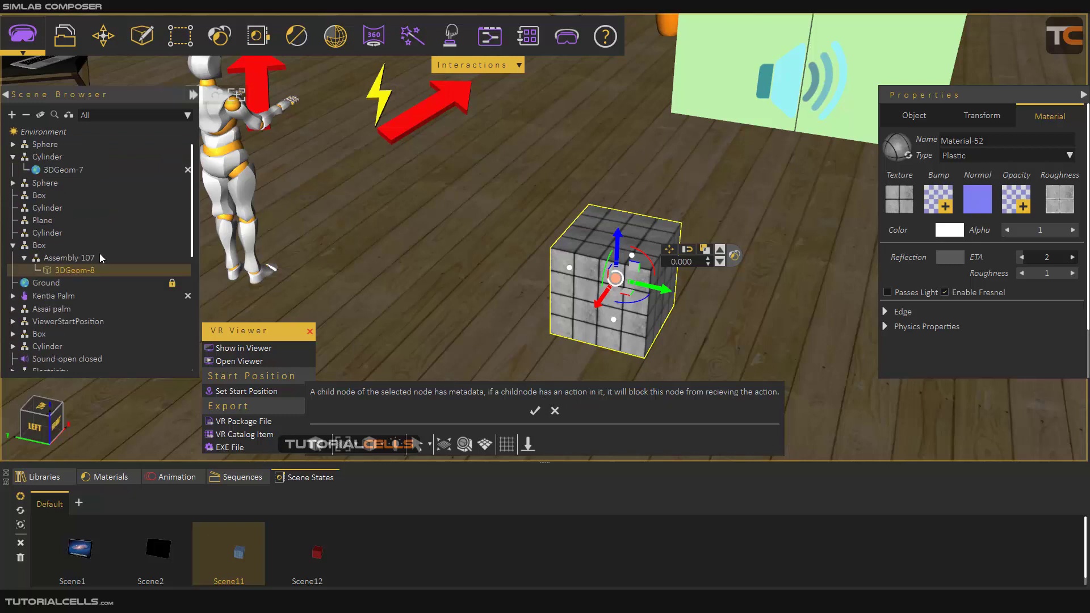
scroll(107, 278, "up", 1)
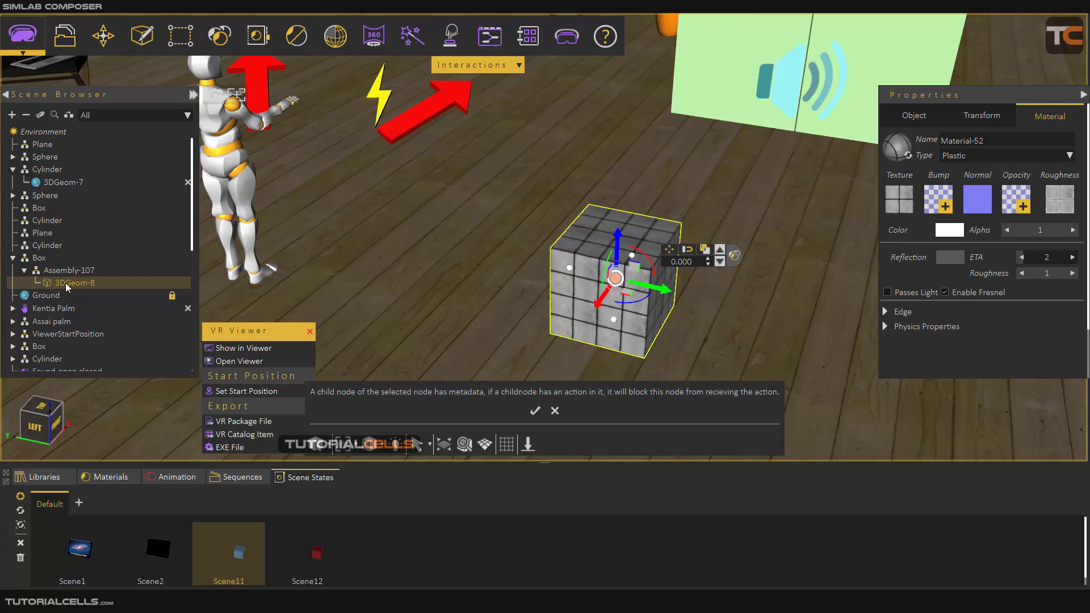
left_click(555, 410)
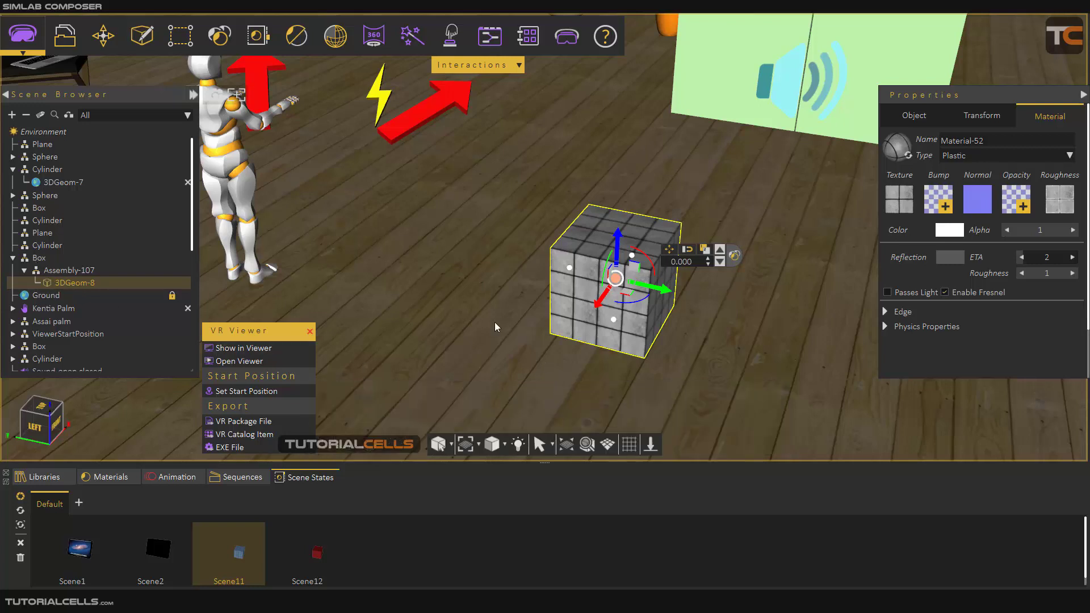
Move 3DGeom-8 out of Assembly-107 directly under its Box node and delete the emptied assembly
left_click_drag(64, 281, 43, 260)
left_click(59, 271)
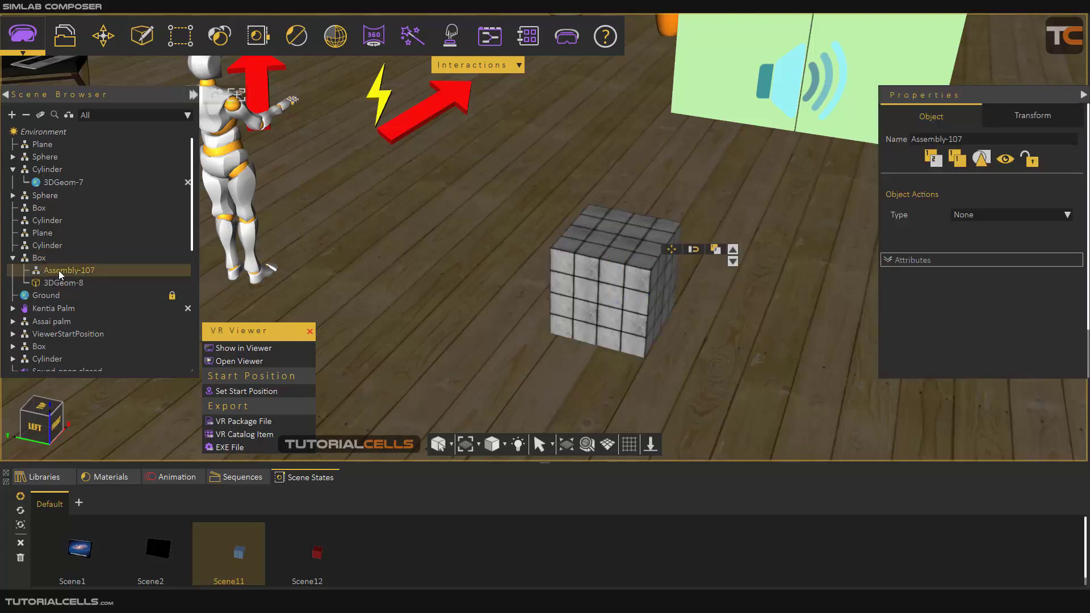
key("Delete")
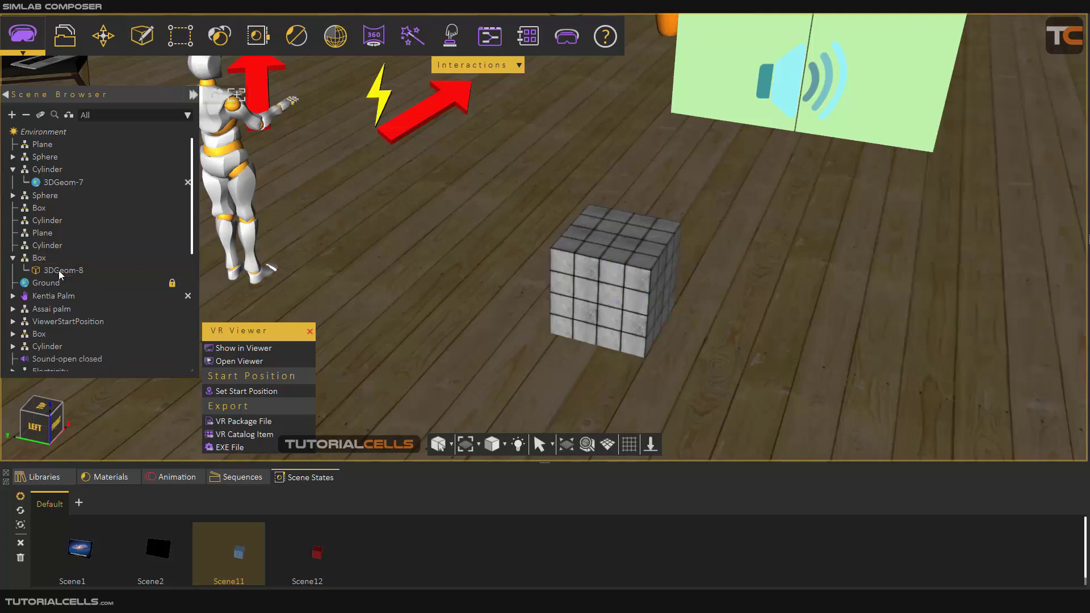
Make the cube's 3DGeom-8 node grabbable
left_click(59, 270)
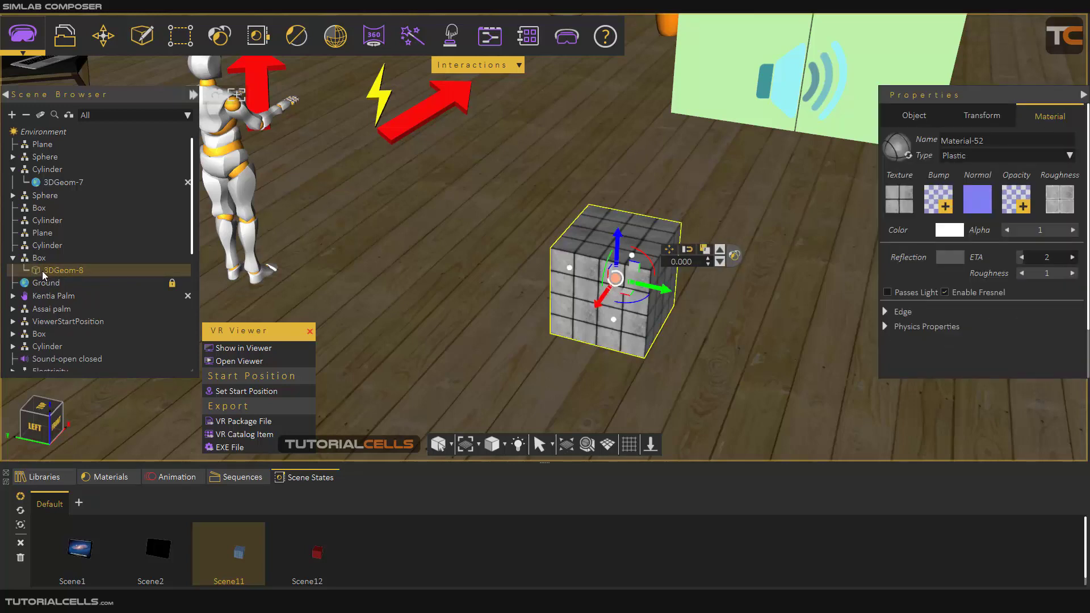
left_click(43, 258)
left_click(57, 270)
left_click(461, 42)
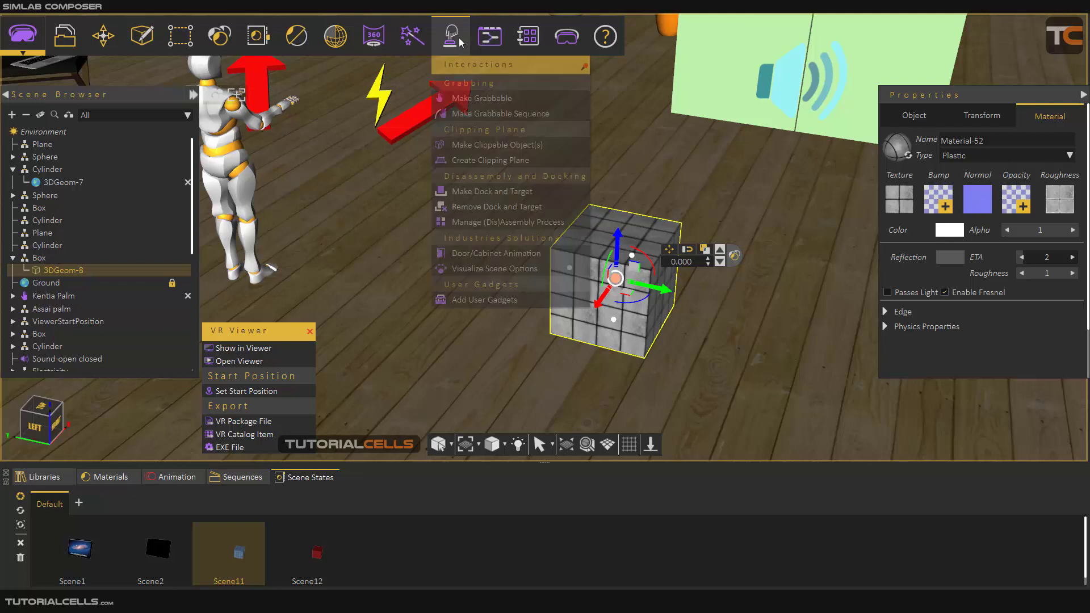
left_click(489, 99)
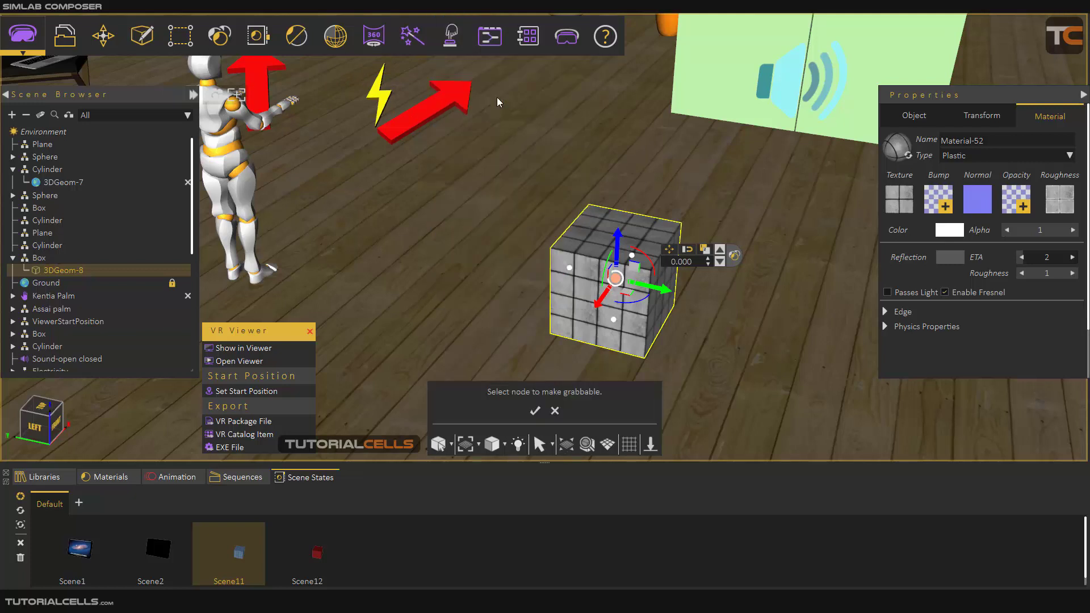
left_click(534, 411)
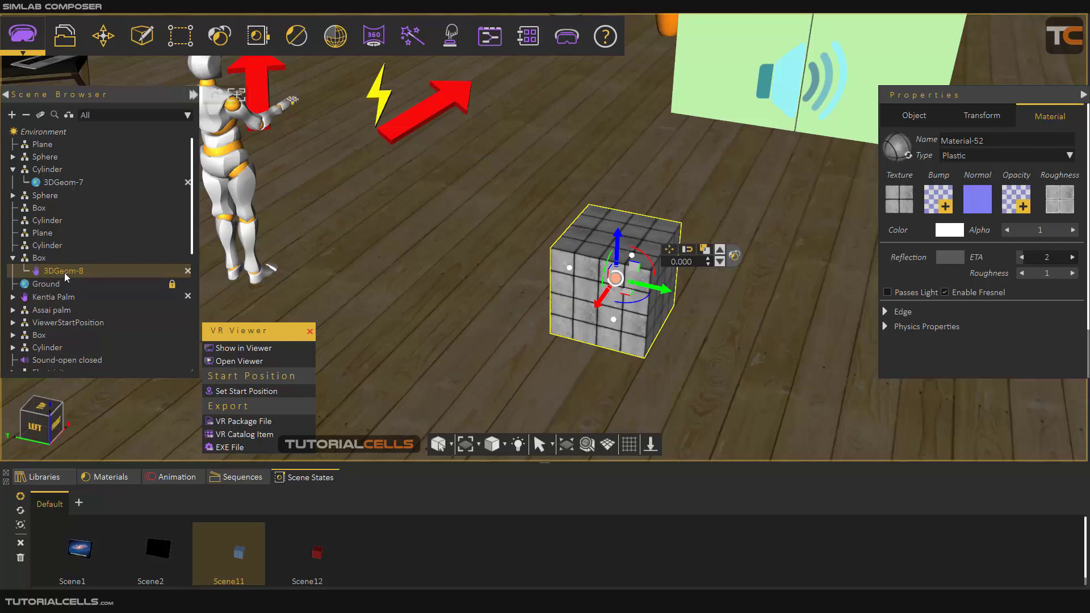
Move the grabbable cube across the floor to the other side of the viewer figure, in front of the desk
left_click(36, 260)
left_click(46, 271)
scroll(575, 287, "down", 5)
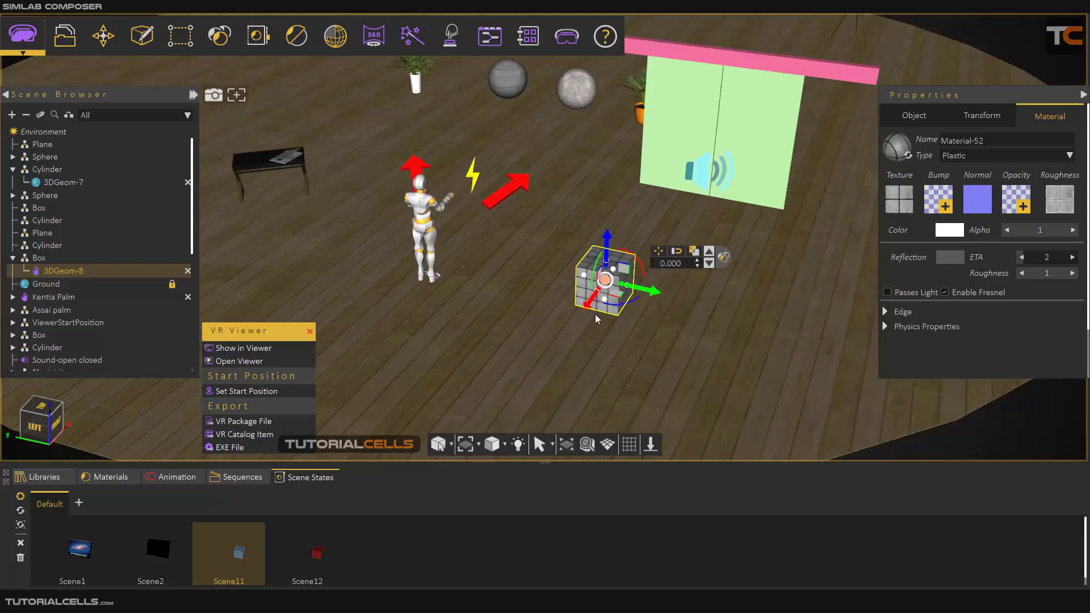
left_click_drag(585, 278, 256, 275)
Rotate the whole ViewerStartPosition figure about 103 degrees so that it faces the cube
middle_click_drag(396, 275, 487, 216)
left_click(526, 171)
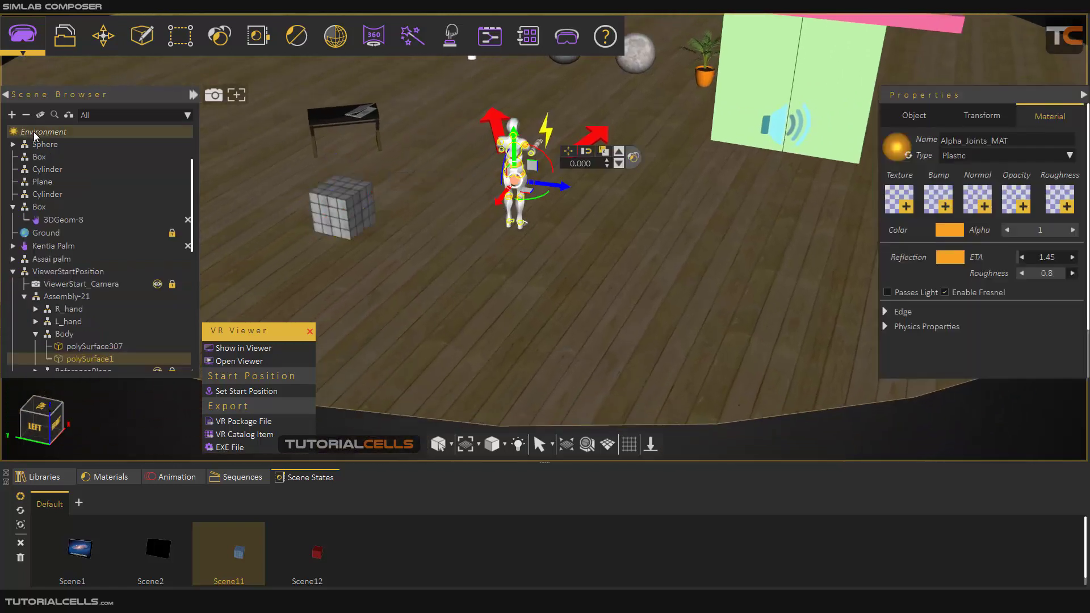
scroll(50, 298, "up", 2)
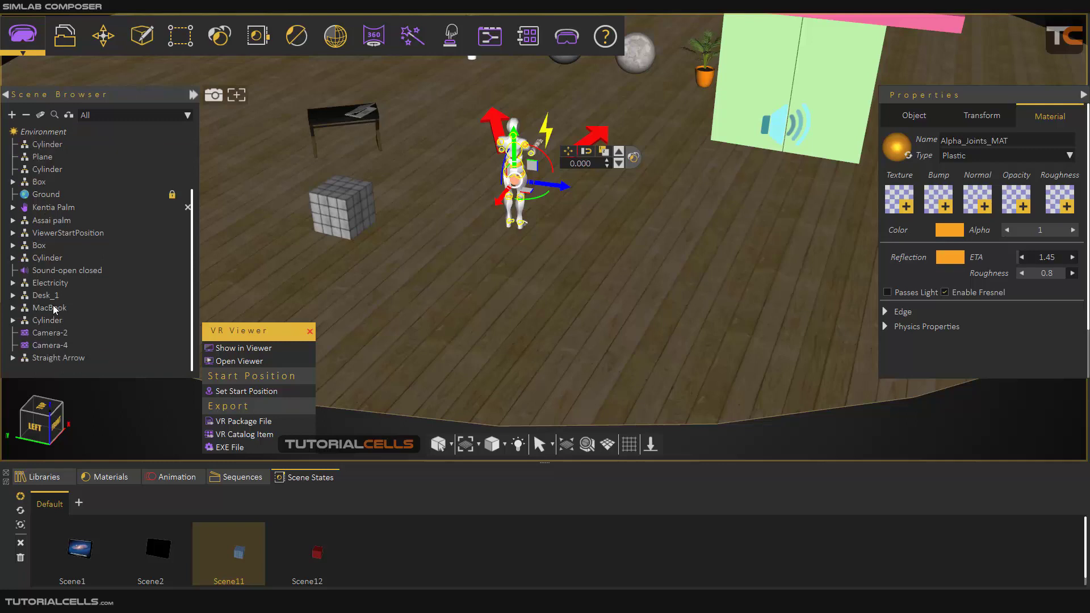
left_click(57, 296)
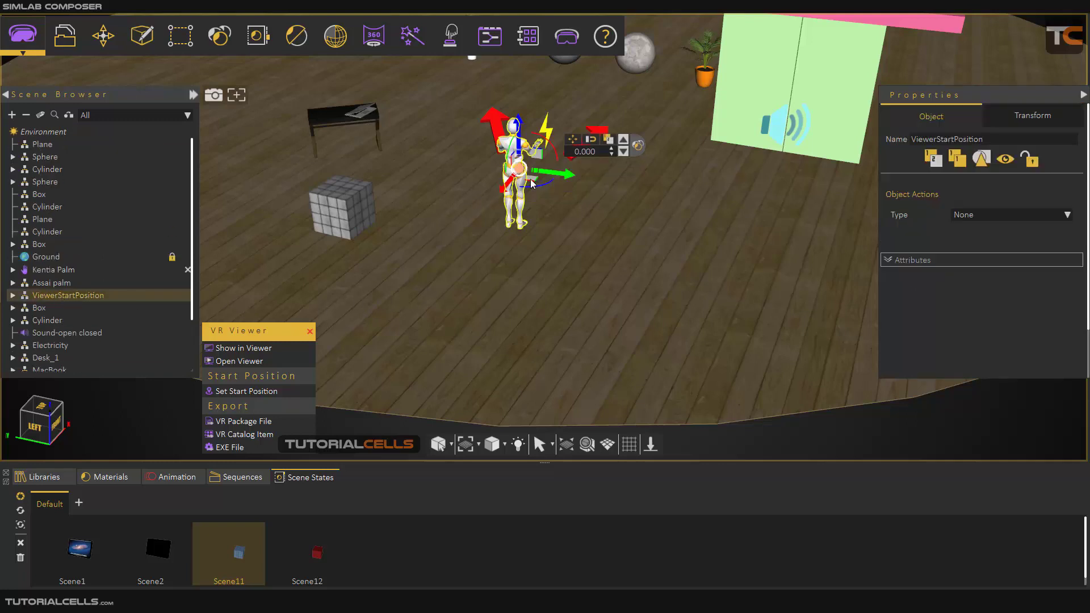
left_click_drag(533, 183, 595, 359)
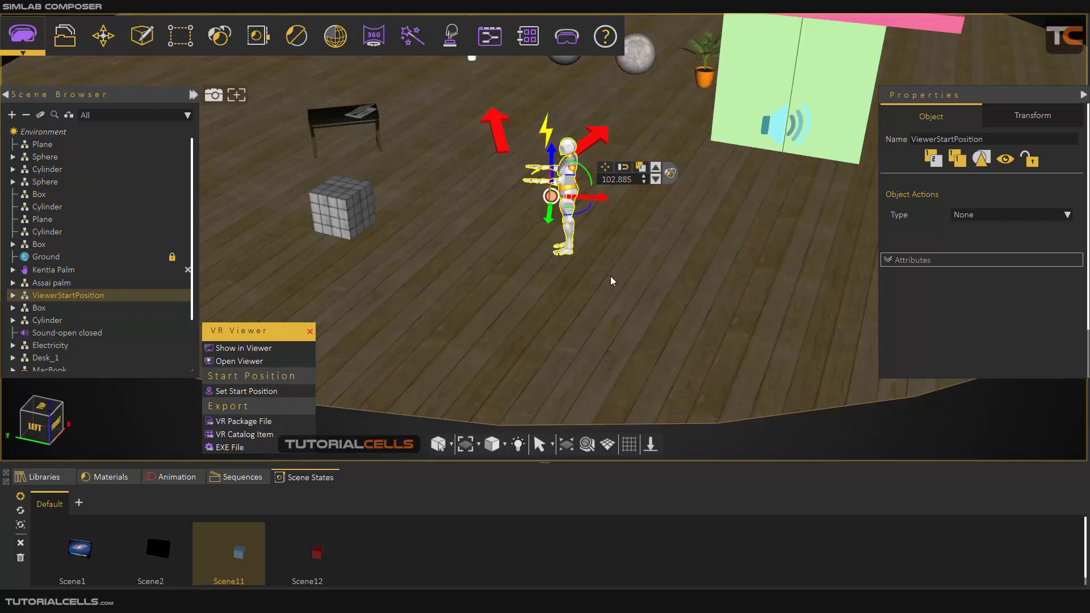
scroll(610, 275, "down", 8)
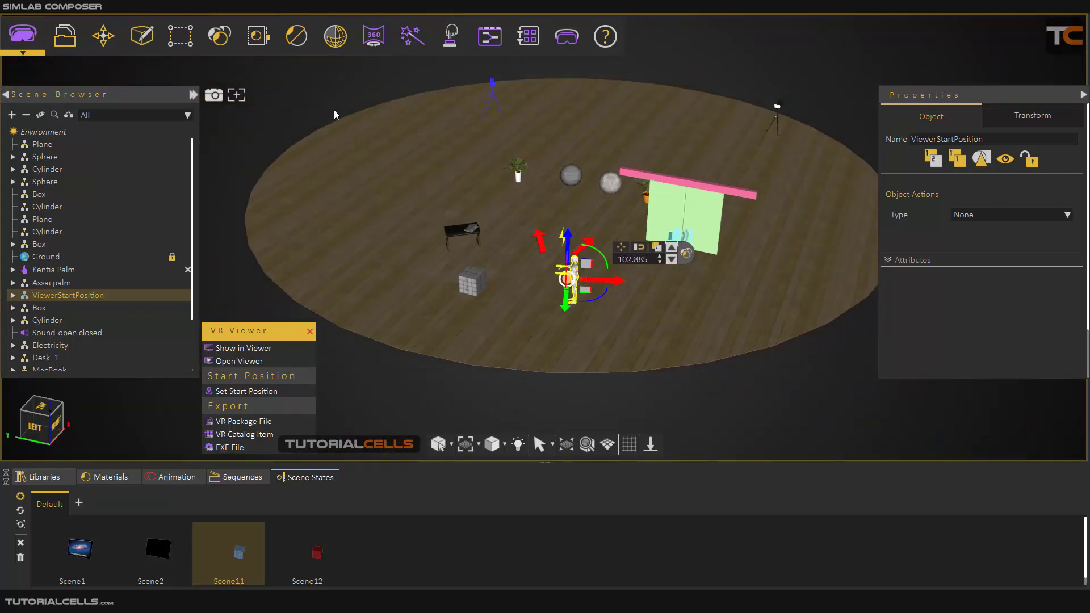
scroll(532, 269, "up", 6)
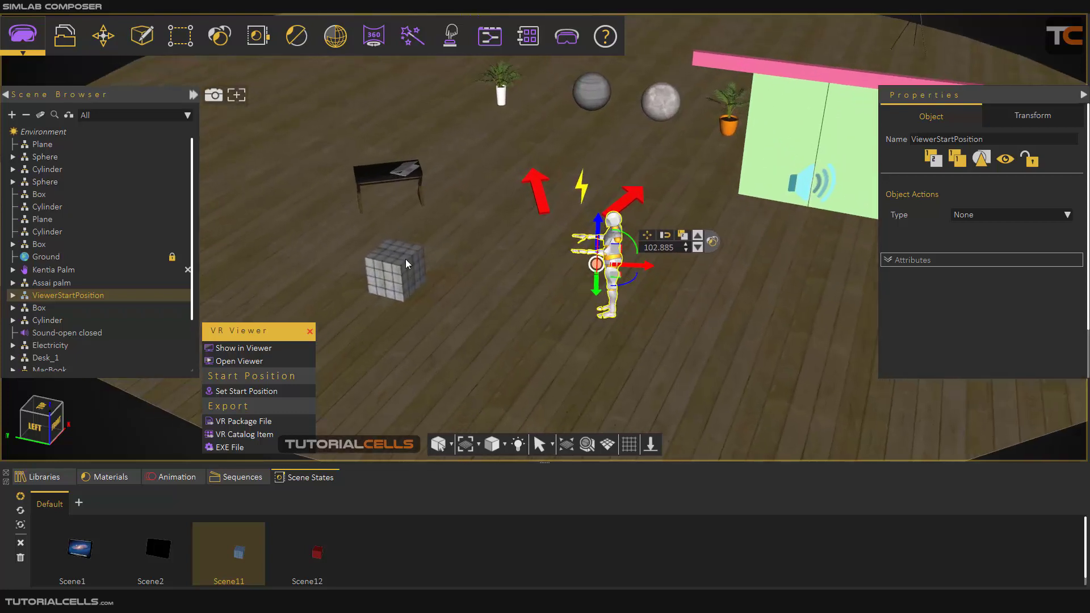
In the Training Builder, add a scene node input holding the cube's 3DGeom-8 and connect it to the Node Grab Started event
middle_click_drag(660, 253, 545, 250)
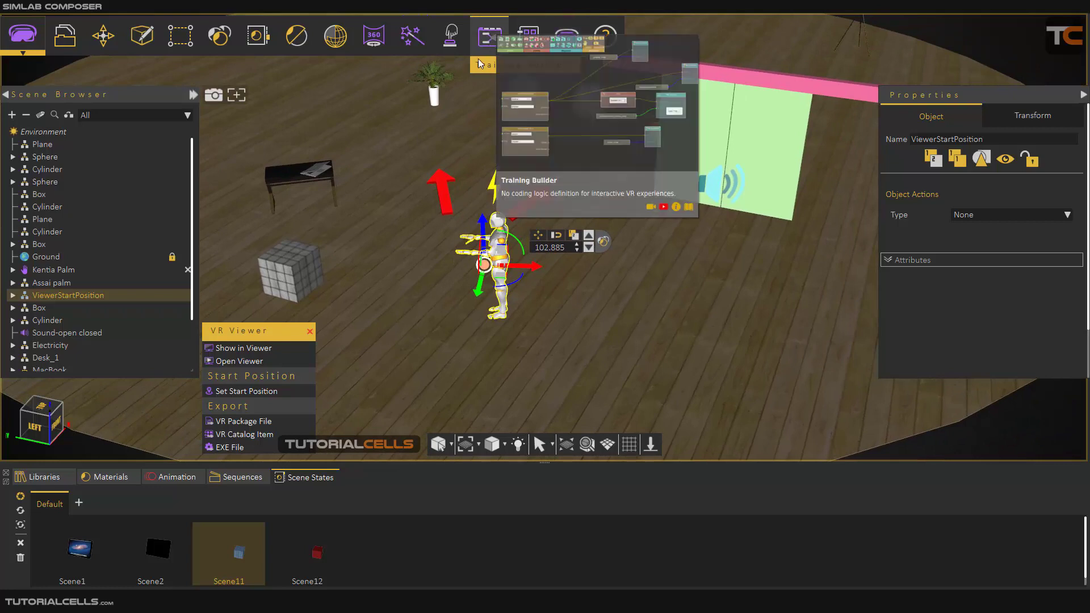
left_click(489, 36)
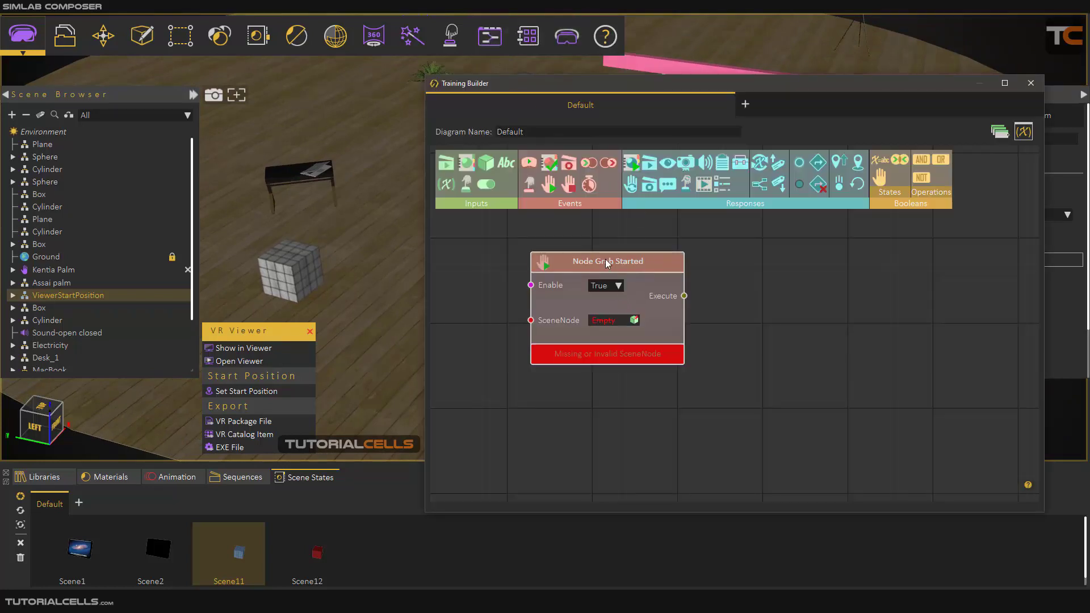
scroll(516, 287, "down", 1)
left_click_drag(513, 290, 559, 299)
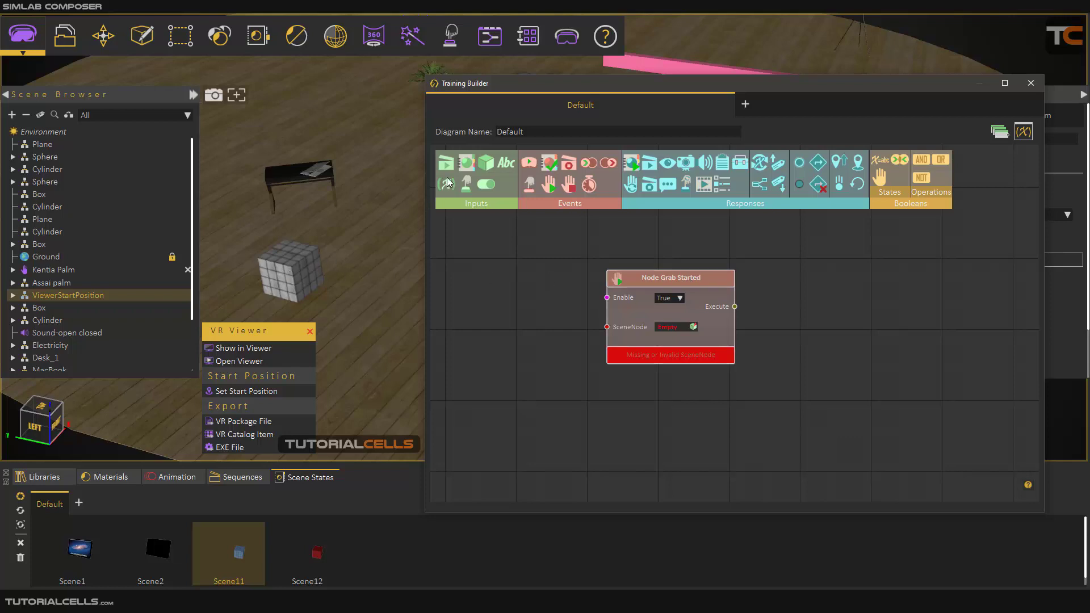
left_click_drag(486, 165, 469, 291)
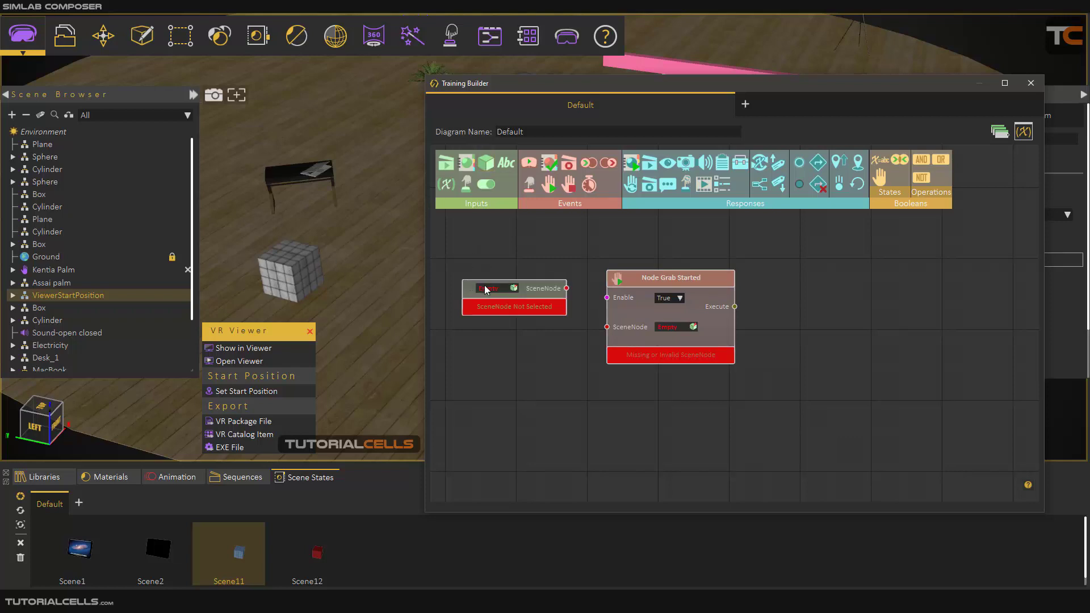
left_click(305, 268)
left_click(514, 288)
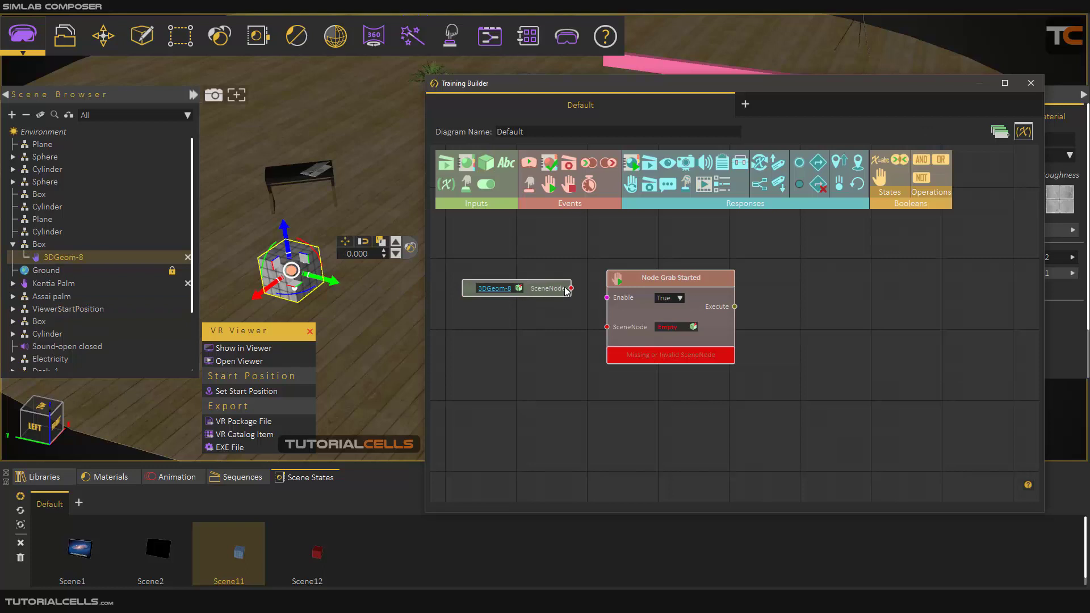
left_click_drag(570, 289, 606, 327)
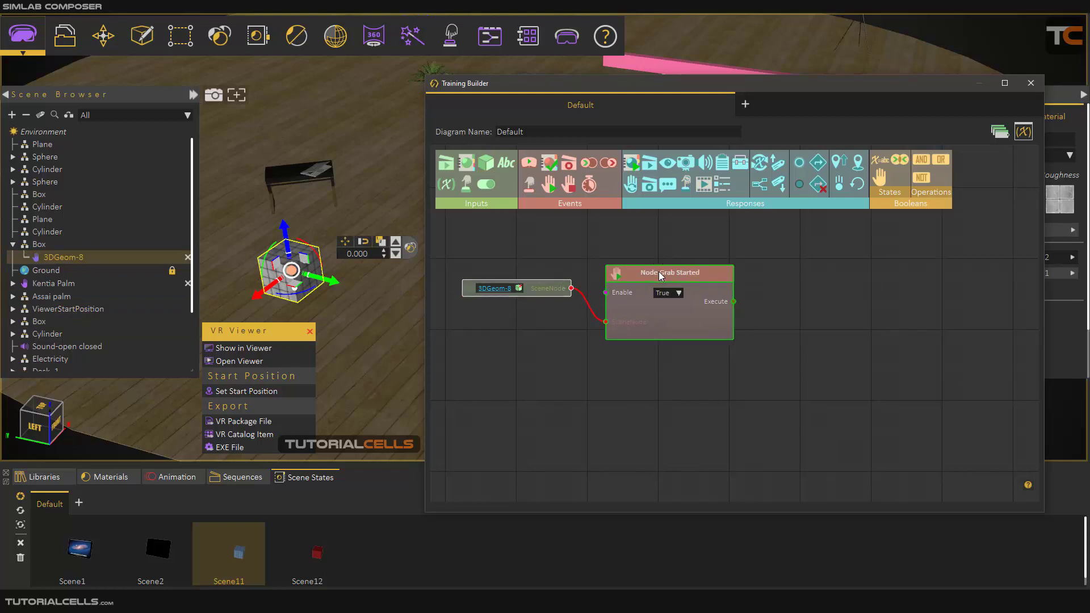
left_click_drag(660, 274, 664, 275)
left_click_drag(546, 292, 542, 300)
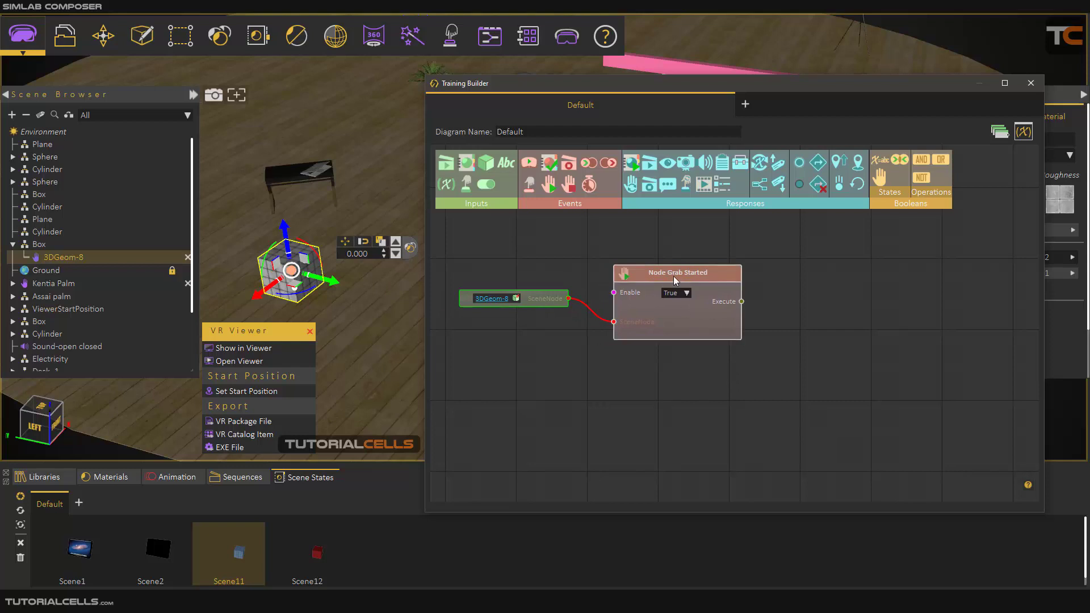
mouse_move(674, 279)
left_mouse_down()
mouse_move(703, 276)
mouse_move(689, 276)
left_mouse_up()
Add an Apply SceneState response executed by Node Grab Started and feed it the Scene12 state
left_click_drag(761, 332, 679, 356)
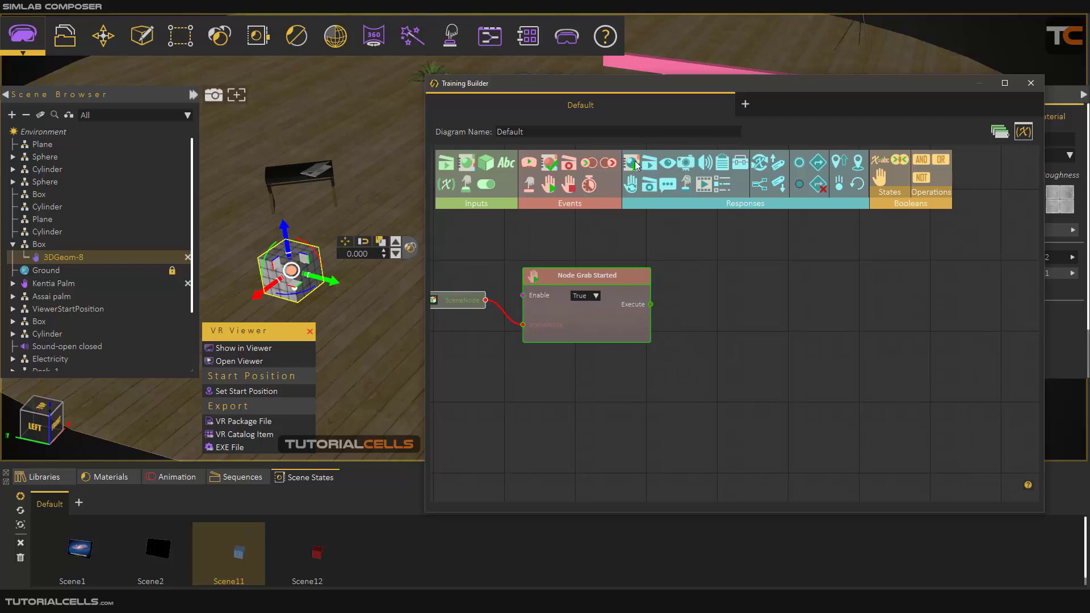
left_click_drag(634, 165, 761, 284)
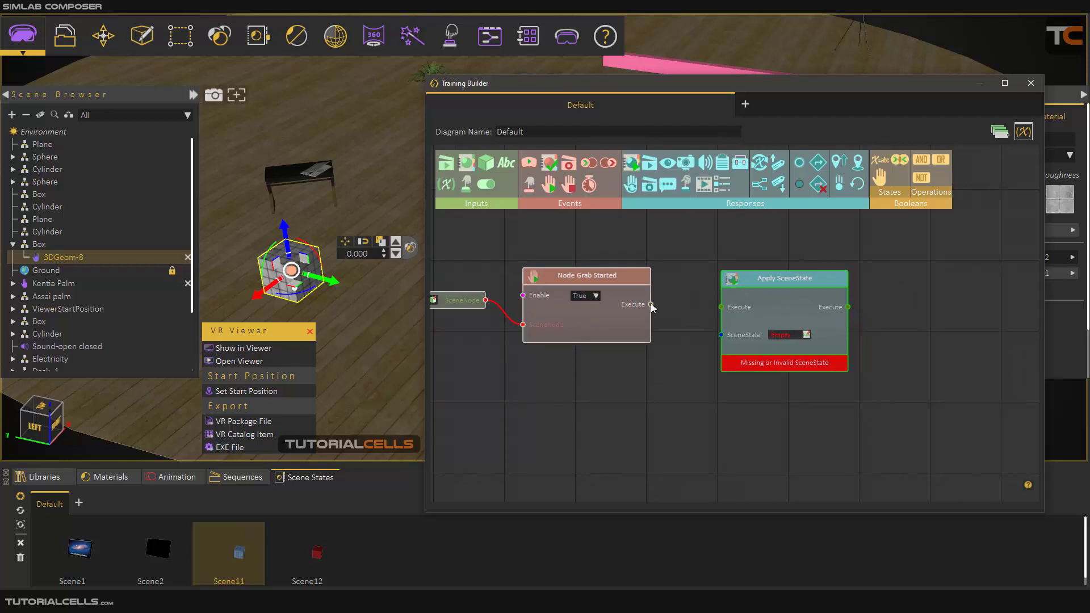
left_click_drag(650, 305, 720, 307)
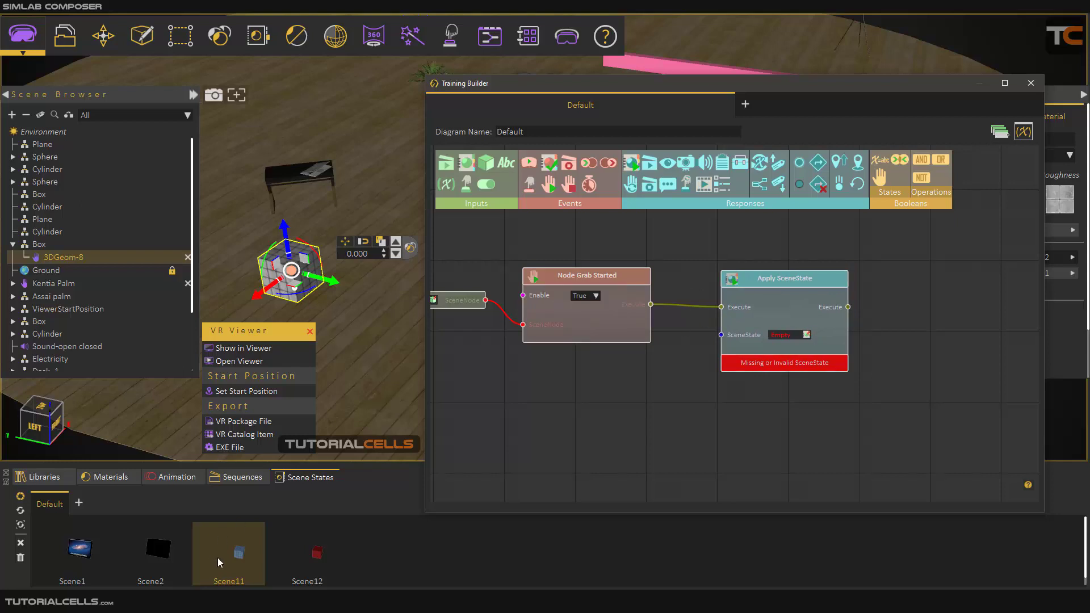
middle_click_drag(364, 316, 336, 311)
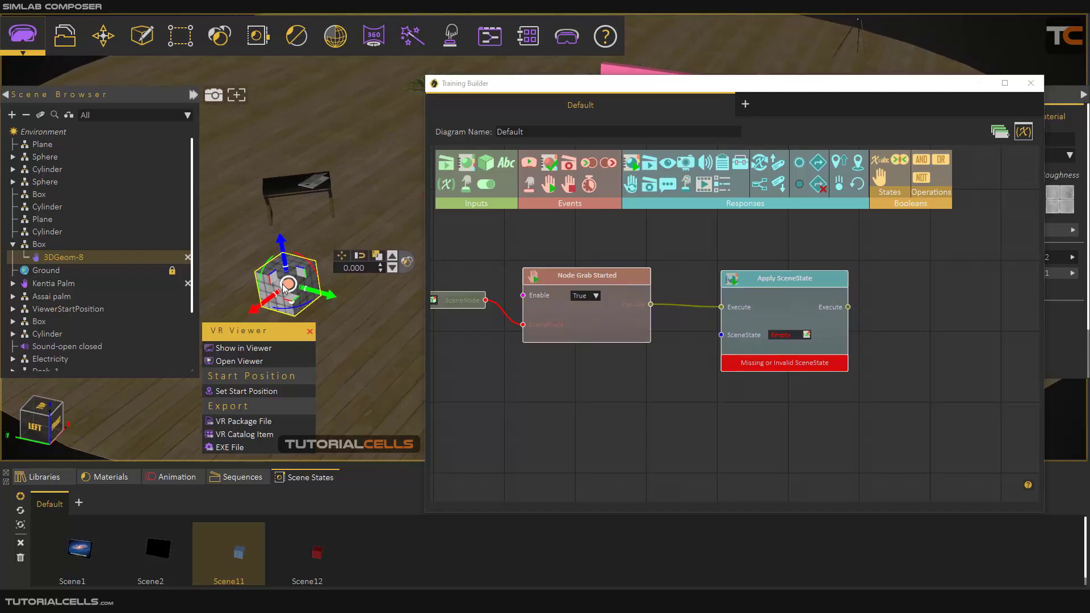
scroll(283, 289, "up", 1)
left_click_drag(324, 554, 720, 335)
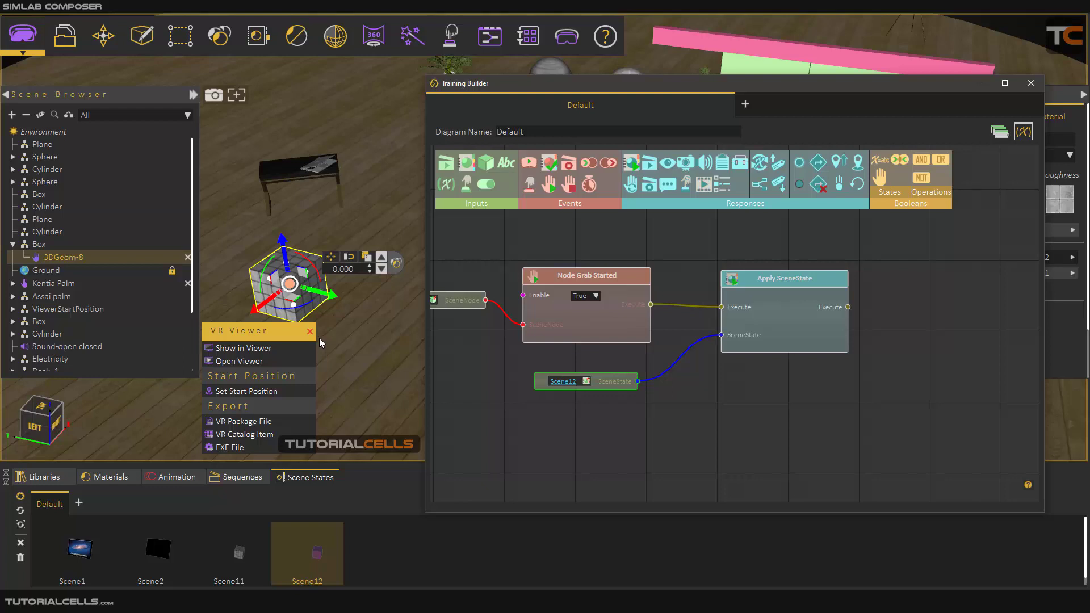
Add a Node Grab Ended event below the first branch and connect the 3DGeom-8 input to its SceneNode
left_click_drag(594, 278, 587, 271)
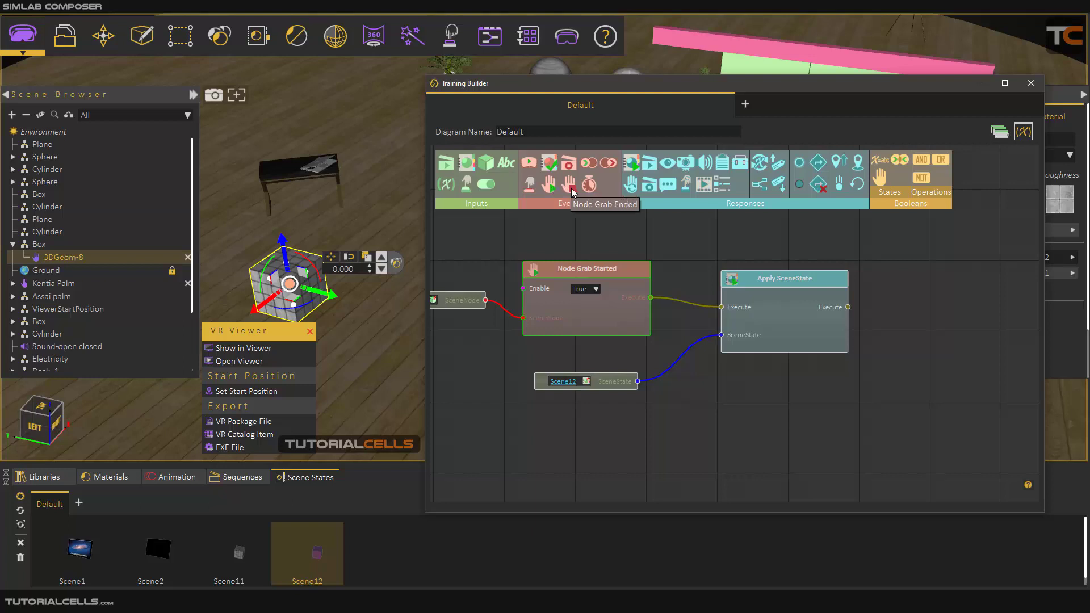
left_click_drag(569, 183, 610, 442)
scroll(660, 448, "down", 1)
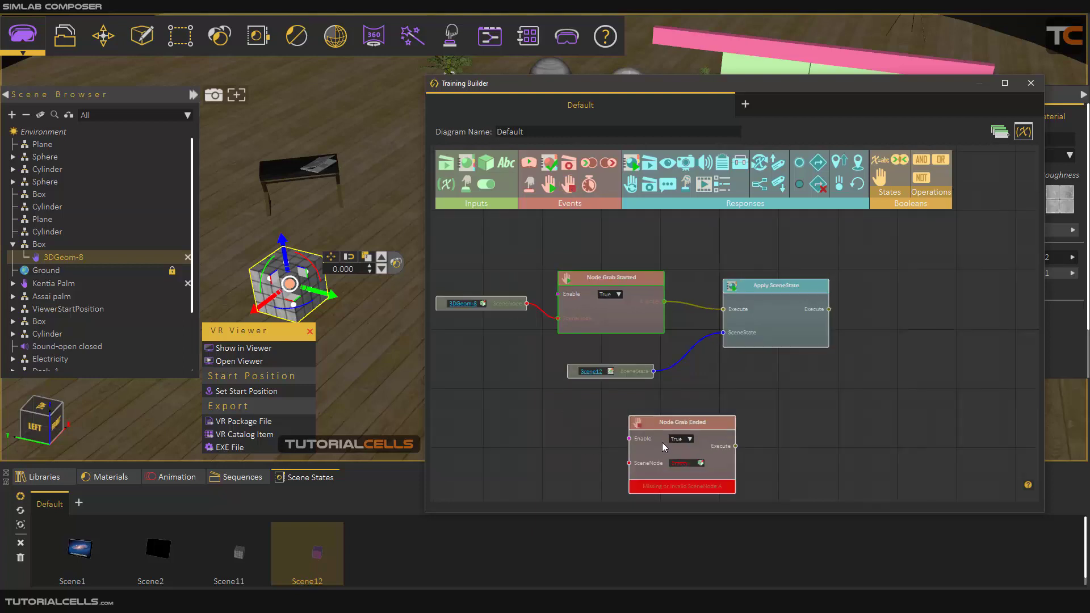
middle_click_drag(660, 447, 668, 421)
left_click_drag(677, 400, 621, 392)
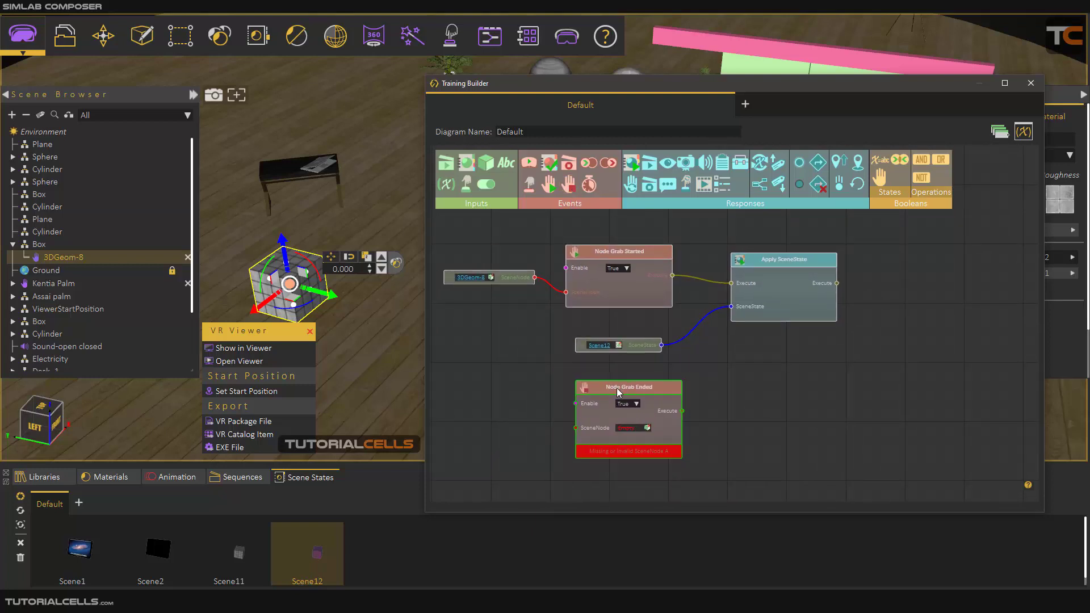
left_click_drag(535, 283, 575, 427)
left_click_drag(645, 388, 650, 386)
Add a second Apply SceneState response executed by Node Grab Ended and feed it the Scene11 state
left_click_drag(631, 163, 759, 381)
left_click_drag(686, 409, 754, 411)
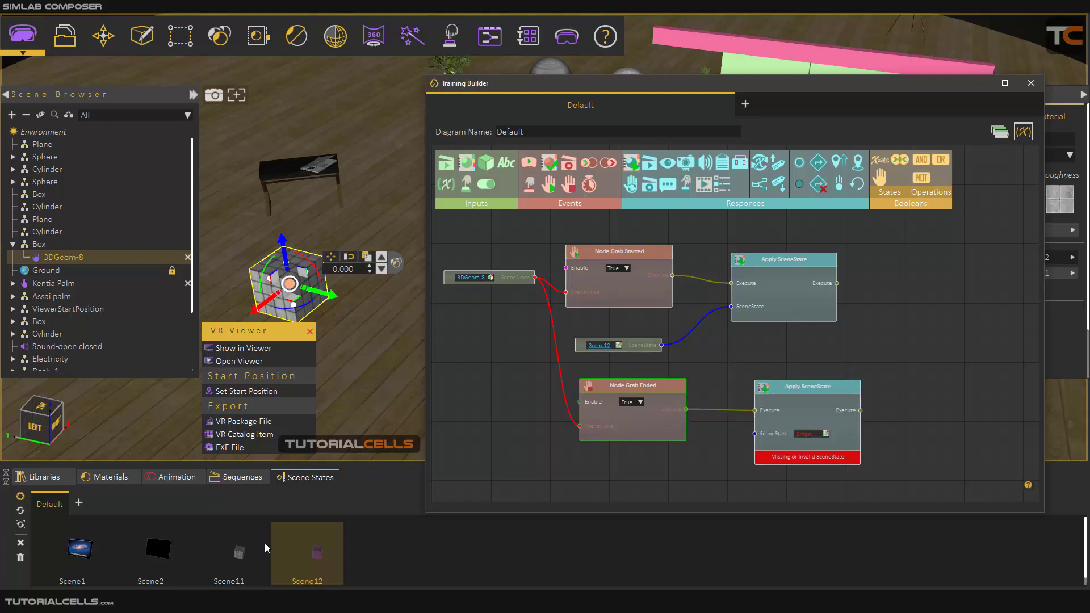
left_click_drag(242, 562, 755, 433)
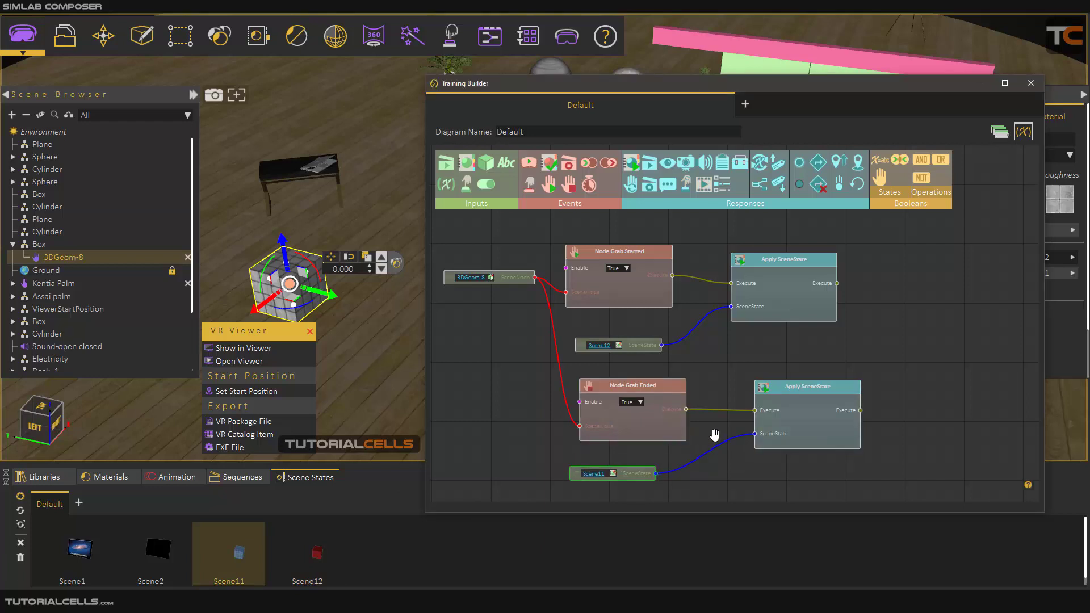
Test grabbing and releasing the cube in the VR Viewer, and close the viewer without saving the scene
left_click(263, 351)
left_click(431, 271)
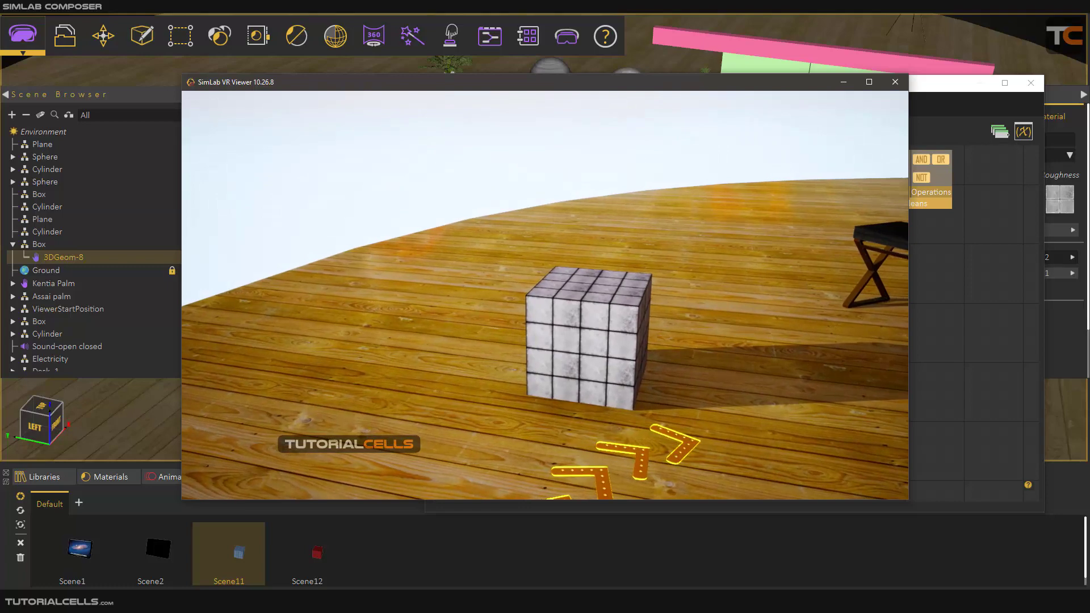
left_click(545, 295)
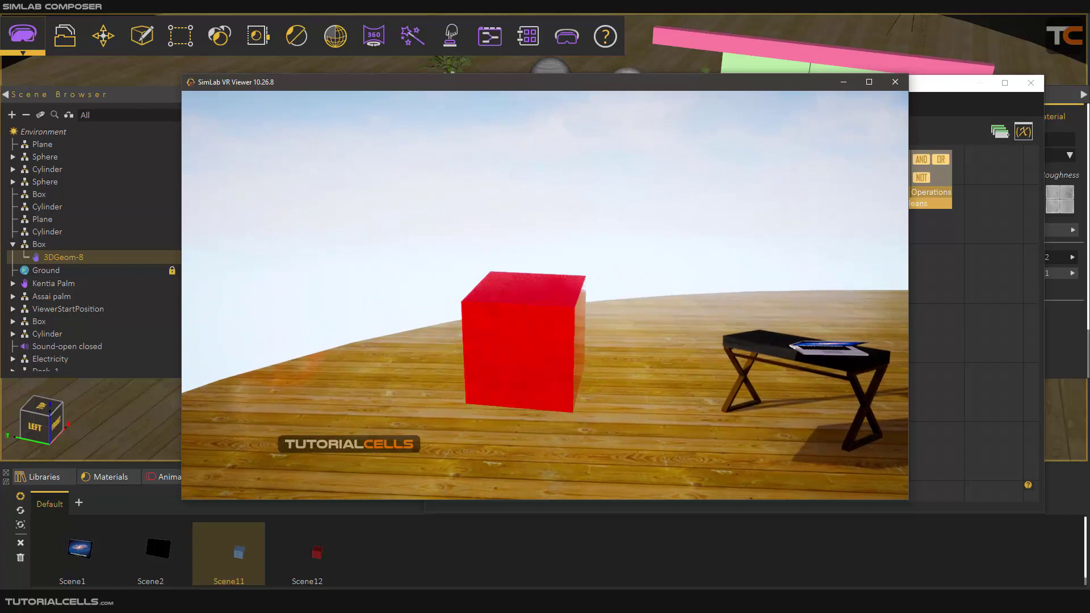
left_click(545, 295)
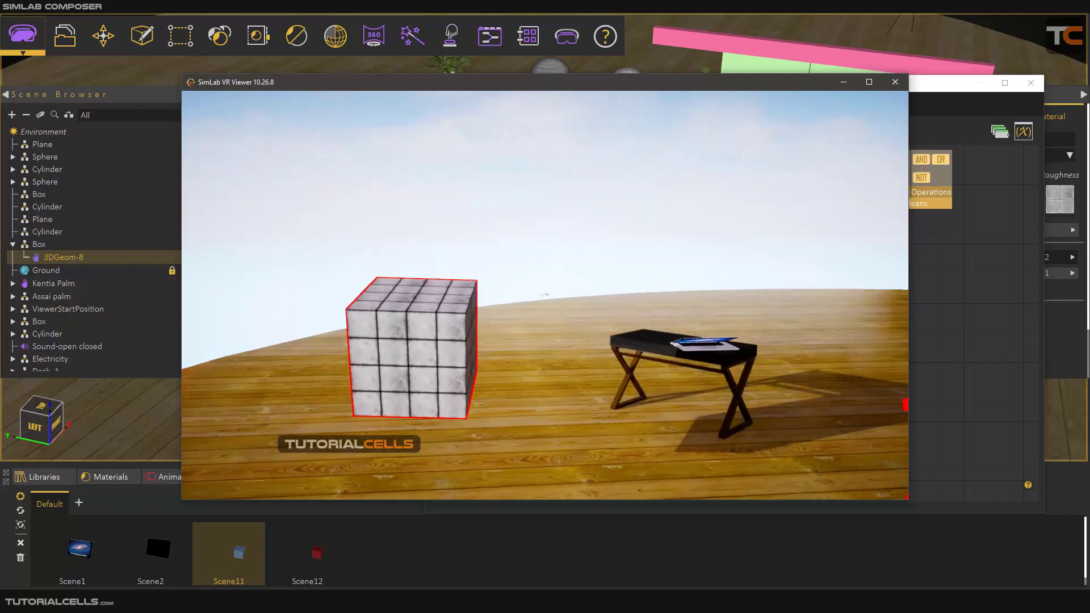
left_click(544, 294)
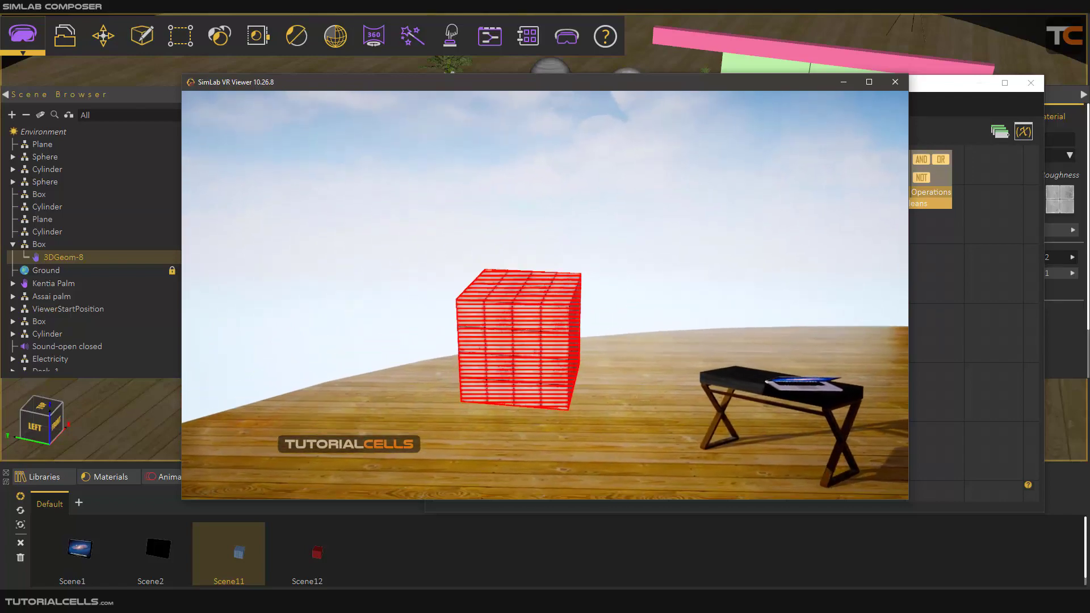
left_click(546, 295)
key("Escape")
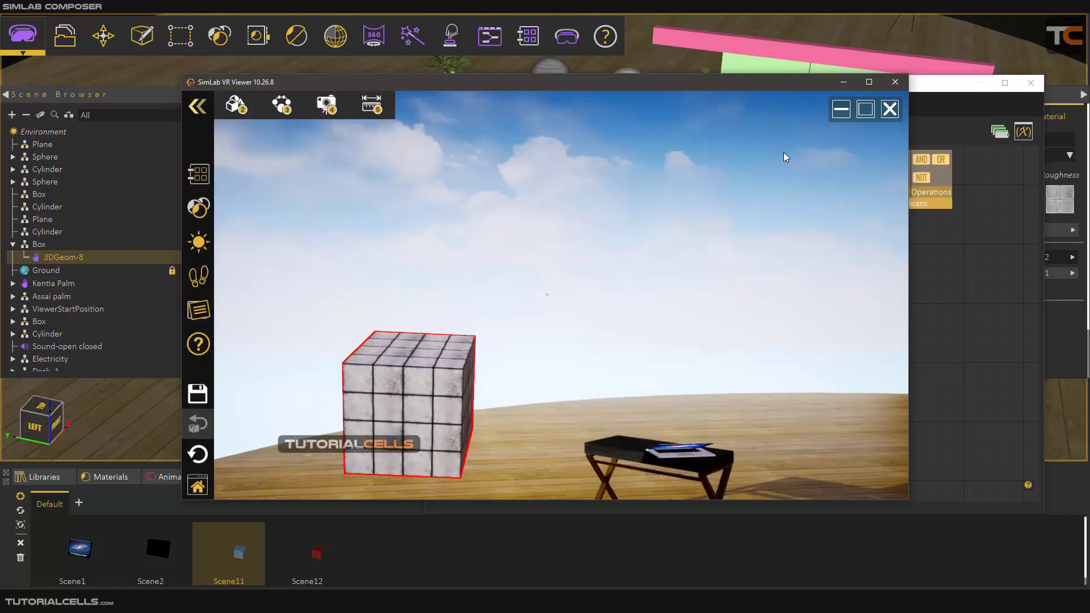
left_click(890, 110)
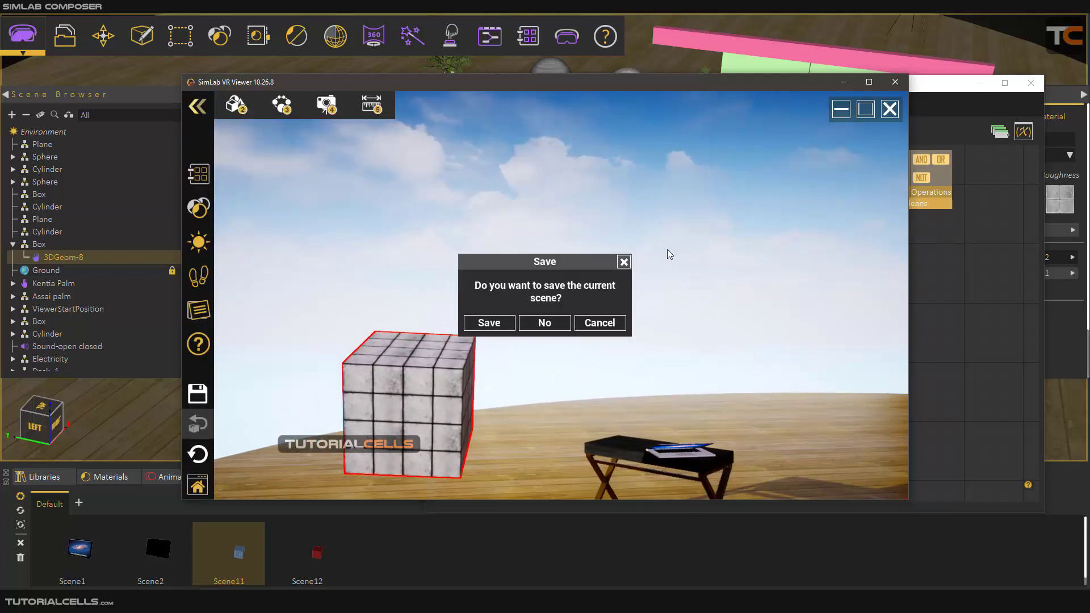
left_click(544, 323)
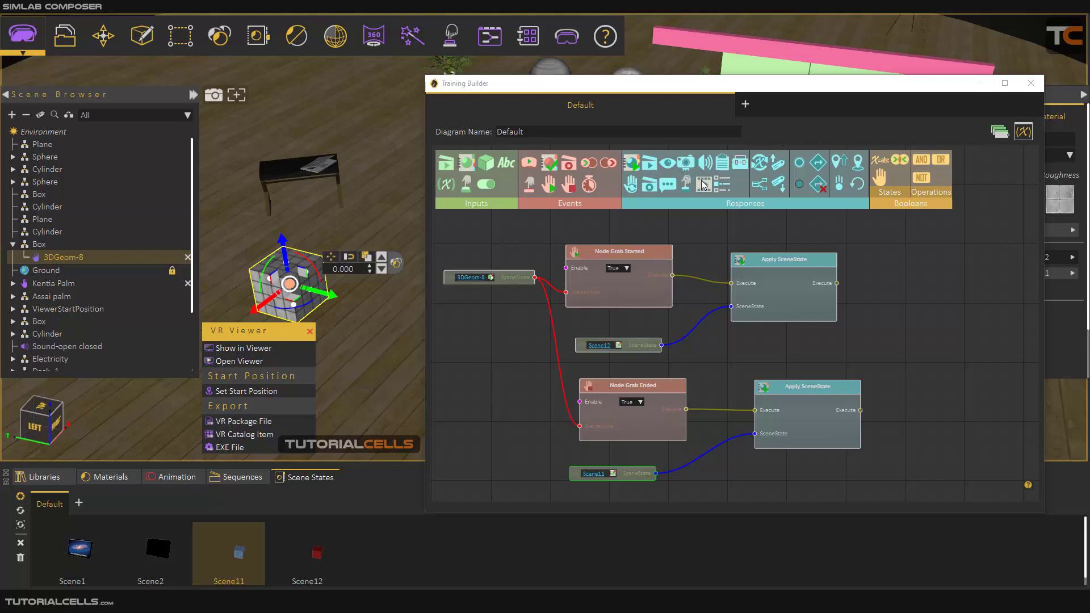
left_click_drag(703, 188, 919, 265)
middle_click_drag(914, 290, 651, 299)
left_click_drag(718, 284, 777, 250)
scroll(752, 297, "down", 2)
middle_click_drag(730, 305, 747, 306)
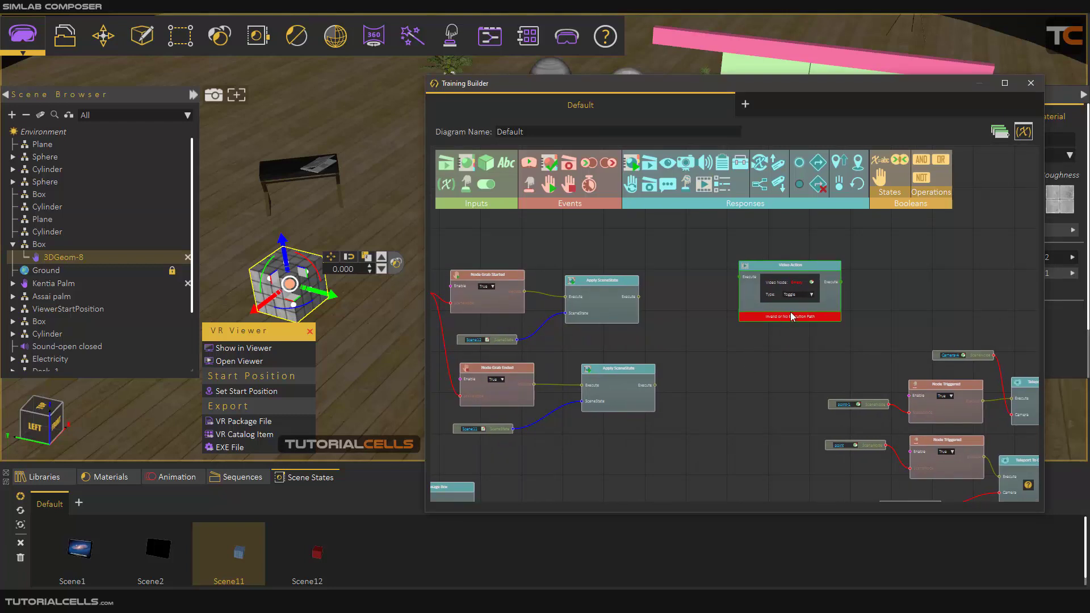
left_click_drag(787, 268, 781, 267)
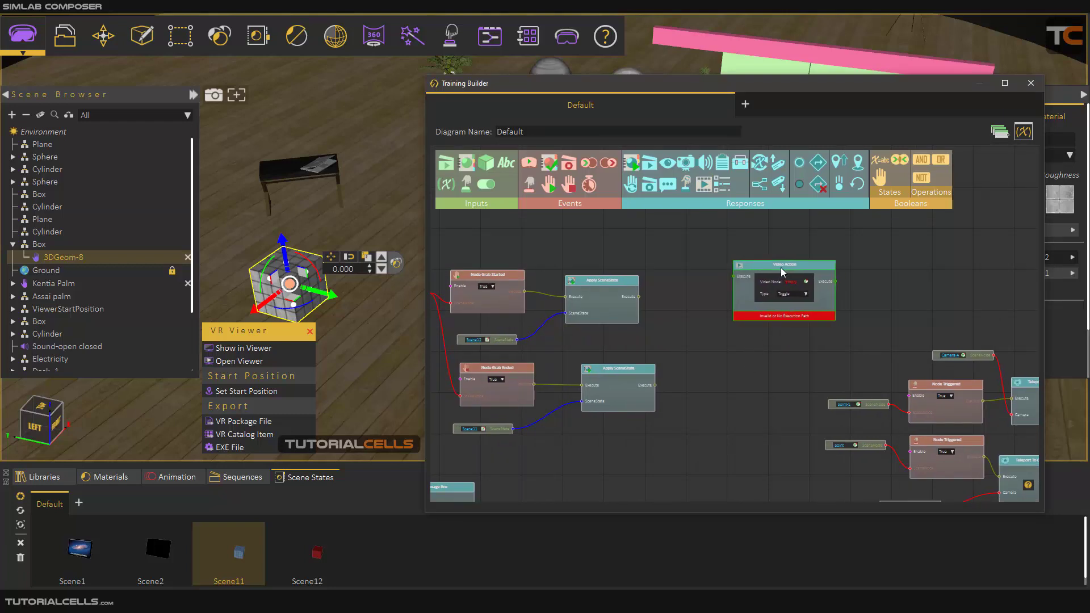
key("Delete")
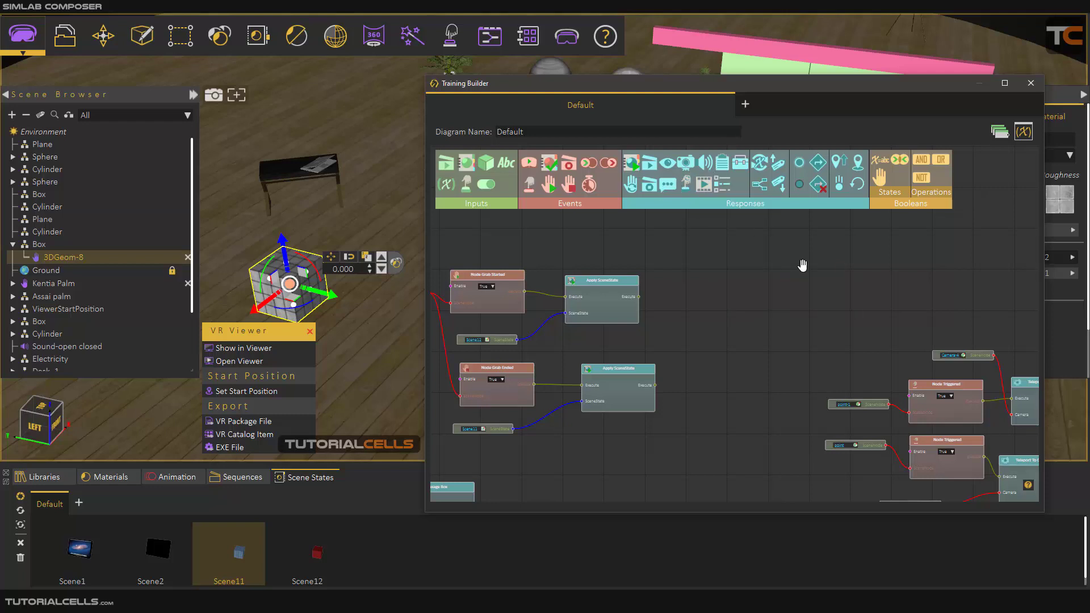
Close the Training Builder, deselect the cube and bring up the Symbols model library
left_click_drag(803, 263, 736, 263)
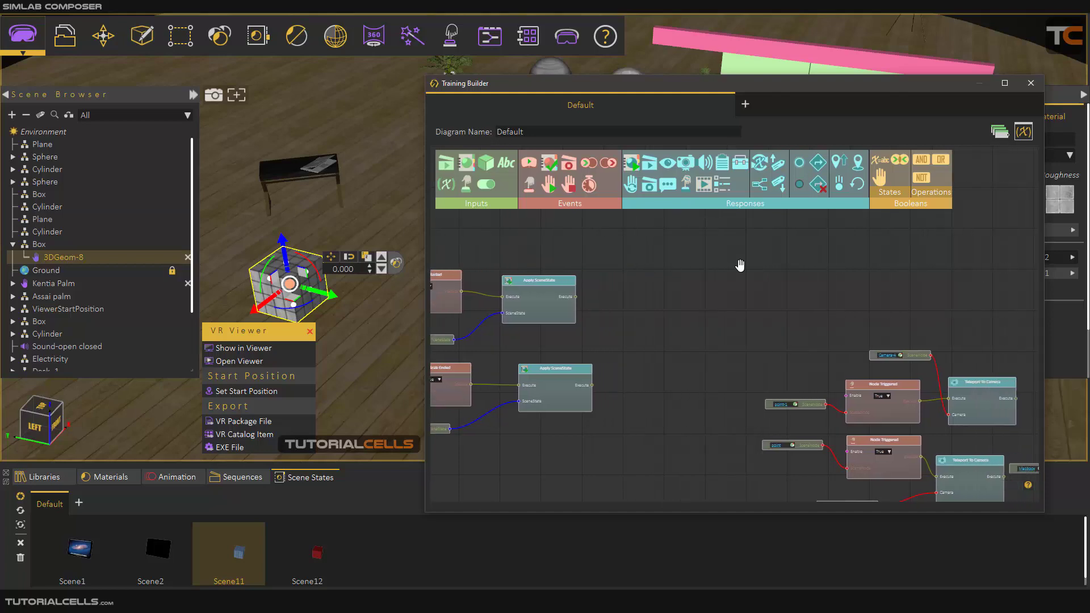
left_click(1030, 84)
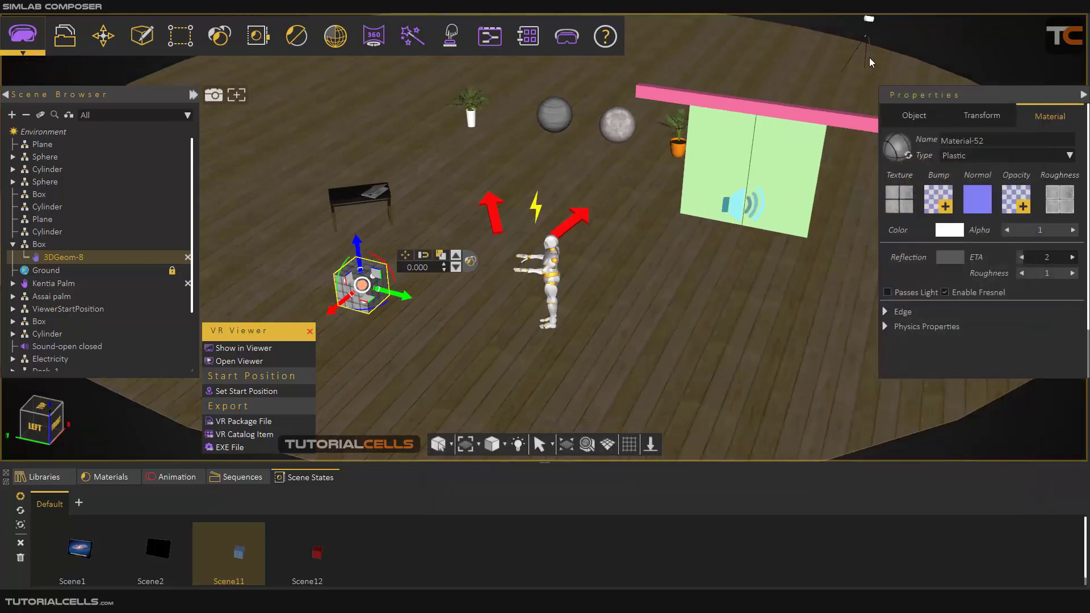
scroll(870, 57, "down", 3)
left_click(684, 39)
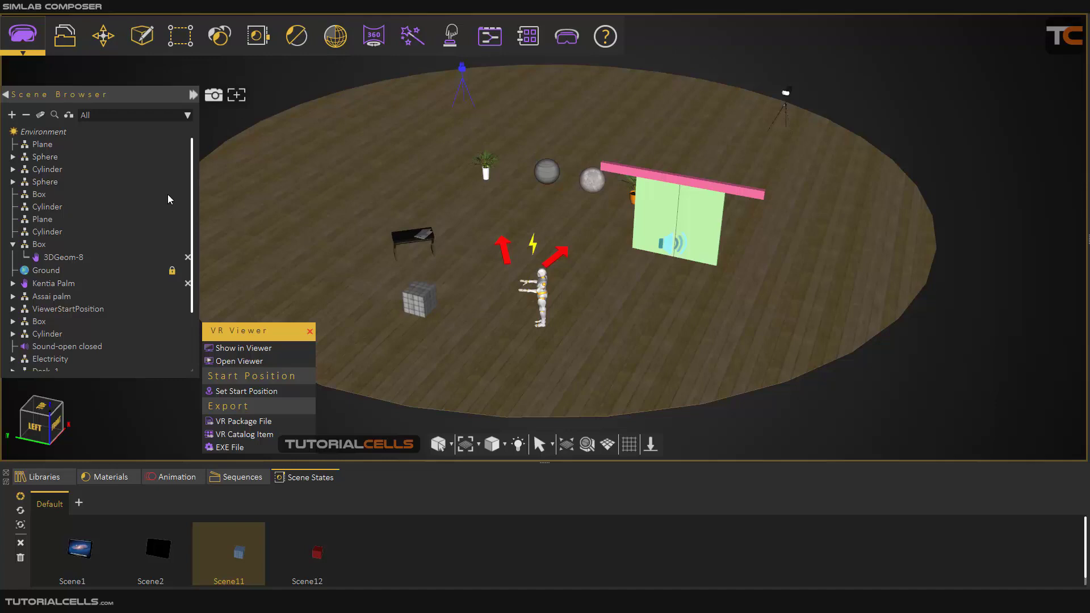
left_click(42, 482)
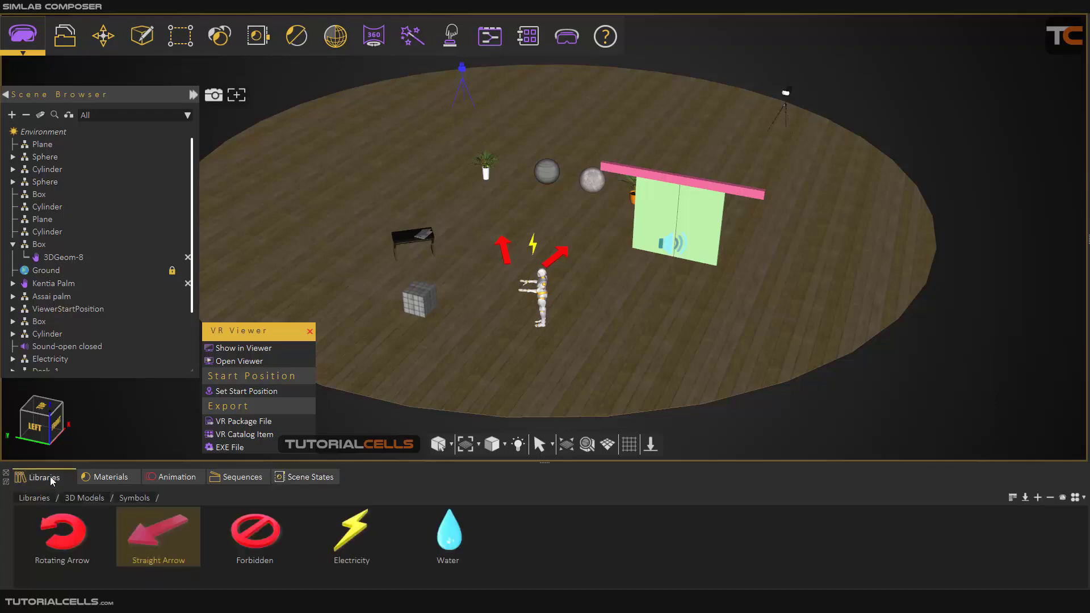
scroll(75, 323, "down", 2)
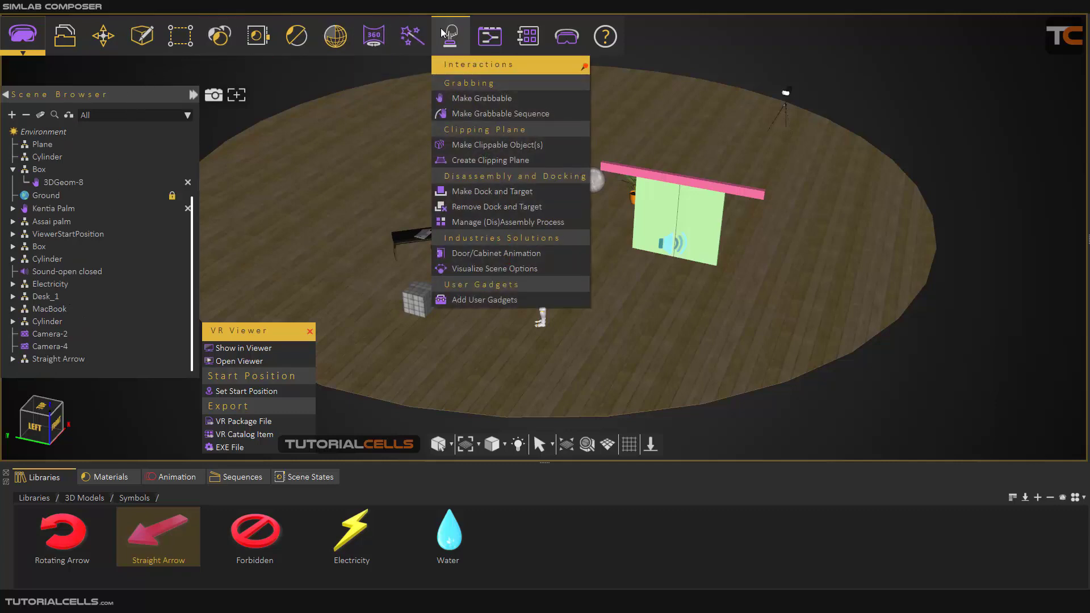
Create a VR sound object on the floor in front of the cube and set its type to Constant
left_click(418, 31)
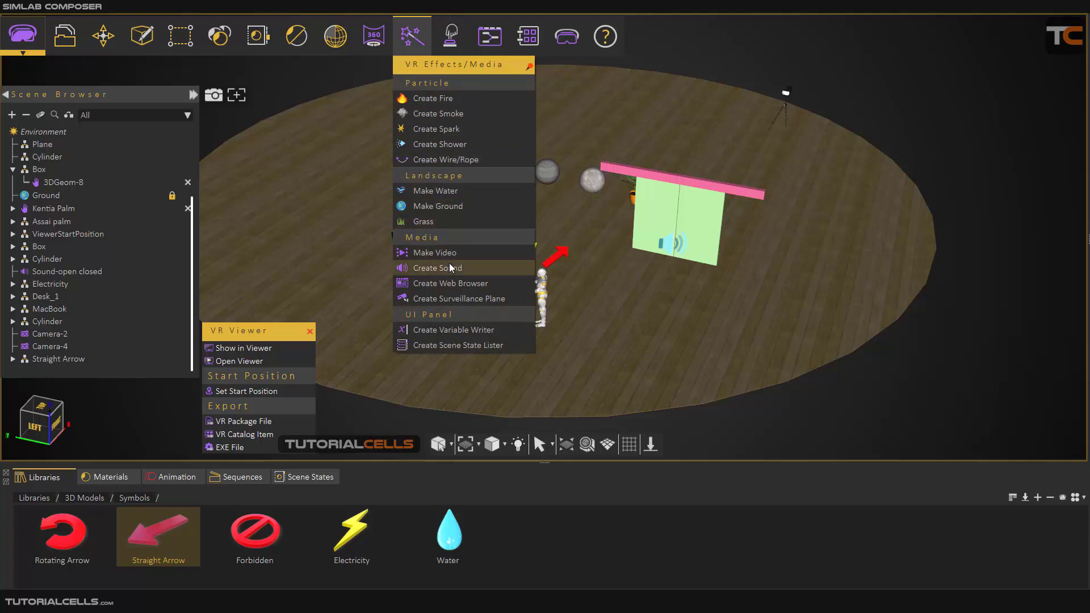
left_click(452, 269)
left_click_drag(565, 185, 437, 361)
middle_click_drag(441, 357, 476, 309)
scroll(455, 274, "up", 2)
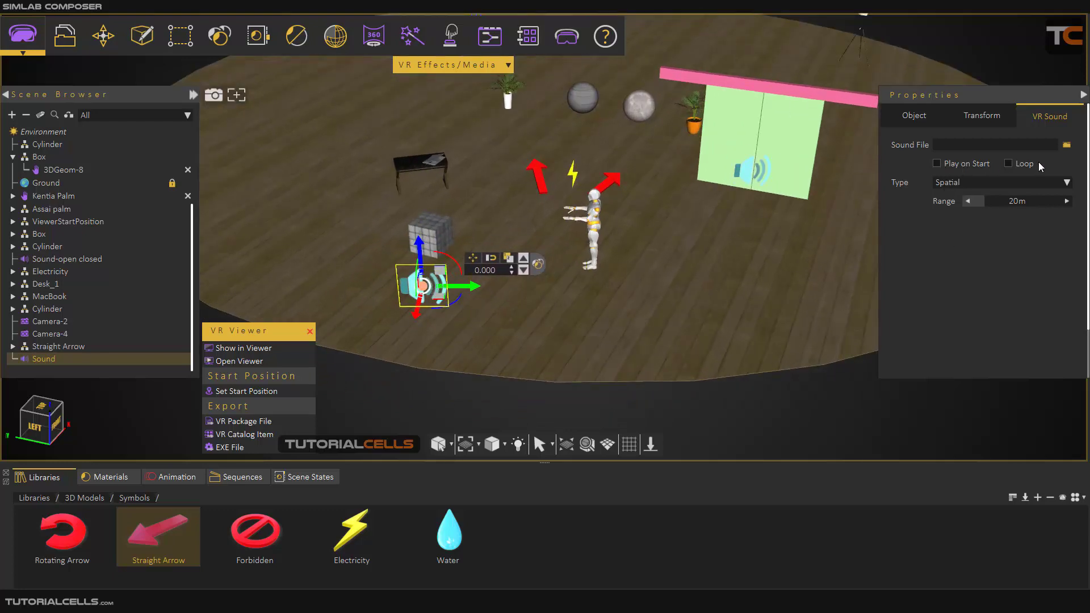
left_click(1007, 177)
left_click(996, 194)
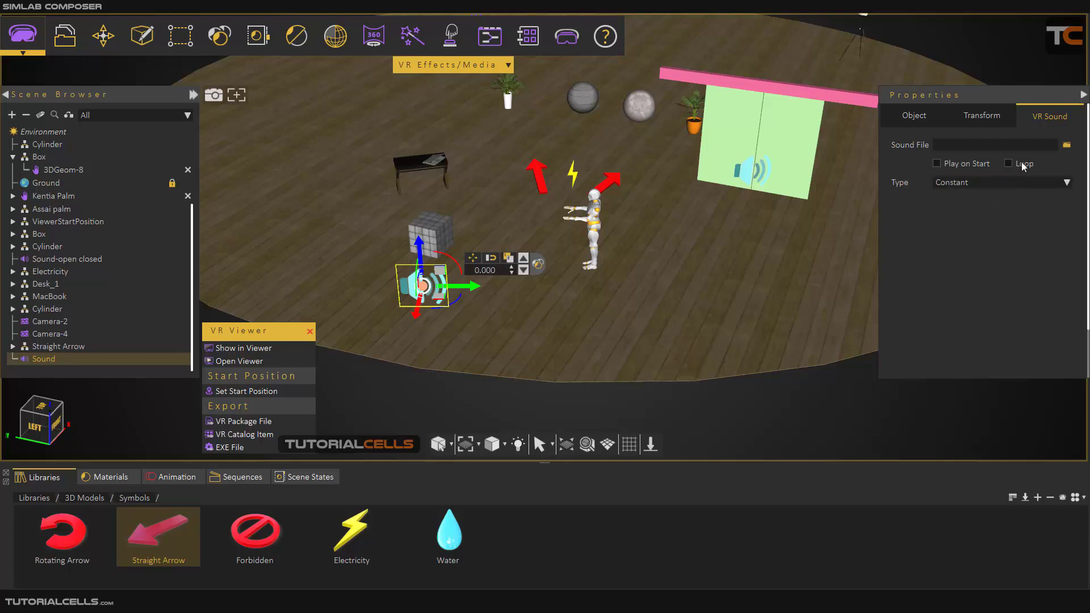
Load the Tropic Fuse - French Fuse MP3 as the sound file and create a 3D text reading "play"
left_click(1066, 146)
left_click(147, 43)
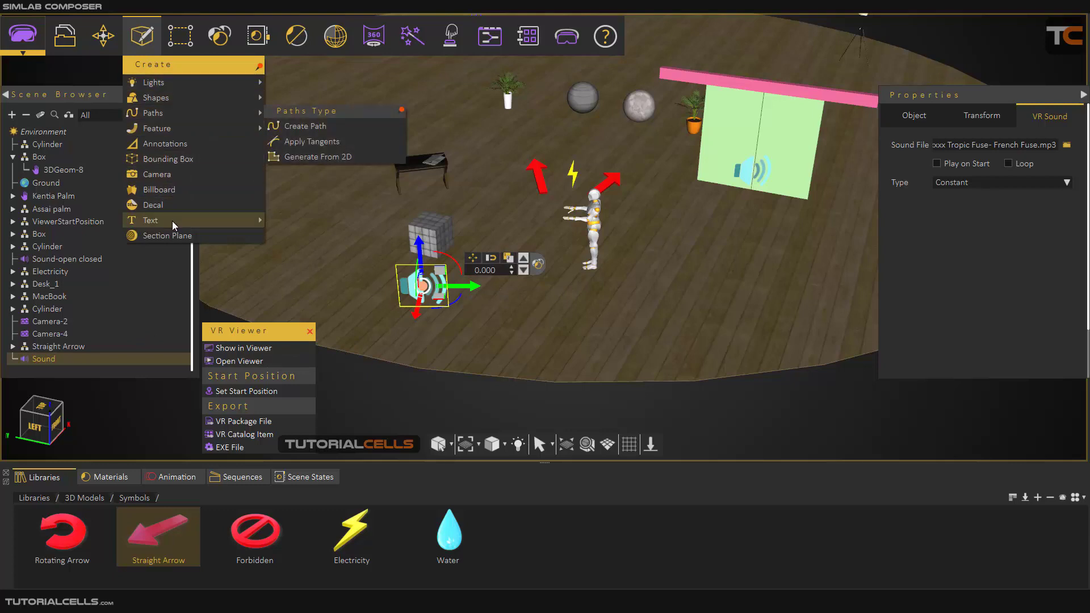
mouse_move(173, 220)
left_click(281, 245)
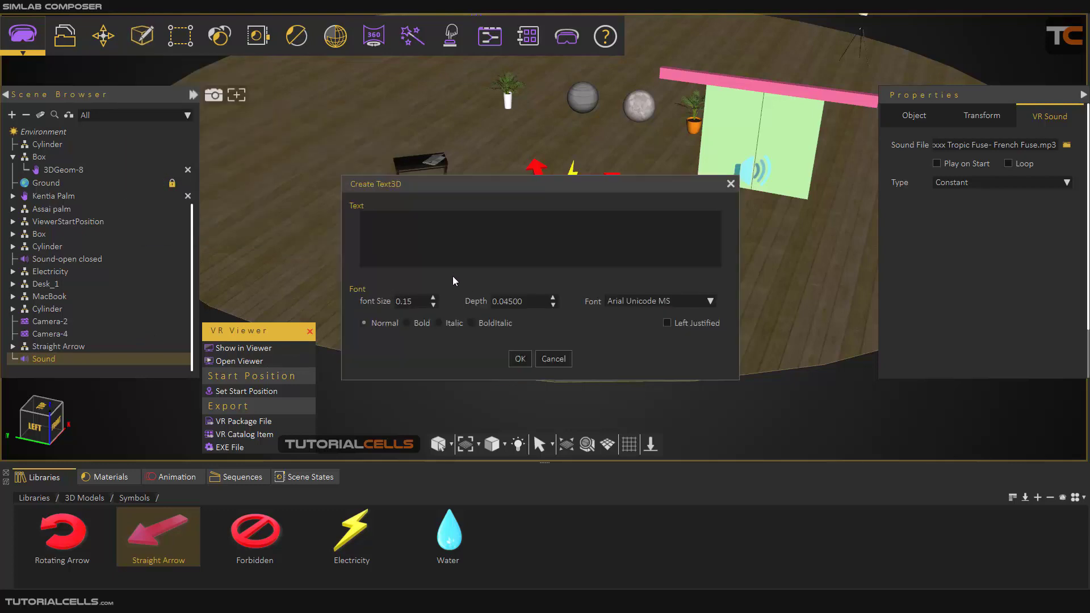
type("play")
left_click(520, 362)
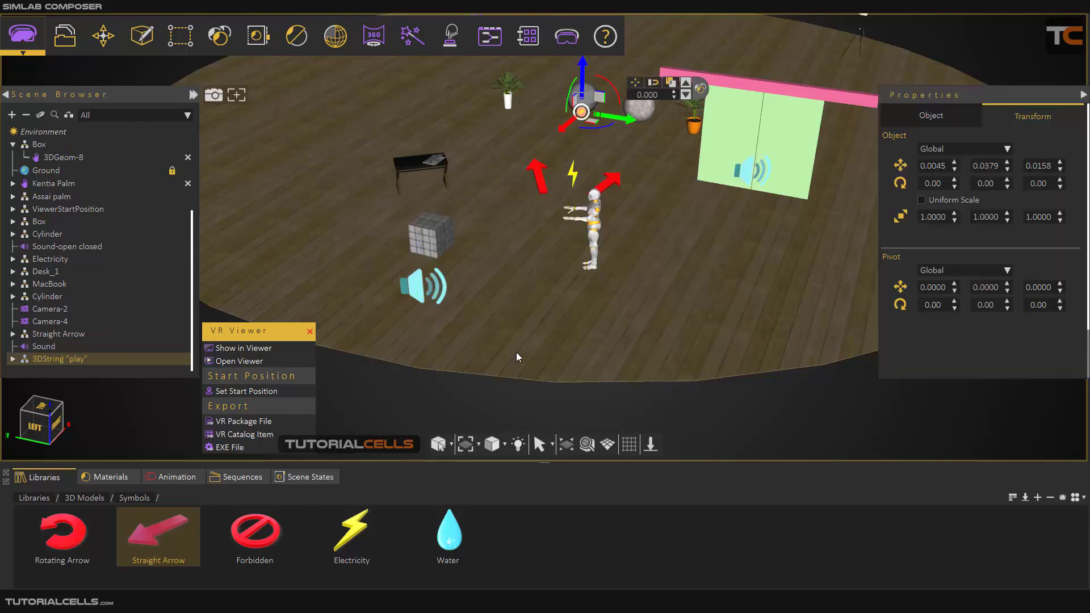
Snap the play text to the floor between the sound object and the cube, enlarge it to about 2.01 scale and tilt it
key("s")
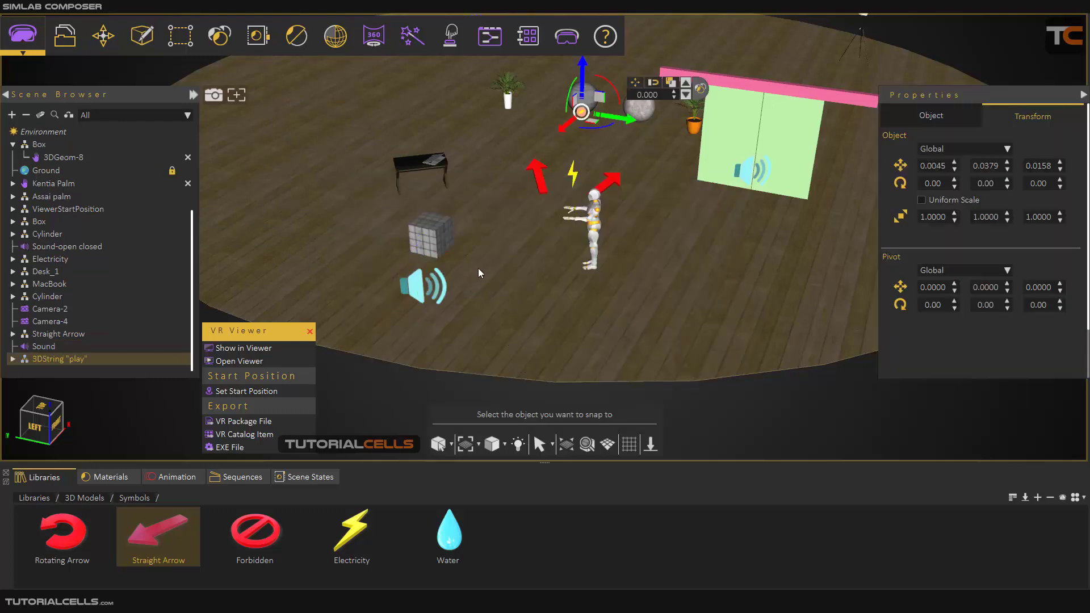
left_click(474, 272)
scroll(475, 281, "up", 3)
scroll(475, 281, "up", 3)
middle_click_drag(535, 289, 127, 355)
left_click_drag(481, 256, 511, 235)
middle_click_drag(466, 199, 437, 172)
left_click_drag(467, 198, 442, 173)
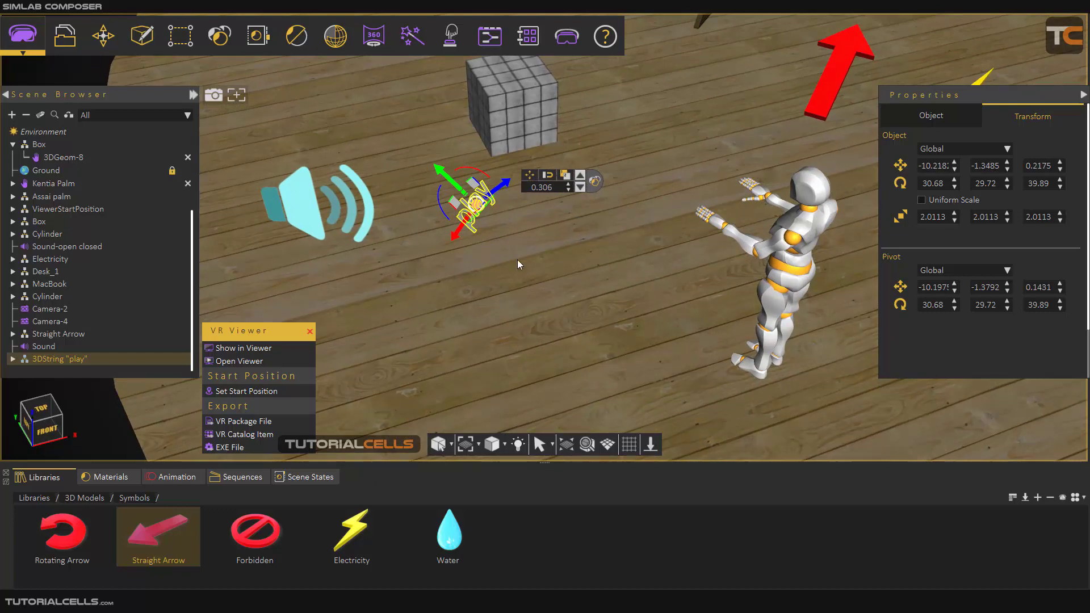
Duplicate the play text beside the original, towards the sound object, and change the copy's string to "pause"
middle_click_drag(516, 260, 563, 174)
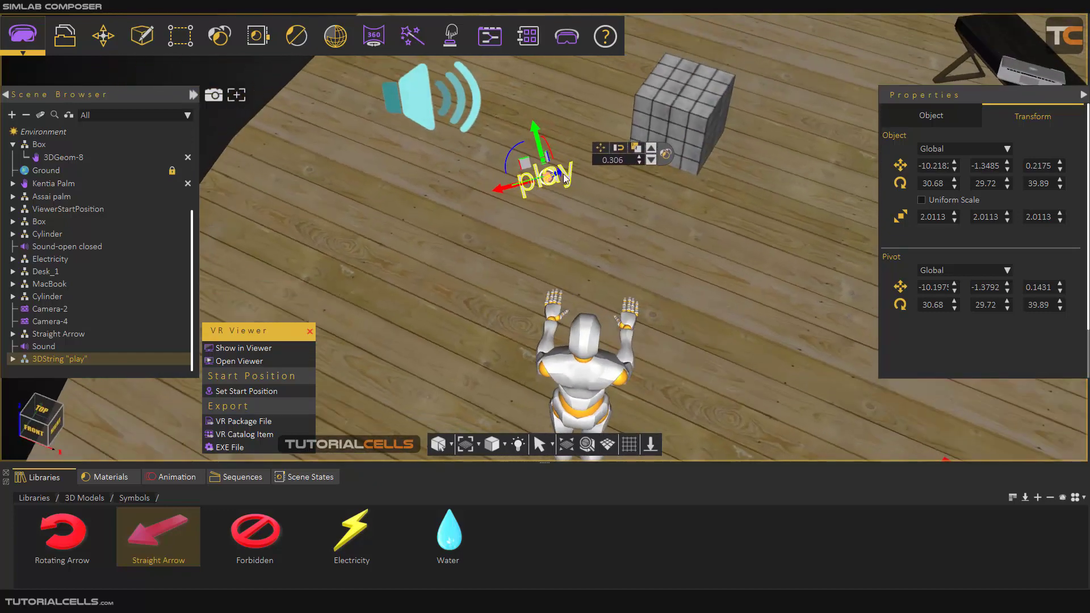
left_click(635, 157)
left_click_drag(485, 189, 355, 209)
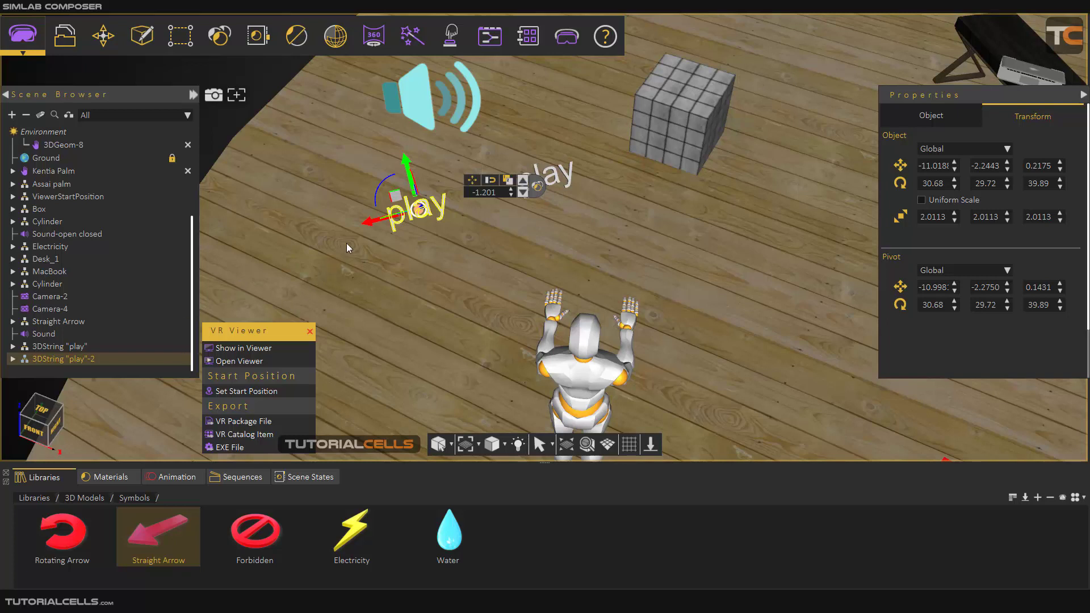
left_click(934, 118)
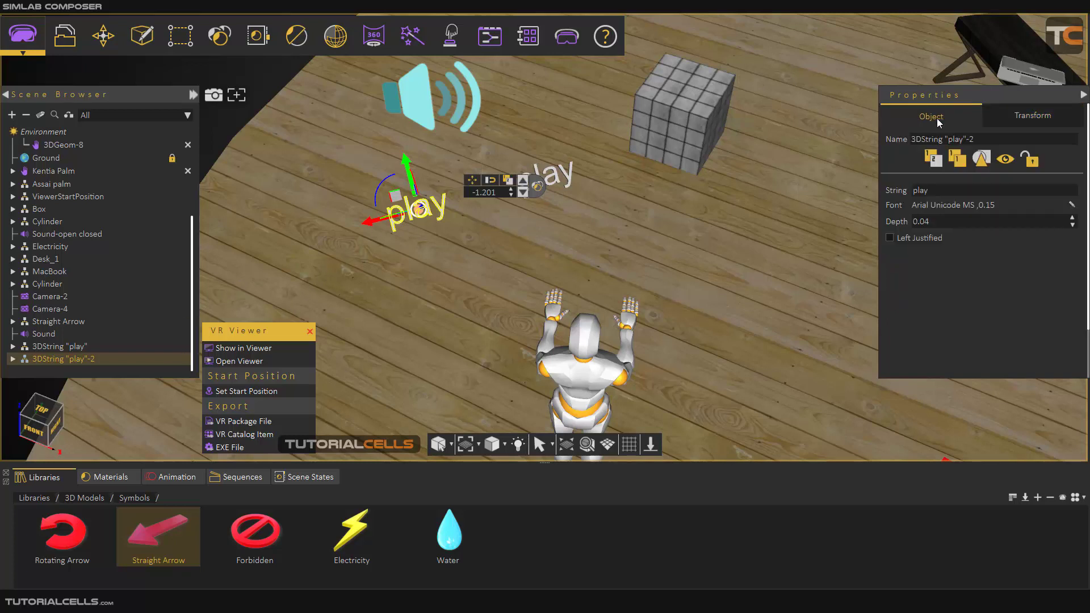
double_click(937, 191)
type("p")
left_click(938, 303)
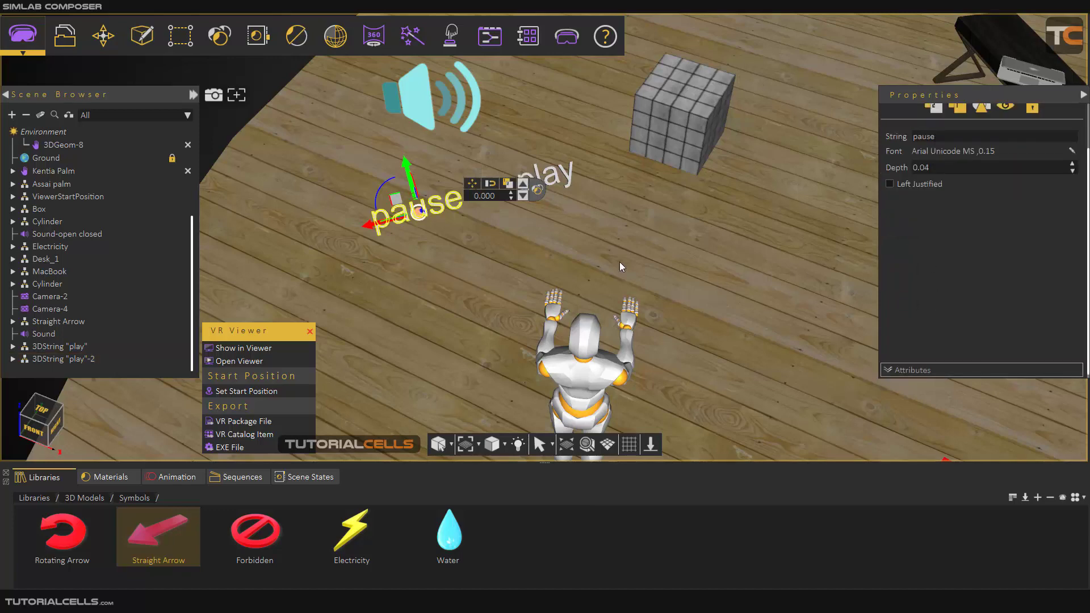
Bring up the Training Builder, move it clear of the play and pause texts, and deselect the pause text
scroll(537, 241, "down", 3)
middle_click_drag(454, 238, 530, 241)
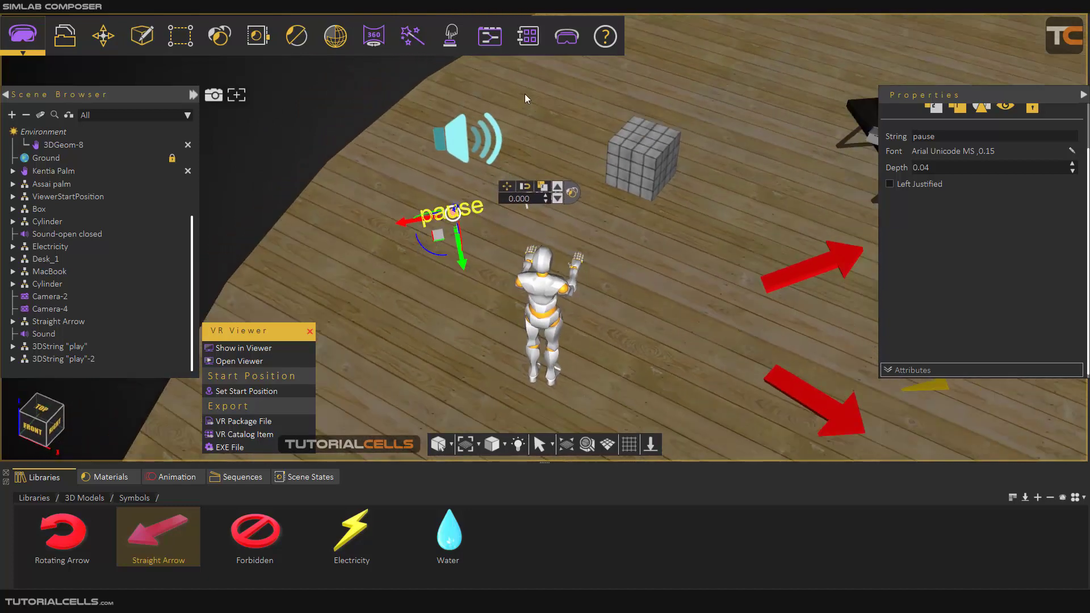
left_click(490, 37)
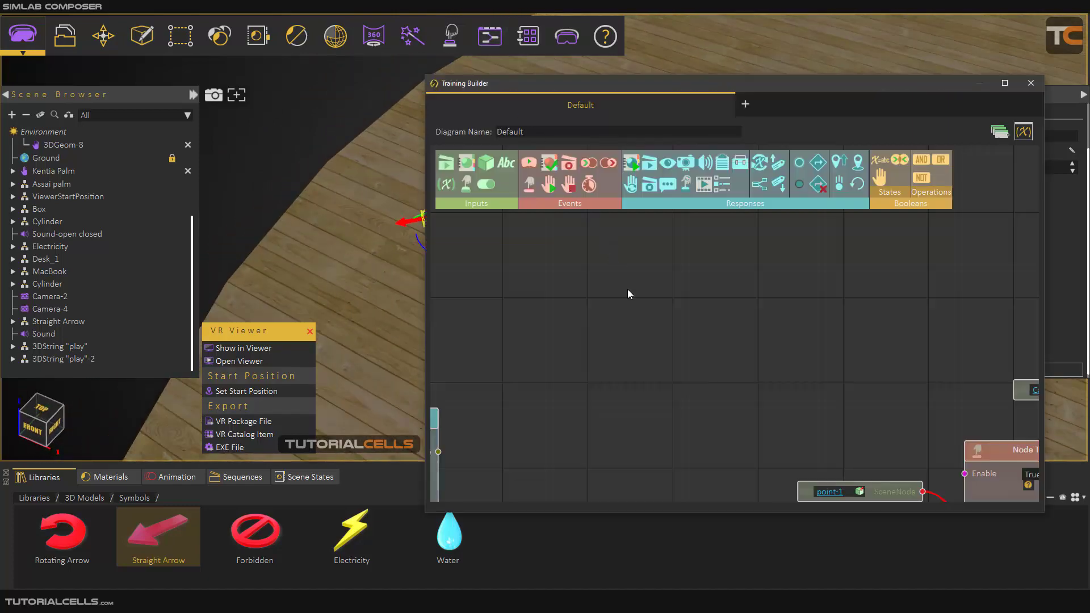
scroll(628, 289, "down", 3)
middle_click_drag(604, 301, 499, 354)
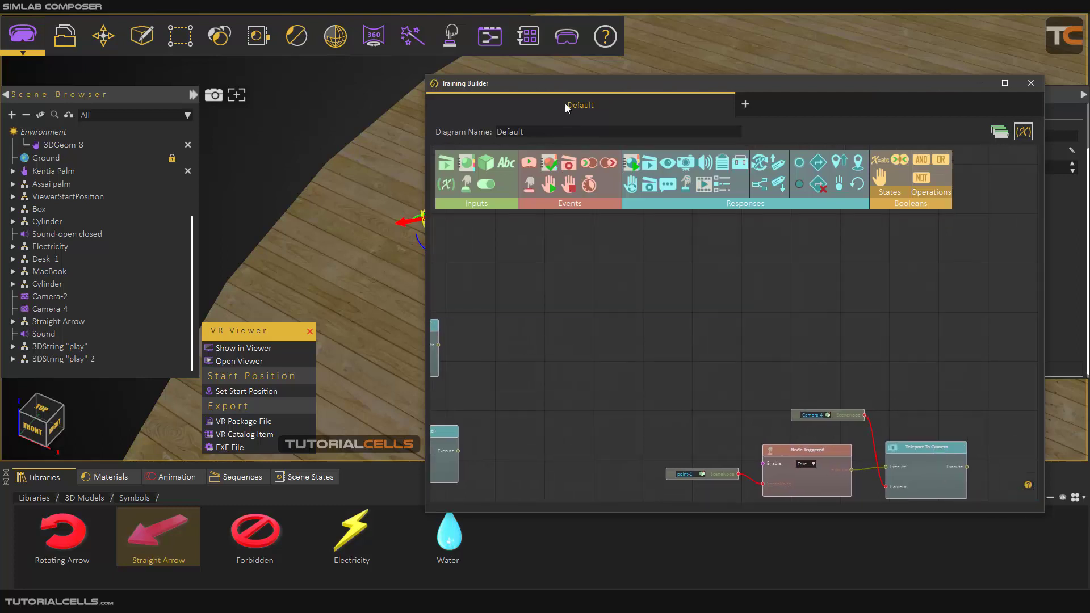
left_click_drag(590, 84, 733, 85)
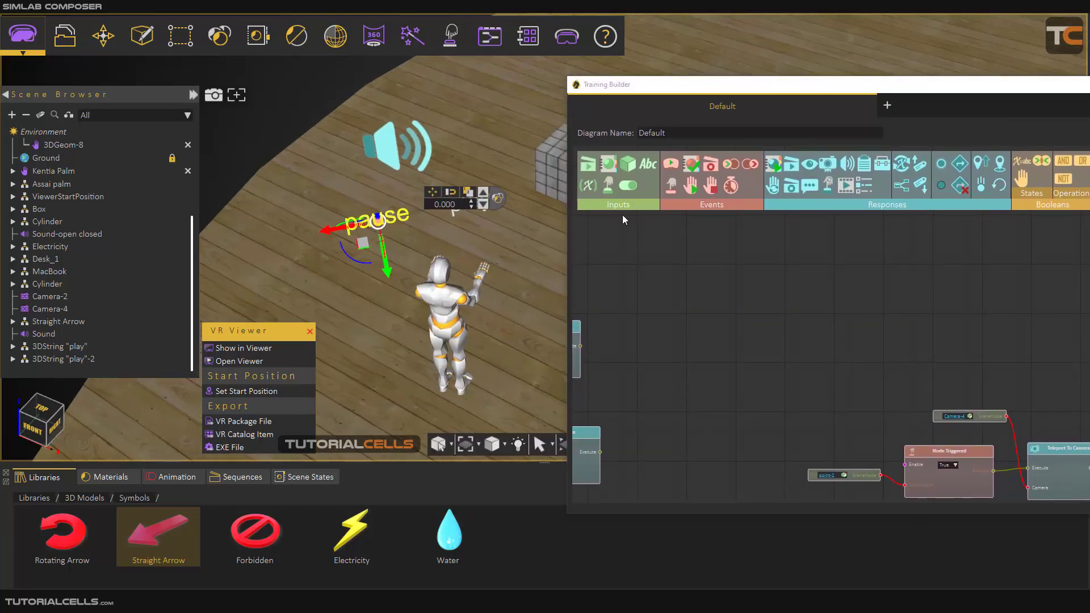
middle_click_drag(772, 243, 755, 241)
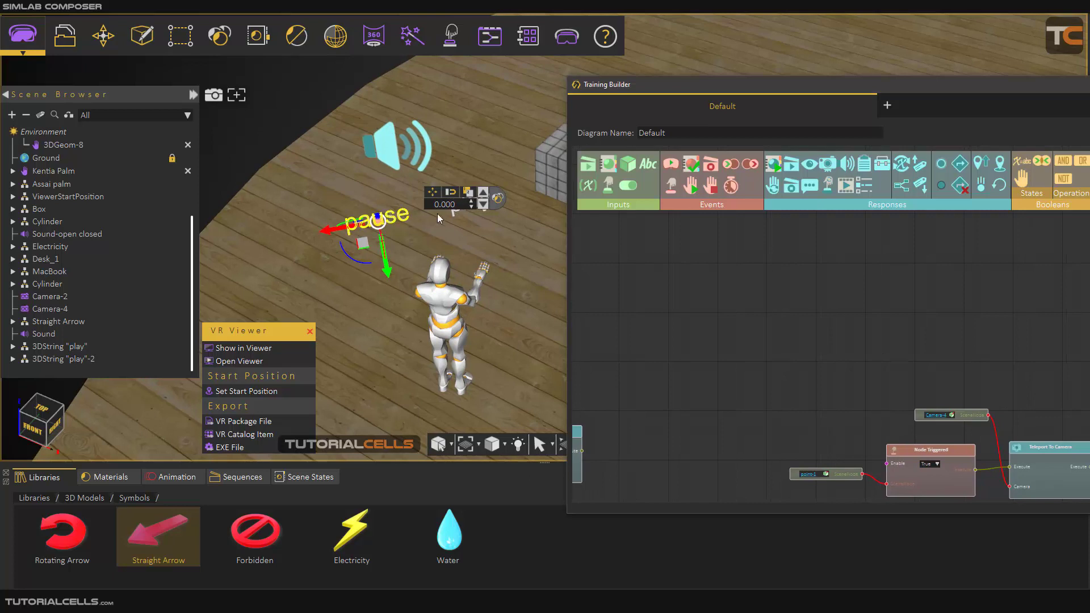
middle_click_drag(461, 218, 396, 228)
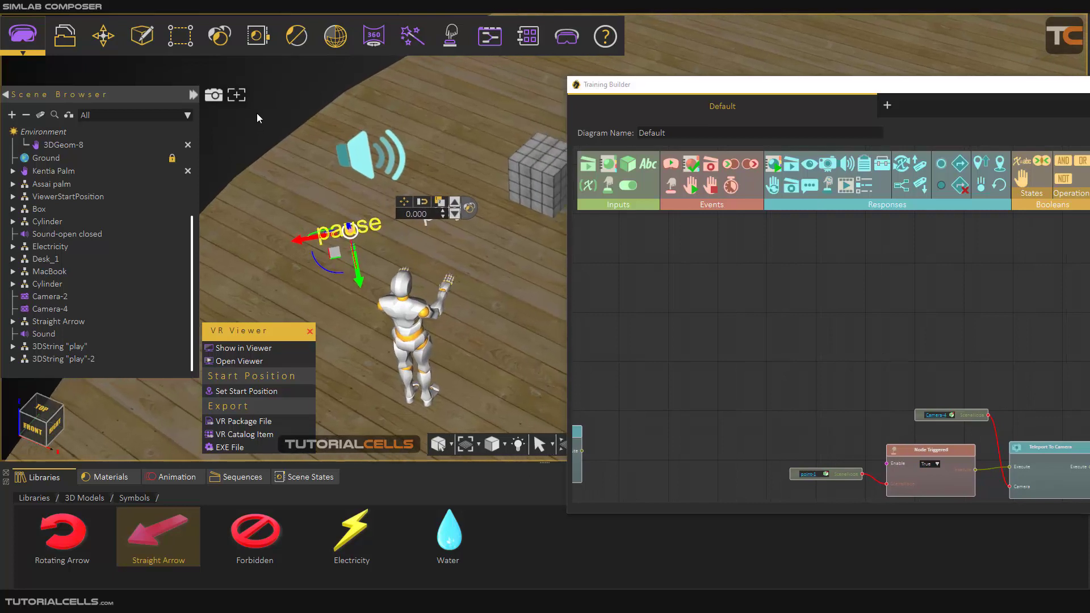
left_click(420, 202)
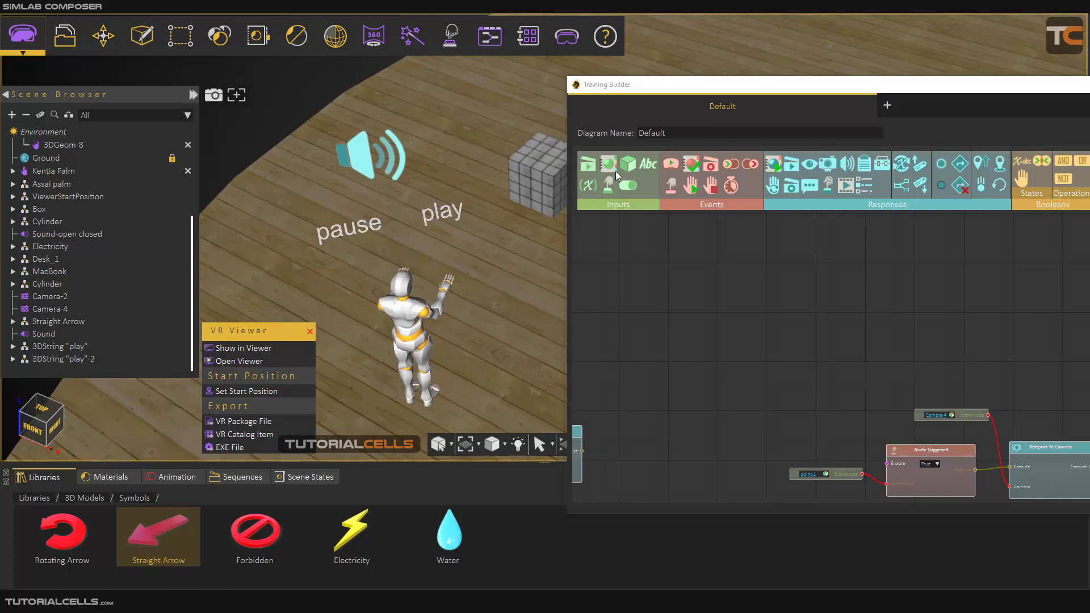
Add a SceneNode input to an empty area of the diagram and assign the whole 3DString "play" object to it
left_click_drag(627, 164, 678, 243)
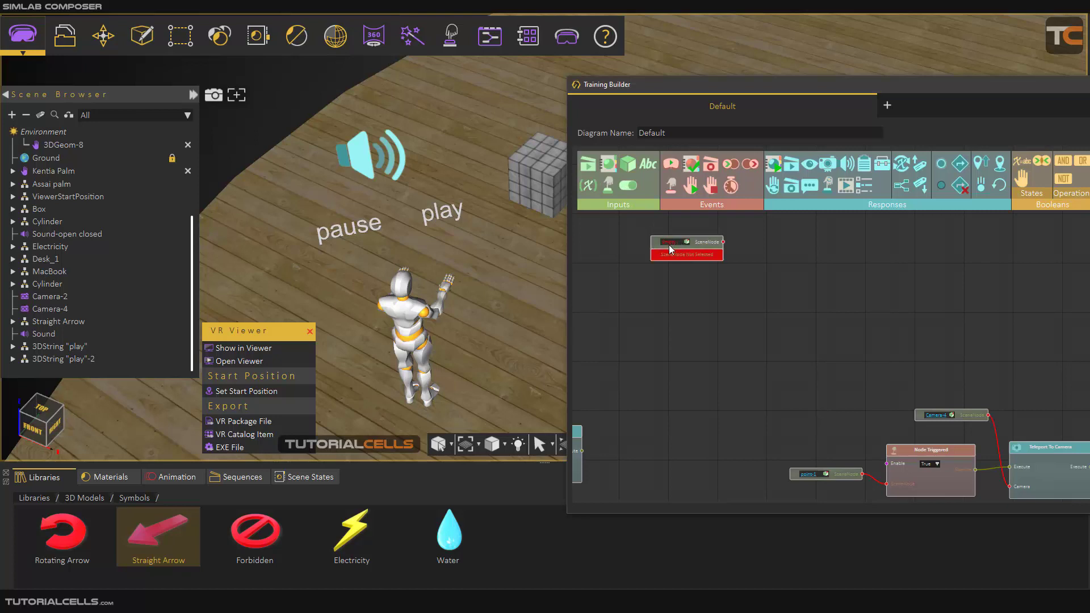
scroll(669, 244, "up", 1)
left_click(452, 210)
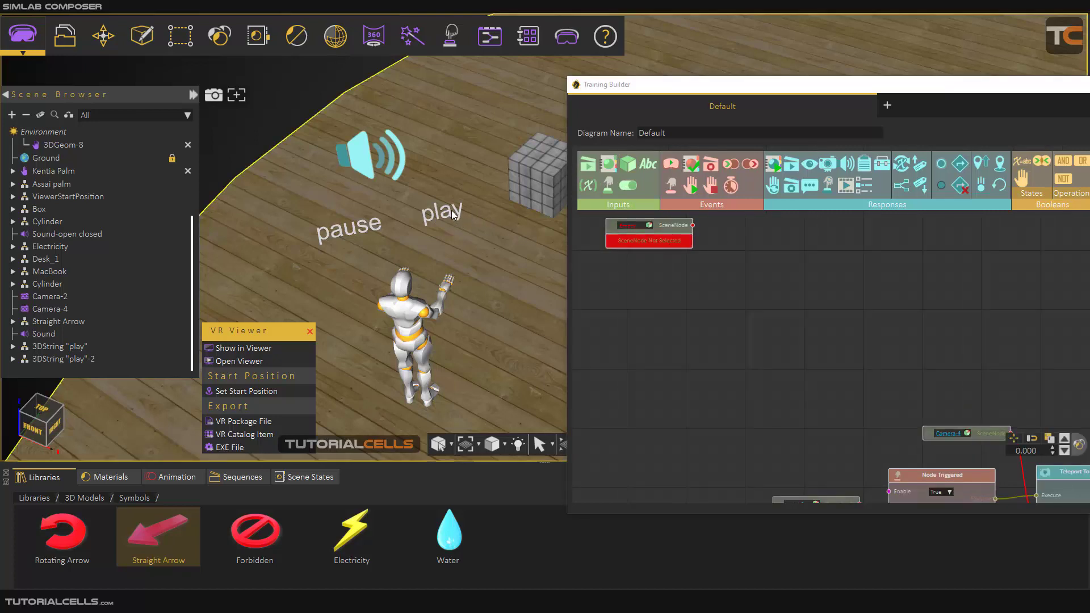
left_click(446, 212)
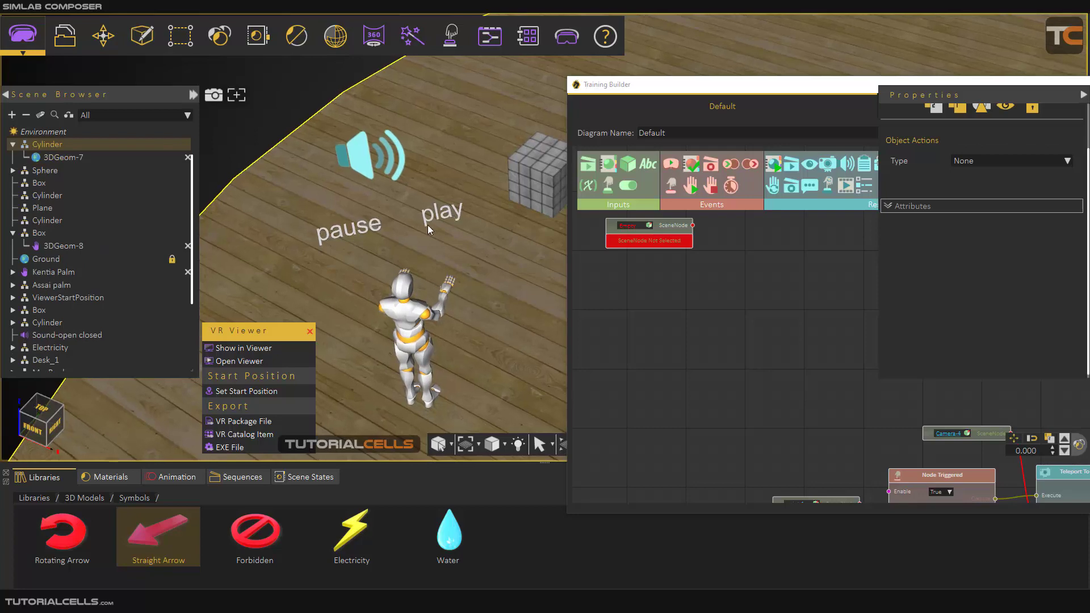
scroll(434, 215, "up", 4)
left_click(424, 221)
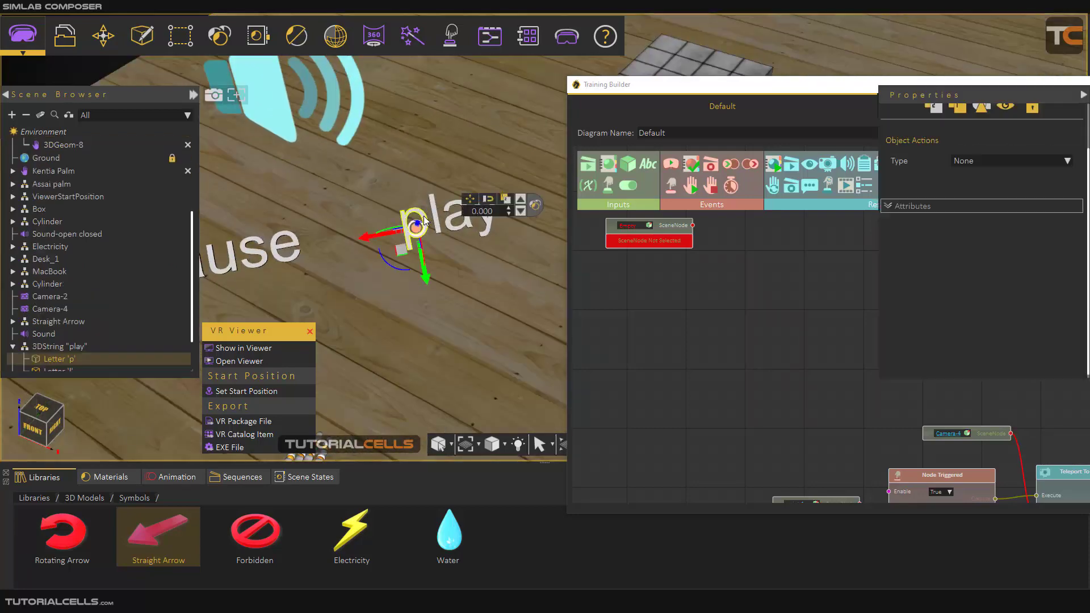
left_click(57, 348)
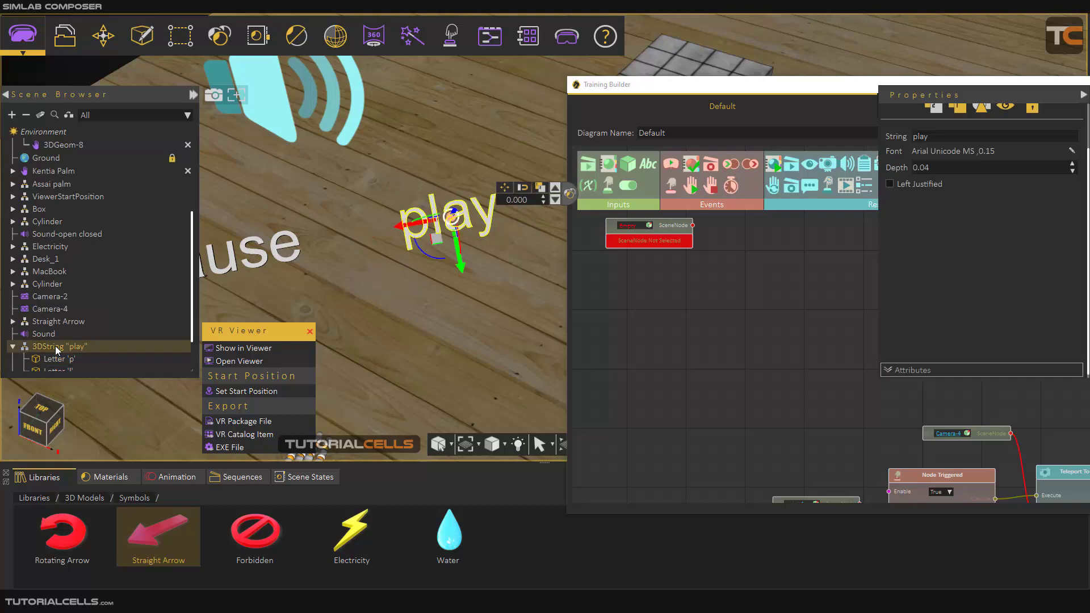
middle_click_drag(679, 277, 678, 332)
scroll(655, 294, "up", 2)
middle_click_drag(642, 285, 775, 294)
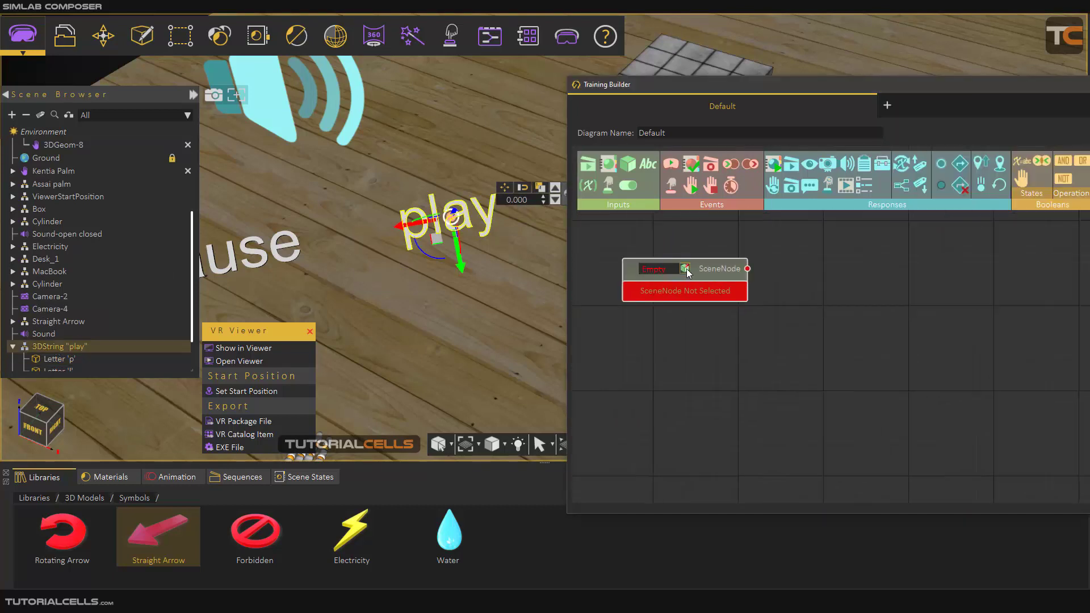
left_click(686, 269)
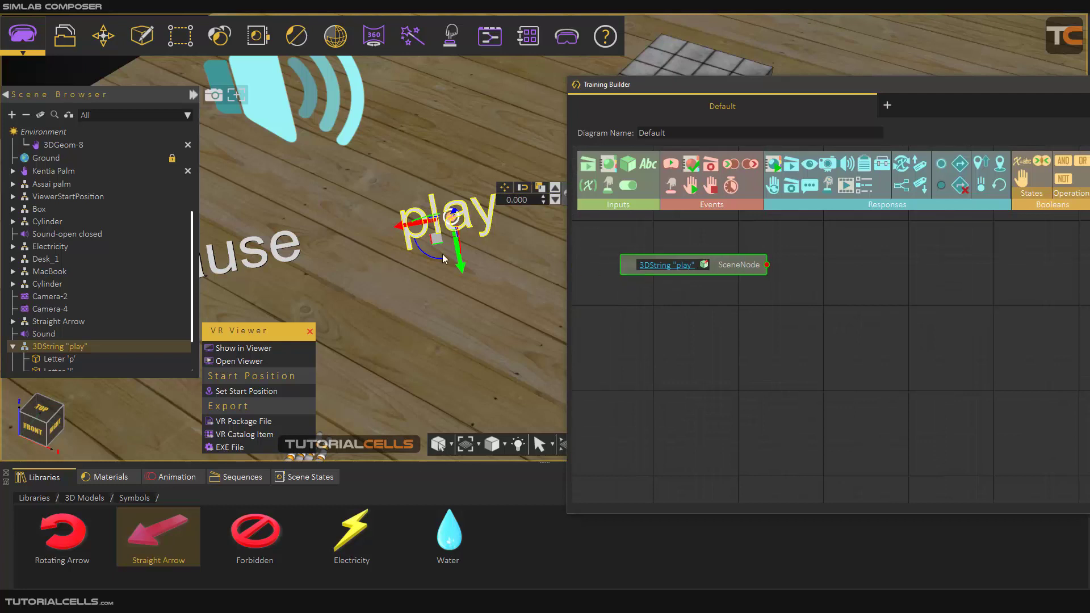
Add a second SceneNode input, assign the pause text (3DString "play"-2) to it, and line it up beneath the play node
left_click(627, 164)
left_click_drag(969, 339, 803, 324)
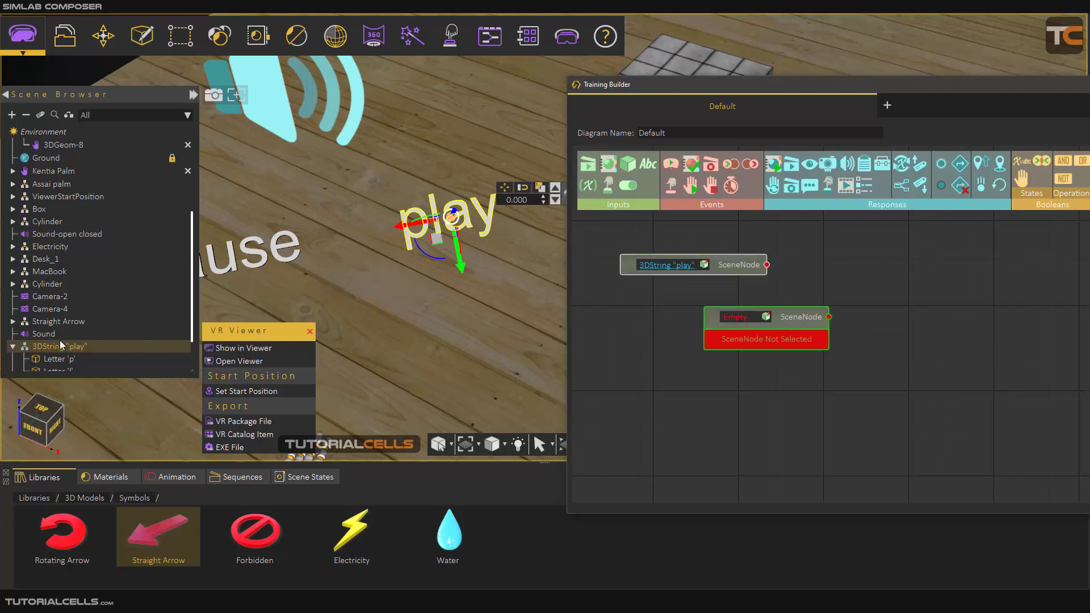
left_click(27, 115)
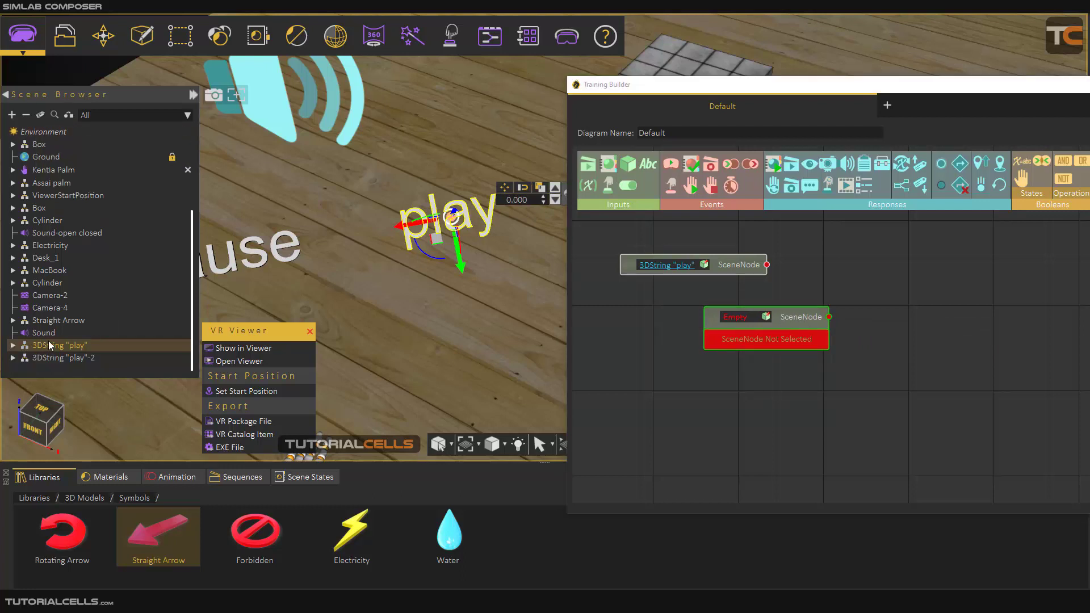
left_click(57, 358)
left_click(768, 316)
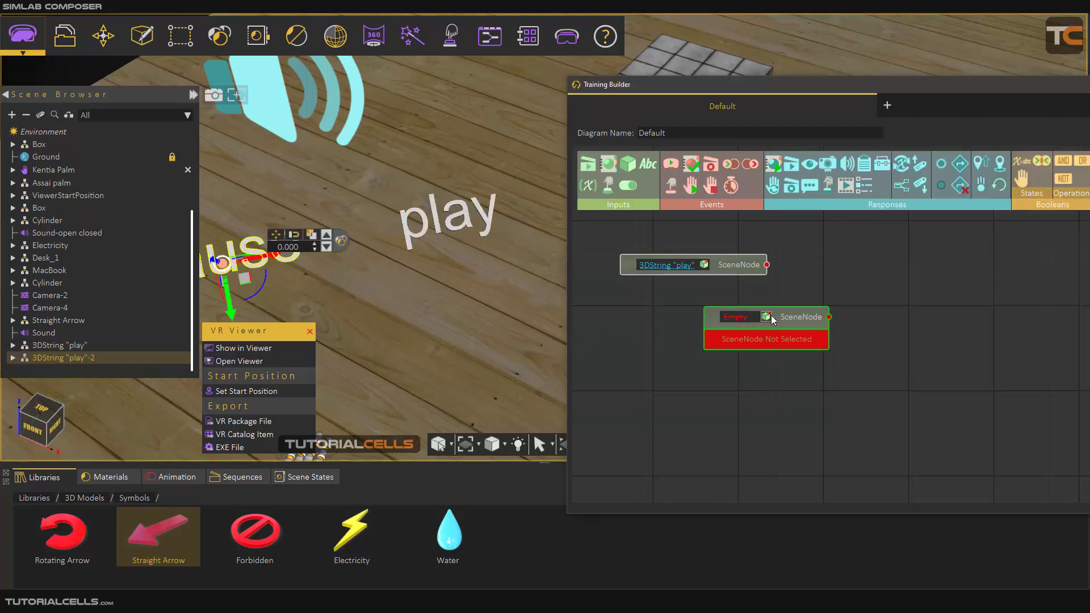
left_click_drag(822, 316, 733, 376)
scroll(861, 316, "down", 2)
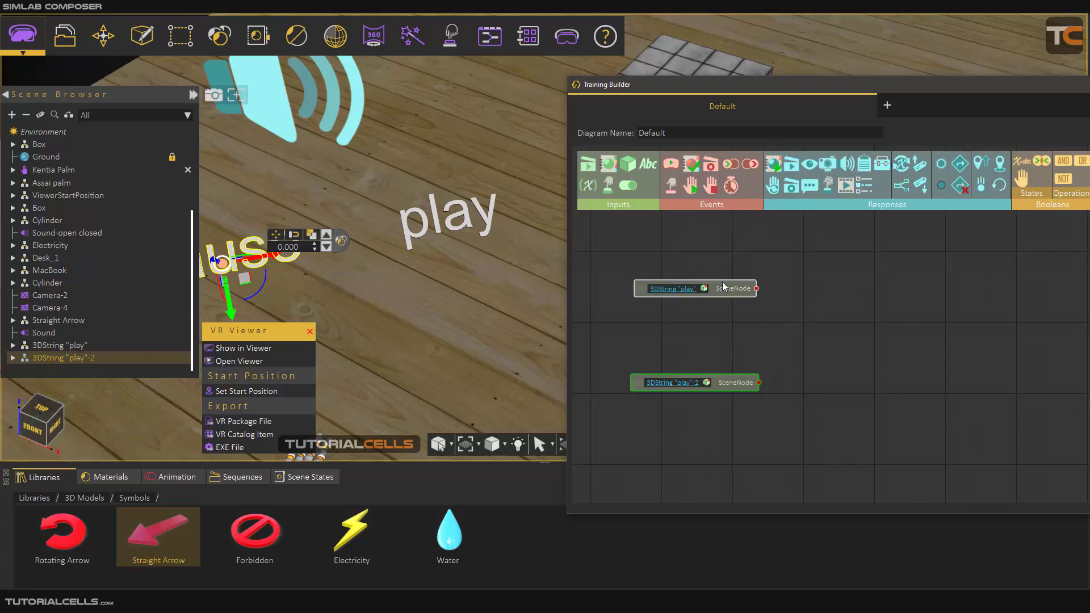
left_click_drag(744, 293, 731, 291)
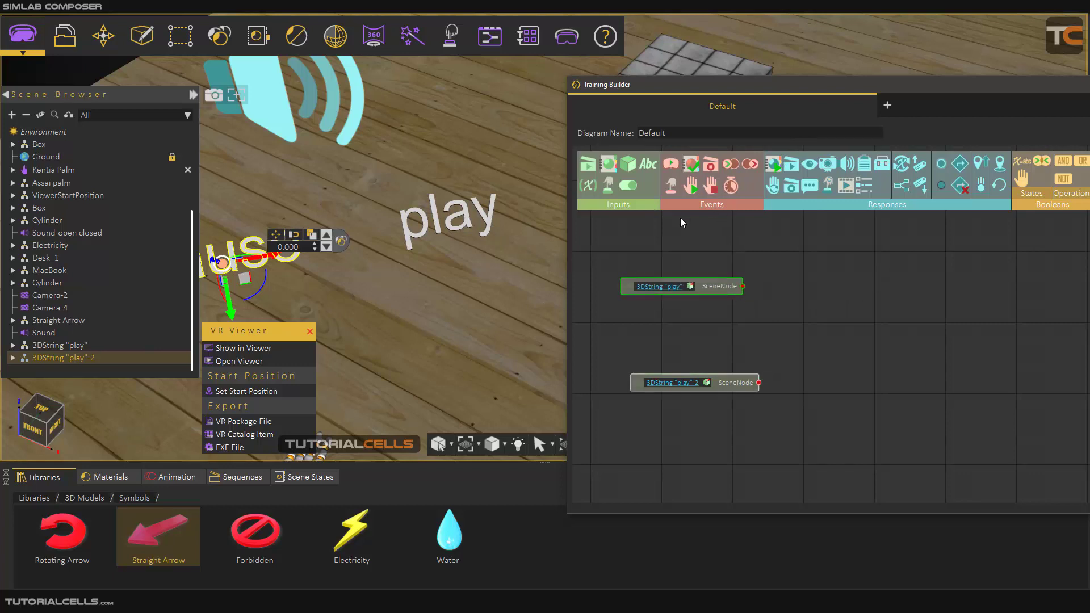
Add a Node Triggered event and feed it the play text's SceneNode
left_click_drag(673, 183, 681, 186)
left_click_drag(788, 254, 789, 256)
left_click_drag(743, 287, 785, 311)
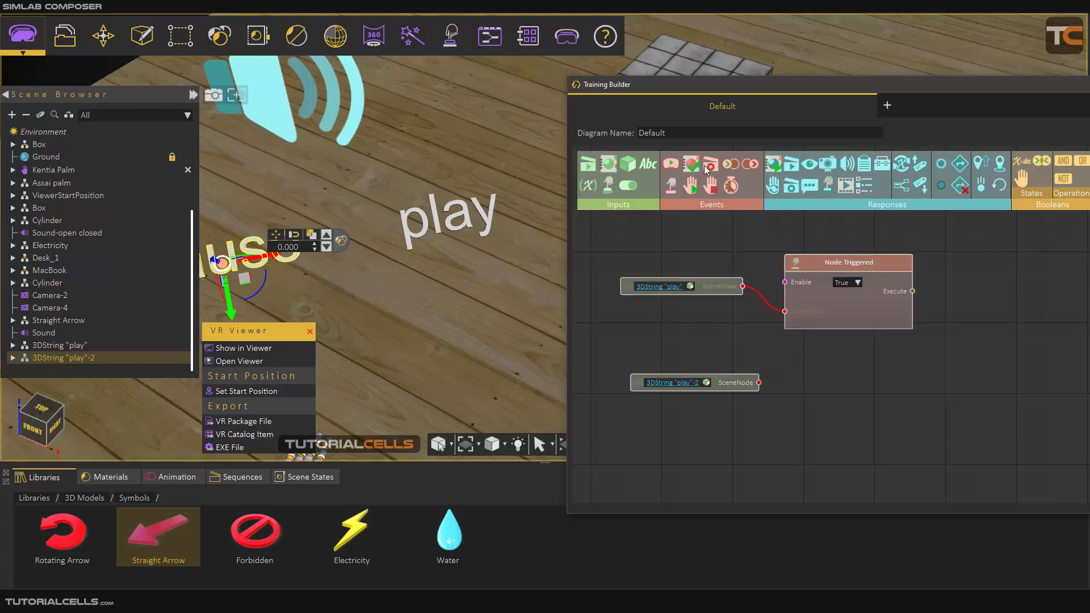
Add a second Node Triggered event, feed it the pause text's SceneNode and align it under the first event
left_click_drag(671, 184, 711, 274)
left_click_drag(828, 391, 827, 391)
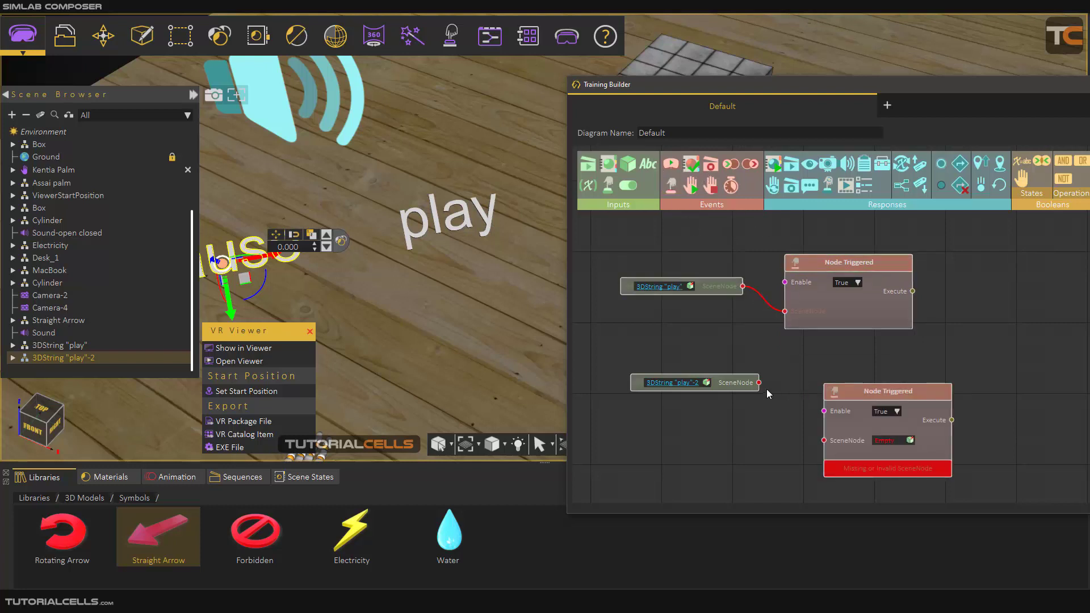
left_click_drag(759, 383, 824, 440)
left_click_drag(871, 397, 835, 380)
left_click_drag(945, 355, 860, 353)
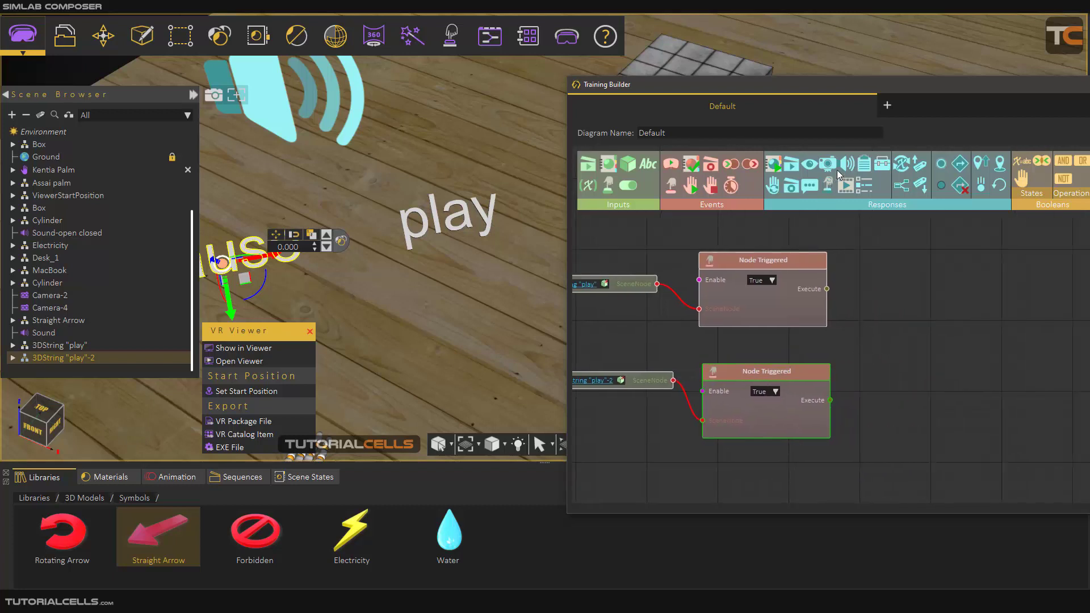
Add a Sound Action response executed by the play text's Node Triggered event and set its sound node to Sound
left_click_drag(846, 164, 850, 164)
left_click_drag(899, 271, 899, 271)
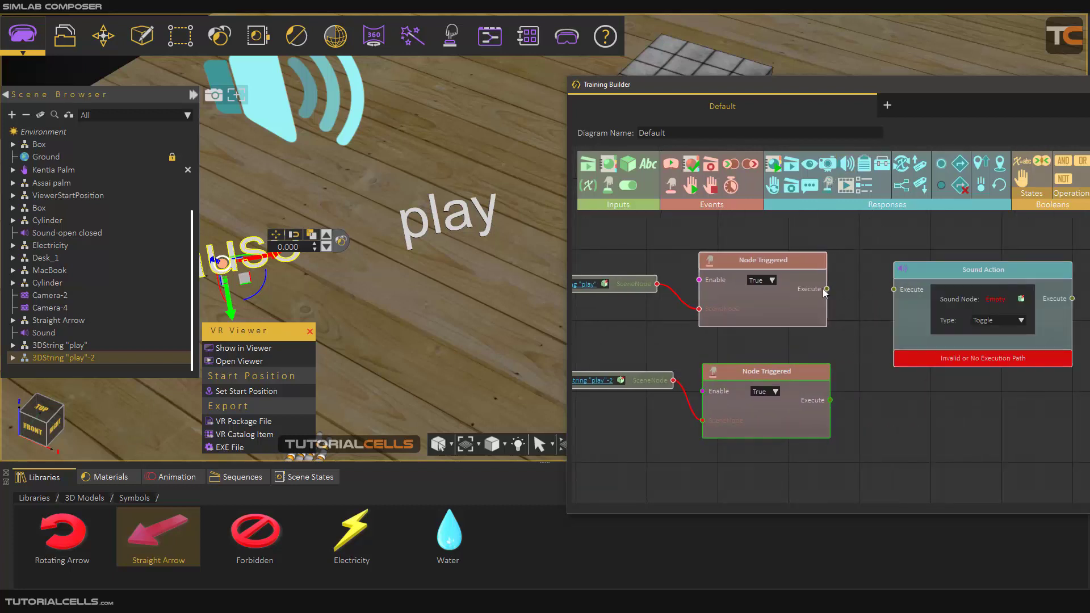
left_click_drag(826, 289, 952, 270)
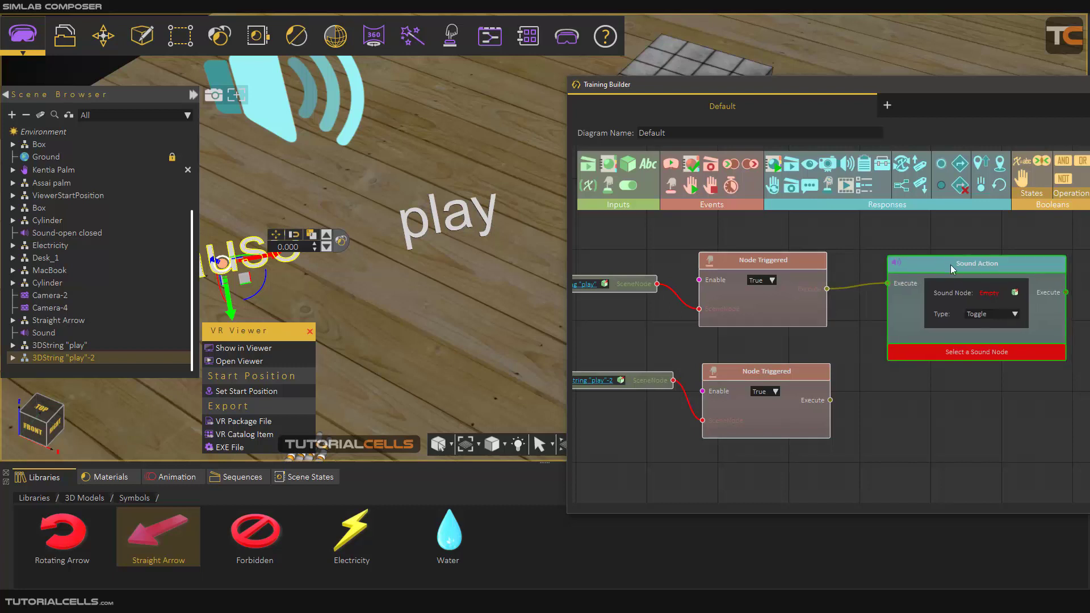
left_click(57, 334)
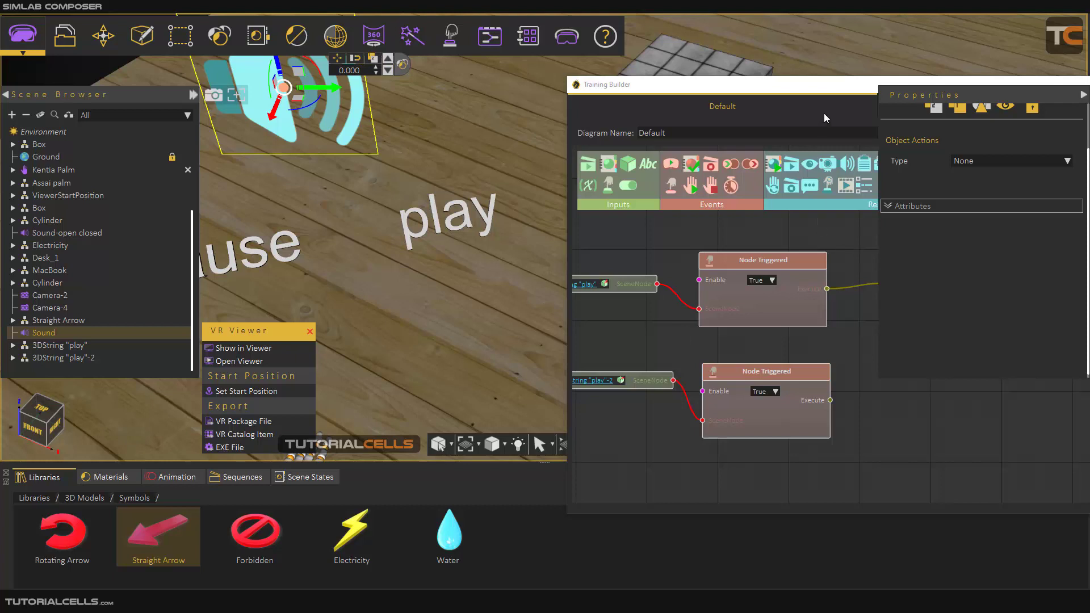
left_click_drag(829, 88, 811, 89)
left_click(995, 294)
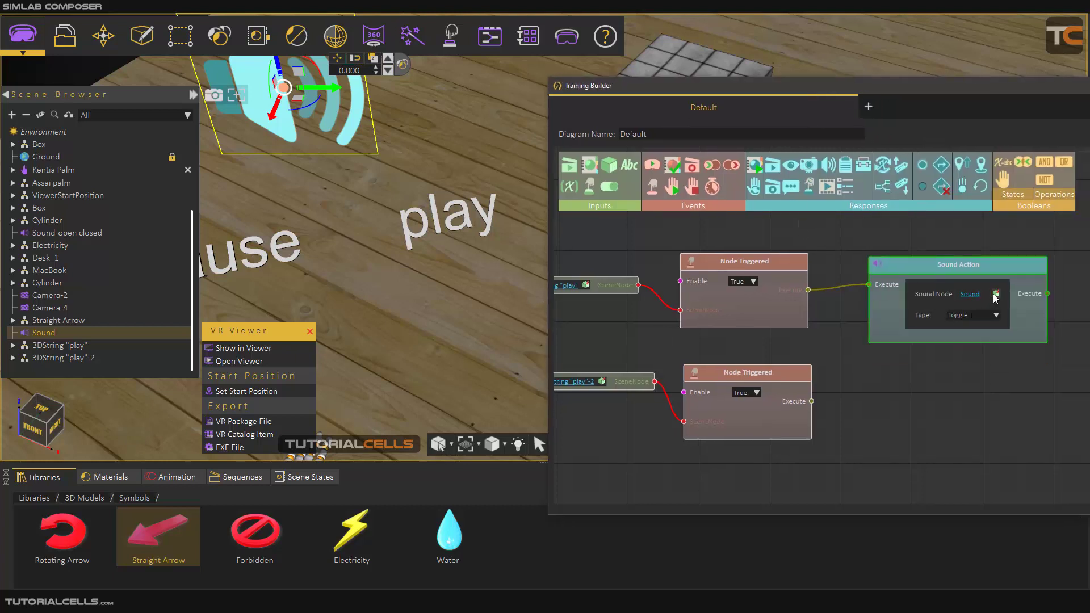
Set the play text's Sound Action type to Play and place a copy of the node directly beneath it
left_click(978, 321)
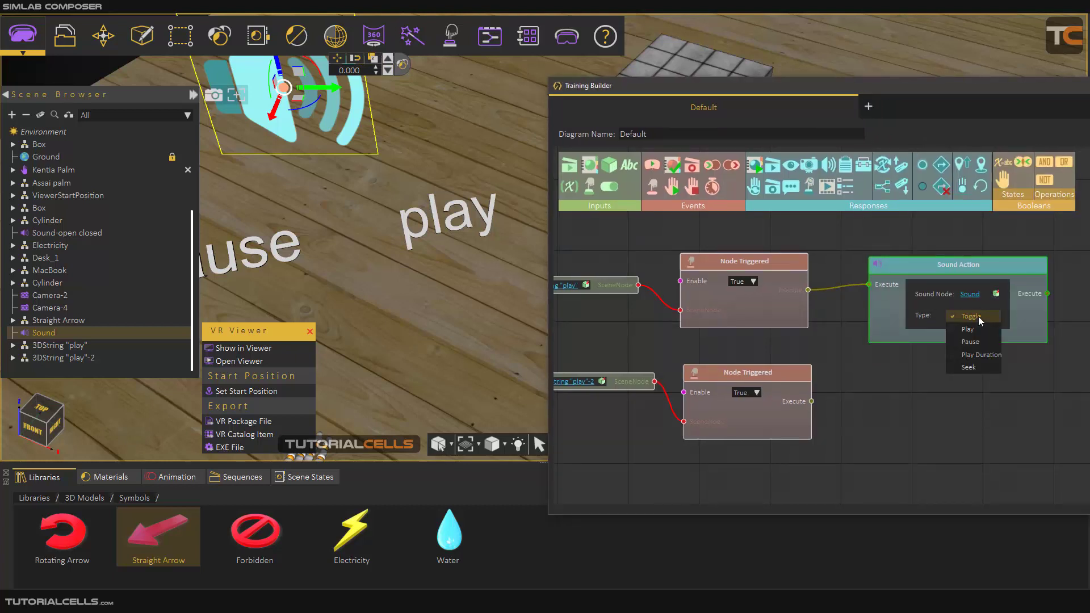
left_click(978, 329)
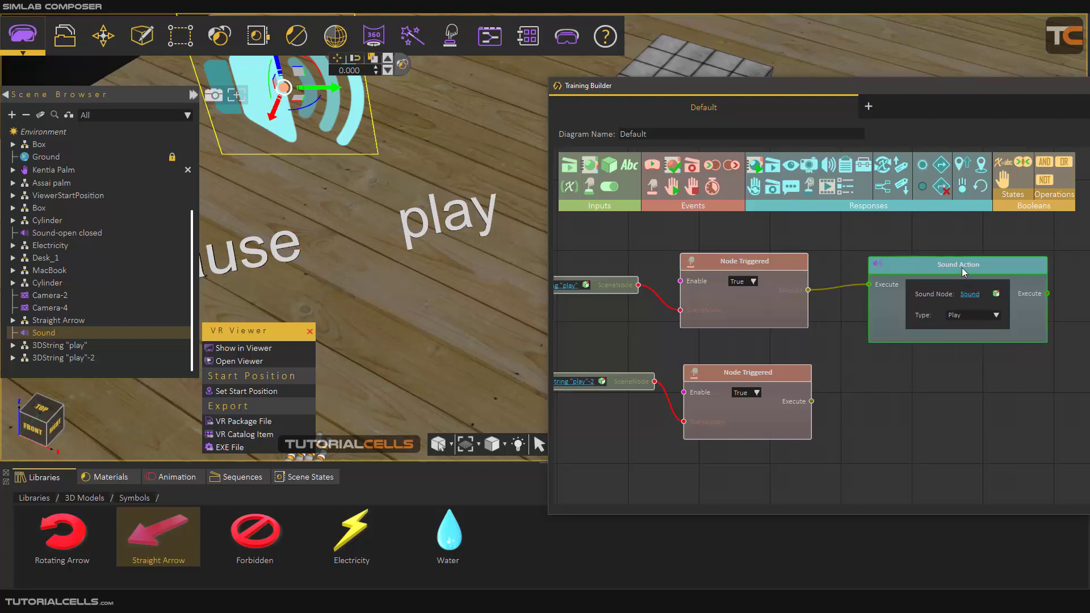
key("ctrl+c")
key("ctrl+v")
left_click_drag(1032, 268, 1037, 377)
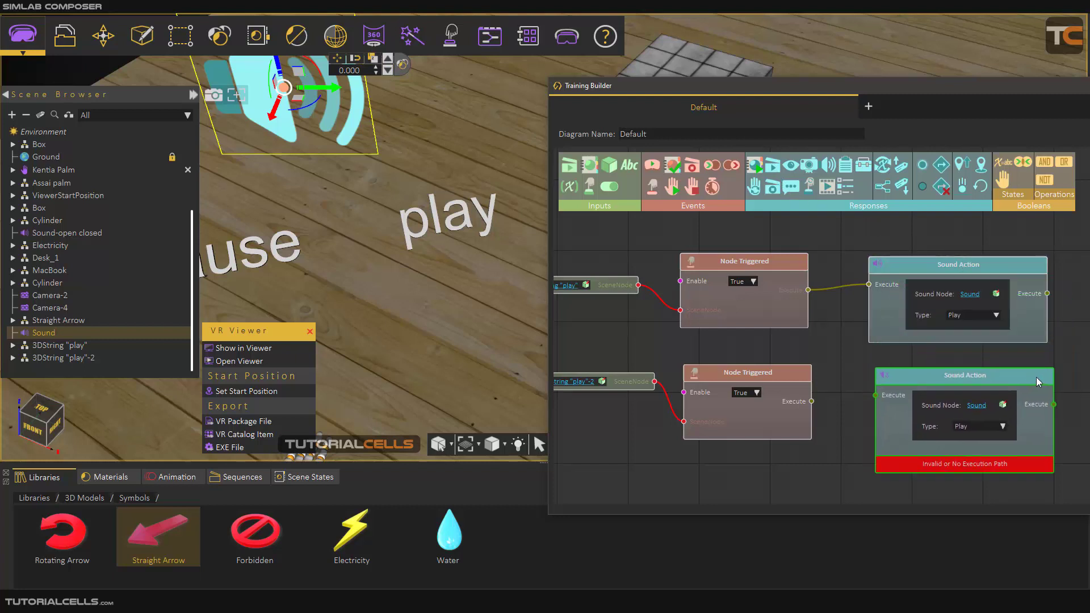
Set the copied Sound Action's type to Pause and have the pause text's Node Triggered event execute it
left_click(990, 424)
left_click(987, 435)
left_click_drag(812, 401, 876, 395)
scroll(672, 305, "down", 4)
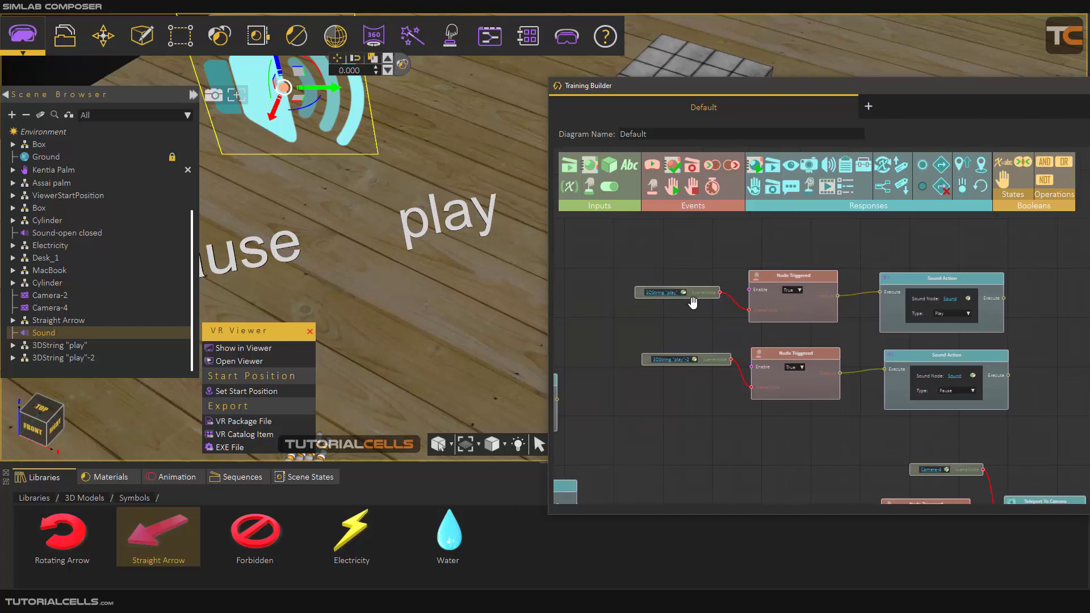
Show the scene in the Desktop VR viewer and test the sound by triggering the play and pause texts
left_click(293, 348)
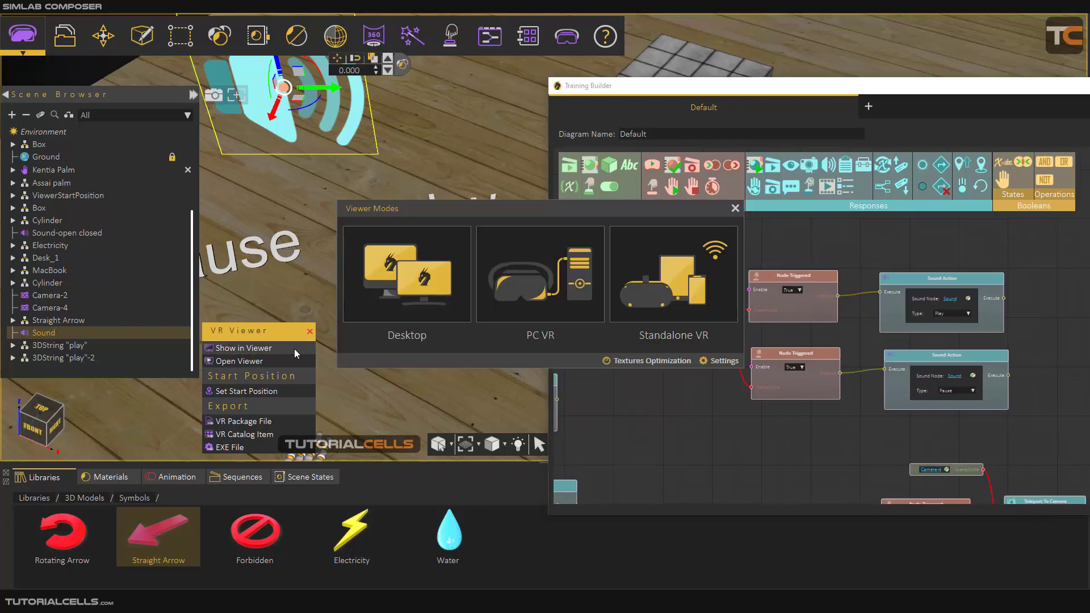
left_click(424, 288)
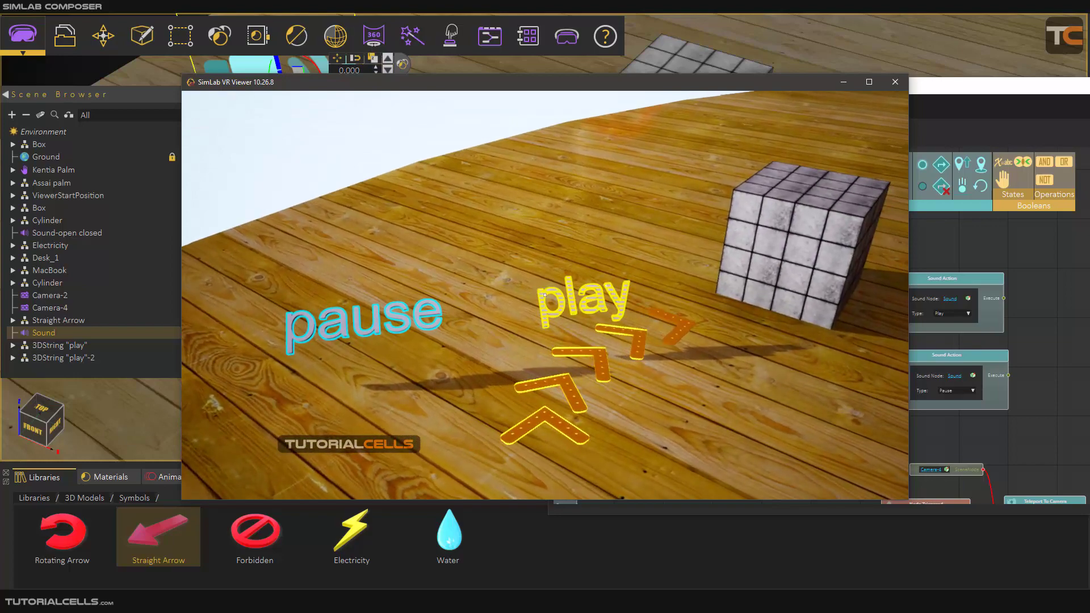
left_click(545, 295)
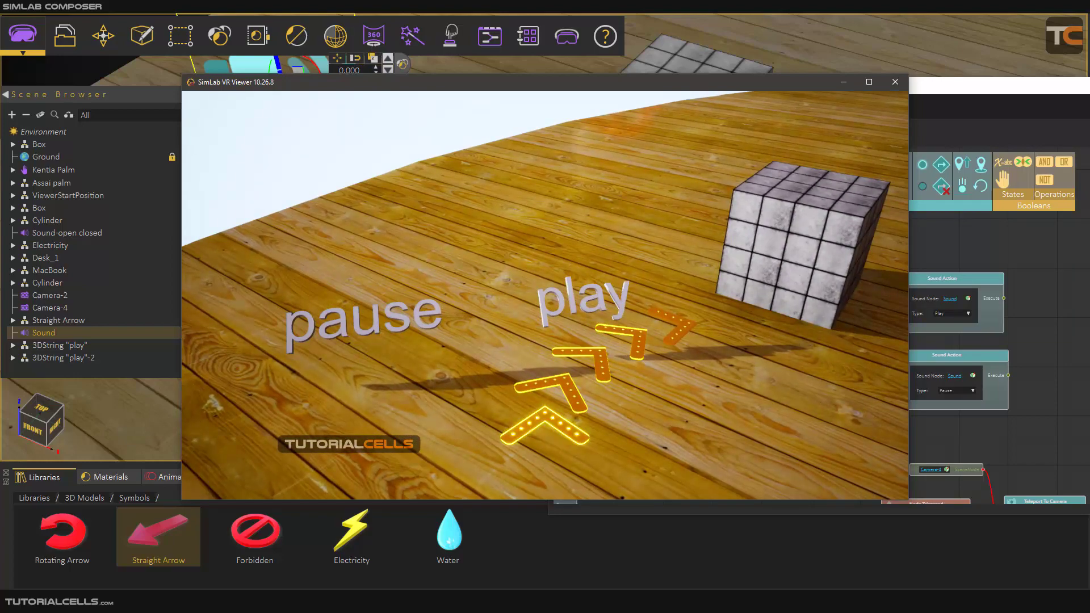
left_click(544, 295)
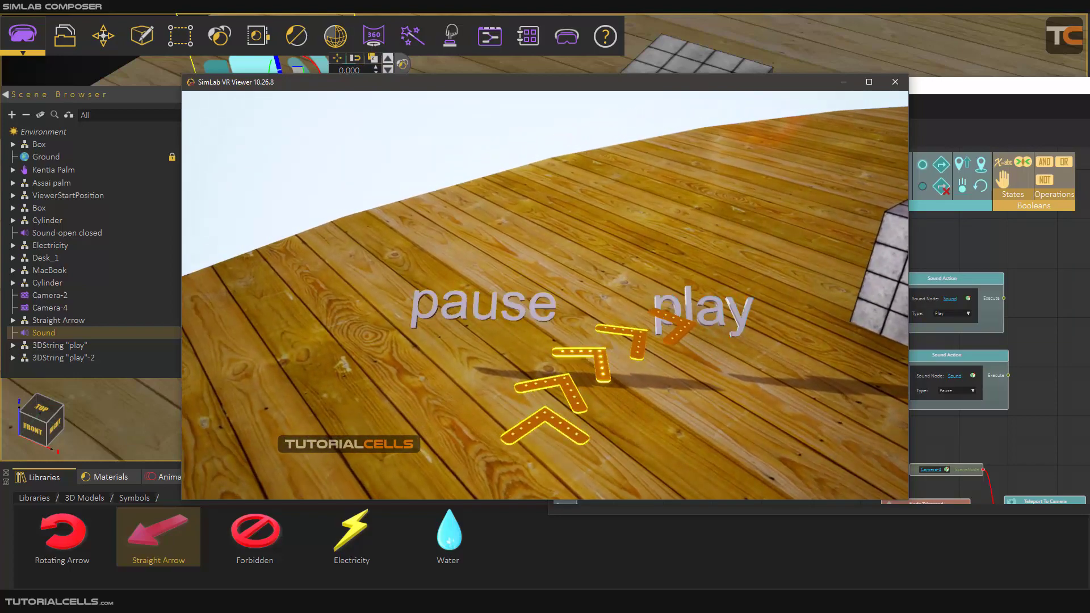
left_click(545, 295)
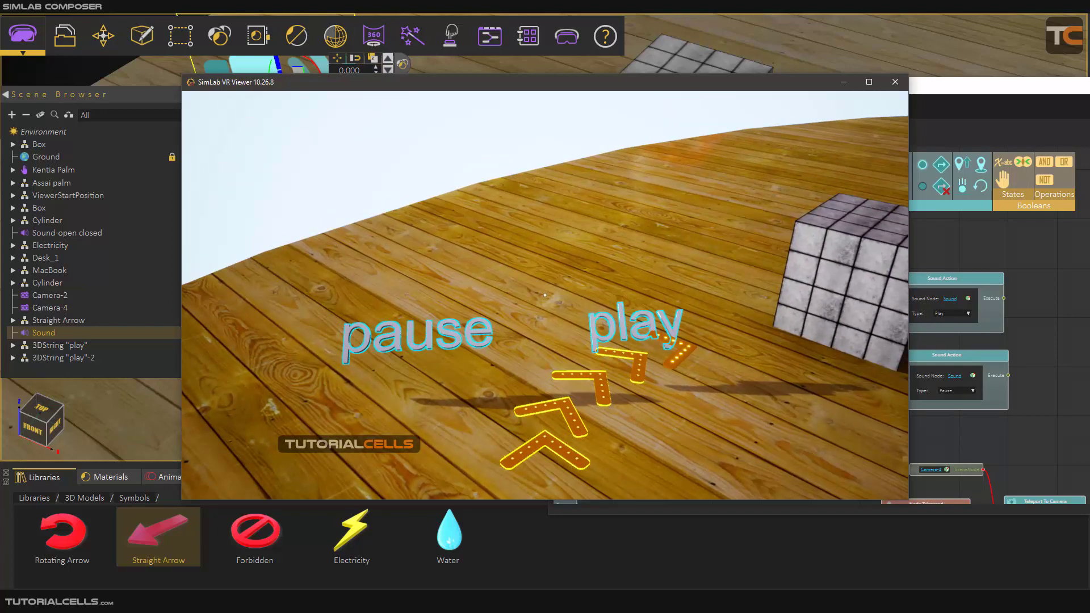
left_click(545, 295)
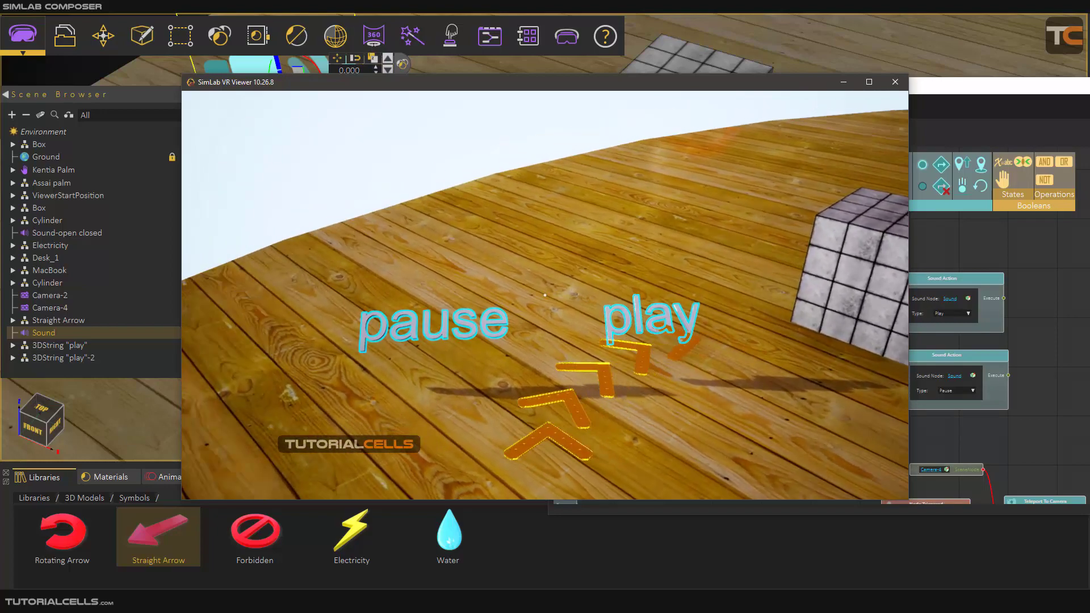
left_click(545, 296)
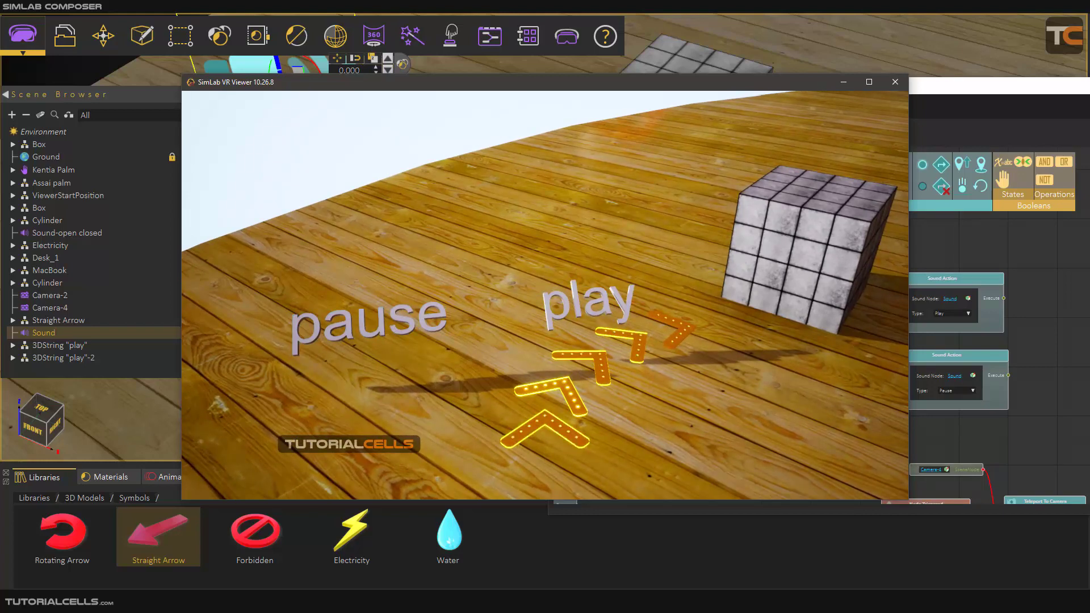
left_click(545, 296)
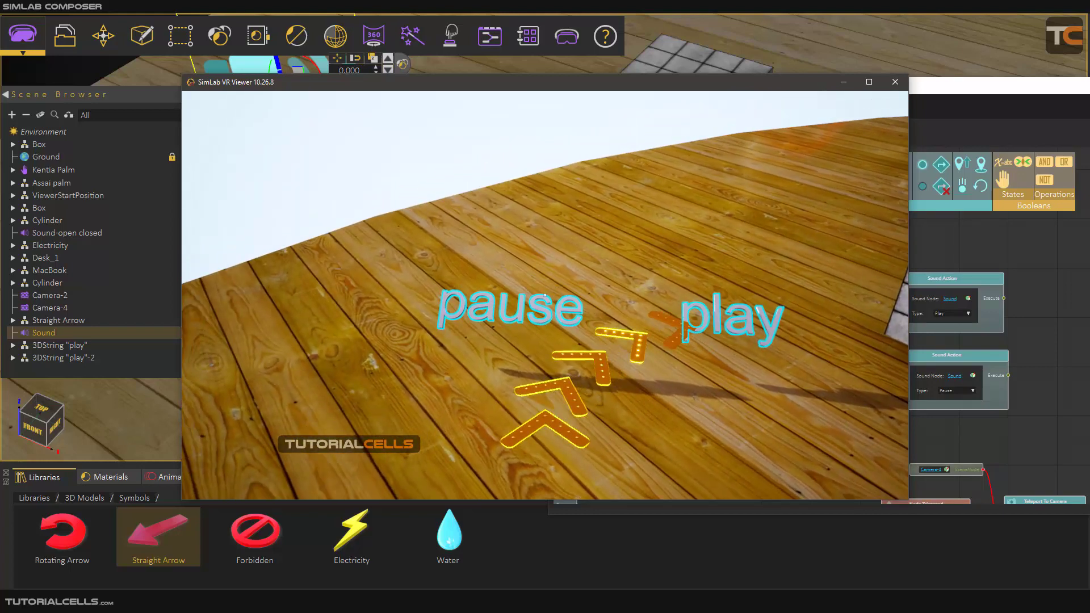
left_click(545, 296)
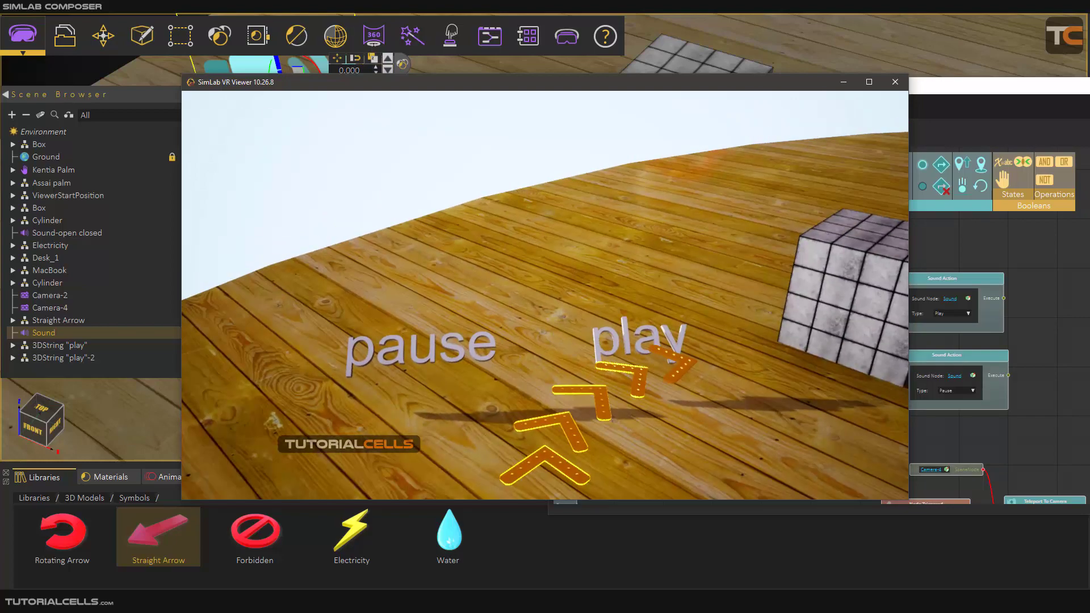
Exit the VR viewer without saving the current scene
key("Escape")
left_click(891, 109)
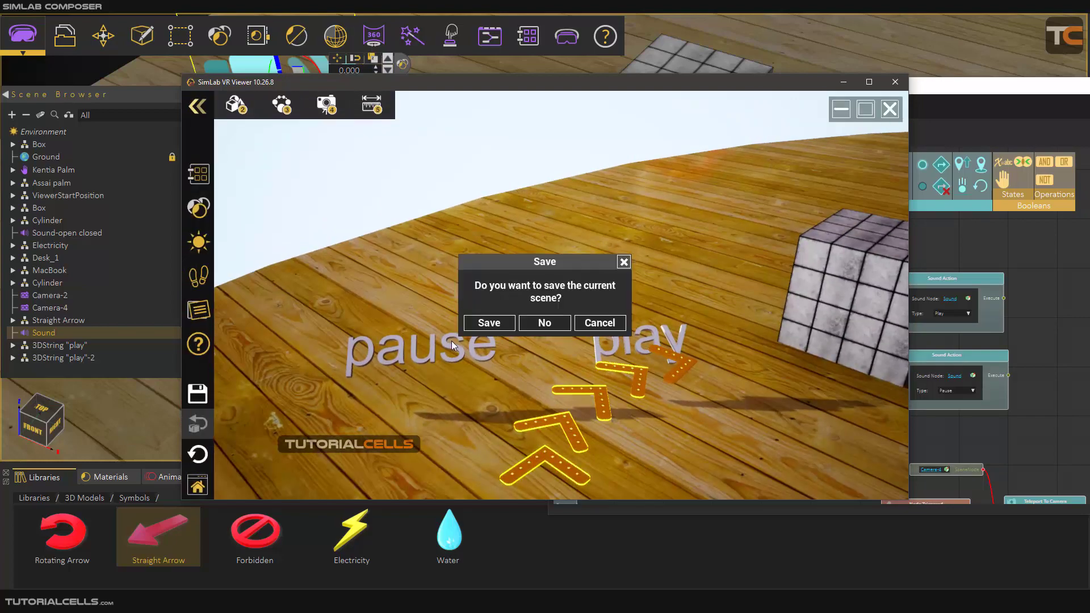
left_click(543, 323)
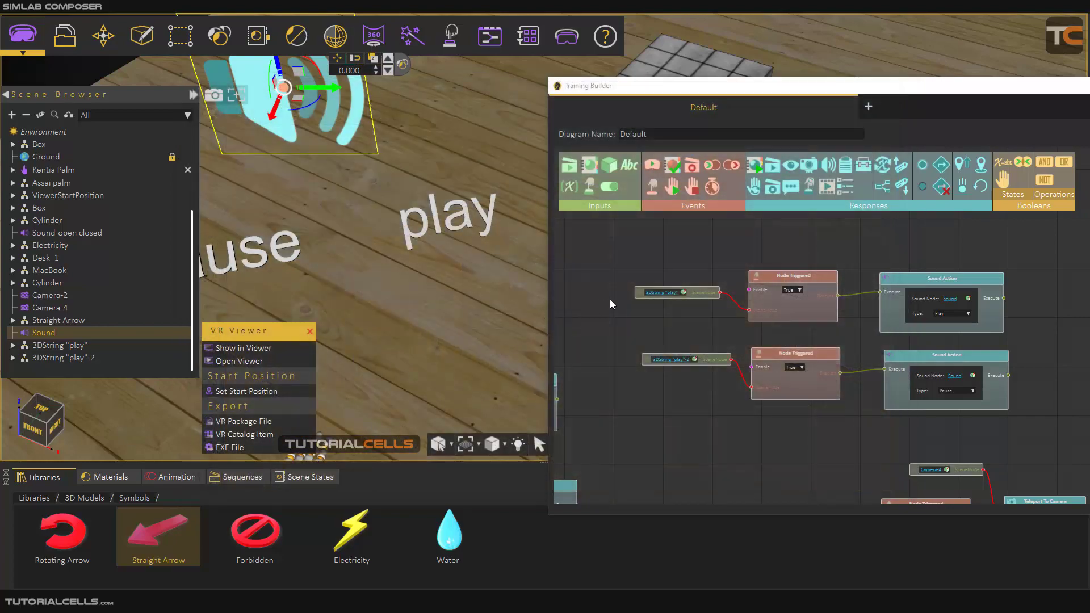
Look over the complete training diagram and close the Training Builder
scroll(610, 299, "down", 10)
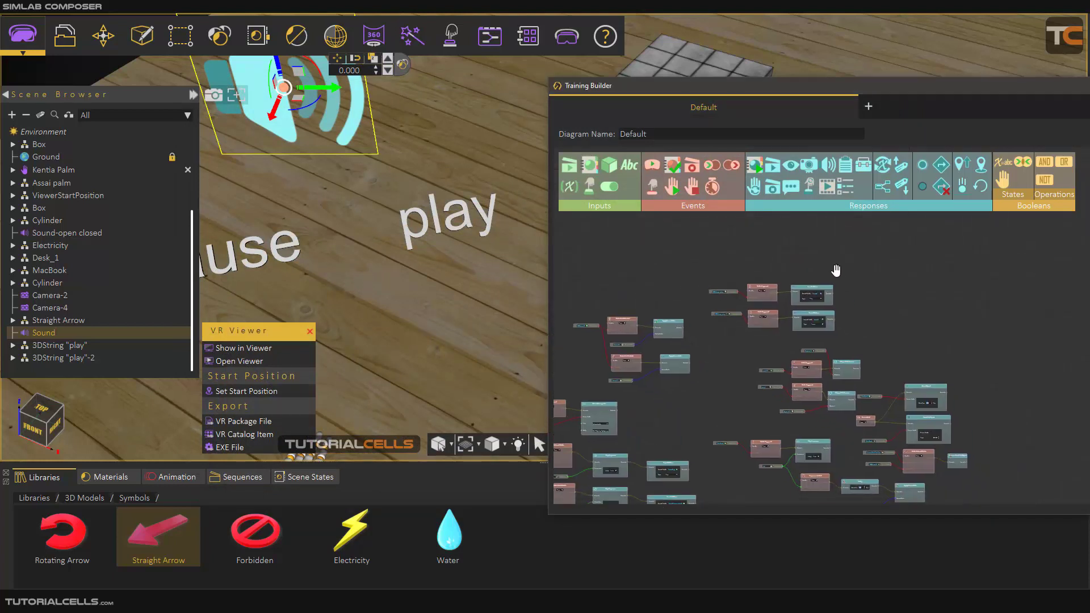
middle_click_drag(836, 271, 834, 269)
scroll(929, 294, "down", 2)
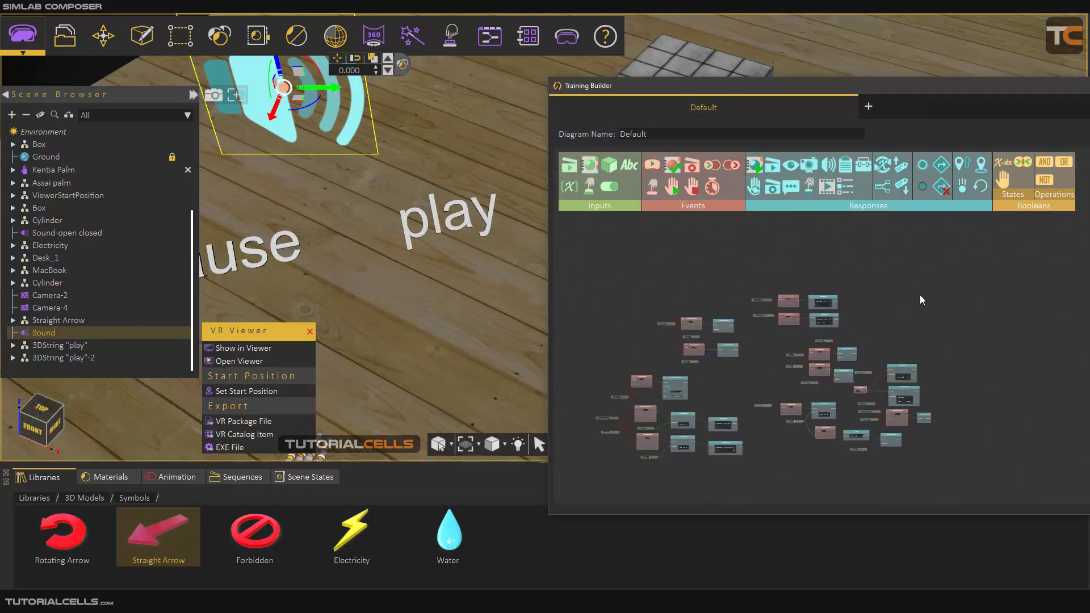
scroll(879, 328, "up", 5)
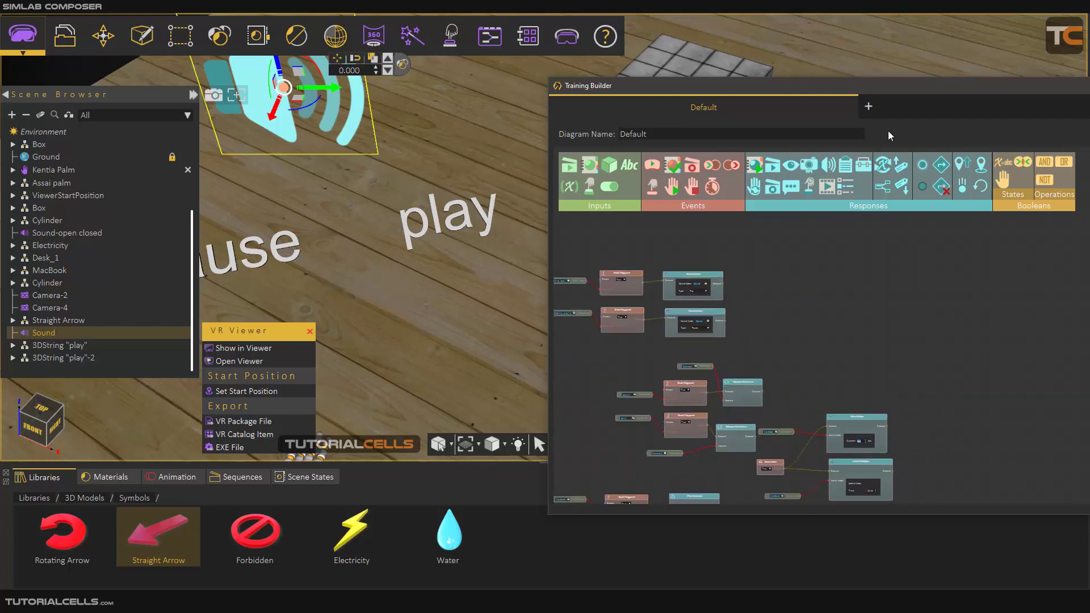
left_click_drag(905, 86, 755, 101)
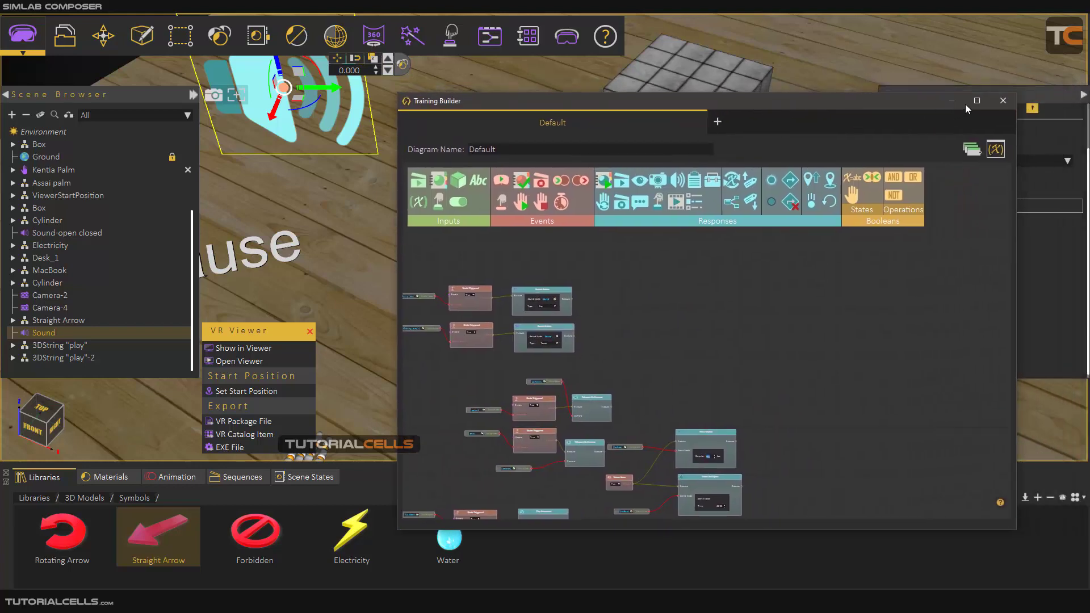
left_click(1003, 101)
scroll(529, 250, "down", 3)
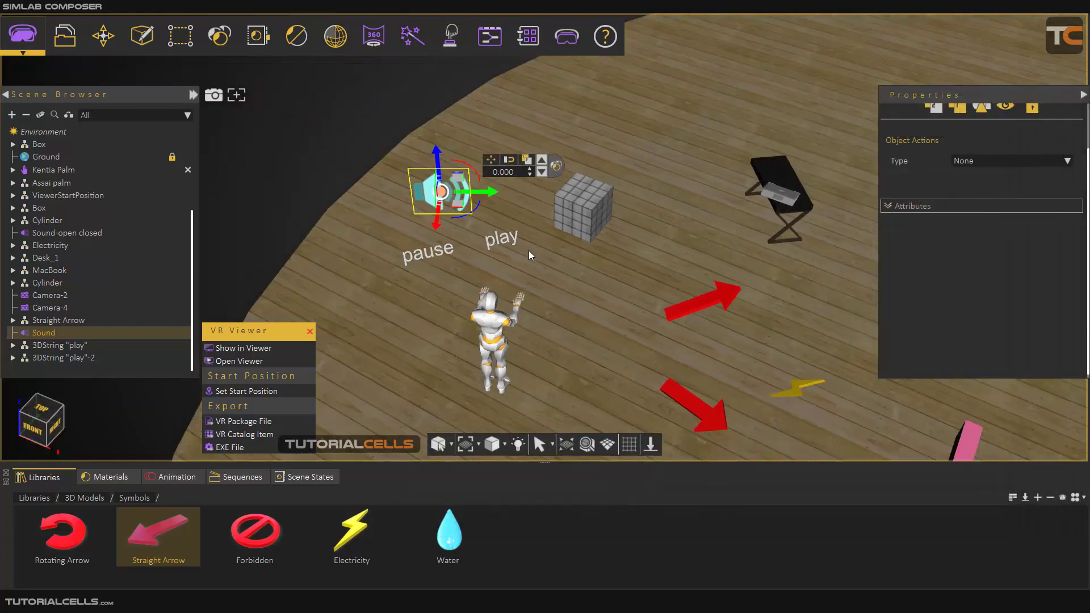
scroll(529, 250, "down", 4)
middle_click_drag(522, 291, 954, 270)
middle_click_drag(631, 263, 587, 255)
scroll(550, 300, "down", 2)
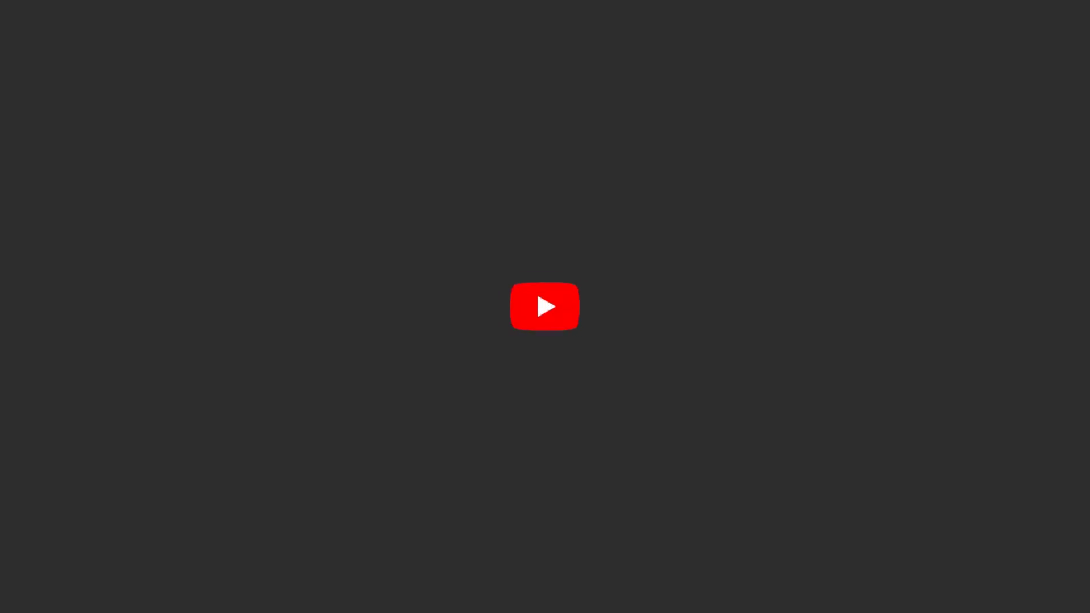